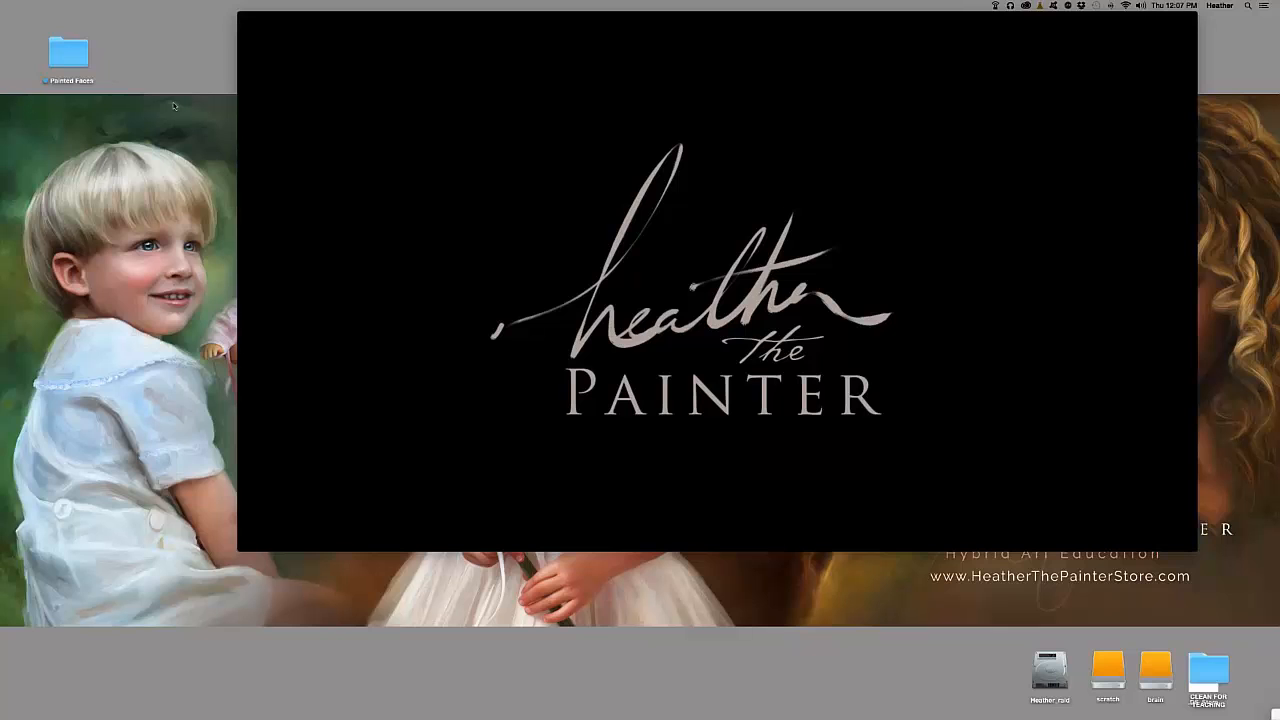
# Close the QuickTime intro video and open the Elysium Stages Renamed folder on the desktop
pyautogui.click(243, 17)
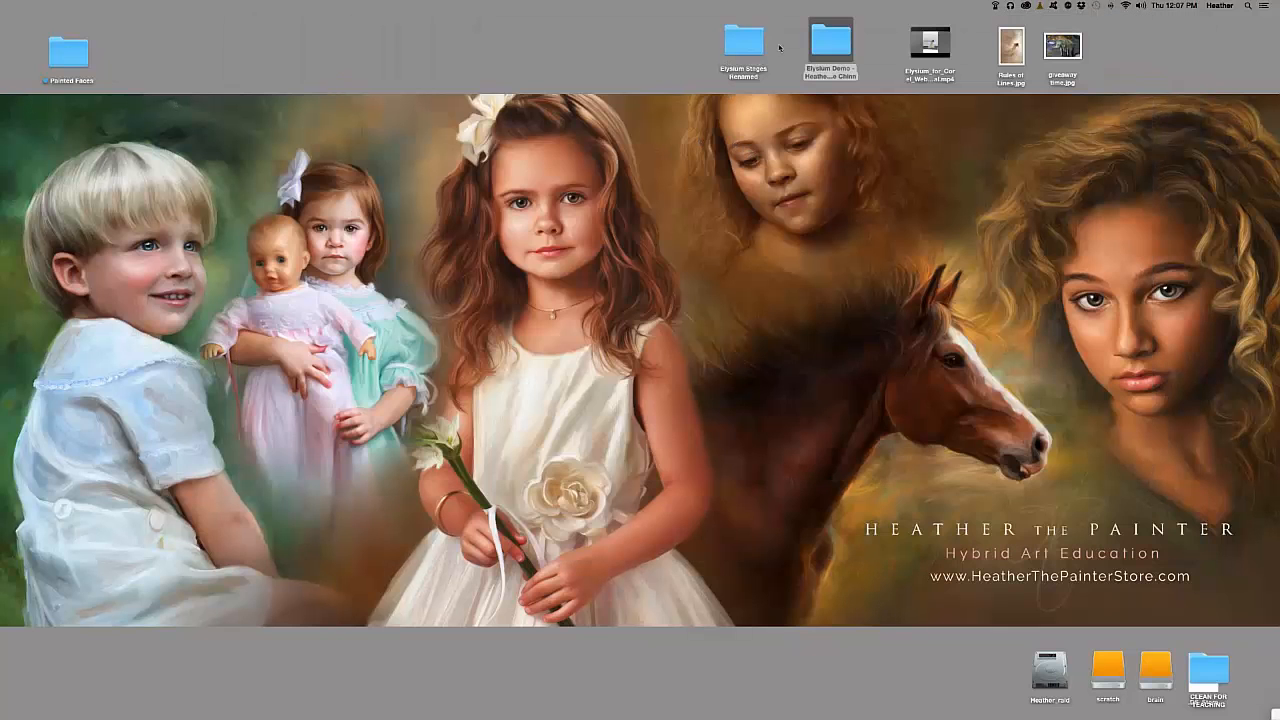
pyautogui.doubleClick(740, 48)
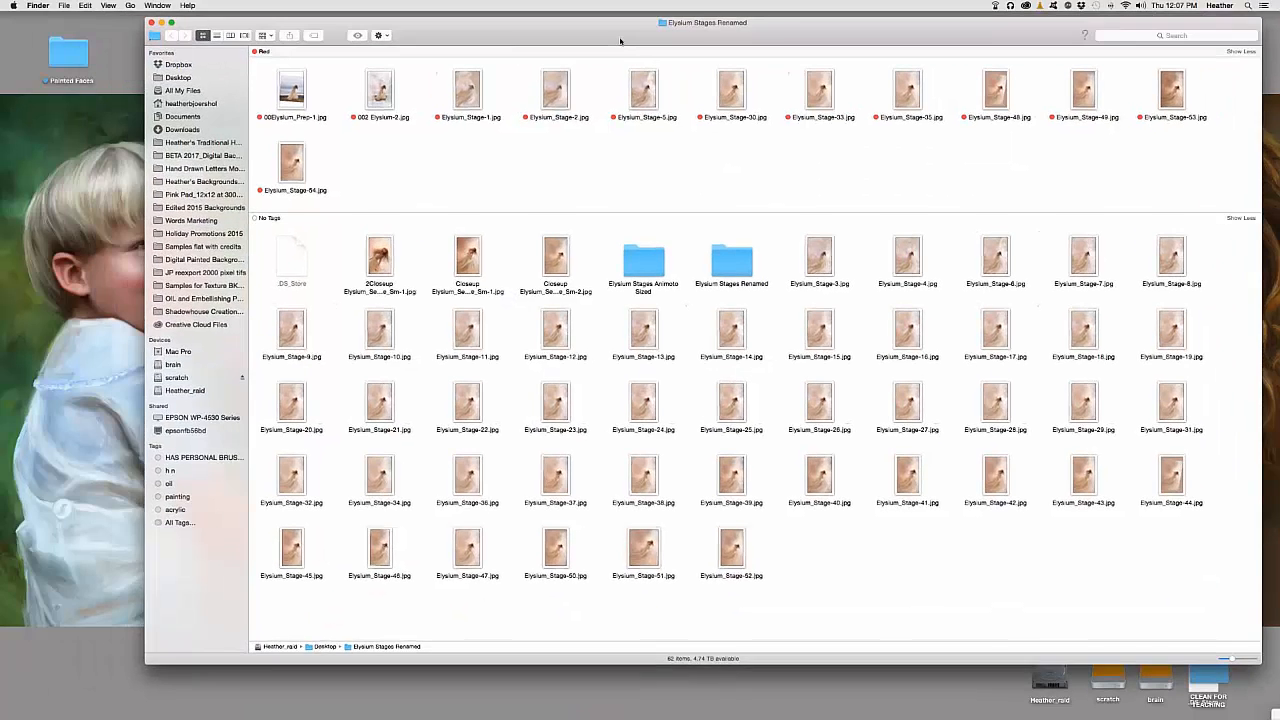
# Move the folder window left and preview 00Elysium_Prep-1.jpg in Quick Look
pyautogui.moveTo(620, 41); pyautogui.dragTo(610, 35)
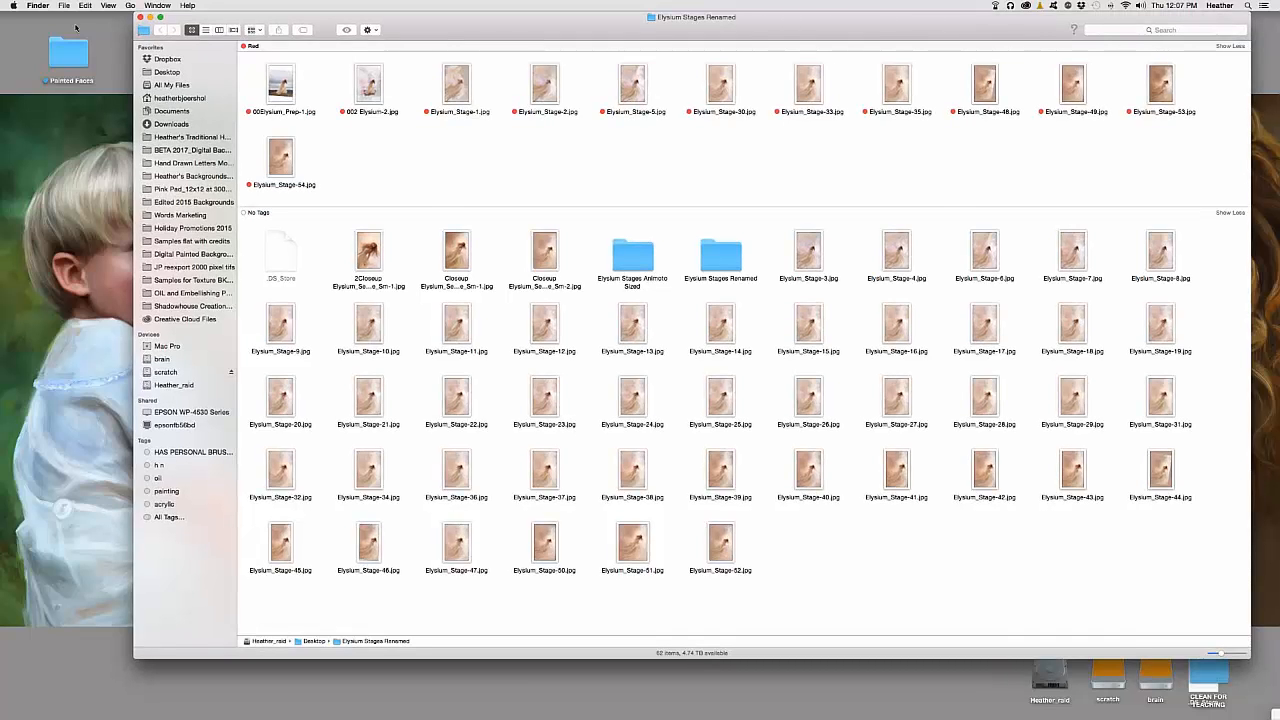
pyautogui.click(28, 19)
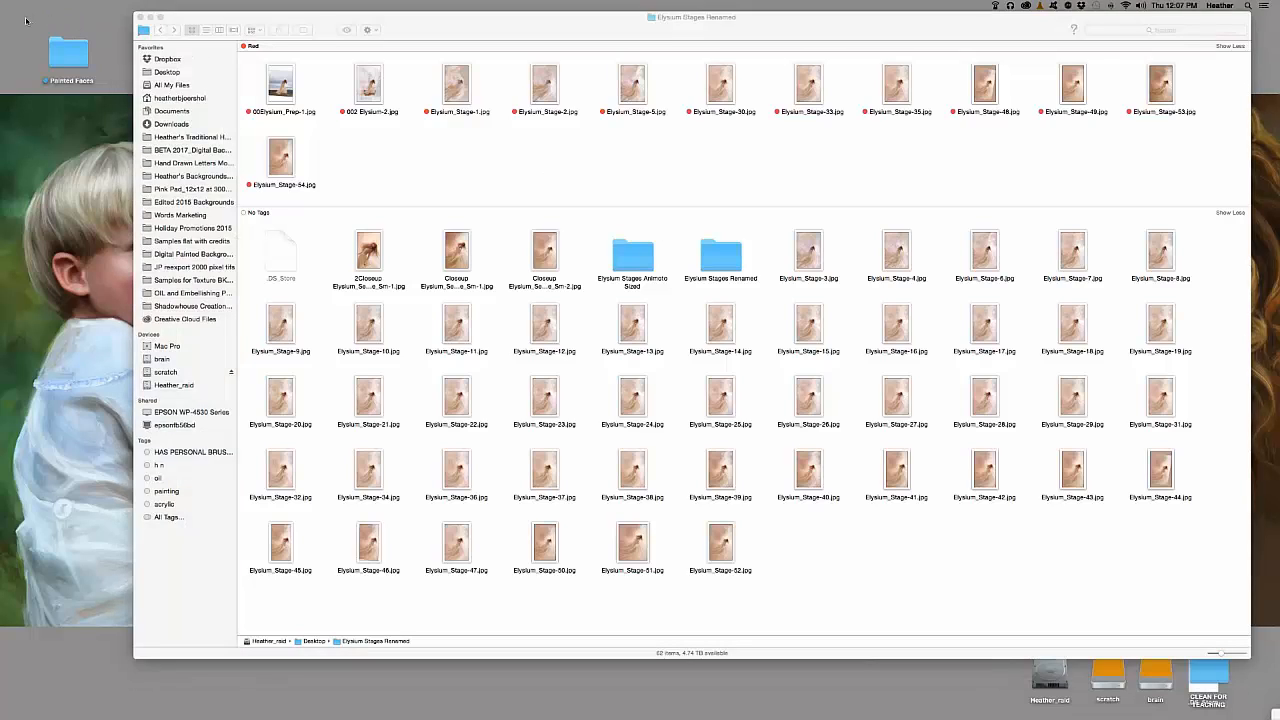
pyautogui.moveTo(449, 24); pyautogui.dragTo(398, 24)
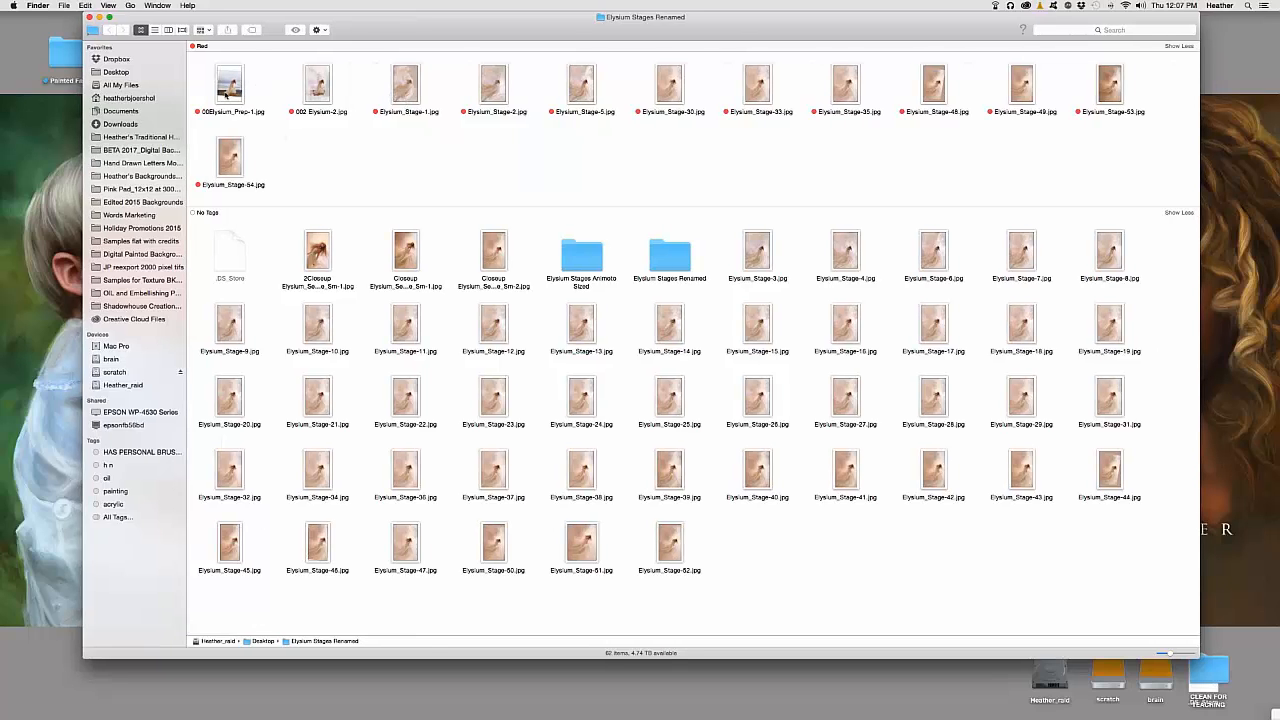
pyautogui.click(227, 92)
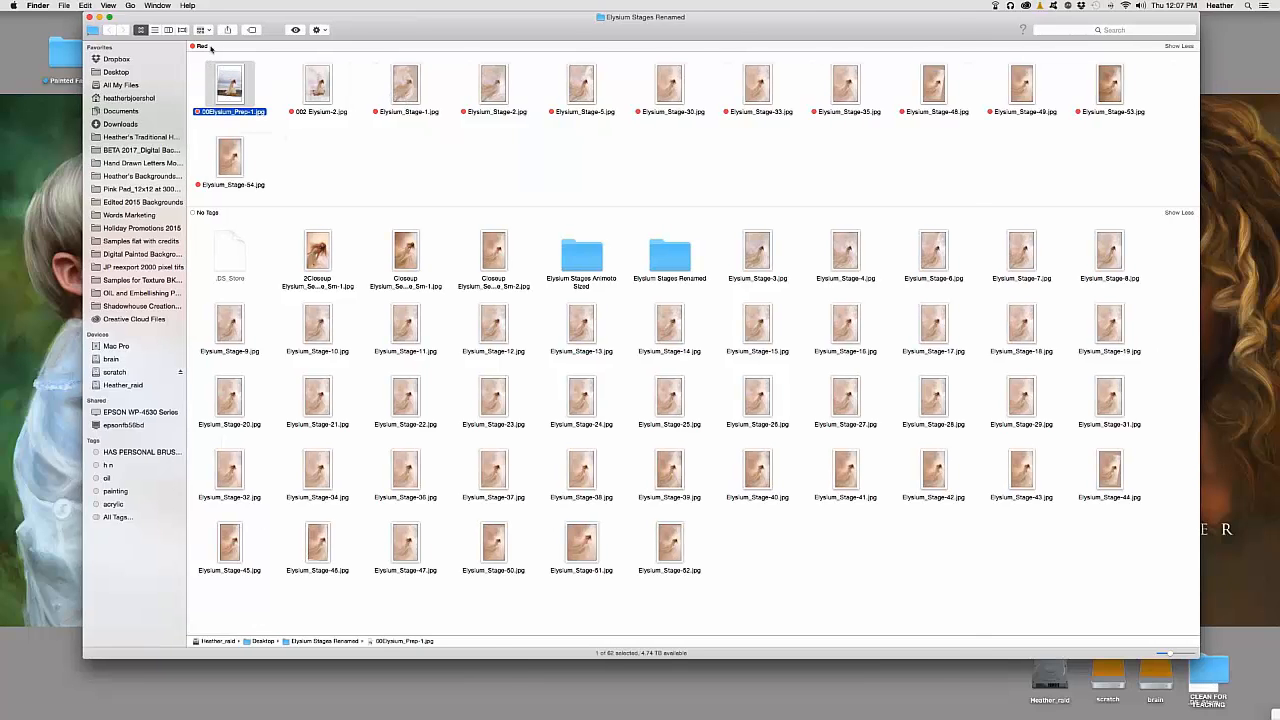
pyautogui.press('space')
# Move and widen the Quick Look window, then switch the preview to 002 Elysium-2.jpg
pyautogui.moveTo(625, 30); pyautogui.dragTo(526, 20)
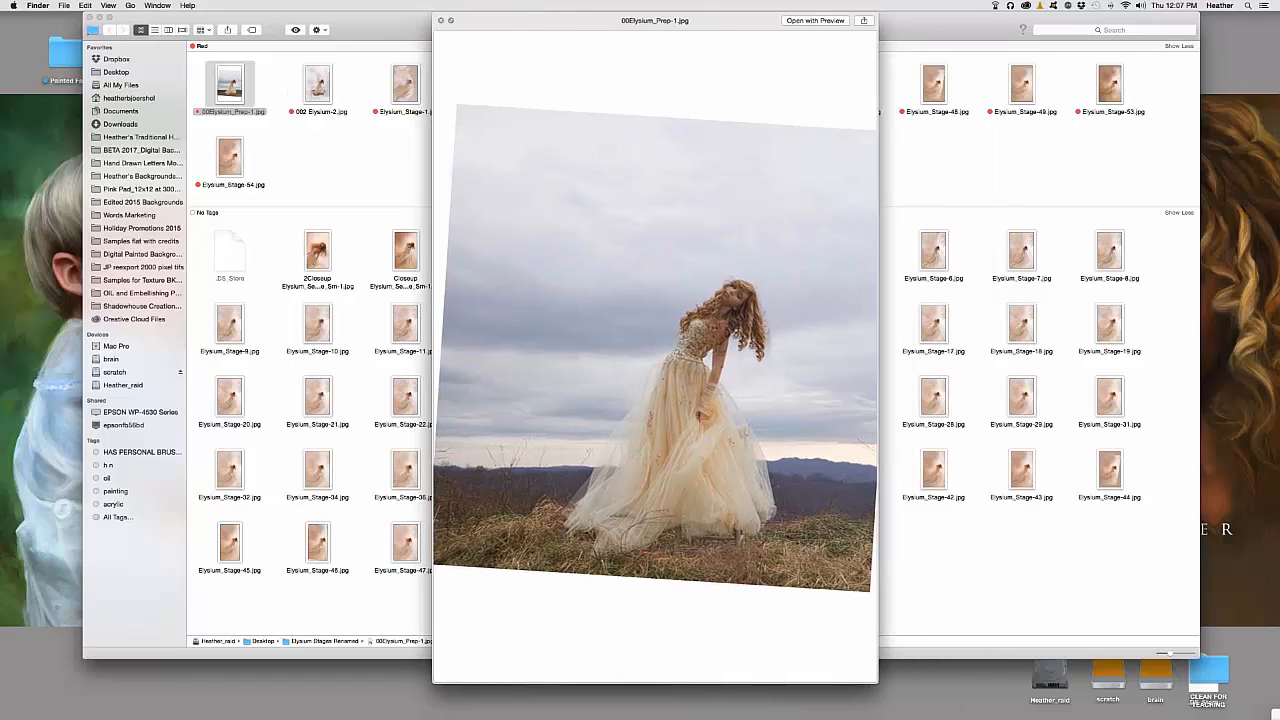
pyautogui.moveTo(878, 684); pyautogui.dragTo(1026, 688)
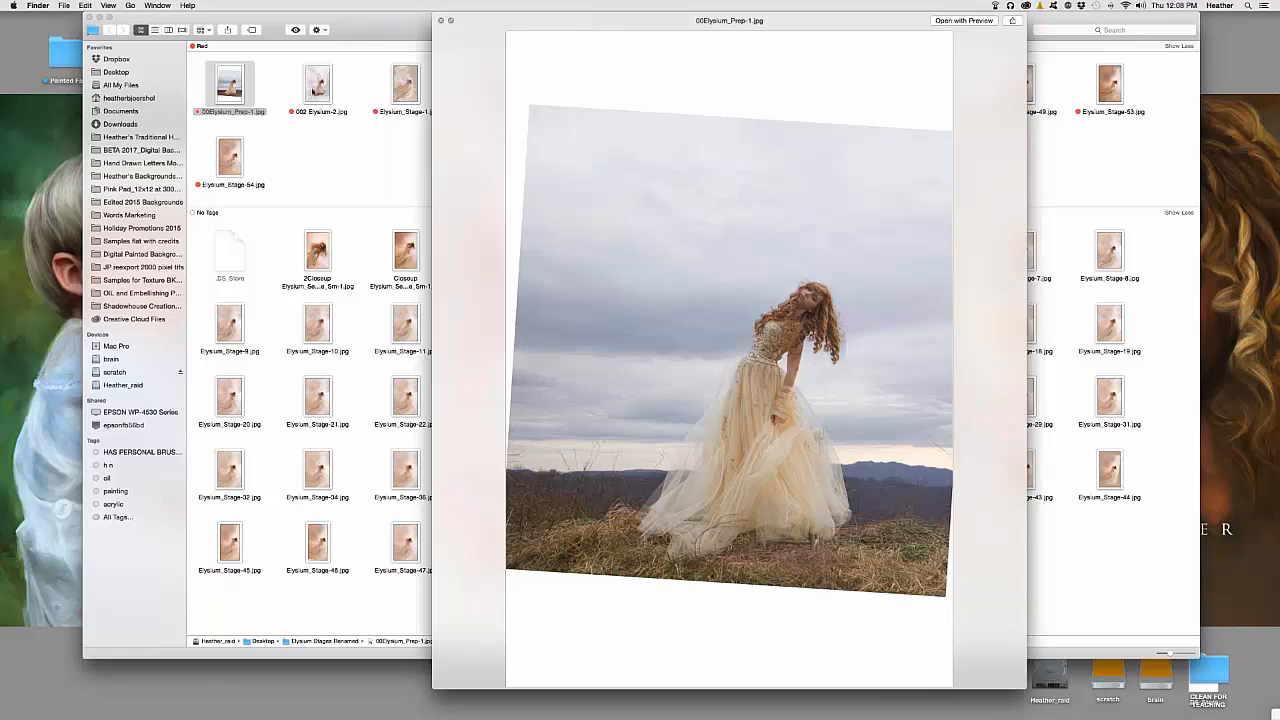
pyautogui.click(313, 91)
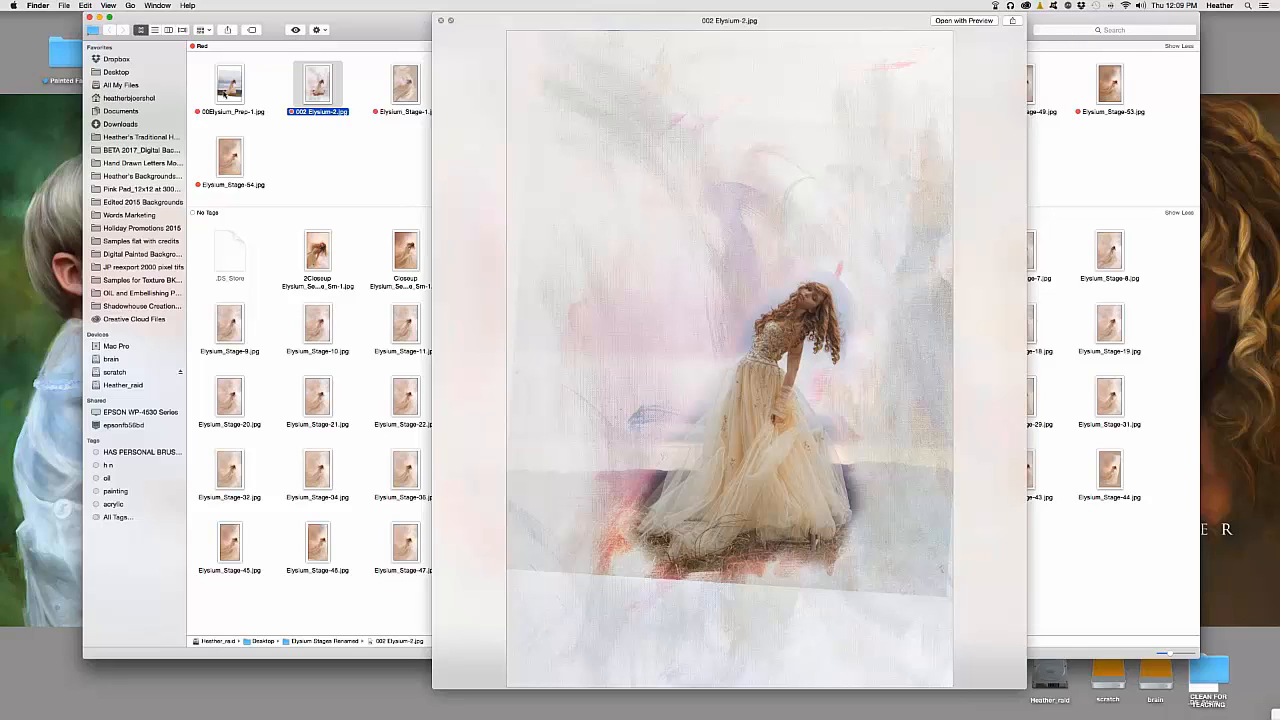
# Flip between 00Elysium_Prep-1.jpg and 002 Elysium-2.jpg, then preview Elysium_Stage-1.jpg
pyautogui.click(248, 97)
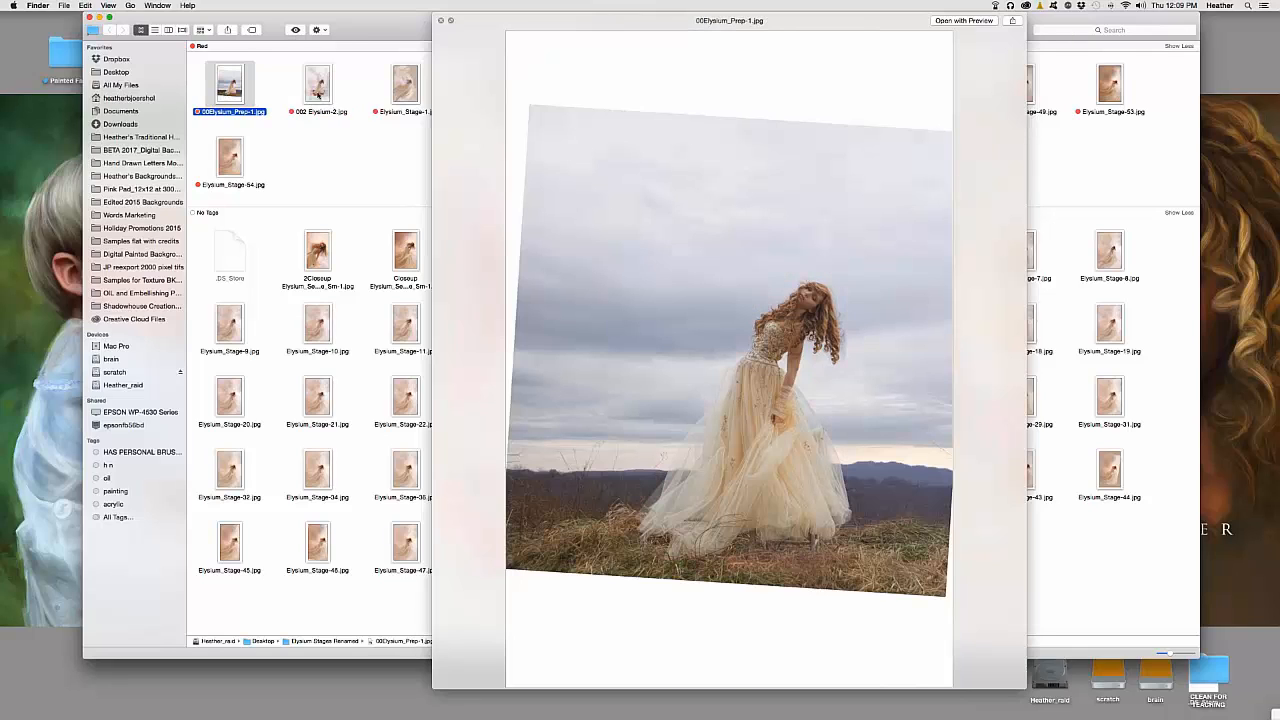
pyautogui.click(318, 90)
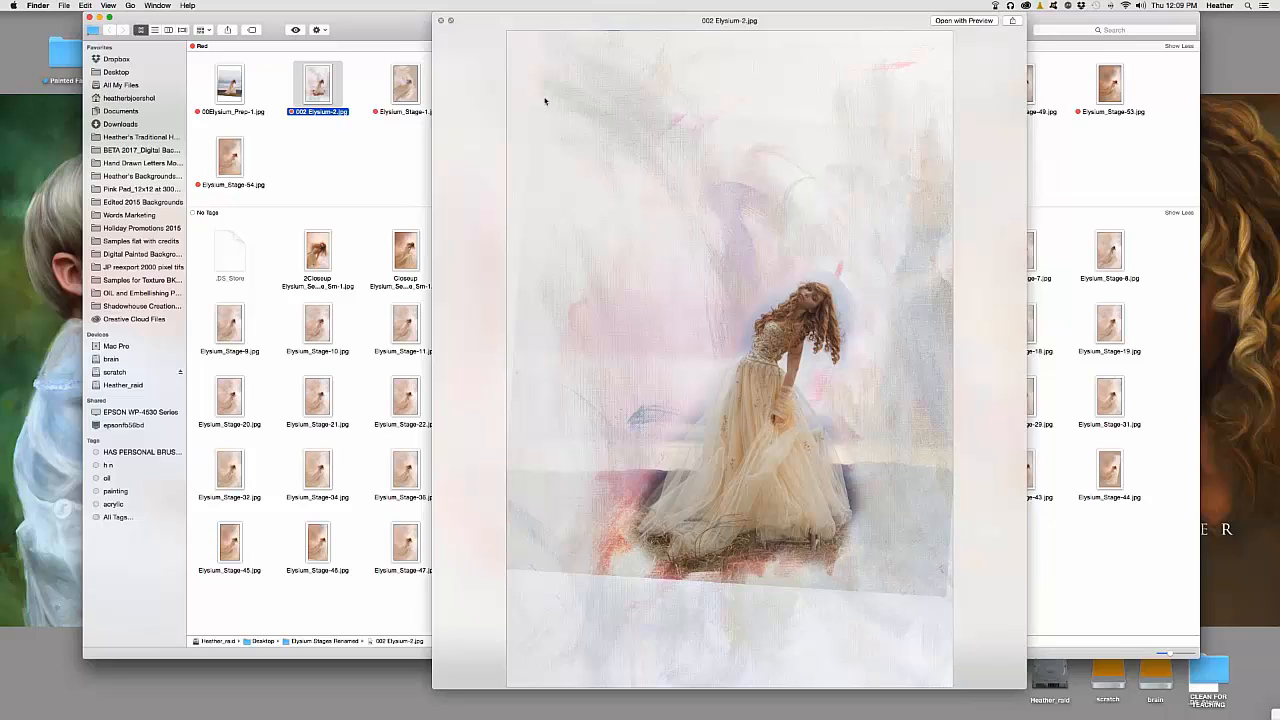
pyautogui.click(403, 94)
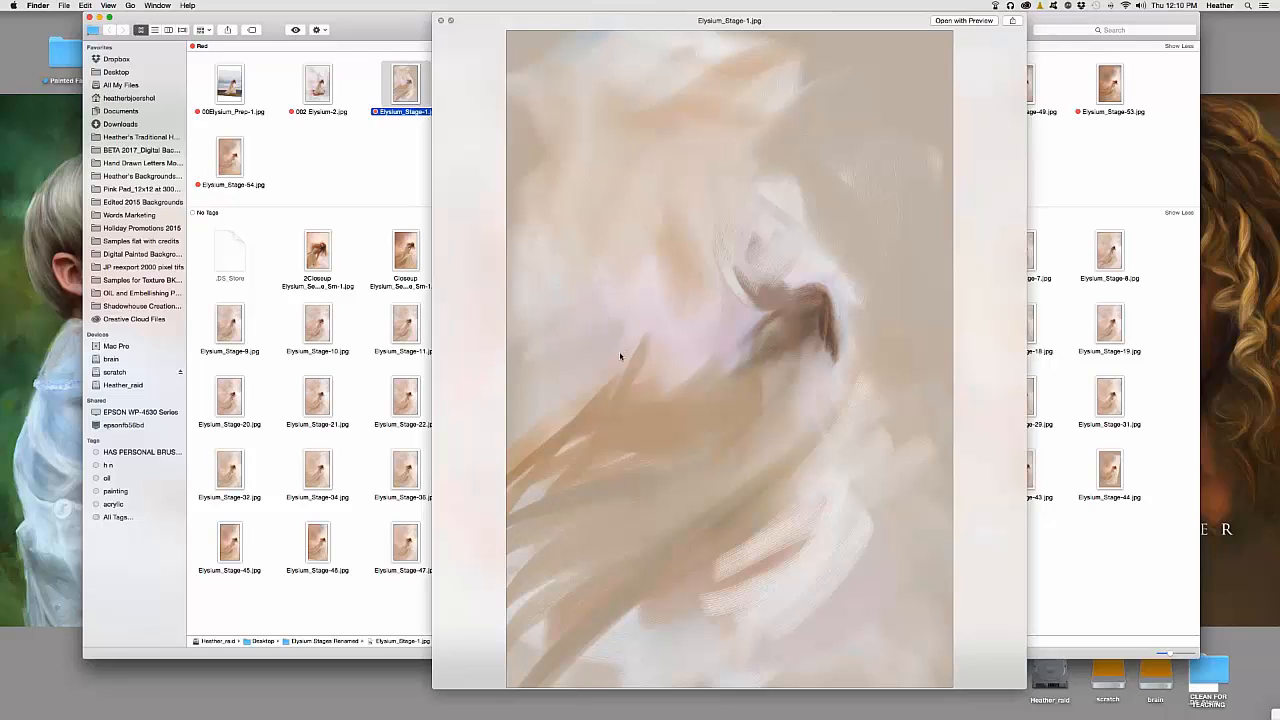
pyautogui.moveTo(1272, 467)
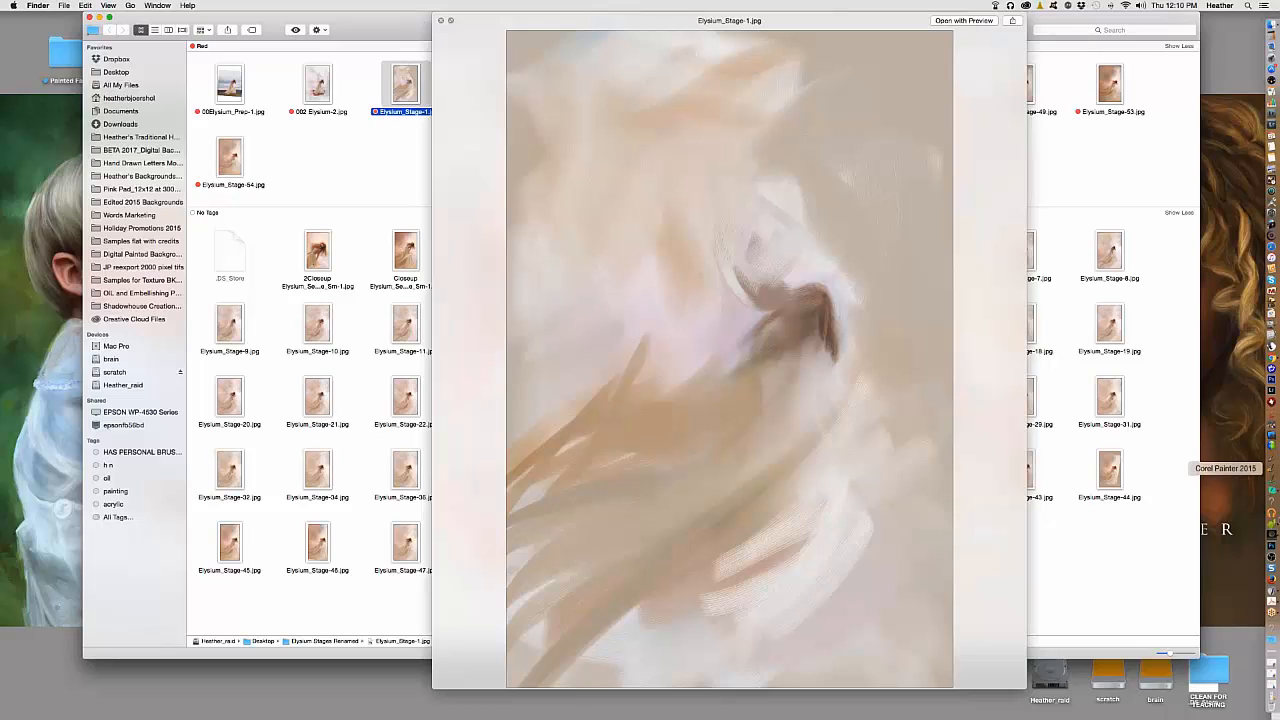
pyautogui.click(1272, 612)
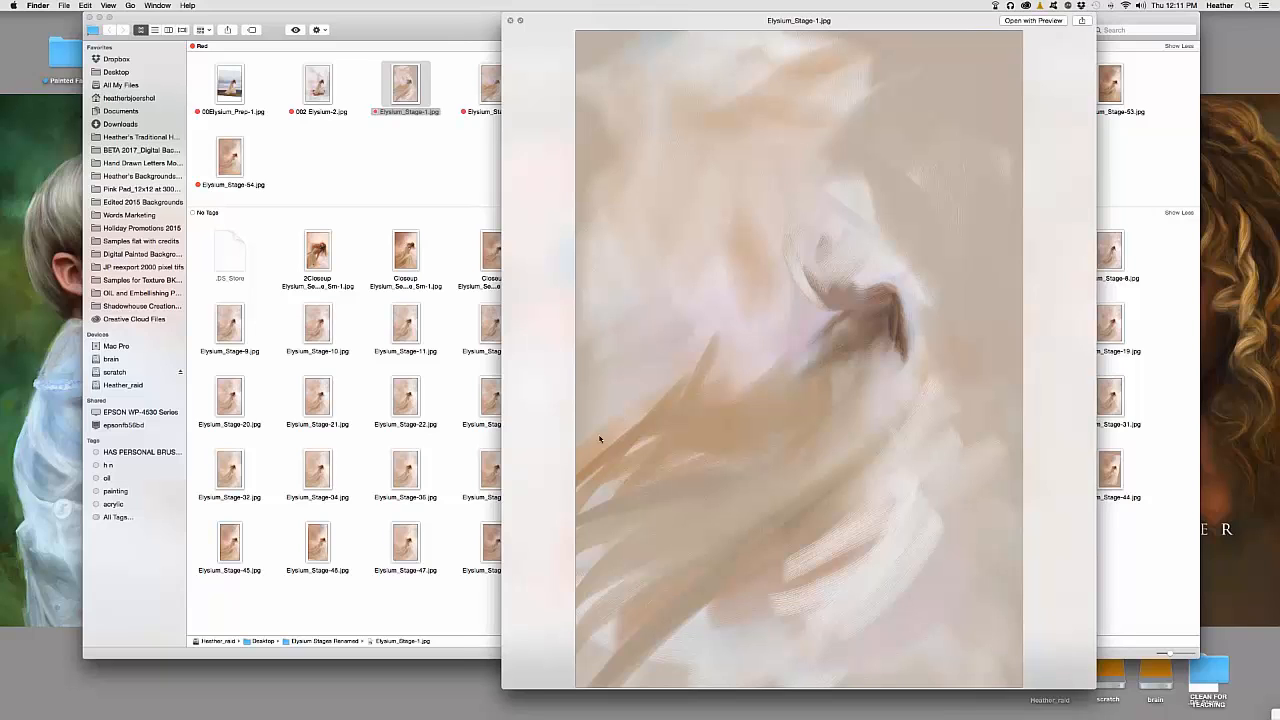
pyautogui.moveTo(556, 42); pyautogui.dragTo(571, 137)
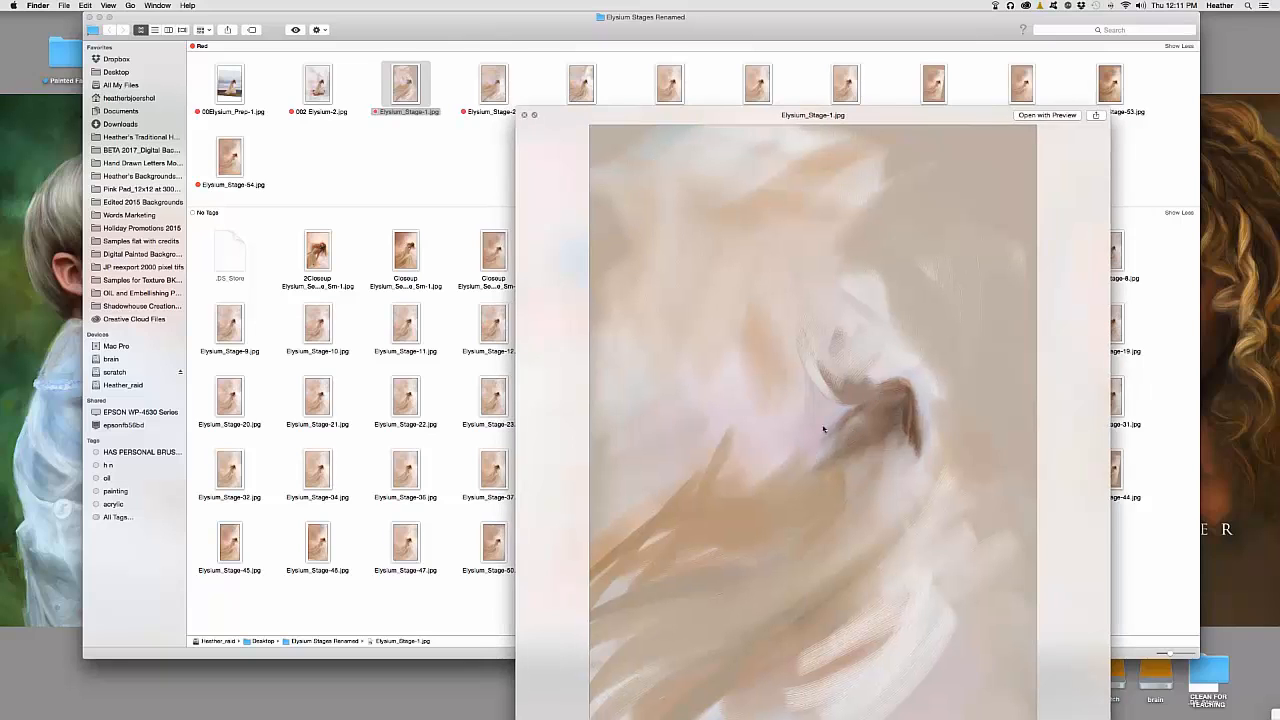
pyautogui.moveTo(566, 139); pyautogui.dragTo(540, 43)
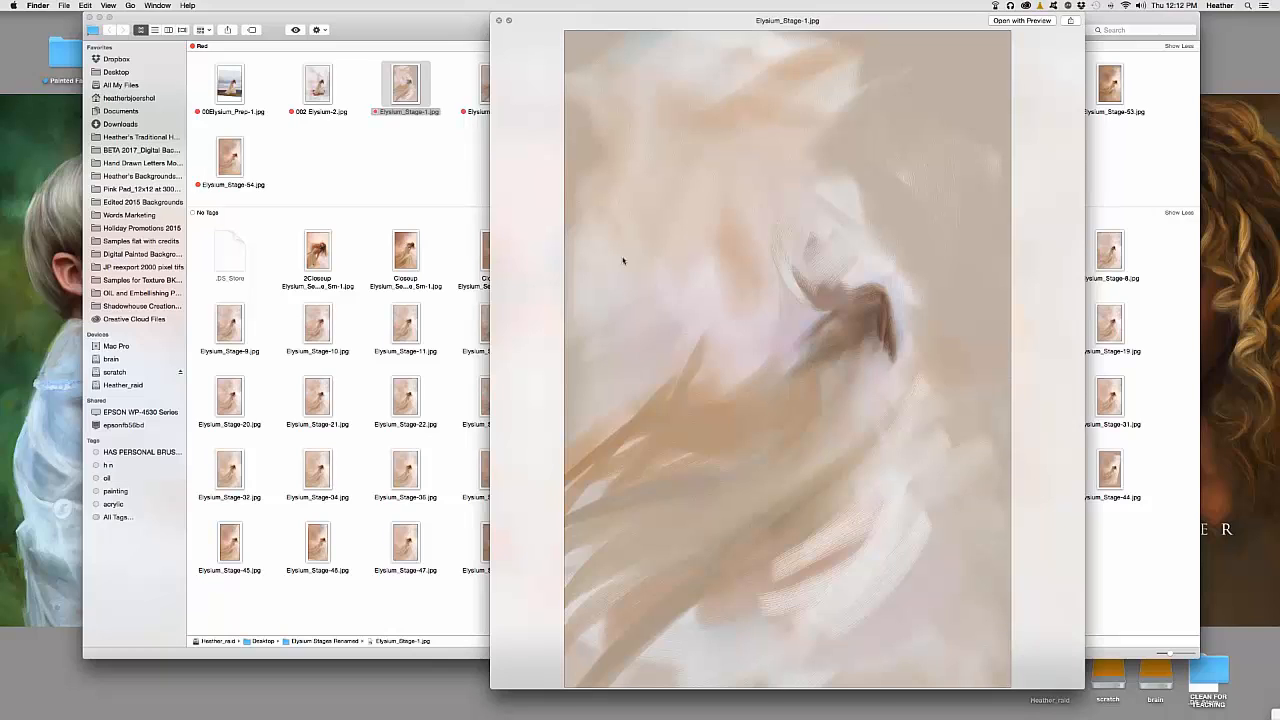
pyautogui.press('Left')
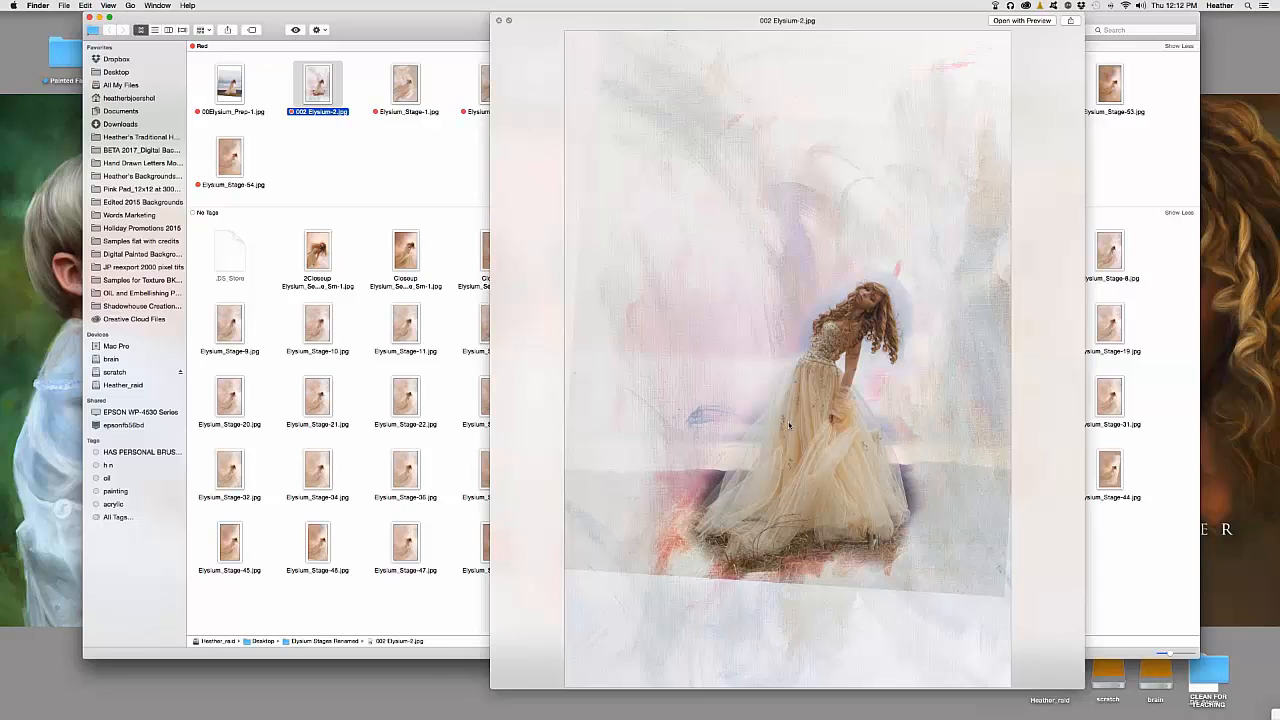
pyautogui.click(405, 92)
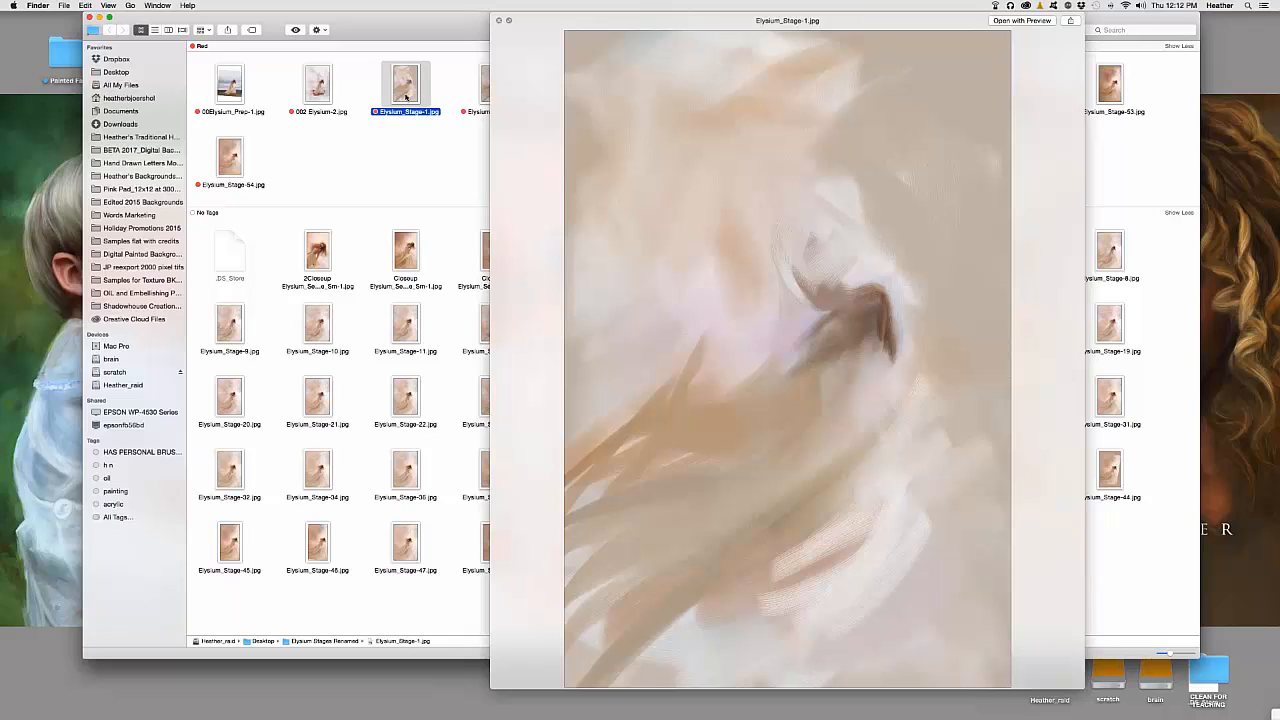
pyautogui.click(402, 253)
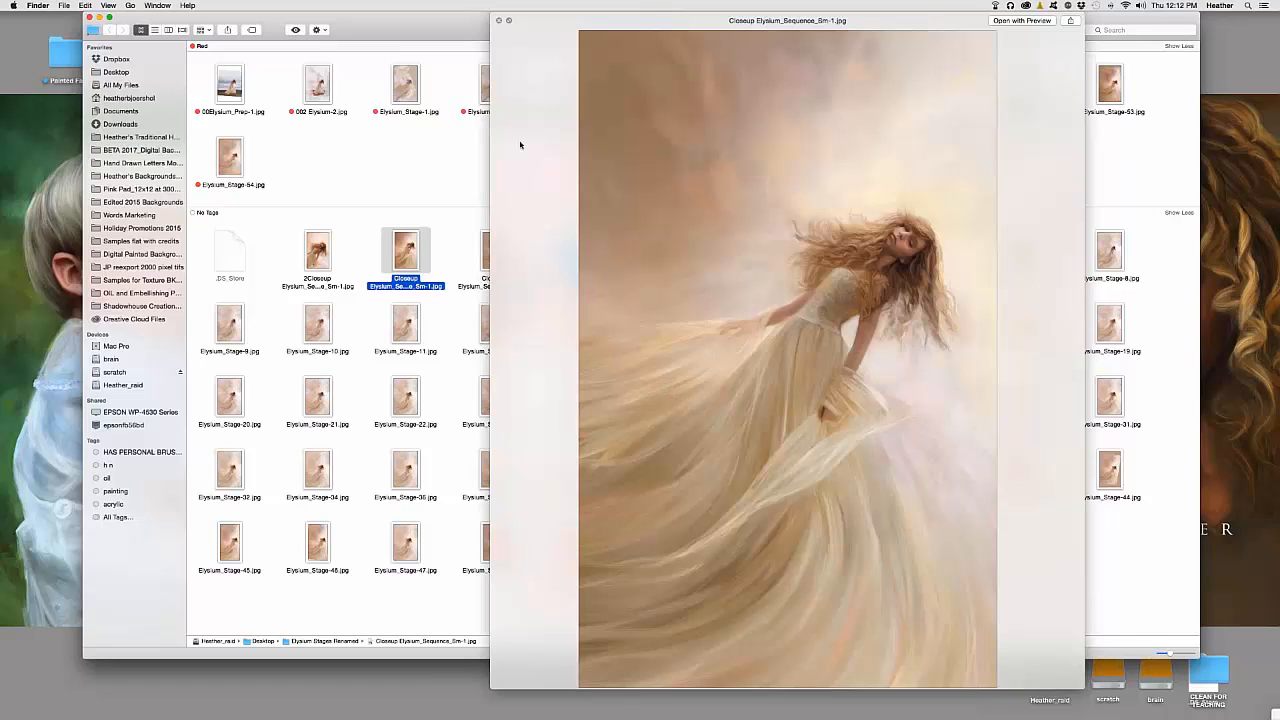
pyautogui.moveTo(538, 46); pyautogui.dragTo(600, 15)
pyautogui.click(401, 92)
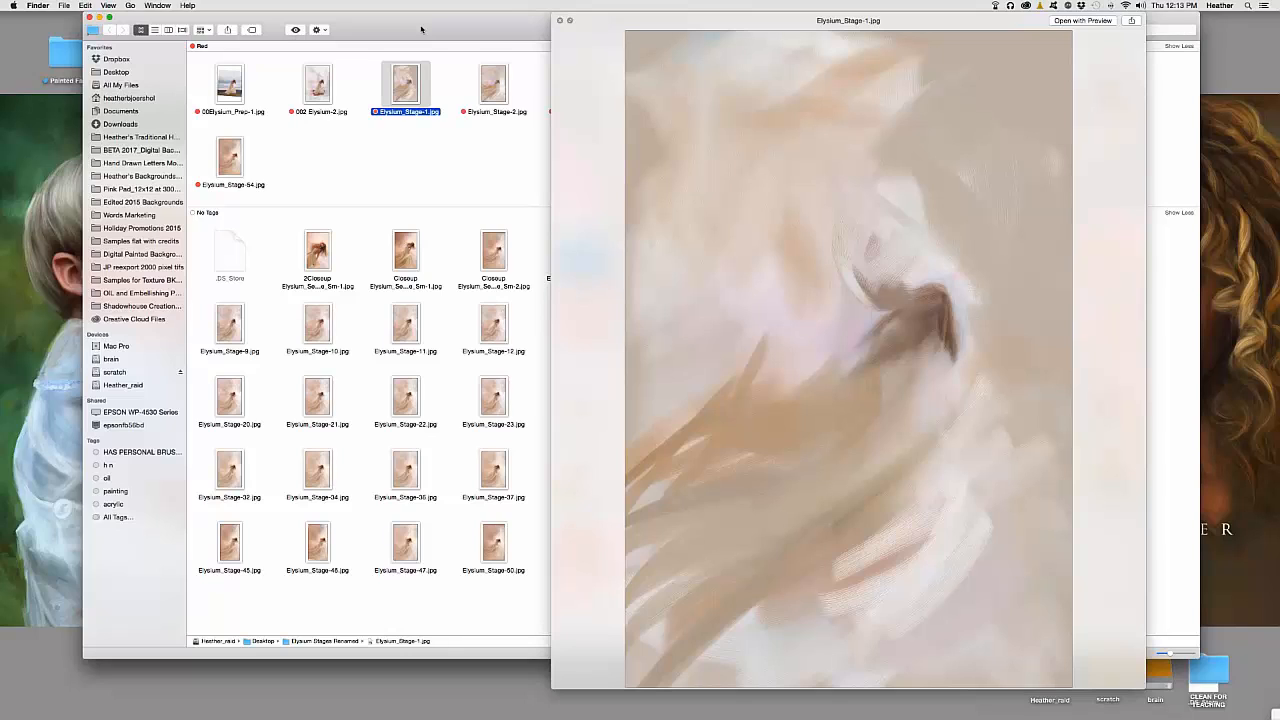
# Advance the Quick Look preview to Elysium_Stage-2.jpg, showing the emerging hair and figure
pyautogui.press('Right')
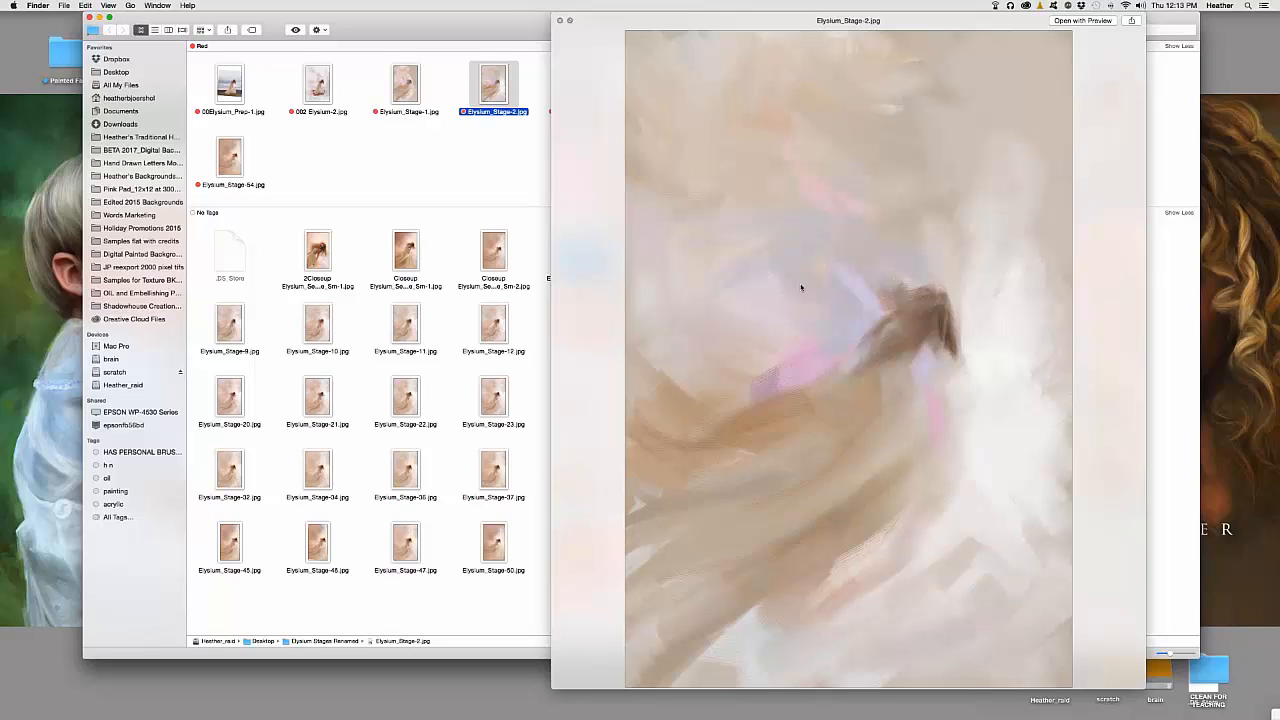
# Step the preview forward to Elysium_Stage-5.jpg with its white wing-like strokes
pyautogui.press('Right')
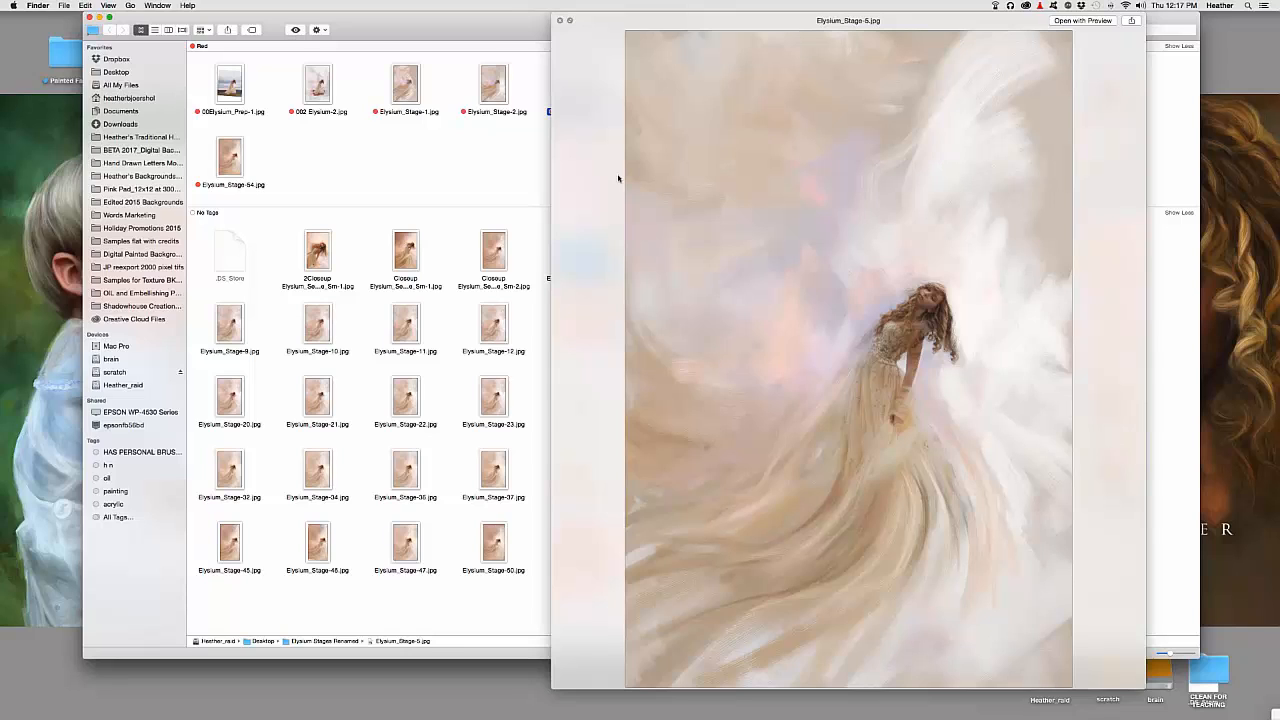
# Jump the Quick Look preview ahead to Elysium_Stage-30.jpg
pyautogui.press('Down')
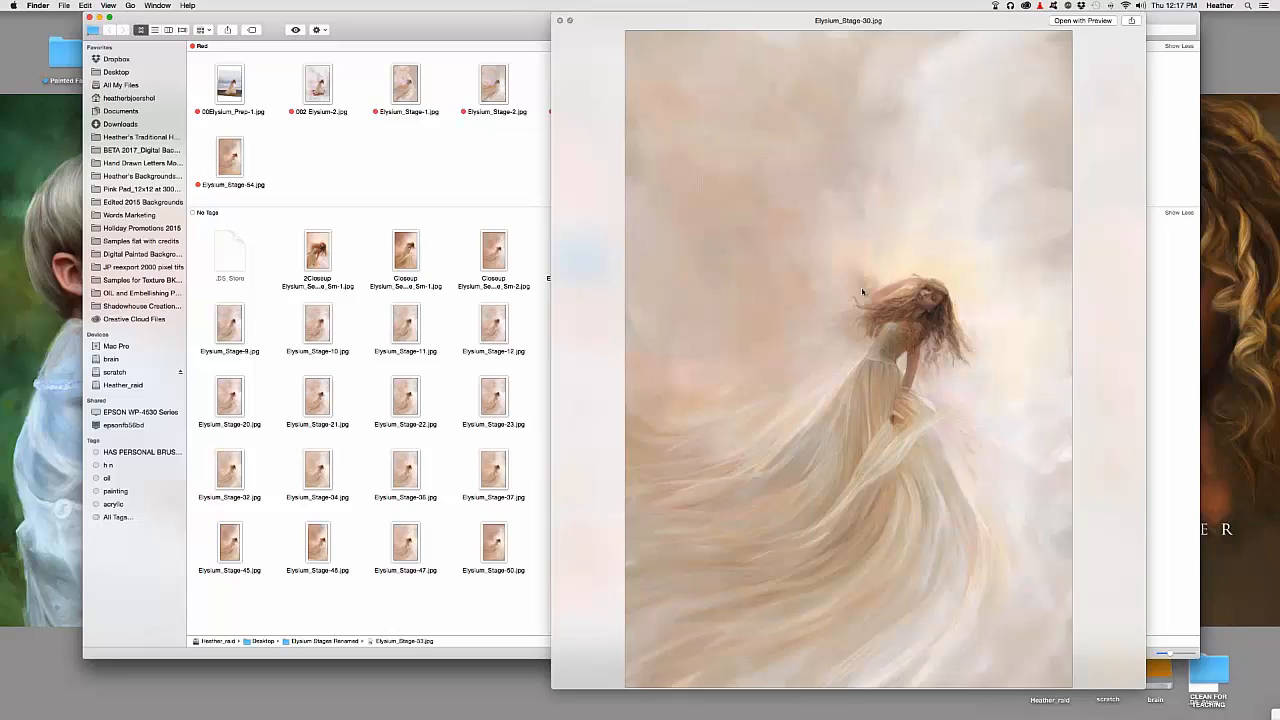
# Toggle between Elysium_Stage-33.jpg and Stage-30 to compare the hair, ending on Stage-33
pyautogui.press('Right')
pyautogui.press('Left')
pyautogui.press('Right')
pyautogui.press('Right')
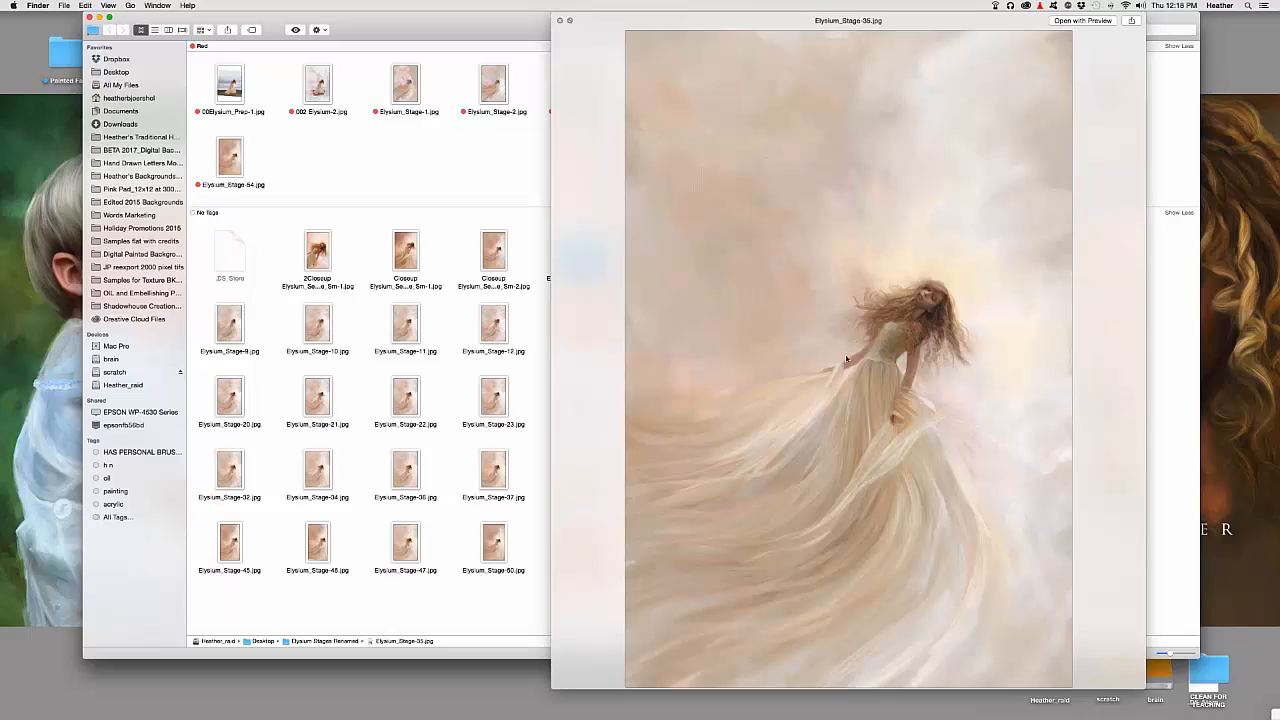
# Flip back and forth between Elysium_Stage-35 and Stage-48, then advance to Stage-49
pyautogui.press('Down')
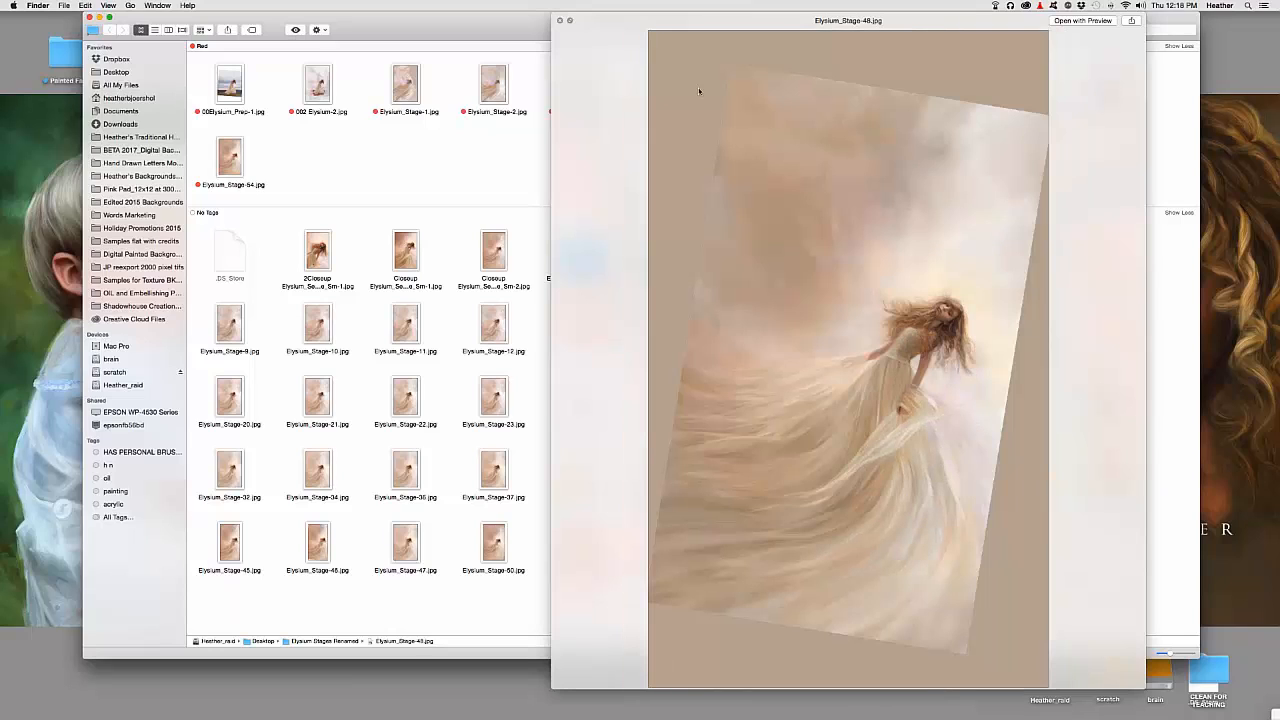
pyautogui.press('Up')
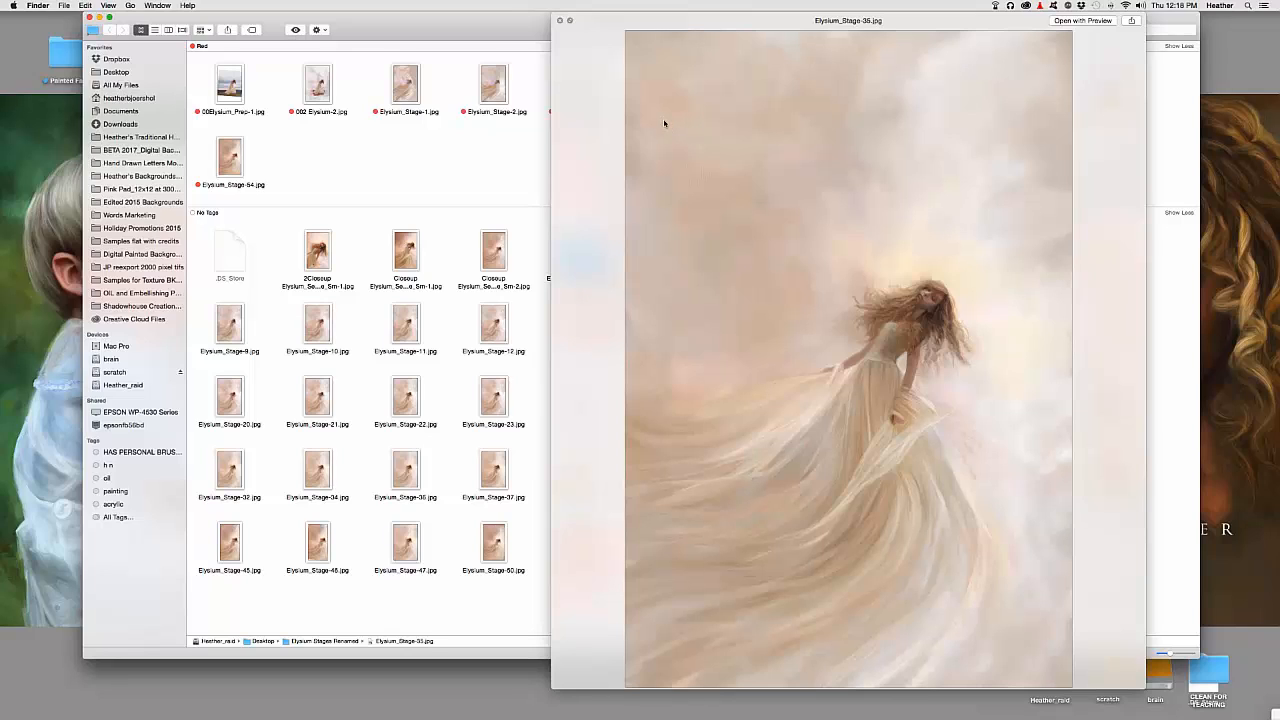
pyautogui.press('Down')
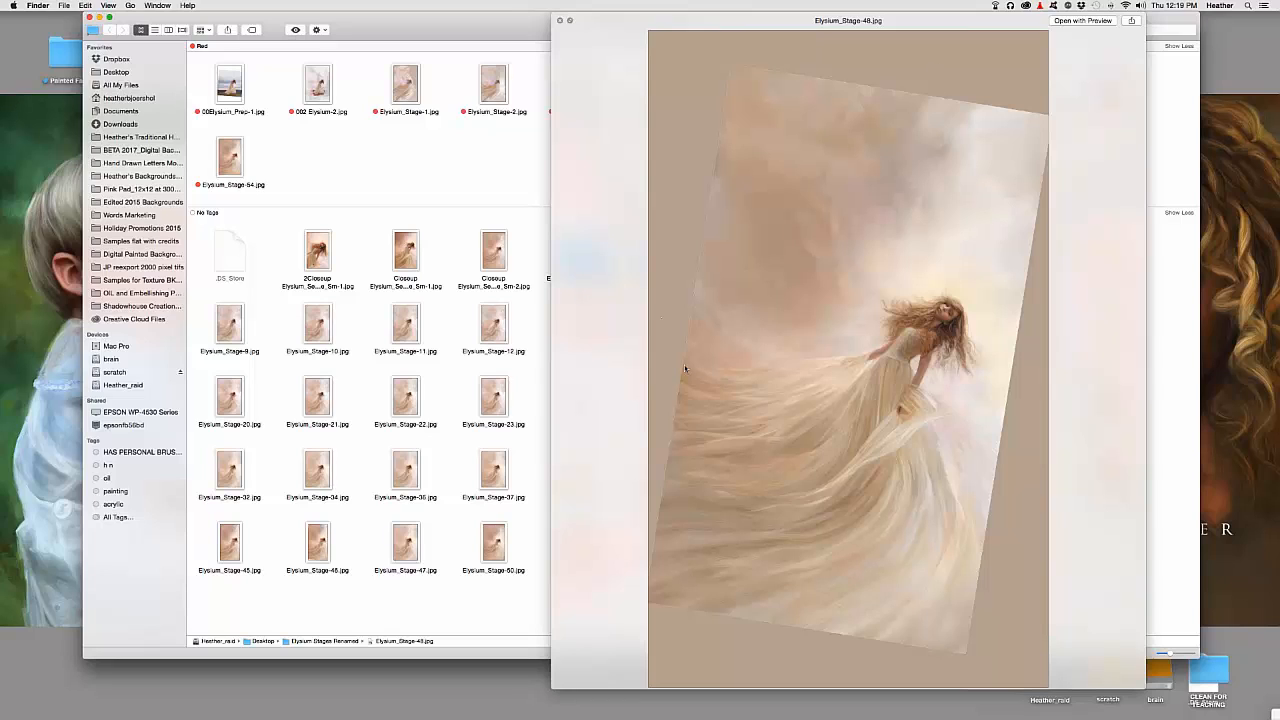
pyautogui.press('Up')
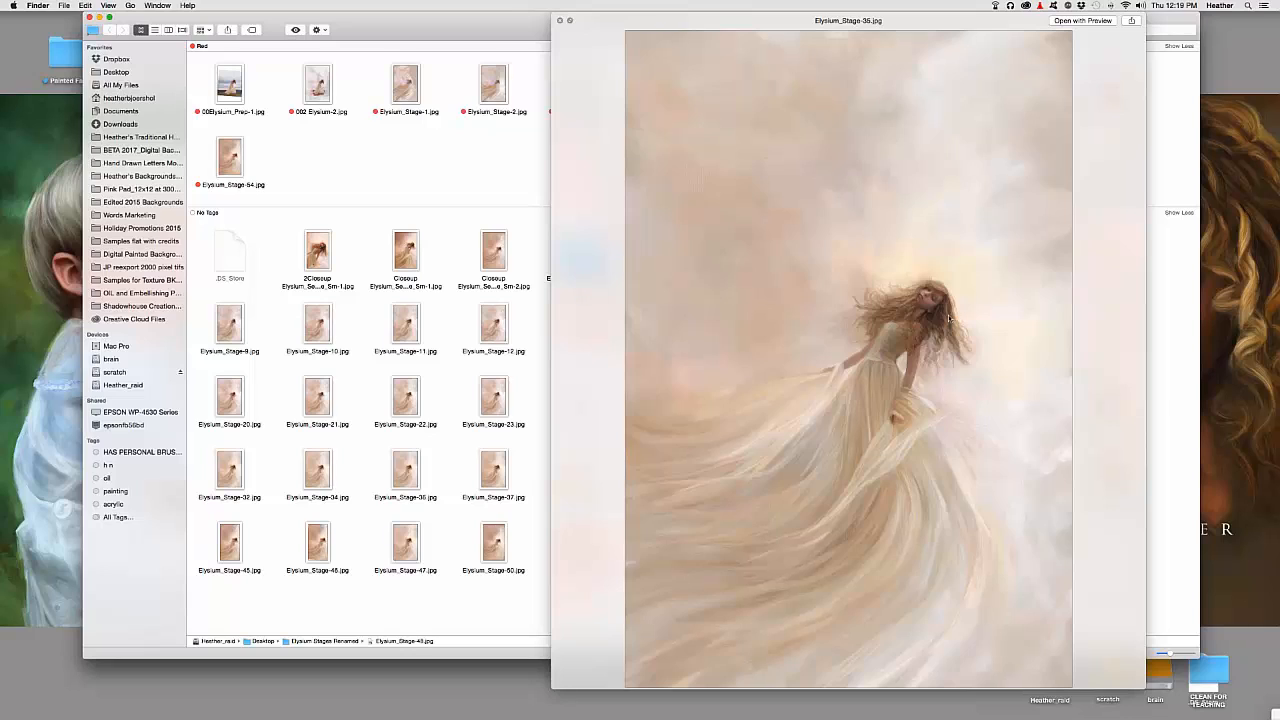
pyautogui.press('Right')
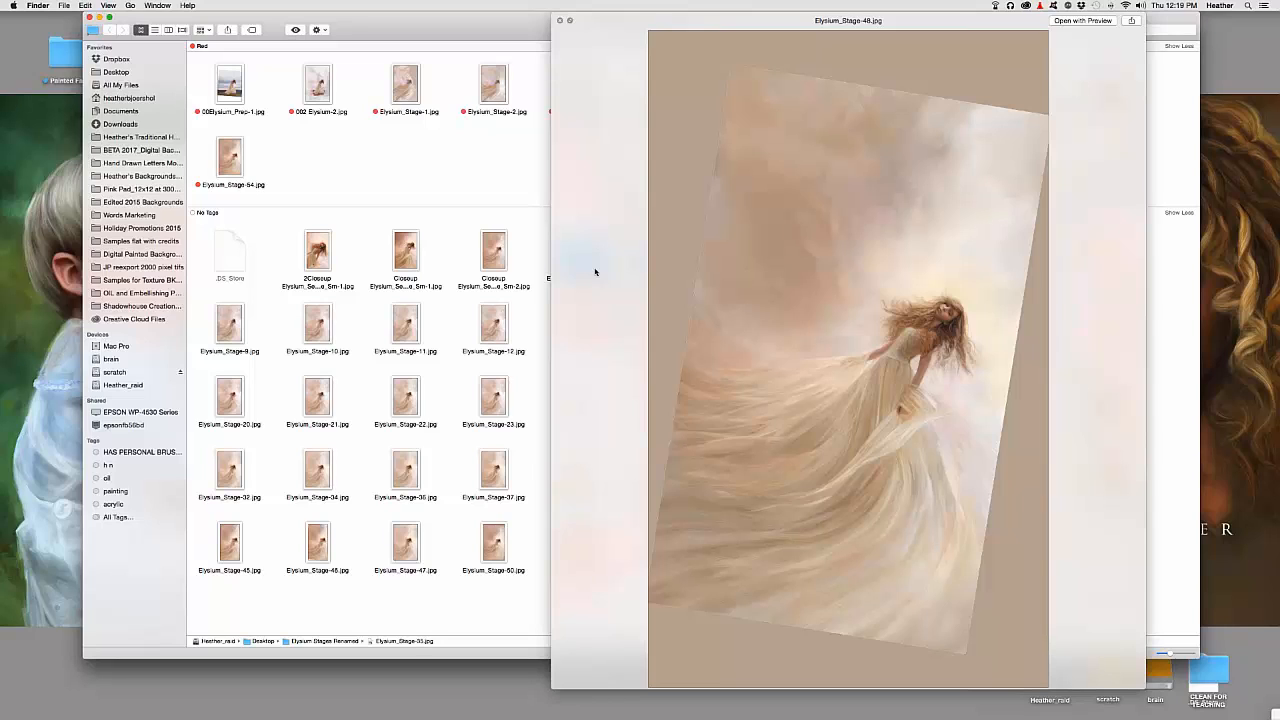
pyautogui.press('Up')
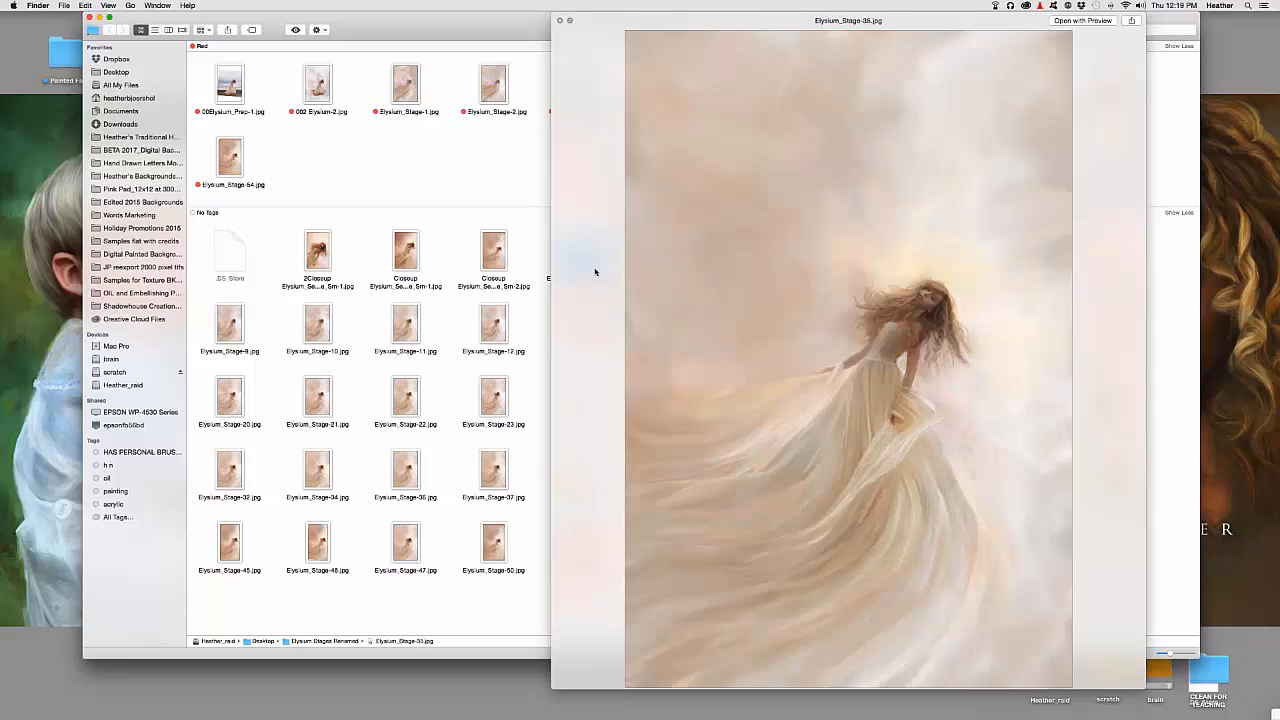
pyautogui.press('Down')
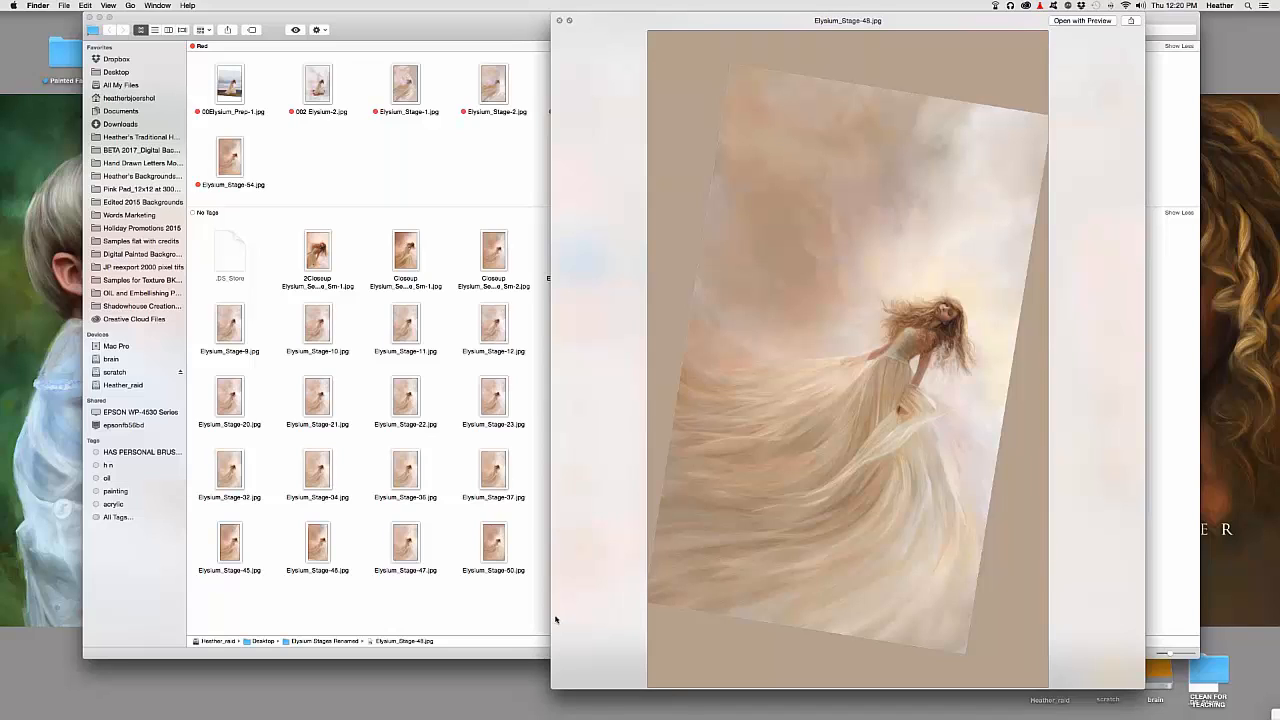
pyautogui.press('Right')
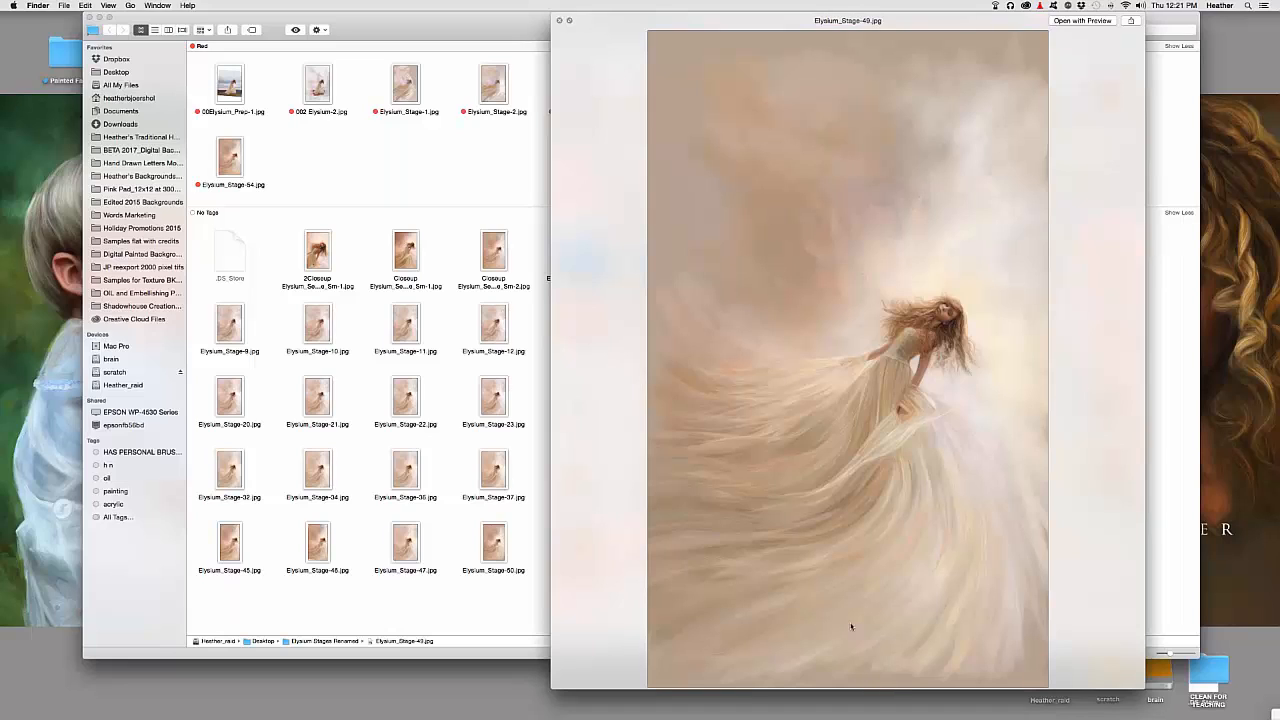
# Preview the final Elysium_Stage-53.jpg, then close Quick Look to return to the folder
pyautogui.press('Down')
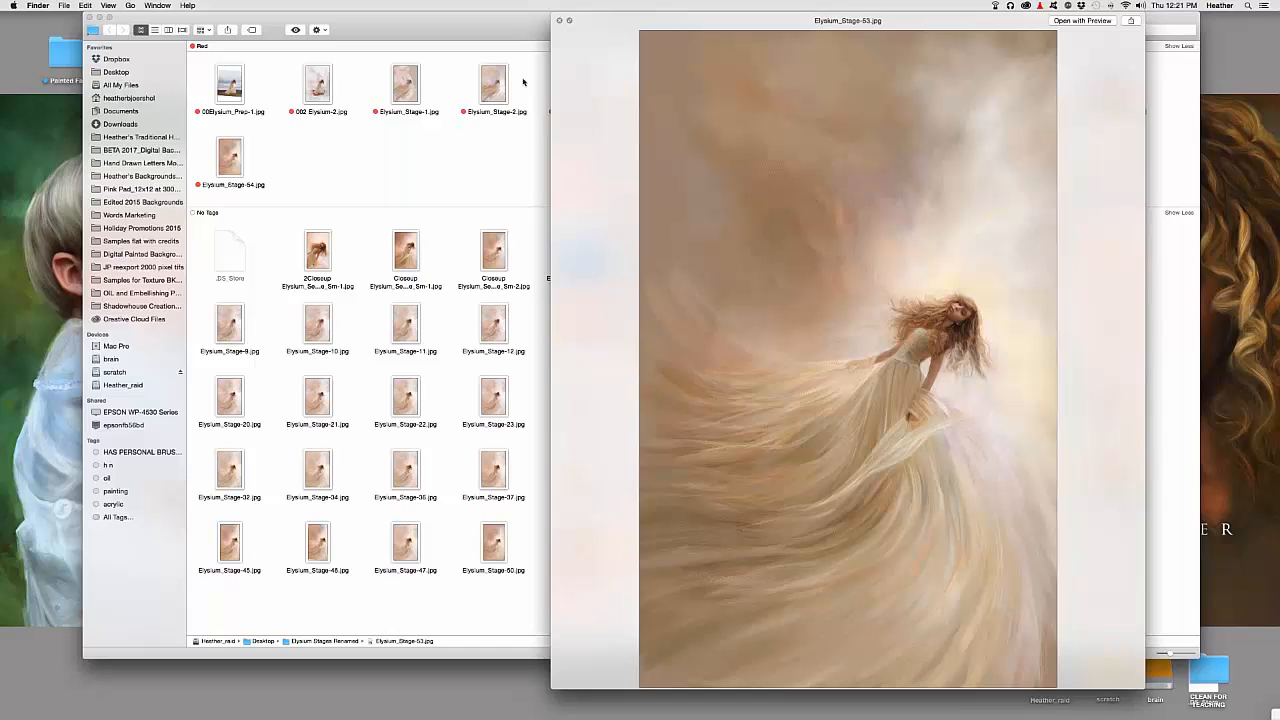
pyautogui.click(560, 20)
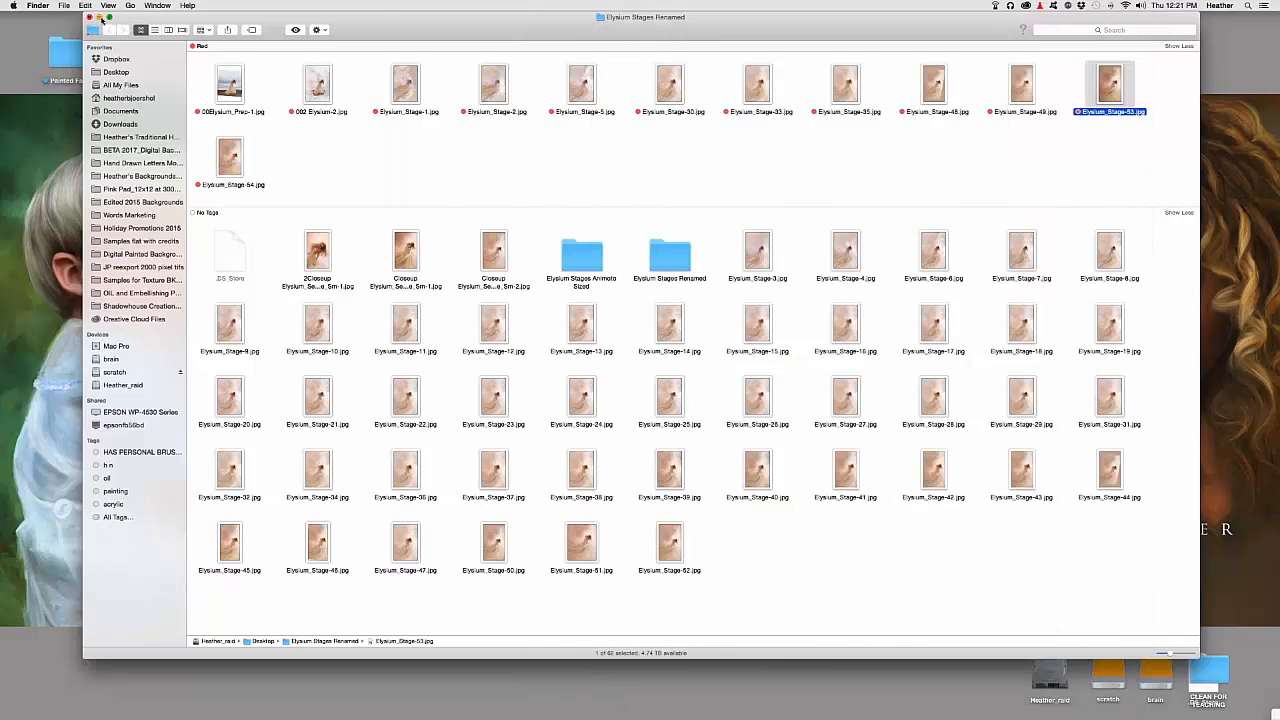
# Close the Finder window, preview Rules of Lines.jpg in Quick Look, then return to Corel Painter 2017
pyautogui.click(99, 18)
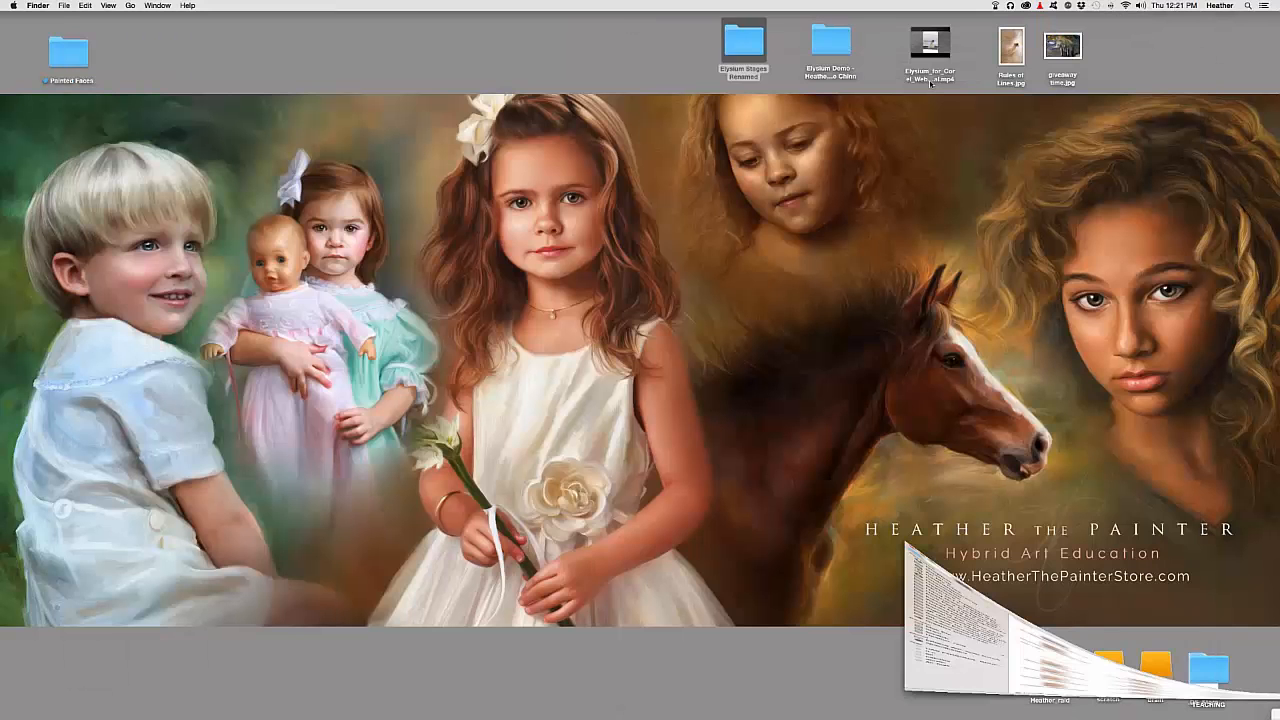
pyautogui.press('space')
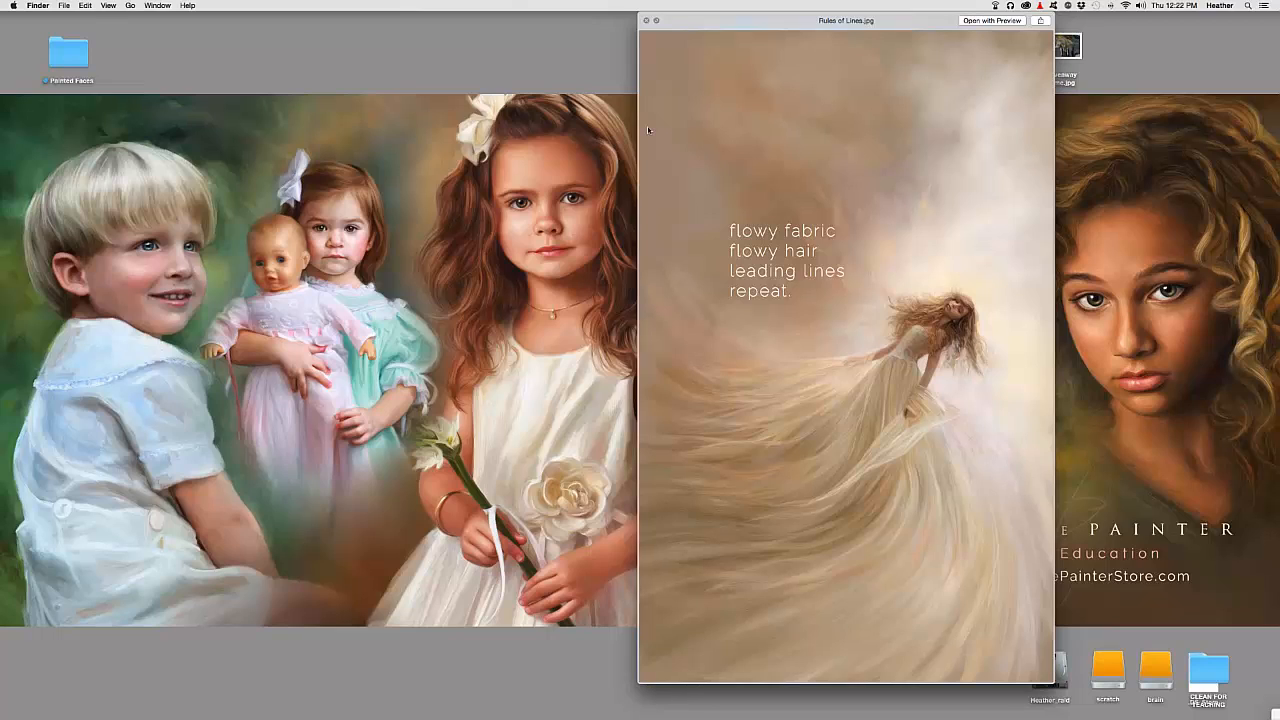
pyautogui.click(646, 20)
pyautogui.moveTo(1276, 650)
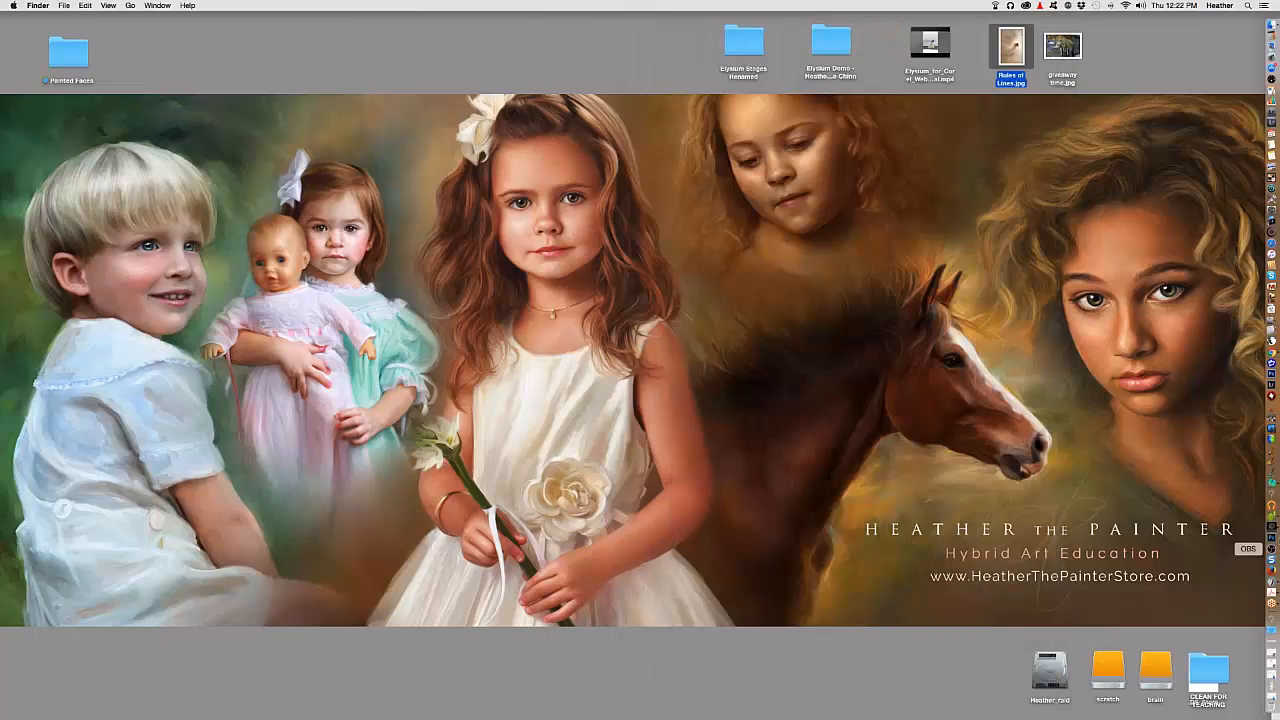
pyautogui.click(1273, 486)
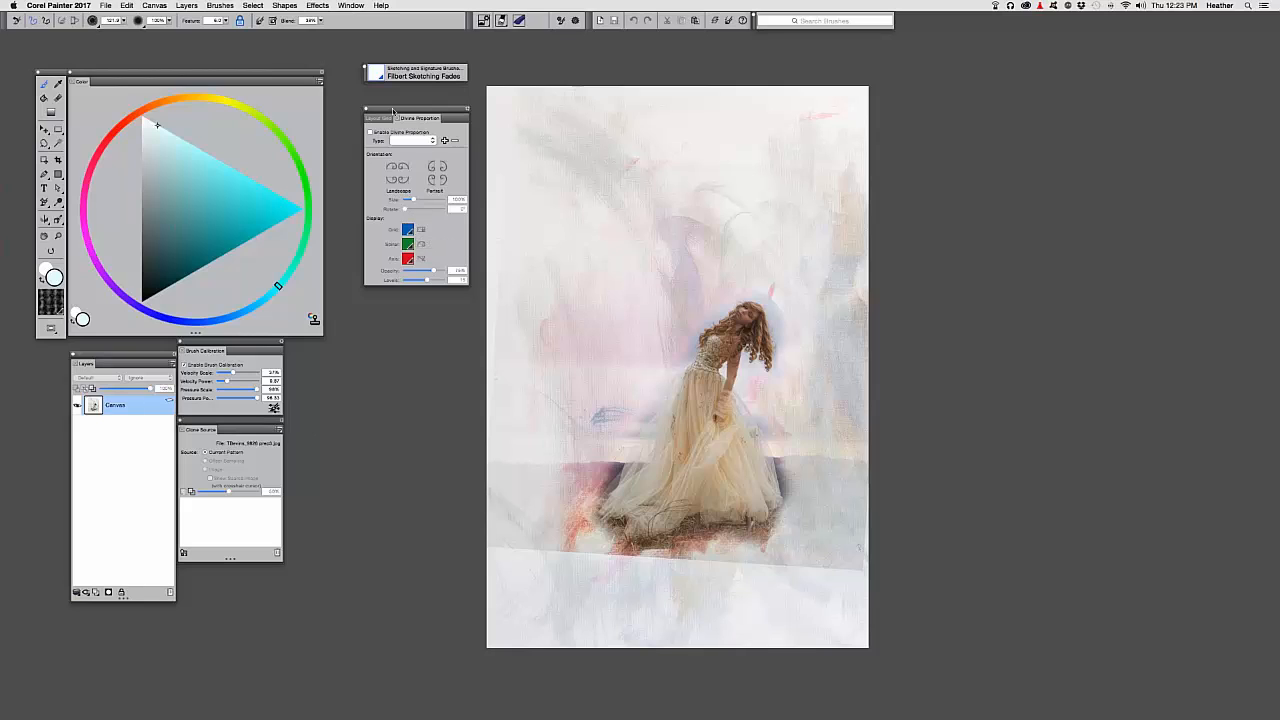
pyautogui.moveTo(391, 110)
pyautogui.mouseDown()
pyautogui.moveTo(408, 106)
pyautogui.moveTo(385, 105)
pyautogui.mouseUp()
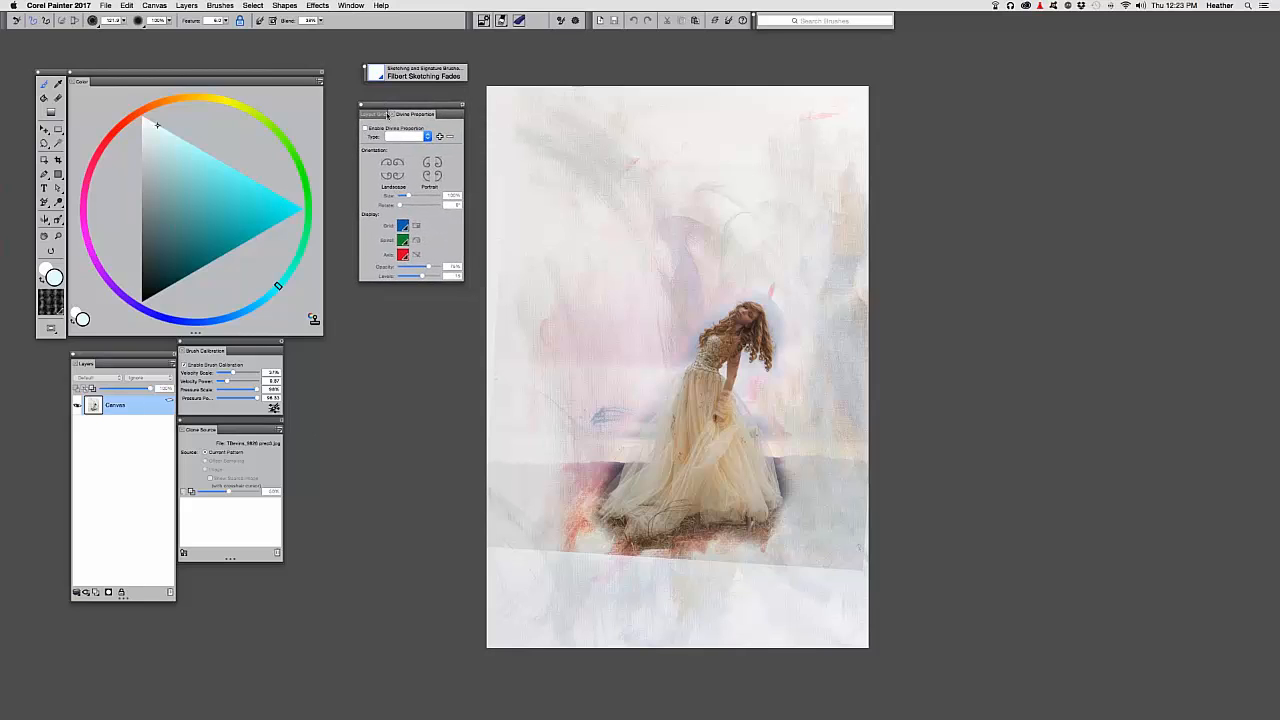
pyautogui.click(350, 5)
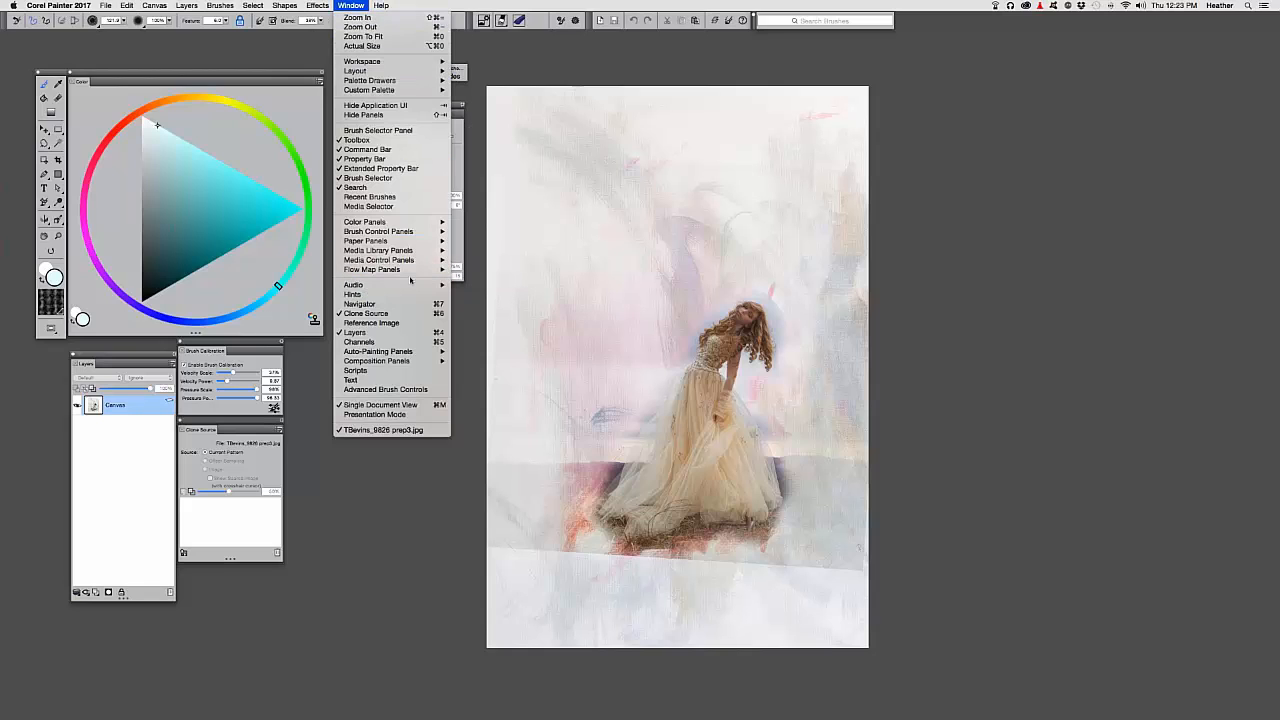
pyautogui.moveTo(440, 361)
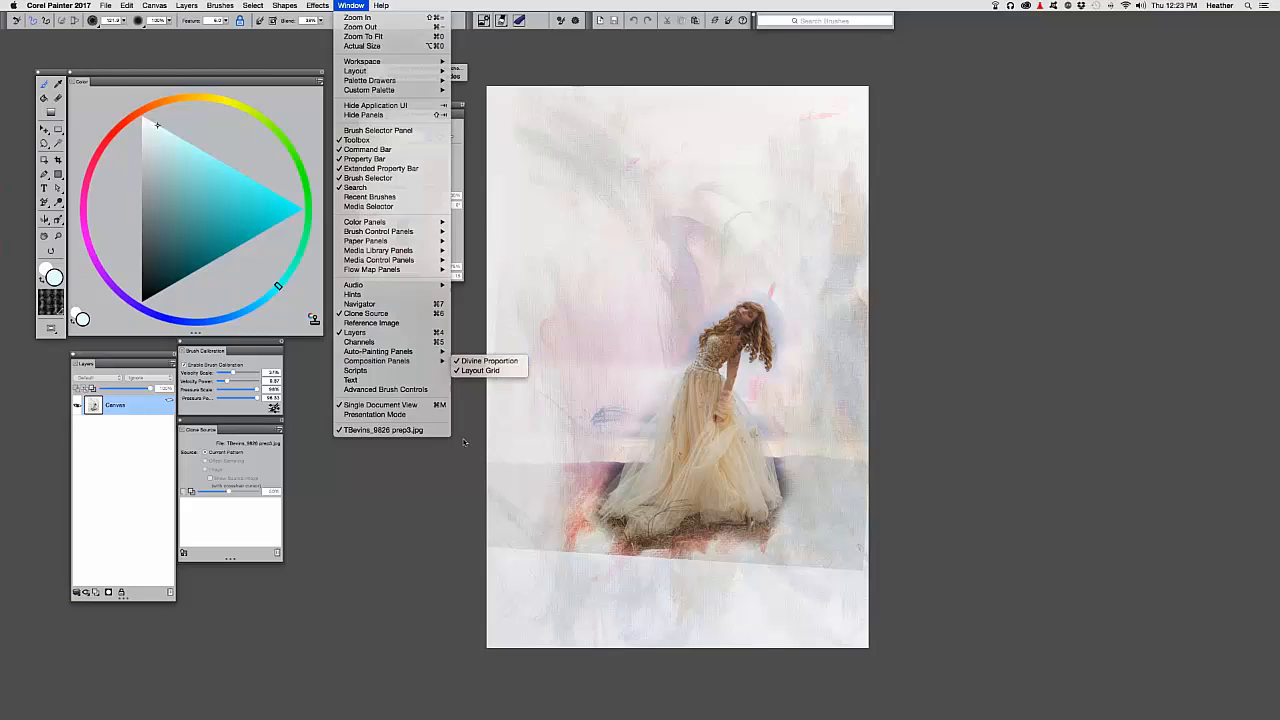
pyautogui.click(12, 267)
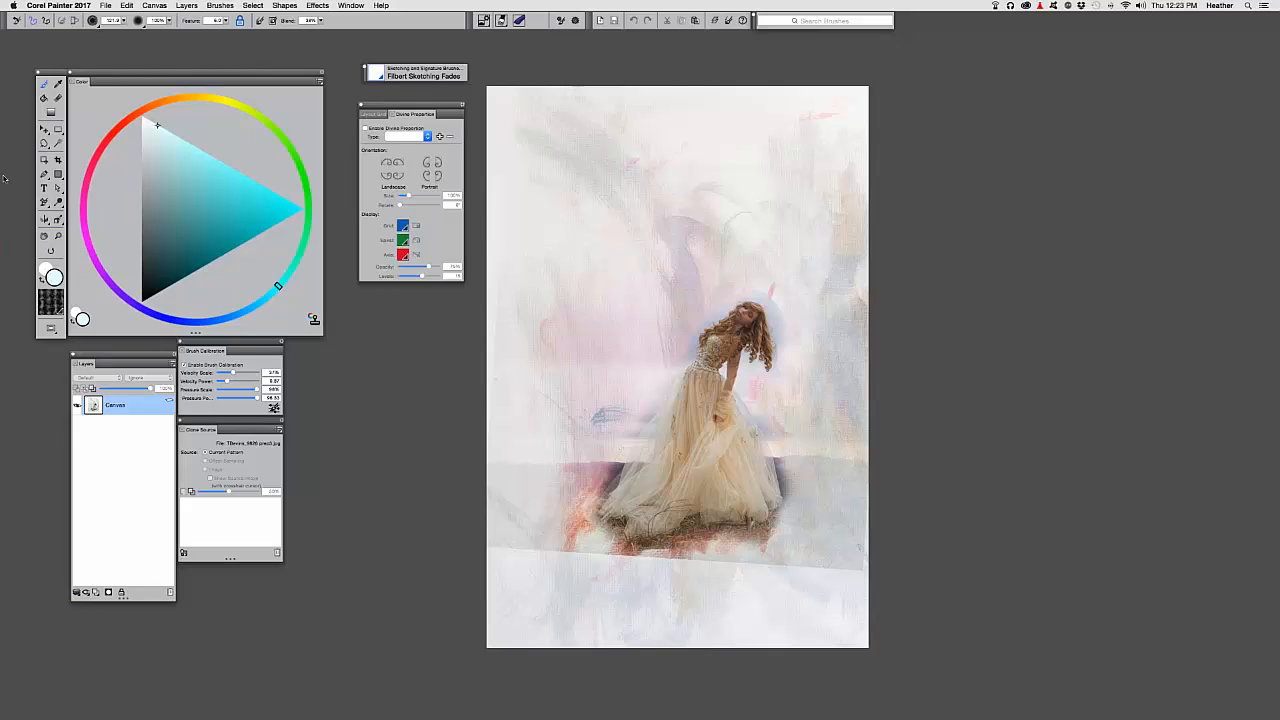
pyautogui.click(61, 224)
# Select the Divine Proportion guide tool from the toolbox flyout
pyautogui.click(80, 222)
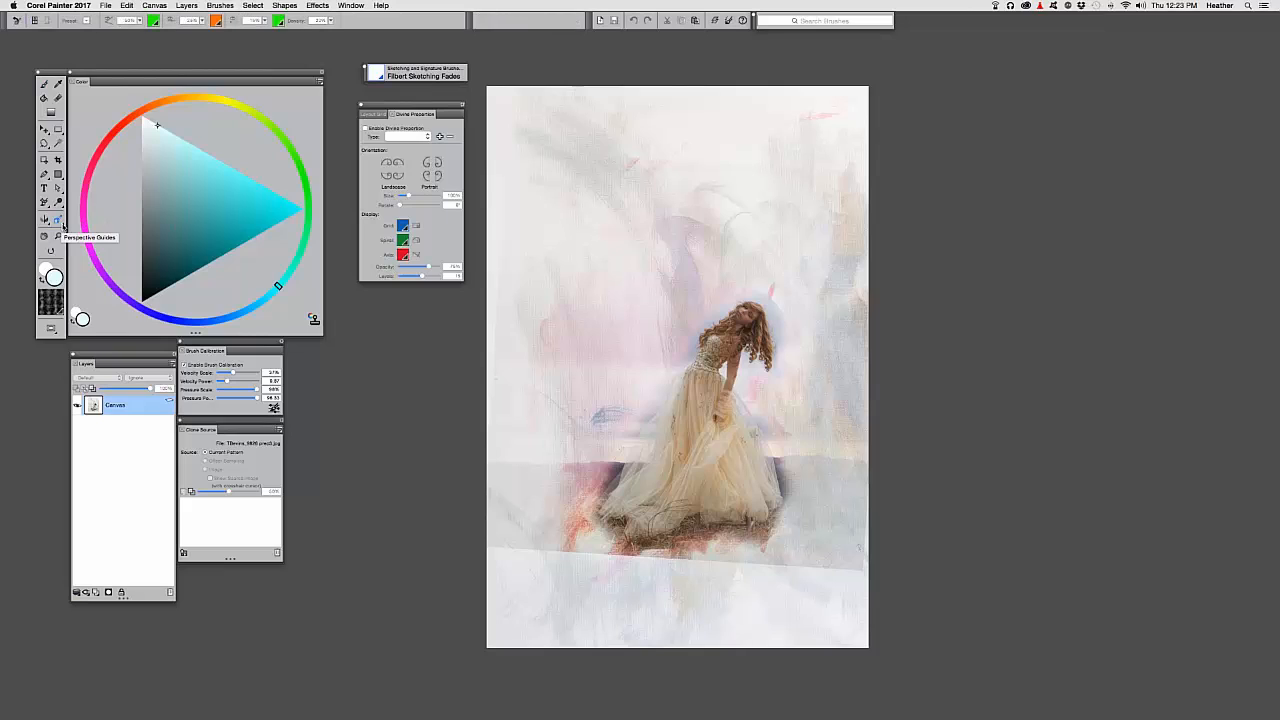
pyautogui.click(62, 224)
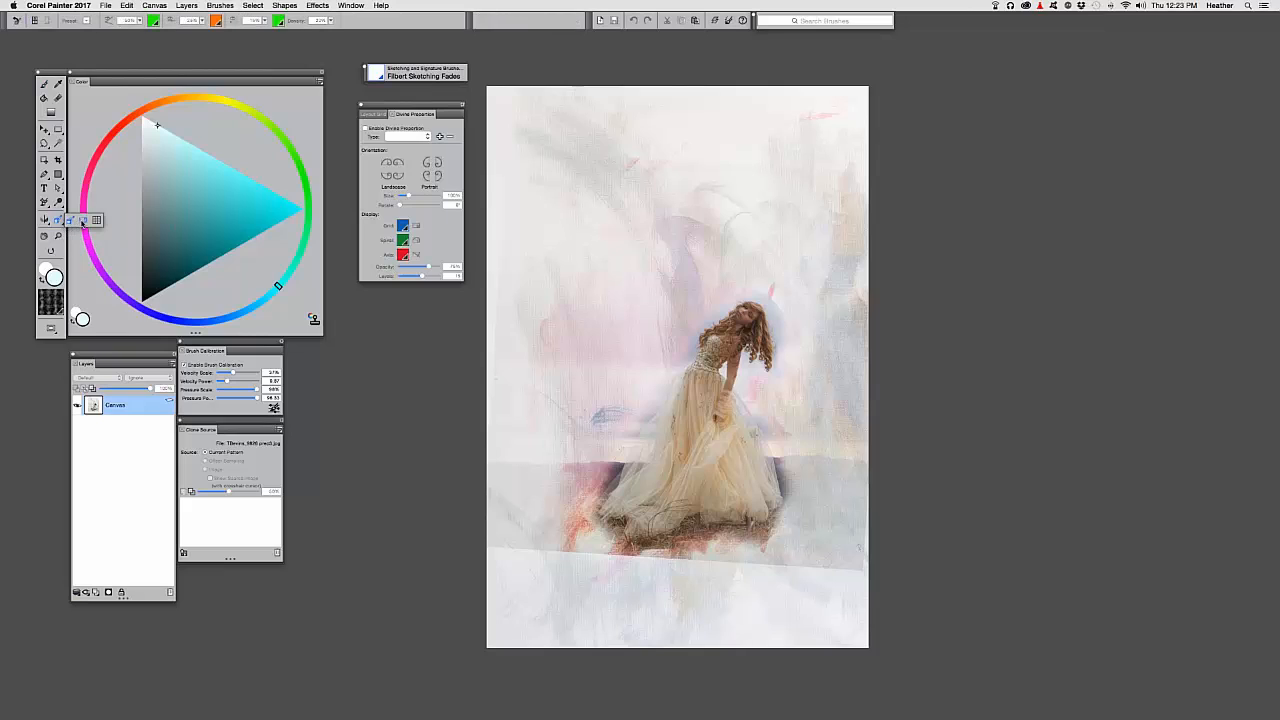
pyautogui.click(69, 222)
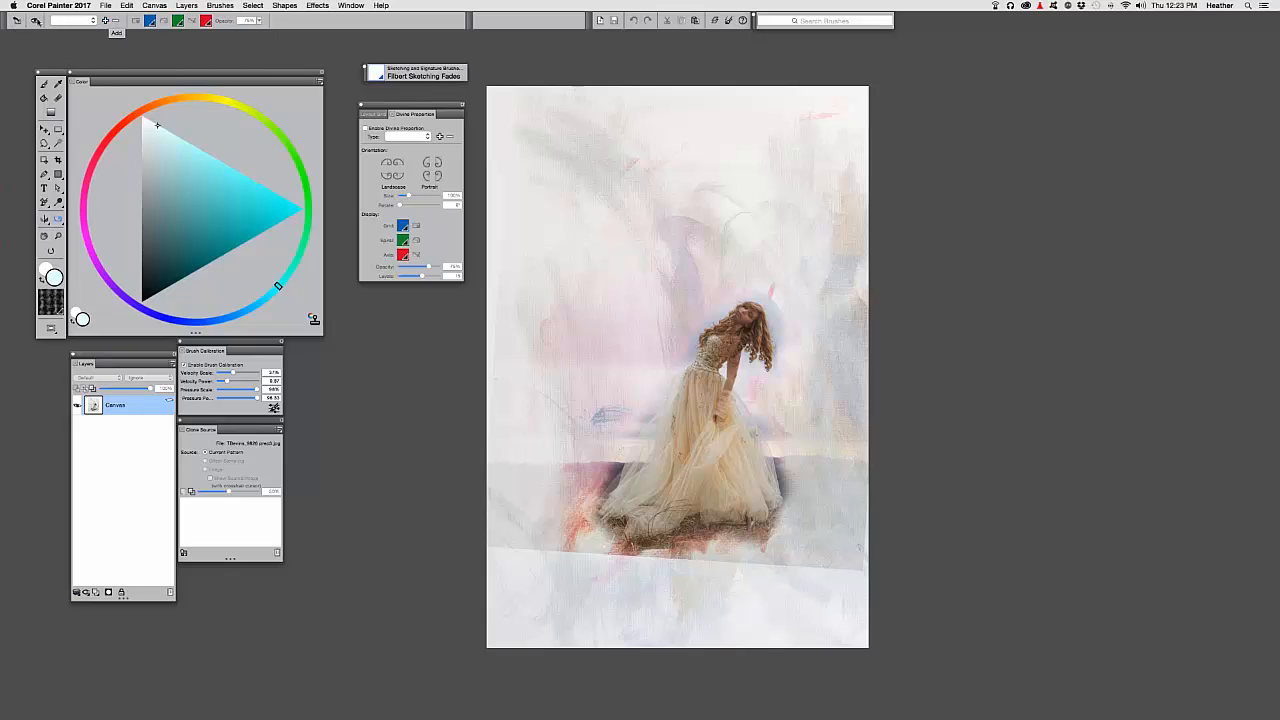
# Briefly show the golden spiral over the girl, hide it, and move the Divine Proportion panel aside
pyautogui.click(35, 20)
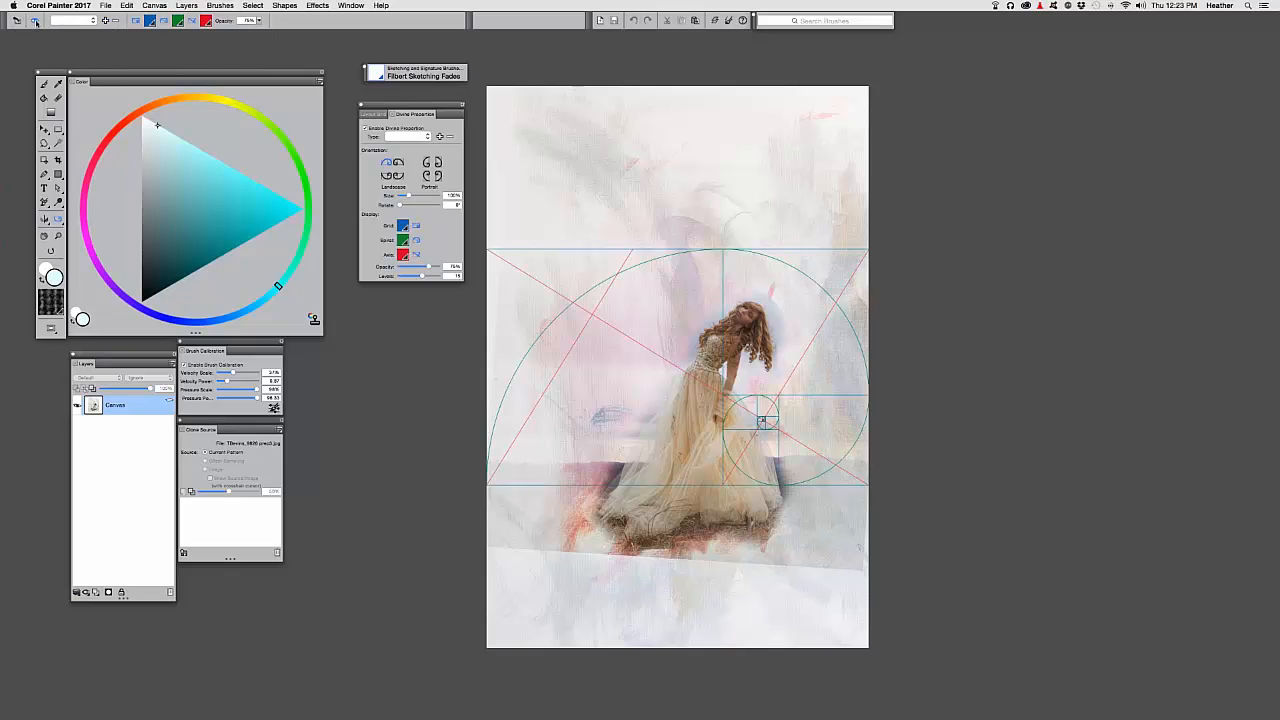
pyautogui.click(35, 20)
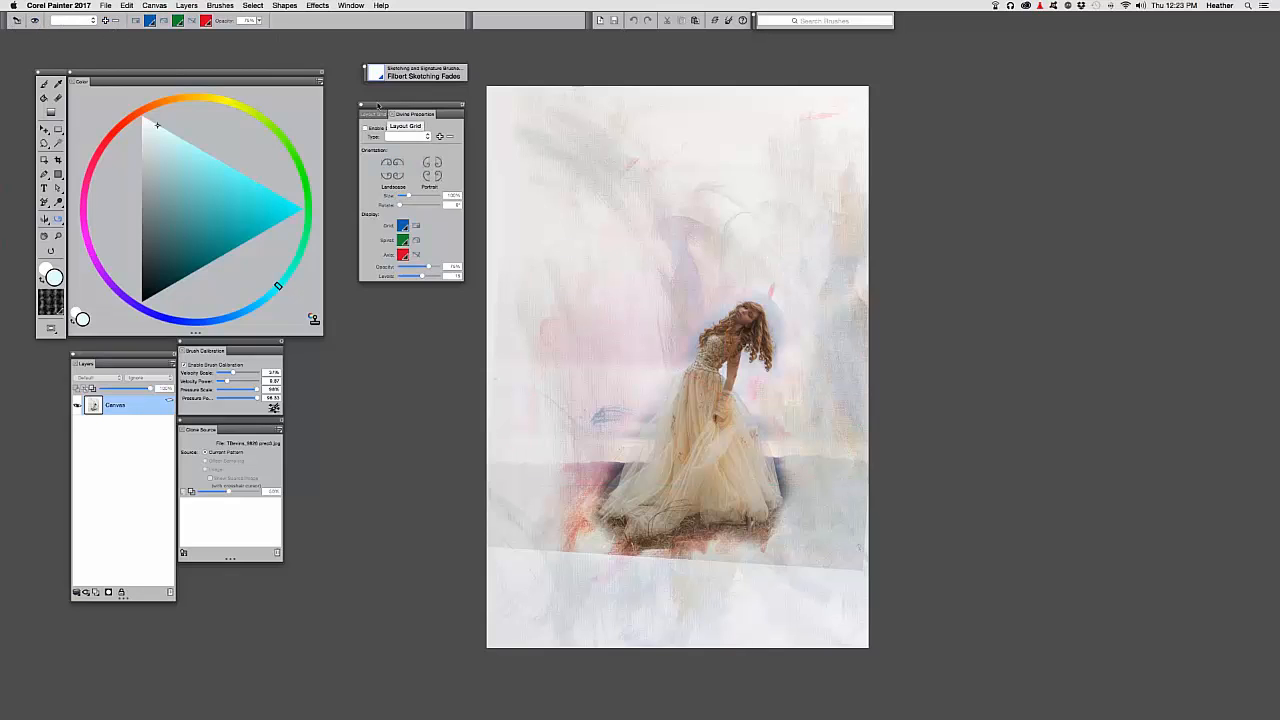
pyautogui.moveTo(385, 112); pyautogui.dragTo(1184, 529)
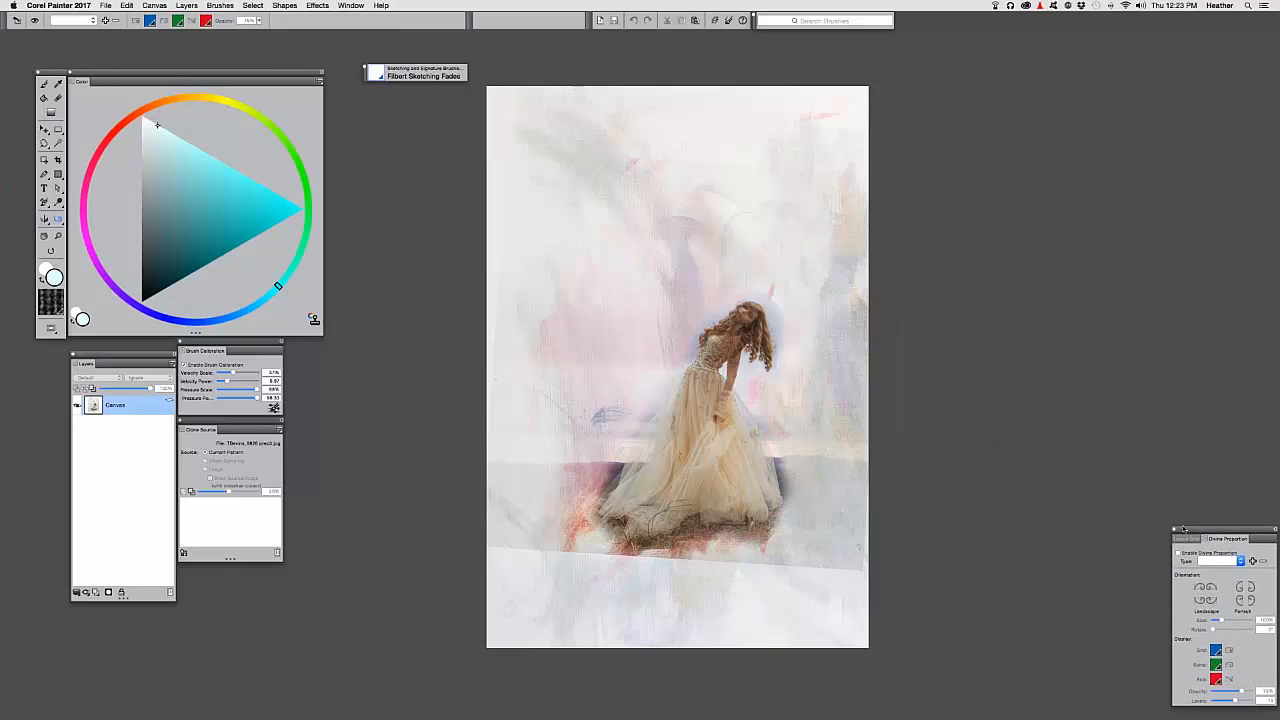
pyautogui.moveTo(594, 285); pyautogui.dragTo(509, 300)
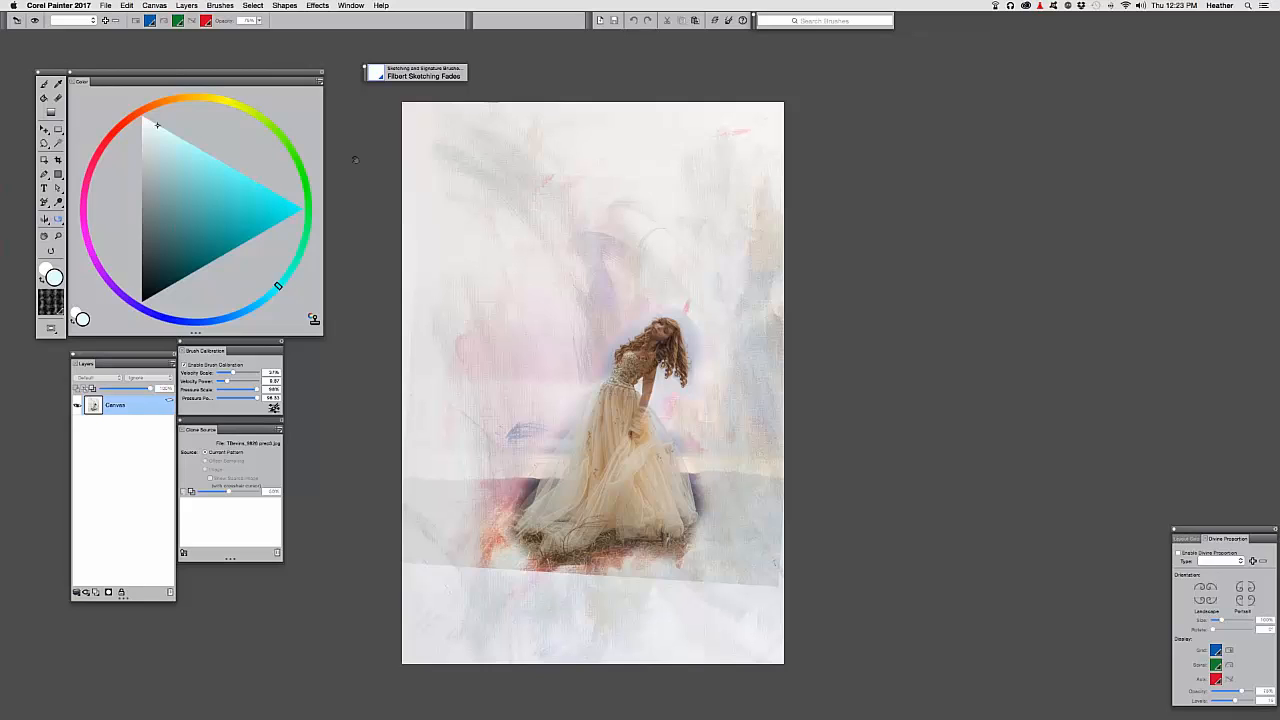
# Open an empty Reference Image panel from the Window menu and enlarge it taller and wider
pyautogui.click(350, 6)
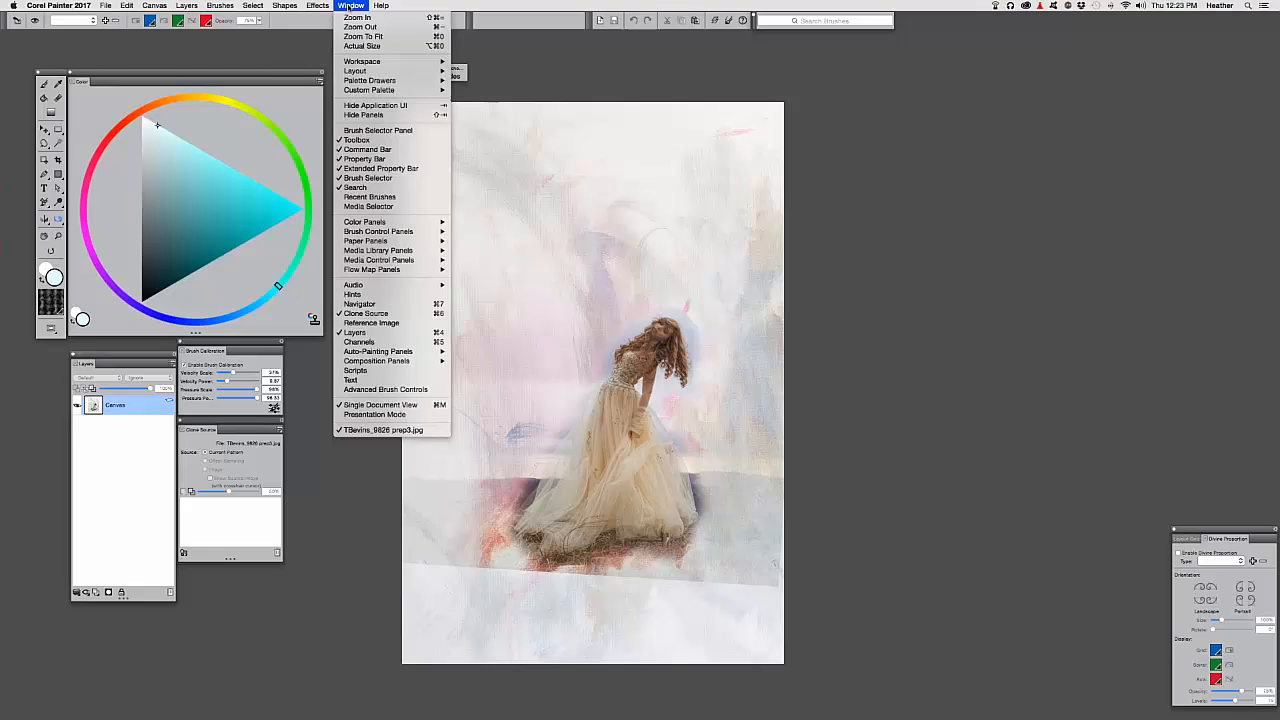
pyautogui.click(418, 324)
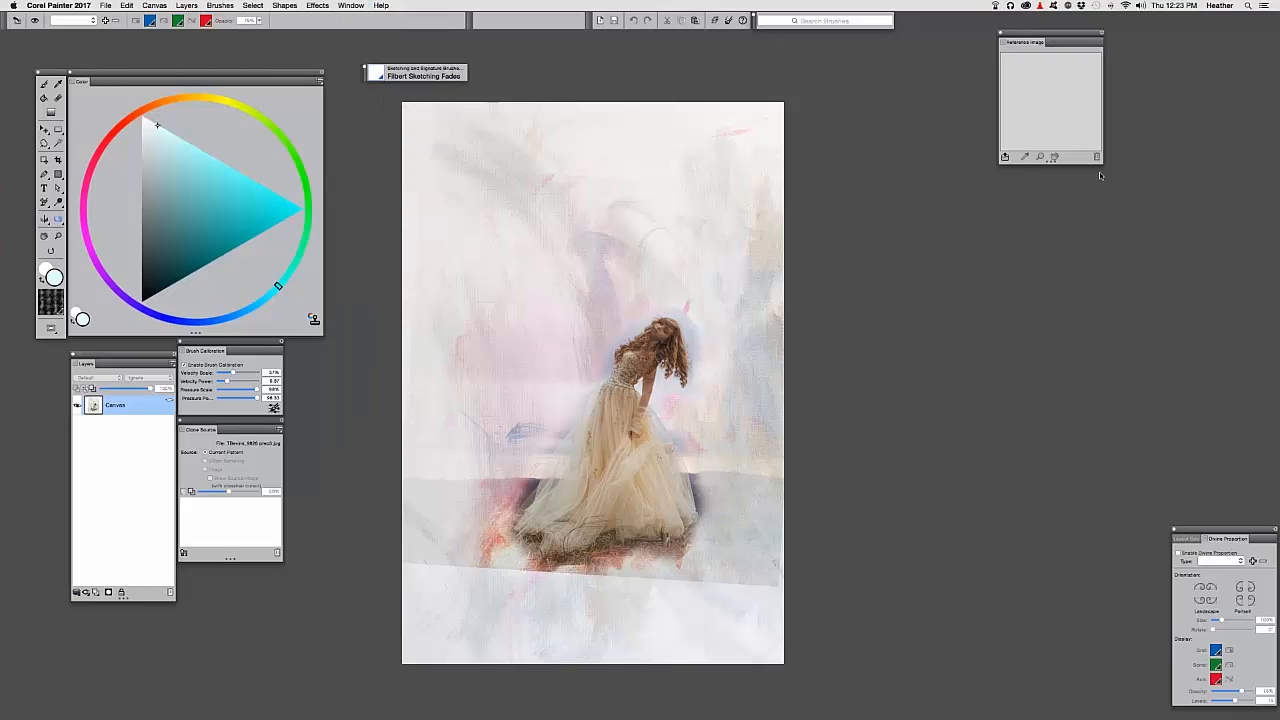
pyautogui.moveTo(1100, 163); pyautogui.dragTo(1100, 310)
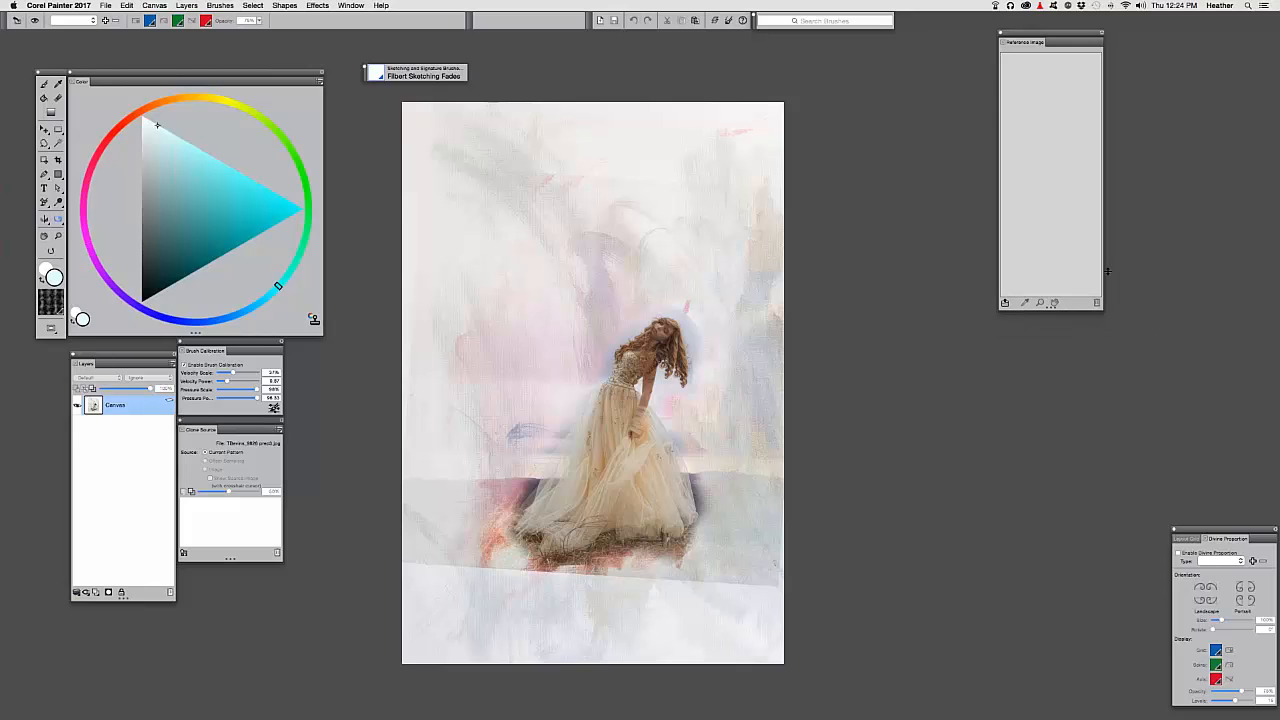
pyautogui.moveTo(1107, 270); pyautogui.dragTo(1272, 283)
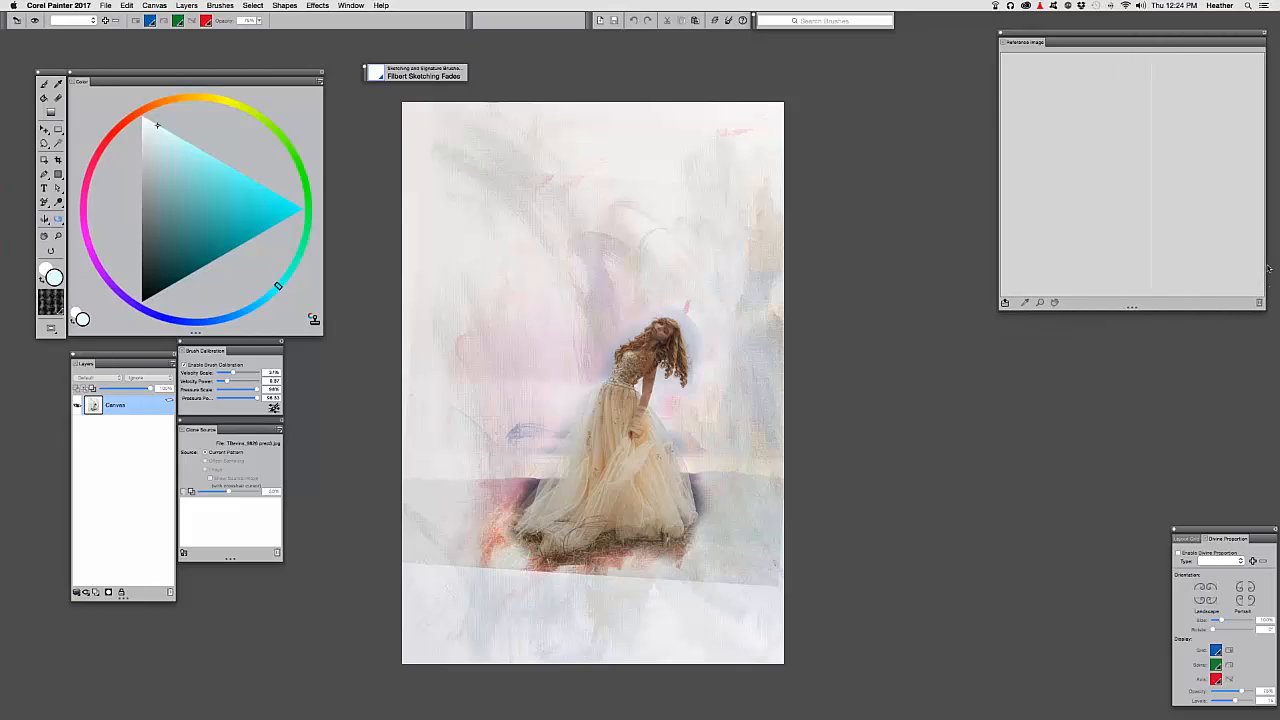
pyautogui.moveTo(1023, 36); pyautogui.dragTo(1010, 36)
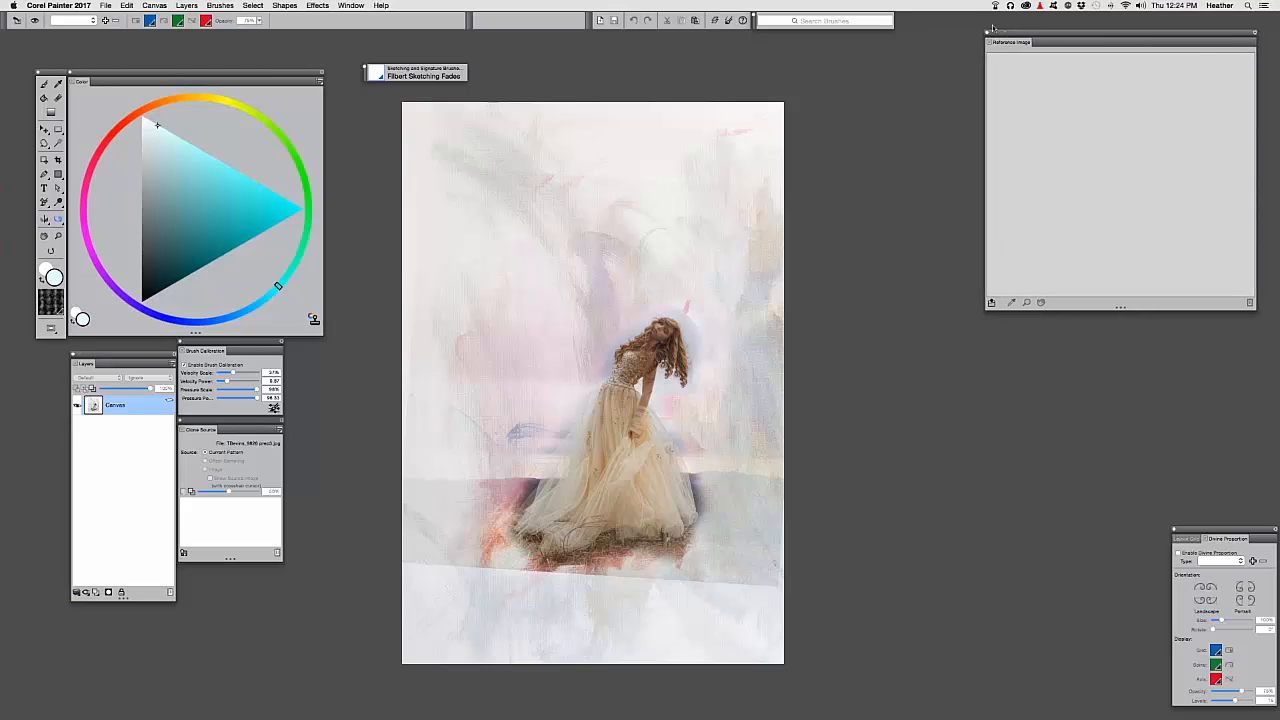
# Load the Elysium painting from the Elysium demo folder into the Reference Image panel
pyautogui.click(991, 303)
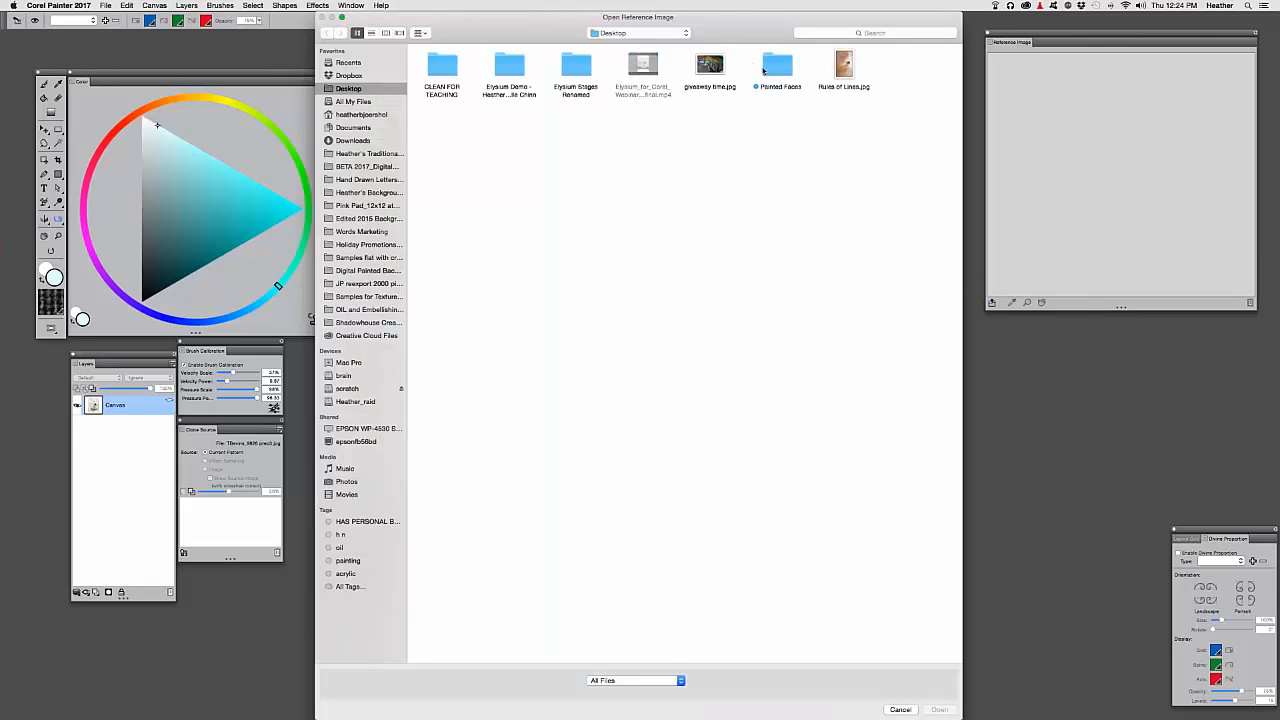
pyautogui.click(503, 69)
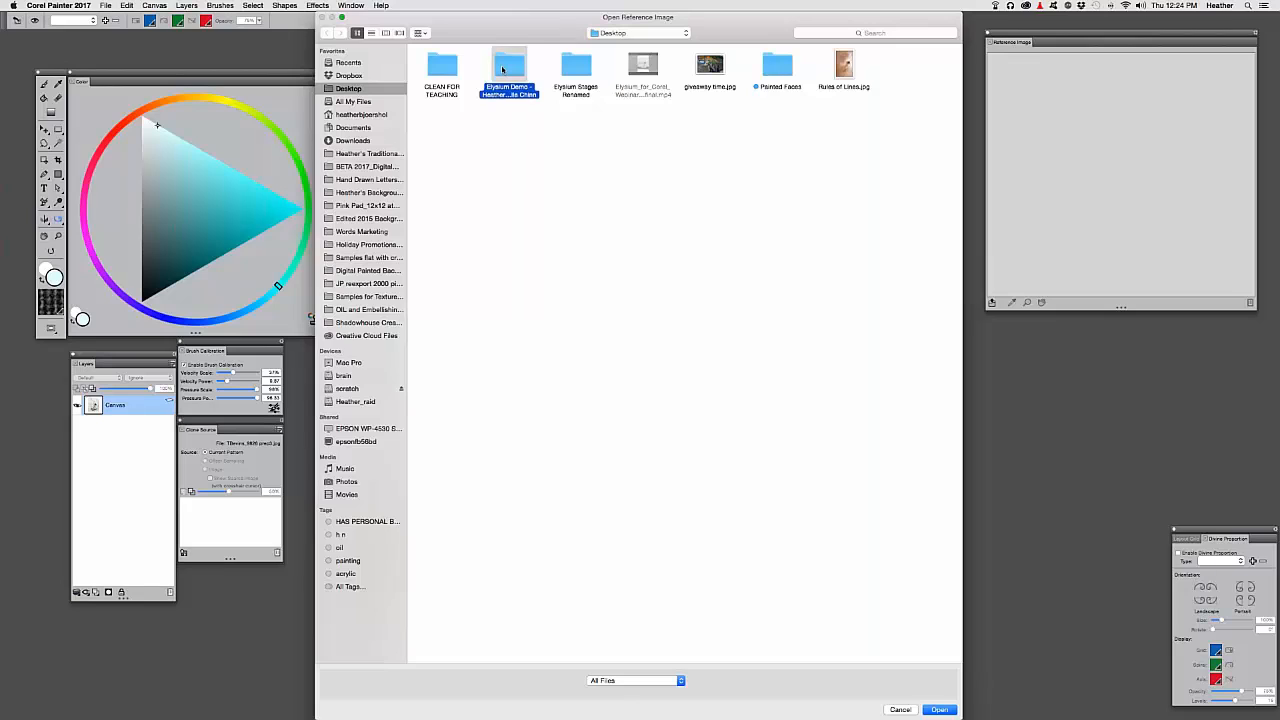
pyautogui.doubleClick(504, 70)
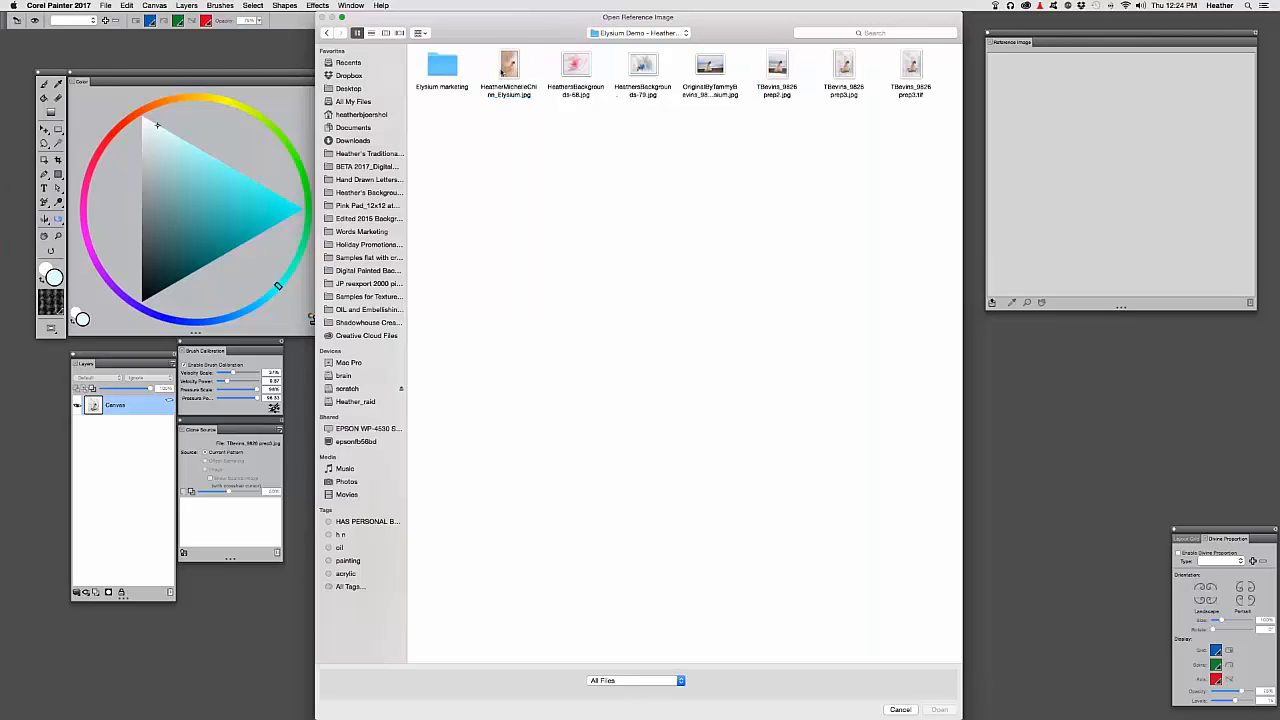
pyautogui.doubleClick(508, 67)
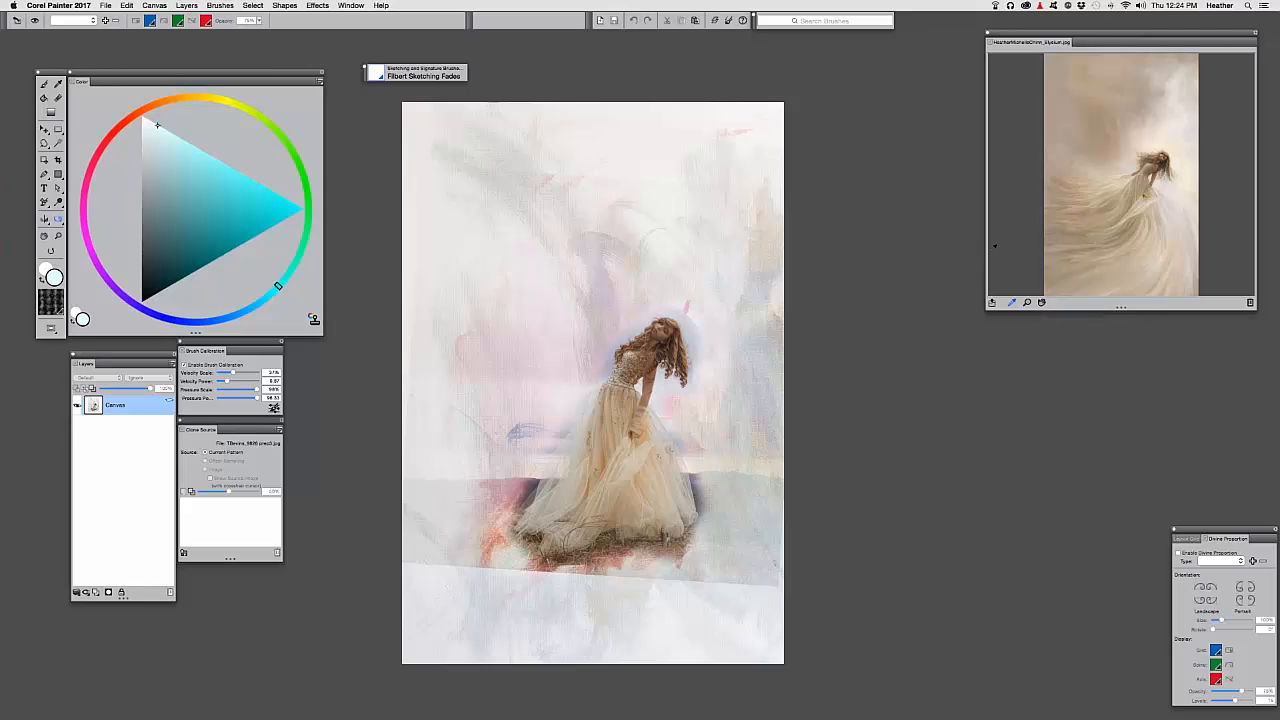
# Nudge the reference panel and canvas slightly right, then bring up the Open dialog with Cmd+O
pyautogui.moveTo(1066, 36)
pyautogui.mouseDown()
pyautogui.moveTo(1086, 36)
pyautogui.moveTo(1073, 35)
pyautogui.mouseUp()
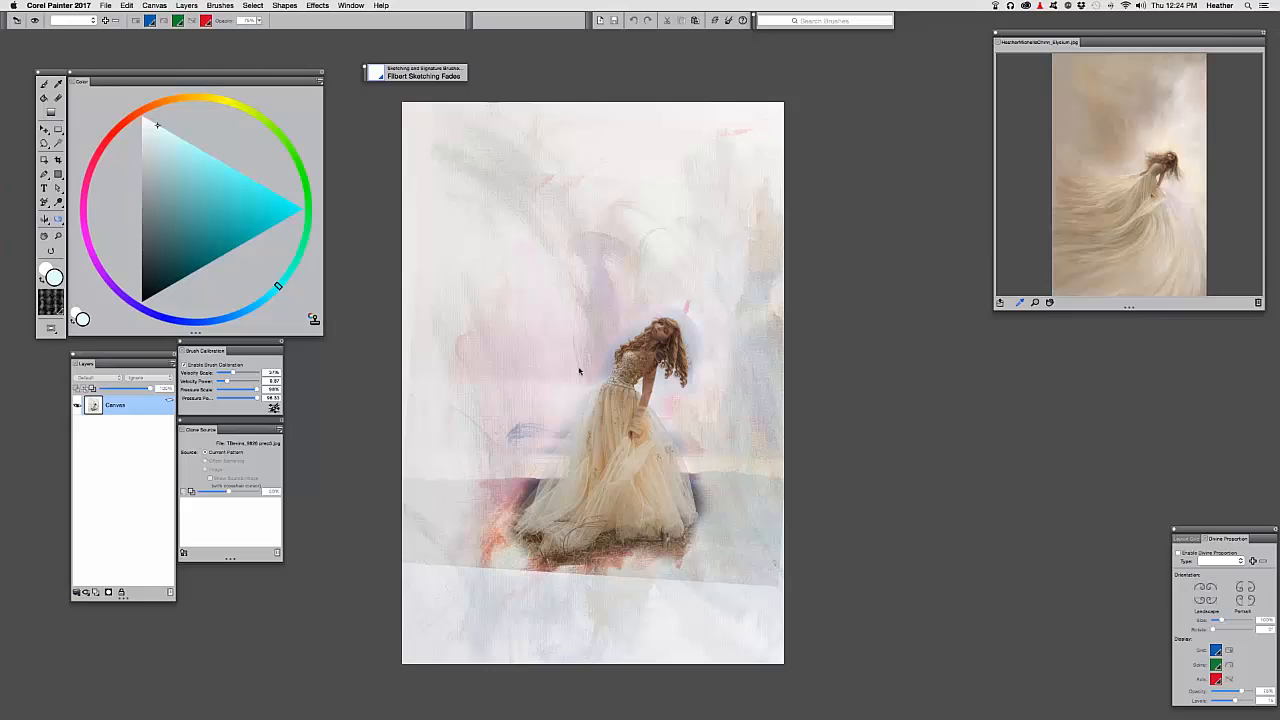
pyautogui.moveTo(582, 348); pyautogui.dragTo(597, 350)
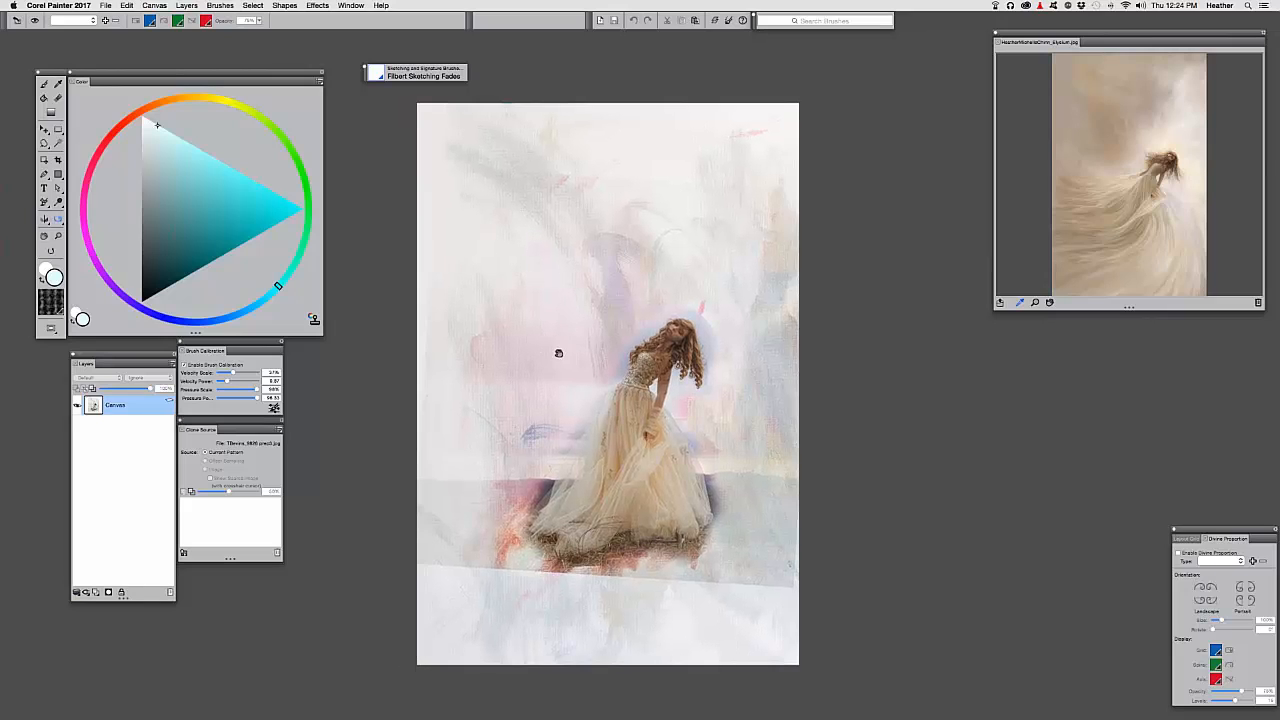
pyautogui.press('super+o')
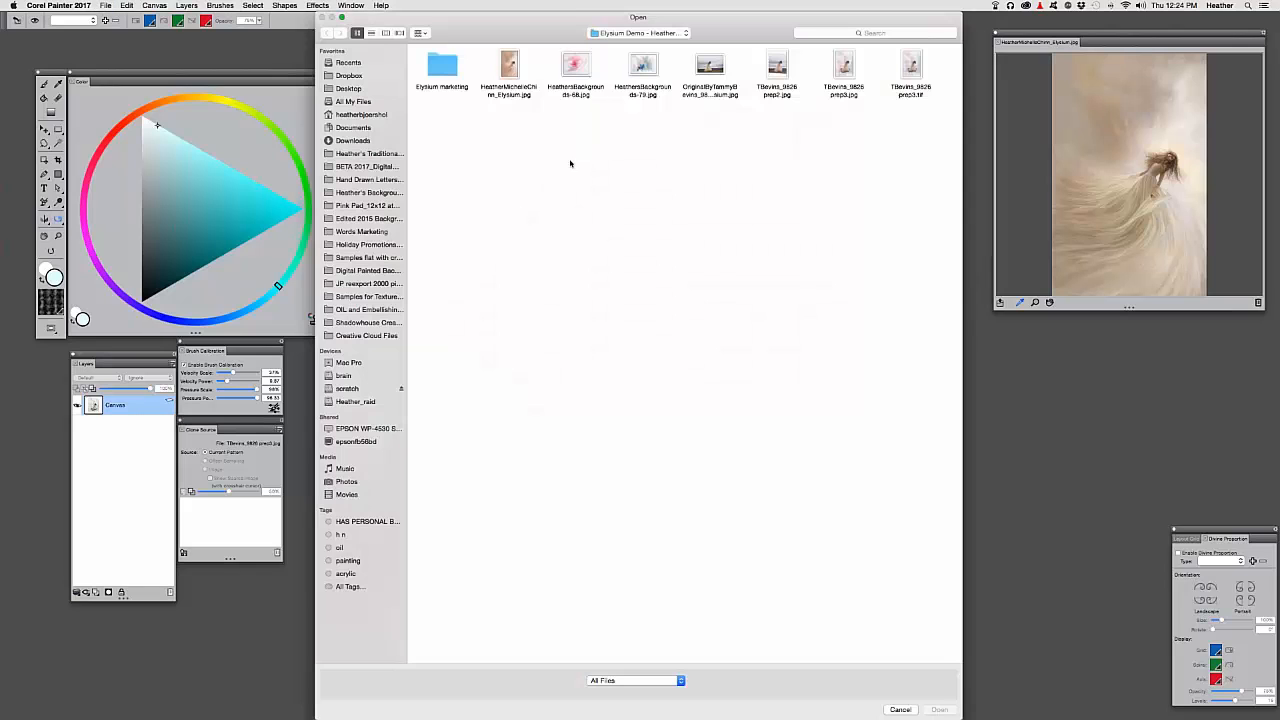
# Quick Look HeathersBackgrounds-68.jpg and the next blue image, then cancel the Open dialog
pyautogui.click(568, 66)
pyautogui.press('space')
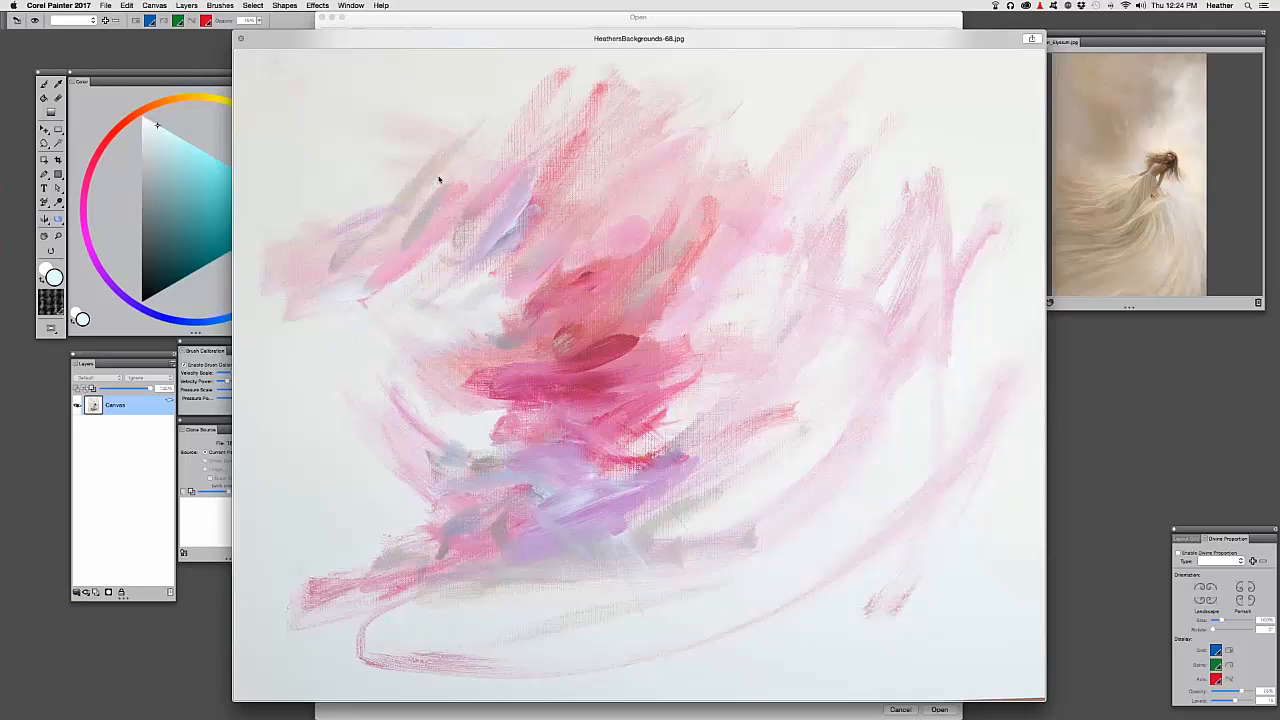
pyautogui.press('Down')
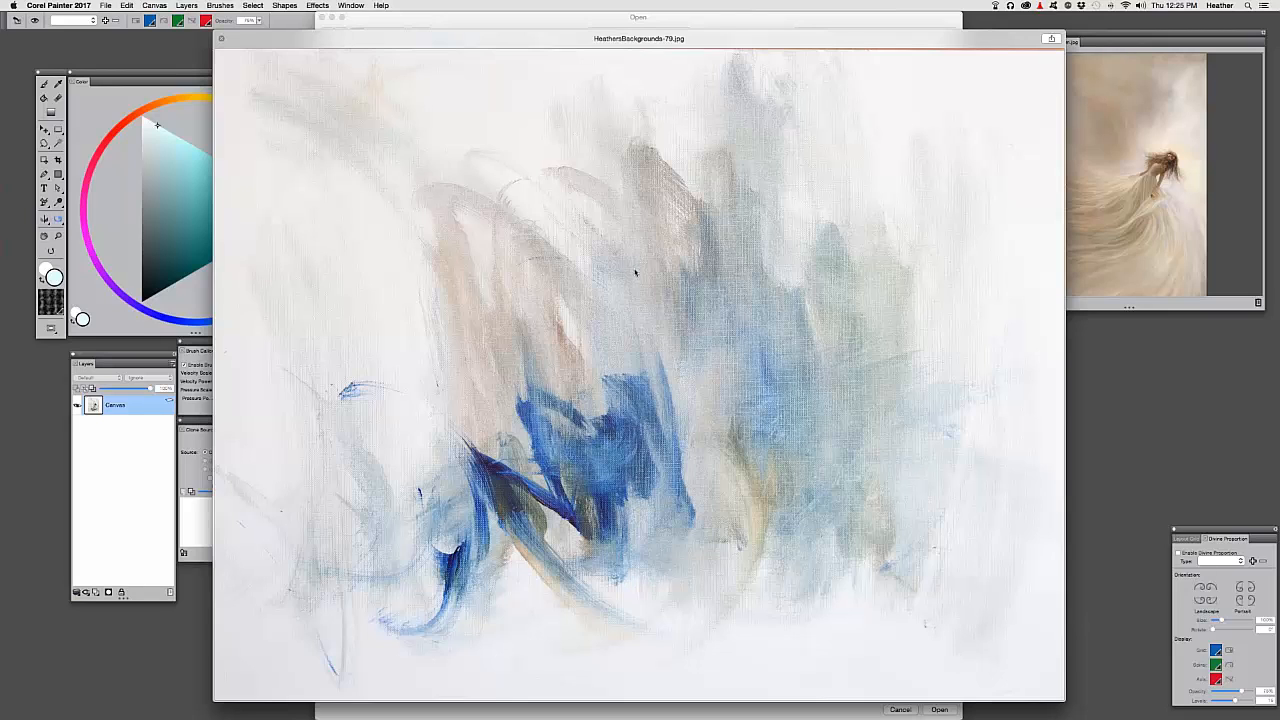
pyautogui.press('space')
pyautogui.click(903, 710)
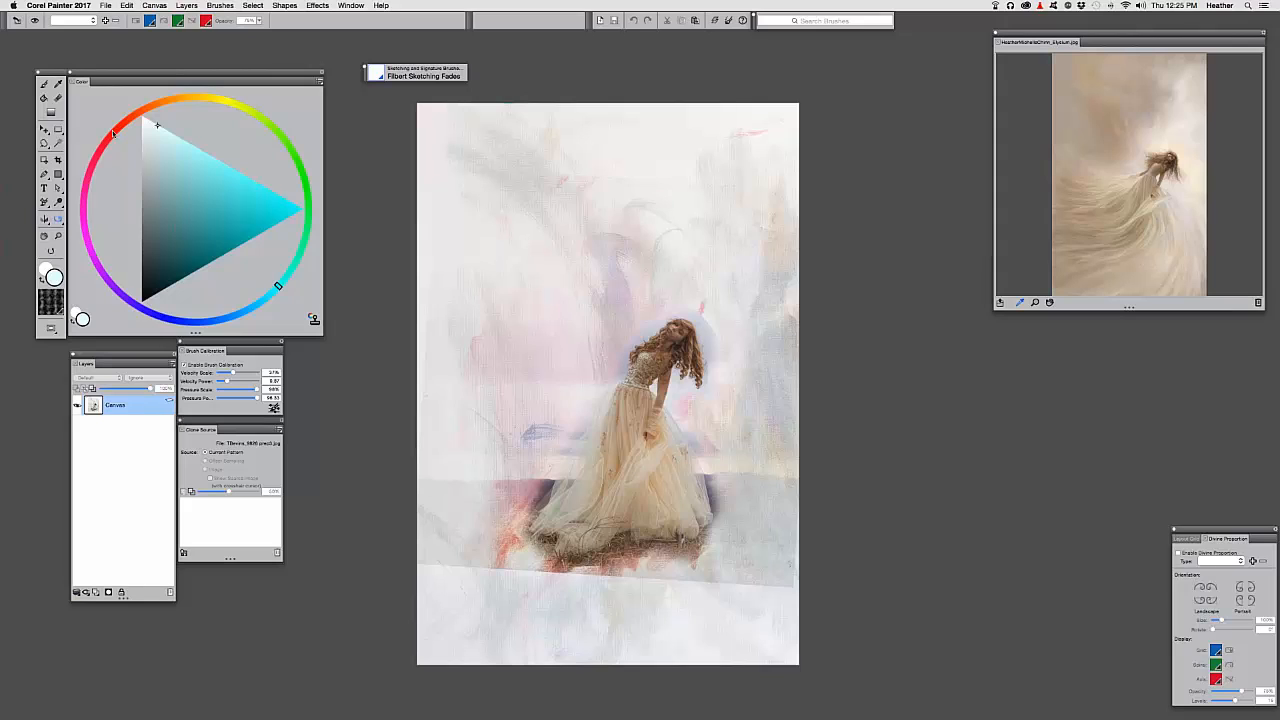
# Clone the painting via File > Clone with Clone Source opacity at 0%, then open the Brush Library
pyautogui.click(105, 5)
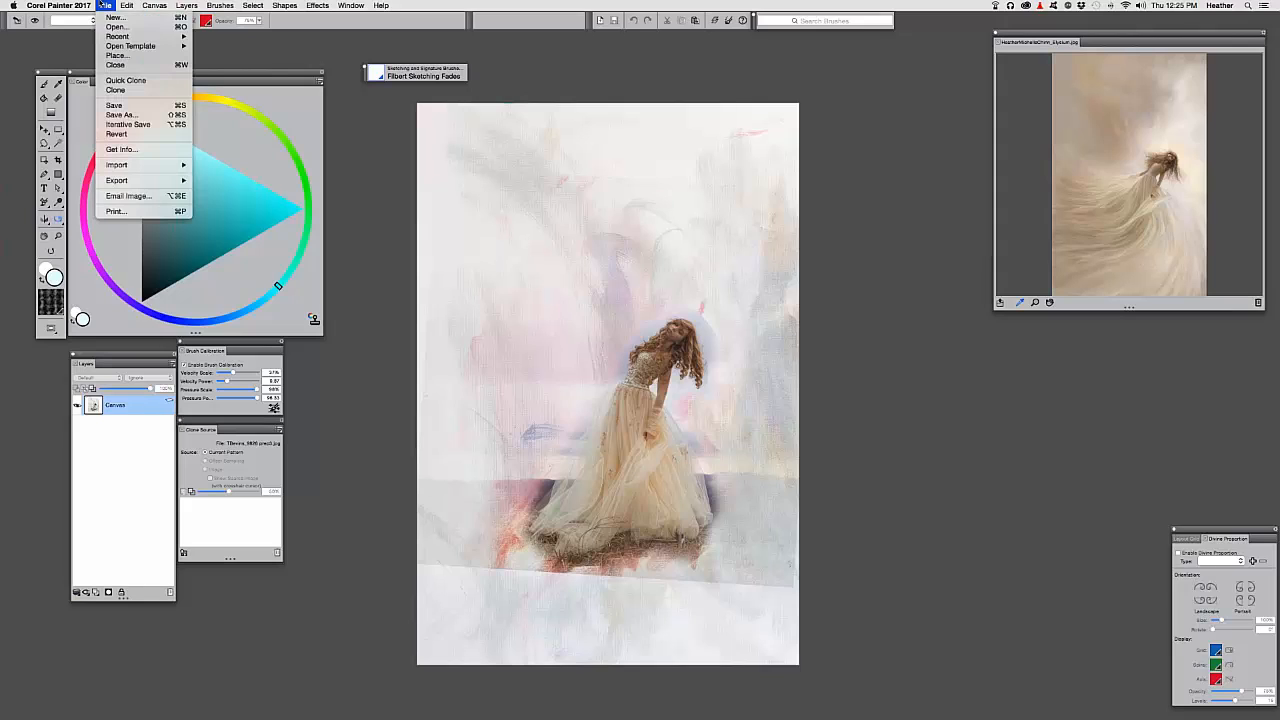
pyautogui.click(136, 91)
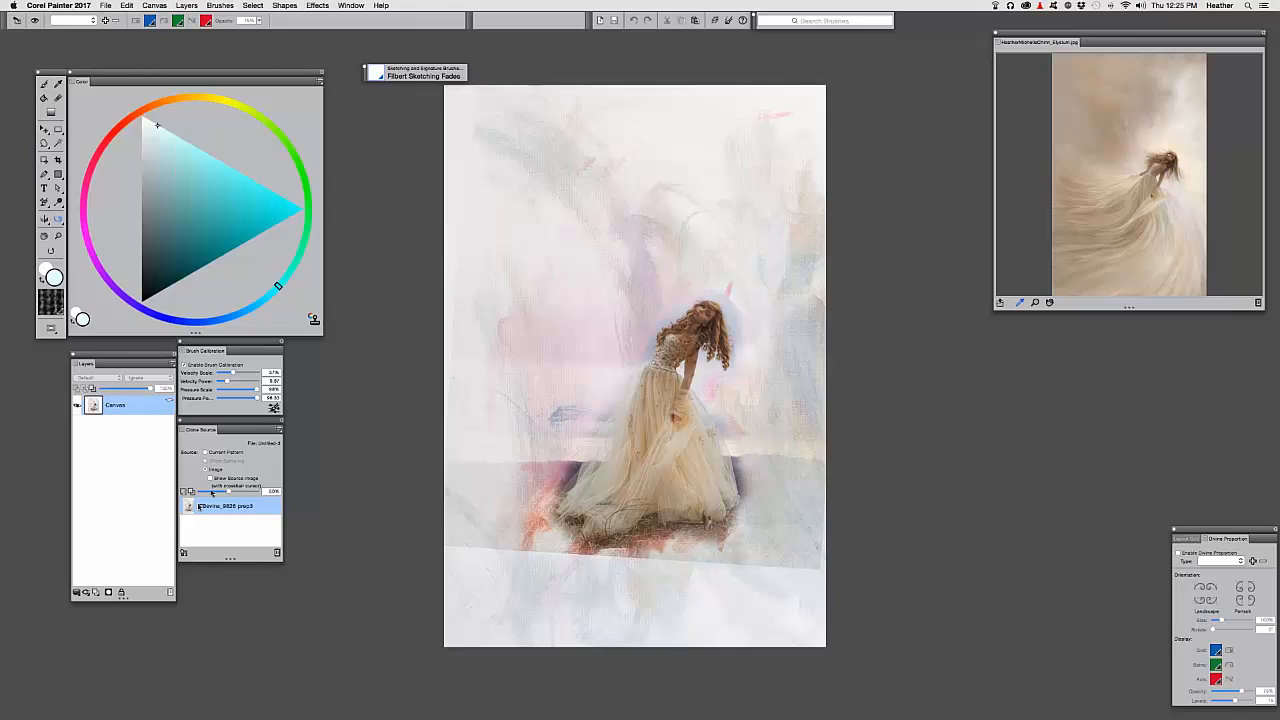
pyautogui.moveTo(226, 494); pyautogui.dragTo(192, 492)
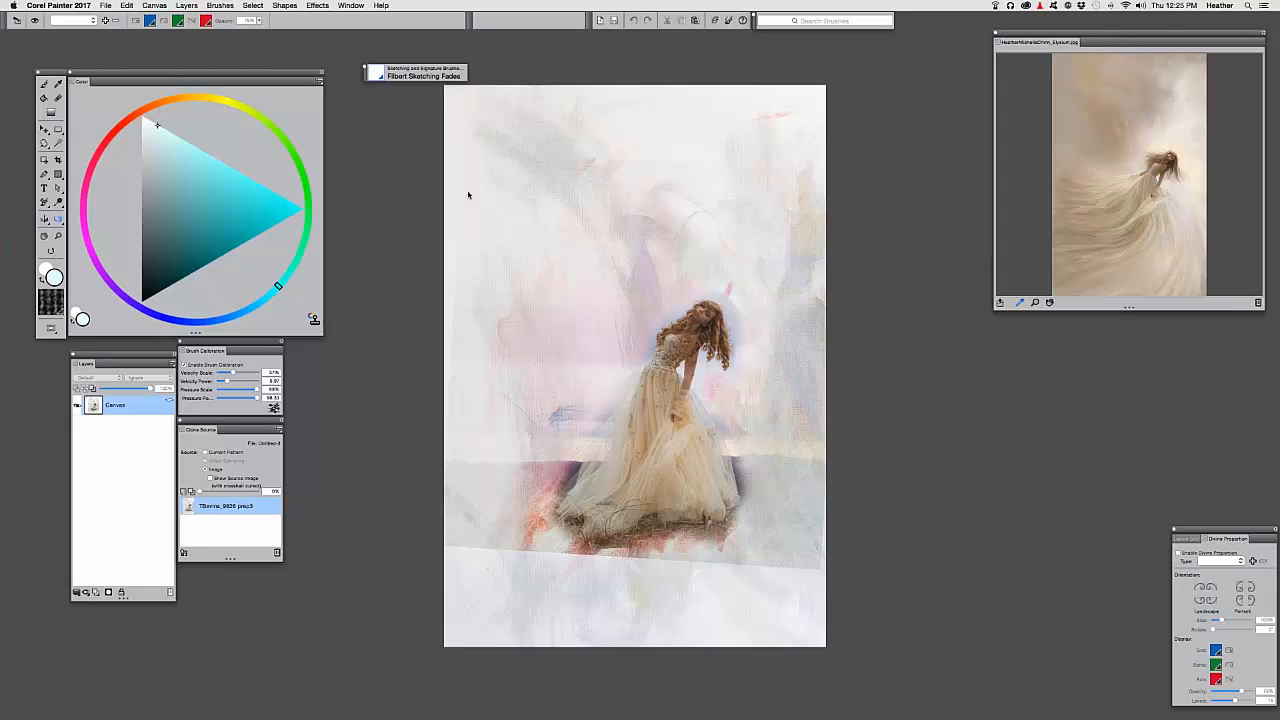
pyautogui.click(380, 77)
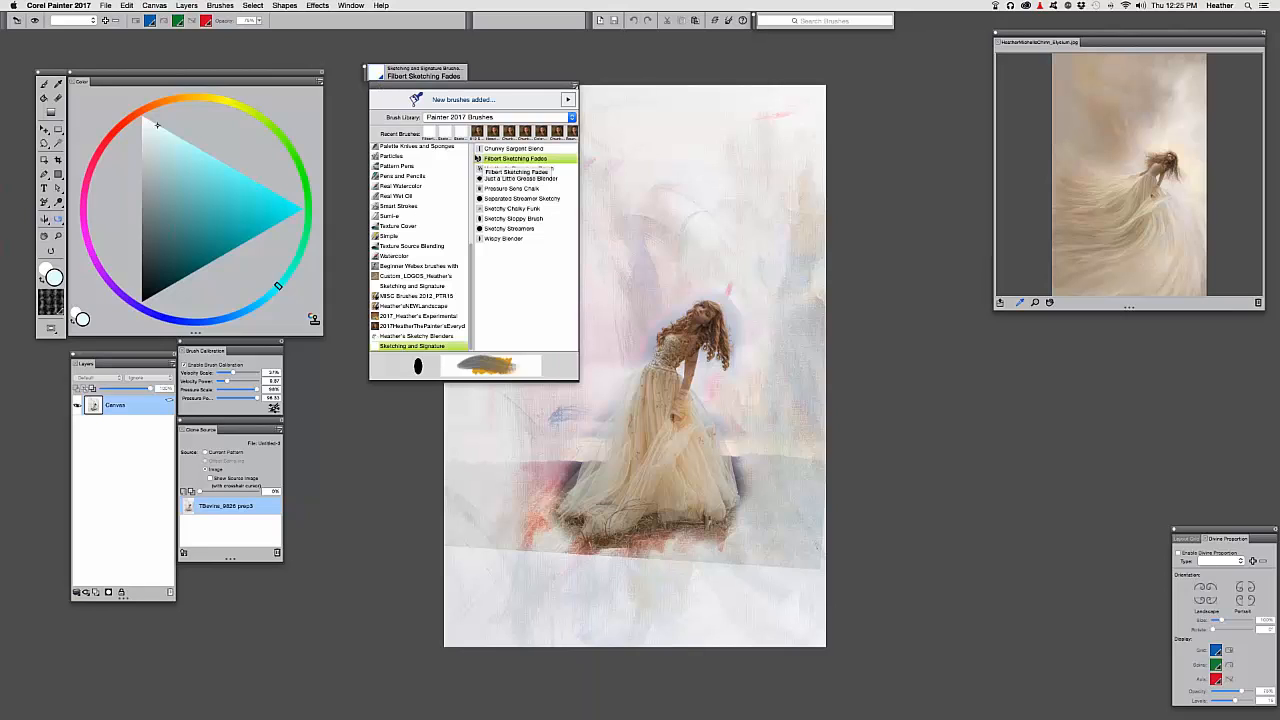
# Choose the Filbert Sketching Fades brush and sample a tan colour from the dress with the Dropper
pyautogui.click(482, 158)
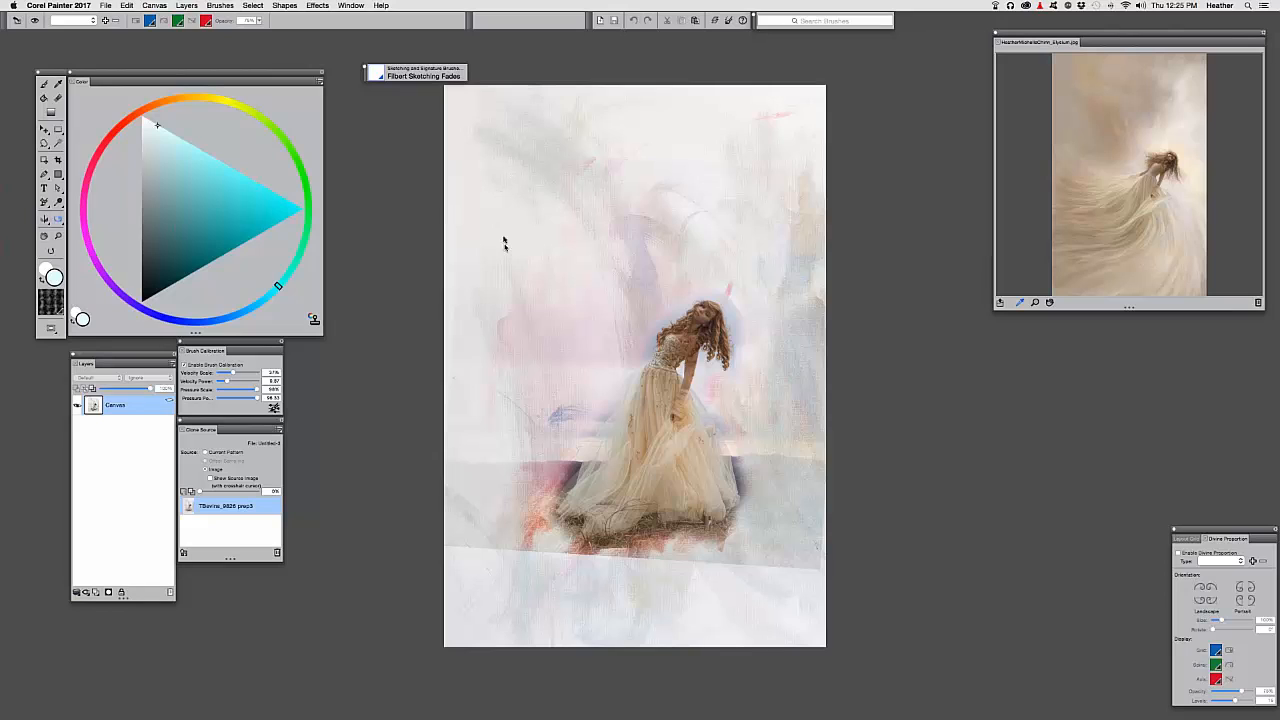
pyautogui.press('b')
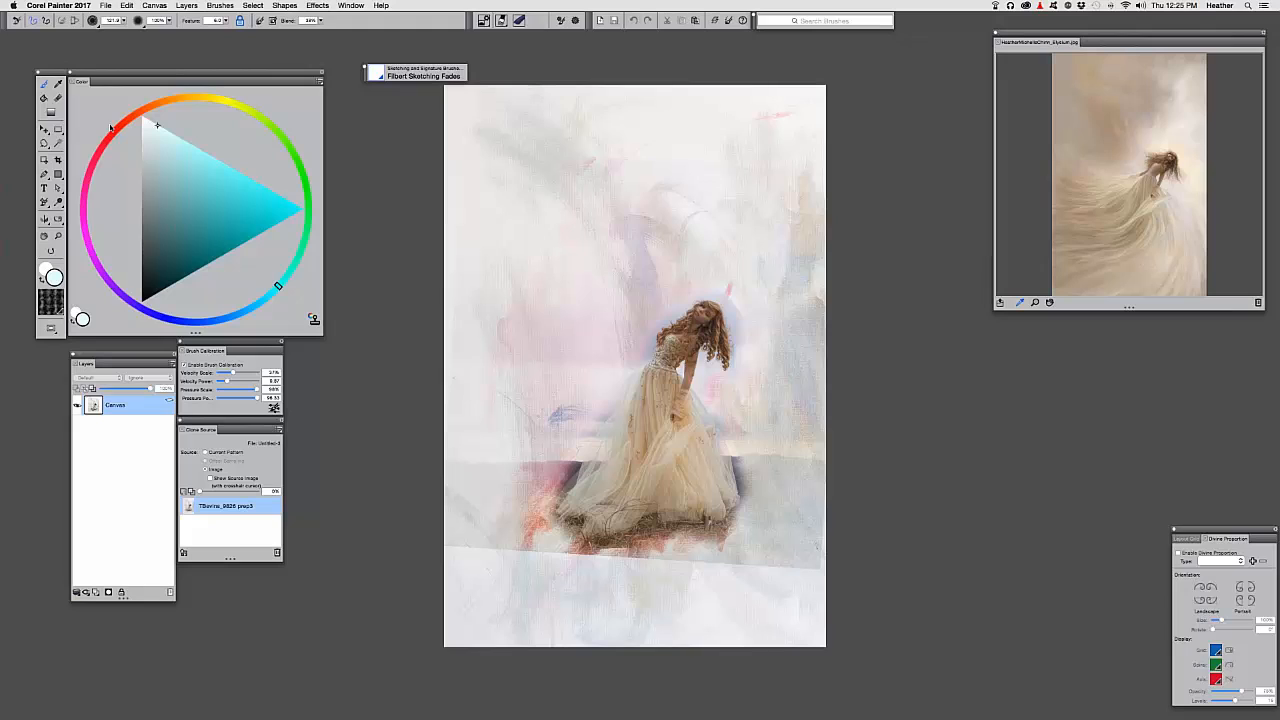
pyautogui.press('d')
pyautogui.click(648, 438)
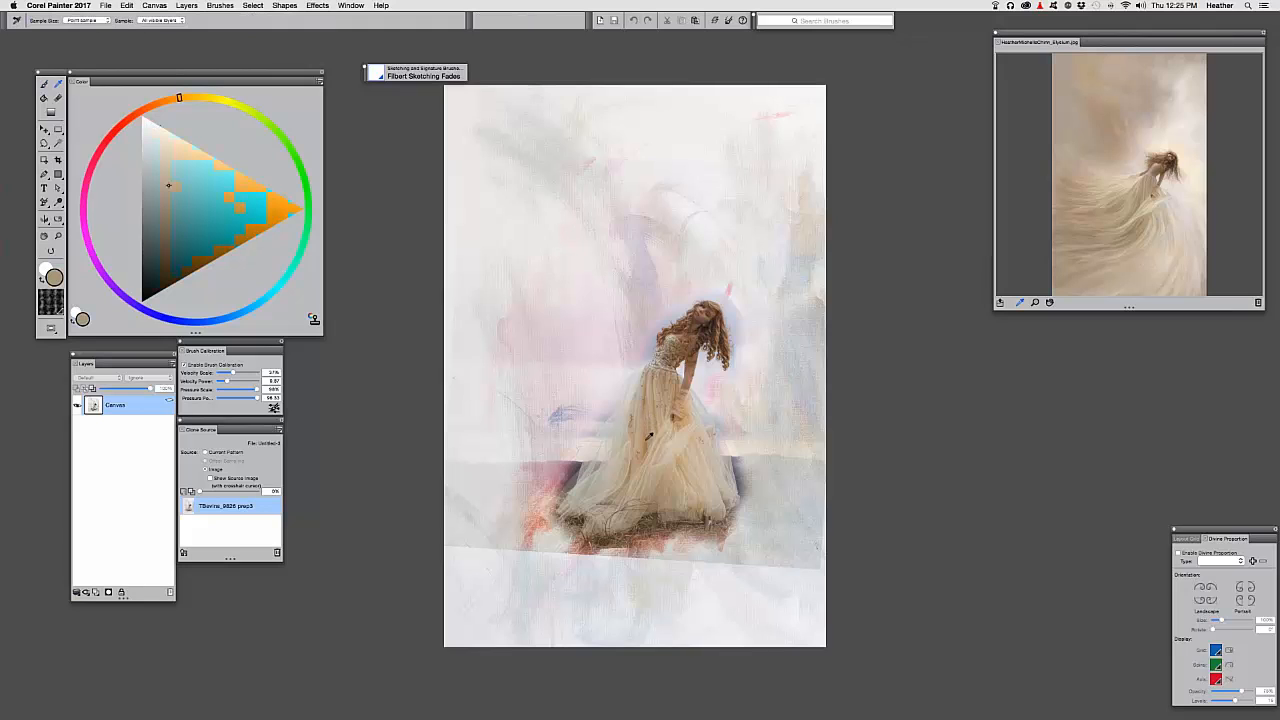
pyautogui.click(648, 441)
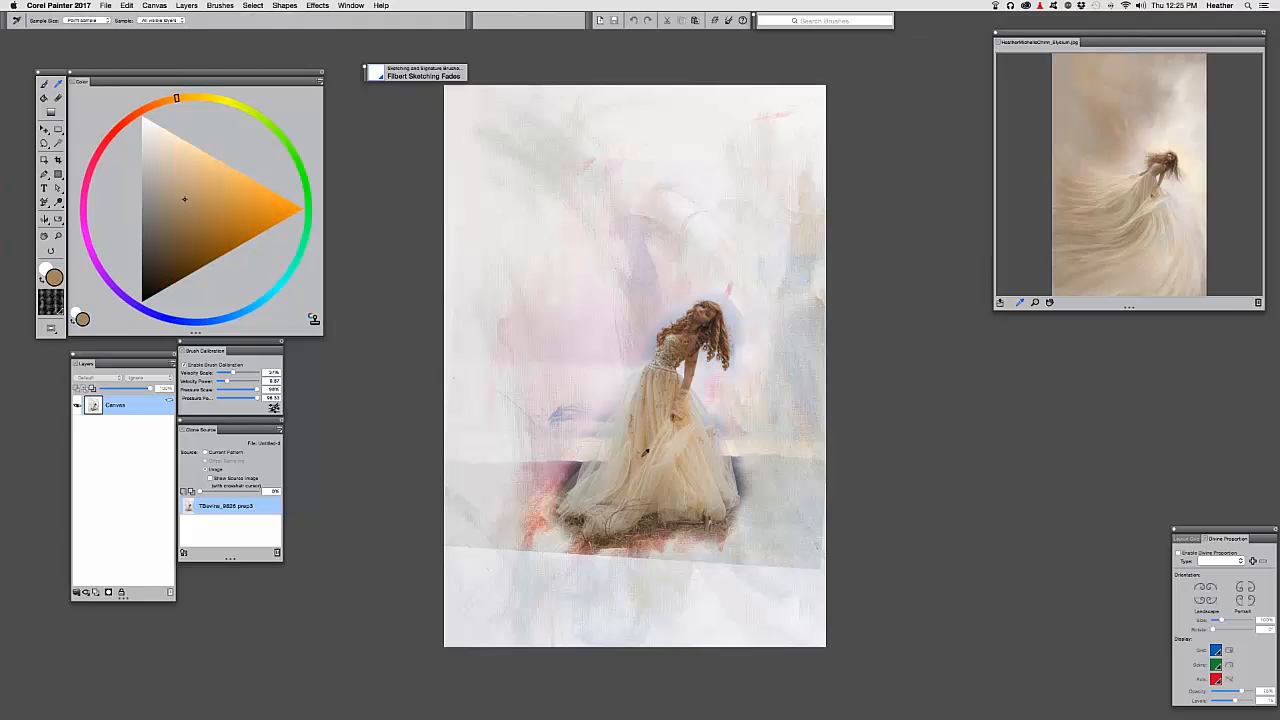
pyautogui.click(646, 444)
pyautogui.click(648, 443)
pyautogui.click(648, 443)
# Paint broad beige strokes left of the girl's shoulder, resampling the dress tone between strokes
pyautogui.press('b')
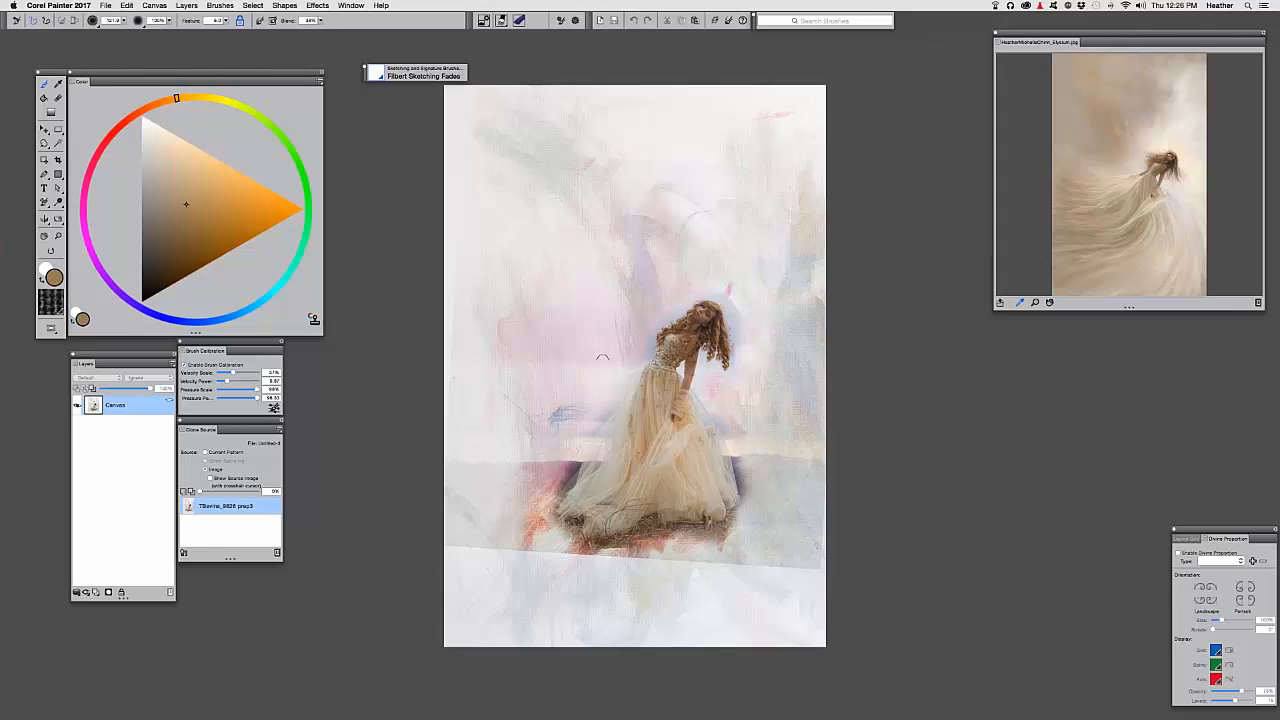
pyautogui.moveTo(592, 397)
pyautogui.mouseDown()
pyautogui.moveTo(630, 362)
pyautogui.moveTo(579, 413)
pyautogui.moveTo(544, 425)
pyautogui.moveTo(534, 413)
pyautogui.moveTo(566, 389)
pyautogui.mouseUp()
pyautogui.press('d')
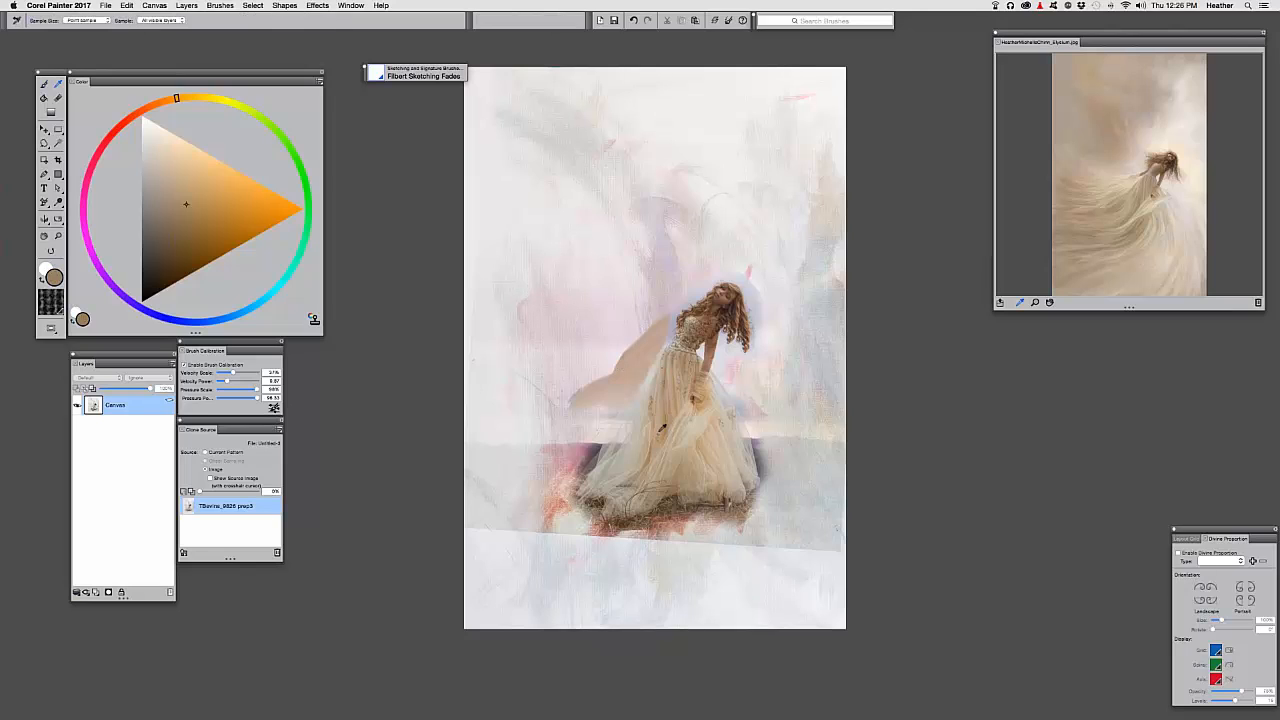
pyautogui.click(663, 426)
pyautogui.click(665, 418)
pyautogui.press('b')
pyautogui.moveTo(660, 305)
pyautogui.mouseDown()
pyautogui.moveTo(665, 306)
pyautogui.moveTo(688, 287)
pyautogui.moveTo(612, 324)
pyautogui.moveTo(610, 341)
pyautogui.moveTo(583, 326)
pyautogui.mouseUp()
pyautogui.moveTo(588, 388)
pyautogui.mouseDown()
pyautogui.moveTo(564, 288)
pyautogui.moveTo(583, 363)
pyautogui.moveTo(605, 351)
pyautogui.moveTo(561, 381)
pyautogui.moveTo(588, 389)
pyautogui.moveTo(513, 377)
pyautogui.moveTo(570, 424)
pyautogui.moveTo(606, 412)
pyautogui.moveTo(584, 445)
pyautogui.moveTo(590, 461)
pyautogui.moveTo(523, 473)
pyautogui.moveTo(580, 455)
pyautogui.moveTo(505, 407)
pyautogui.moveTo(562, 416)
pyautogui.moveTo(540, 429)
pyautogui.moveTo(557, 452)
pyautogui.moveTo(470, 461)
pyautogui.moveTo(557, 483)
pyautogui.moveTo(522, 511)
pyautogui.moveTo(553, 516)
pyautogui.moveTo(450, 477)
pyautogui.moveTo(517, 470)
pyautogui.moveTo(523, 509)
pyautogui.moveTo(536, 386)
pyautogui.mouseUp()
# Alt-sample darker tans from the dress and paint beige-grey strokes right of the dress
pyautogui.keyDown('alt'); pyautogui.click(575, 422); pyautogui.keyUp('alt')
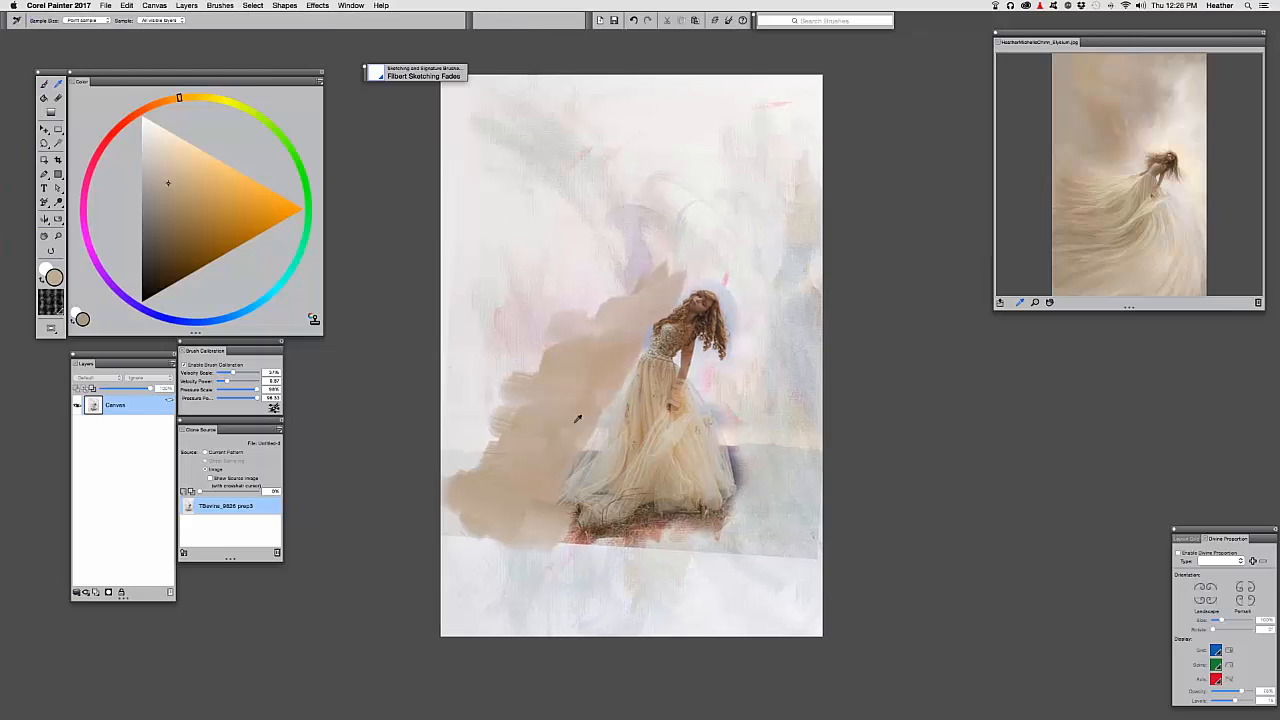
pyautogui.keyDown('alt'); pyautogui.click(627, 464); pyautogui.keyUp('alt')
pyautogui.keyDown('alt'); pyautogui.click(742, 439); pyautogui.keyUp('alt')
pyautogui.moveTo(742, 440)
pyautogui.mouseDown()
pyautogui.moveTo(741, 475)
pyautogui.moveTo(729, 438)
pyautogui.moveTo(741, 464)
pyautogui.moveTo(774, 456)
pyautogui.moveTo(795, 472)
pyautogui.moveTo(758, 438)
pyautogui.moveTo(733, 445)
pyautogui.moveTo(703, 393)
pyautogui.moveTo(732, 447)
pyautogui.moveTo(731, 405)
pyautogui.moveTo(790, 437)
pyautogui.moveTo(775, 393)
pyautogui.moveTo(819, 472)
pyautogui.moveTo(781, 447)
pyautogui.moveTo(817, 432)
pyautogui.moveTo(805, 399)
pyautogui.moveTo(810, 533)
pyautogui.moveTo(735, 530)
pyautogui.moveTo(750, 500)
pyautogui.moveTo(698, 501)
pyautogui.moveTo(741, 475)
pyautogui.mouseUp()
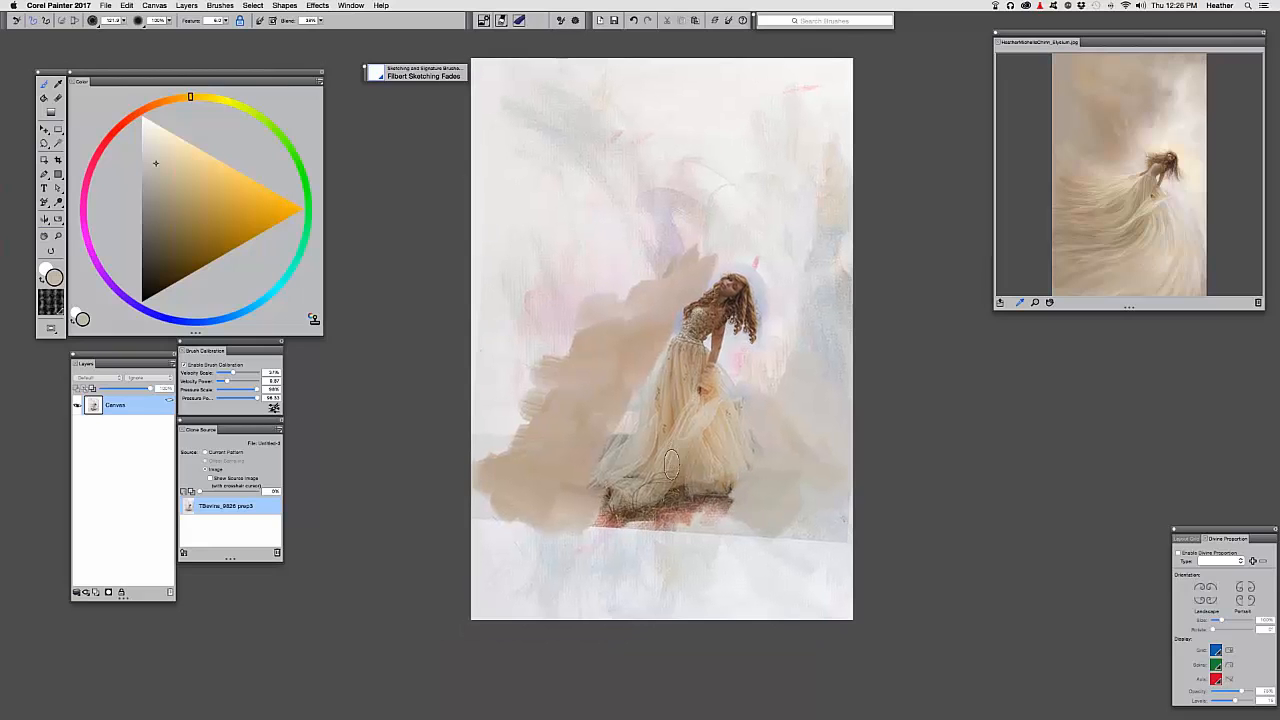
# Flick a tapered redder-brown swoosh down-left from the dress hem toward the bottom-left
pyautogui.keyDown('alt'); pyautogui.click(670, 465); pyautogui.keyUp('alt')
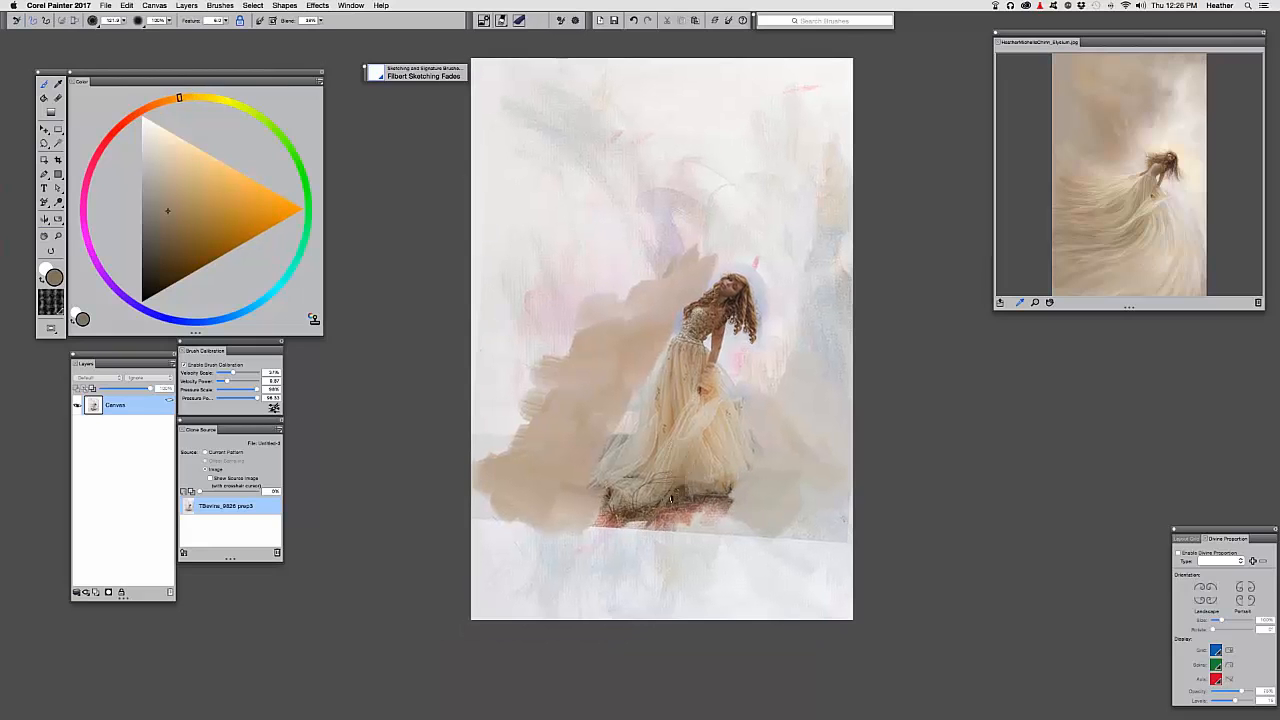
pyautogui.moveTo(671, 499)
pyautogui.mouseDown()
pyautogui.moveTo(621, 552)
pyautogui.moveTo(671, 479)
pyautogui.moveTo(669, 499)
pyautogui.moveTo(599, 551)
pyautogui.moveTo(665, 495)
pyautogui.moveTo(624, 541)
pyautogui.moveTo(537, 601)
pyautogui.moveTo(572, 584)
pyautogui.mouseUp()
pyautogui.moveTo(655, 524); pyautogui.dragTo(558, 590)
pyautogui.keyDown('alt'); pyautogui.click(657, 450); pyautogui.keyUp('alt')
pyautogui.keyDown('alt'); pyautogui.click(680, 474); pyautogui.keyUp('alt')
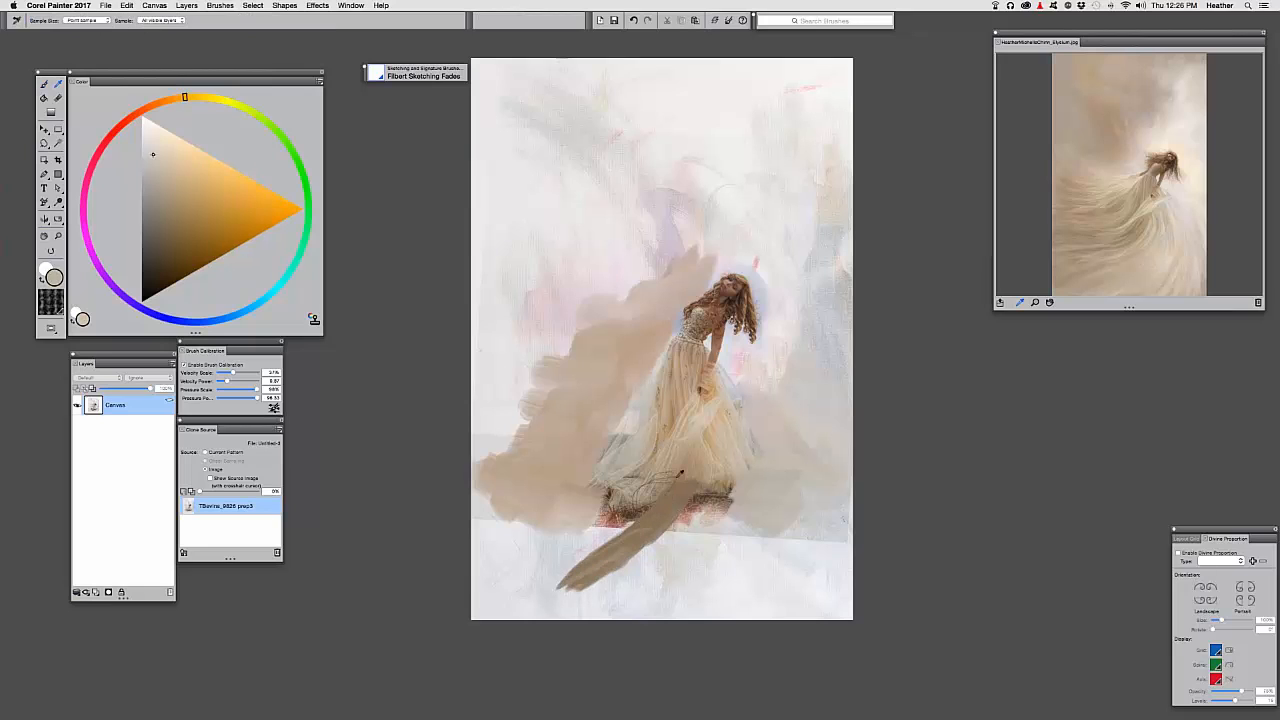
pyautogui.keyDown('alt'); pyautogui.click(680, 474); pyautogui.keyUp('alt')
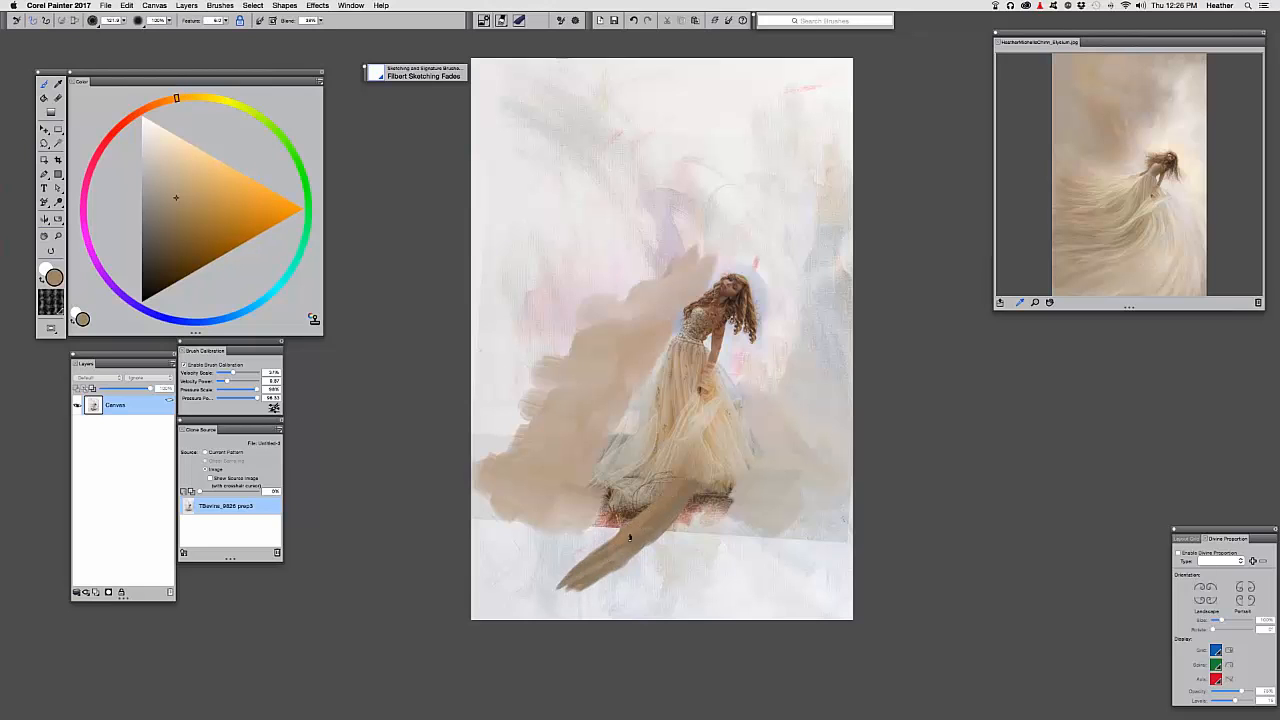
pyautogui.moveTo(630, 538); pyautogui.dragTo(570, 577)
pyautogui.moveTo(670, 460); pyautogui.dragTo(674, 442)
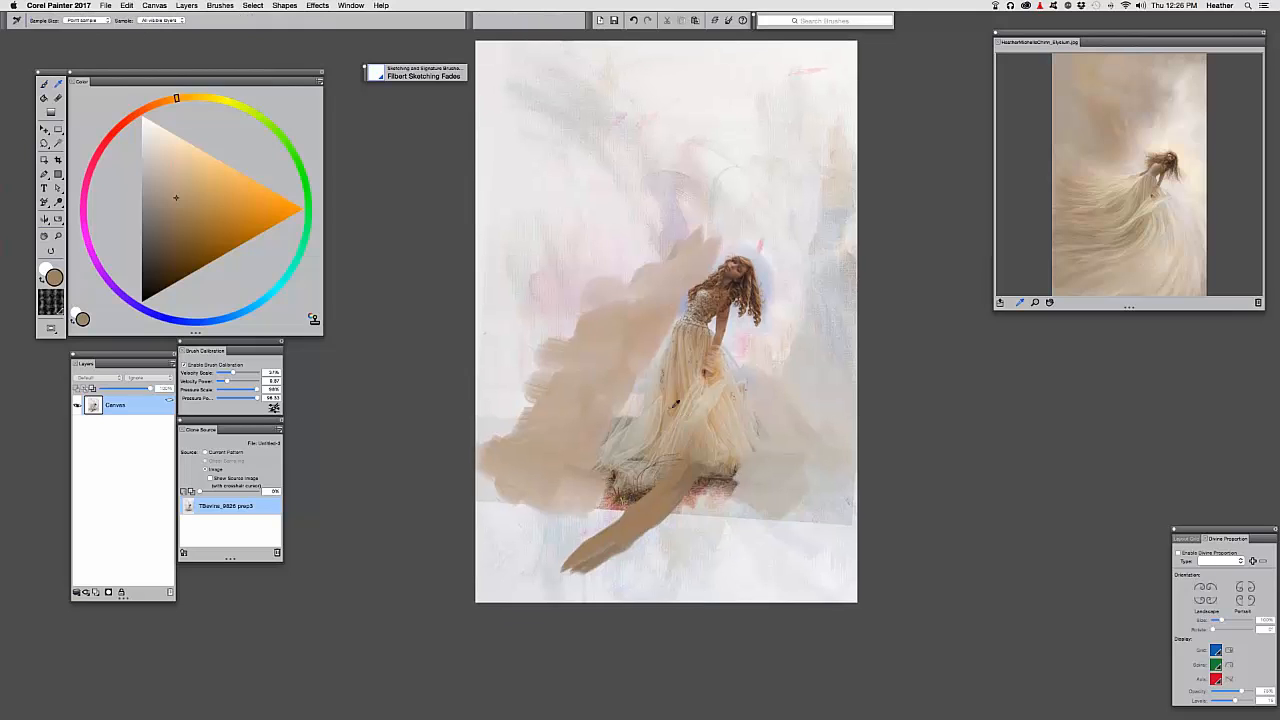
# Paint lighter tan strokes from the hem down-left, then sample a darker brown from the dress
pyautogui.keyDown('alt'); pyautogui.click(663, 401); pyautogui.keyUp('alt')
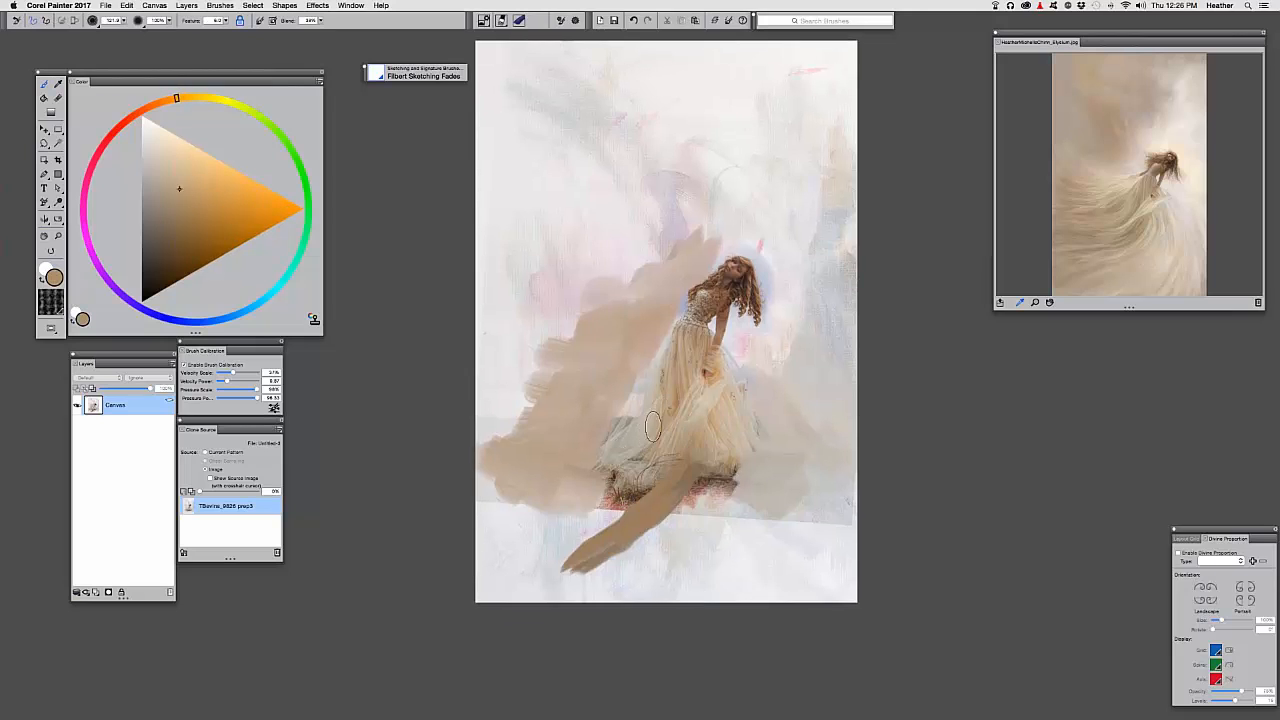
pyautogui.moveTo(653, 427)
pyautogui.mouseDown()
pyautogui.moveTo(585, 509)
pyautogui.moveTo(578, 500)
pyautogui.moveTo(528, 532)
pyautogui.mouseUp()
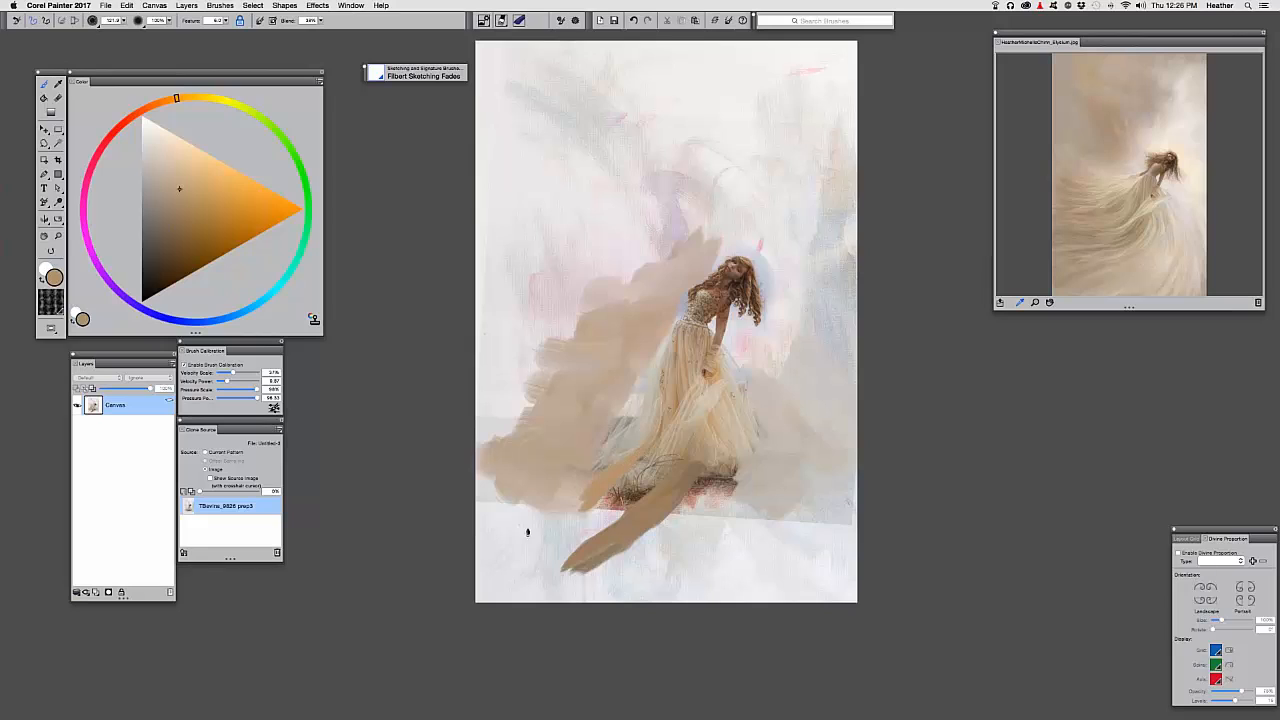
pyautogui.keyDown('alt'); pyautogui.click(661, 431); pyautogui.keyUp('alt')
pyautogui.keyDown('alt'); pyautogui.click(654, 448); pyautogui.keyUp('alt')
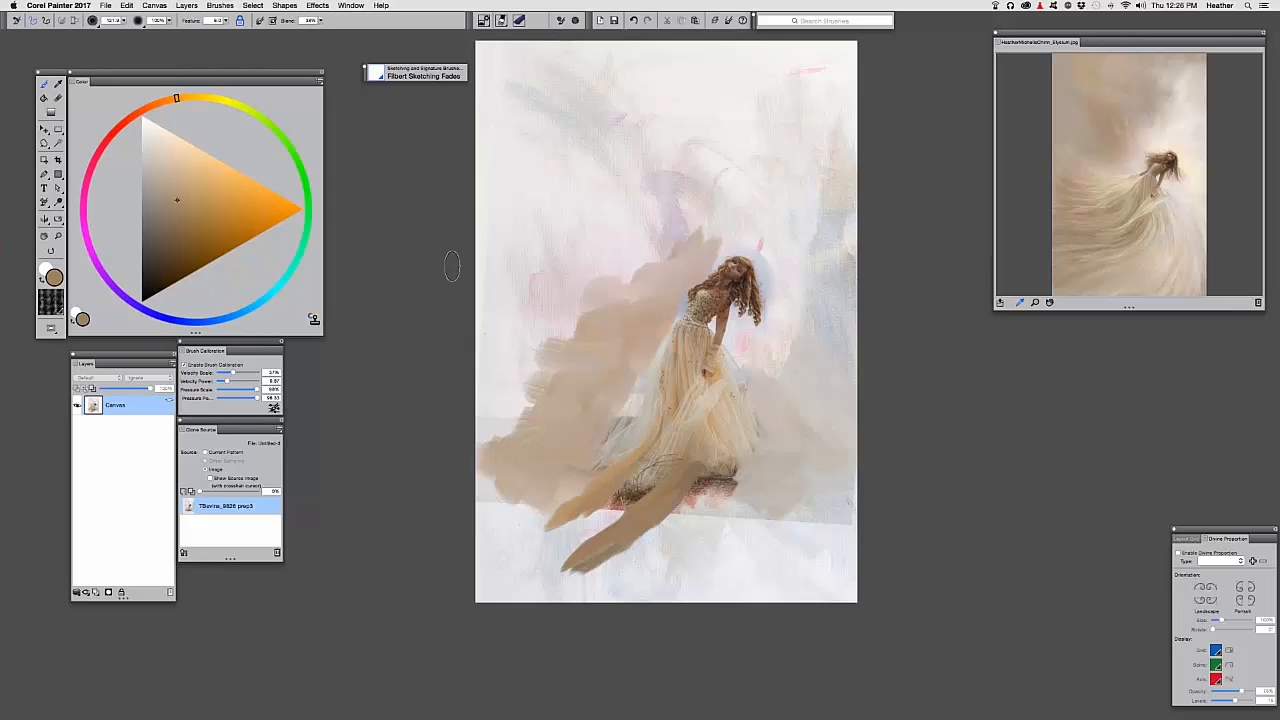
# Set the paint colour to bright red on the colour wheel and shrink the brush size
pyautogui.click(116, 128)
pyautogui.click(271, 208)
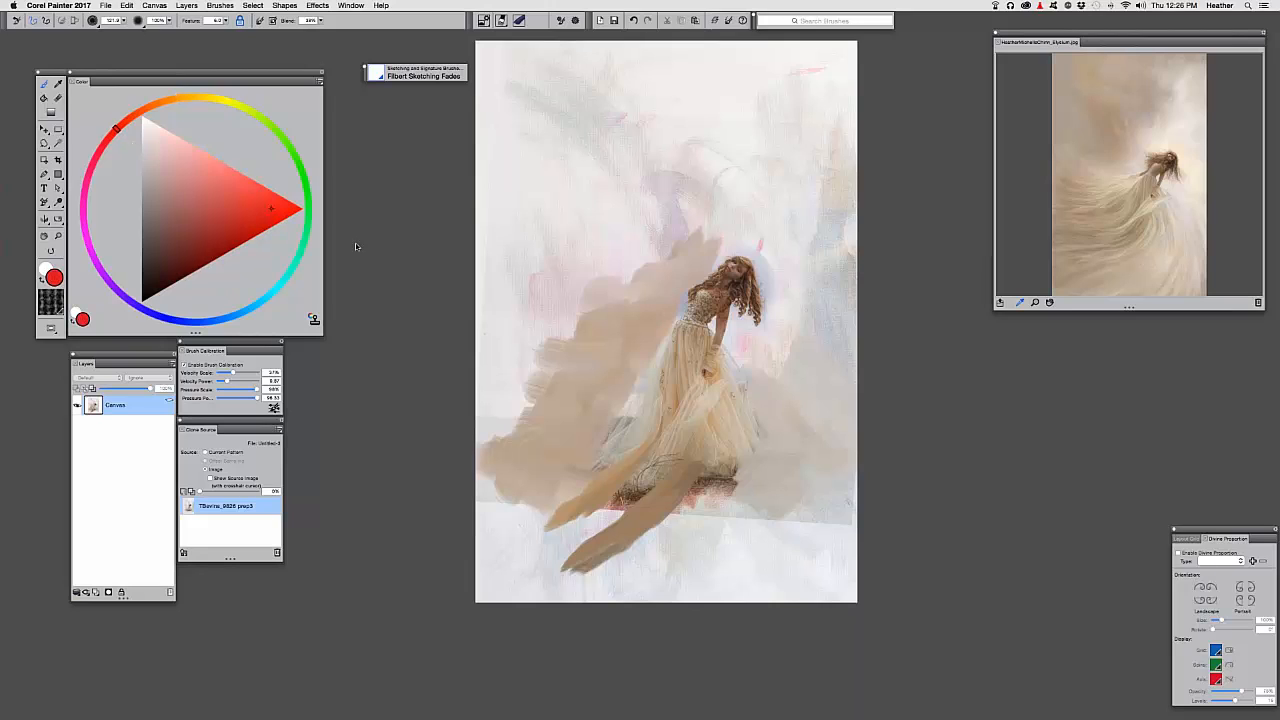
pyautogui.moveTo(598, 362); pyautogui.dragTo(596, 370)
# Paint two trial red diagonal strokes toward the bottom-left, undoing each with Cmd+Z
pyautogui.moveTo(447, 642); pyautogui.dragTo(537, 508)
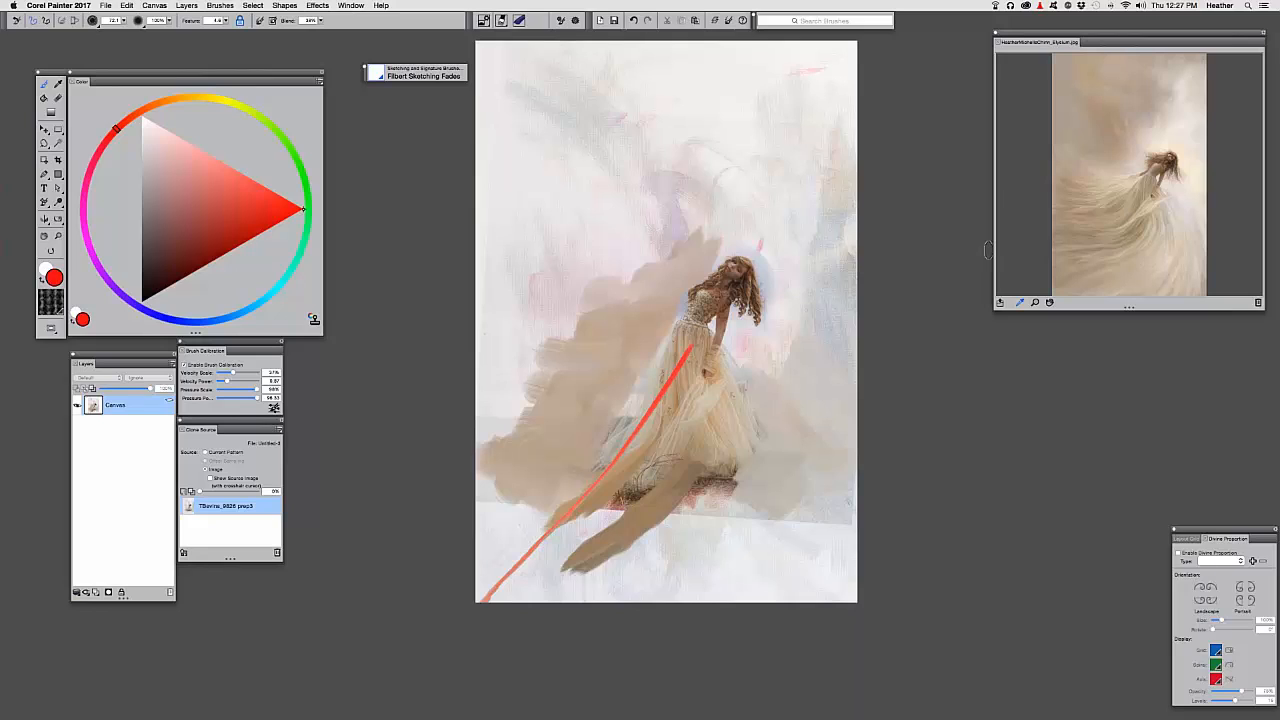
pyautogui.press('super+z')
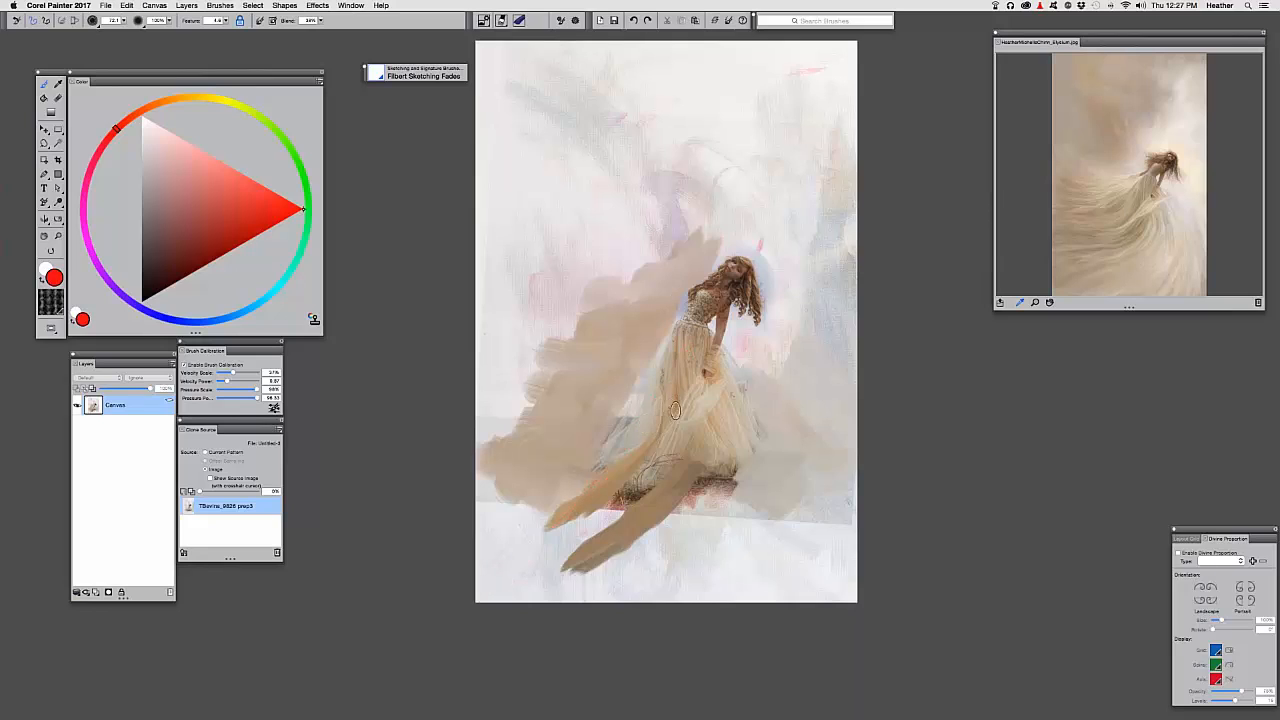
pyautogui.moveTo(675, 410); pyautogui.dragTo(482, 612)
pyautogui.press('super+z')
# Sample skirt tans and paint strokes extending the lower-left skirt streamer leftward
pyautogui.moveTo(540, 520); pyautogui.dragTo(519, 530)
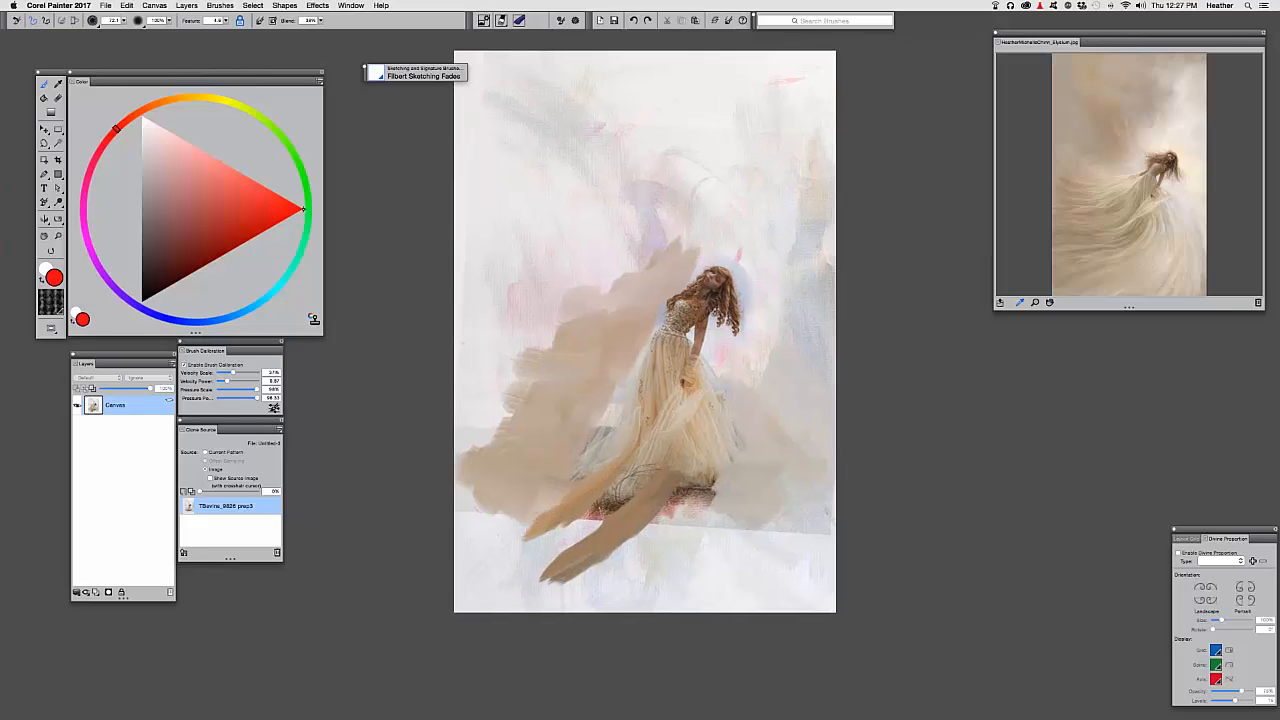
pyautogui.keyDown('alt'); pyautogui.click(610, 462); pyautogui.keyUp('alt')
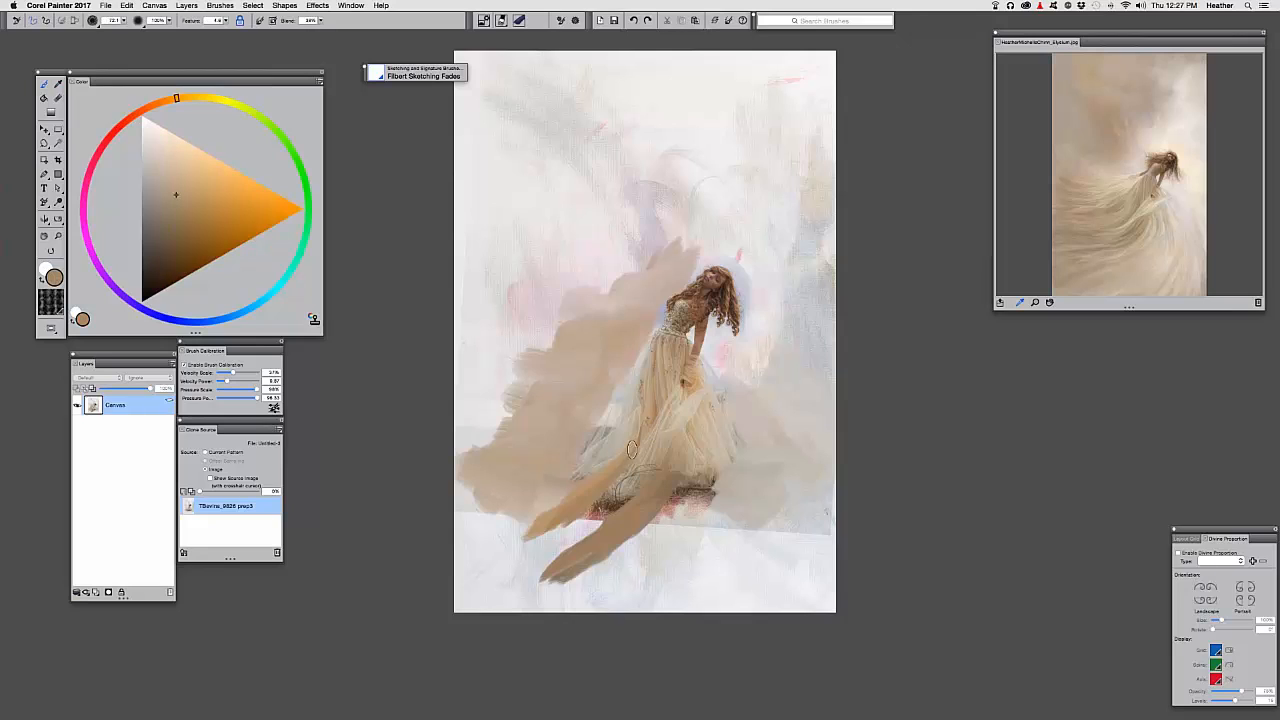
pyautogui.moveTo(632, 450); pyautogui.dragTo(462, 517)
pyautogui.moveTo(587, 480); pyautogui.dragTo(457, 547)
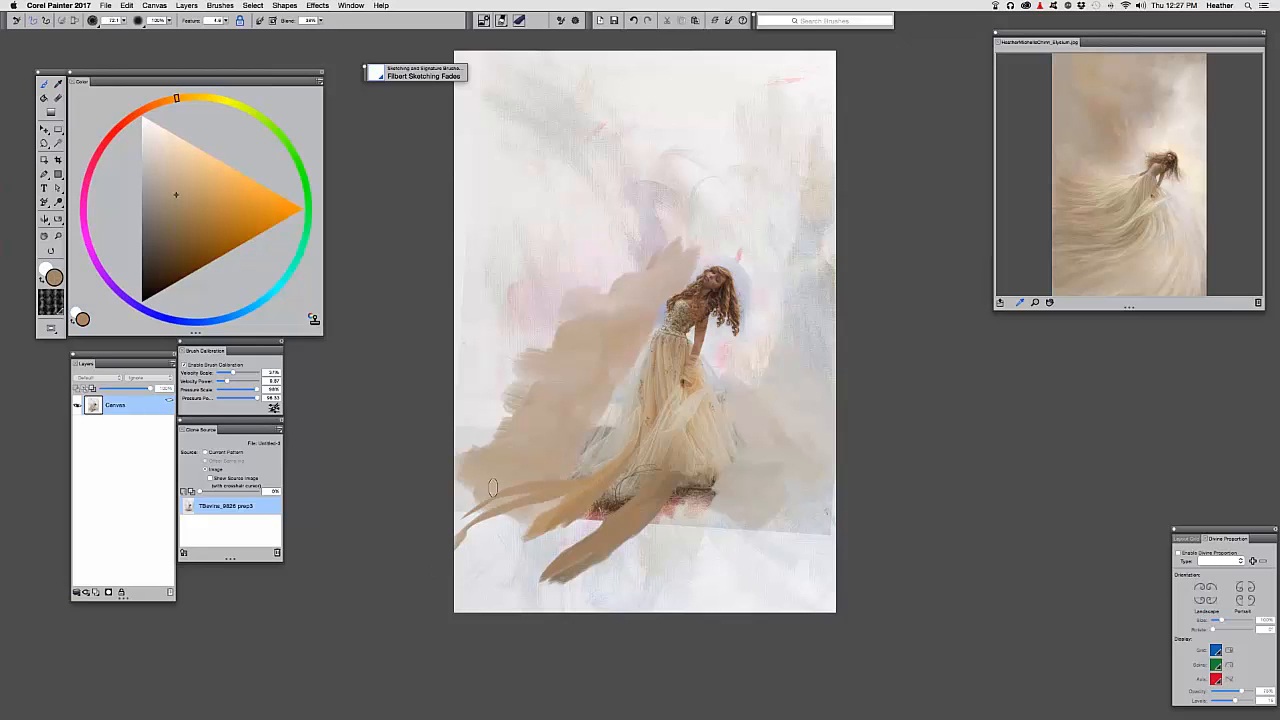
pyautogui.keyDown('alt'); pyautogui.click(575, 489); pyautogui.keyUp('alt')
pyautogui.moveTo(565, 492); pyautogui.dragTo(460, 537)
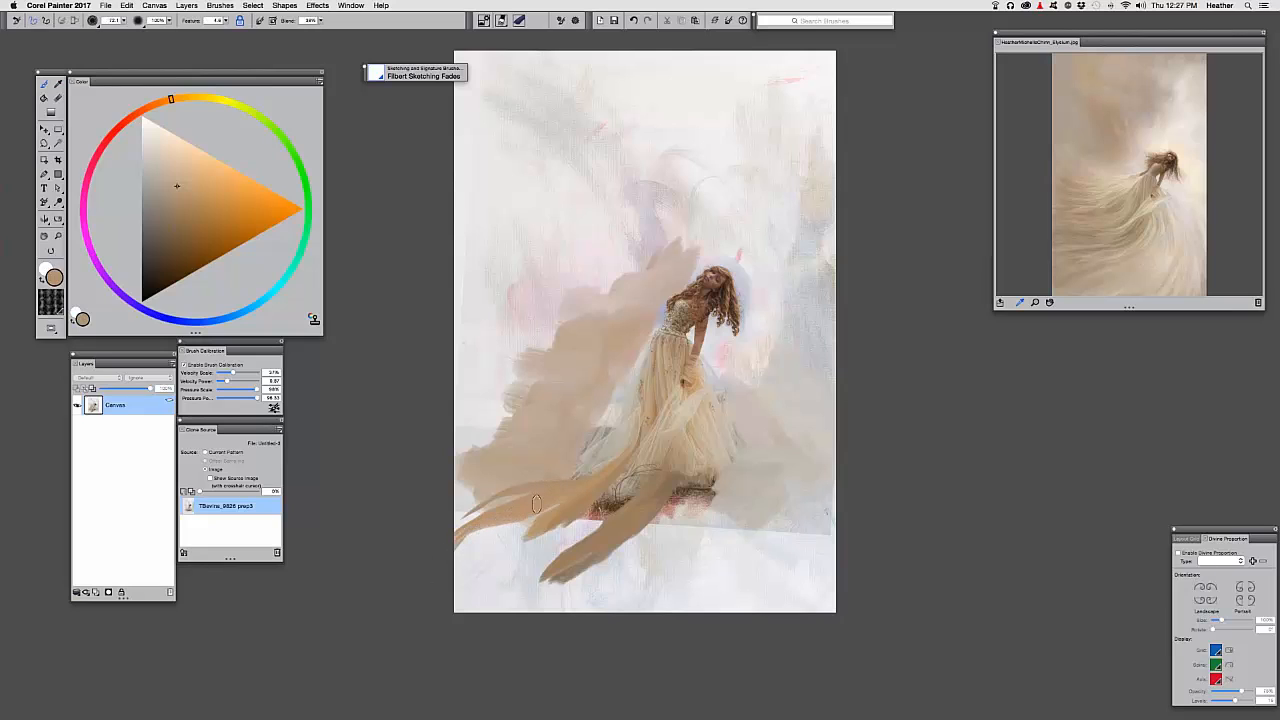
pyautogui.keyDown('alt'); pyautogui.click(557, 503); pyautogui.keyUp('alt')
pyautogui.moveTo(473, 537); pyautogui.dragTo(460, 544)
pyautogui.moveTo(548, 512)
pyautogui.mouseDown()
pyautogui.moveTo(457, 547)
pyautogui.moveTo(472, 562)
pyautogui.moveTo(456, 556)
pyautogui.mouseUp()
# Cover the red-brown patch under the skirt with tan and darken the canvas's bottom-left edge
pyautogui.keyDown('alt'); pyautogui.click(589, 498); pyautogui.keyUp('alt')
pyautogui.keyDown('alt'); pyautogui.click(495, 539); pyautogui.keyUp('alt')
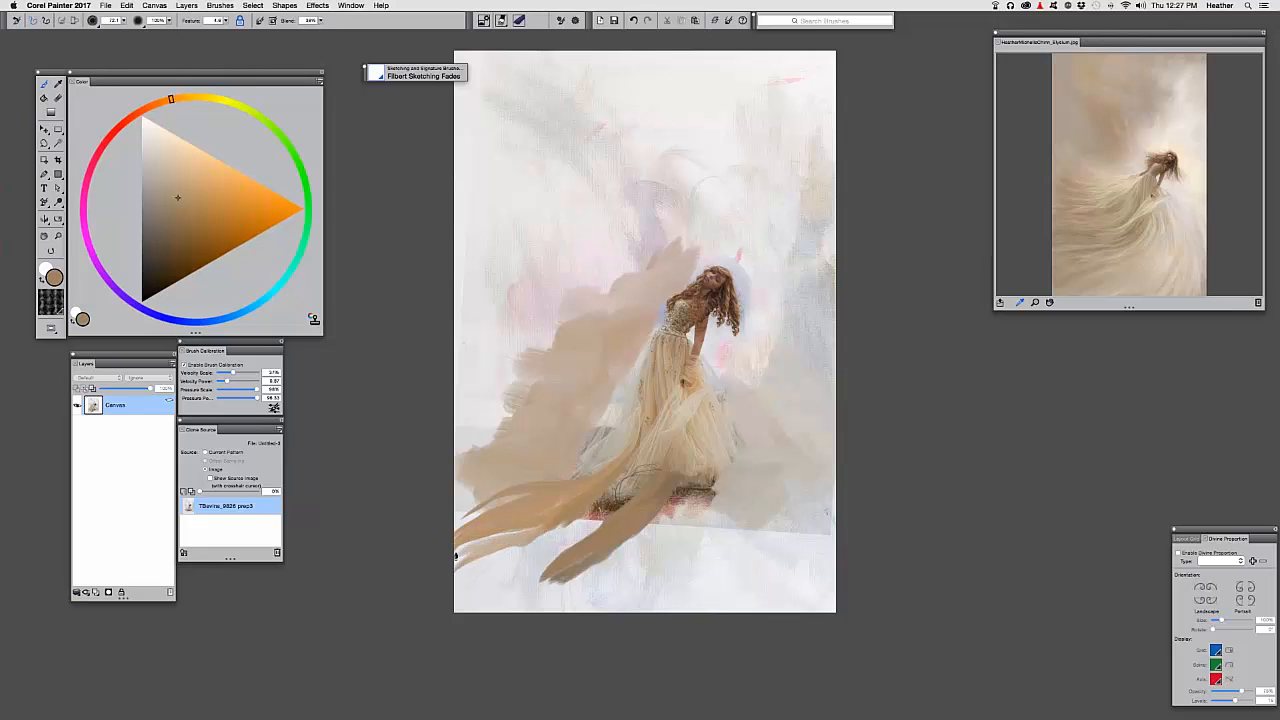
pyautogui.moveTo(535, 530)
pyautogui.mouseDown()
pyautogui.moveTo(457, 552)
pyautogui.moveTo(533, 542)
pyautogui.mouseUp()
pyautogui.moveTo(620, 495); pyautogui.dragTo(502, 549)
pyautogui.moveTo(600, 522)
pyautogui.mouseDown()
pyautogui.moveTo(449, 577)
pyautogui.moveTo(550, 530)
pyautogui.moveTo(482, 558)
pyautogui.mouseUp()
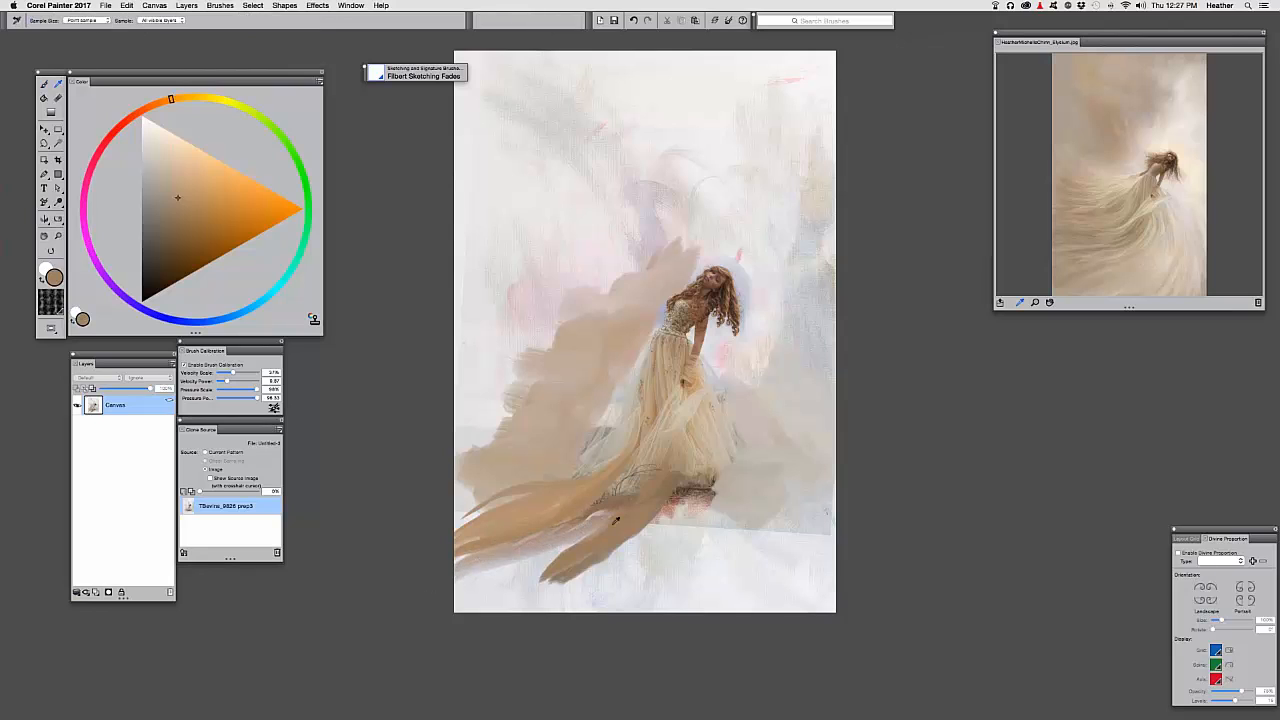
pyautogui.keyDown('alt'); pyautogui.click(616, 534); pyautogui.keyUp('alt')
pyautogui.moveTo(612, 520); pyautogui.dragTo(480, 574)
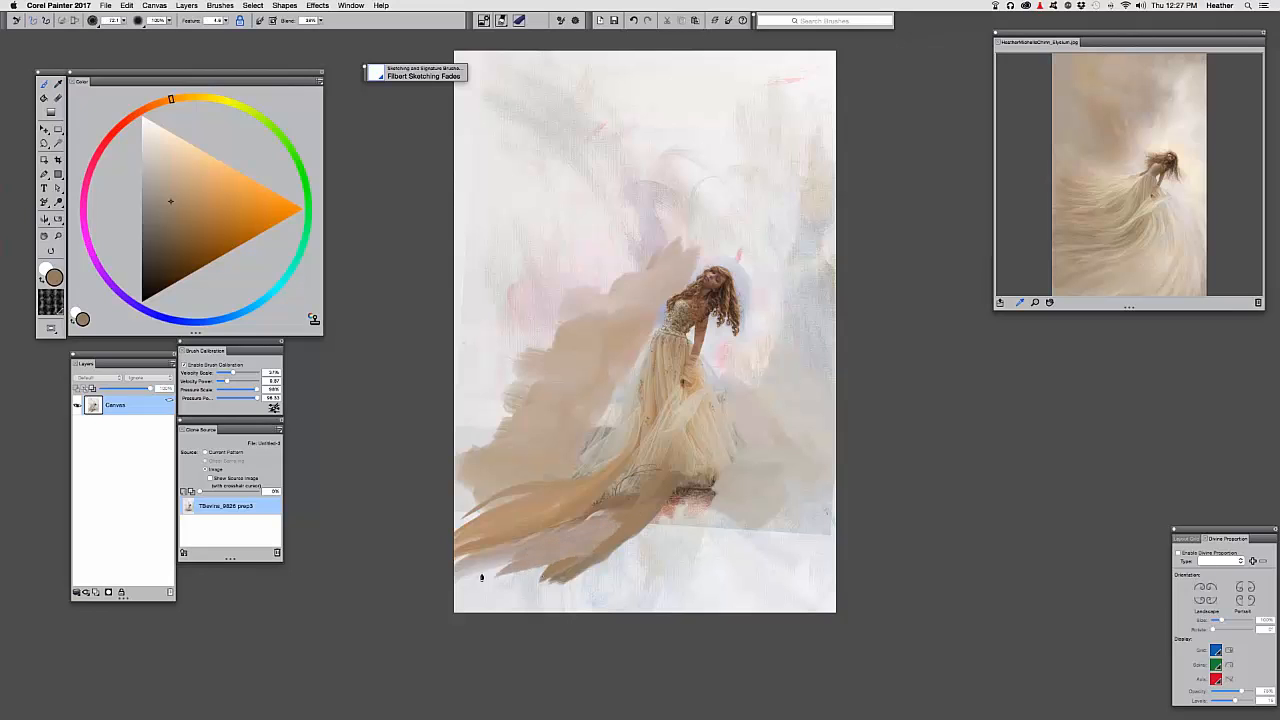
pyautogui.moveTo(580, 570); pyautogui.dragTo(462, 600)
pyautogui.moveTo(550, 595); pyautogui.dragTo(460, 605)
# Extend the lower skirt with sampled tan strokes down to the canvas bottom and toward the right
pyautogui.keyDown('alt'); pyautogui.click(625, 513); pyautogui.keyUp('alt')
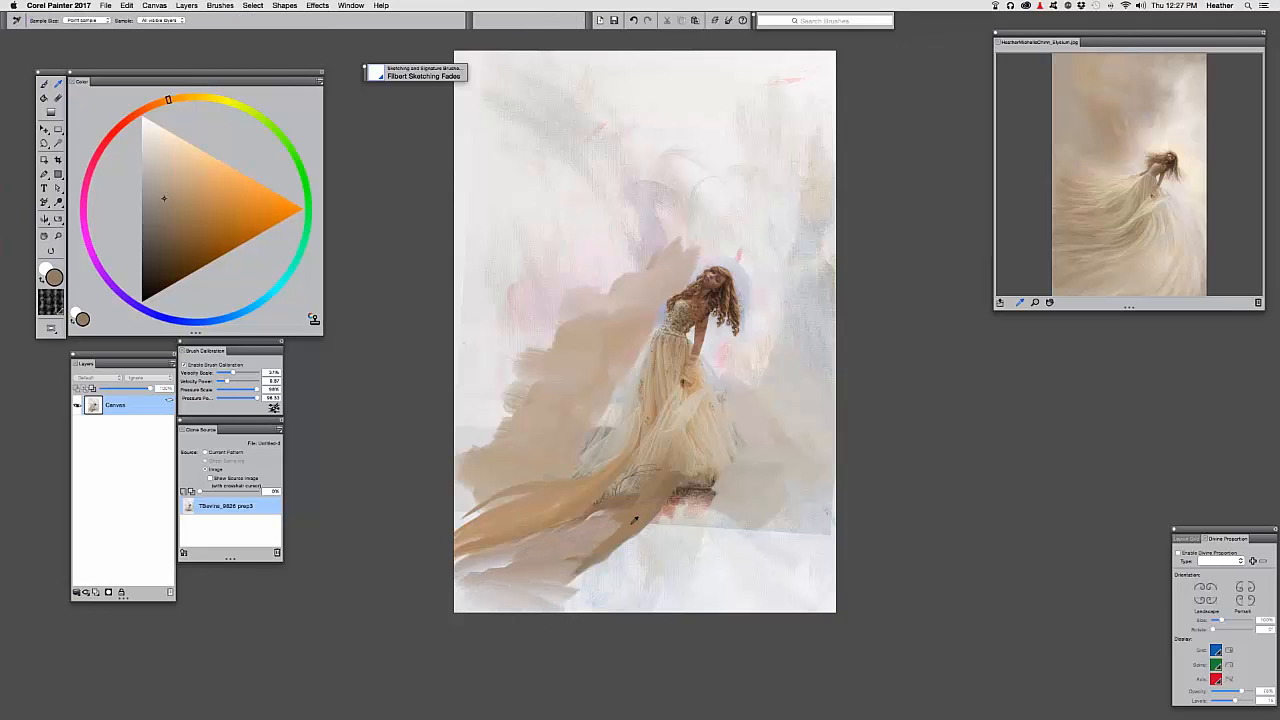
pyautogui.moveTo(630, 510)
pyautogui.mouseDown()
pyautogui.moveTo(588, 546)
pyautogui.moveTo(521, 570)
pyautogui.mouseUp()
pyautogui.moveTo(602, 567)
pyautogui.mouseDown()
pyautogui.moveTo(497, 580)
pyautogui.moveTo(515, 602)
pyautogui.mouseUp()
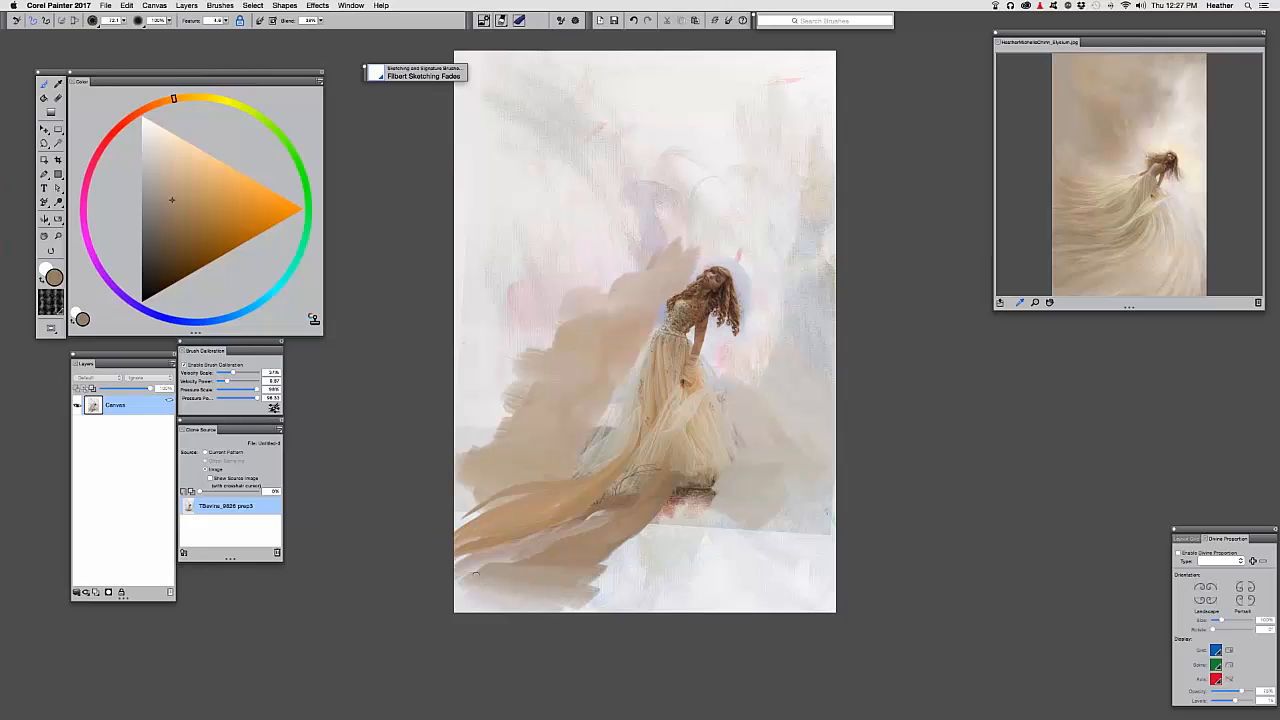
pyautogui.keyDown('alt'); pyautogui.click(639, 510); pyautogui.keyUp('alt')
pyautogui.moveTo(580, 560); pyautogui.dragTo(514, 589)
pyautogui.moveTo(620, 592); pyautogui.dragTo(498, 605)
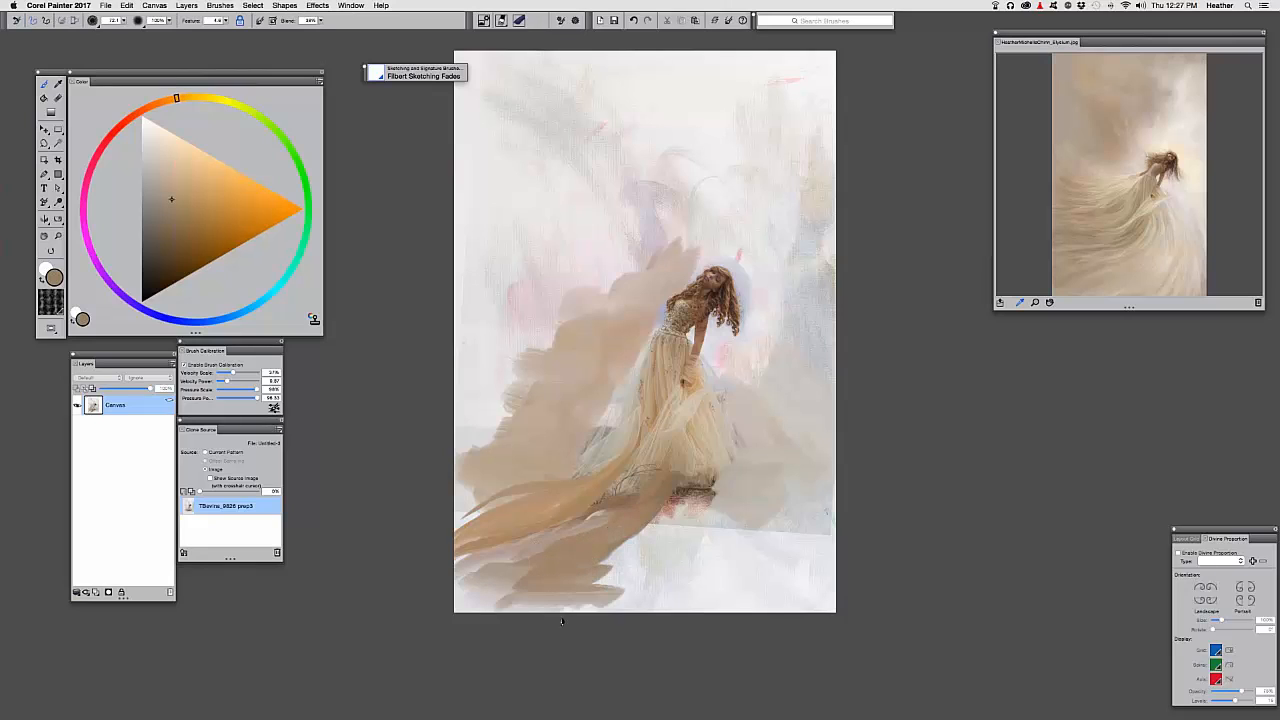
pyautogui.moveTo(588, 605); pyautogui.dragTo(503, 610)
pyautogui.moveTo(652, 538)
pyautogui.mouseDown()
pyautogui.moveTo(577, 572)
pyautogui.moveTo(588, 582)
pyautogui.mouseUp()
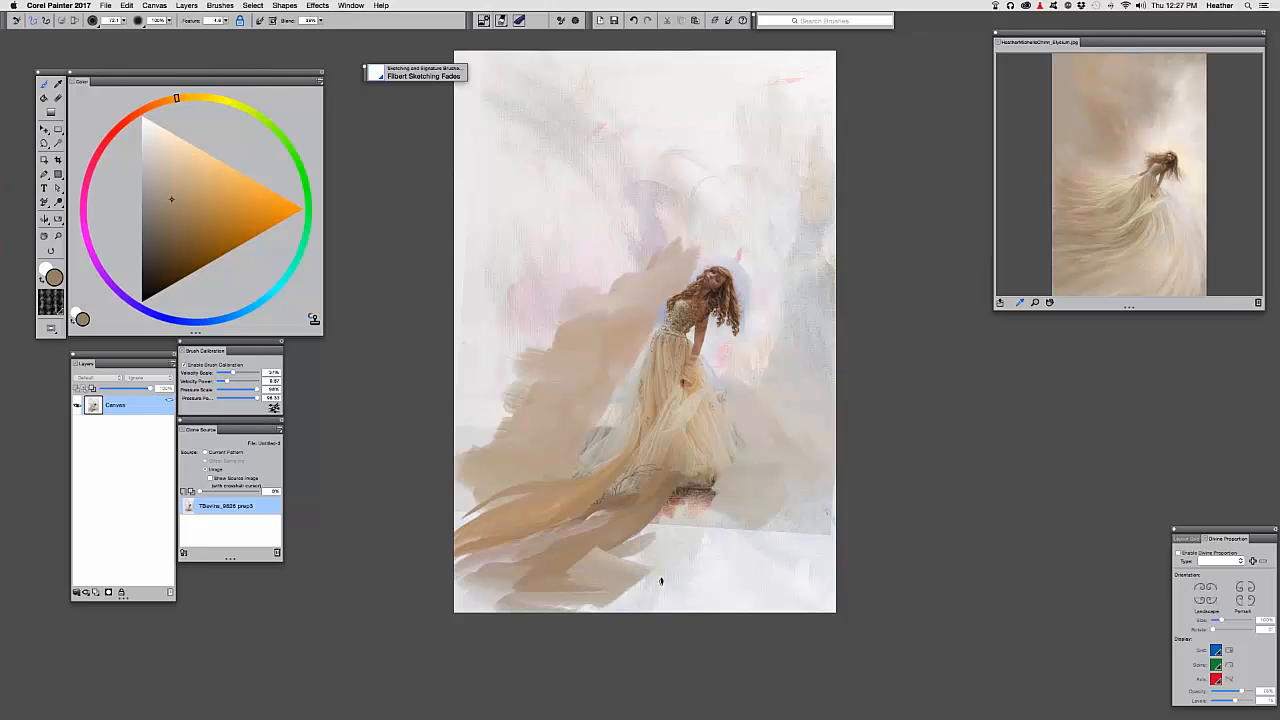
pyautogui.moveTo(669, 568)
pyautogui.mouseDown()
pyautogui.moveTo(572, 551)
pyautogui.moveTo(629, 526)
pyautogui.moveTo(563, 568)
pyautogui.moveTo(582, 570)
pyautogui.moveTo(686, 500)
pyautogui.mouseUp()
# Paint lighter sampled tones over the remaining dark skirt patch
pyautogui.keyDown('alt'); pyautogui.click(579, 549); pyautogui.keyUp('alt')
pyautogui.moveTo(626, 534); pyautogui.dragTo(688, 486)
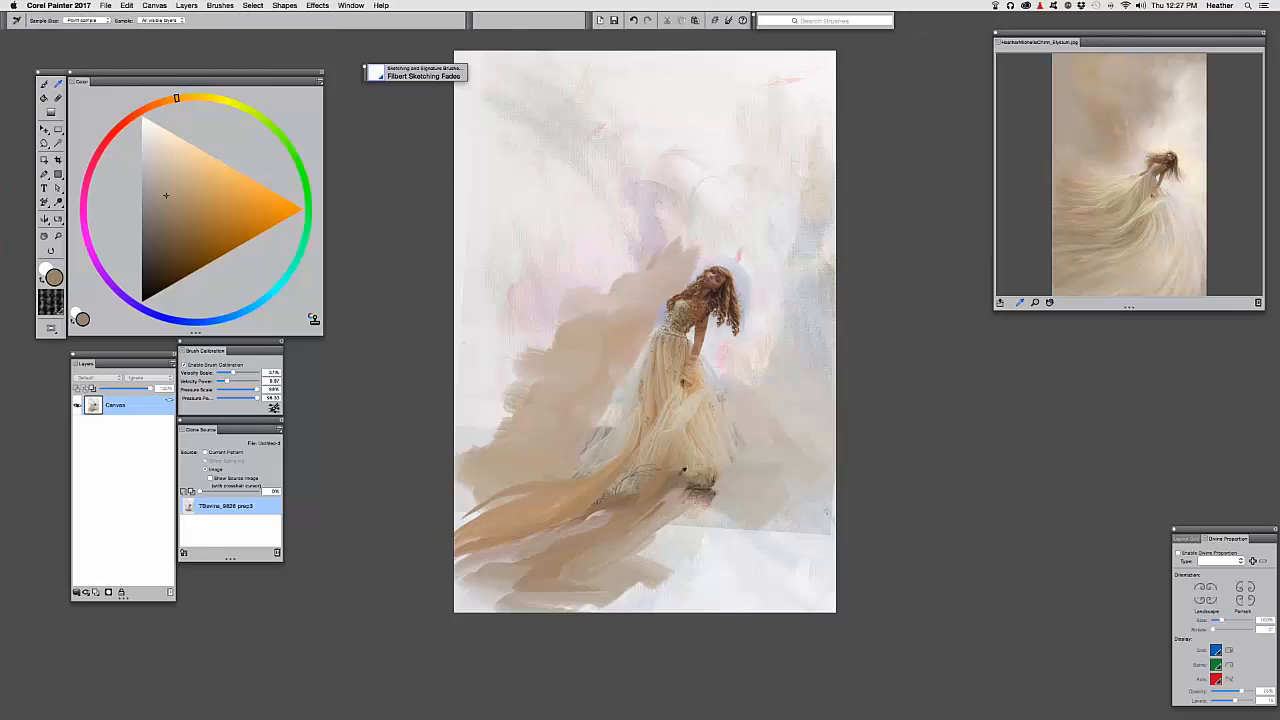
pyautogui.keyDown('alt'); pyautogui.click(693, 449); pyautogui.keyUp('alt')
pyautogui.keyDown('alt'); pyautogui.click(693, 449); pyautogui.keyUp('alt')
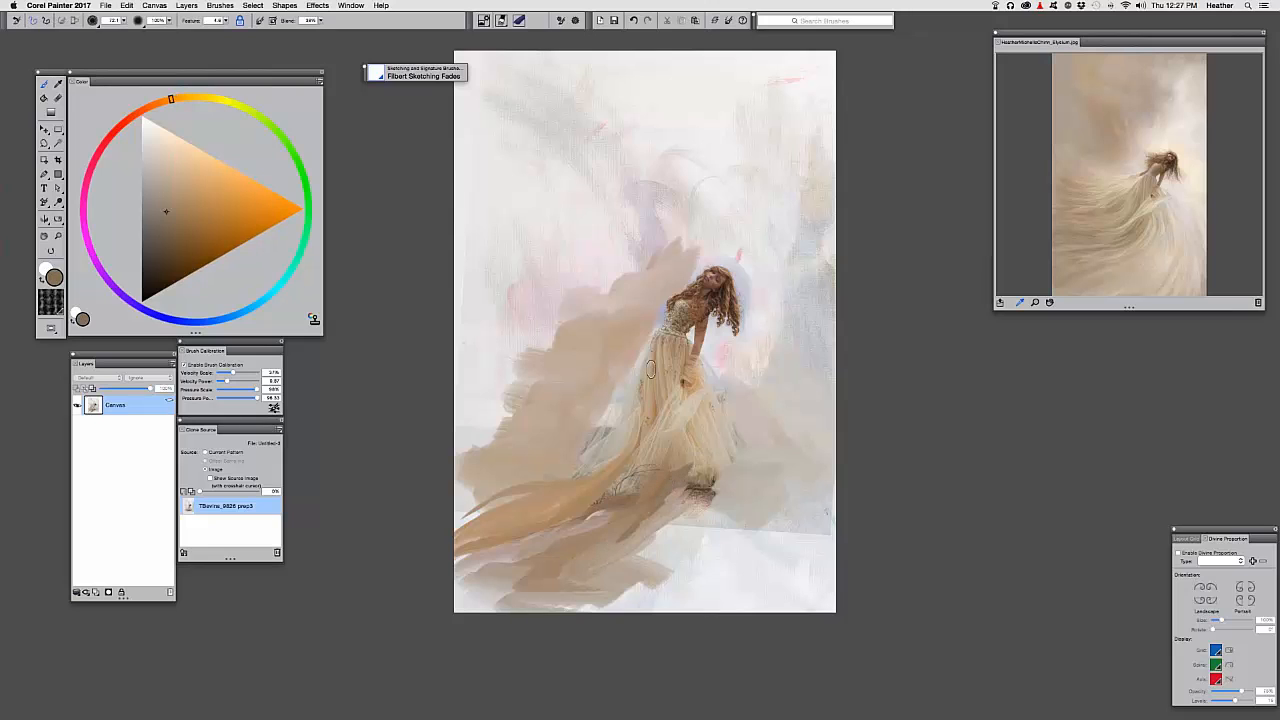
# Save as Photoshop PSD in Elysium Demo, named '1 ptr ' plus the prep3 photo's name
pyautogui.press('super+s')
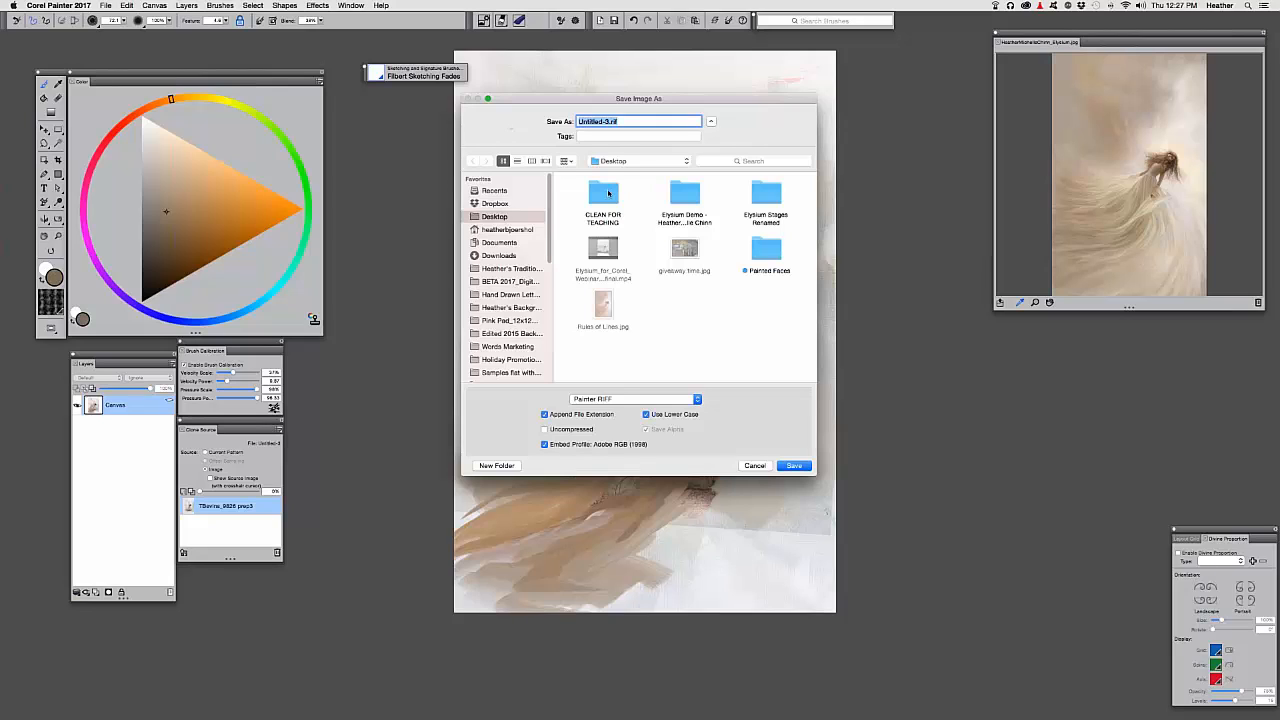
pyautogui.doubleClick(682, 196)
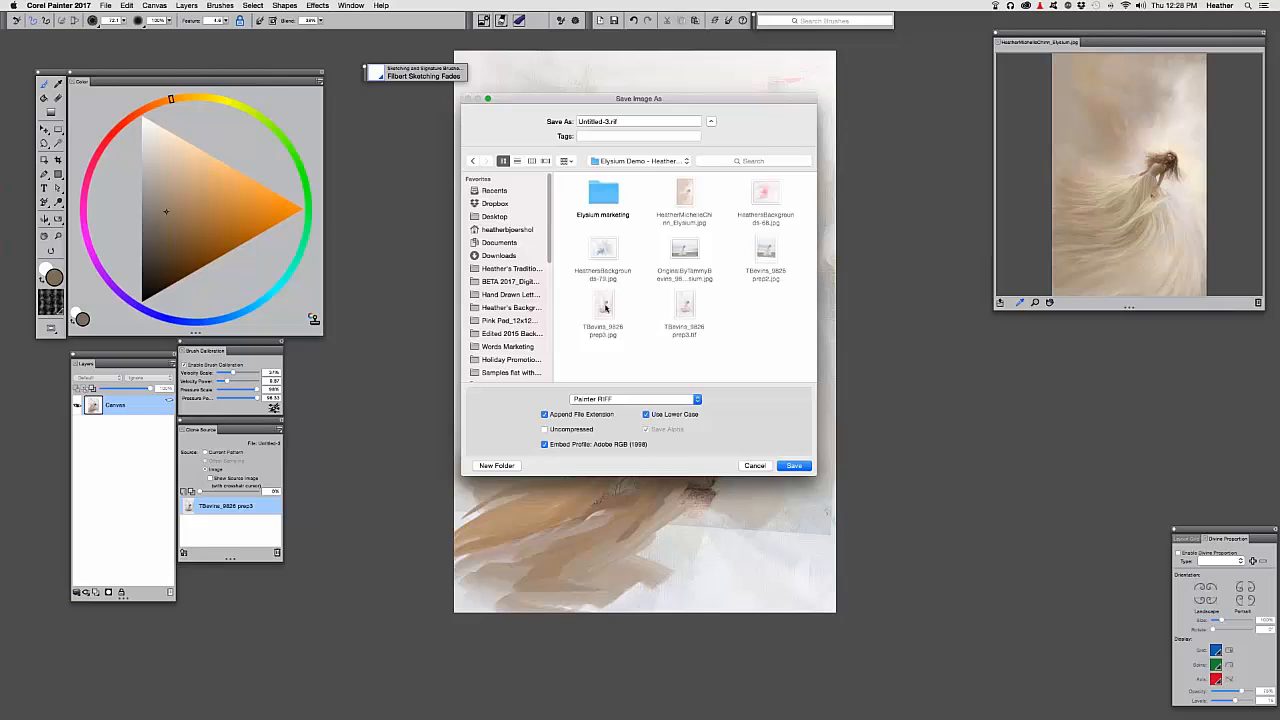
pyautogui.click(604, 306)
pyautogui.click(580, 121)
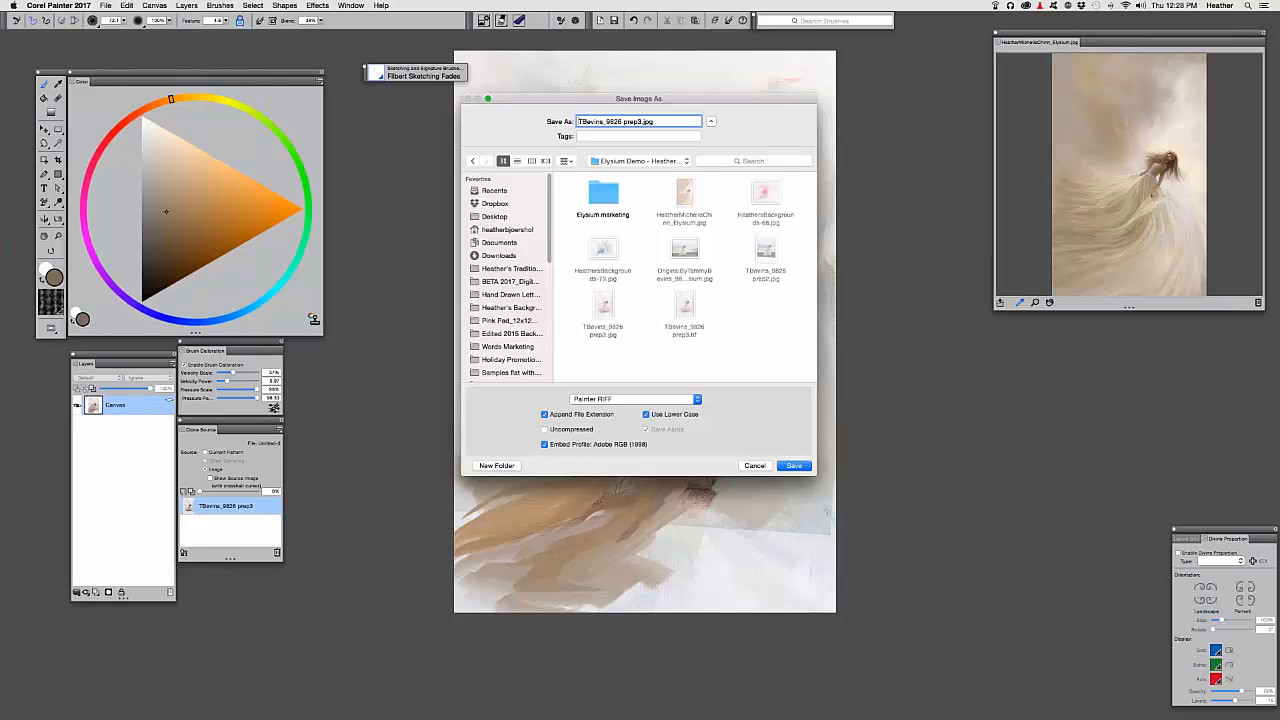
pyautogui.write('1 ptr')
pyautogui.click(590, 400)
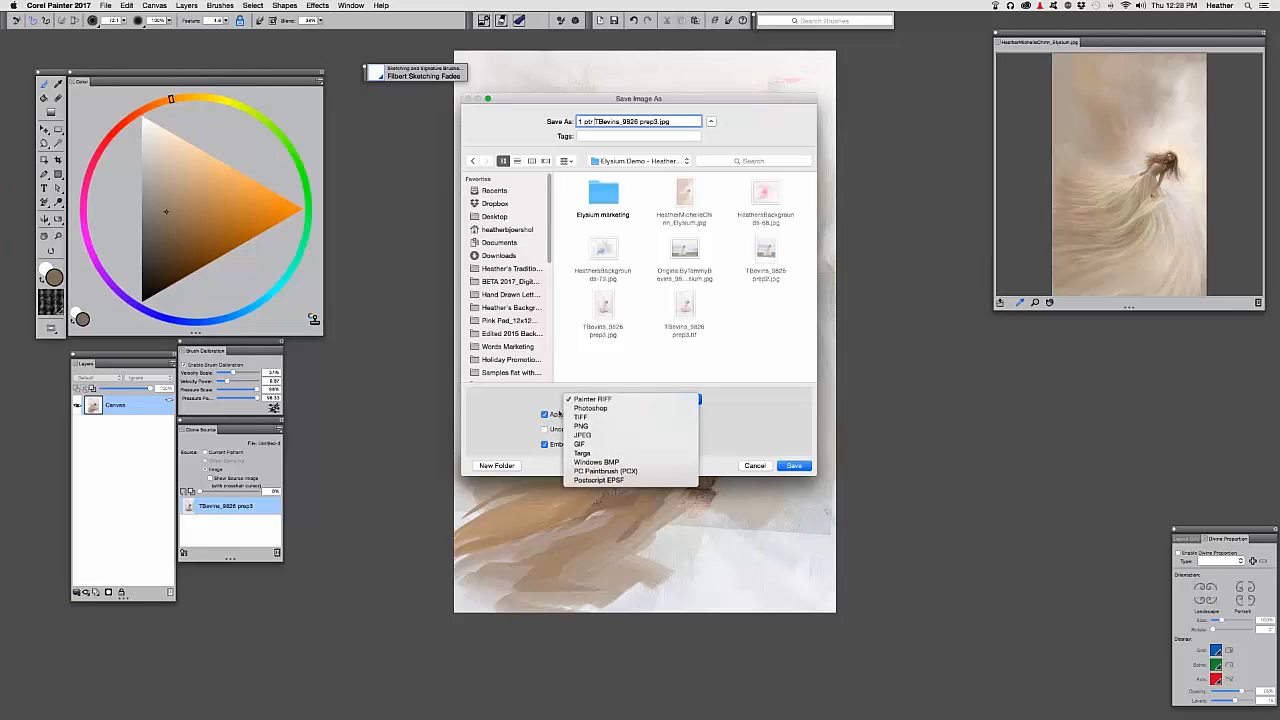
pyautogui.click(588, 410)
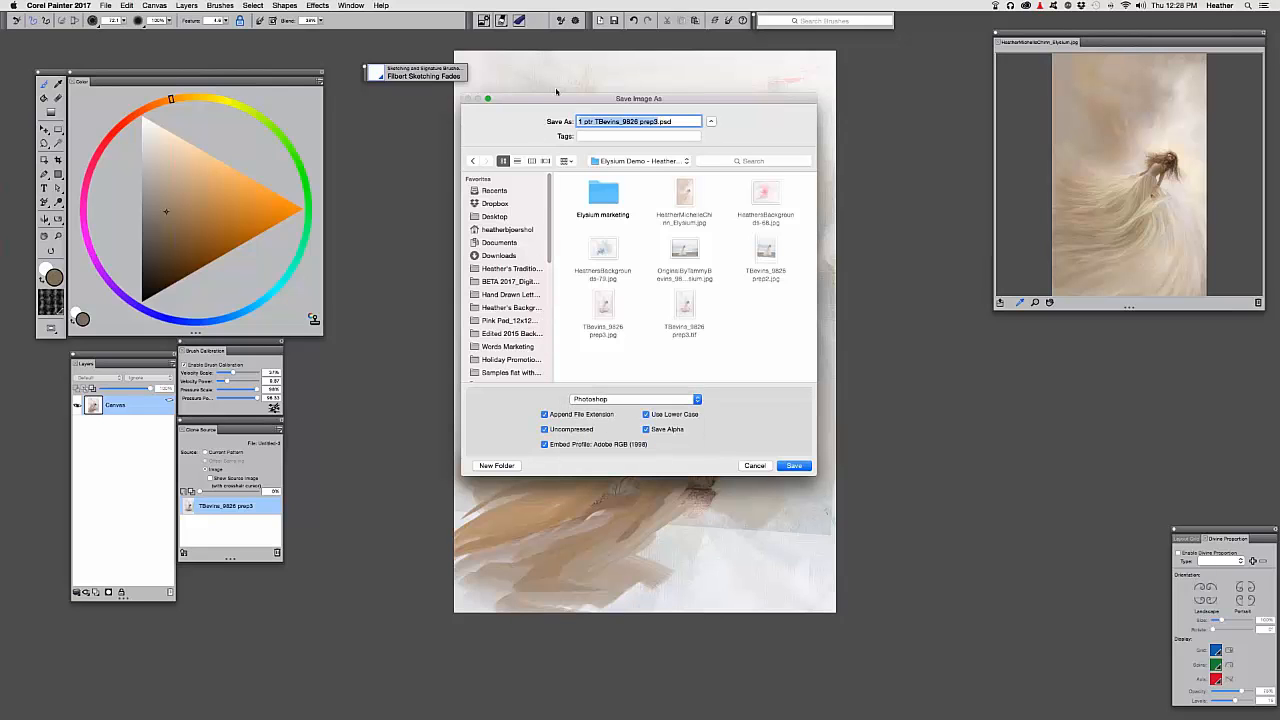
pyautogui.moveTo(567, 103); pyautogui.dragTo(543, 61)
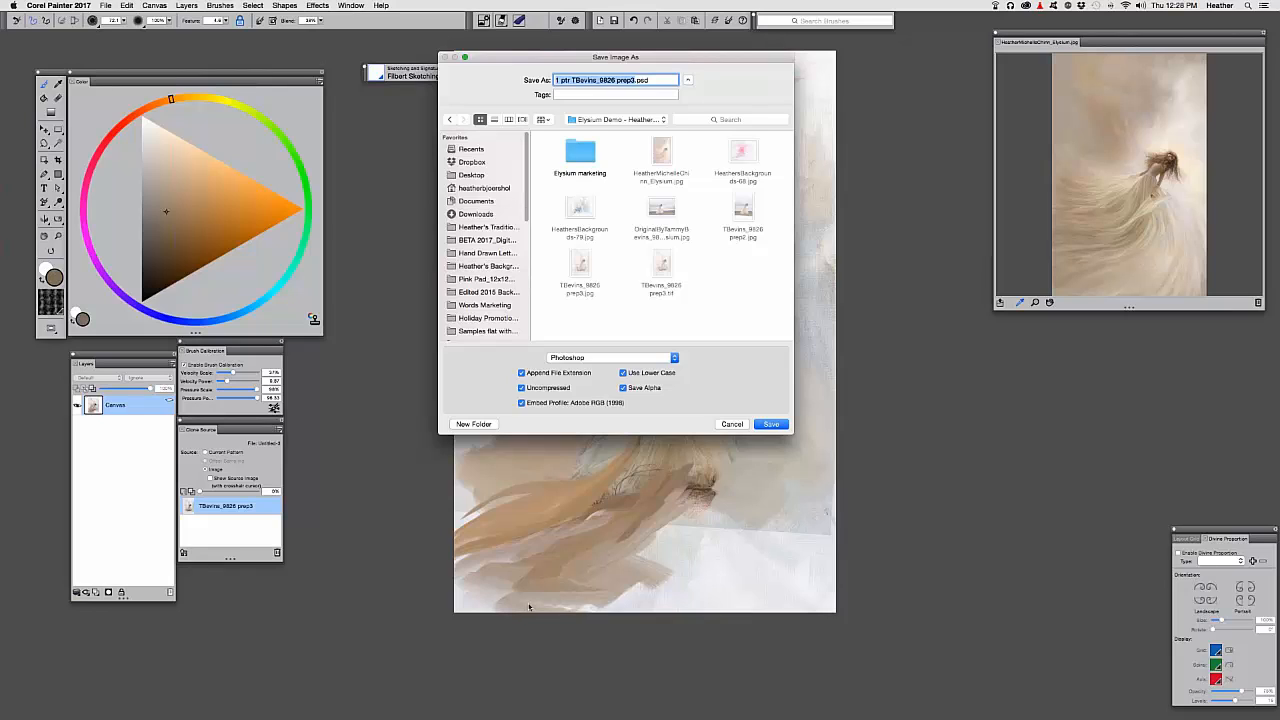
pyautogui.click(561, 360)
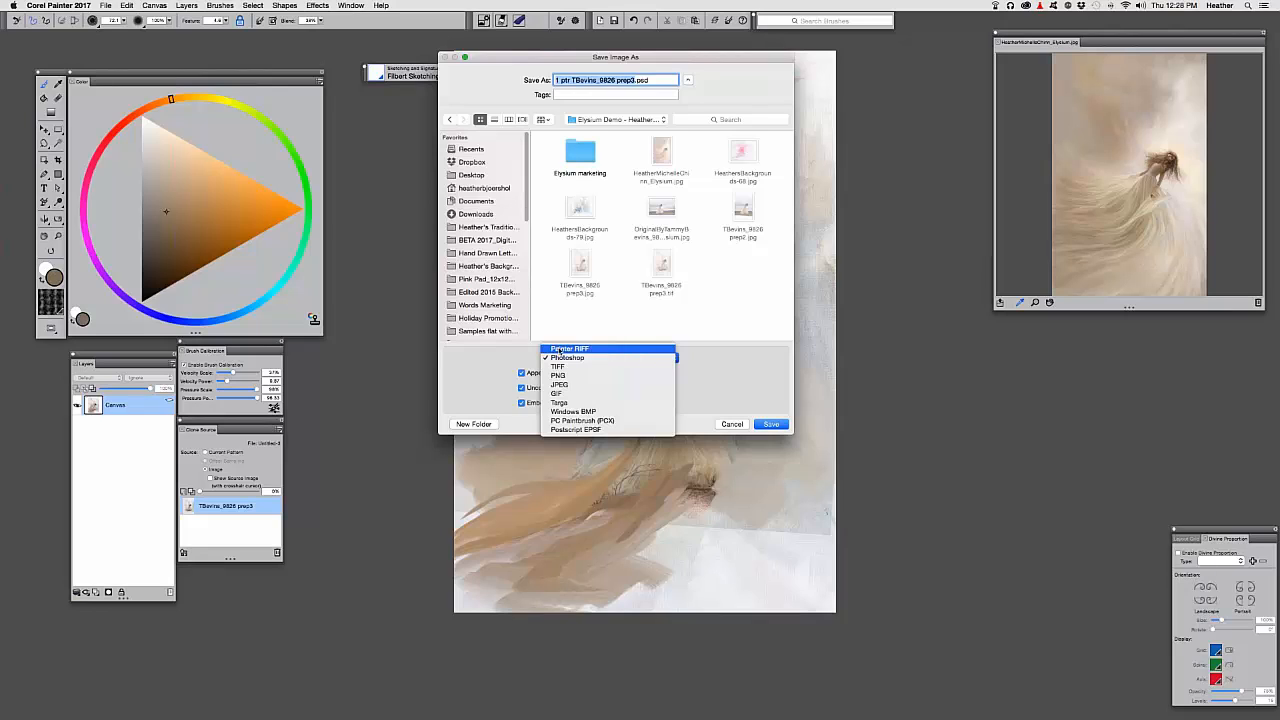
pyautogui.click(245, 484)
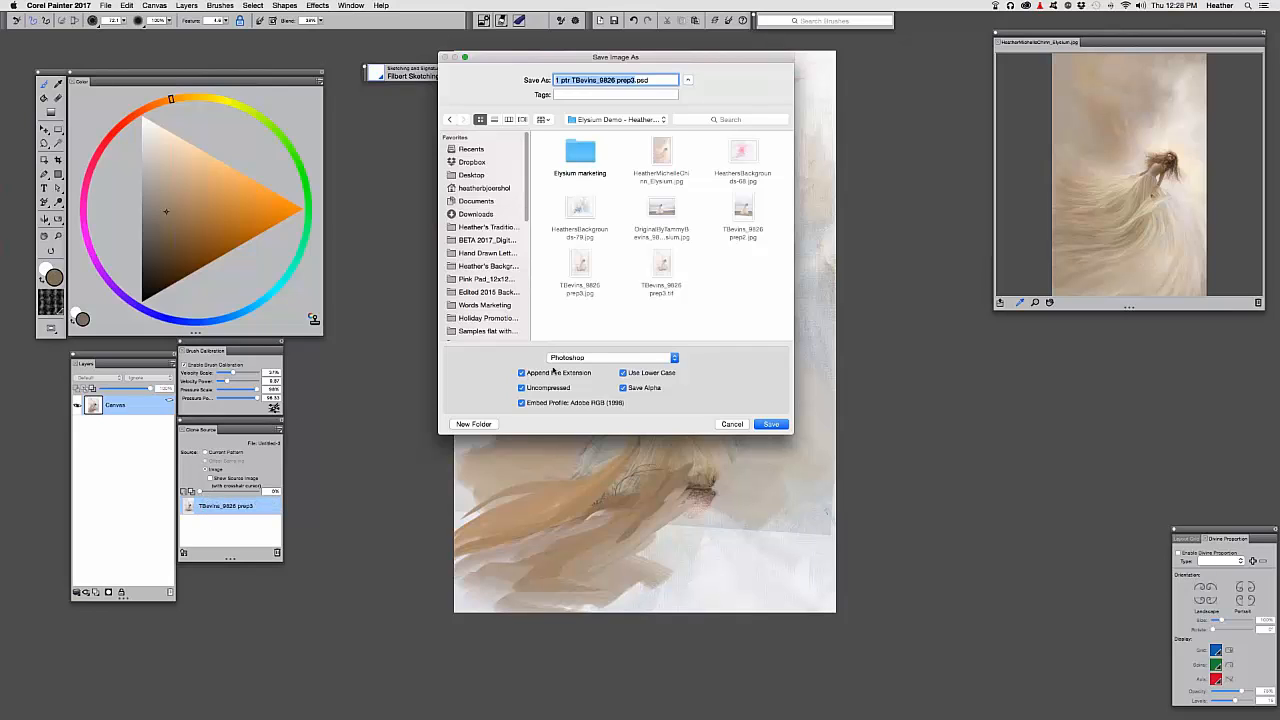
pyautogui.press('Return')
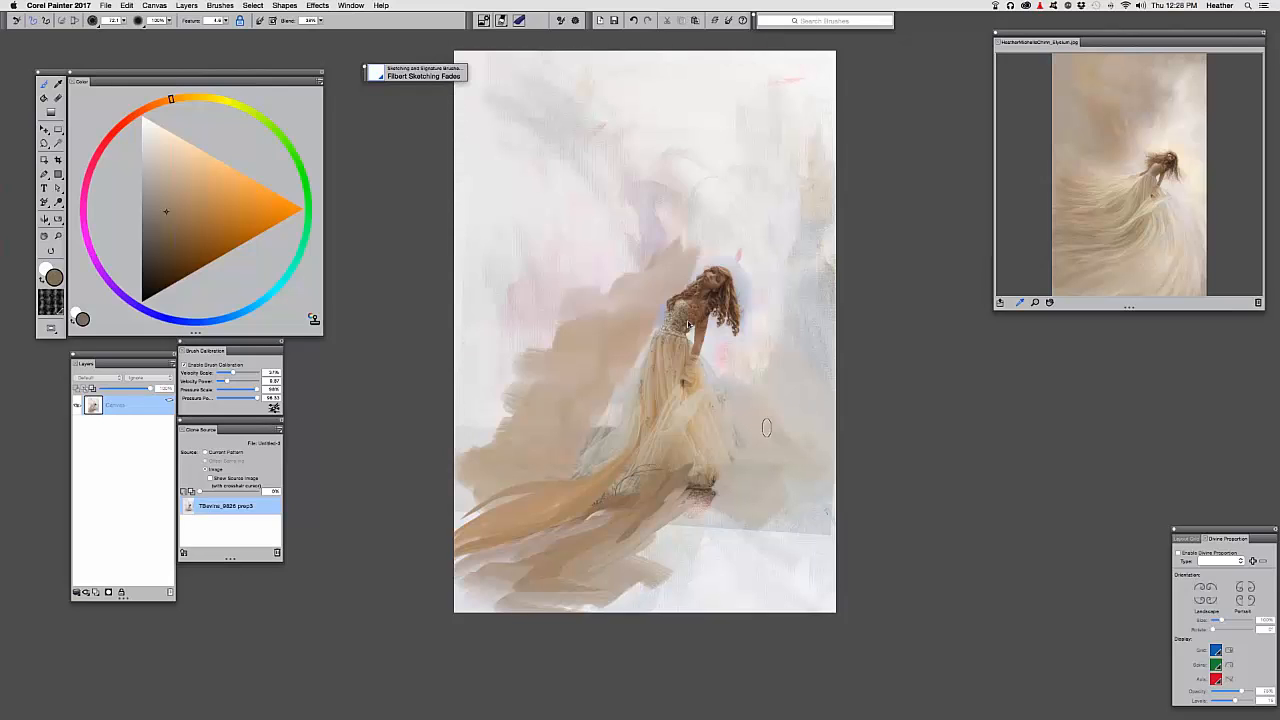
pyautogui.press('Return')
# Zoom in, enlarge the brush, and paint greyish-beige cloud patches at upper left and right
pyautogui.press('super+plus')
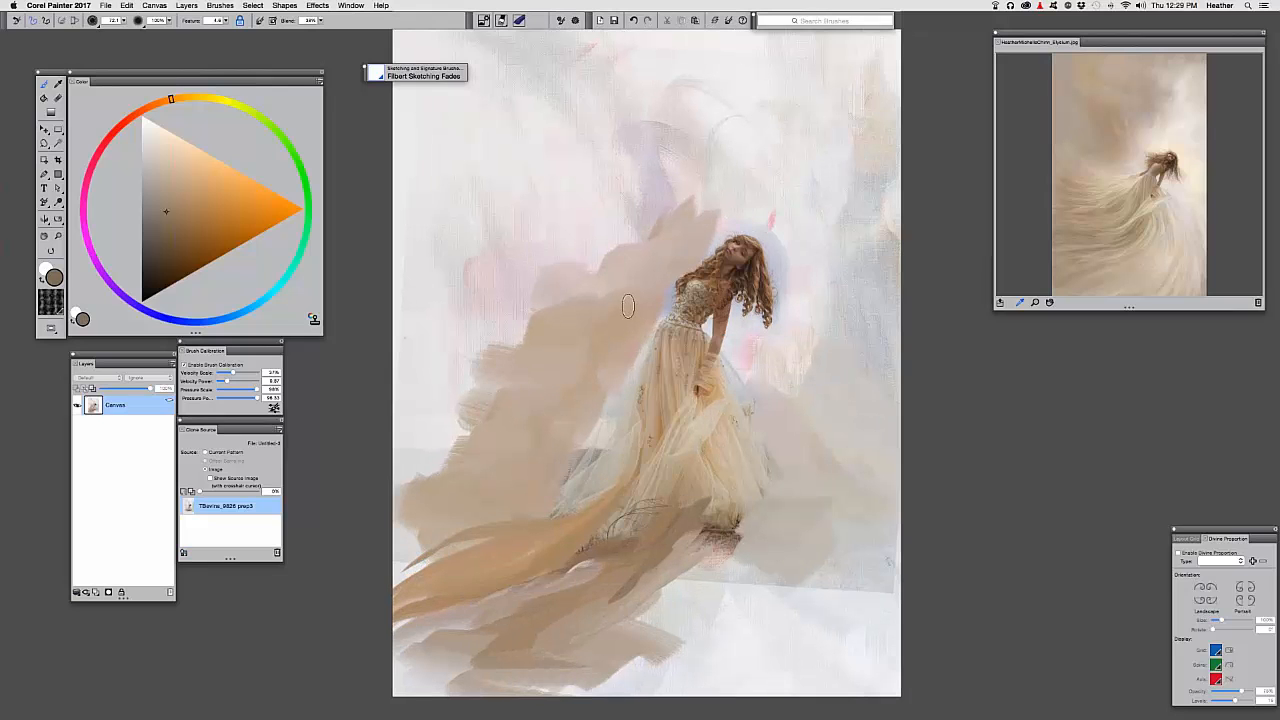
pyautogui.moveTo(615, 335); pyautogui.dragTo(589, 330)
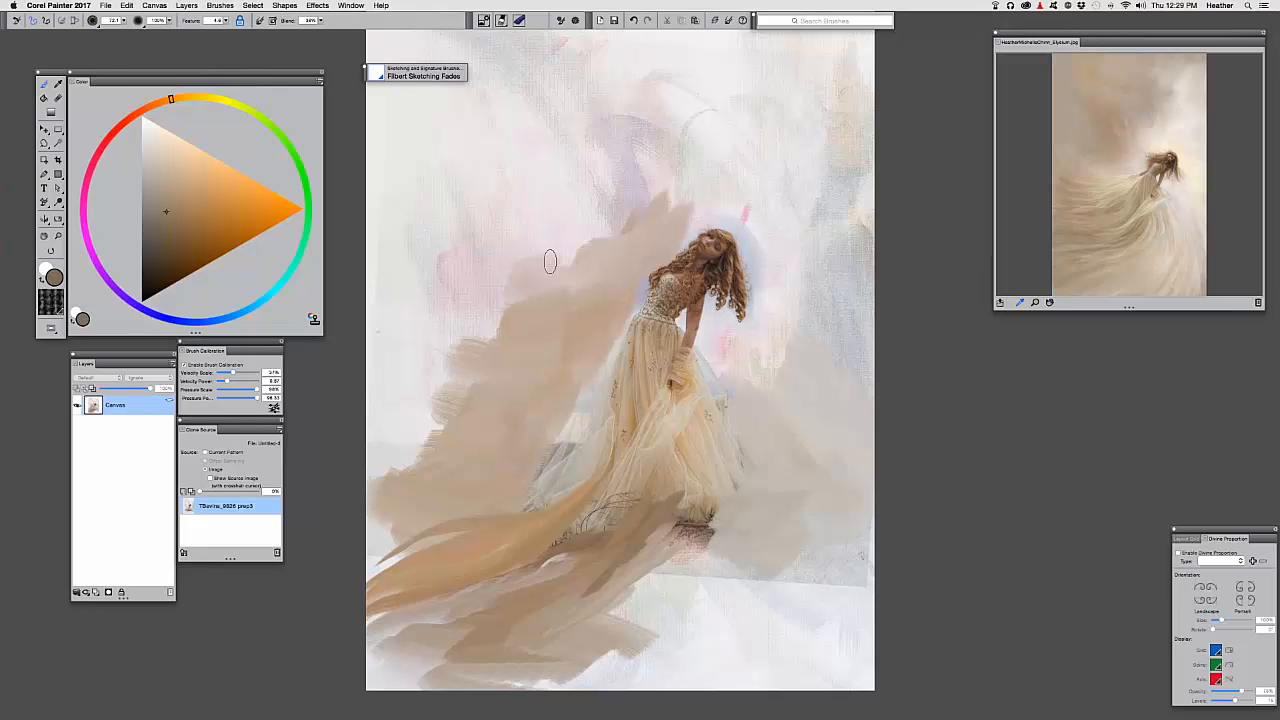
pyautogui.moveTo(455, 198)
pyautogui.mouseDown()
pyautogui.moveTo(510, 195)
pyautogui.moveTo(502, 242)
pyautogui.mouseUp()
pyautogui.moveTo(522, 278); pyautogui.dragTo(543, 330)
pyautogui.moveTo(497, 242)
pyautogui.mouseDown()
pyautogui.moveTo(509, 214)
pyautogui.moveTo(508, 240)
pyautogui.mouseUp()
pyautogui.moveTo(533, 135); pyautogui.dragTo(569, 297)
pyautogui.moveTo(521, 218)
pyautogui.mouseDown()
pyautogui.moveTo(519, 336)
pyautogui.moveTo(588, 274)
pyautogui.mouseUp()
pyautogui.moveTo(510, 305); pyautogui.dragTo(530, 288)
pyautogui.moveTo(477, 178); pyautogui.dragTo(466, 140)
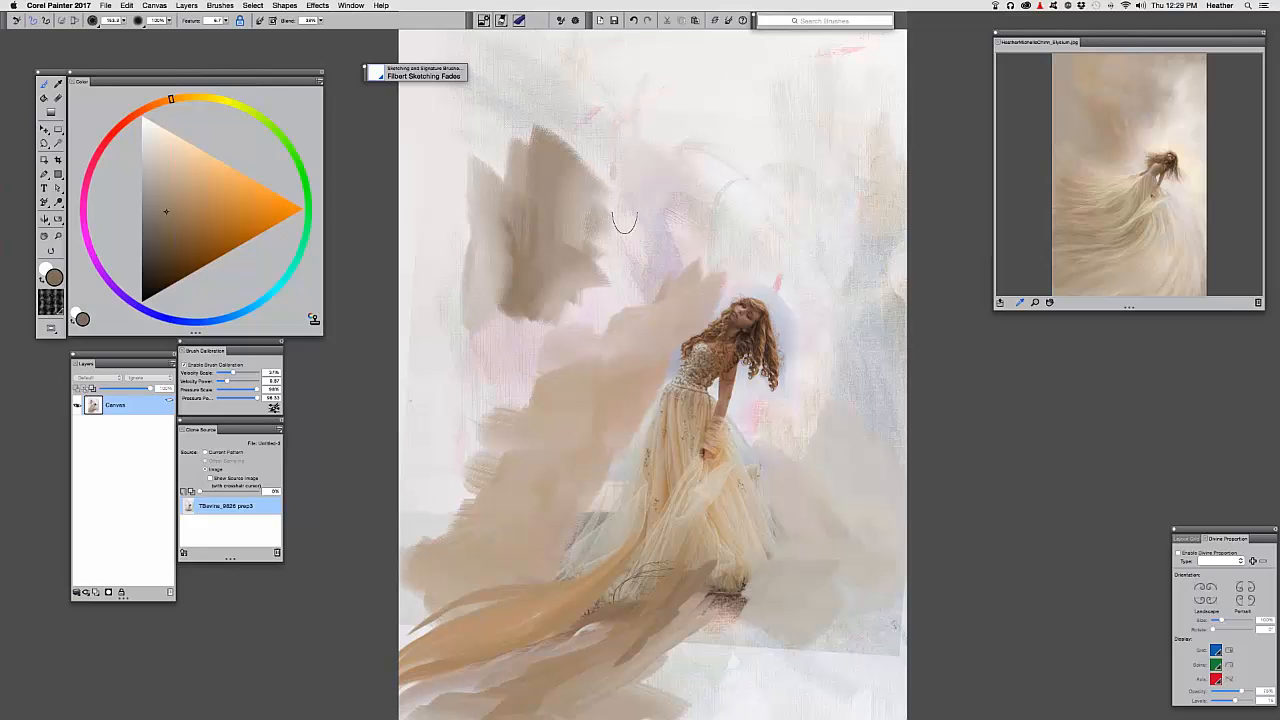
pyautogui.moveTo(648, 150)
pyautogui.mouseDown()
pyautogui.moveTo(617, 320)
pyautogui.moveTo(725, 195)
pyautogui.mouseUp()
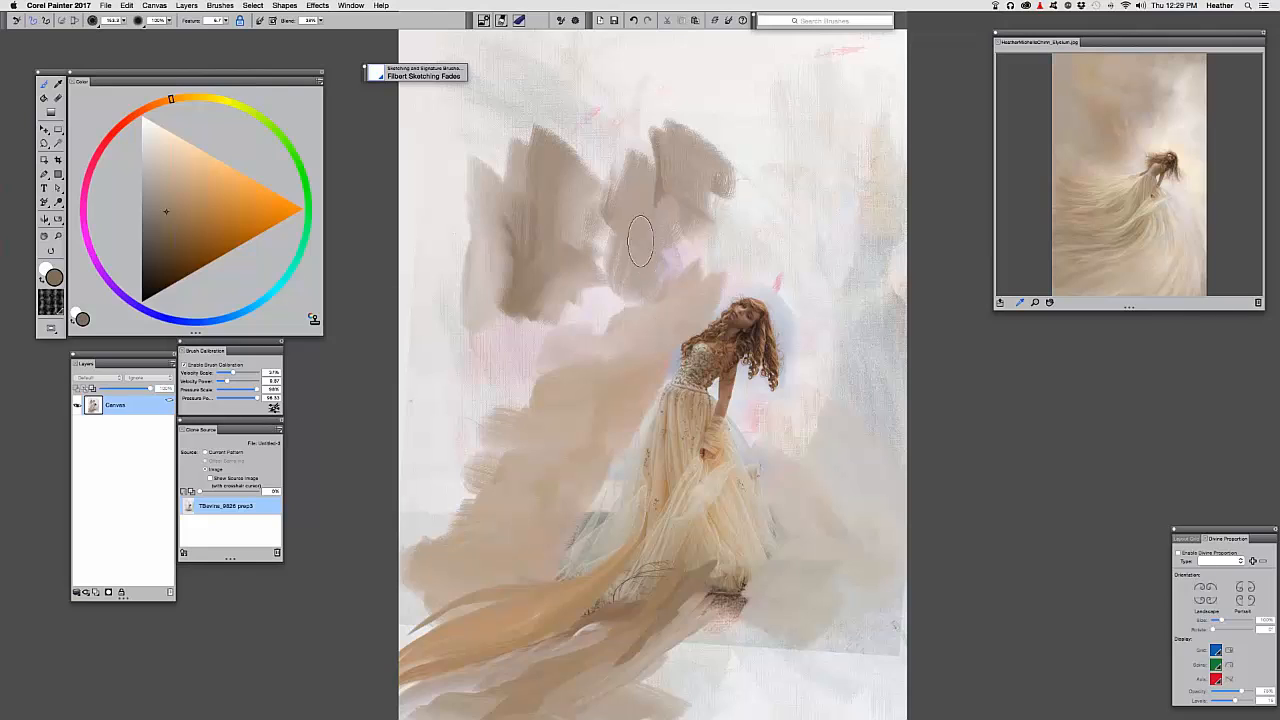
# Sample a pinkish beige from the painting and lighten the right-hand upper cloud patch
pyautogui.keyDown('alt'); pyautogui.click(670, 273); pyautogui.keyUp('alt')
pyautogui.keyDown('alt'); pyautogui.click(615, 313); pyautogui.keyUp('alt')
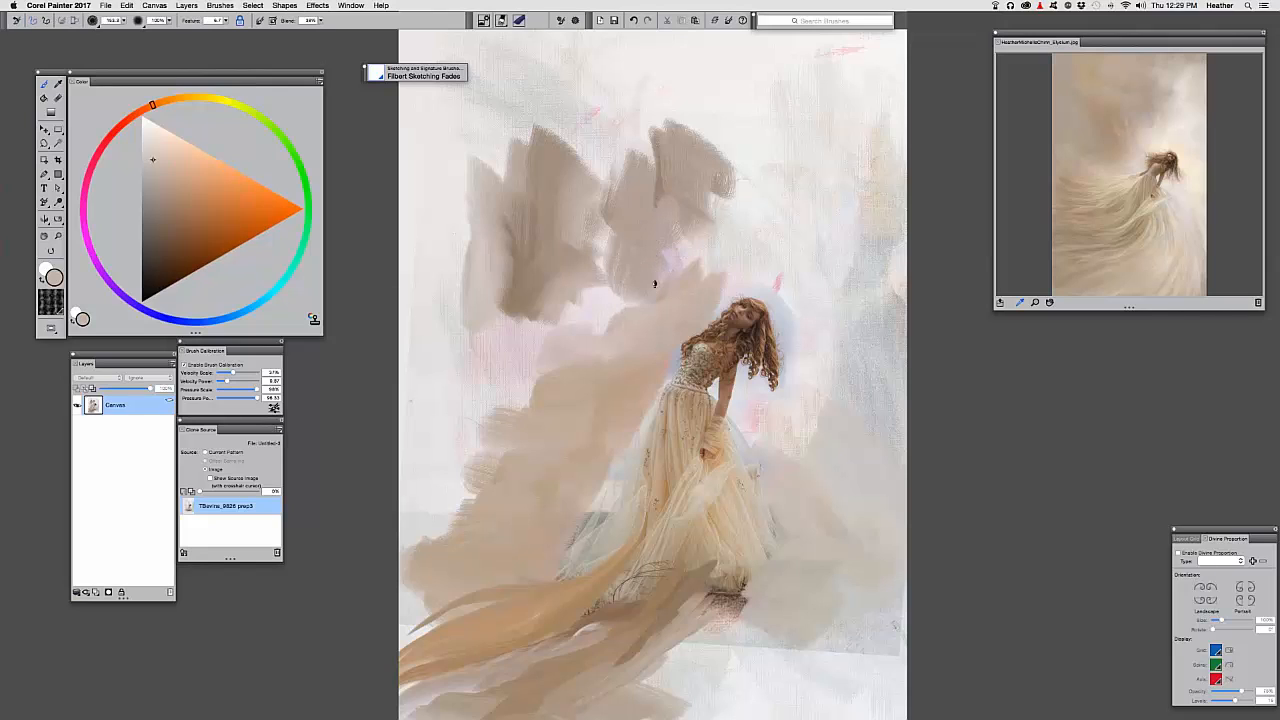
pyautogui.moveTo(655, 283); pyautogui.dragTo(652, 165)
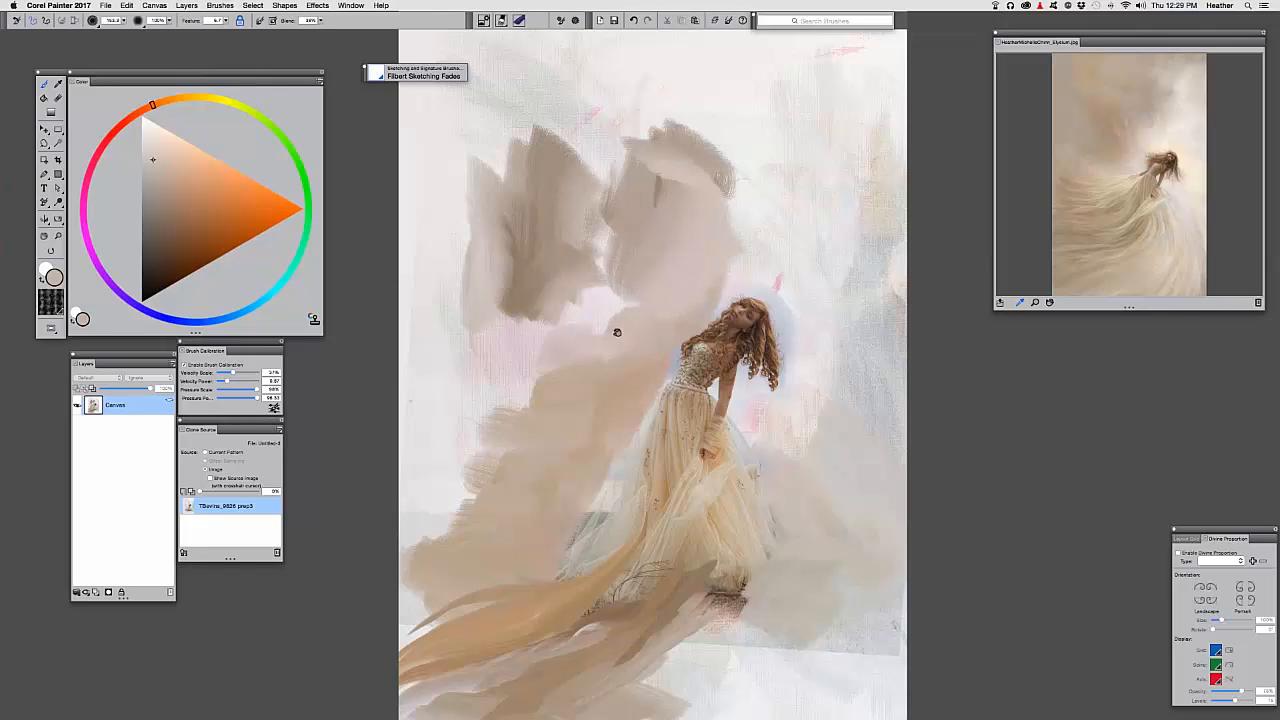
pyautogui.moveTo(560, 303); pyautogui.dragTo(534, 277)
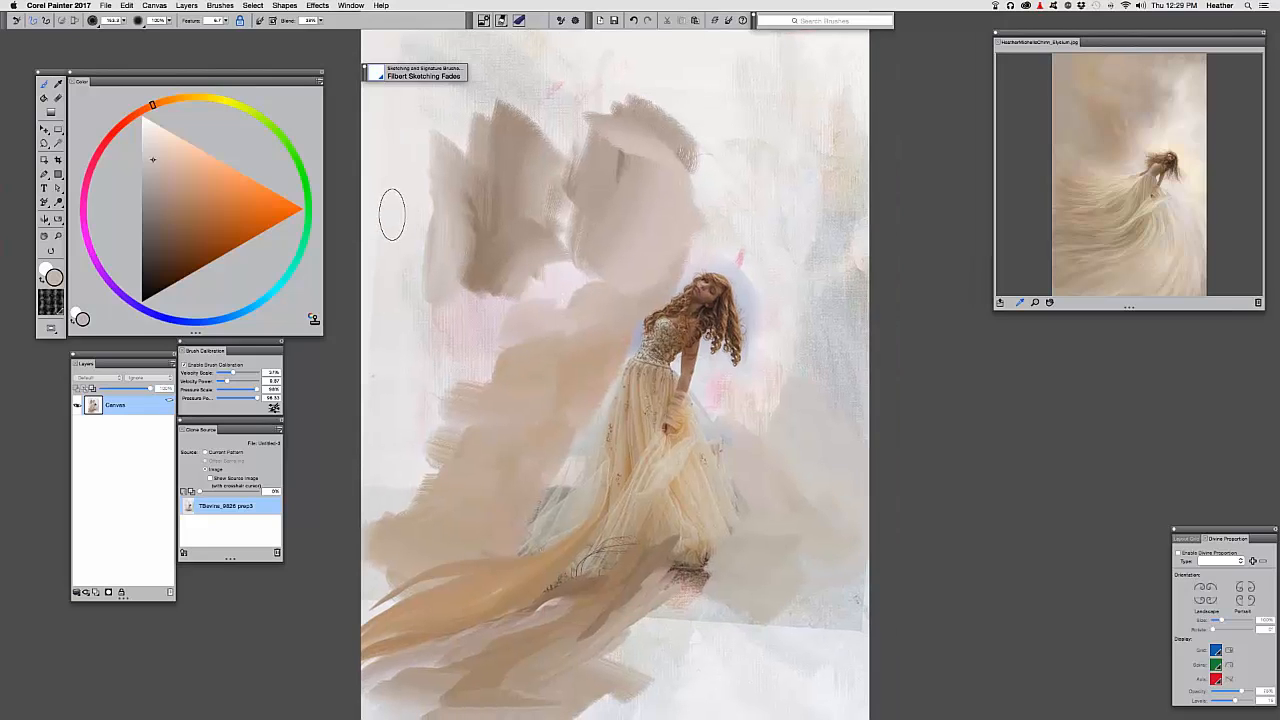
pyautogui.press('super+o')
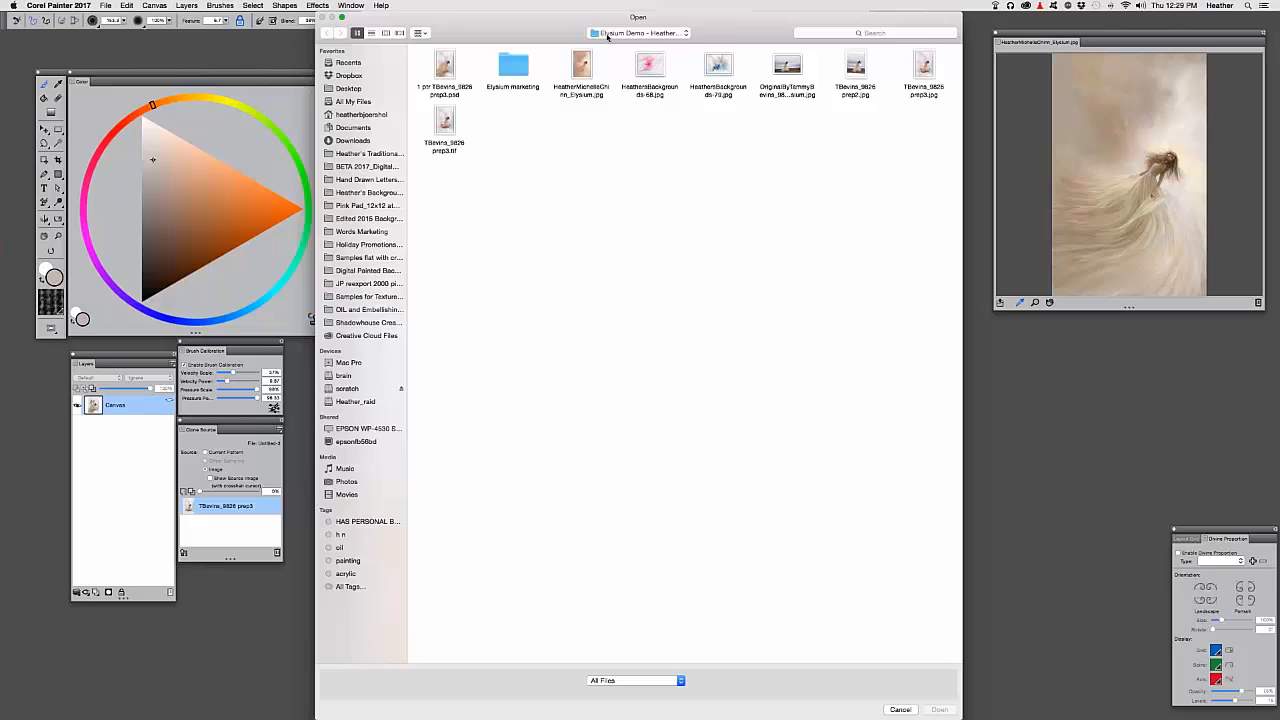
# Go from Desktop into Elysium Stages Renamed, preview Elysium_Stage-5.jpg, and open it
pyautogui.click(607, 33)
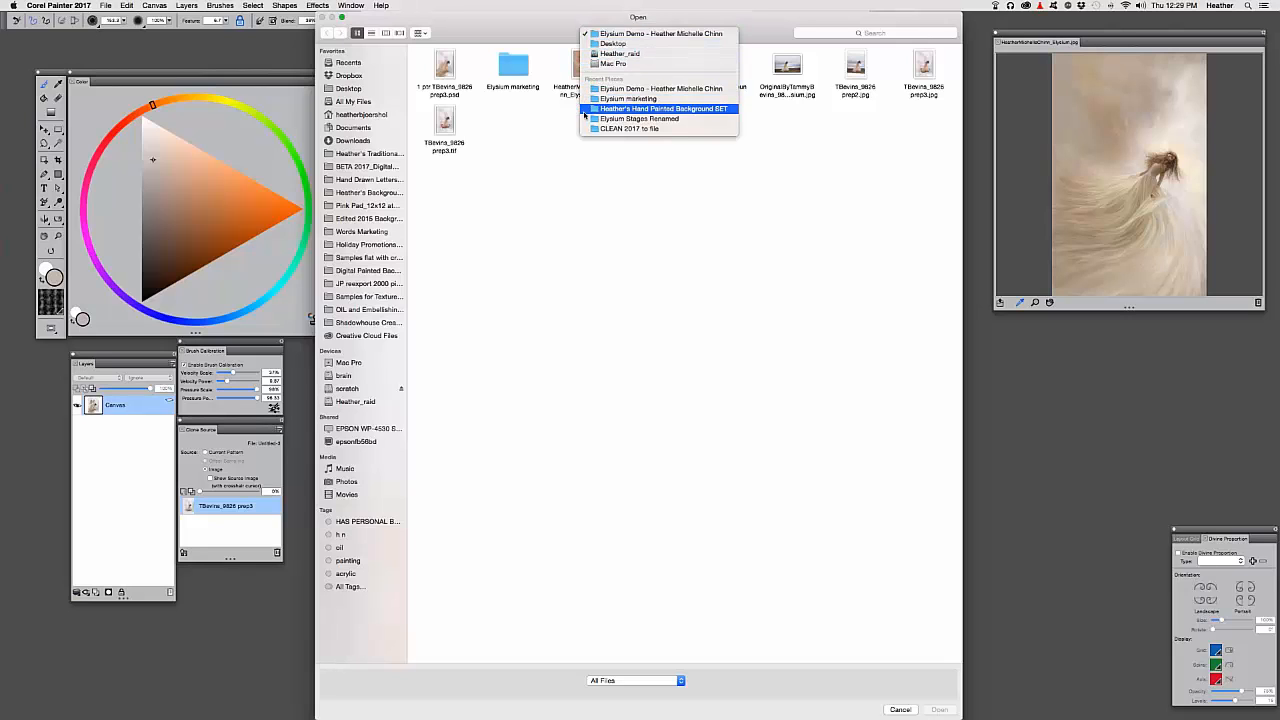
pyautogui.click(366, 76)
pyautogui.click(343, 89)
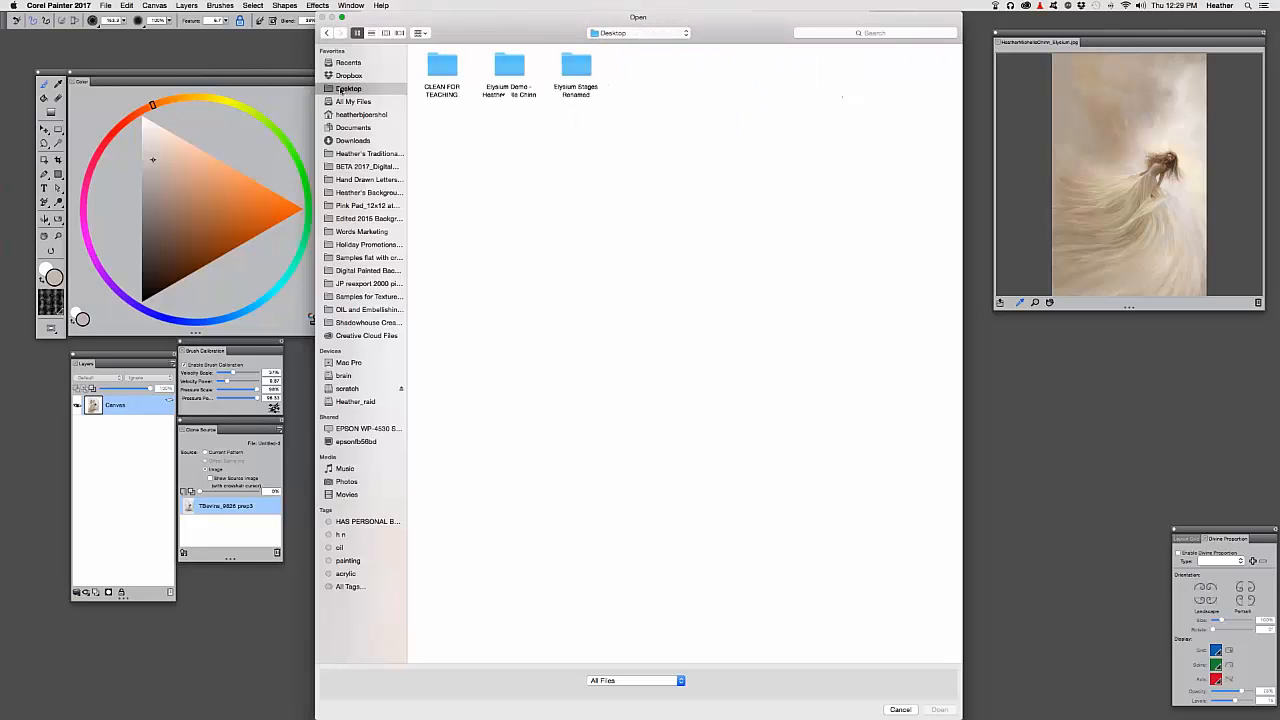
pyautogui.click(512, 71)
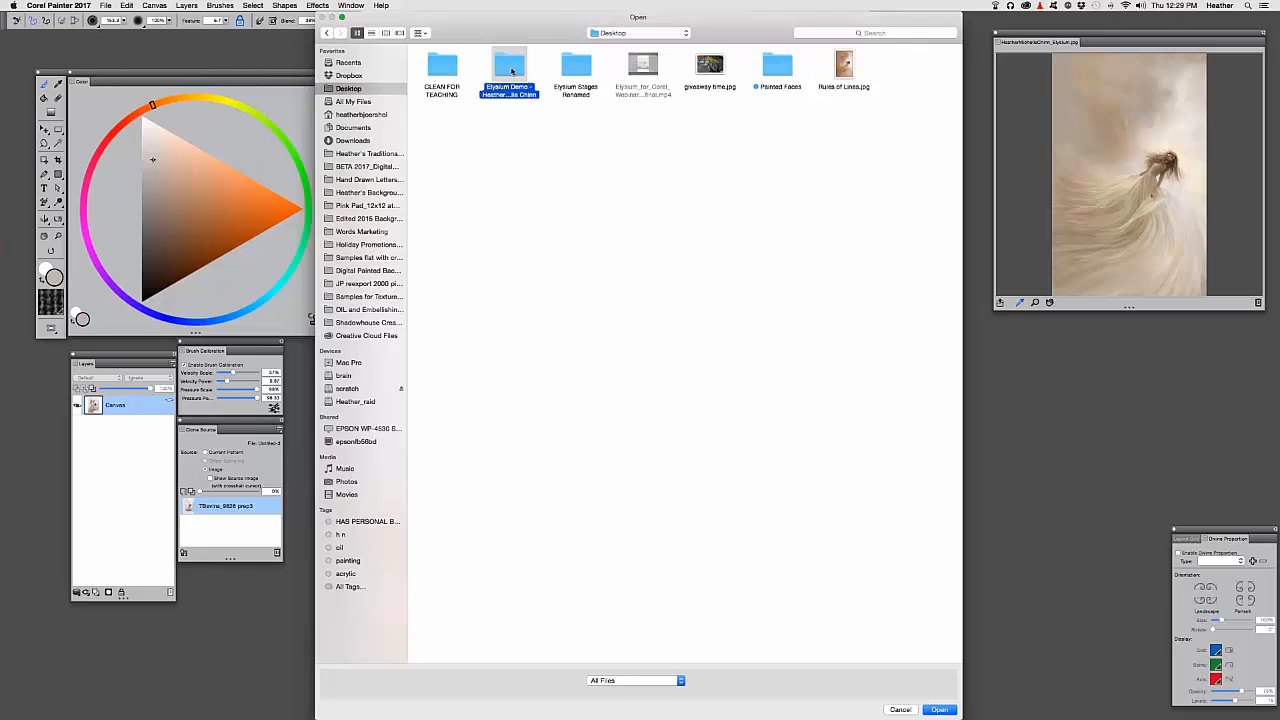
pyautogui.doubleClick(511, 71)
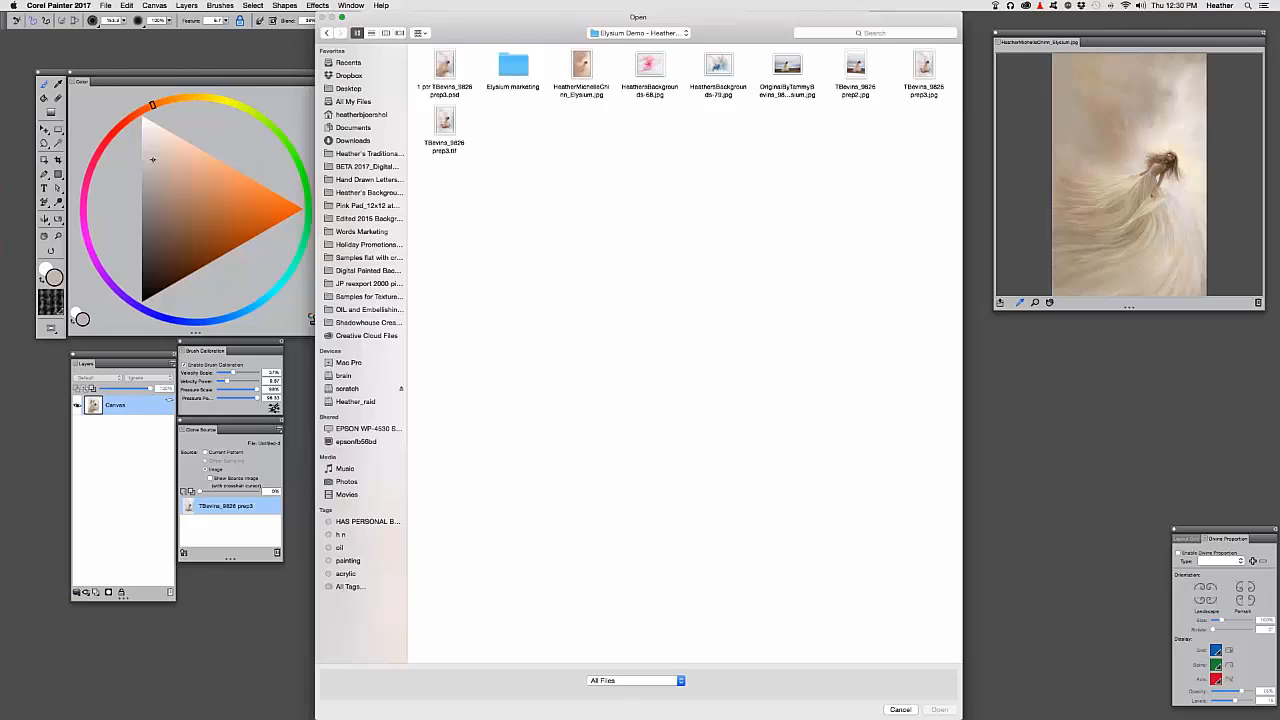
pyautogui.click(326, 33)
pyautogui.doubleClick(573, 65)
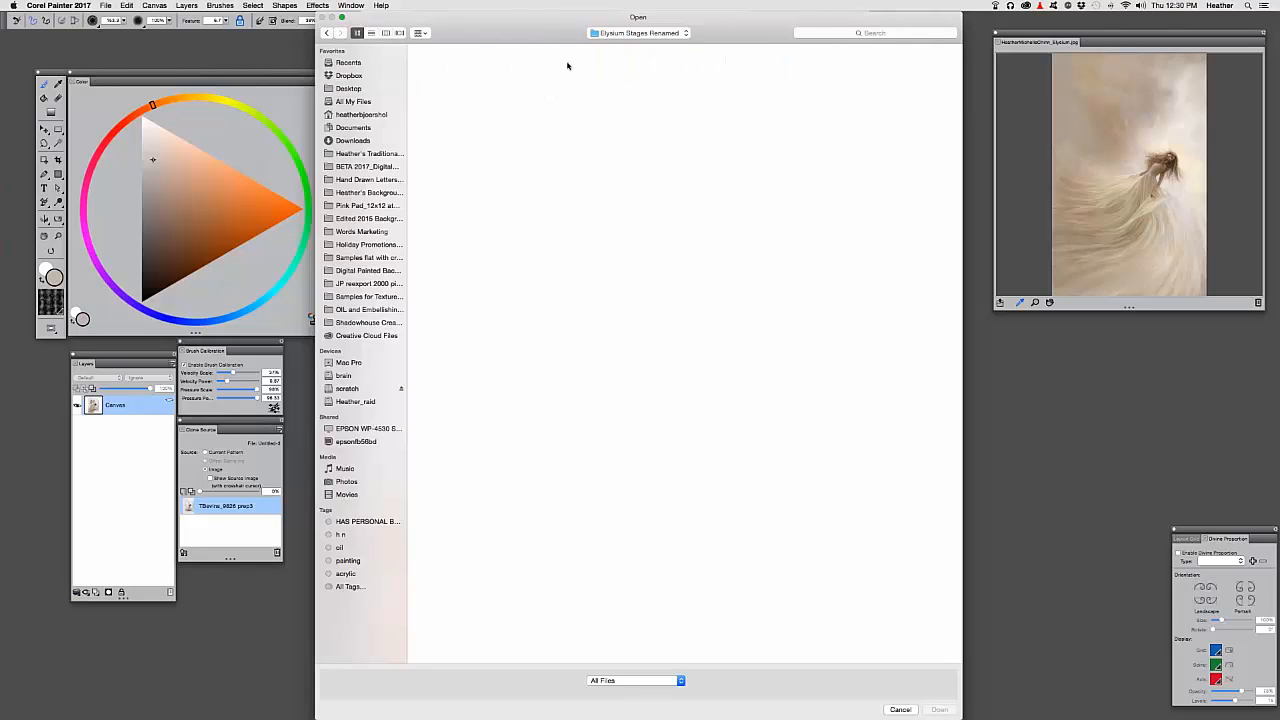
pyautogui.click(647, 124)
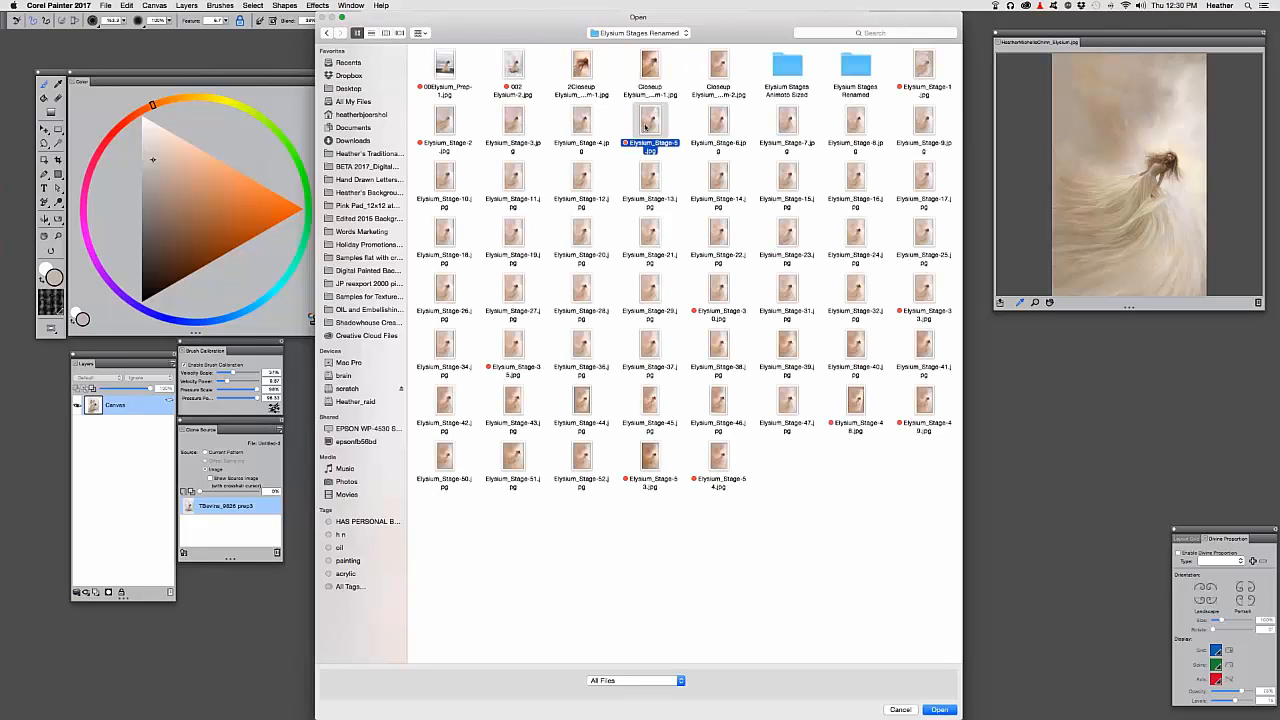
pyautogui.press('space')
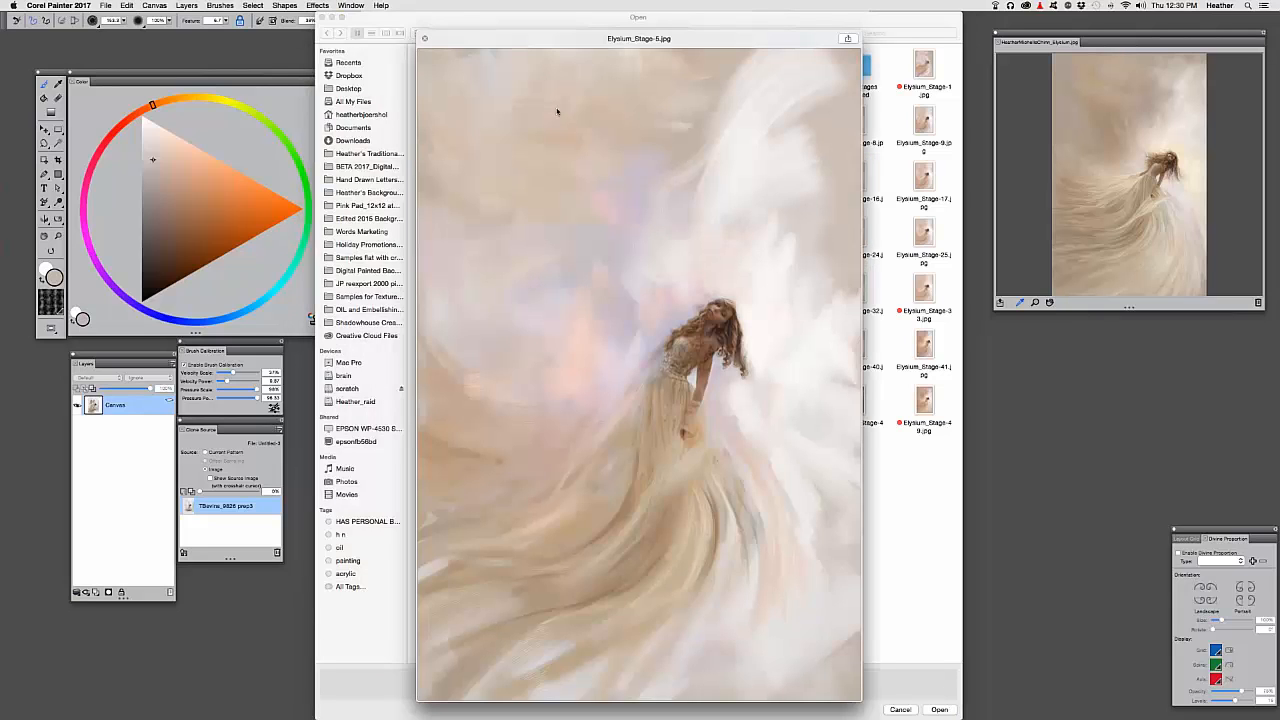
pyautogui.press('space')
pyautogui.press('Return')
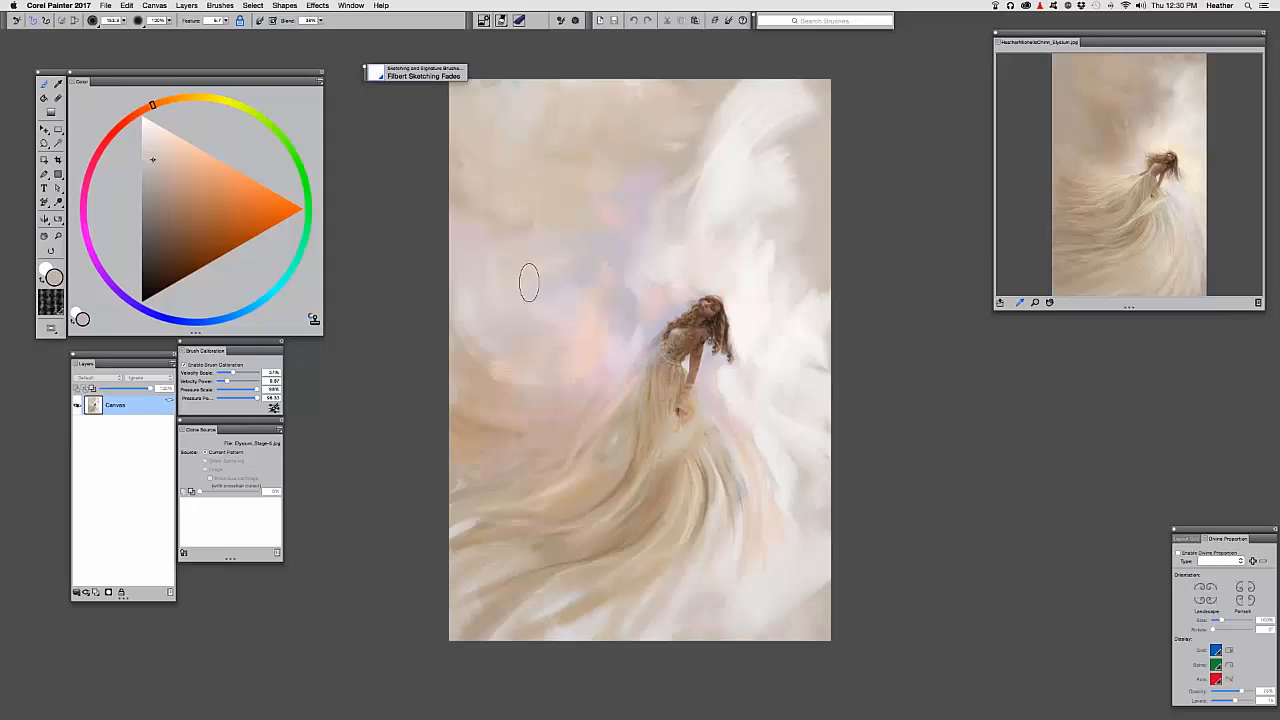
pyautogui.click(184, 553)
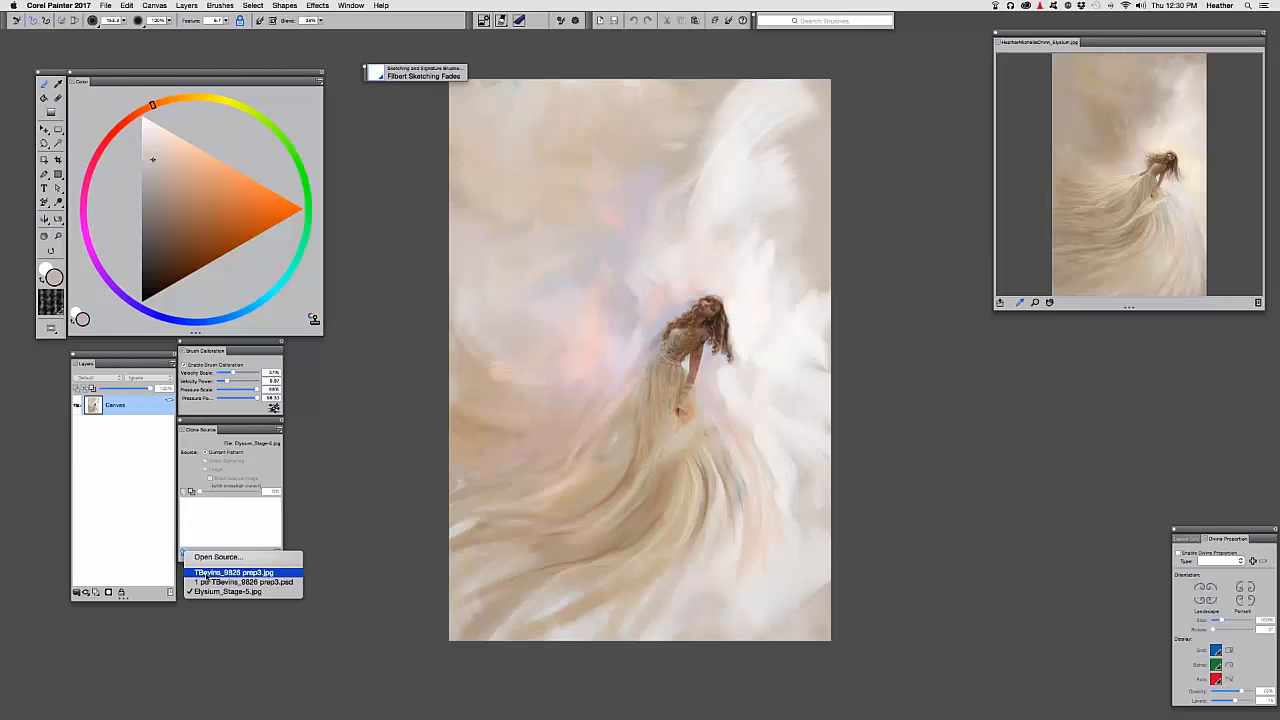
pyautogui.click(205, 573)
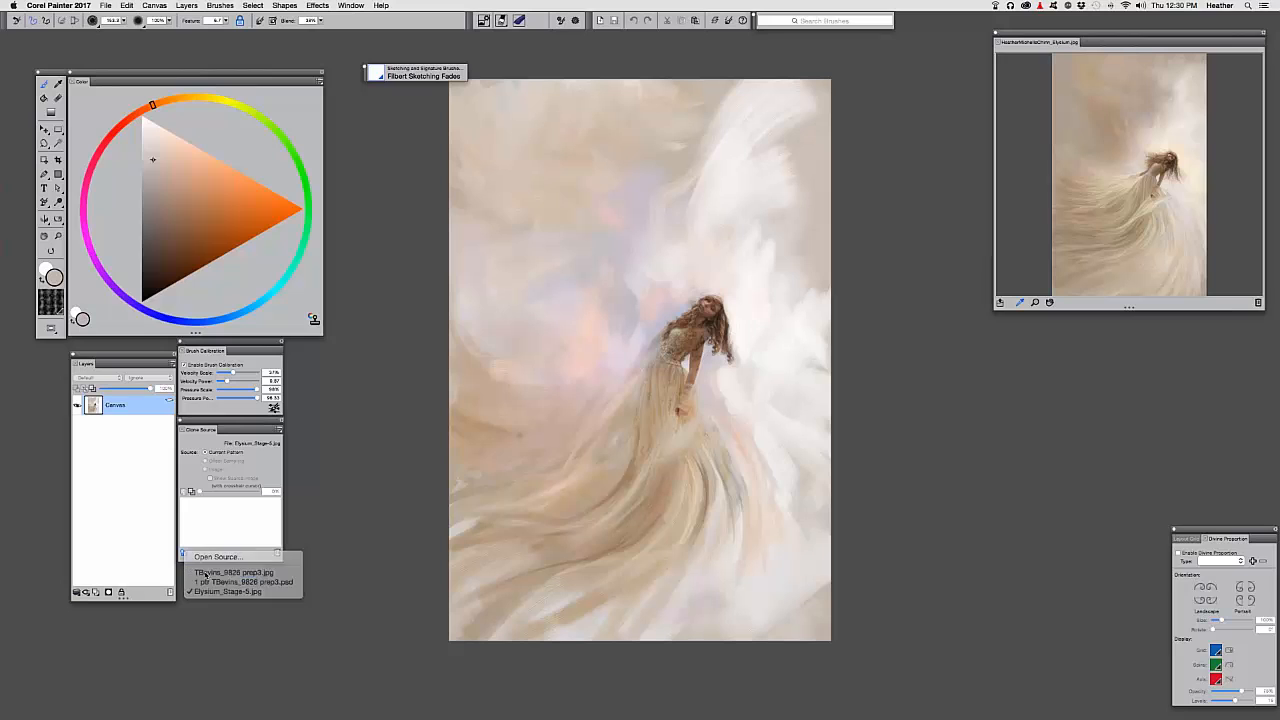
pyautogui.press('super+t')
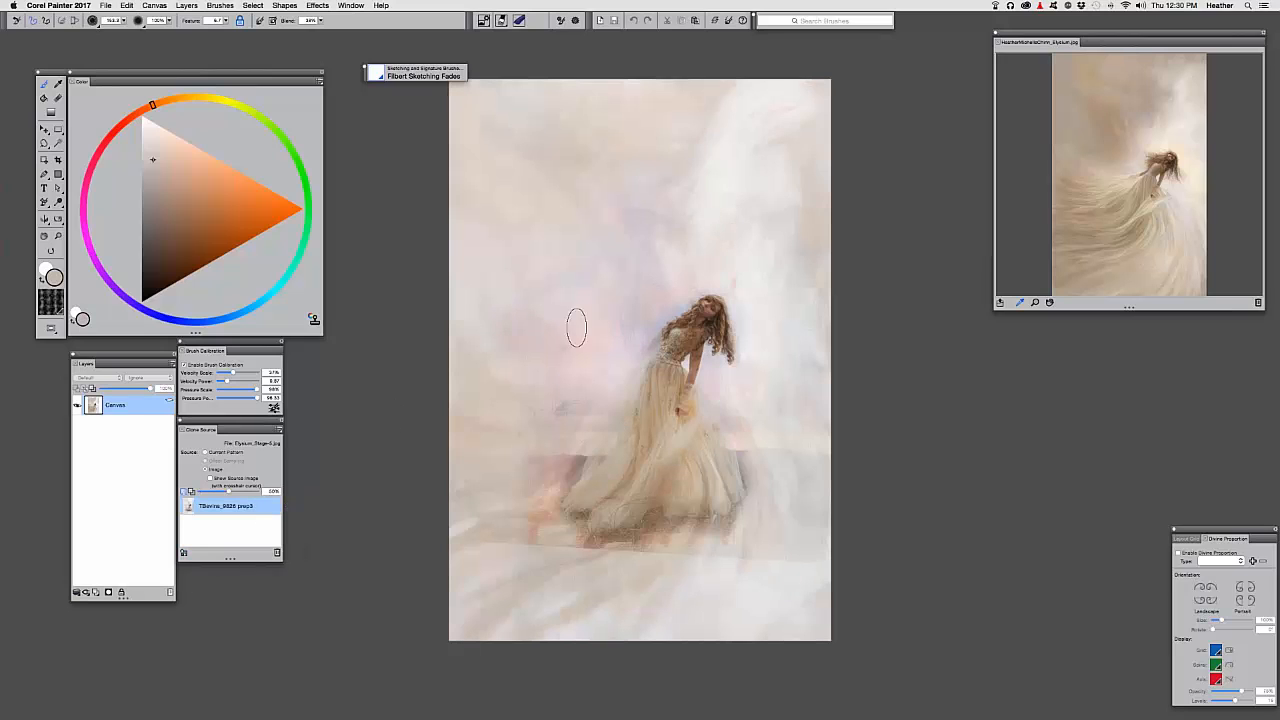
pyautogui.press('super+t')
pyautogui.moveTo(226, 491); pyautogui.dragTo(197, 495)
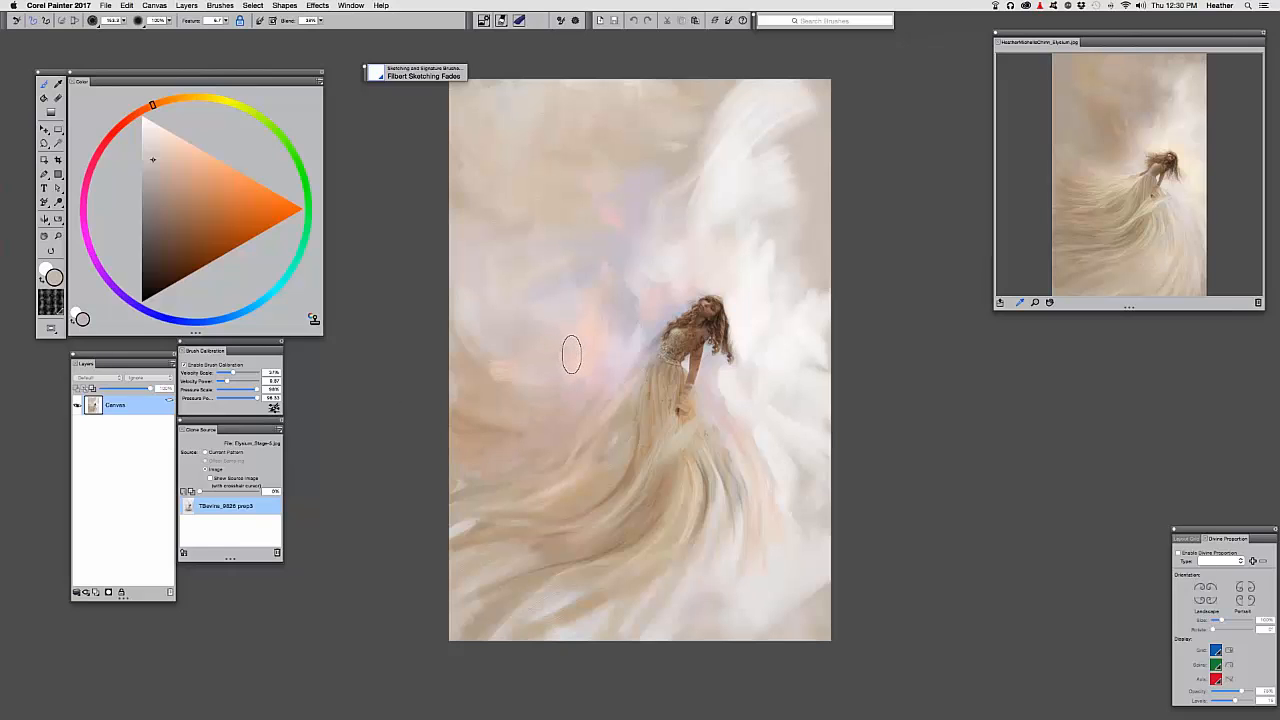
# Repeatedly toggle Tracing Paper to compare the photo with the painting, panning and zooming
pyautogui.click(184, 493)
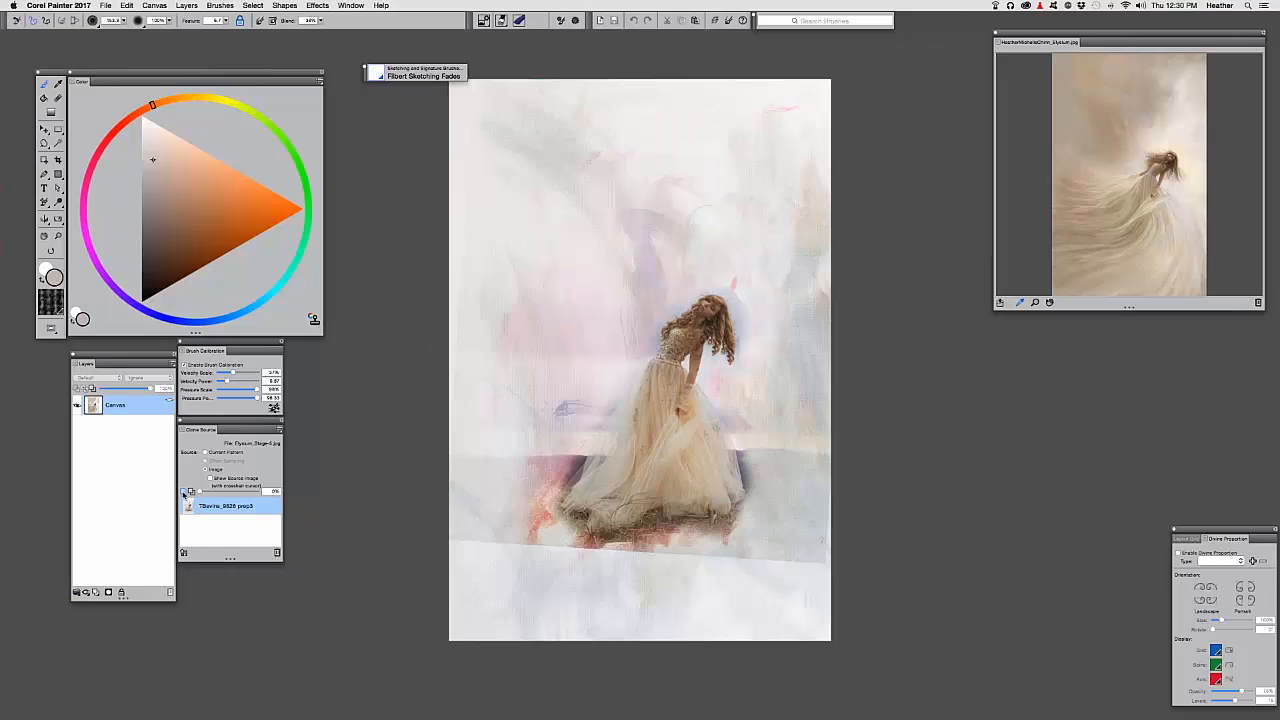
pyautogui.click(186, 491)
pyautogui.click(189, 491)
pyautogui.click(186, 492)
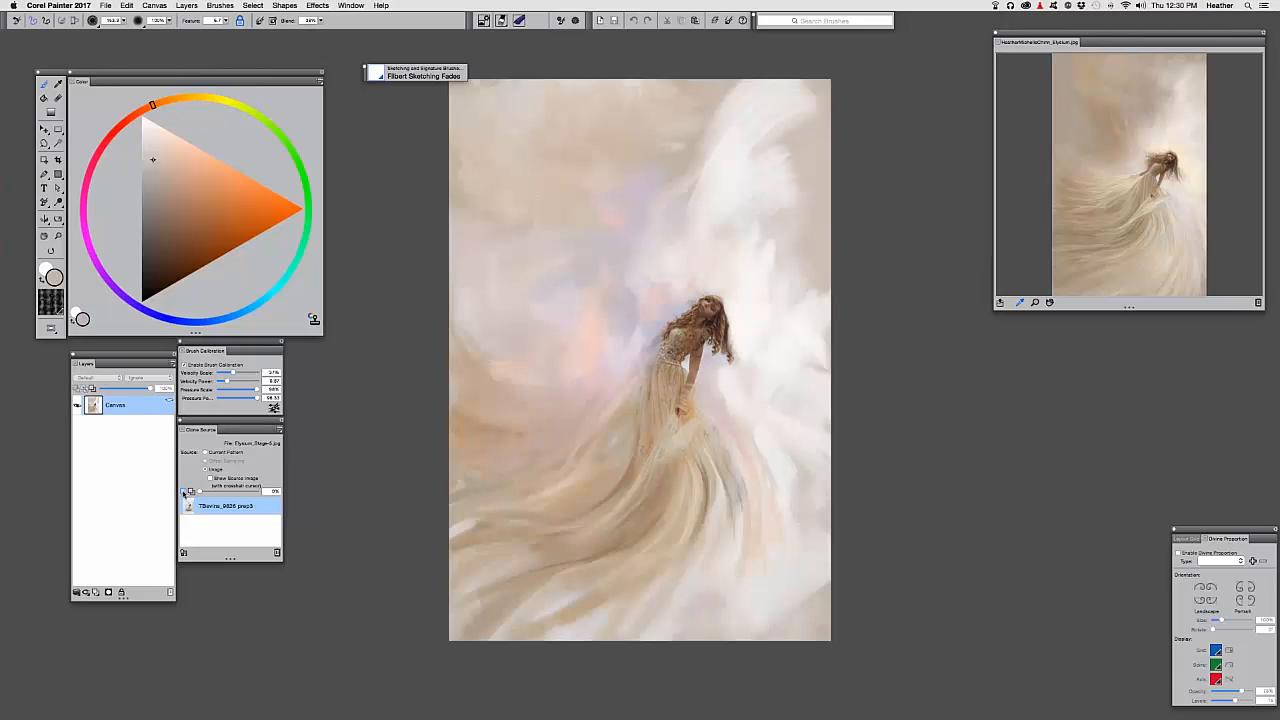
pyautogui.click(186, 492)
pyautogui.click(186, 492)
pyautogui.click(186, 492)
pyautogui.click(186, 492)
pyautogui.press('super+t')
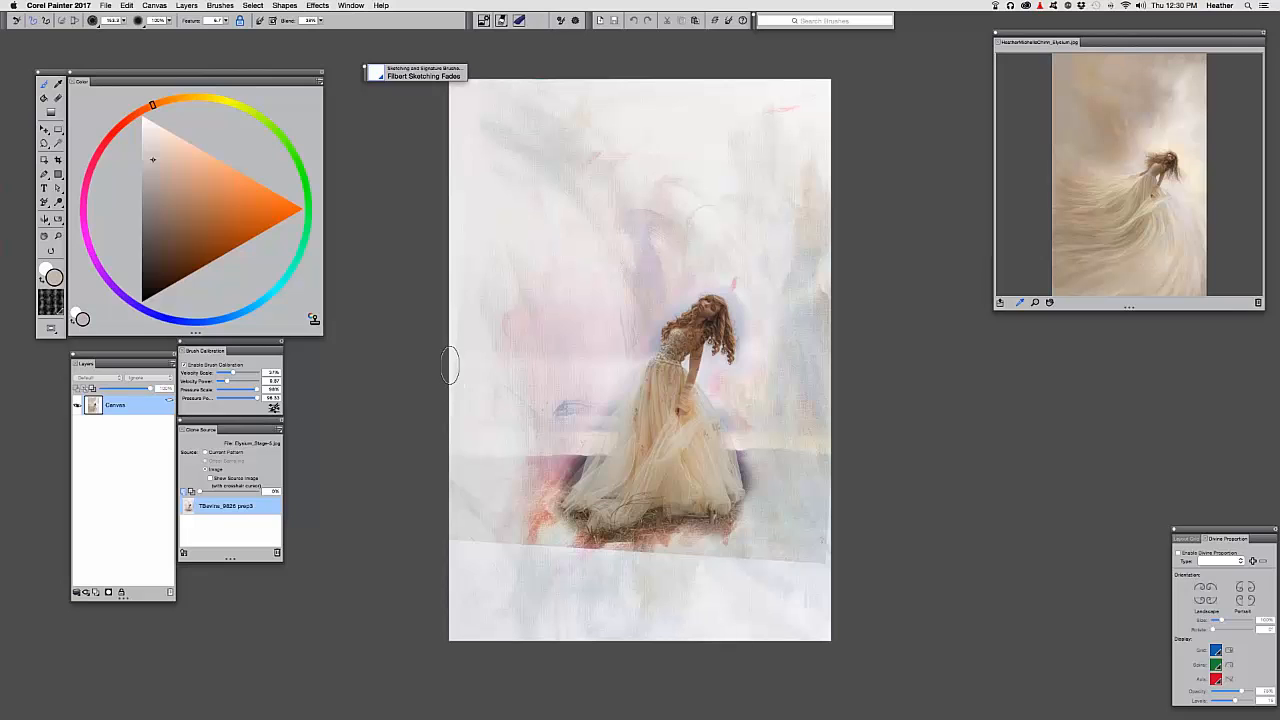
pyautogui.press('super+t')
pyautogui.moveTo(477, 449)
pyautogui.mouseDown()
pyautogui.moveTo(443, 429)
pyautogui.moveTo(431, 451)
pyautogui.mouseUp()
pyautogui.press('super+t')
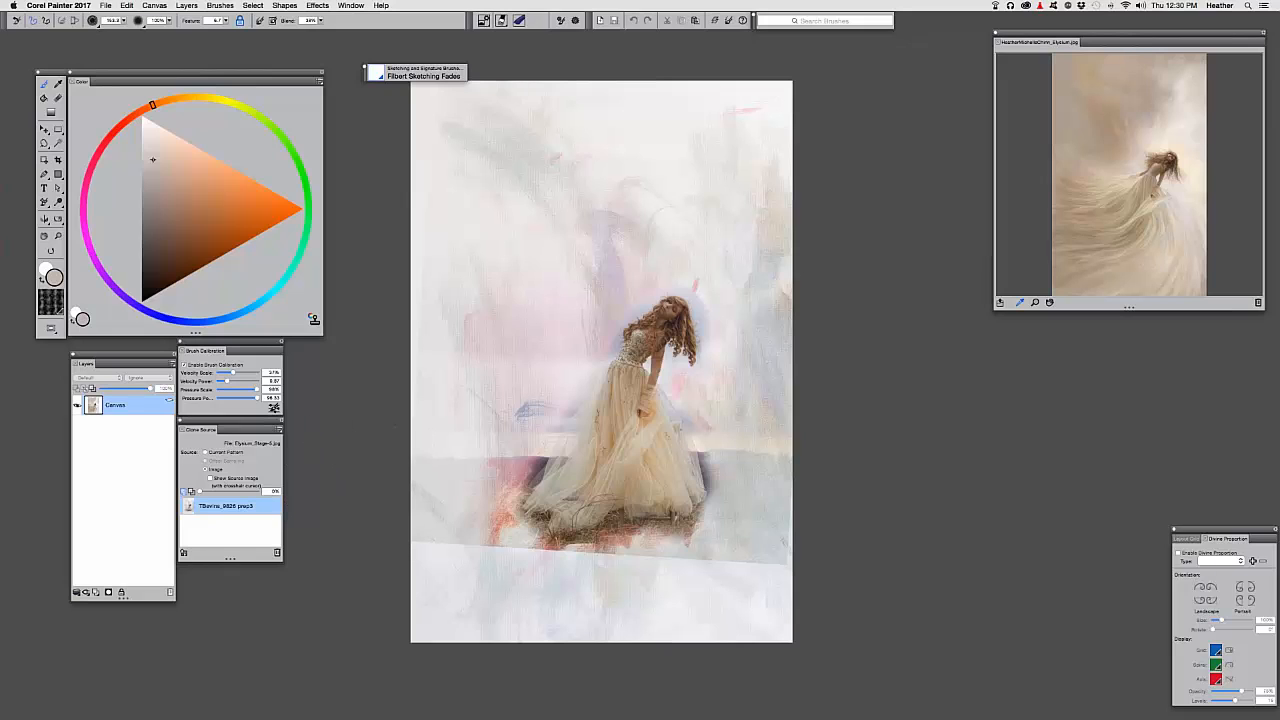
pyautogui.press('super+t')
pyautogui.press('super+t')
pyautogui.press('super+t')
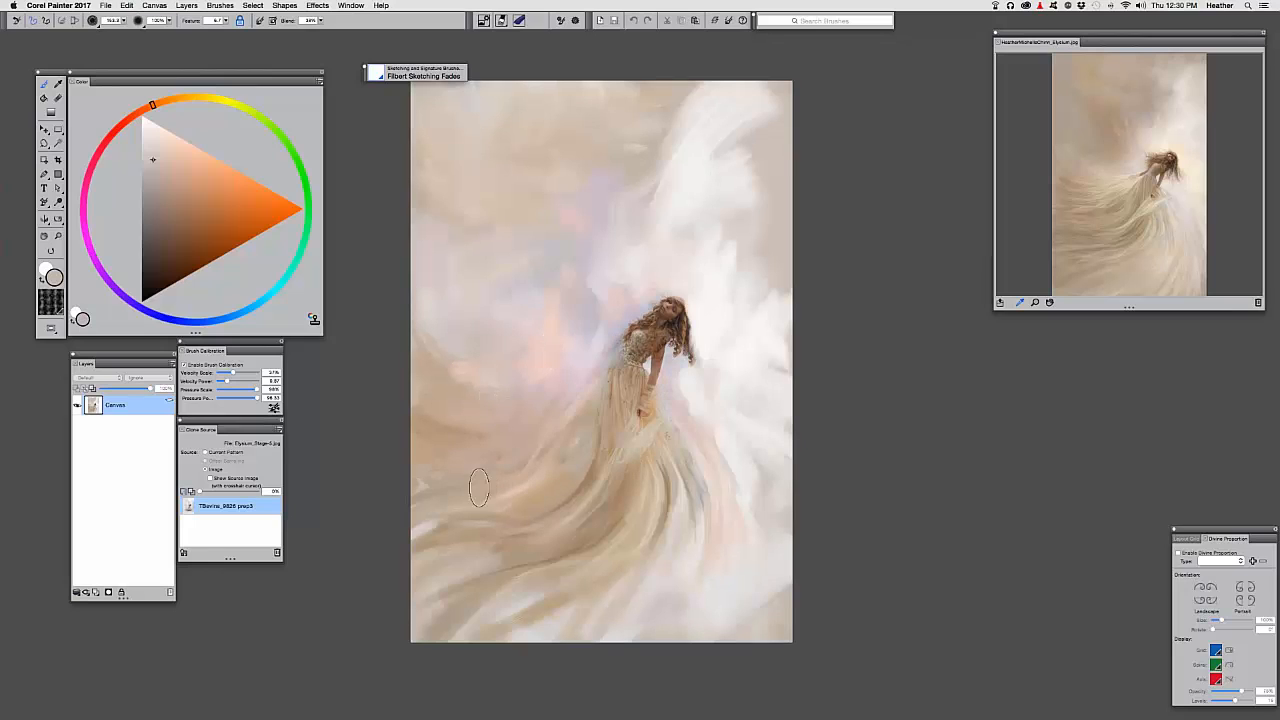
pyautogui.press('super+equal')
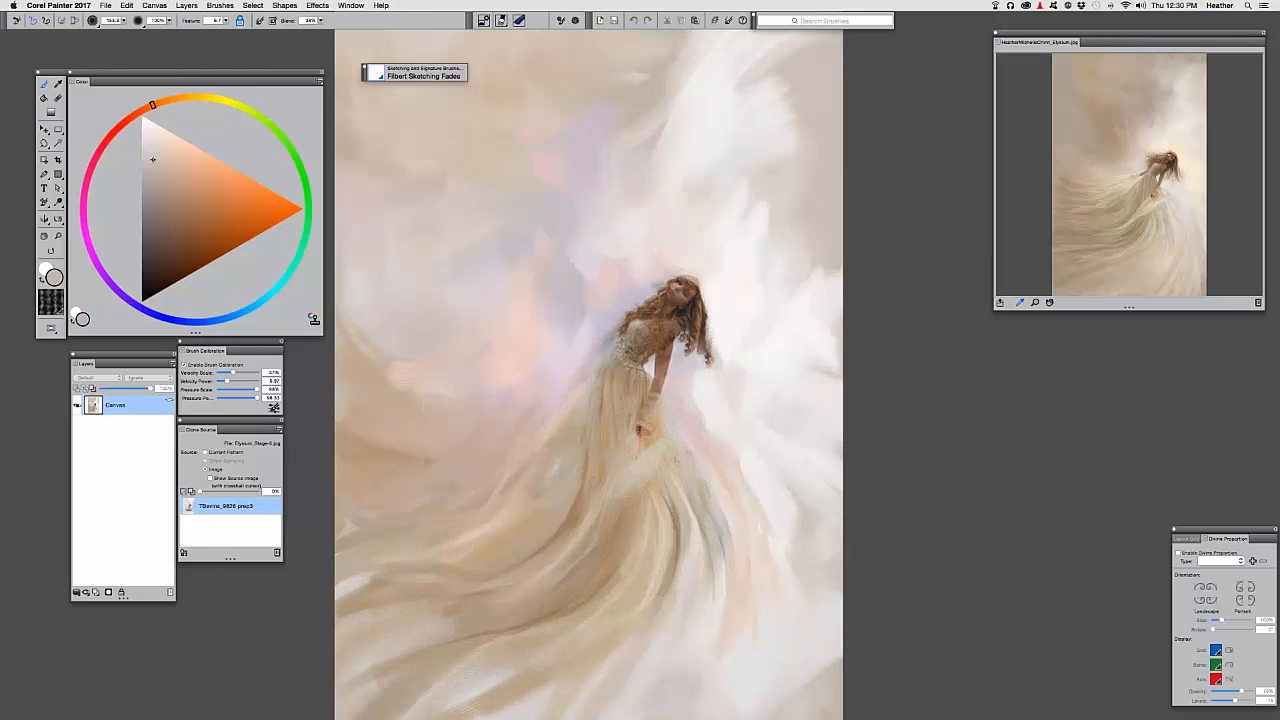
pyautogui.moveTo(537, 263); pyautogui.dragTo(505, 409)
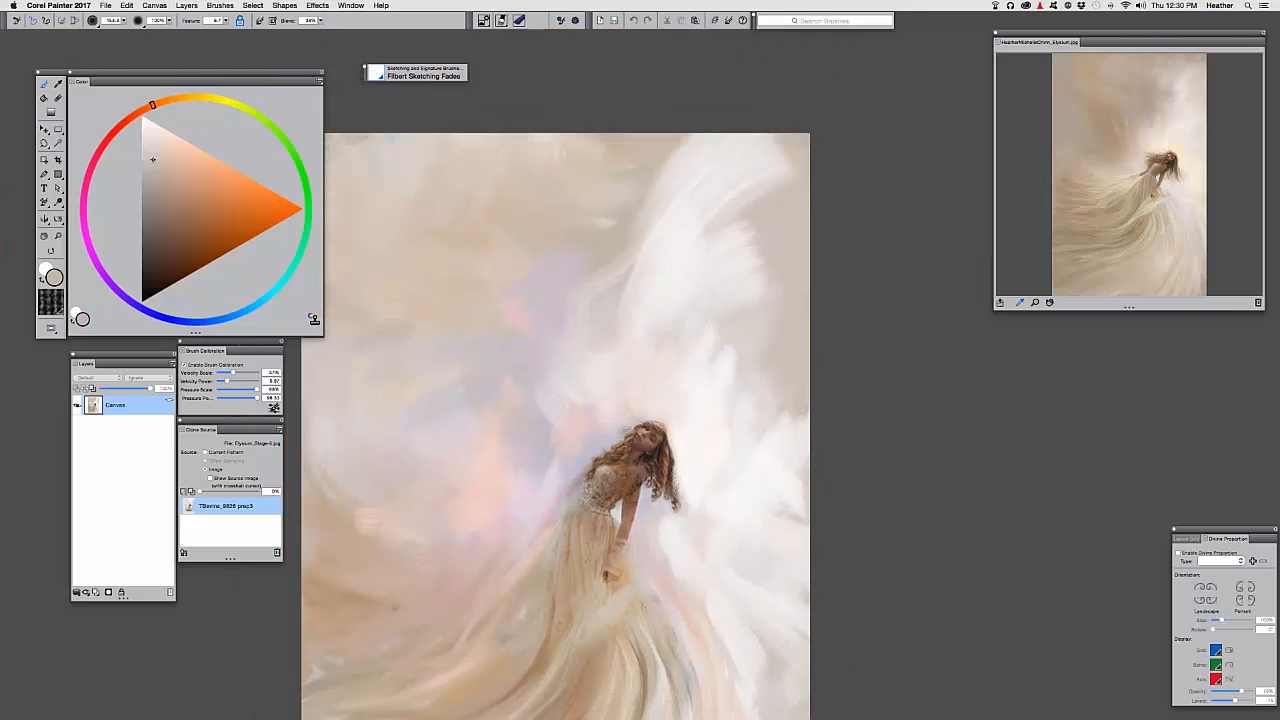
# Load the Chunky Sargent Blend brush and enlarge it to about 141
pyautogui.click(388, 80)
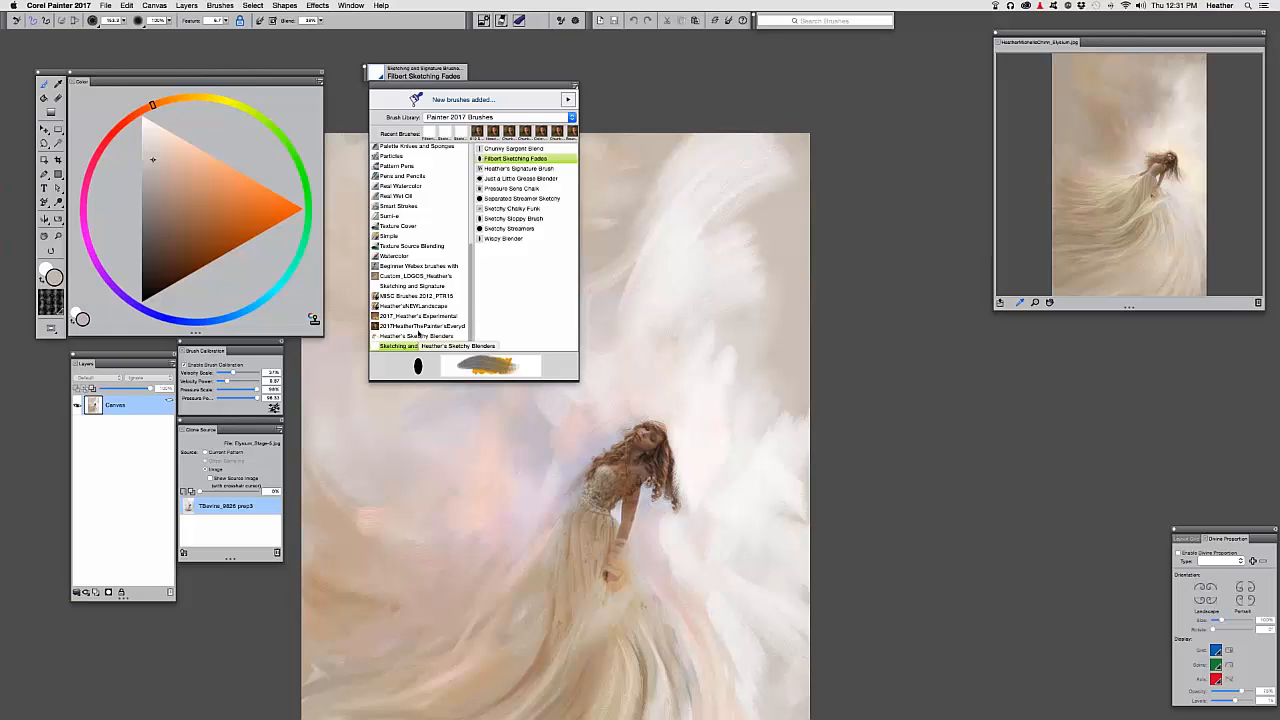
pyautogui.click(414, 326)
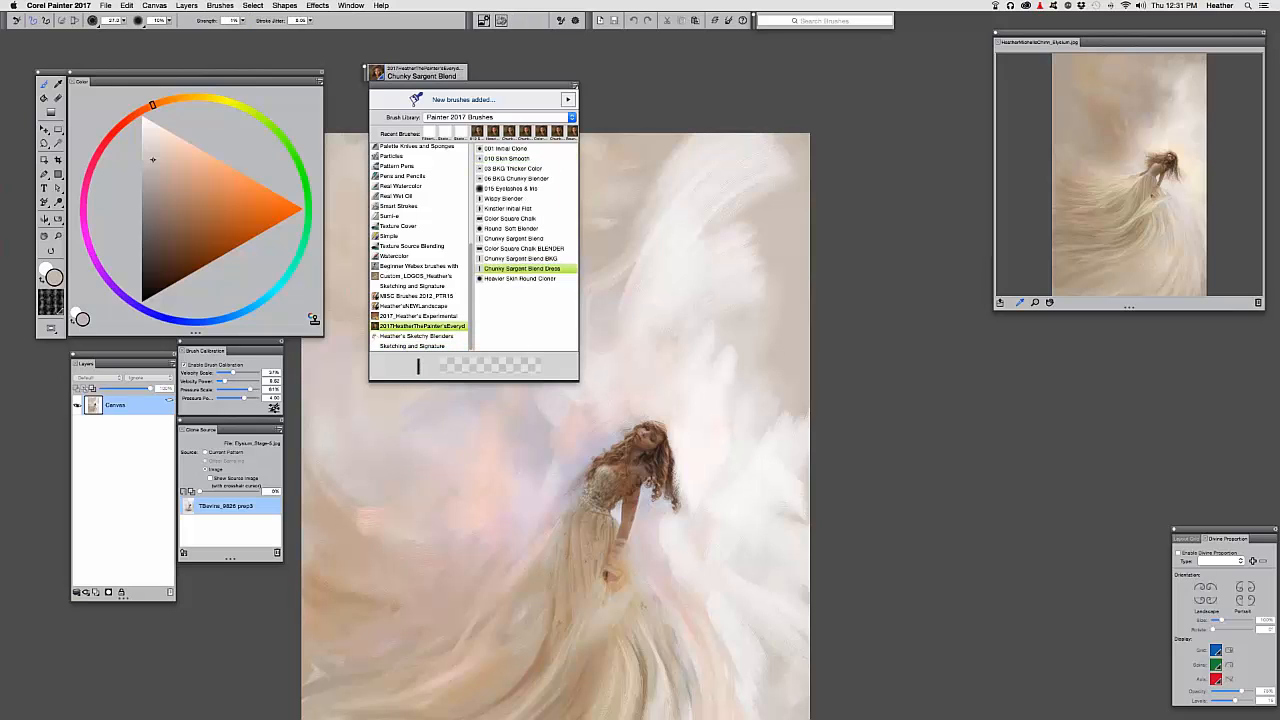
pyautogui.click(496, 240)
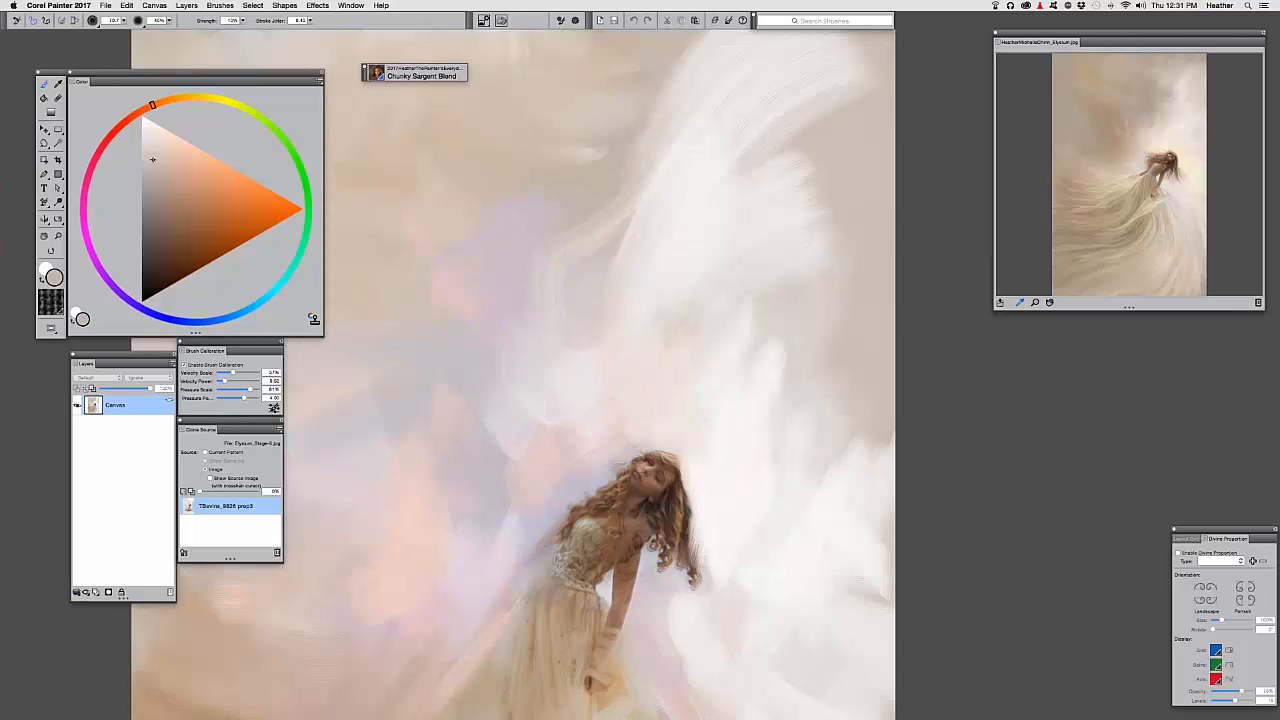
pyautogui.moveTo(622, 218); pyautogui.dragTo(595, 251)
pyautogui.moveTo(616, 278)
pyautogui.mouseDown()
pyautogui.moveTo(689, 316)
pyautogui.moveTo(668, 240)
pyautogui.moveTo(650, 232)
pyautogui.moveTo(659, 240)
pyautogui.mouseUp()
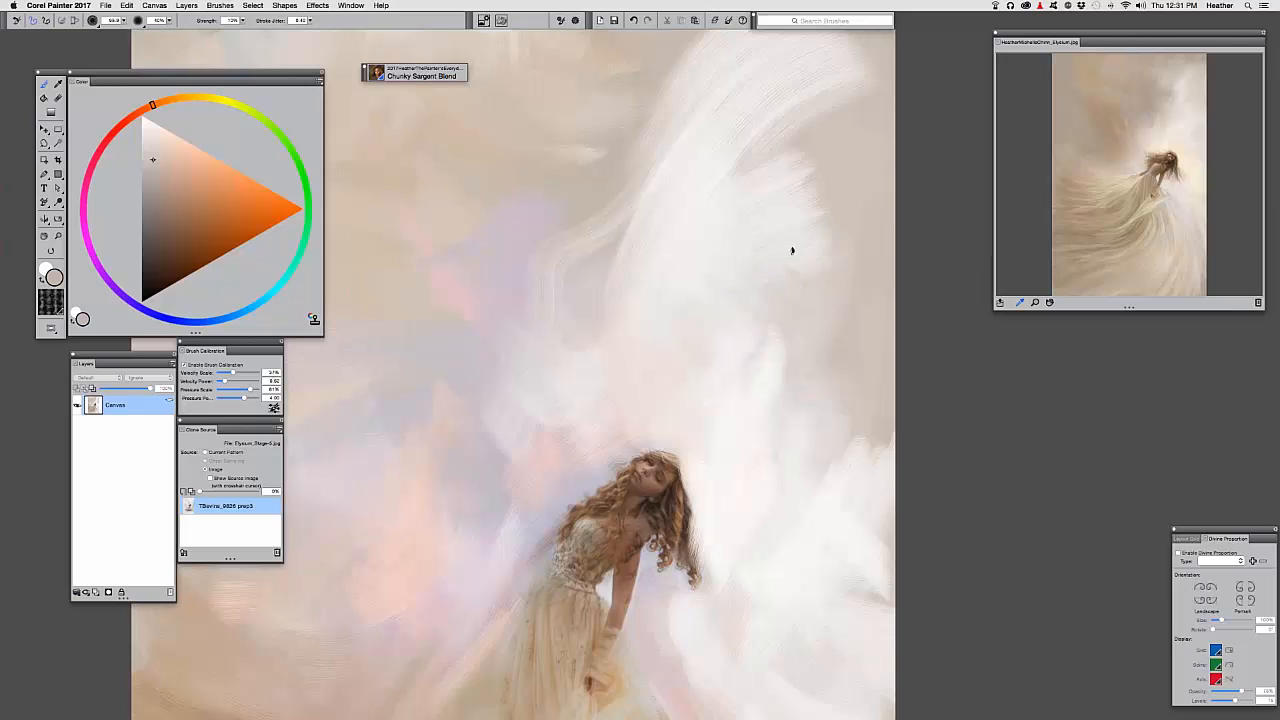
# Blend and brighten the white wing strokes and smooth the area right of the dress
pyautogui.moveTo(734, 357)
pyautogui.mouseDown()
pyautogui.moveTo(842, 349)
pyautogui.moveTo(578, 320)
pyautogui.mouseUp()
pyautogui.moveTo(656, 288)
pyautogui.mouseDown()
pyautogui.moveTo(563, 244)
pyautogui.moveTo(597, 244)
pyautogui.moveTo(532, 282)
pyautogui.moveTo(582, 215)
pyautogui.moveTo(603, 209)
pyautogui.moveTo(554, 283)
pyautogui.moveTo(704, 188)
pyautogui.moveTo(800, 173)
pyautogui.moveTo(584, 299)
pyautogui.mouseUp()
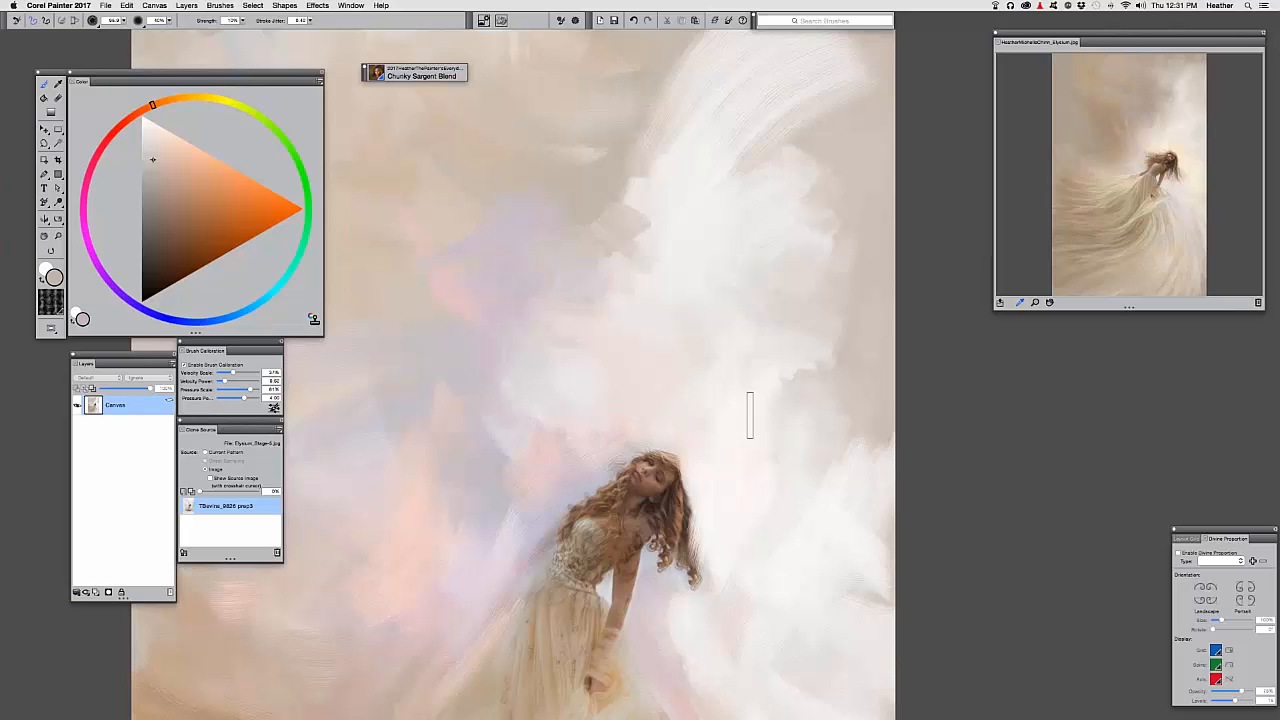
pyautogui.moveTo(700, 355); pyautogui.dragTo(808, 233)
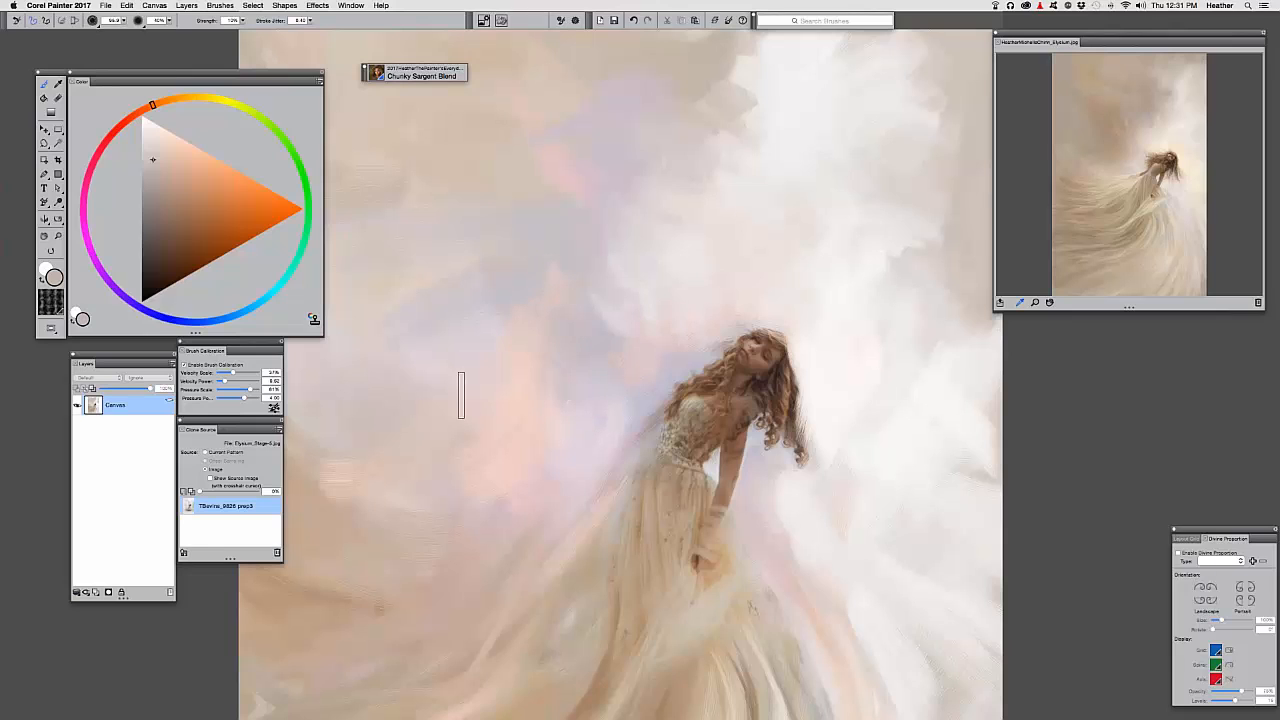
pyautogui.moveTo(572, 402)
pyautogui.mouseDown()
pyautogui.moveTo(586, 340)
pyautogui.moveTo(629, 276)
pyautogui.mouseUp()
pyautogui.moveTo(841, 405); pyautogui.dragTo(905, 492)
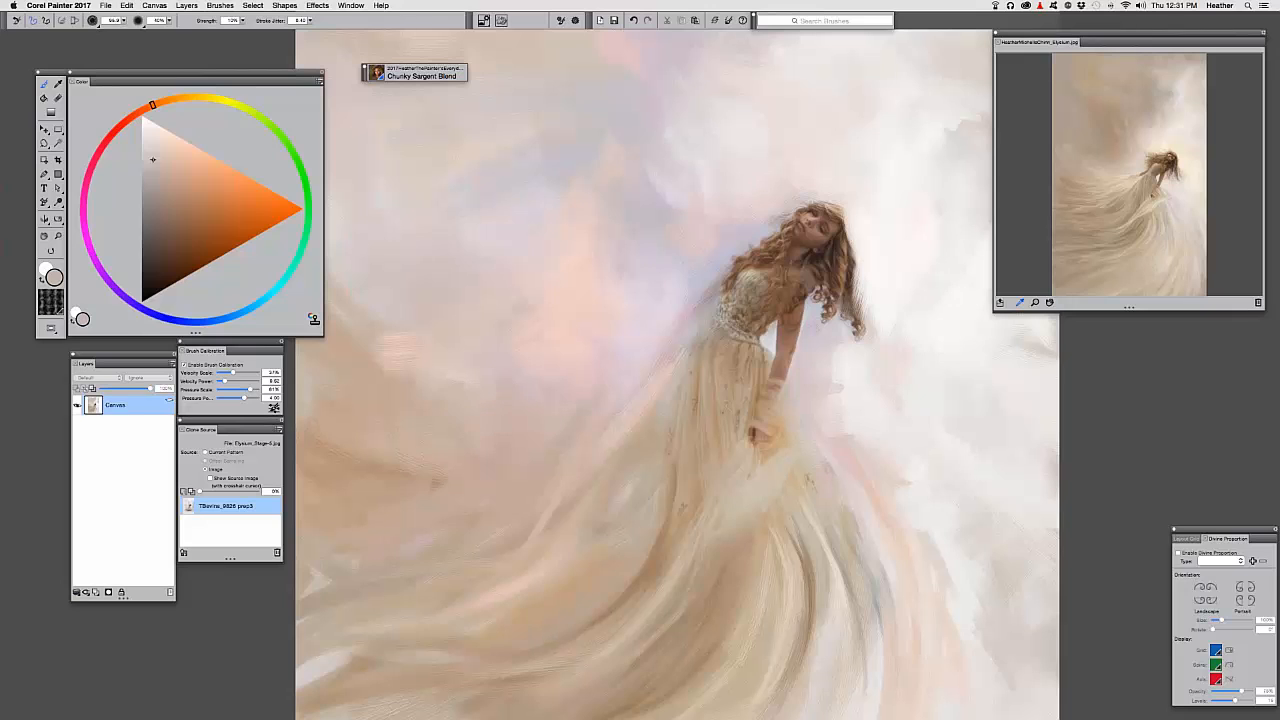
pyautogui.moveTo(486, 334); pyautogui.dragTo(401, 464)
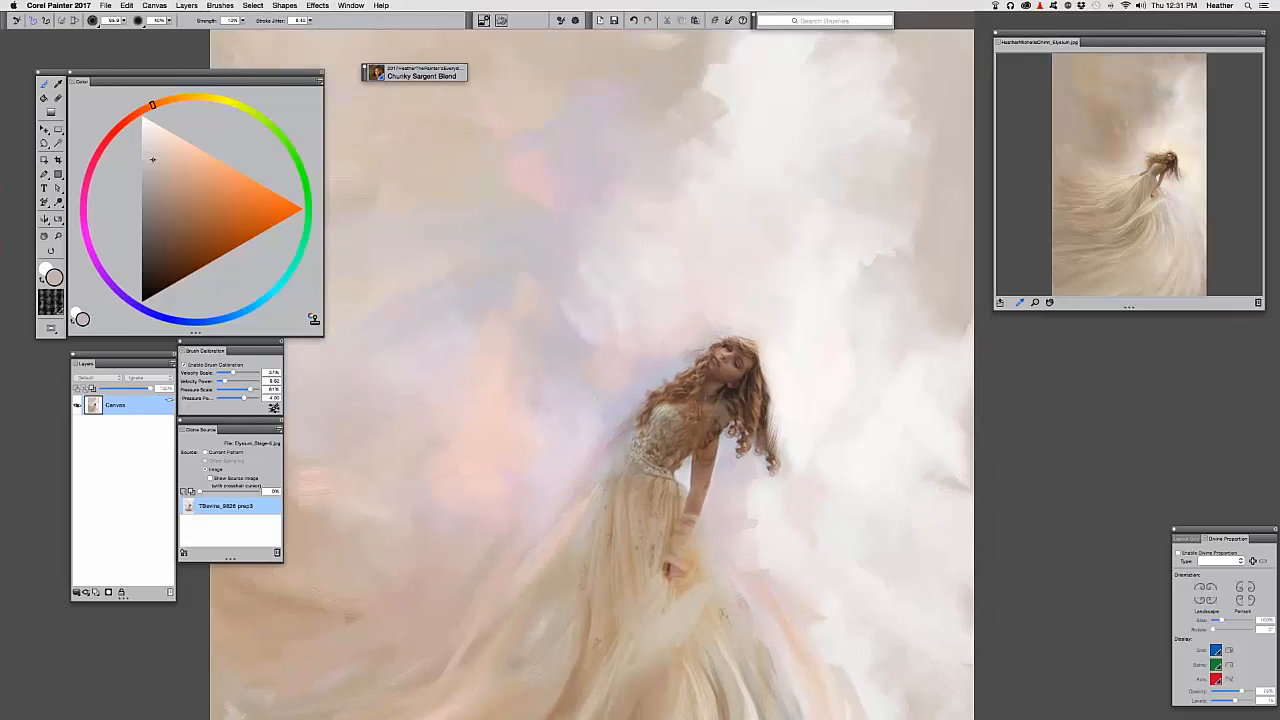
pyautogui.moveTo(577, 132); pyautogui.dragTo(596, 274)
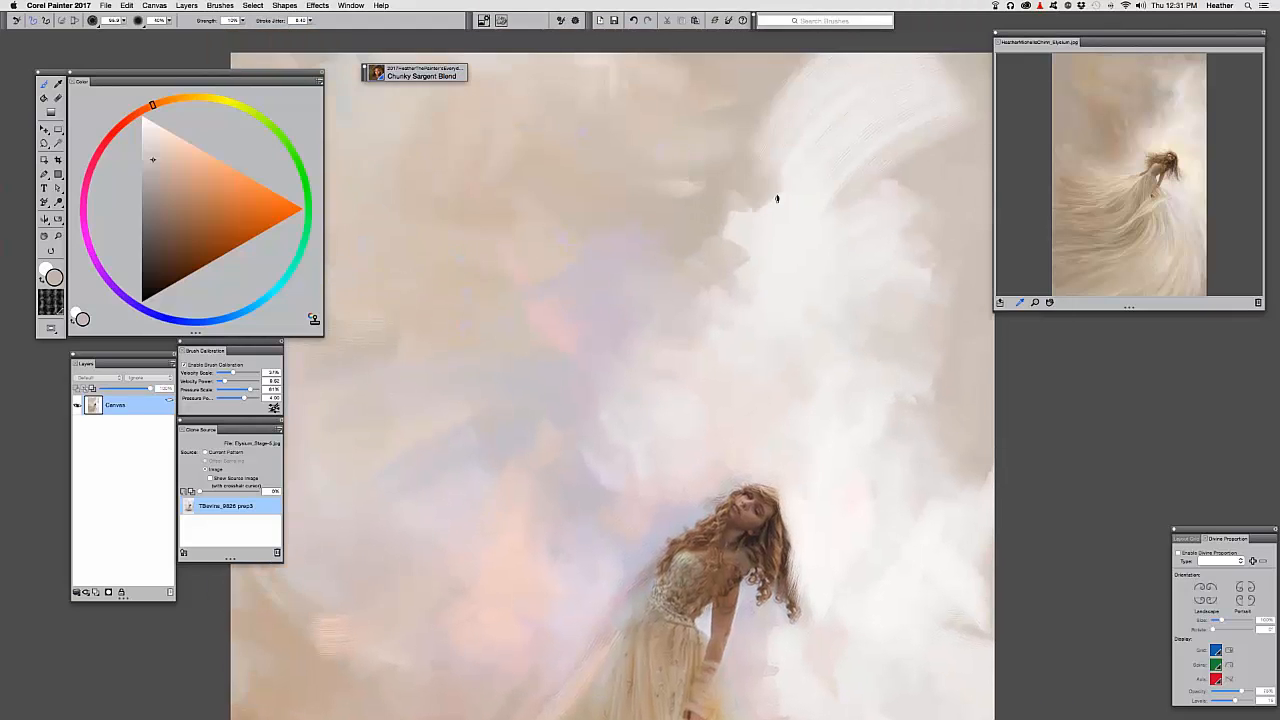
pyautogui.moveTo(711, 241); pyautogui.dragTo(639, 359)
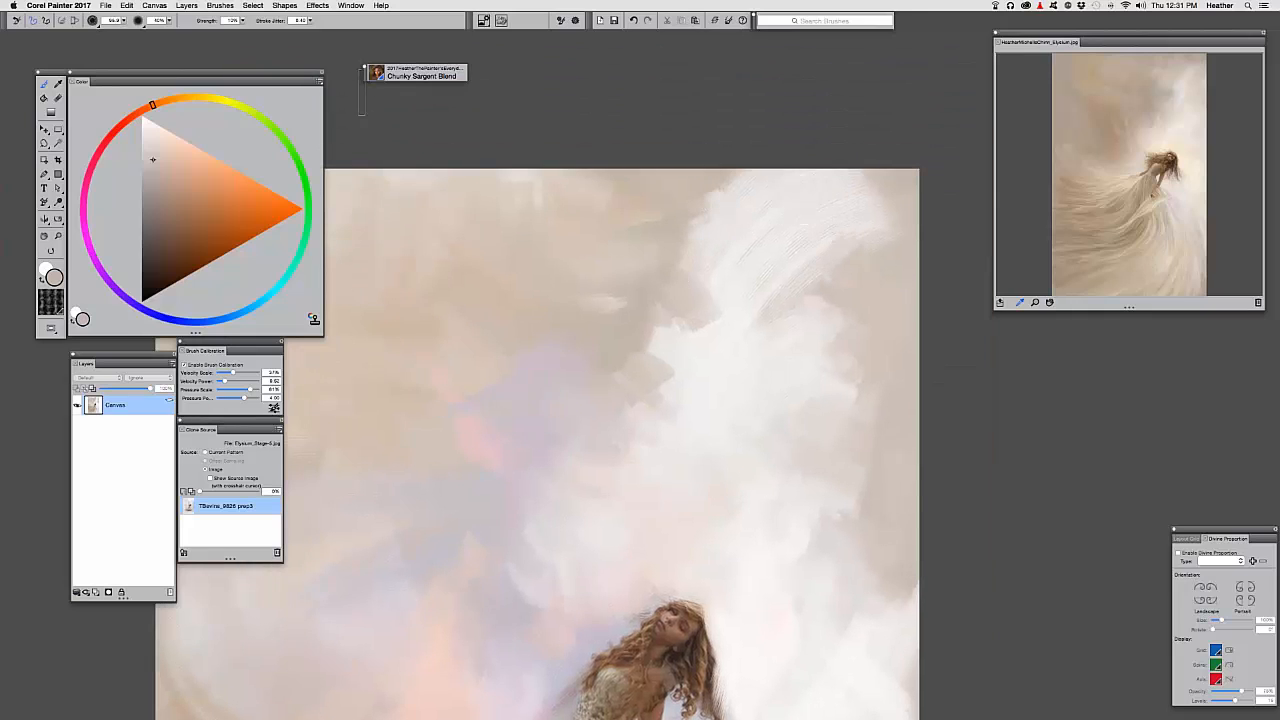
# Switch to the 06 BKG Chunky Blender, enlarge it to about 155, and zoom onto the clouds
pyautogui.click(376, 78)
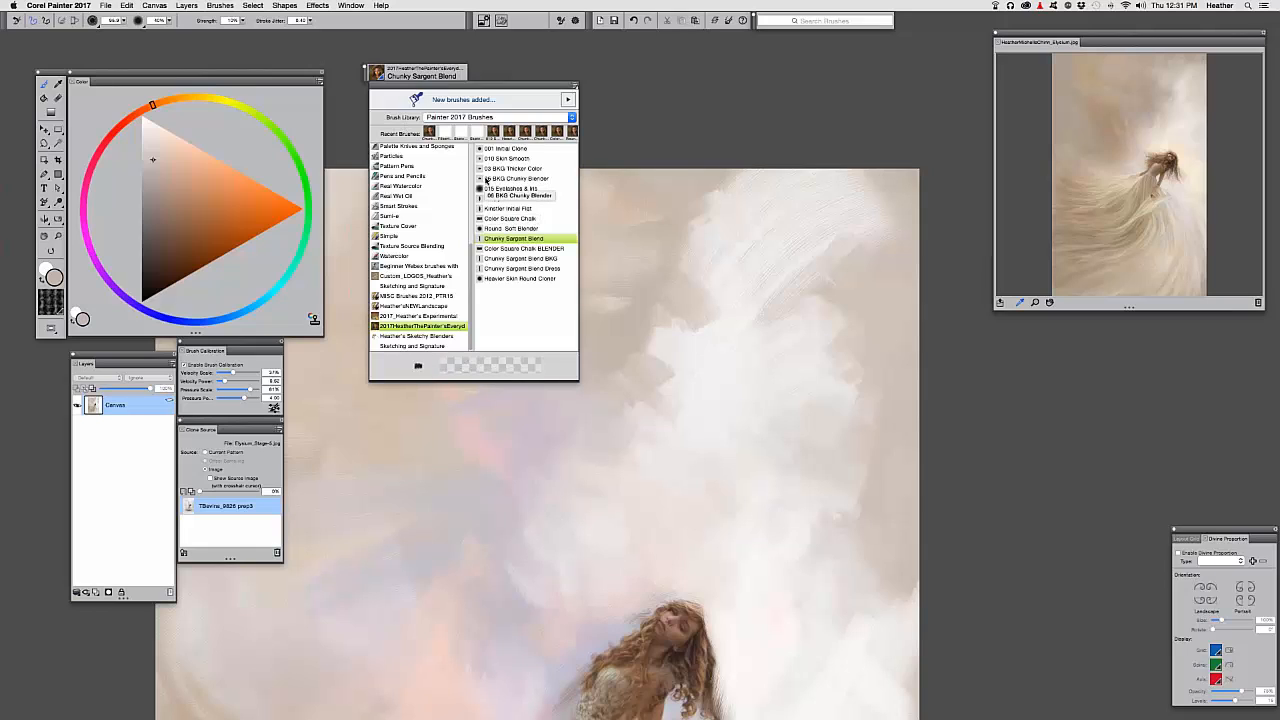
pyautogui.click(515, 178)
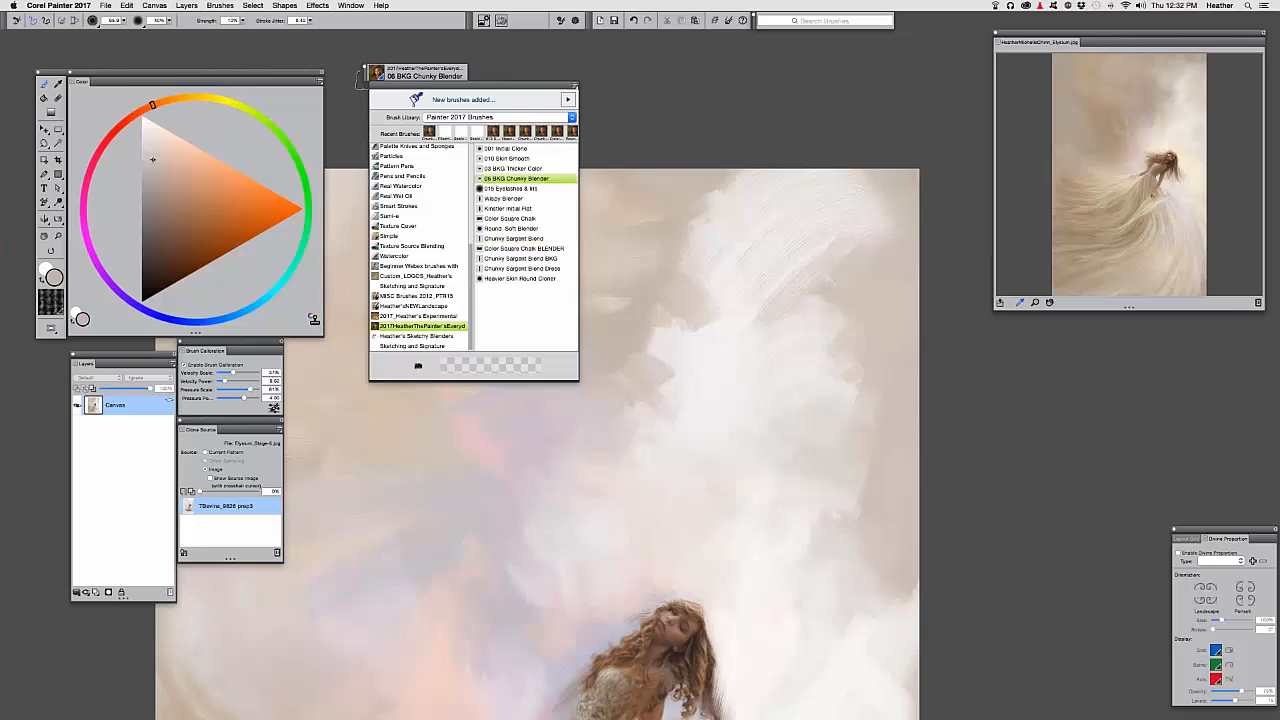
pyautogui.moveTo(606, 229); pyautogui.dragTo(615, 238)
pyautogui.moveTo(727, 281); pyautogui.dragTo(576, 324)
pyautogui.press('super+=')
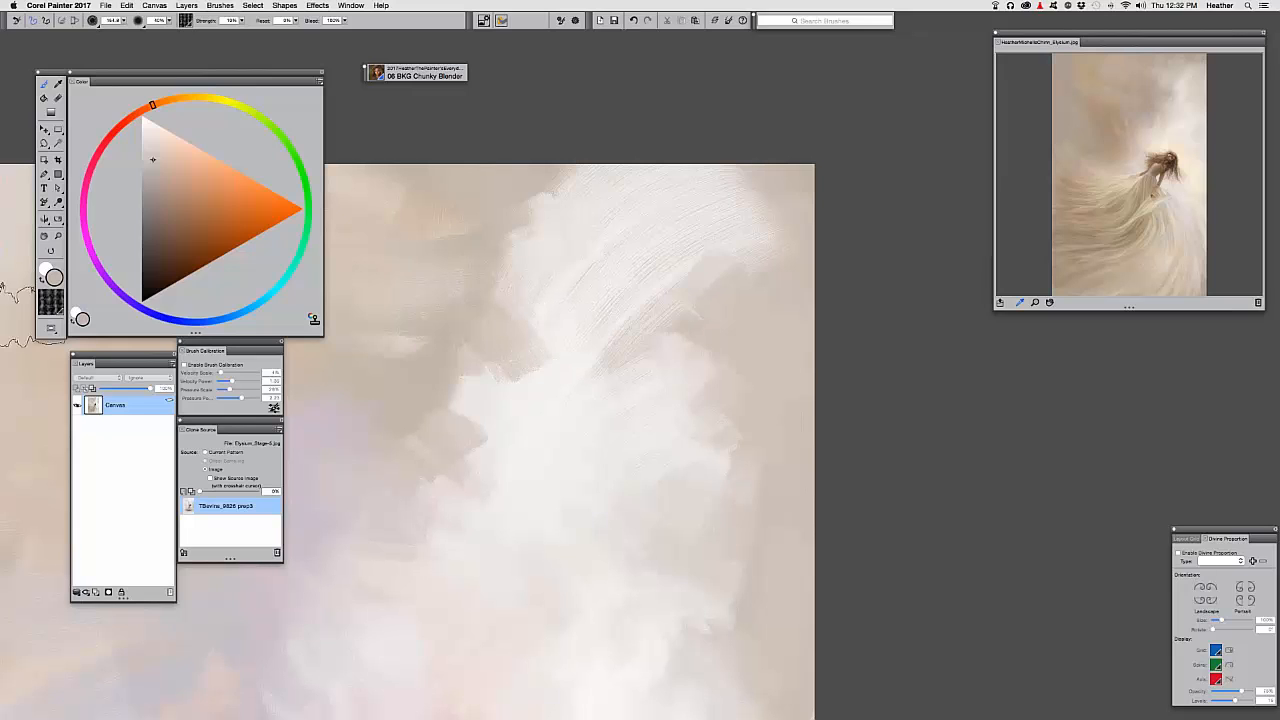
# Smooth the rough cloud edge, scratchy streaks and dark notch in the upper sky
pyautogui.click(51, 300)
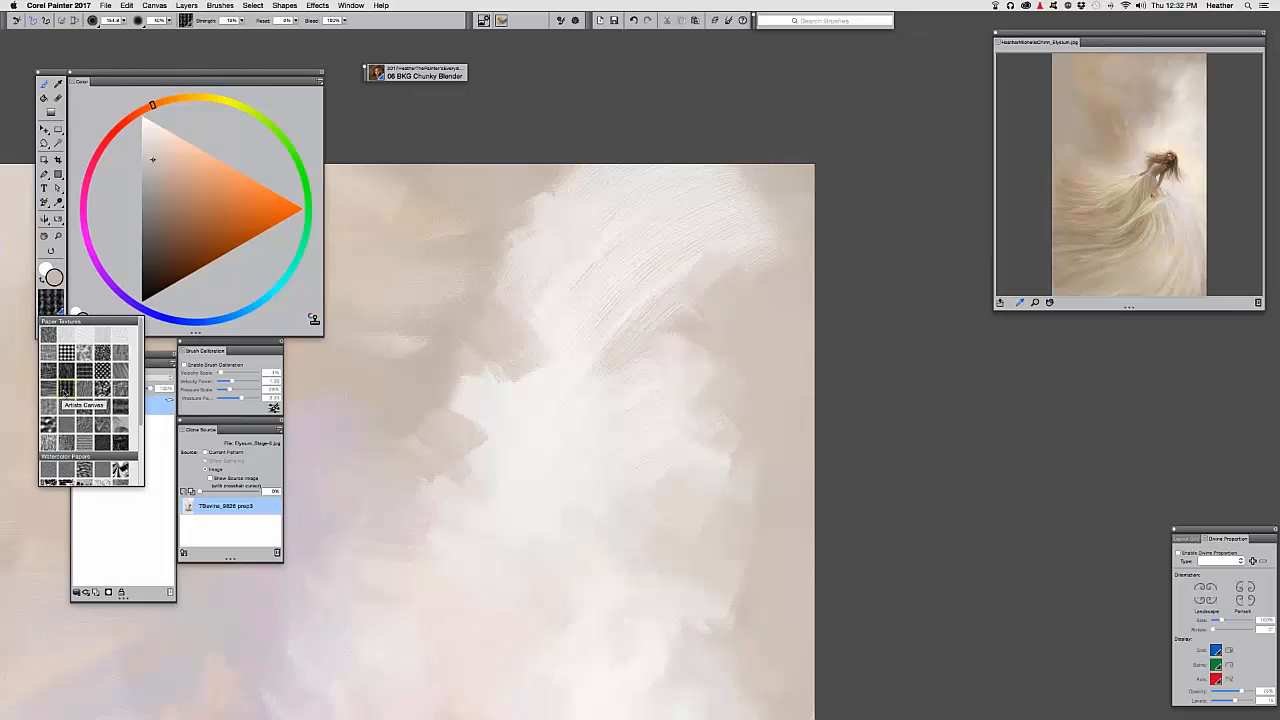
pyautogui.click(640, 288)
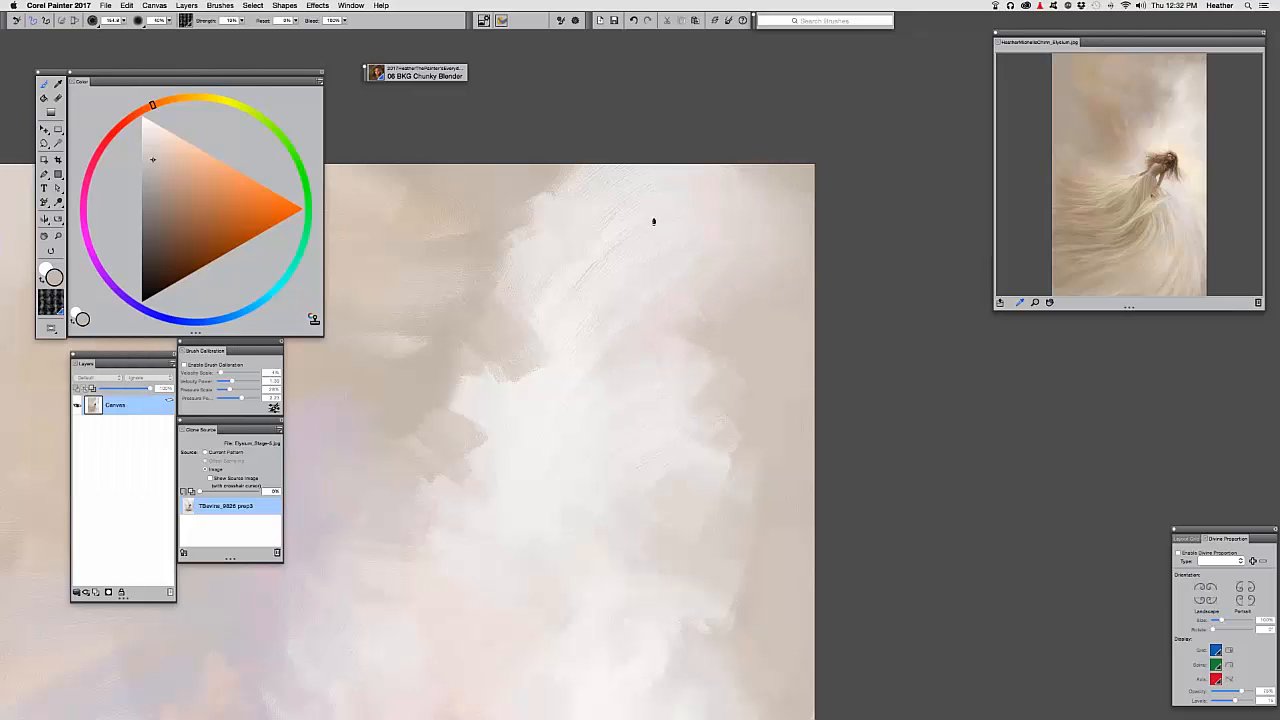
pyautogui.moveTo(601, 244)
pyautogui.mouseDown()
pyautogui.moveTo(548, 182)
pyautogui.moveTo(440, 184)
pyautogui.moveTo(430, 198)
pyautogui.moveTo(455, 171)
pyautogui.mouseUp()
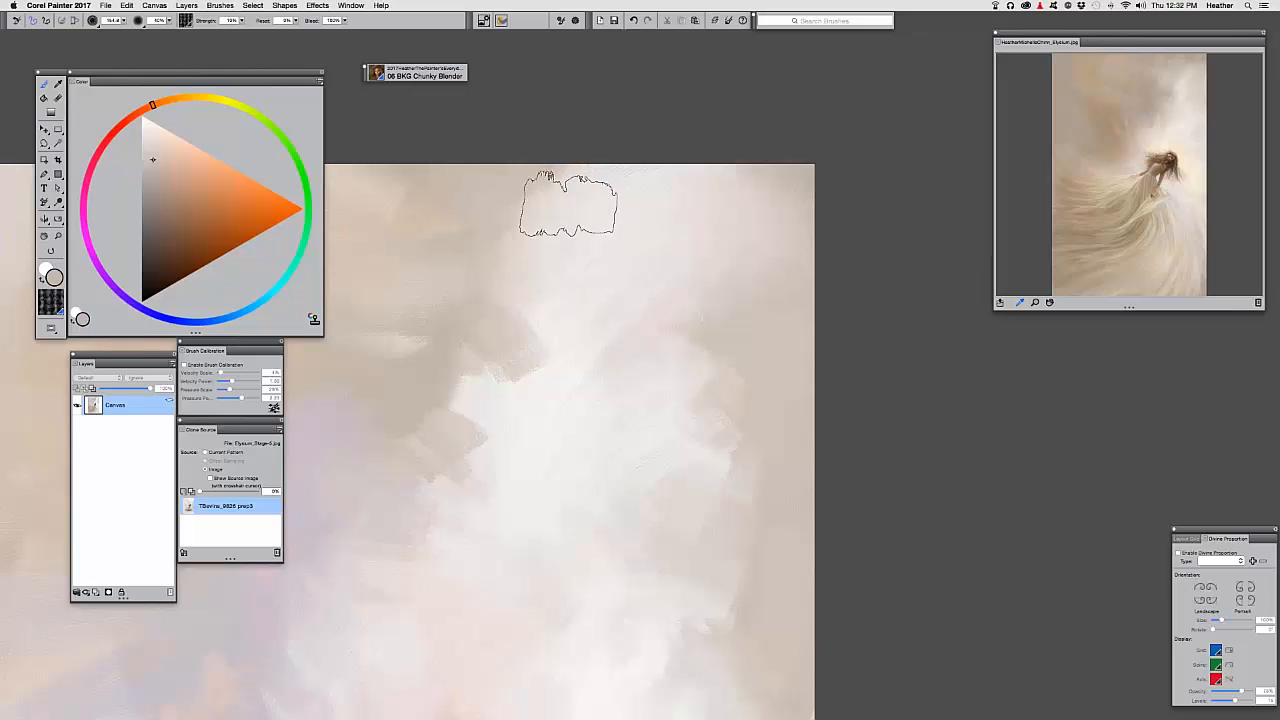
pyautogui.moveTo(569, 204); pyautogui.dragTo(616, 179)
pyautogui.moveTo(530, 376); pyautogui.dragTo(502, 308)
pyautogui.moveTo(604, 237); pyautogui.dragTo(676, 125)
pyautogui.moveTo(528, 262); pyautogui.dragTo(557, 385)
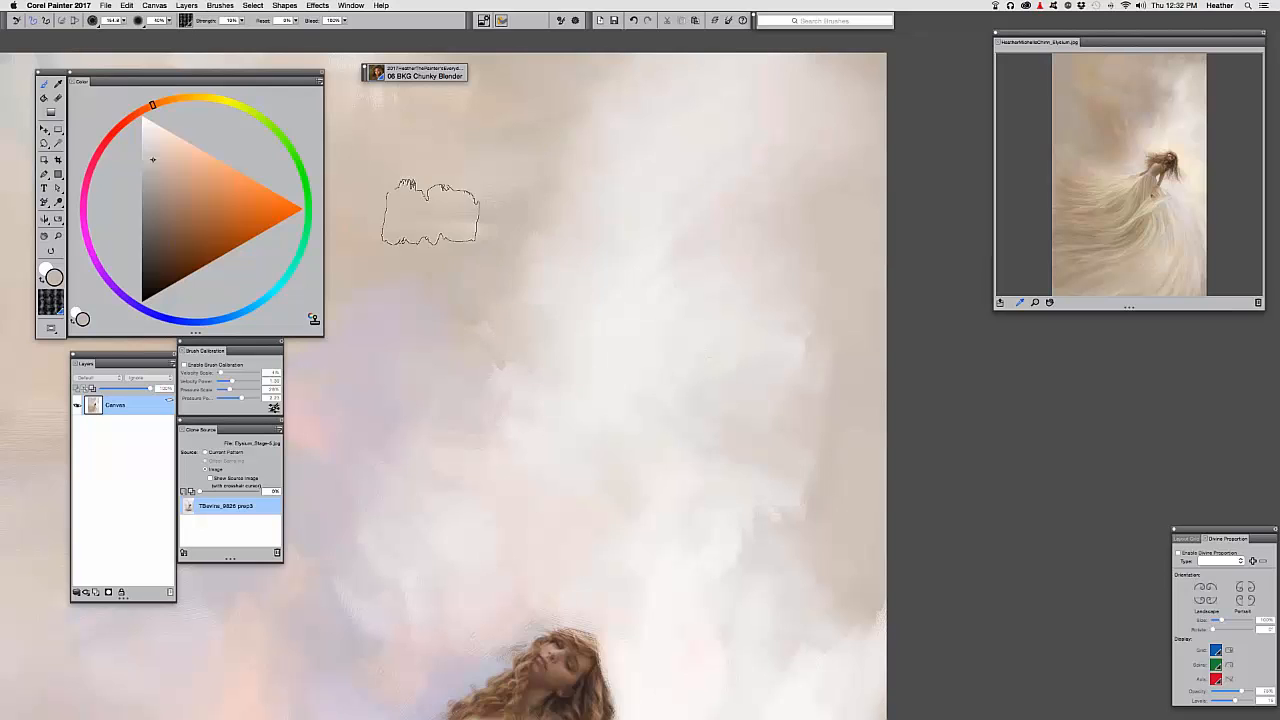
pyautogui.moveTo(533, 198); pyautogui.dragTo(600, 257)
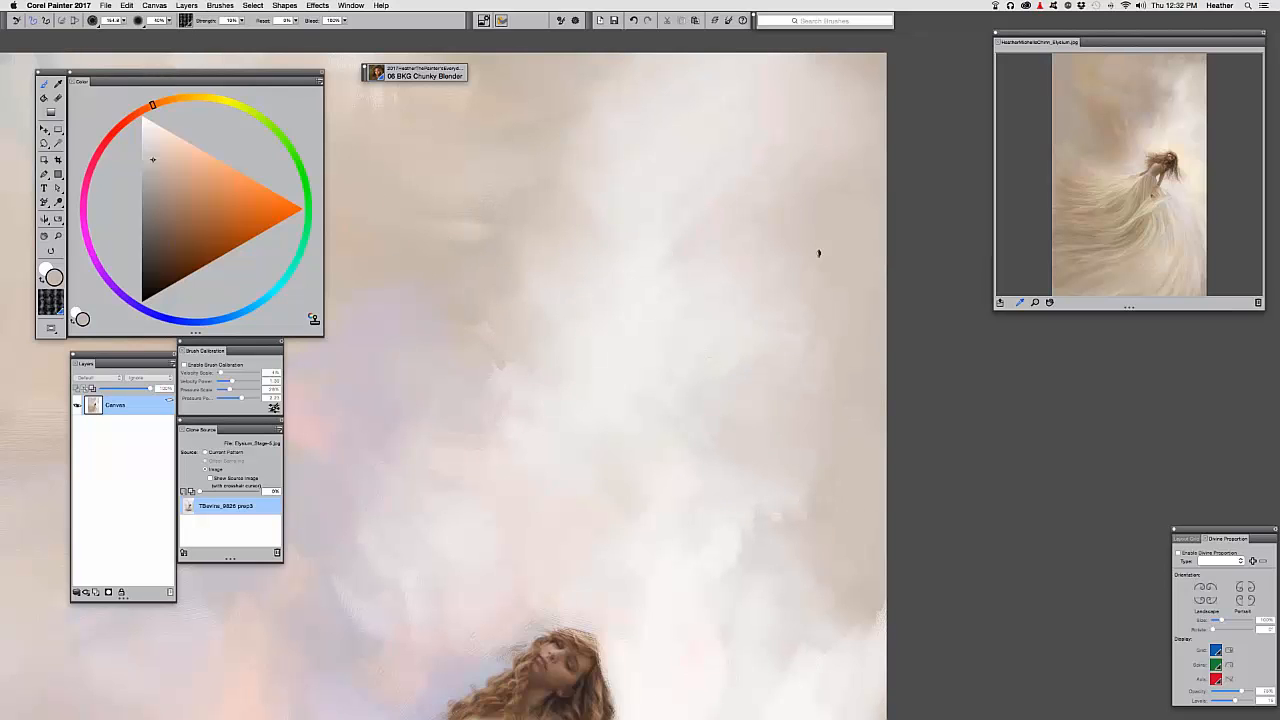
pyautogui.moveTo(534, 356); pyautogui.dragTo(546, 395)
pyautogui.press('super+minus')
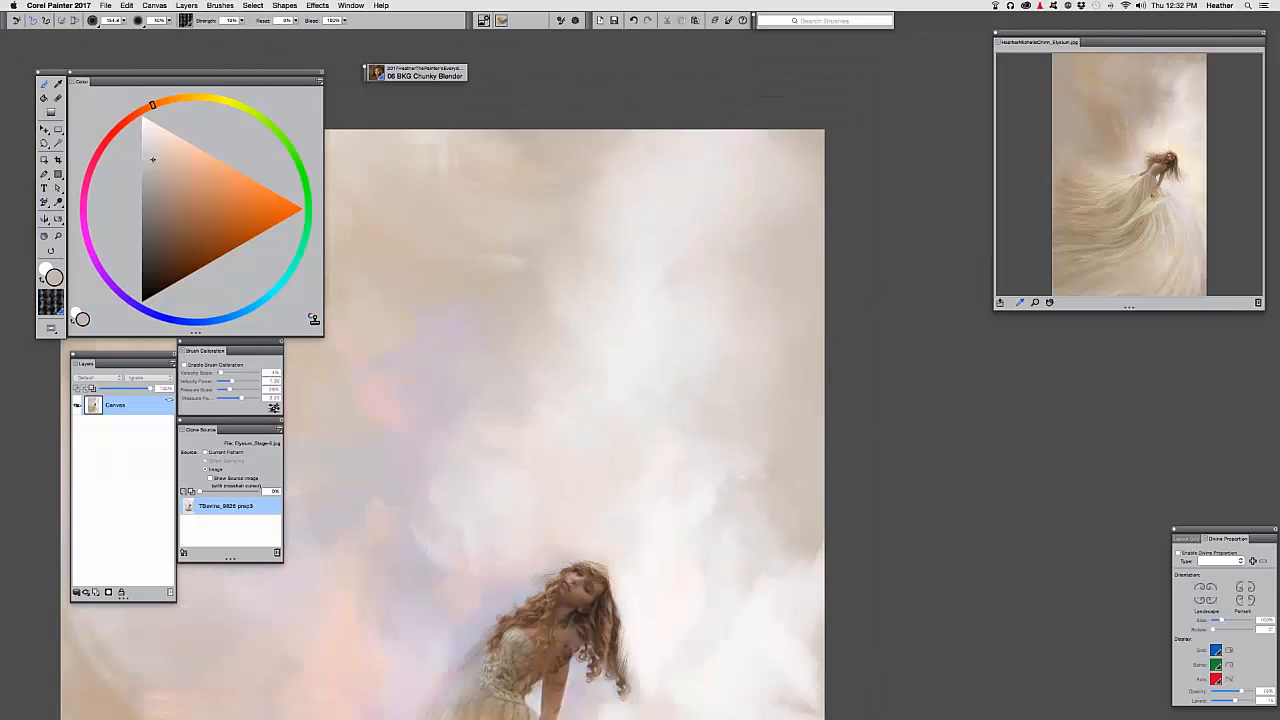
pyautogui.moveTo(657, 271); pyautogui.dragTo(726, 303)
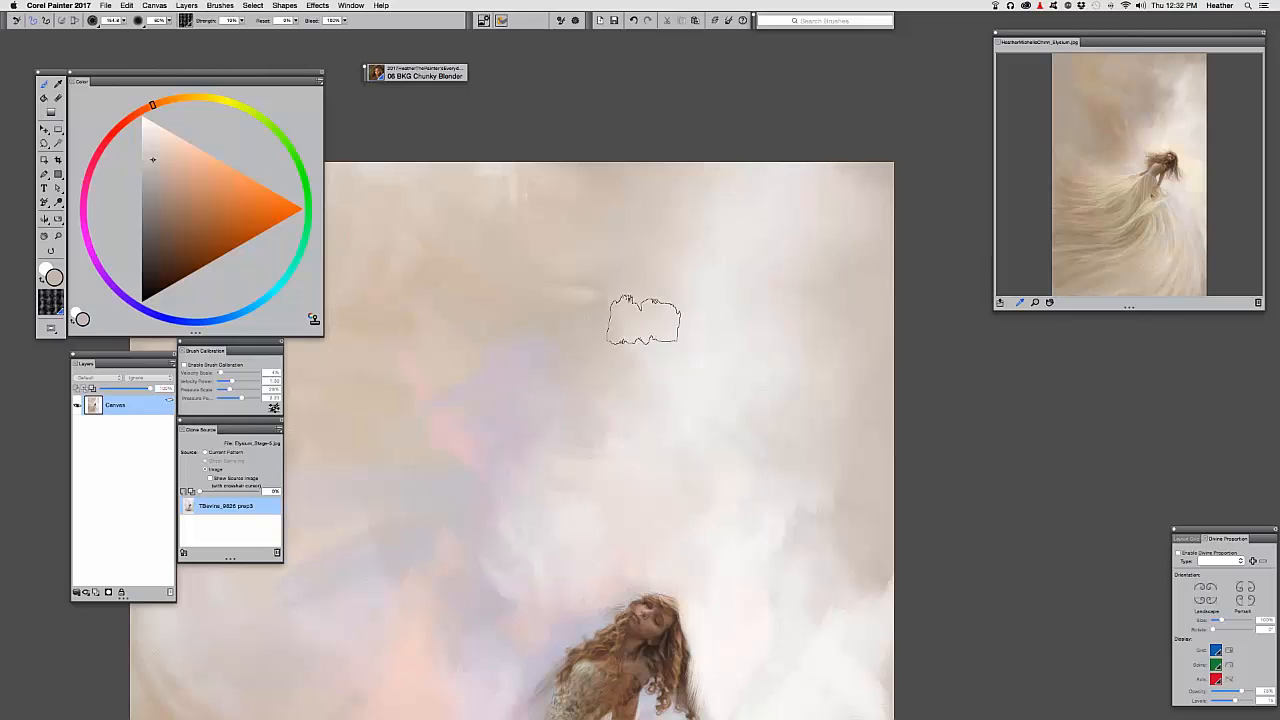
pyautogui.press('super+minus')
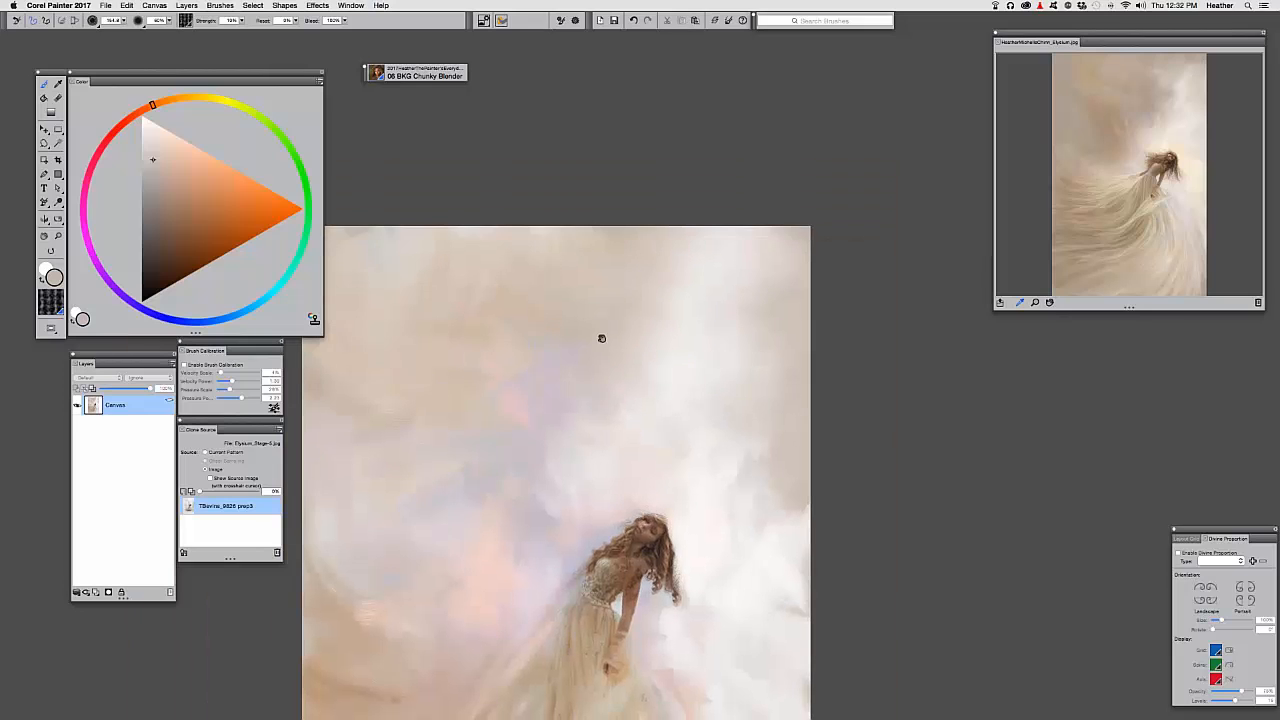
# Recentre the painting and zoom in to inspect the girl's face and bodice
pyautogui.moveTo(601, 338)
pyautogui.mouseDown()
pyautogui.moveTo(635, 289)
pyautogui.moveTo(700, 247)
pyautogui.mouseUp()
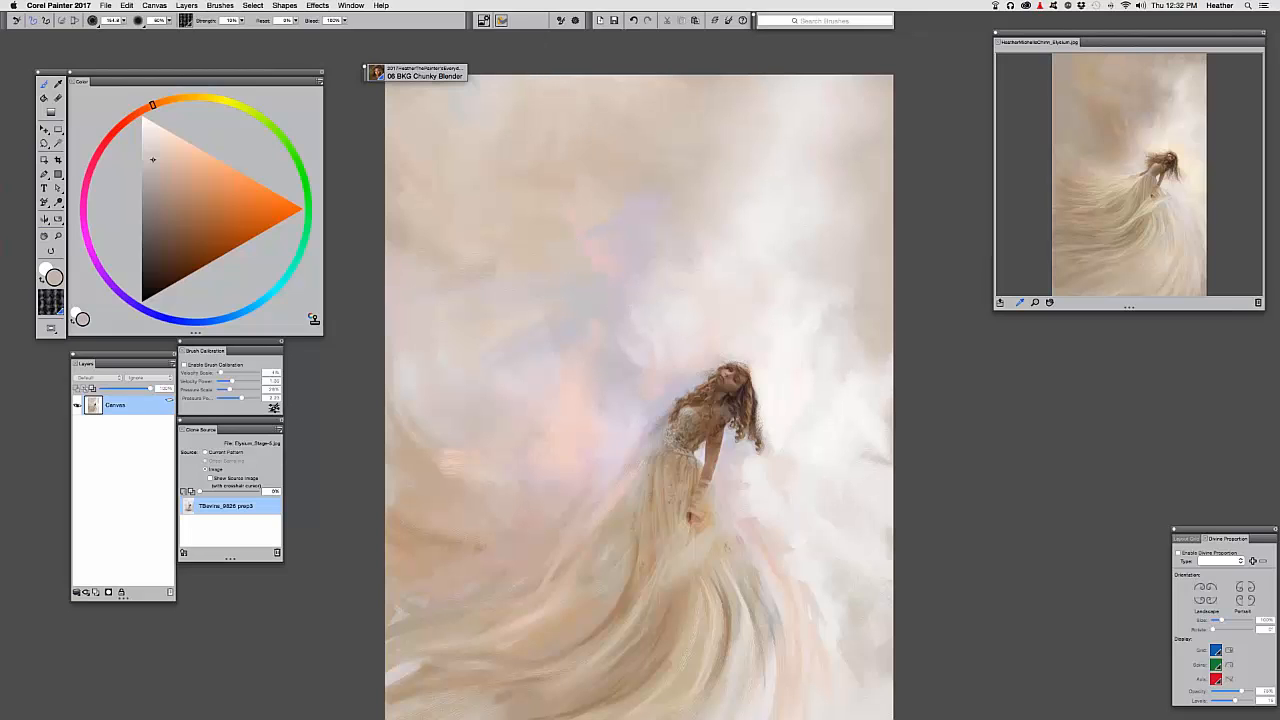
pyautogui.moveTo(631, 294); pyautogui.dragTo(659, 209)
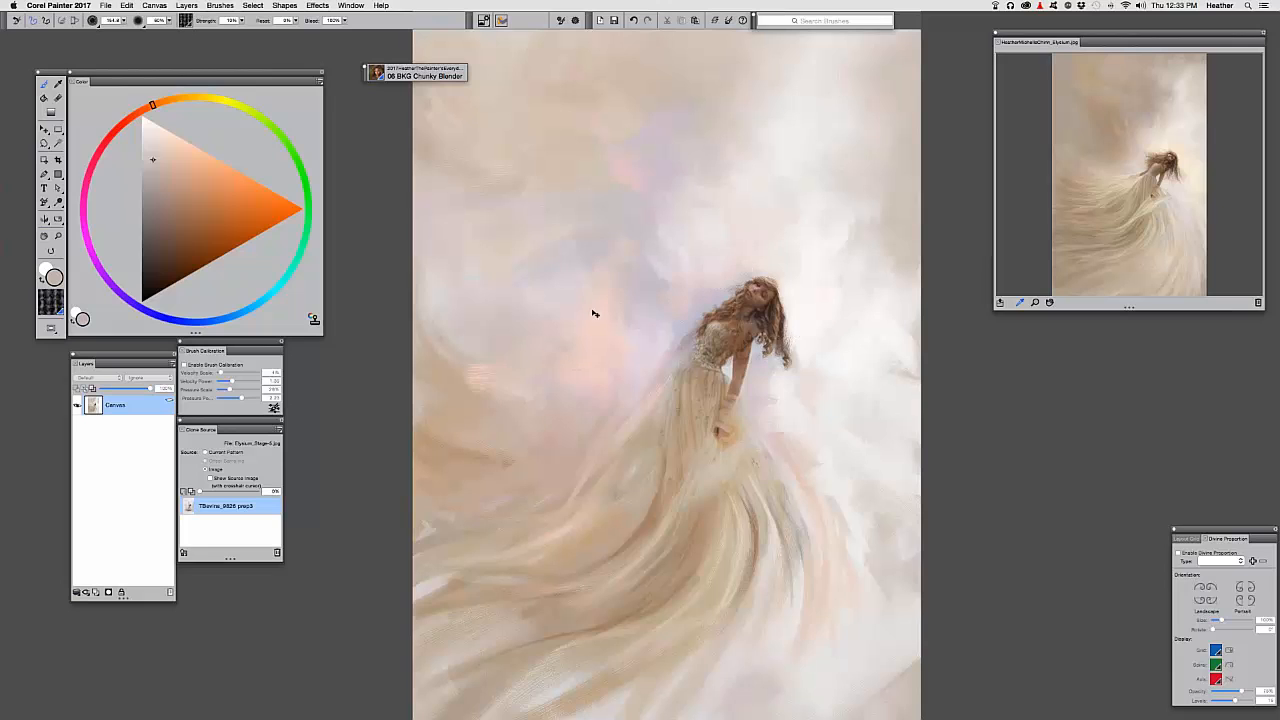
pyautogui.moveTo(538, 422)
pyautogui.mouseDown()
pyautogui.moveTo(541, 297)
pyautogui.moveTo(532, 406)
pyautogui.mouseUp()
pyautogui.press('super+plus')
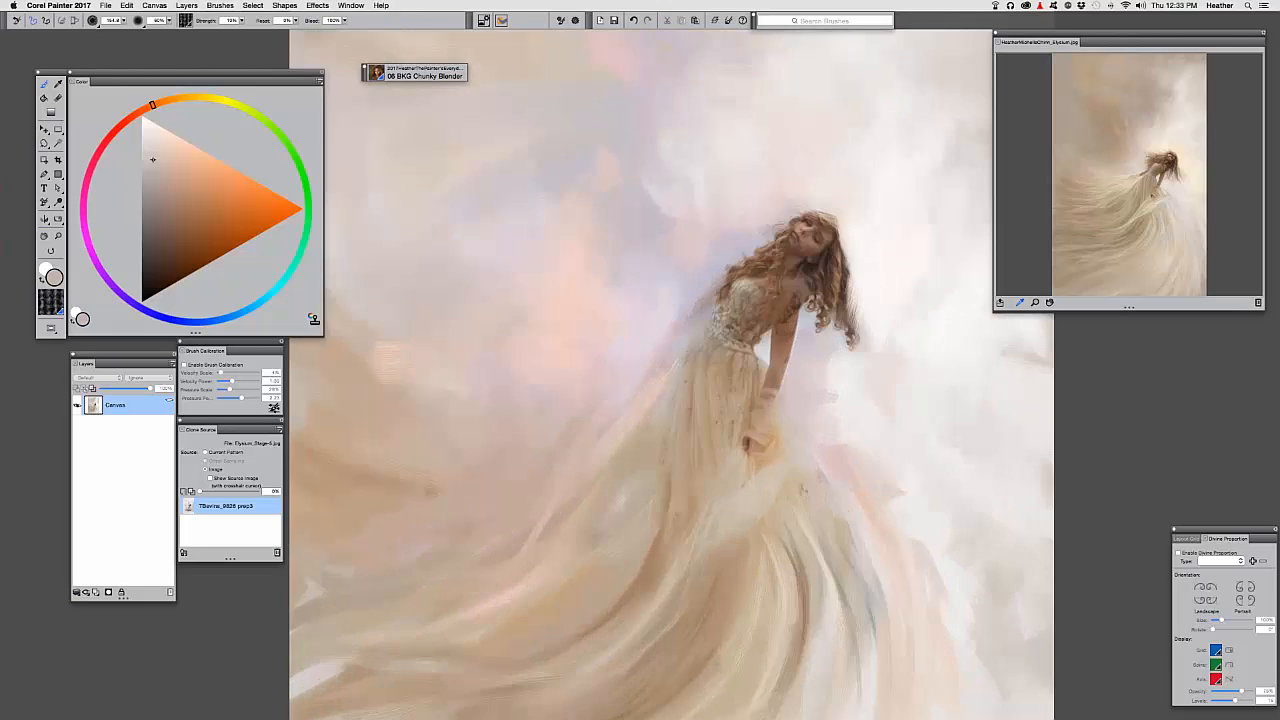
pyautogui.press('super+plus')
pyautogui.moveTo(534, 317)
pyautogui.mouseDown()
pyautogui.moveTo(491, 317)
pyautogui.moveTo(458, 379)
pyautogui.mouseUp()
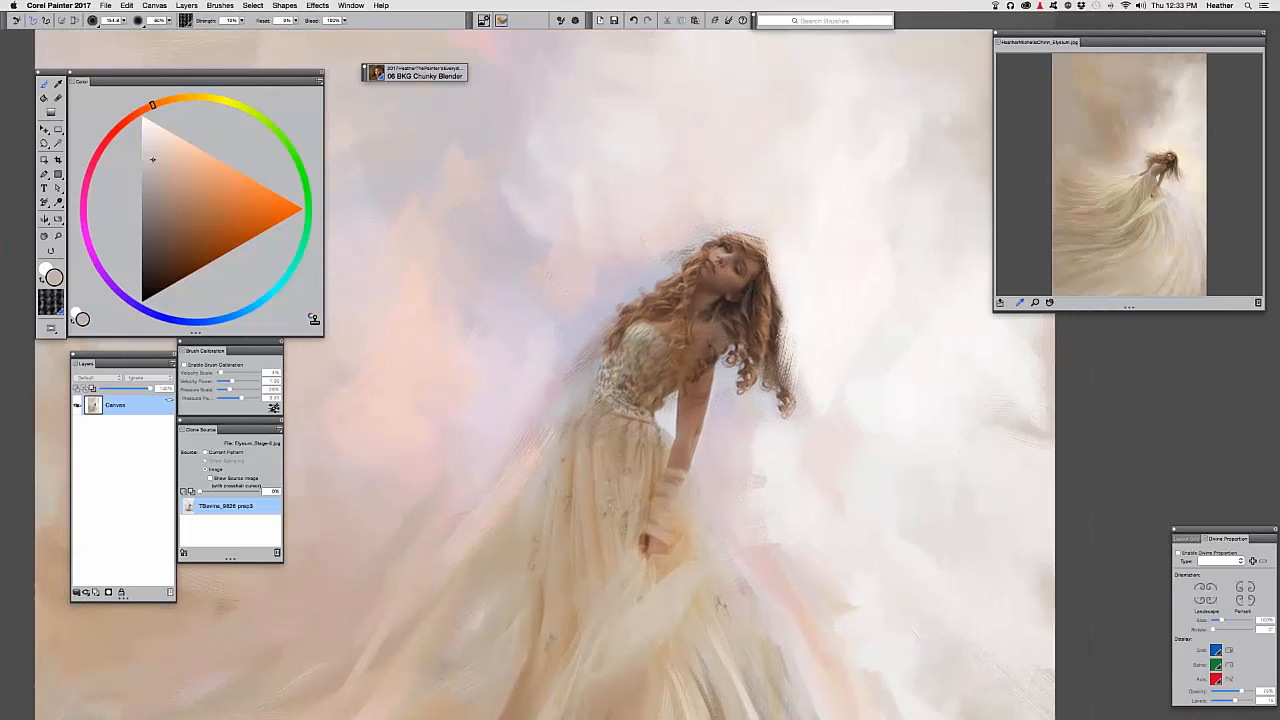
pyautogui.press('super+plus')
pyautogui.moveTo(496, 305); pyautogui.dragTo(471, 317)
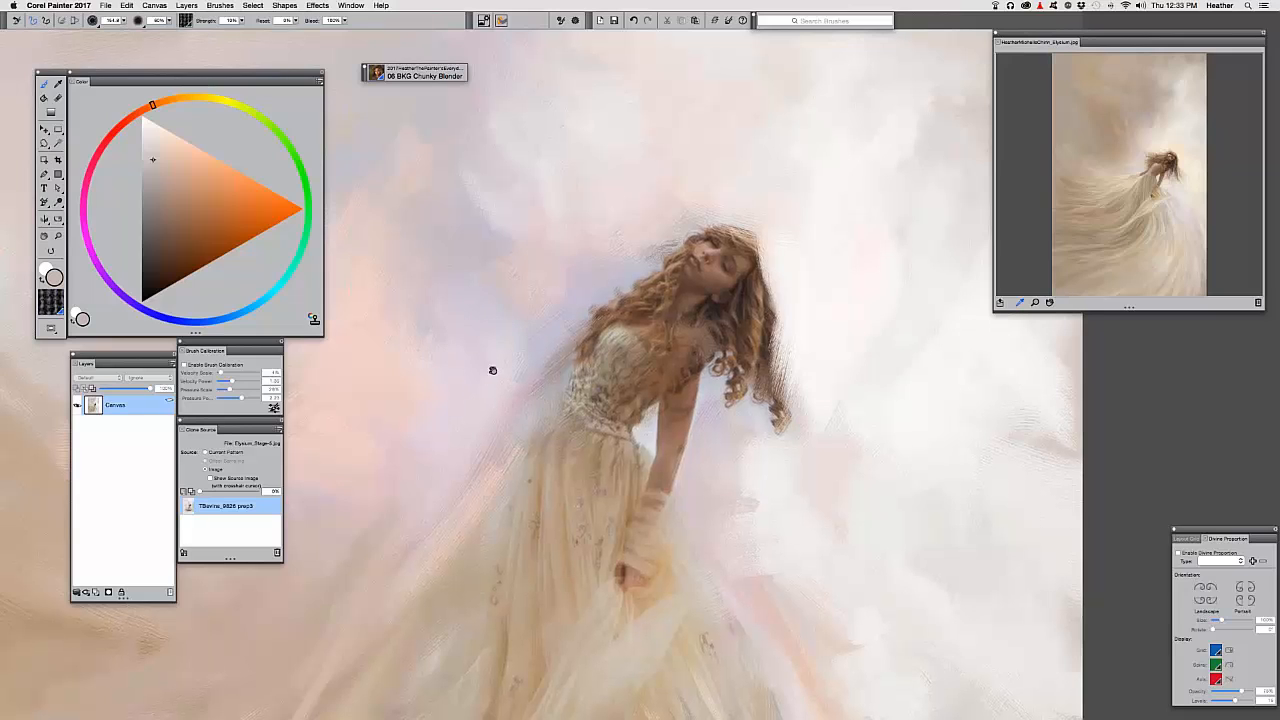
pyautogui.moveTo(491, 369); pyautogui.dragTo(519, 335)
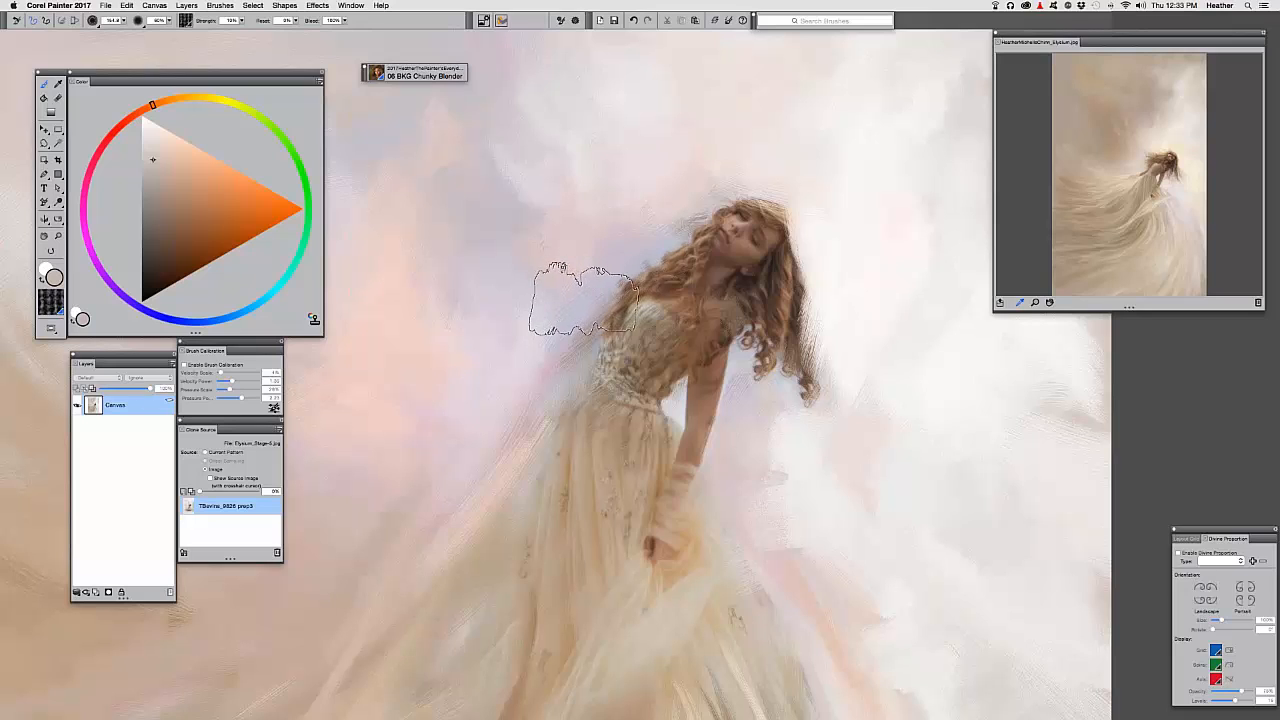
# Zoom back out to the whole painting and bring up the Open dialog
pyautogui.press('super+minus')
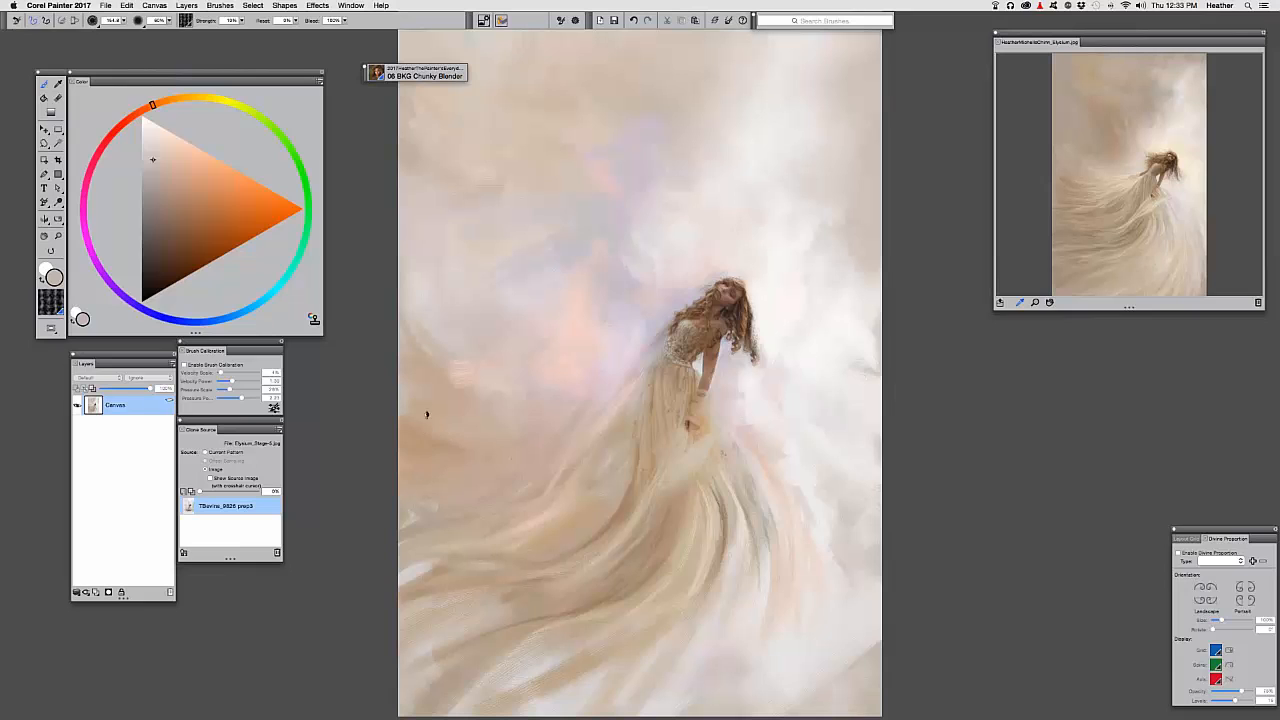
pyautogui.moveTo(517, 353); pyautogui.dragTo(548, 195)
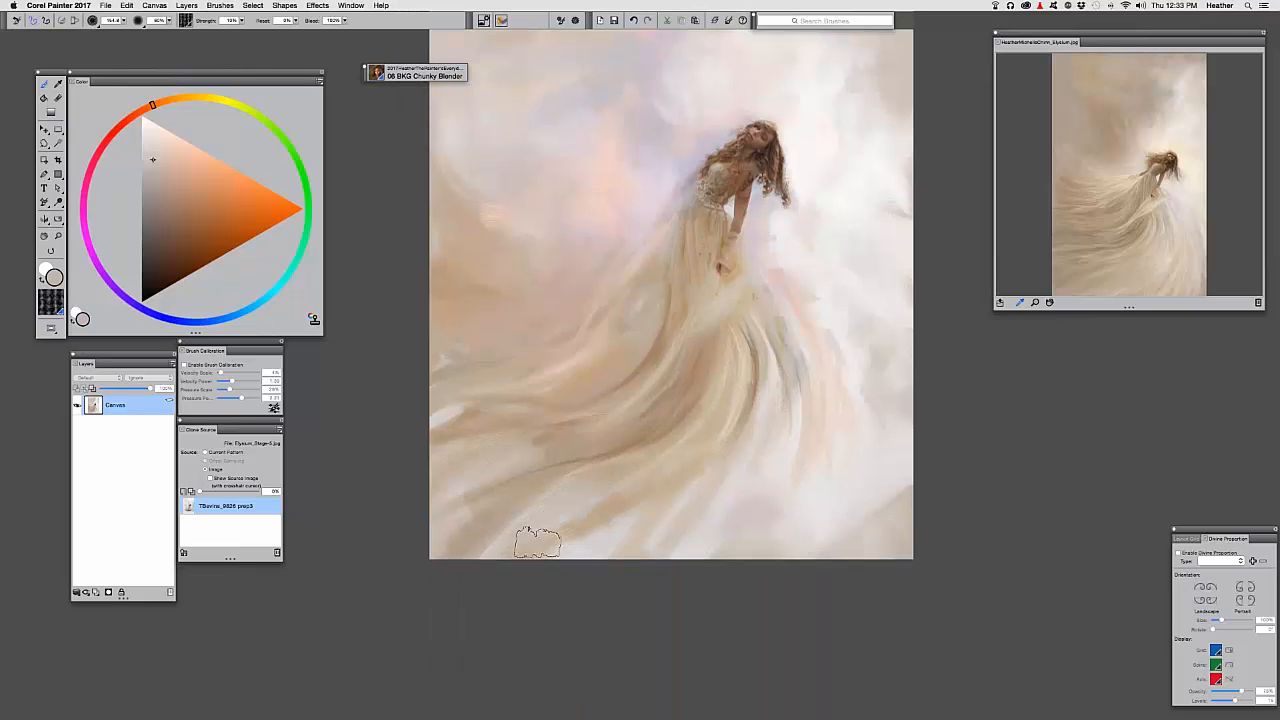
pyautogui.moveTo(636, 473)
pyautogui.mouseDown()
pyautogui.moveTo(629, 529)
pyautogui.moveTo(650, 526)
pyautogui.mouseUp()
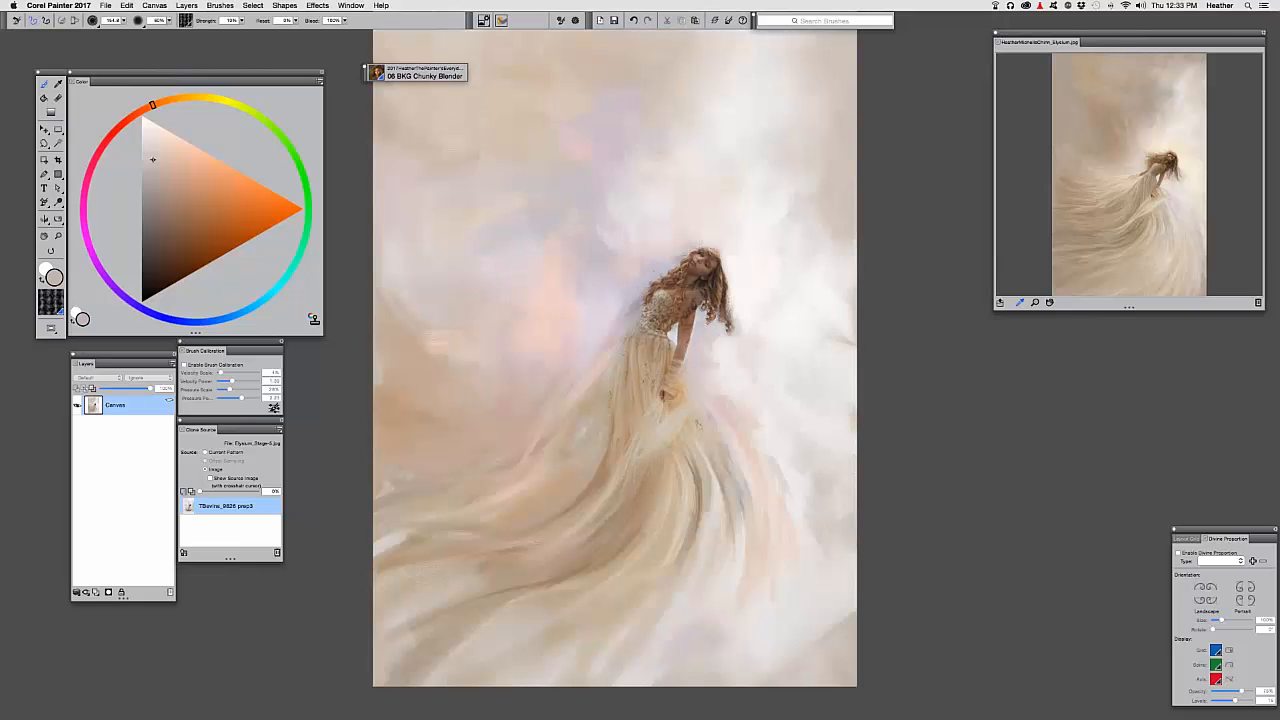
pyautogui.press('super+o')
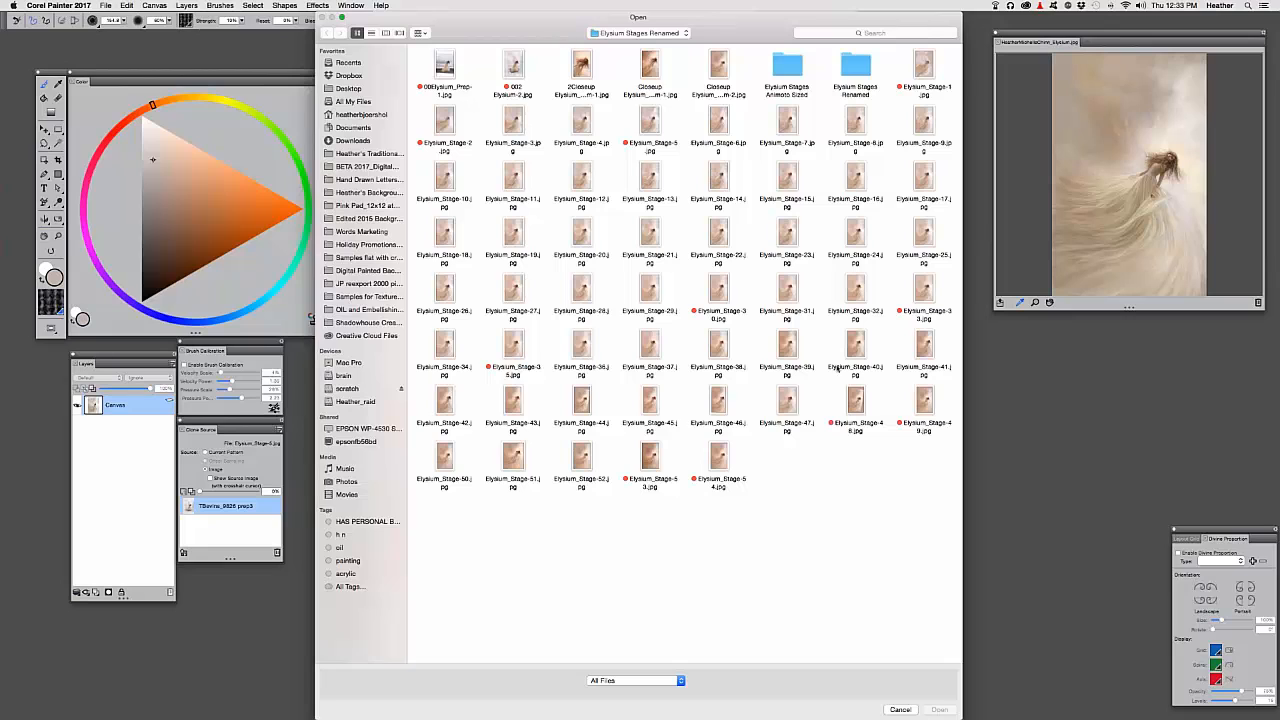
# Quick Look Elysium_Stage-48.jpg, then open it as a new canvas
pyautogui.click(850, 402)
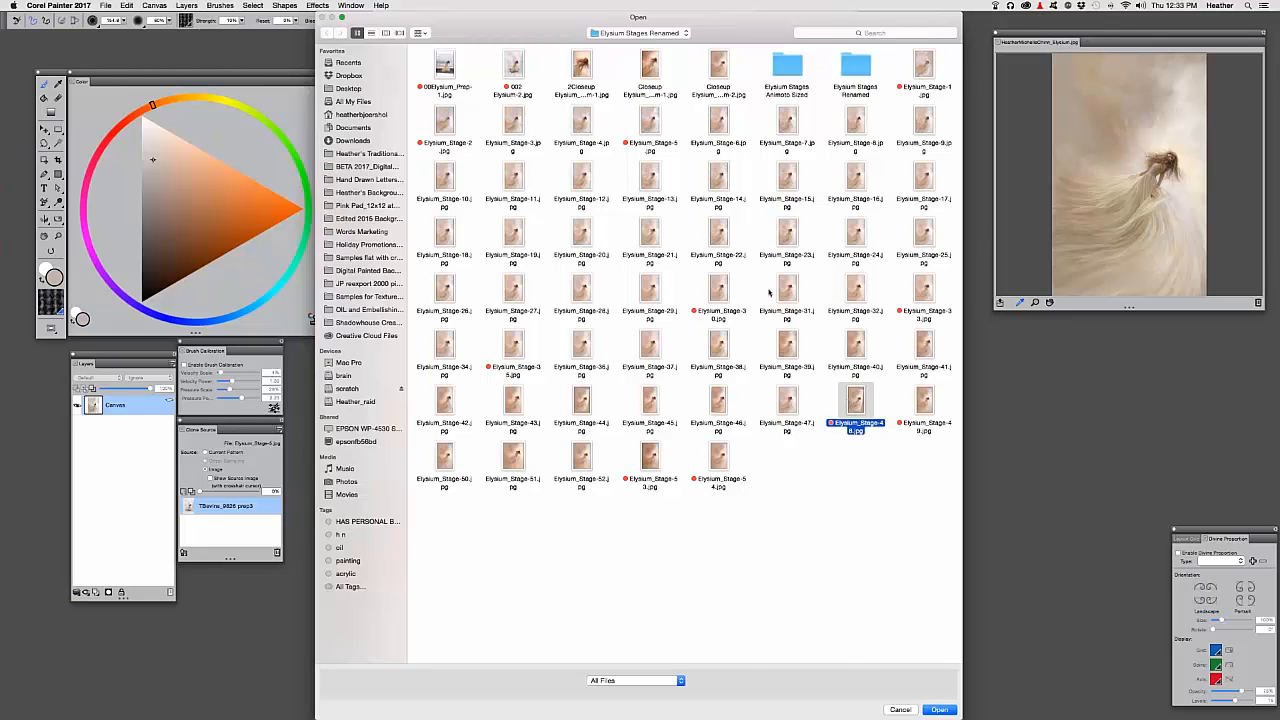
pyautogui.press('space')
pyautogui.press('space')
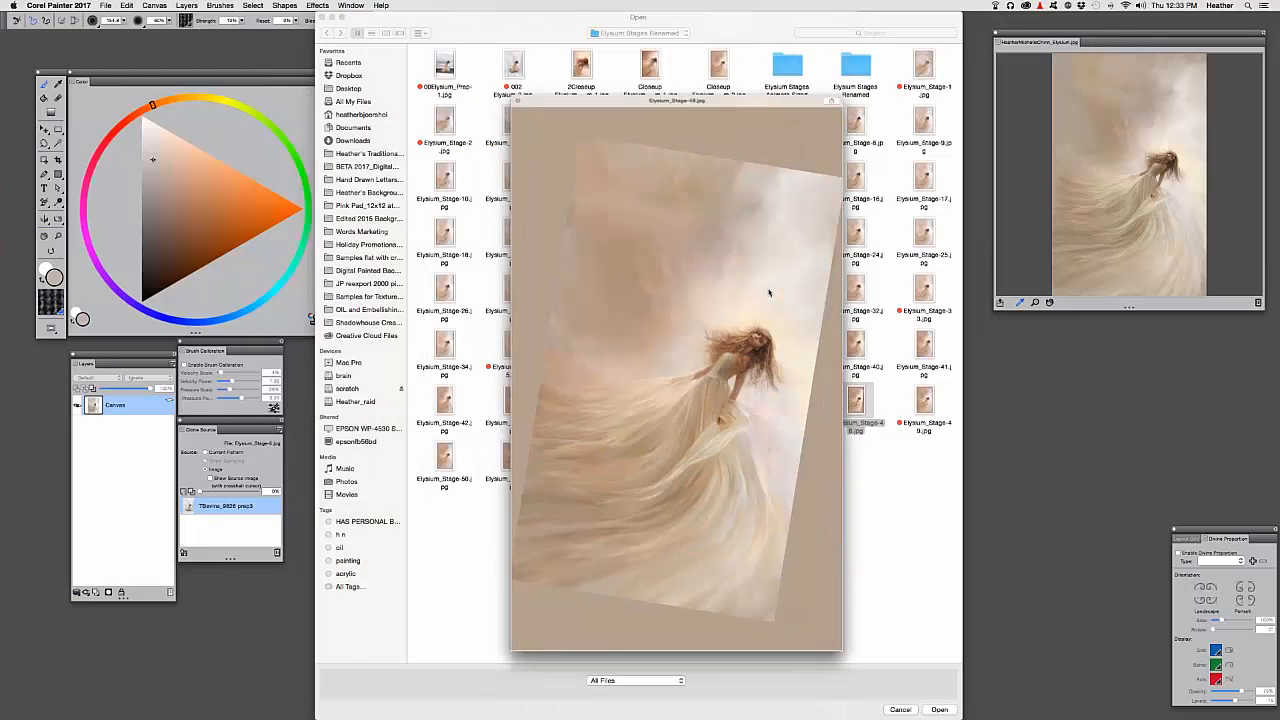
pyautogui.press('space')
pyautogui.press('space')
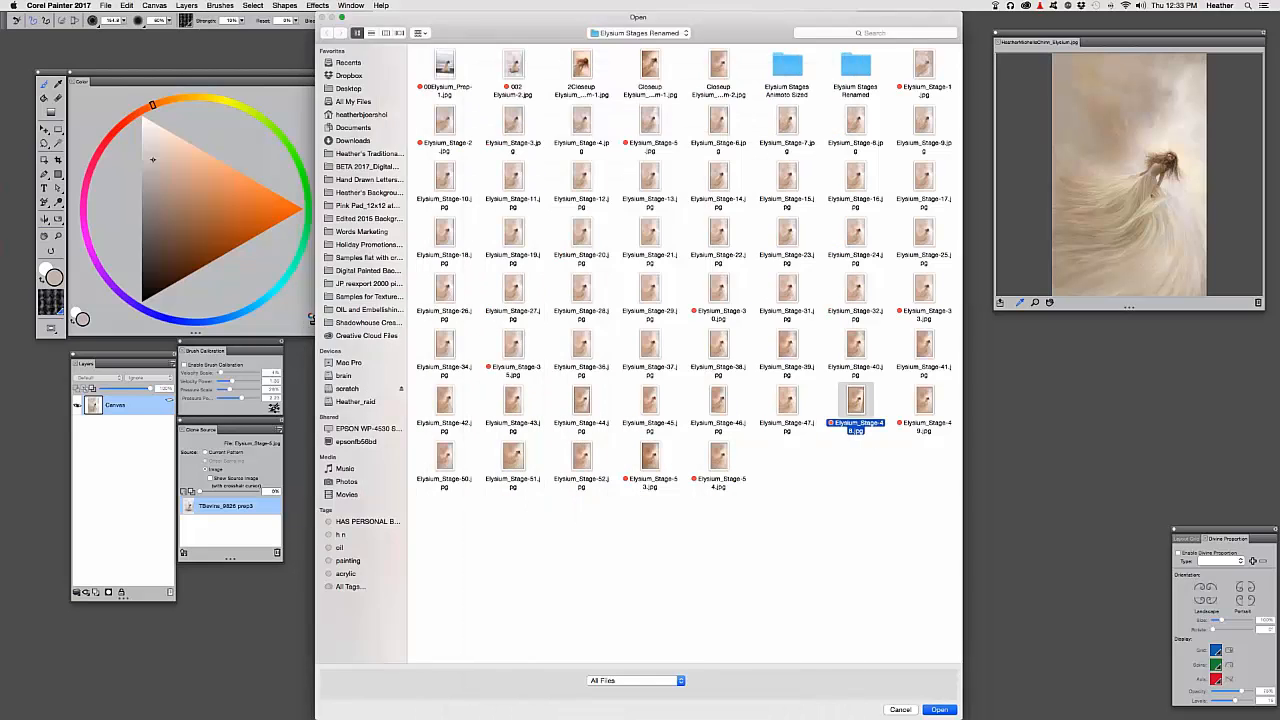
pyautogui.press('Return')
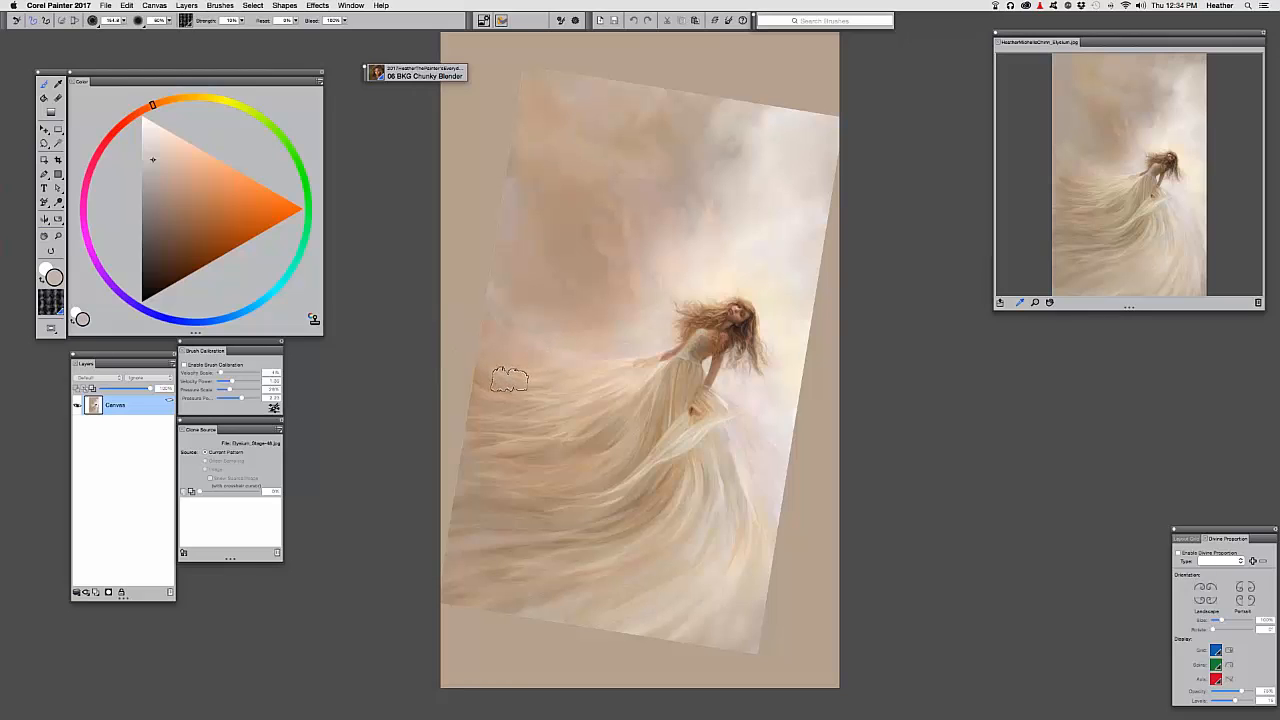
# Zoom in close on the girl's upper body and face
pyautogui.press('super+plus')
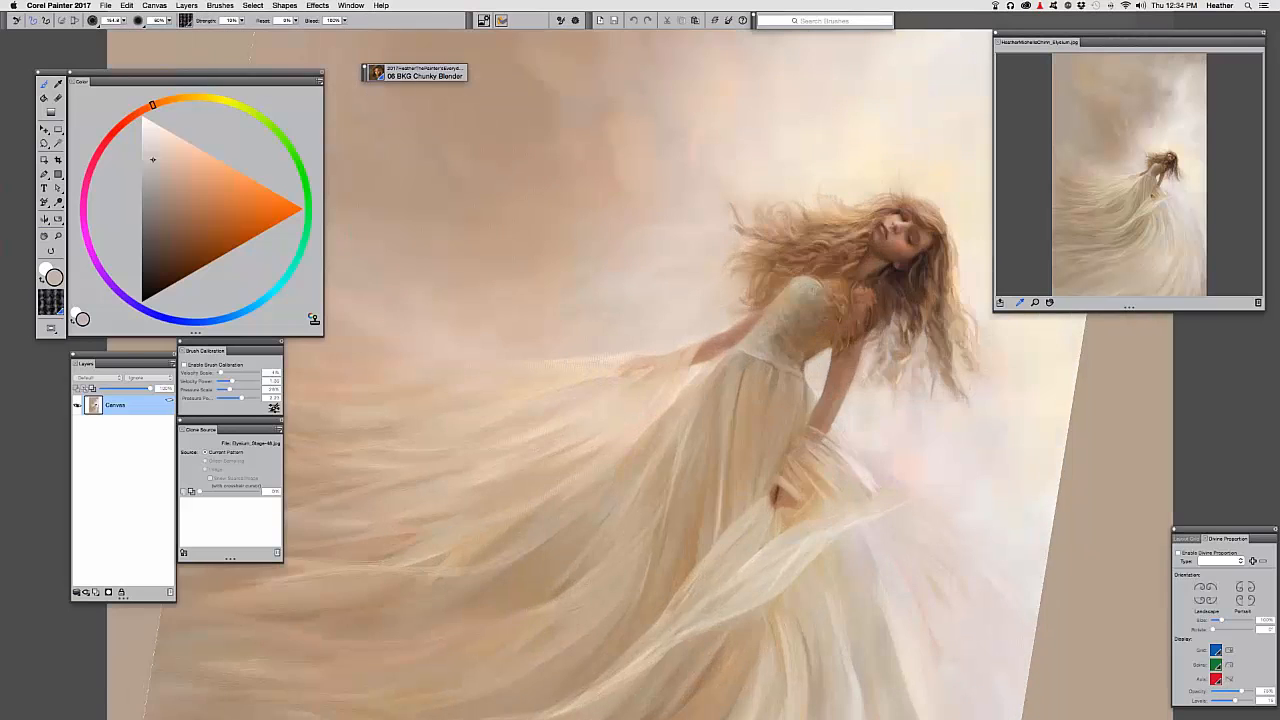
pyautogui.press('super+plus')
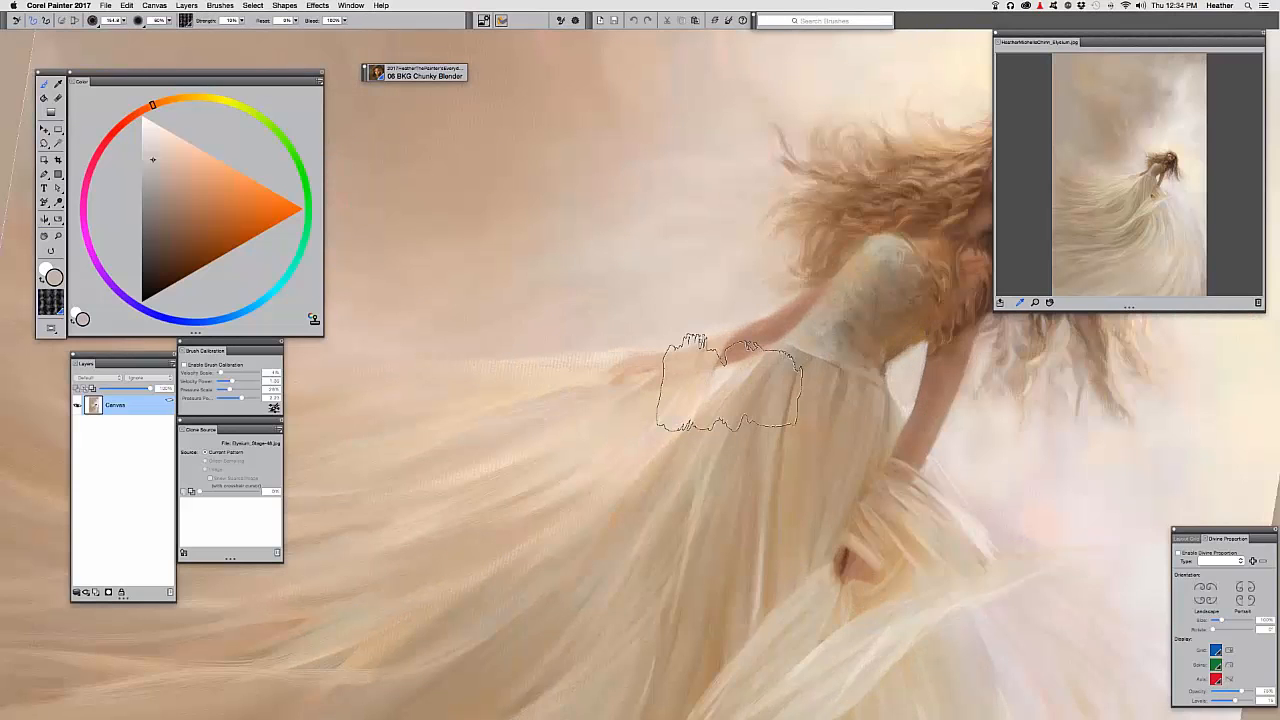
pyautogui.moveTo(725, 385)
pyautogui.mouseDown()
pyautogui.moveTo(423, 389)
pyautogui.moveTo(434, 409)
pyautogui.moveTo(431, 360)
pyautogui.moveTo(447, 481)
pyautogui.mouseUp()
pyautogui.press('super+plus')
pyautogui.press('super+plus')
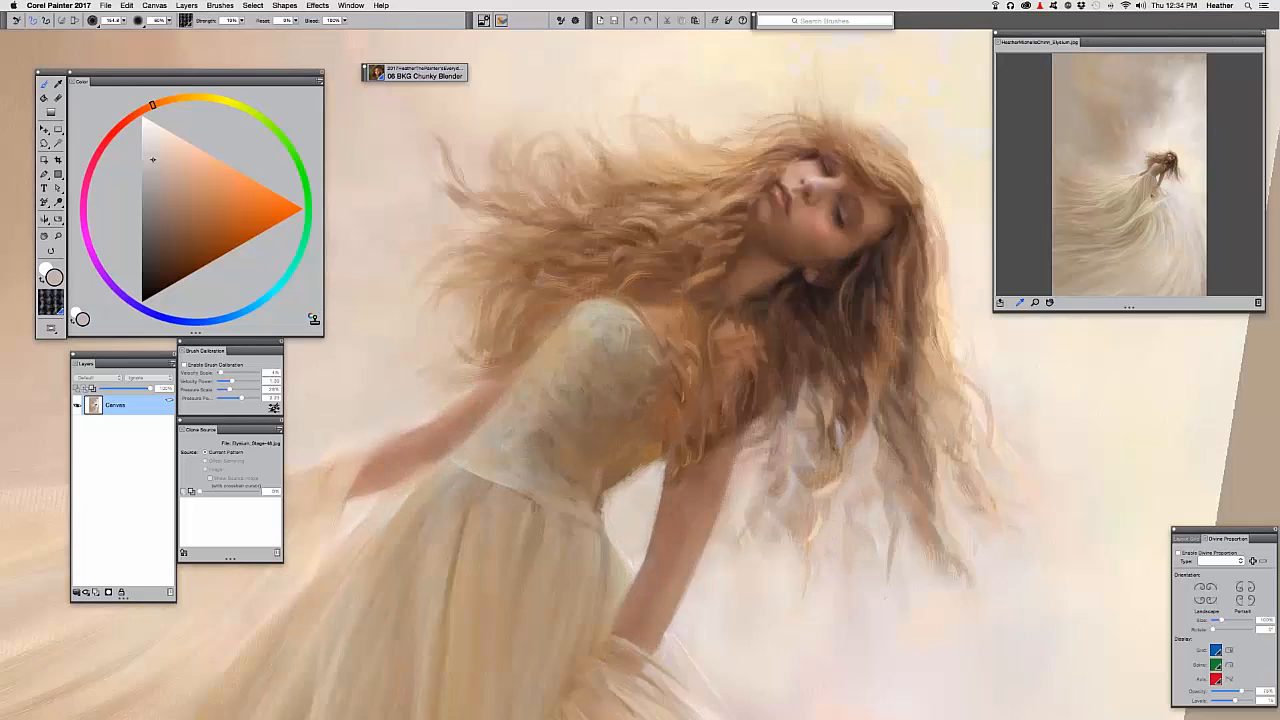
pyautogui.moveTo(676, 203); pyautogui.dragTo(557, 342)
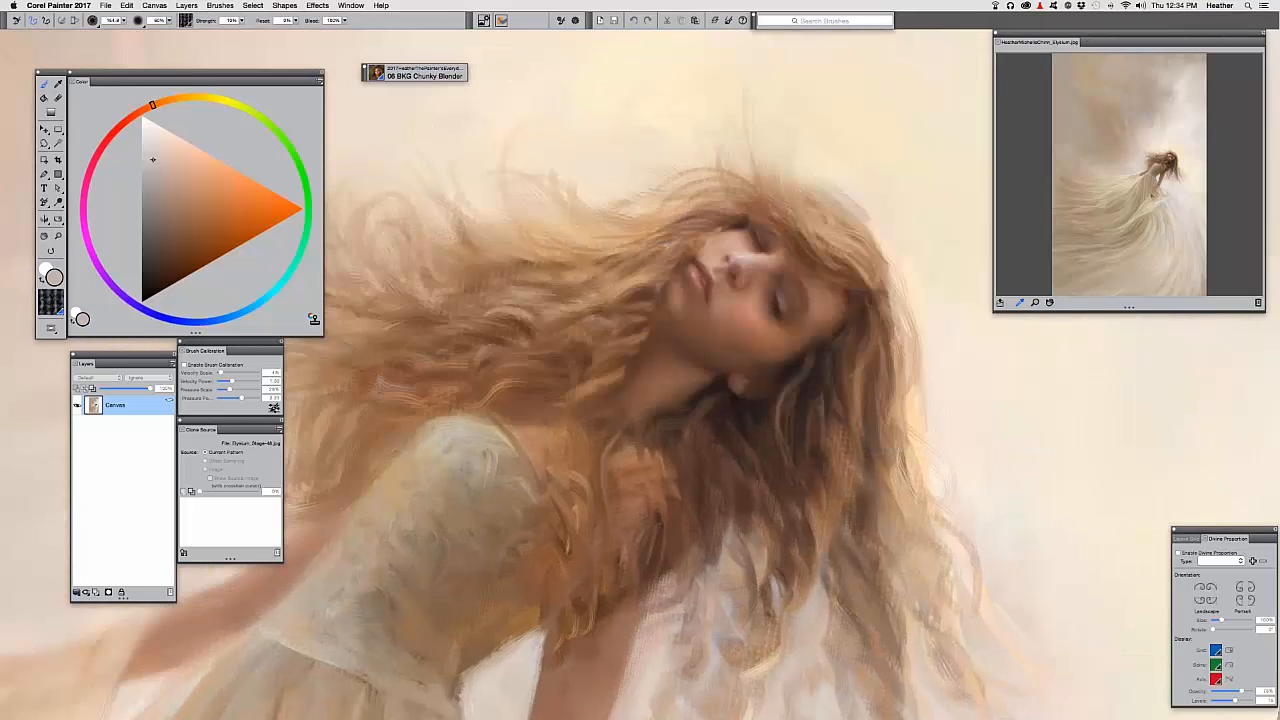
# Shrink the brush from 154.4 to 26.9 and switch to the 010 Skin Smooth variant
pyautogui.moveTo(544, 165); pyautogui.dragTo(570, 168)
pyautogui.click(381, 77)
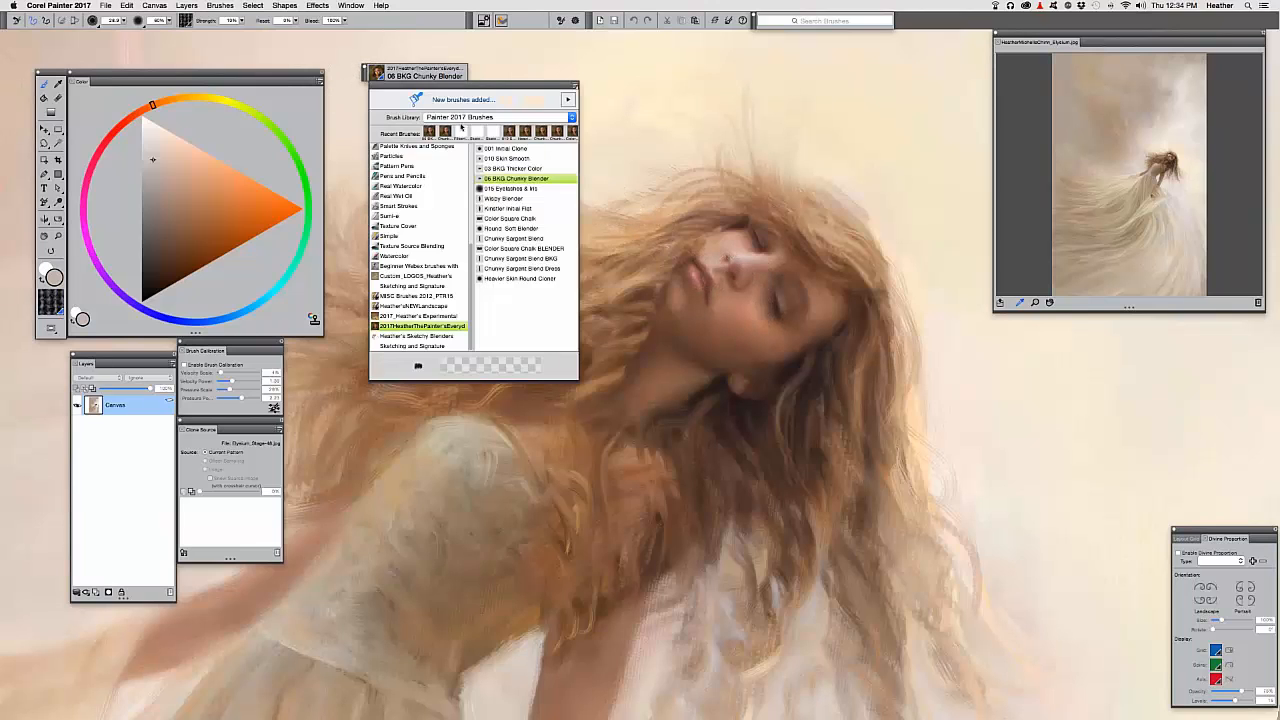
pyautogui.click(507, 158)
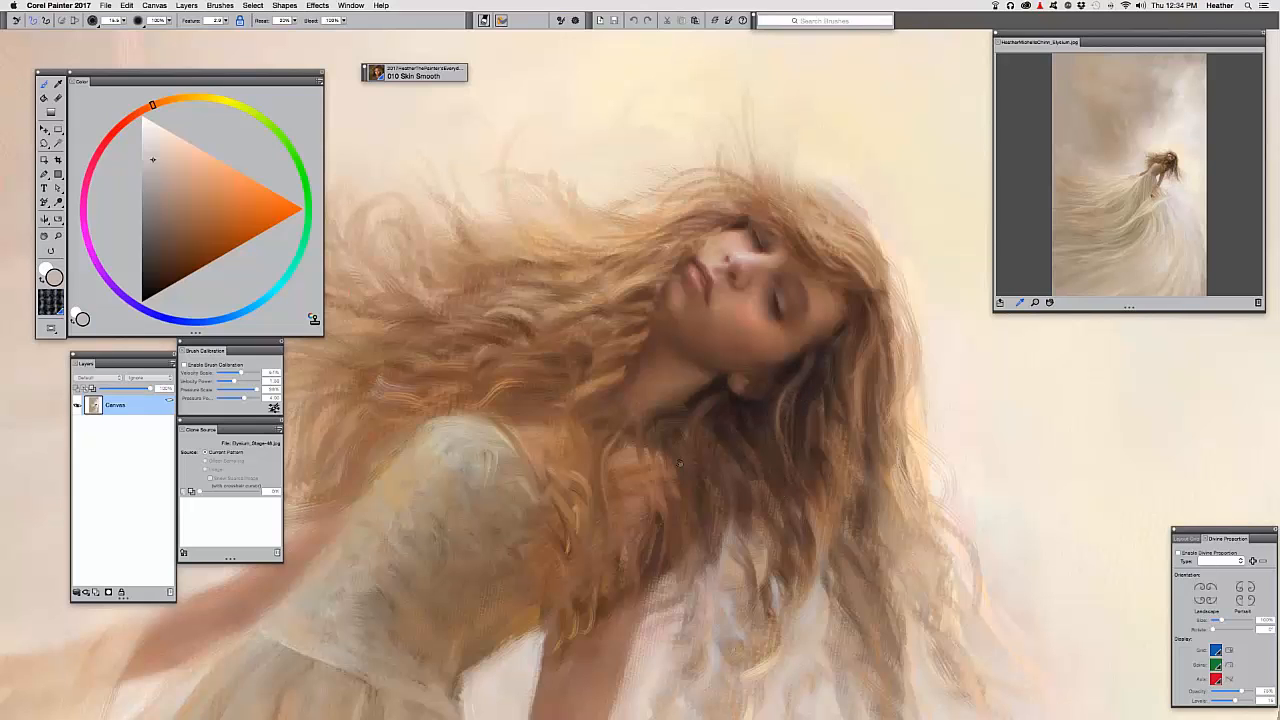
pyautogui.moveTo(668, 422)
pyautogui.mouseDown()
pyautogui.moveTo(616, 334)
pyautogui.moveTo(560, 312)
pyautogui.moveTo(553, 344)
pyautogui.mouseUp()
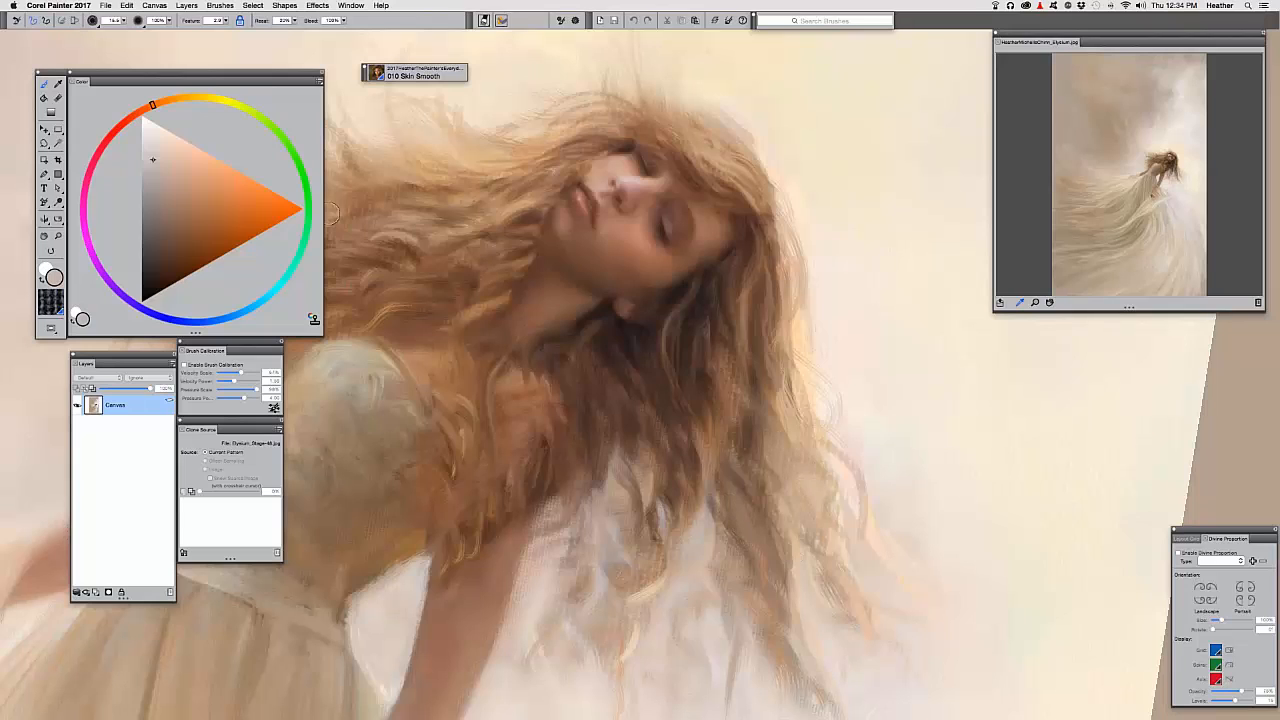
pyautogui.click(395, 76)
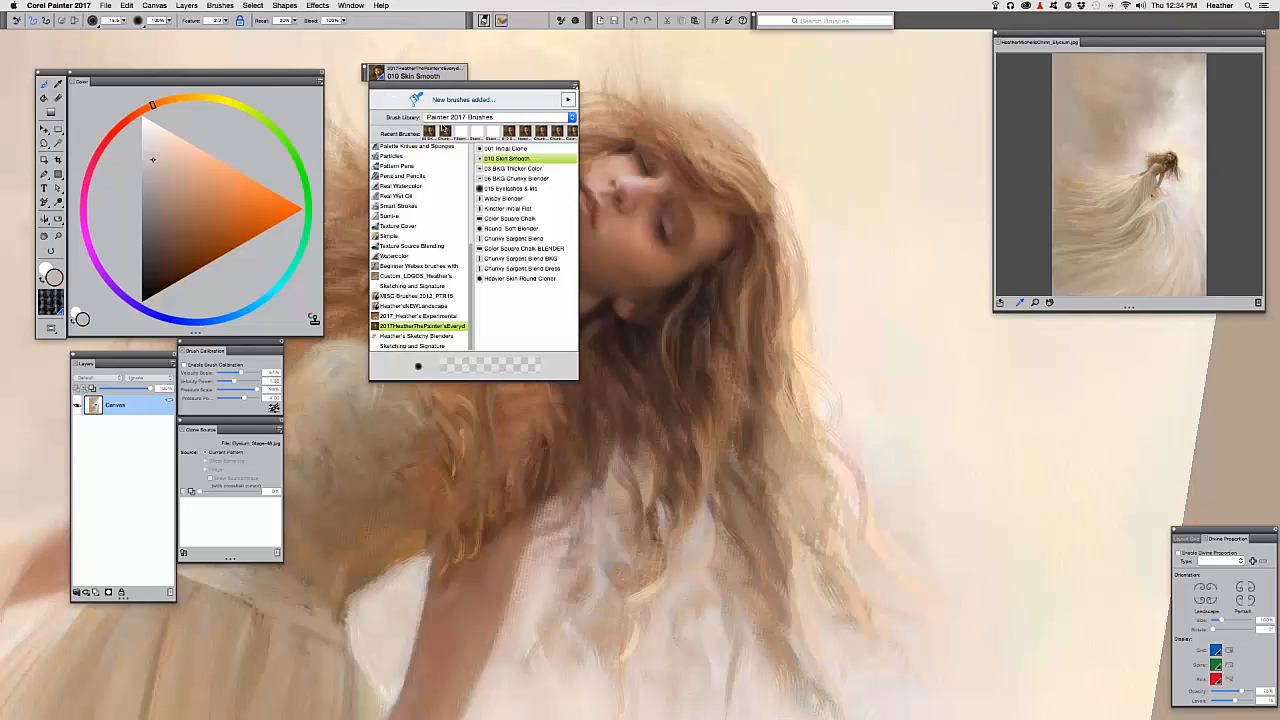
# With Color Square Chalk and a new paper texture, paint three faint hair strands beside the head
pyautogui.click(510, 218)
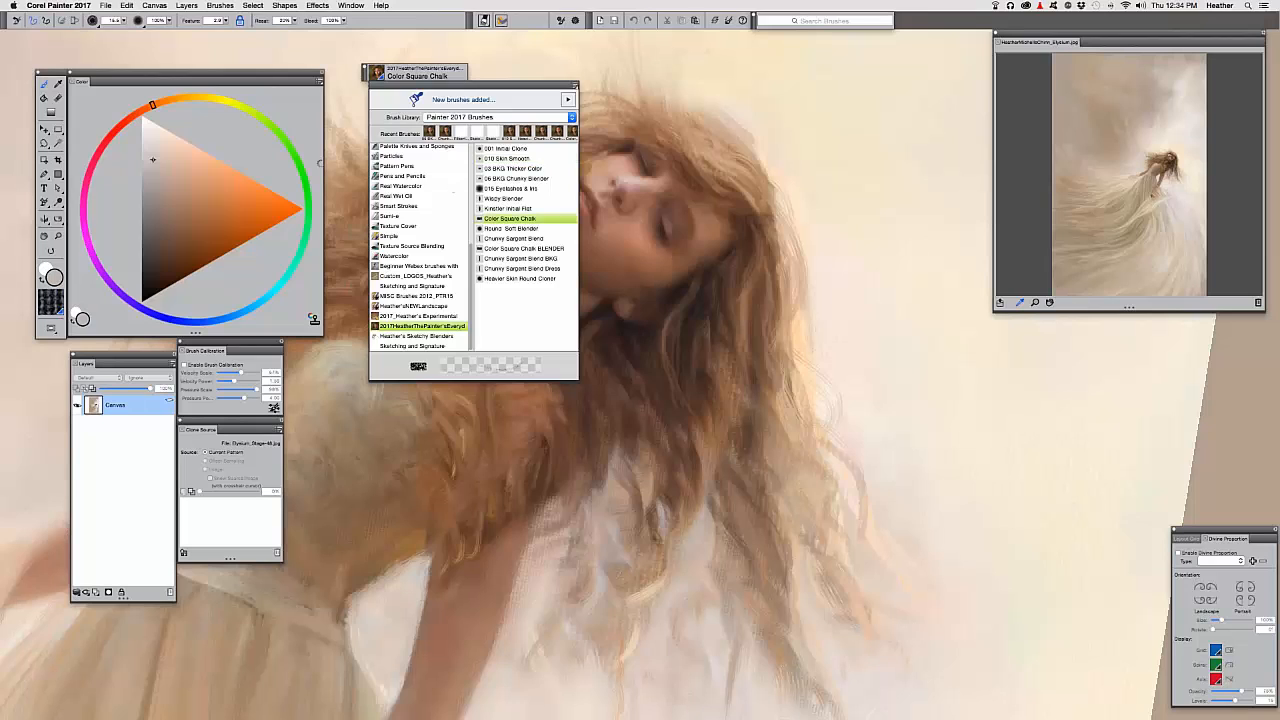
pyautogui.click(50, 310)
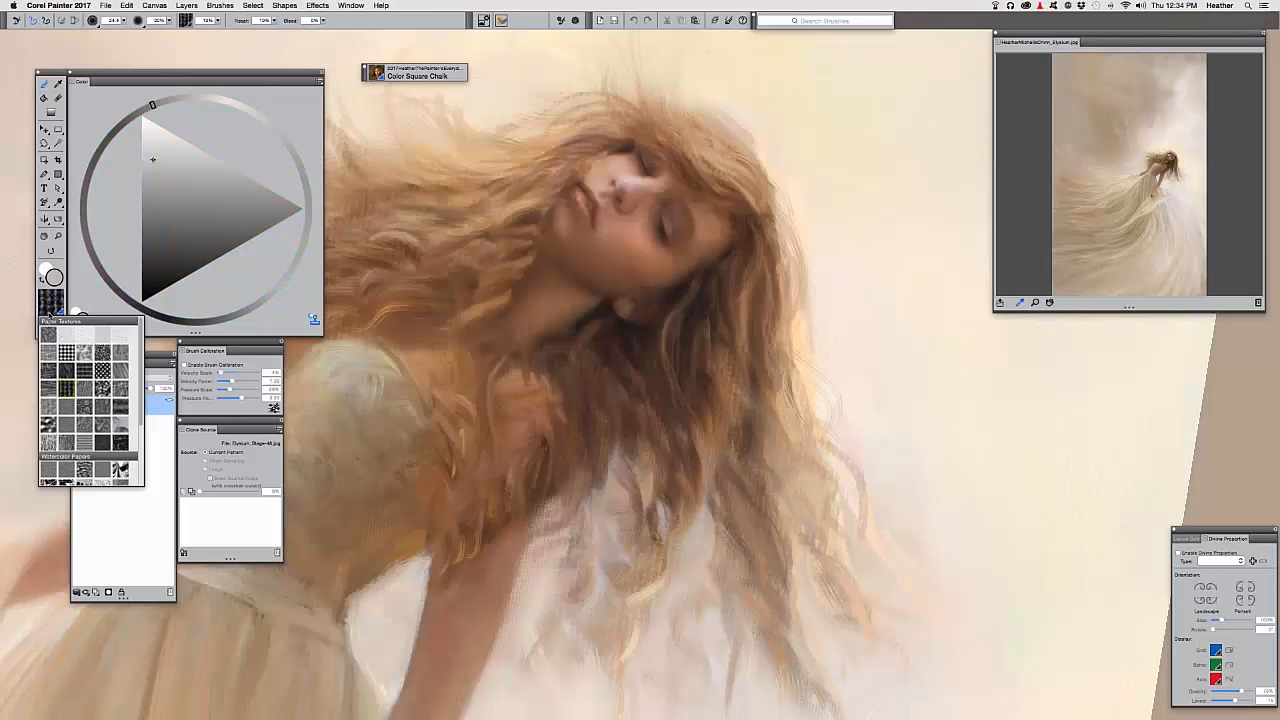
pyautogui.click(129, 343)
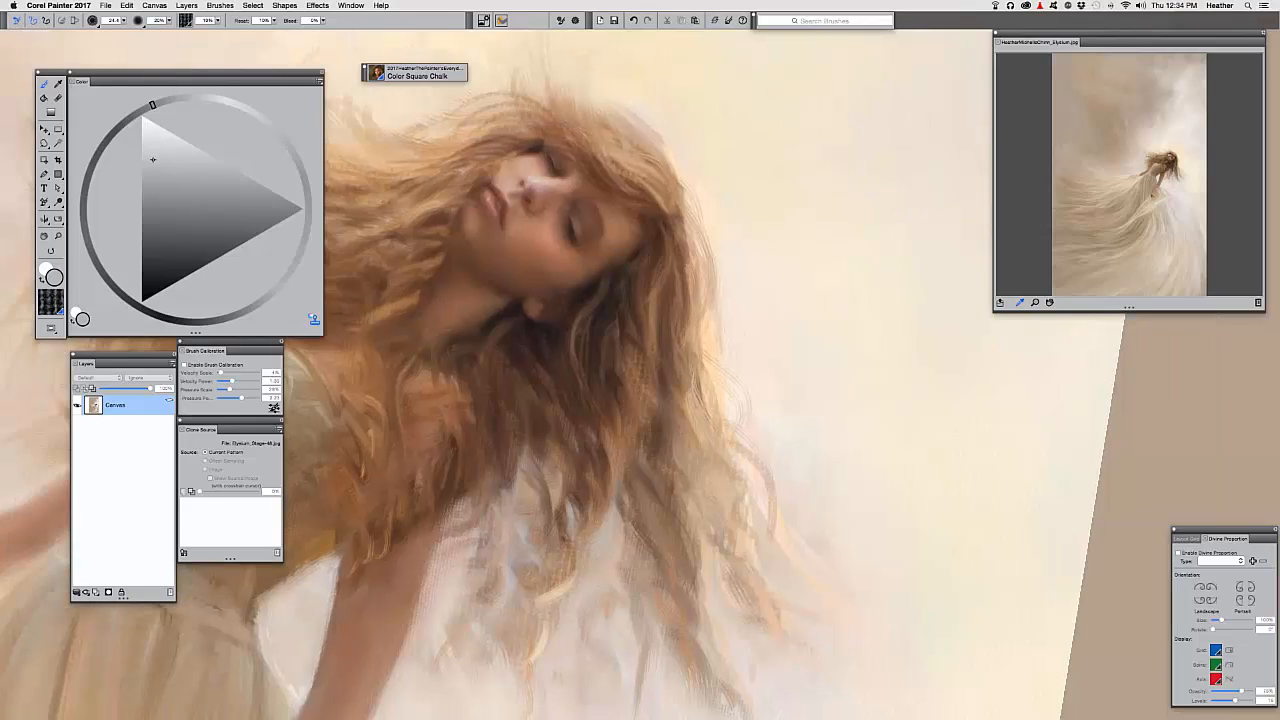
pyautogui.moveTo(790, 266); pyautogui.dragTo(806, 302)
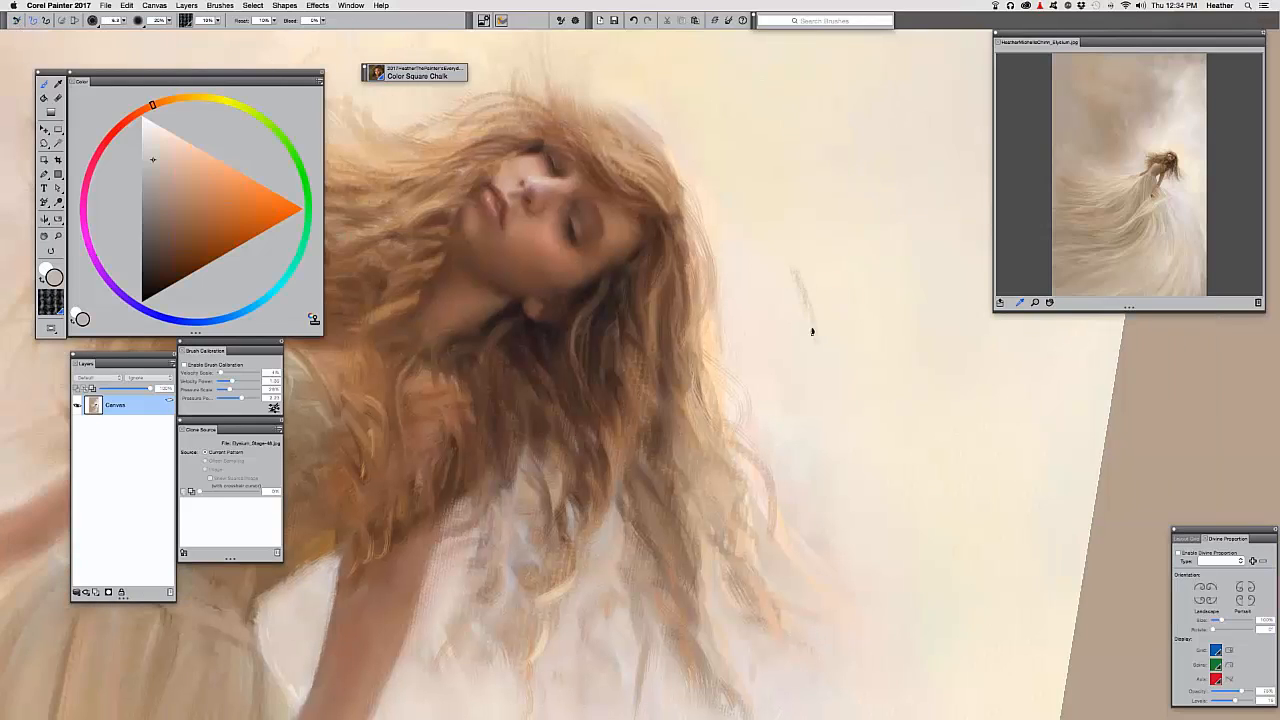
pyautogui.moveTo(815, 380)
pyautogui.mouseDown()
pyautogui.moveTo(848, 430)
pyautogui.moveTo(898, 459)
pyautogui.mouseUp()
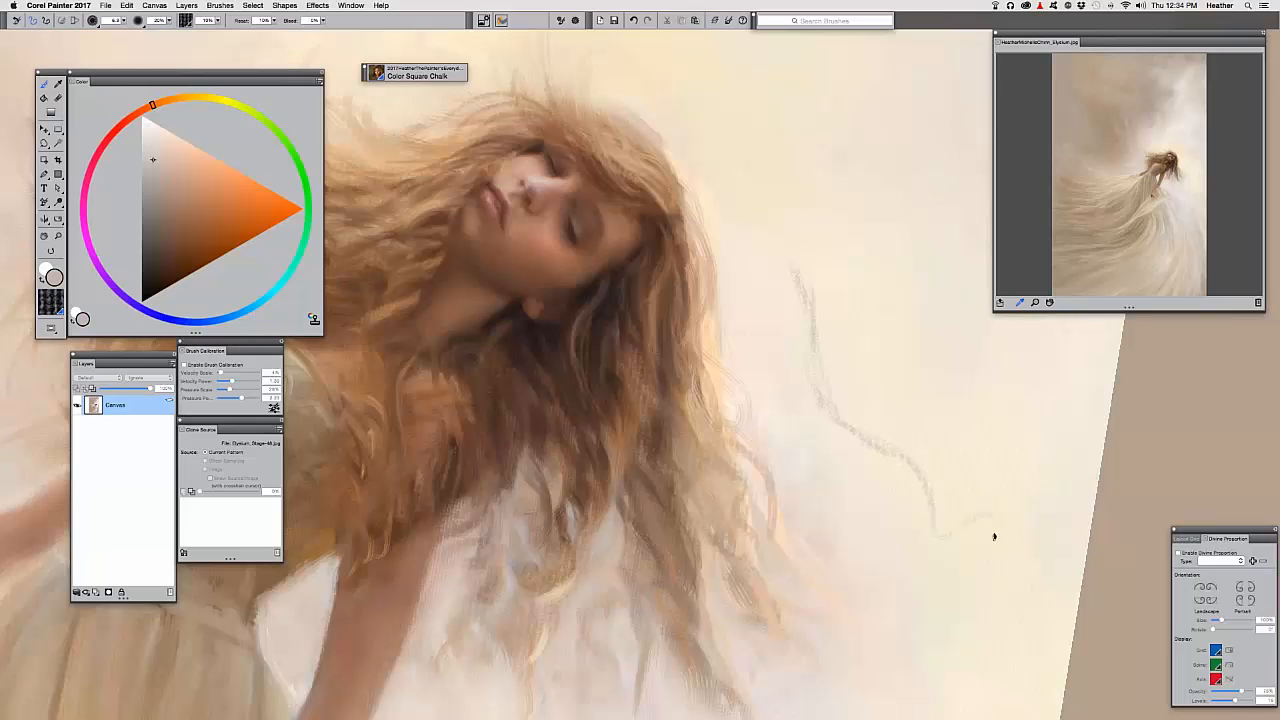
pyautogui.moveTo(798, 362); pyautogui.dragTo(788, 318)
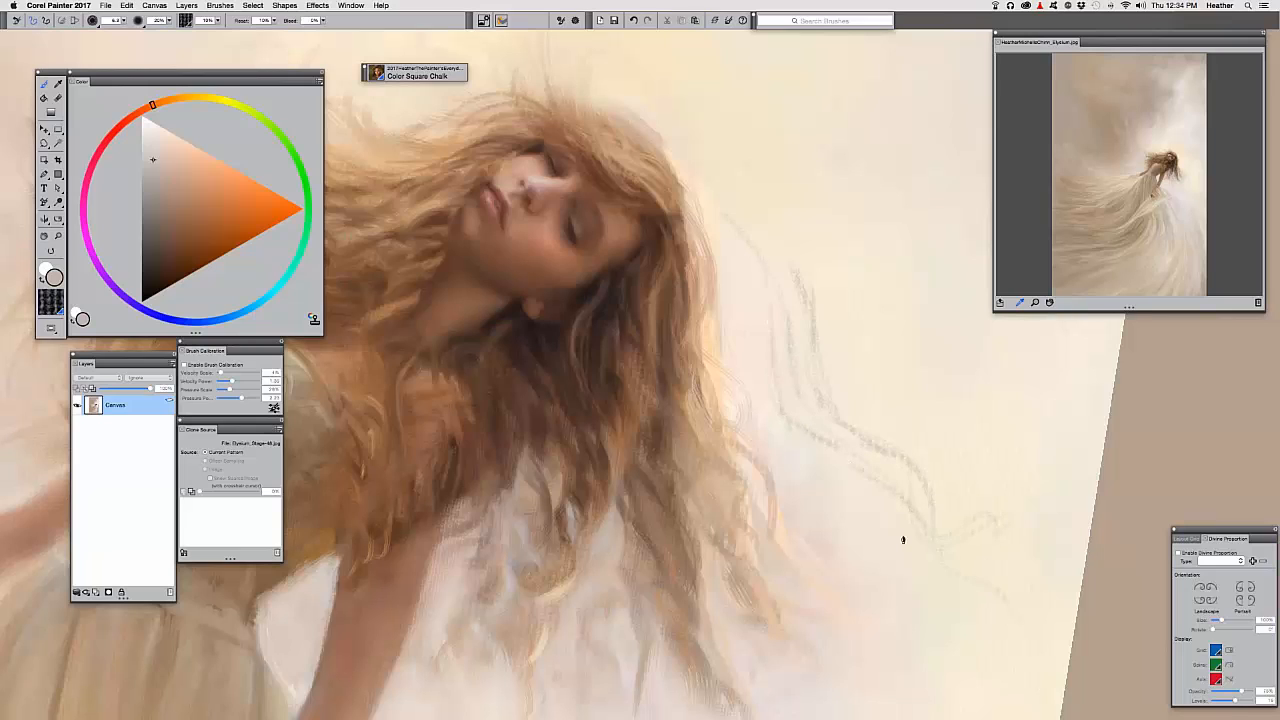
# Zoom out to the whole figure and close Elysium_Stage-48.jpg
pyautogui.press('super+minus')
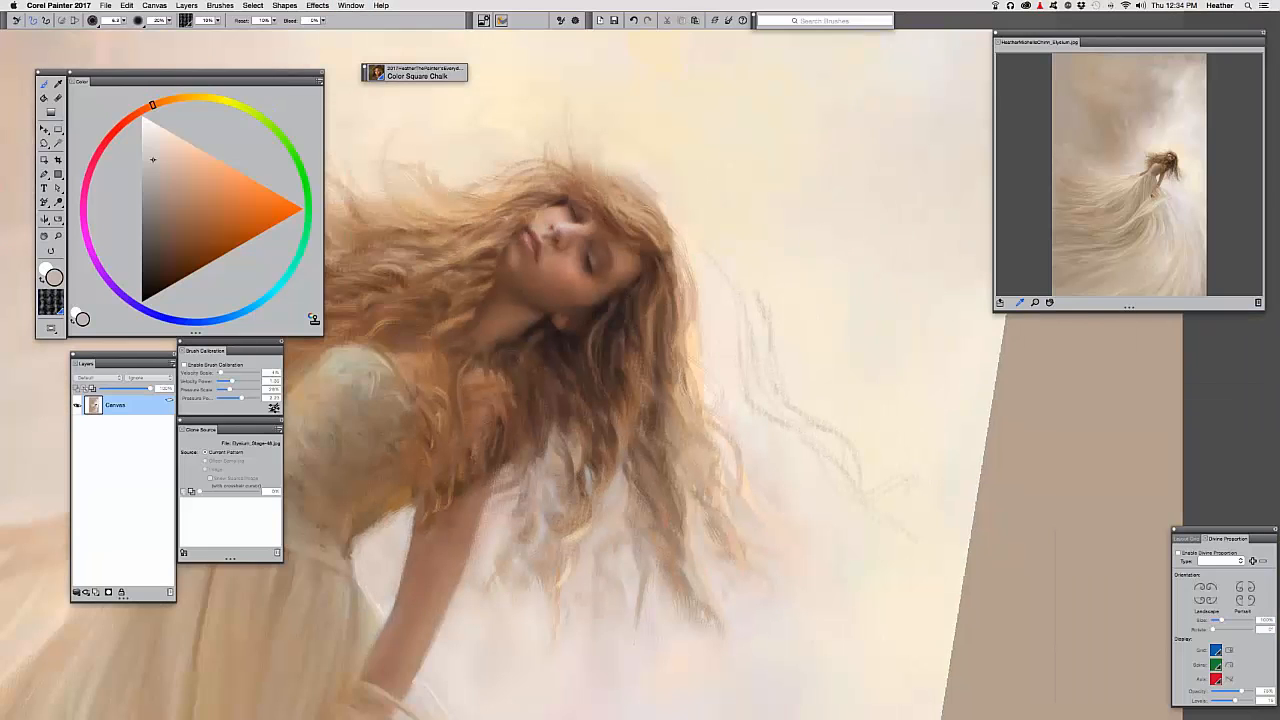
pyautogui.press('super+plus')
pyautogui.press('super+minus')
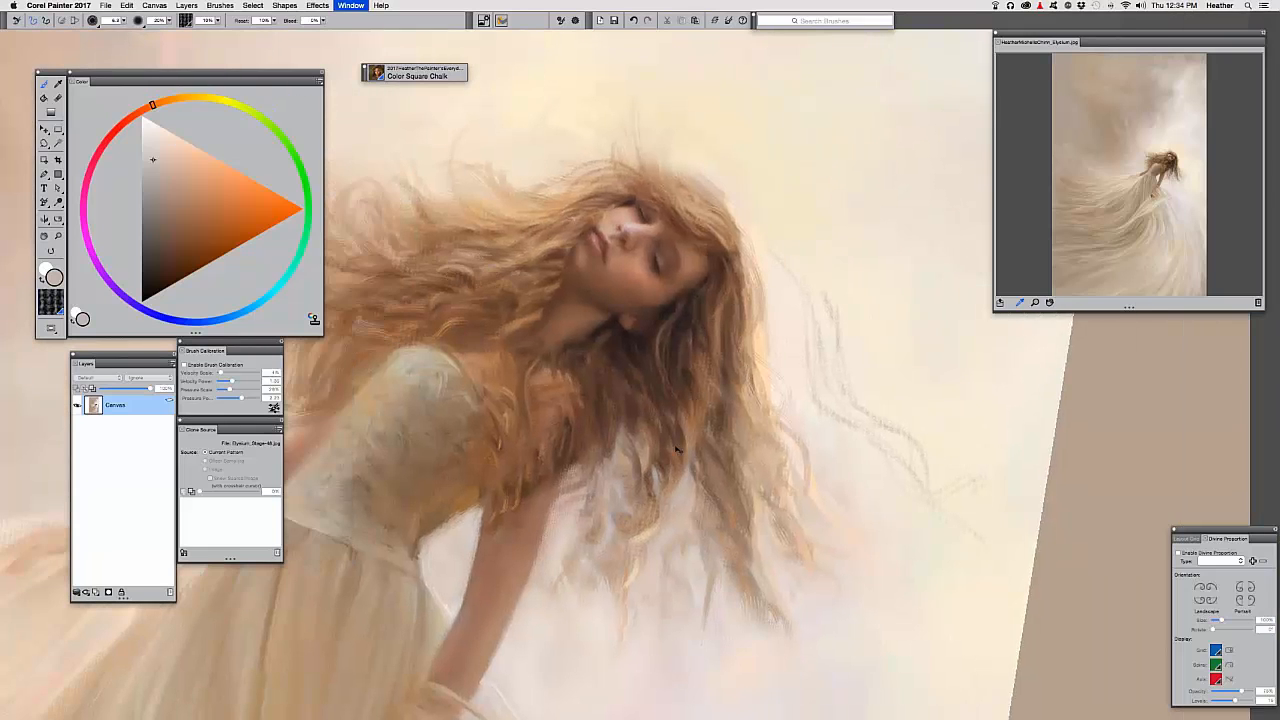
pyautogui.moveTo(751, 466); pyautogui.dragTo(817, 512)
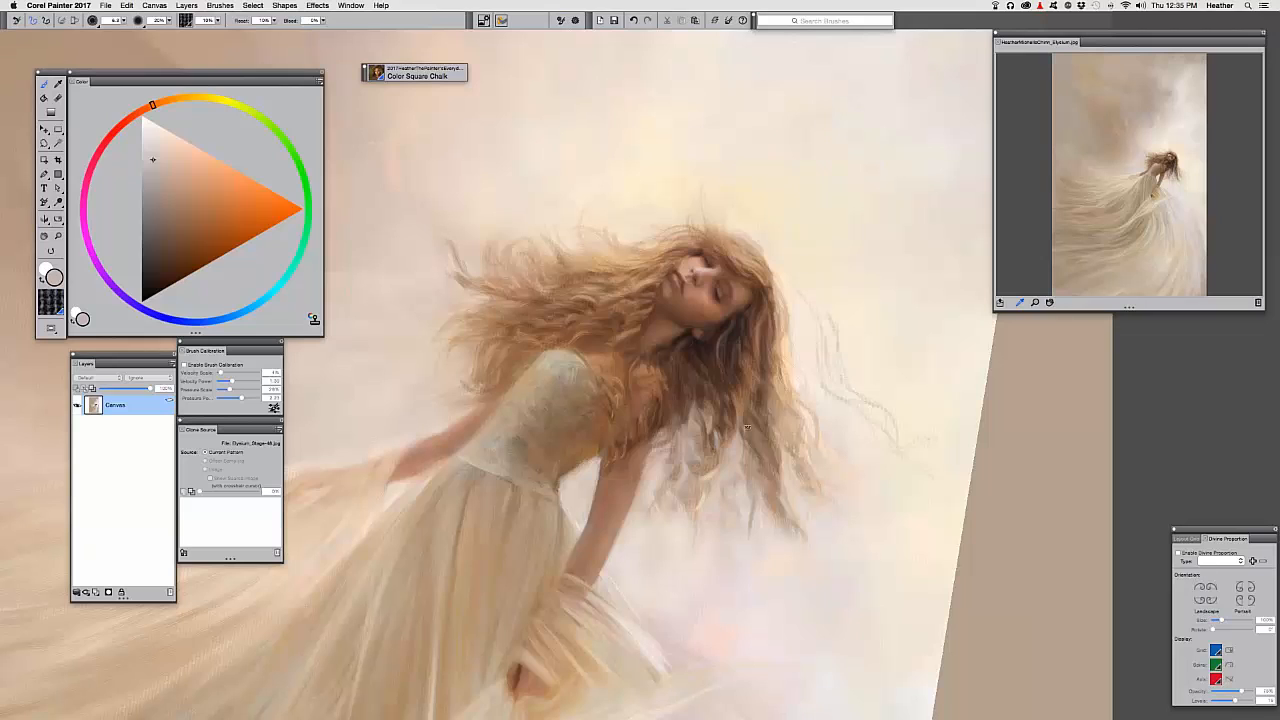
pyautogui.press('super+w')
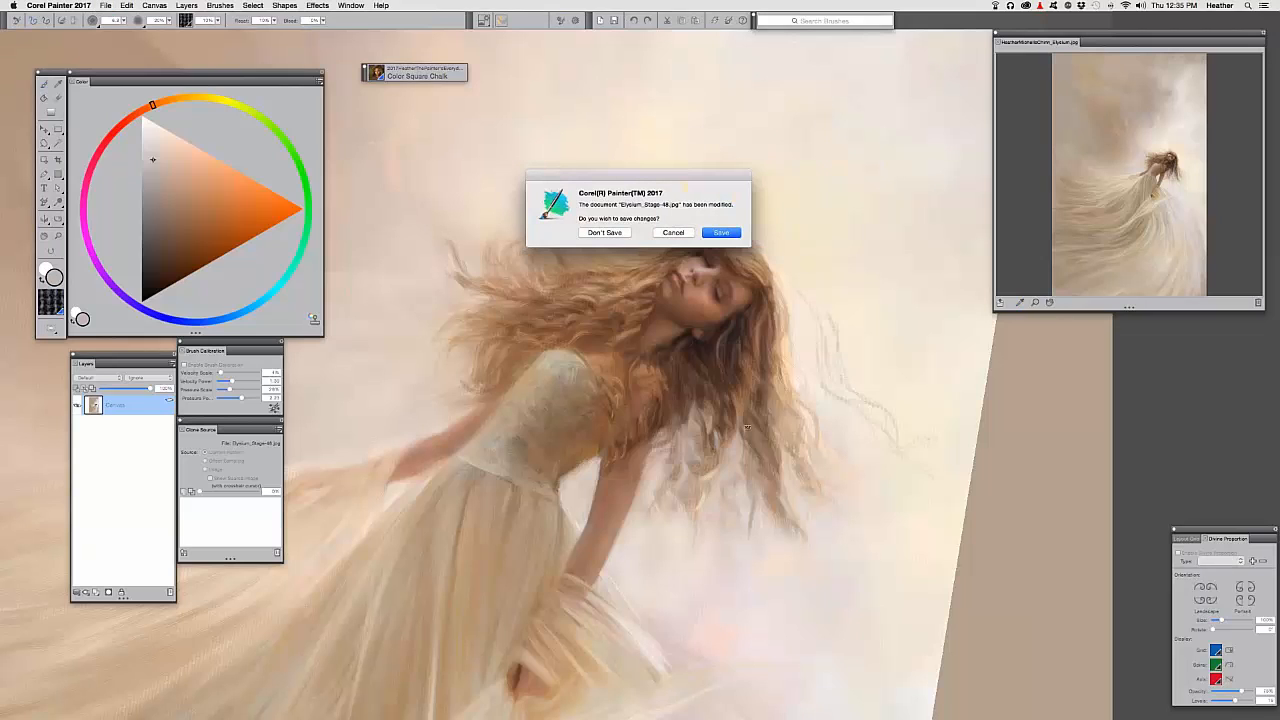
# Discard the changes and preview Elysium_Stage-35 and Elysium_Stage-33 in the Open dialog
pyautogui.click(594, 233)
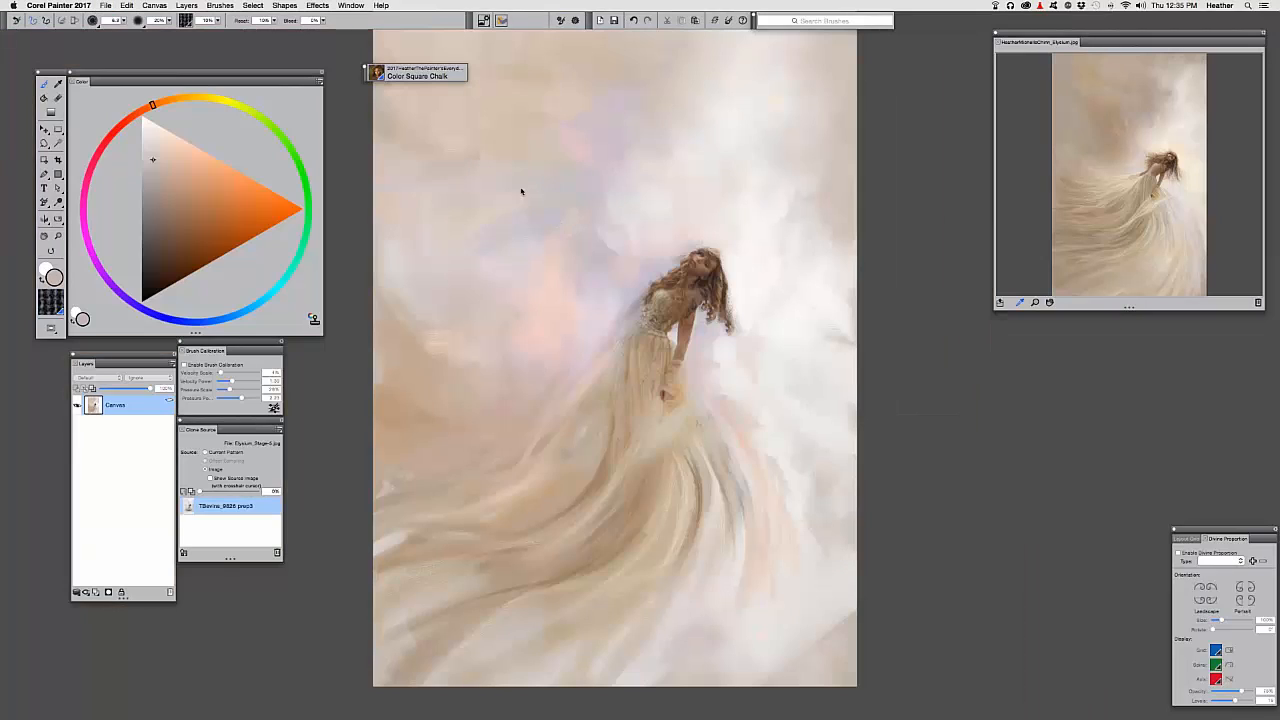
pyautogui.press('super+o')
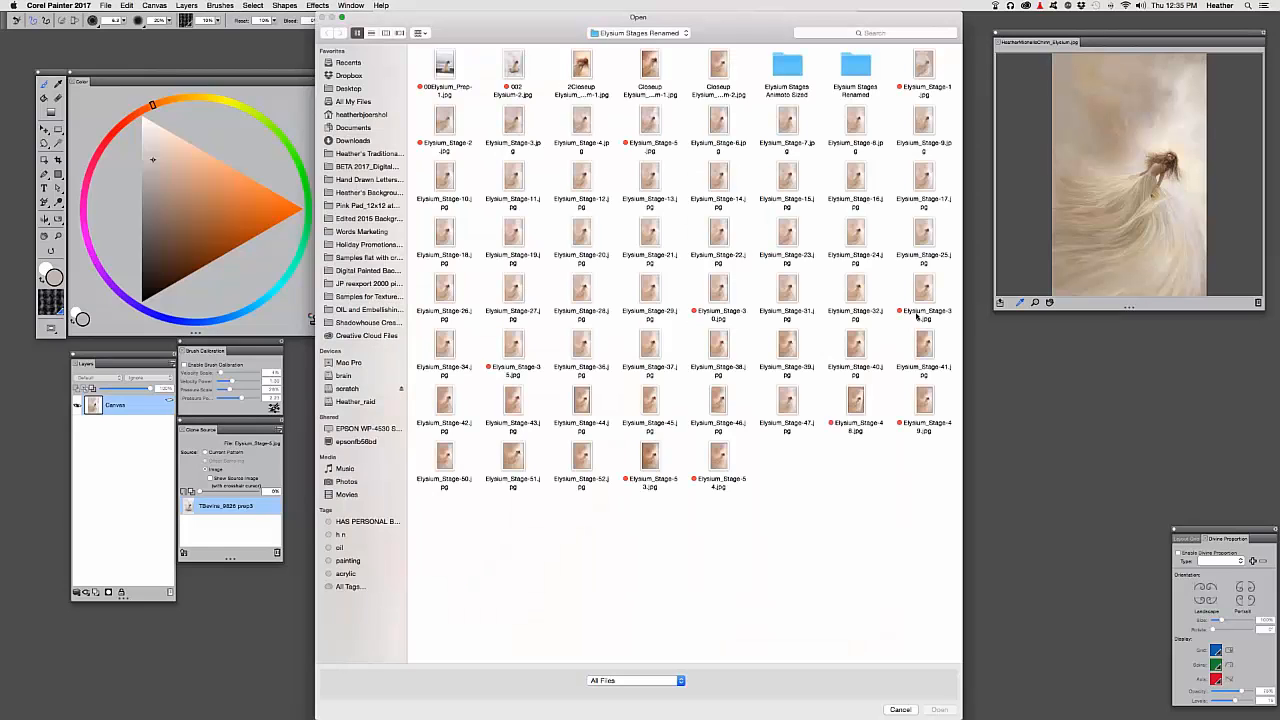
pyautogui.click(916, 316)
pyautogui.click(513, 346)
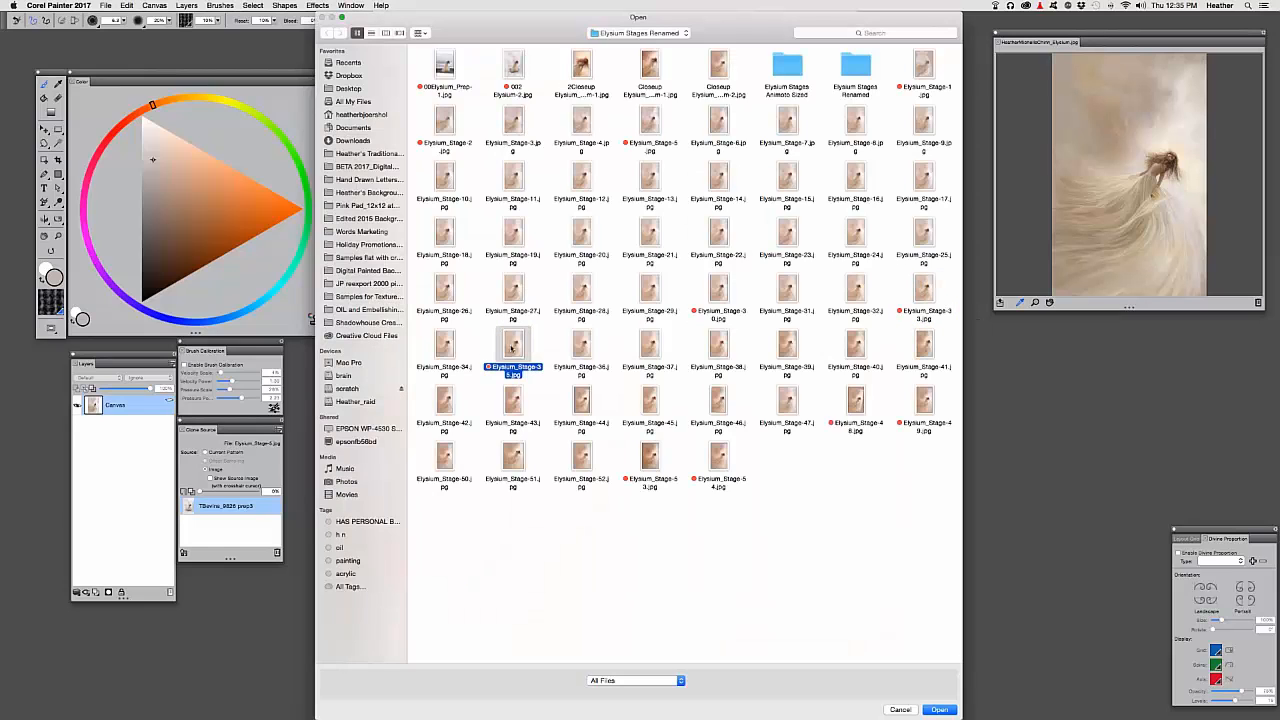
pyautogui.press('space')
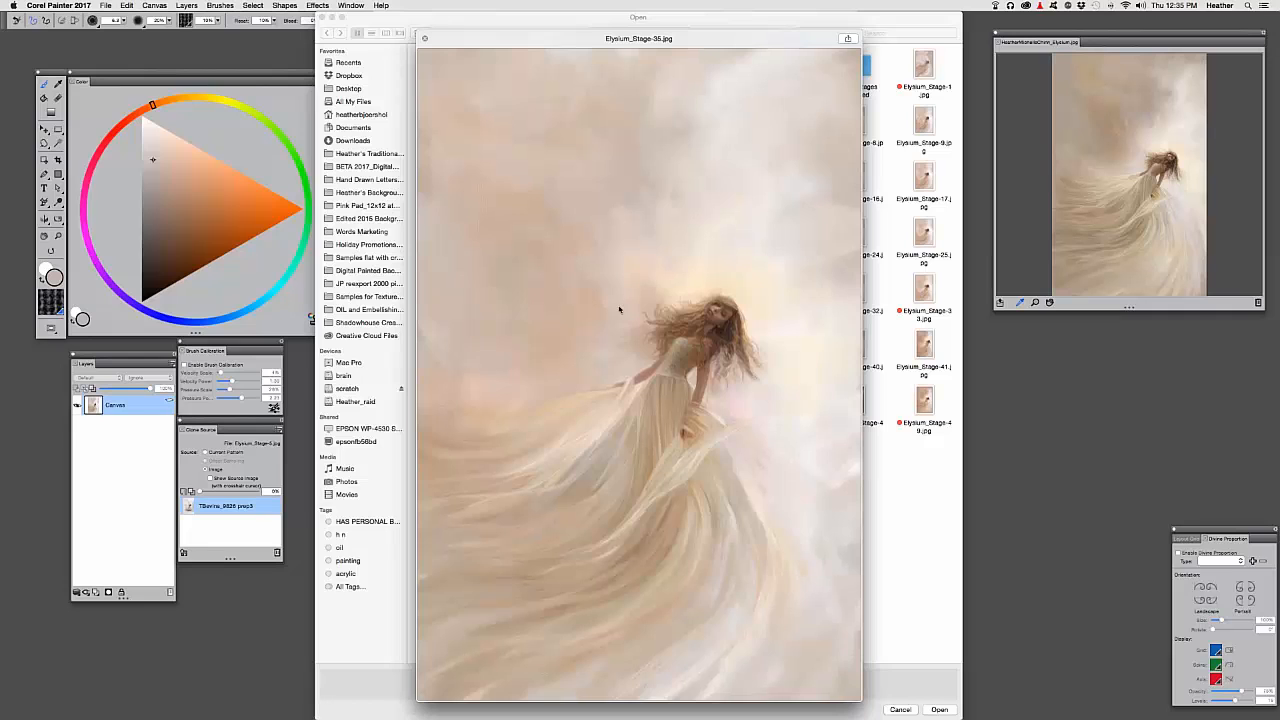
pyautogui.press('space')
pyautogui.click(918, 288)
pyautogui.press('space')
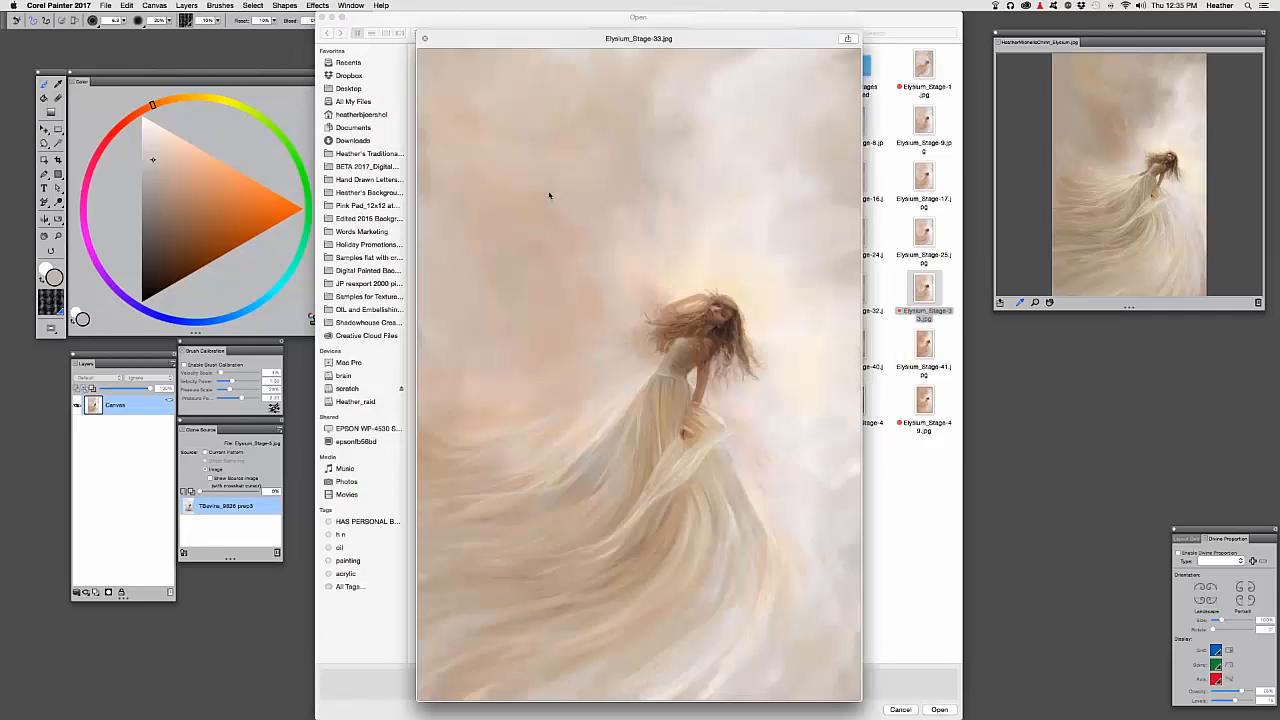
pyautogui.press('space')
# Preview stages 30, 28 and 27, then open Elysium_Stage-27.jpg
pyautogui.click(708, 288)
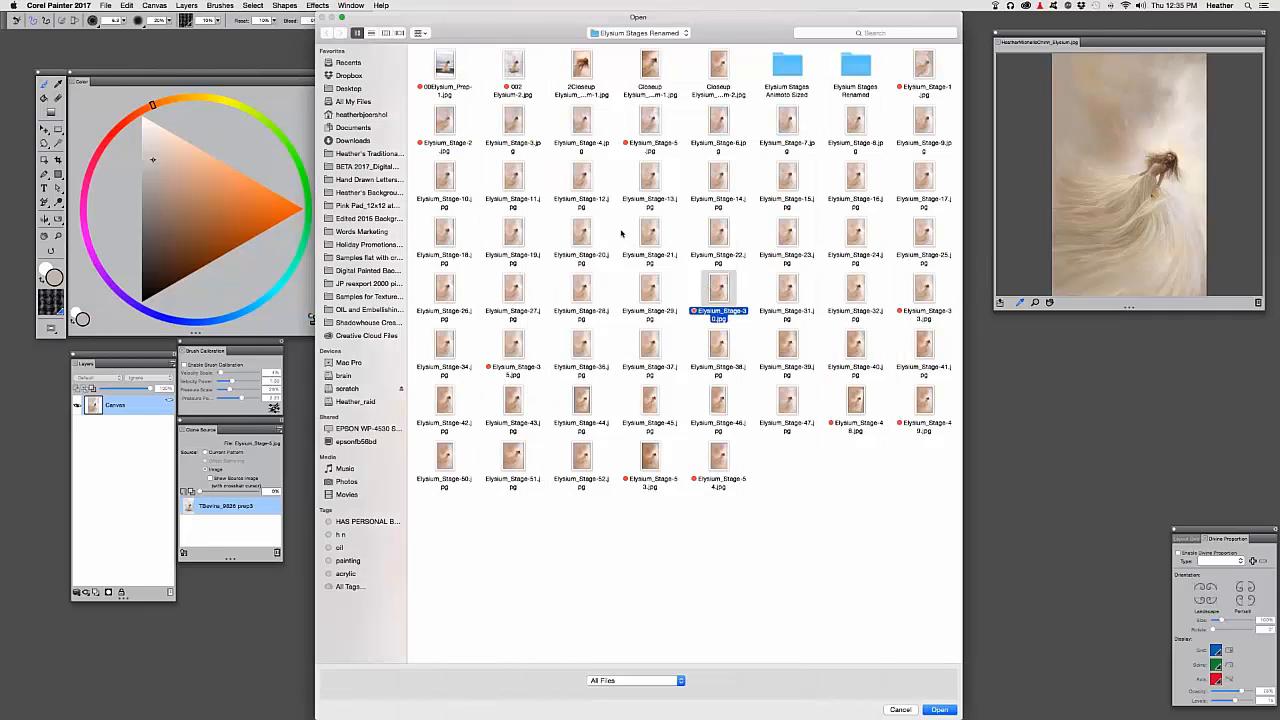
pyautogui.press('space')
pyautogui.press('space')
pyautogui.click(581, 290)
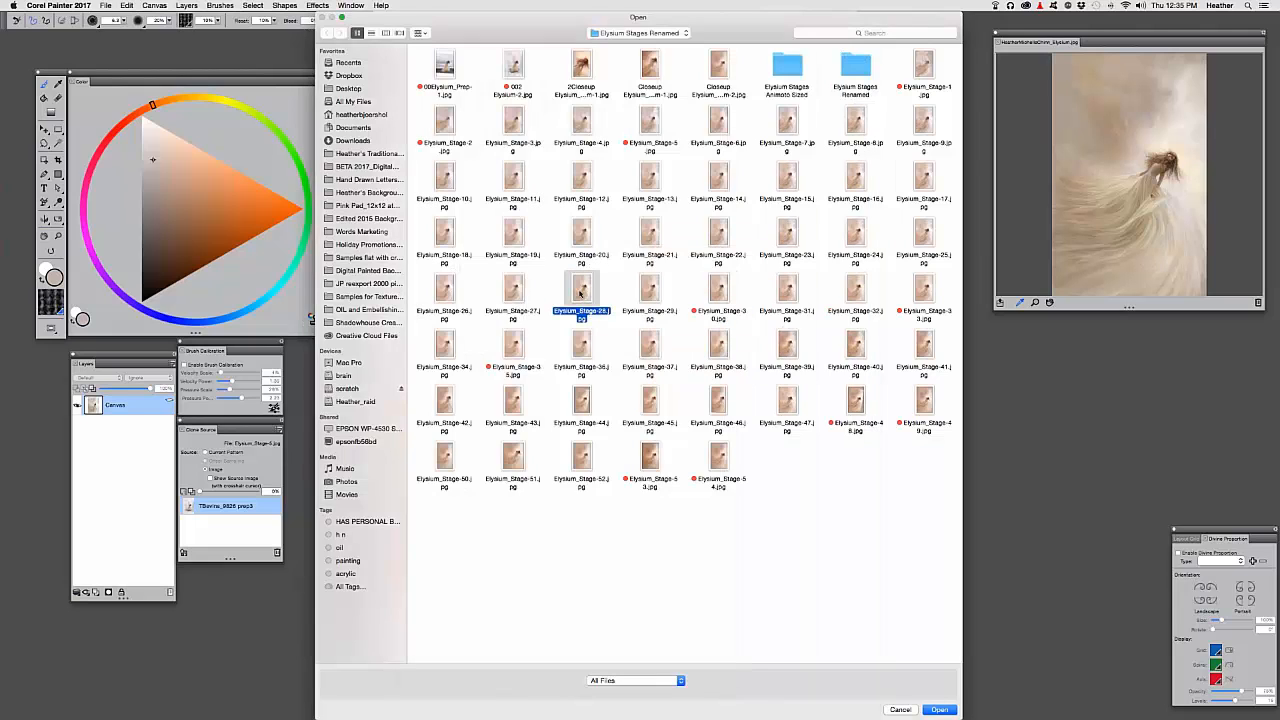
pyautogui.press('space')
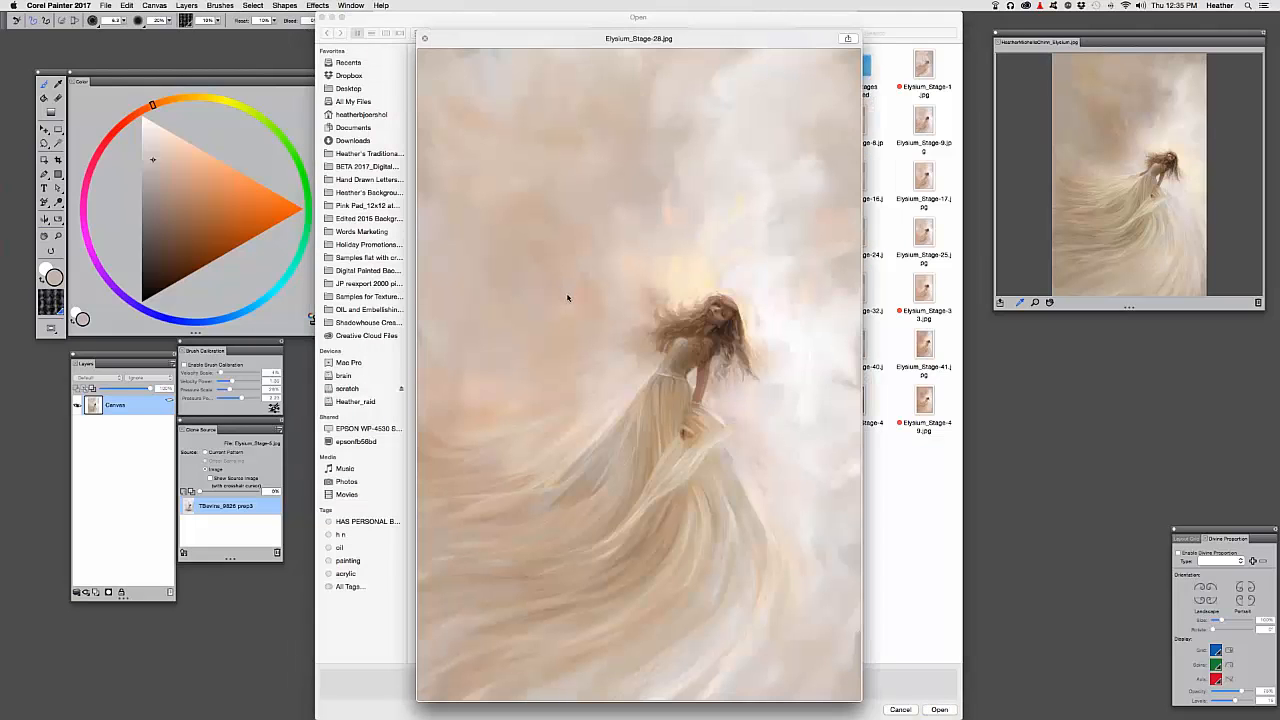
pyautogui.press('space')
pyautogui.click(514, 289)
pyautogui.press('space')
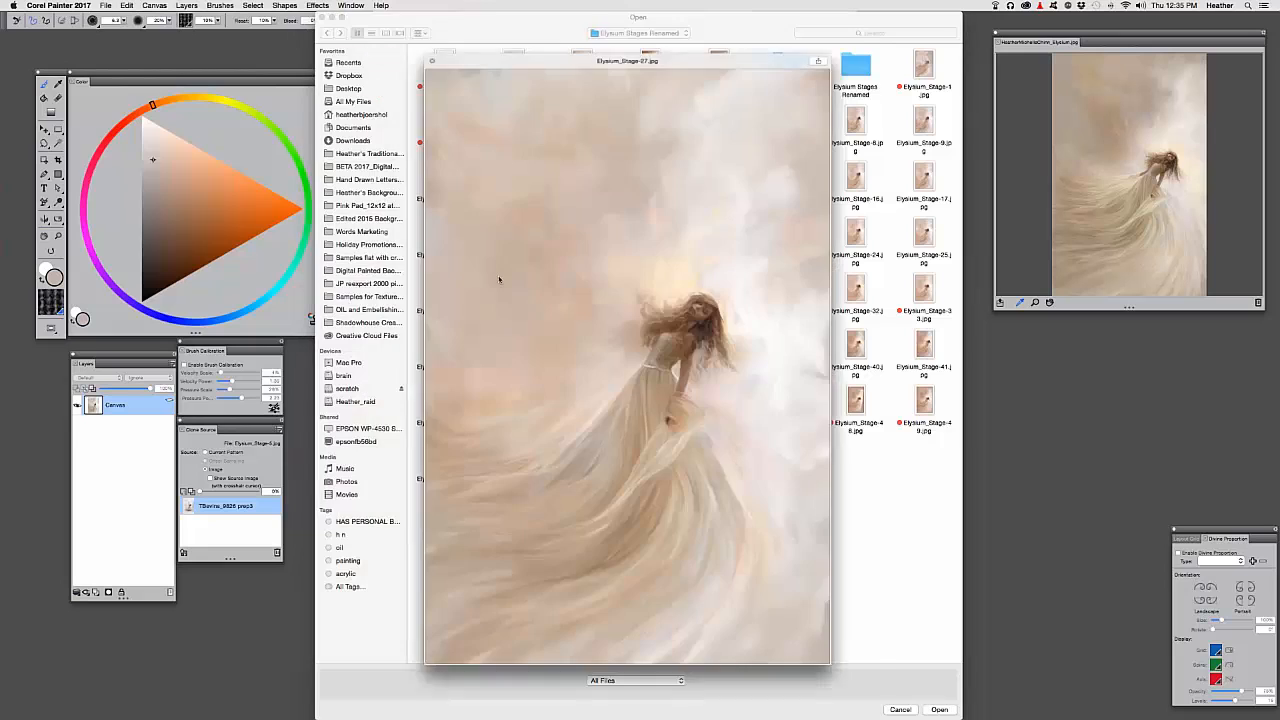
pyautogui.press('space')
pyautogui.press('Return')
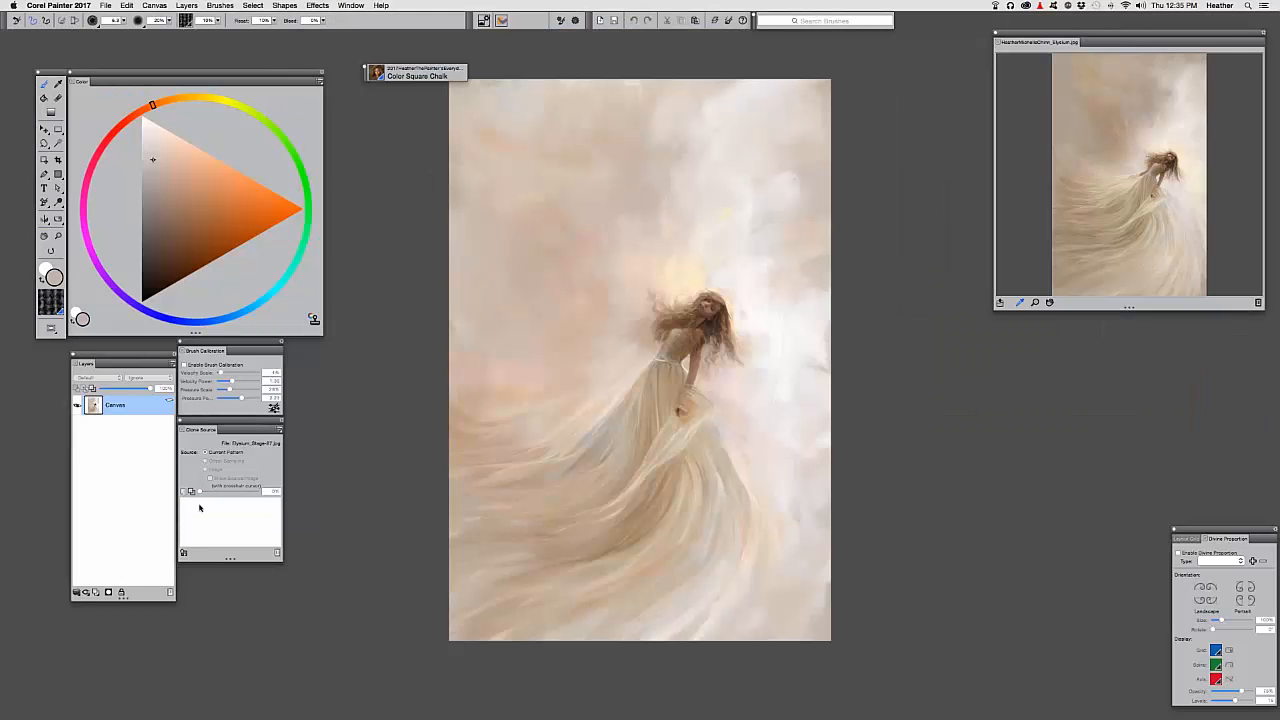
# Set the original source photo as clone source and overlay it as Tracing Paper
pyautogui.click(183, 554)
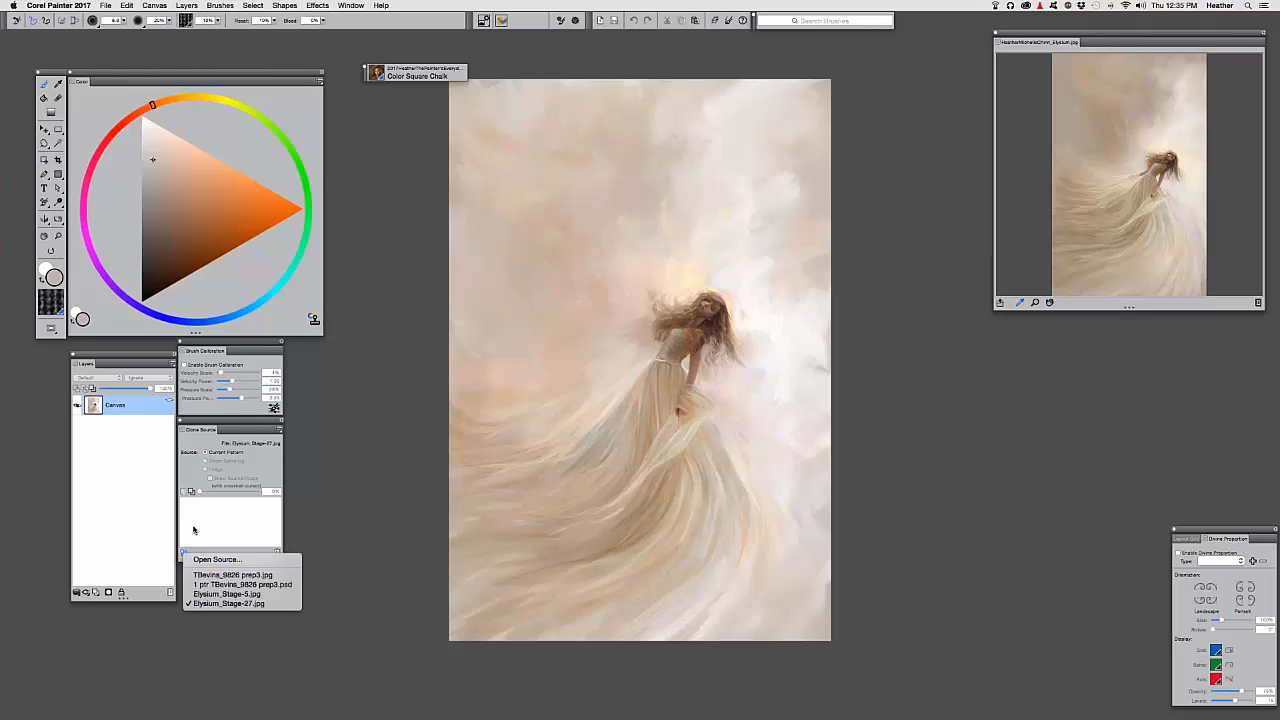
pyautogui.click(194, 530)
pyautogui.click(183, 550)
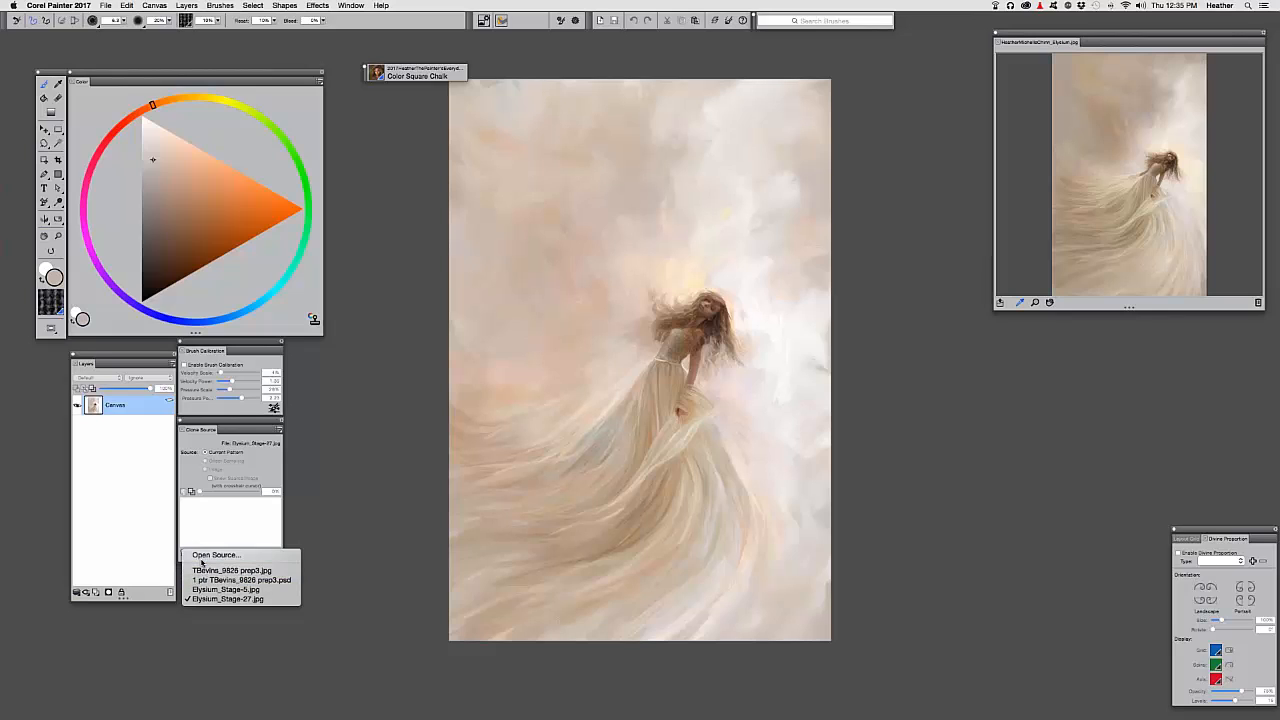
pyautogui.click(203, 570)
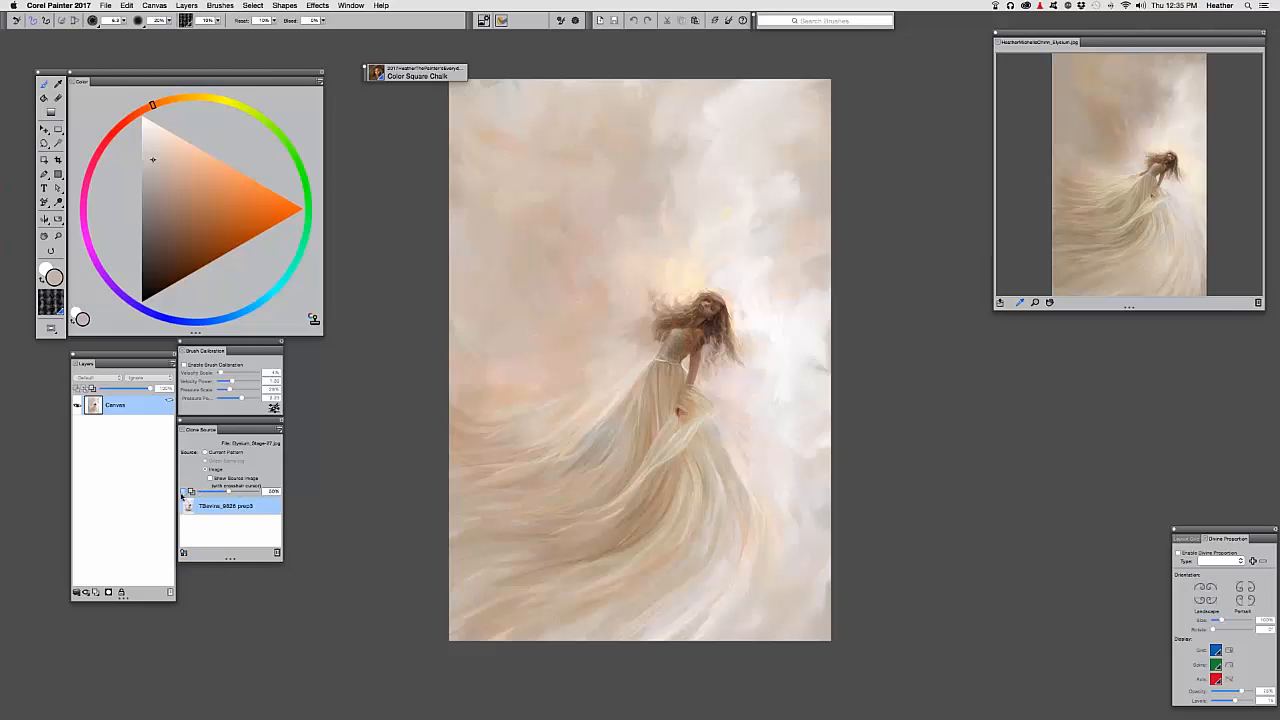
pyautogui.click(185, 493)
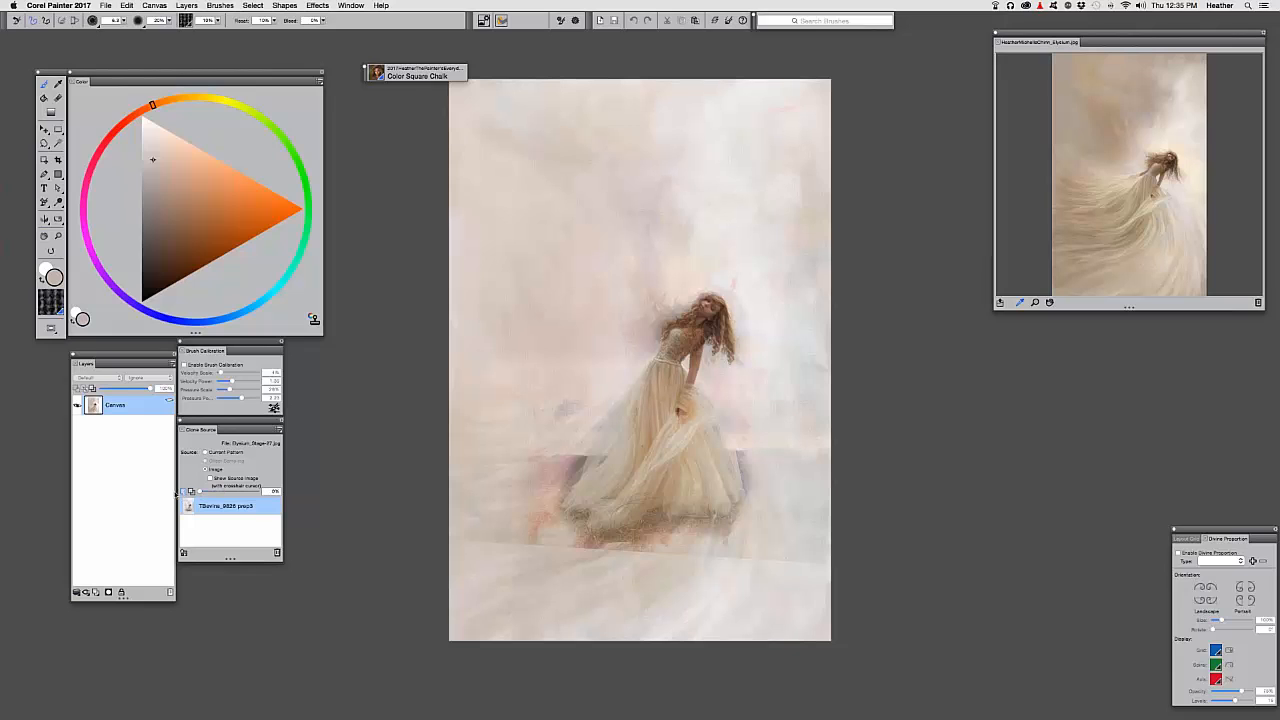
# Toggle Tracing Paper to compare, zoom in on the figure, then turn it off
pyautogui.press('super+t')
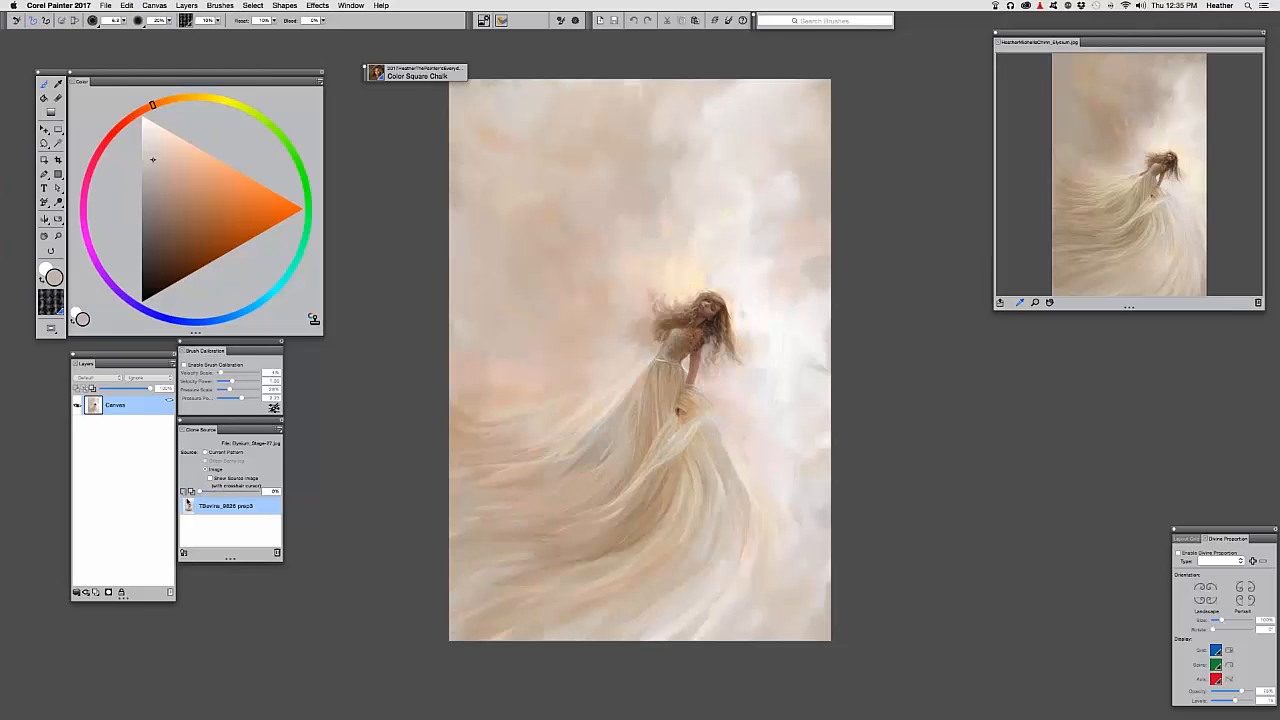
pyautogui.press('super+t')
pyautogui.press('super+t')
pyautogui.press('super+equal')
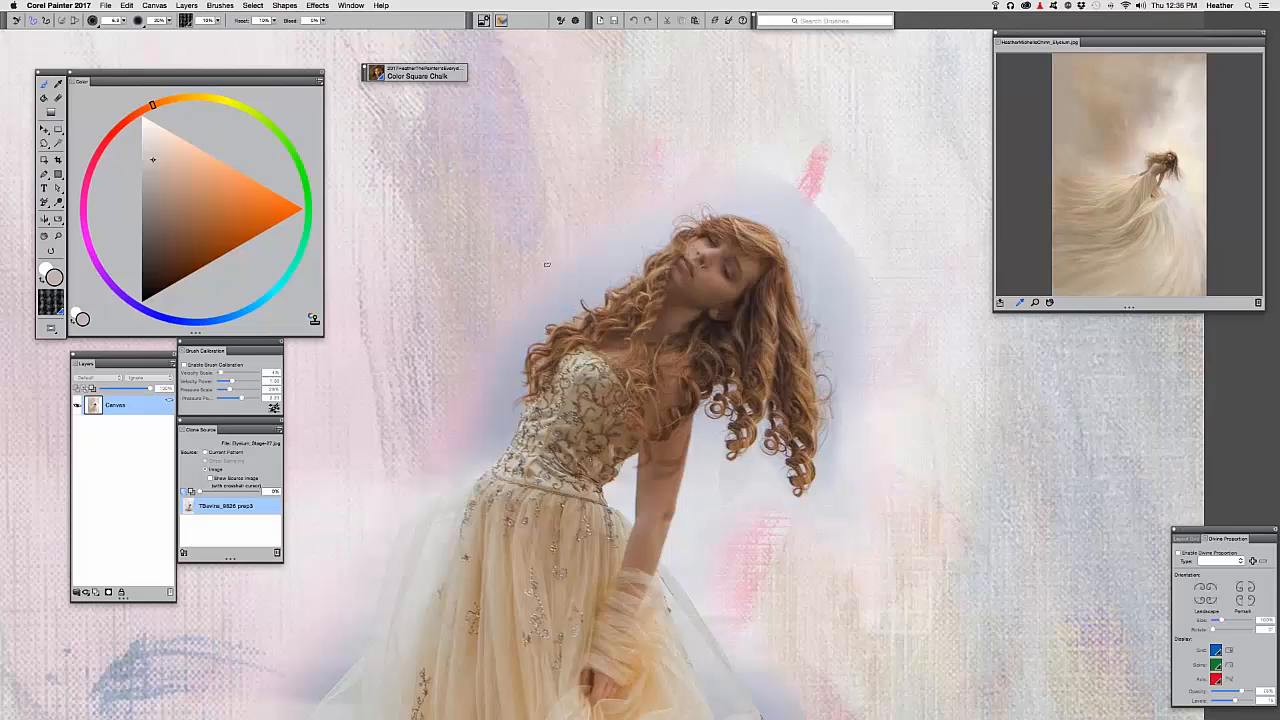
pyautogui.press('super+t')
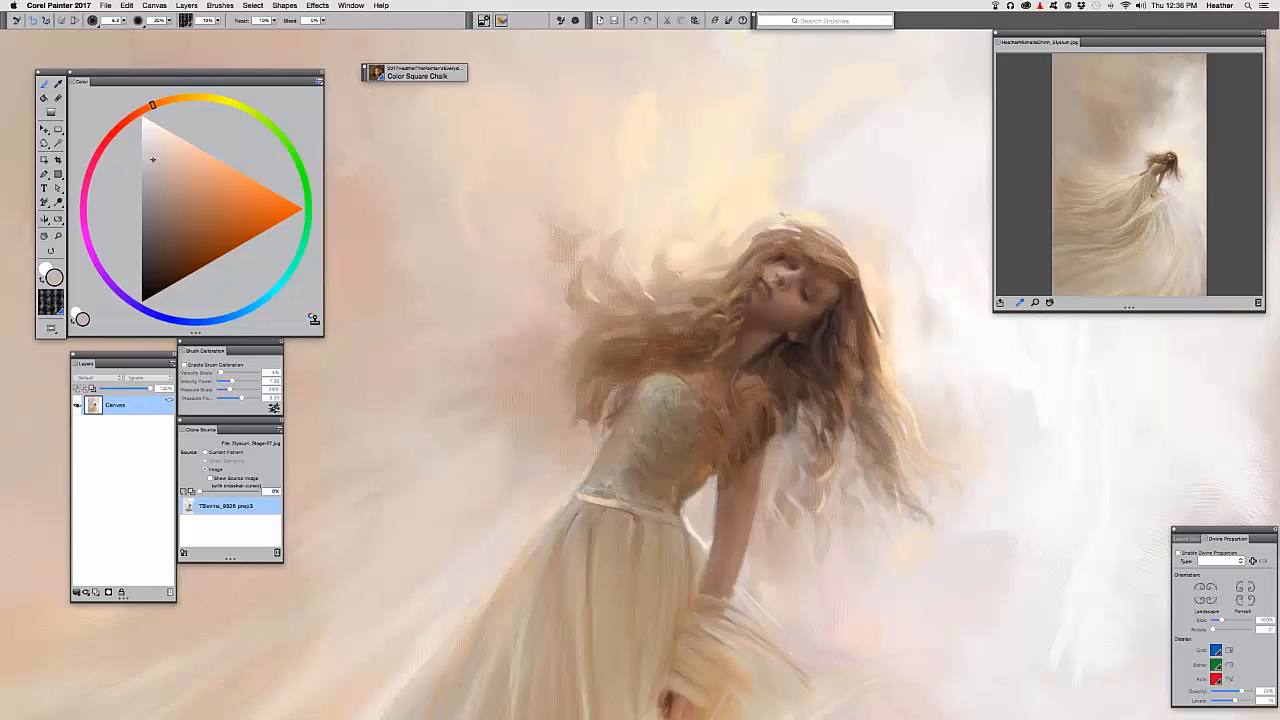
# Switch to the Filbert Sketching Fades brush and shrink it to about 47
pyautogui.click(376, 78)
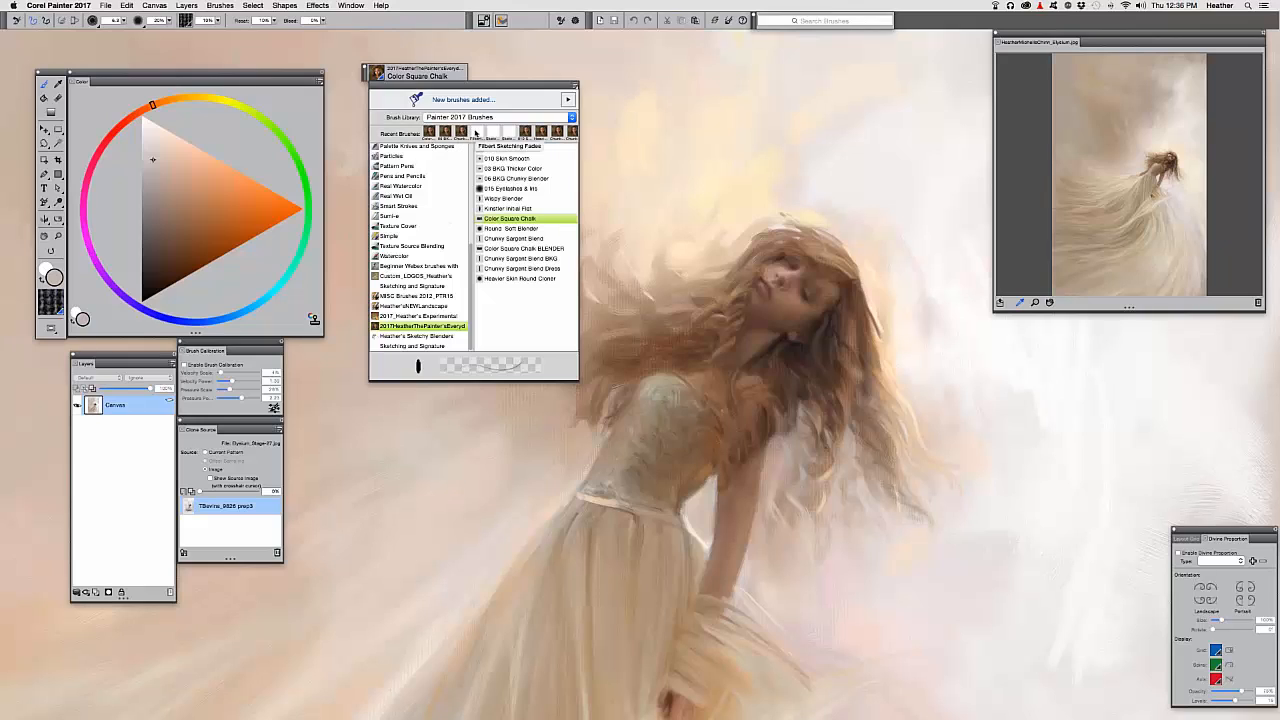
pyautogui.click(477, 133)
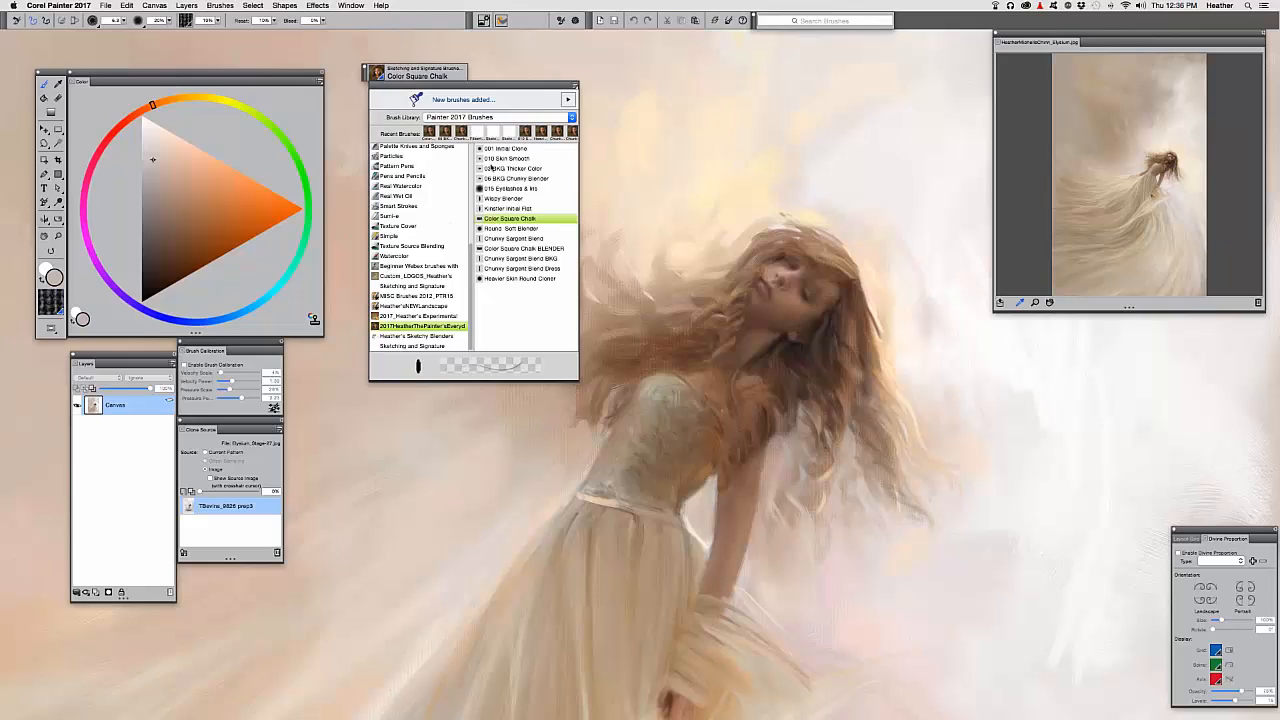
pyautogui.click(455, 508)
pyautogui.moveTo(424, 330); pyautogui.dragTo(448, 330)
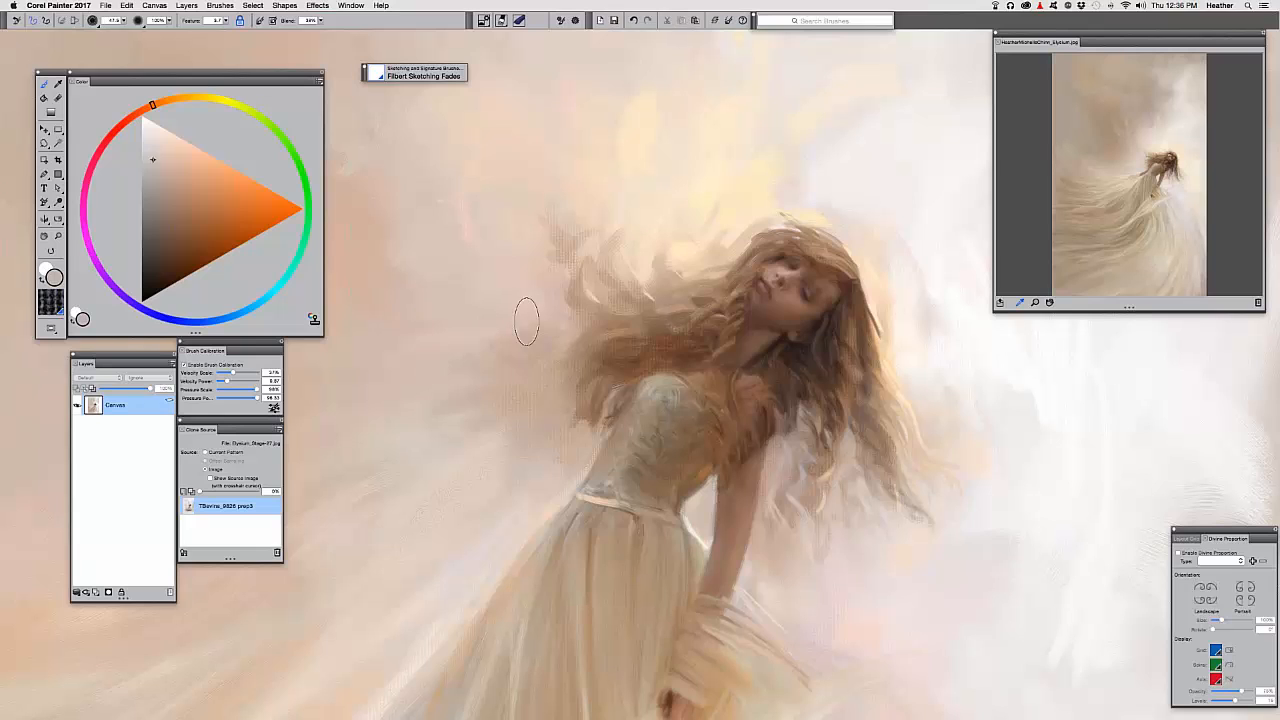
# Sample the hair's brown, paint a short edge stroke, and recalibrate Brush Tracking
pyautogui.moveTo(582, 380); pyautogui.dragTo(467, 370)
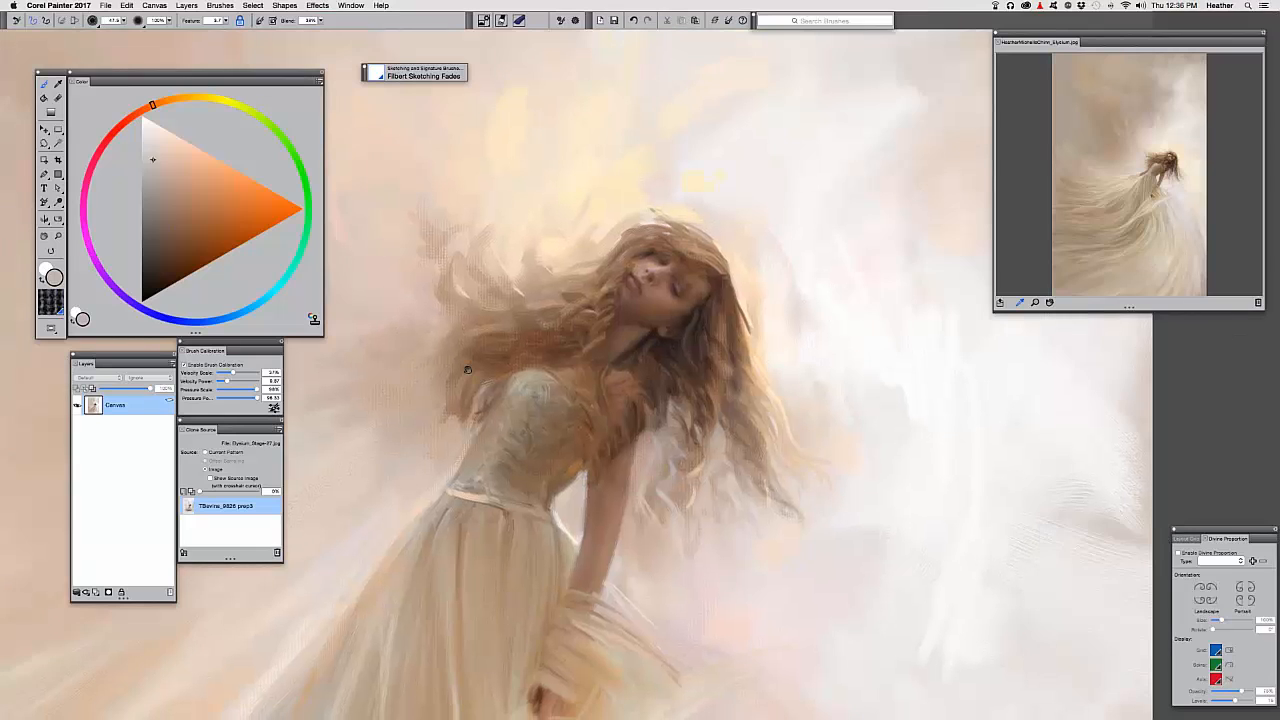
pyautogui.keyDown('alt'); pyautogui.click(710, 330); pyautogui.keyUp('alt')
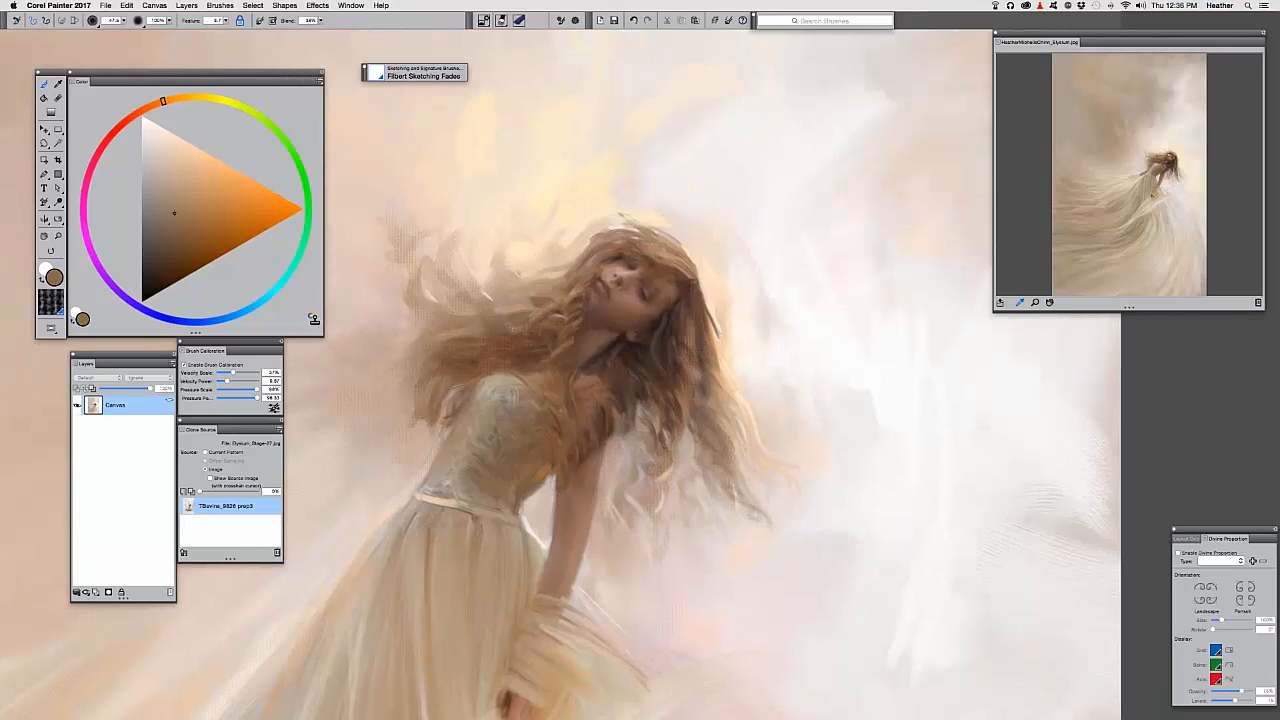
pyautogui.moveTo(706, 326)
pyautogui.mouseDown()
pyautogui.moveTo(717, 317)
pyautogui.moveTo(740, 360)
pyautogui.moveTo(727, 355)
pyautogui.moveTo(776, 395)
pyautogui.moveTo(816, 400)
pyautogui.mouseUp()
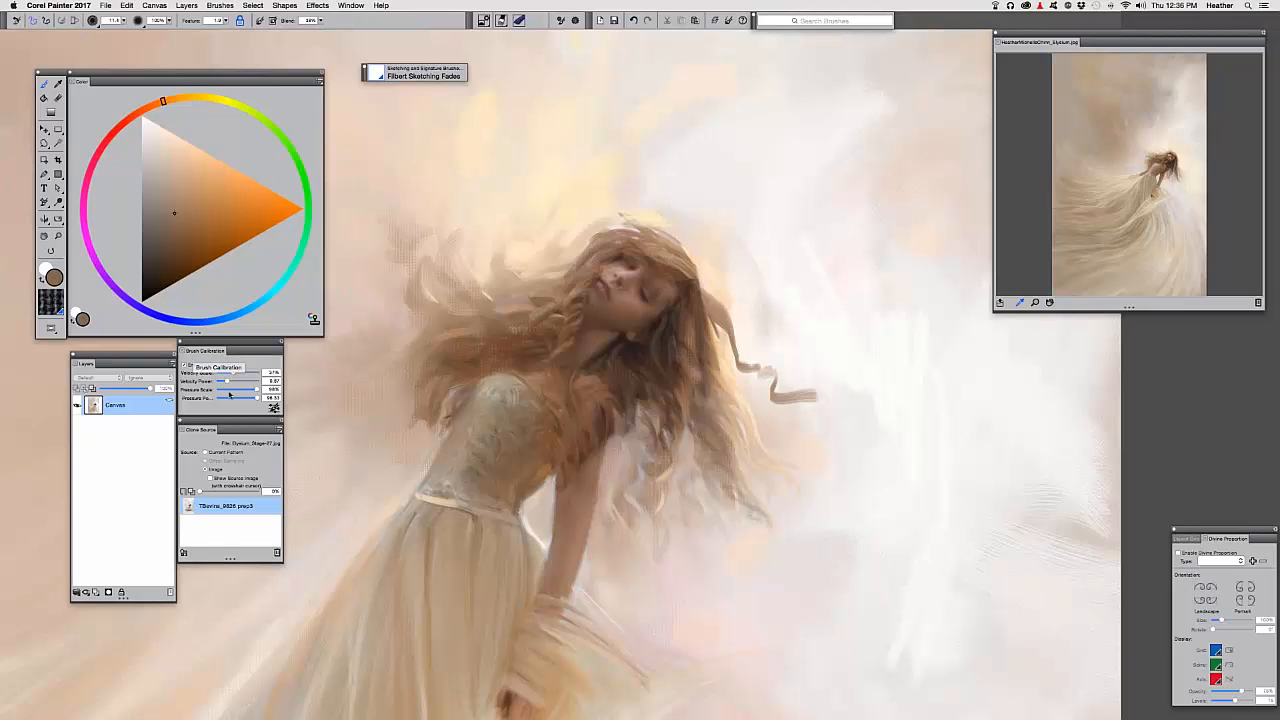
pyautogui.click(274, 408)
pyautogui.moveTo(457, 305); pyautogui.dragTo(588, 168)
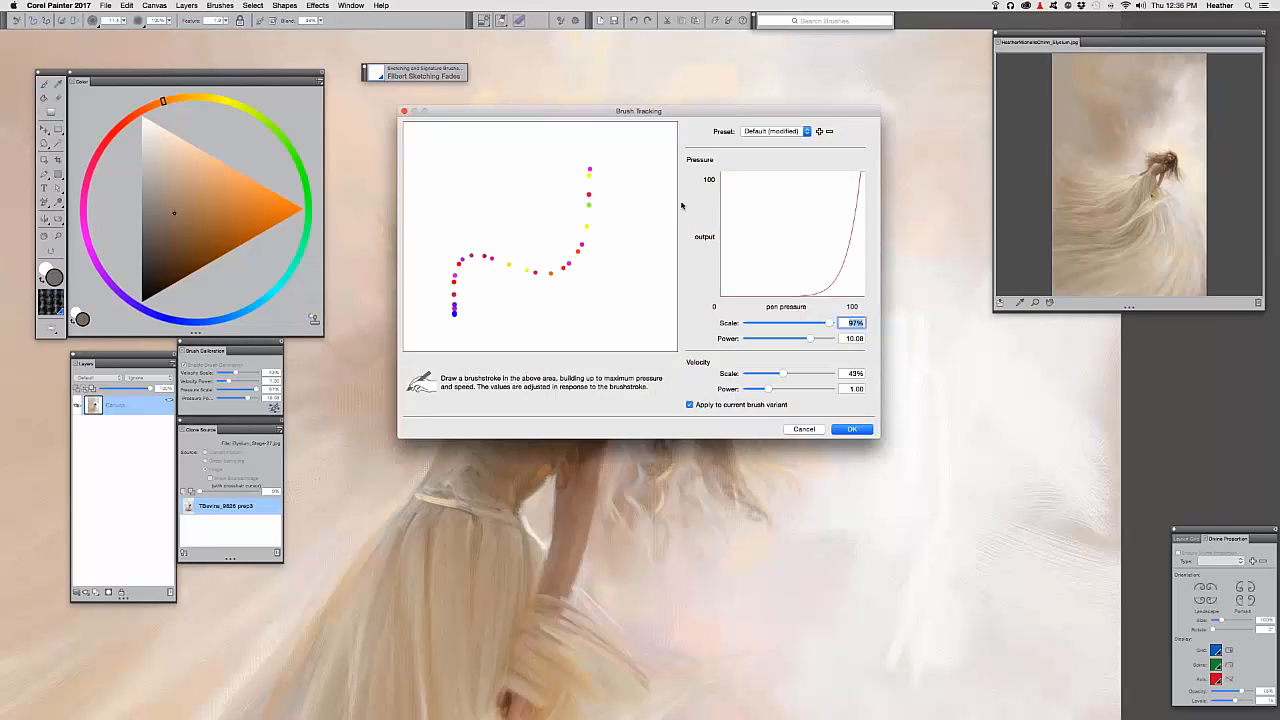
pyautogui.click(851, 428)
# Paint thin curling brown and light tan hair strands off the right of the head
pyautogui.moveTo(718, 314); pyautogui.dragTo(788, 368)
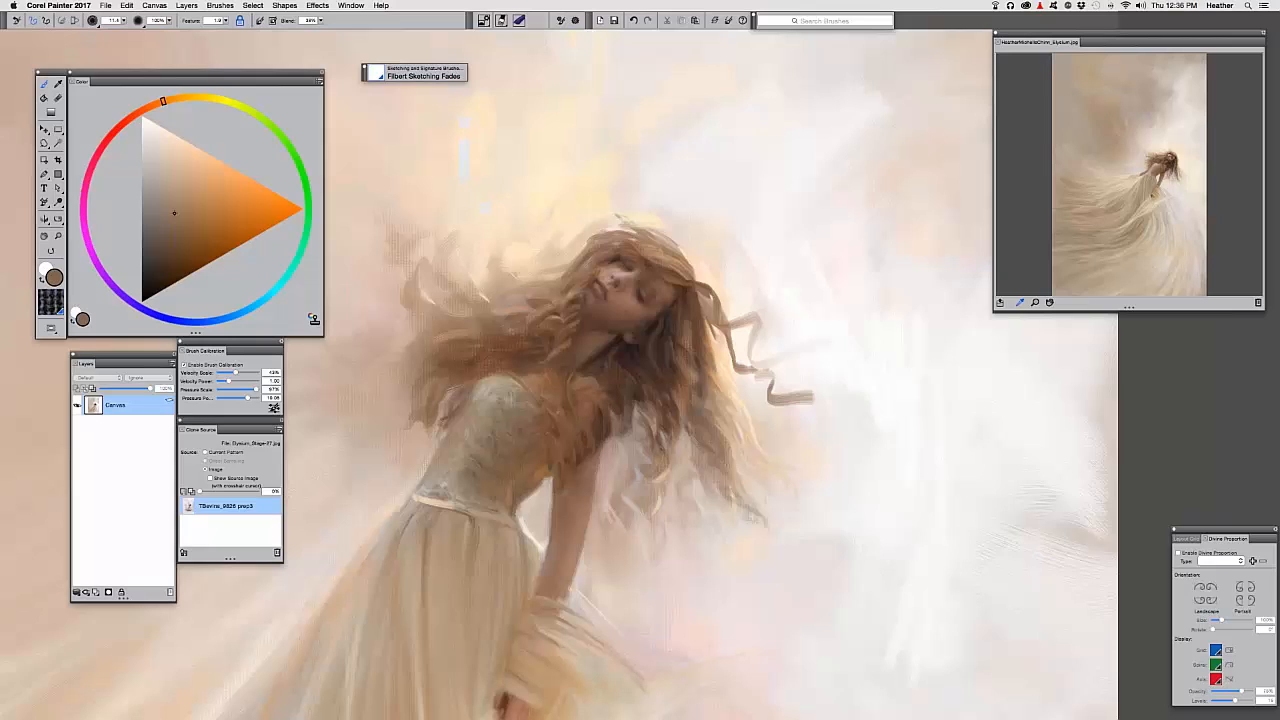
pyautogui.moveTo(735, 305); pyautogui.dragTo(707, 302)
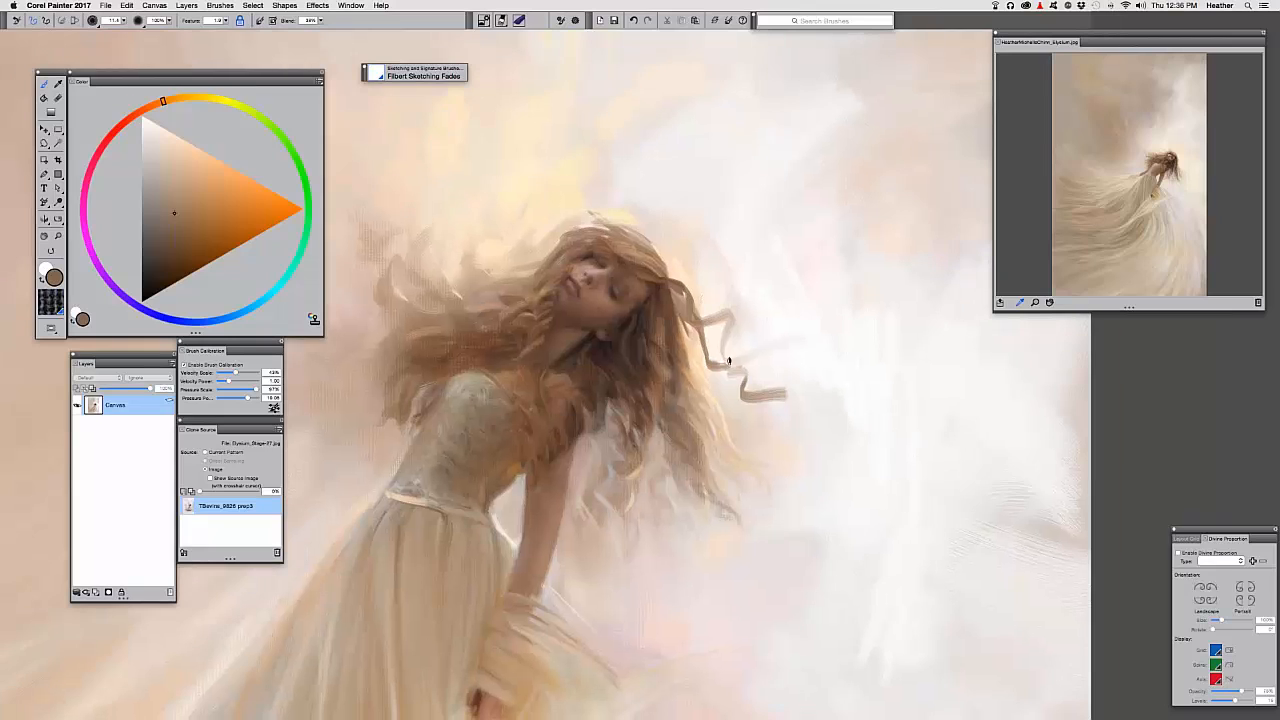
pyautogui.moveTo(729, 348); pyautogui.dragTo(800, 382)
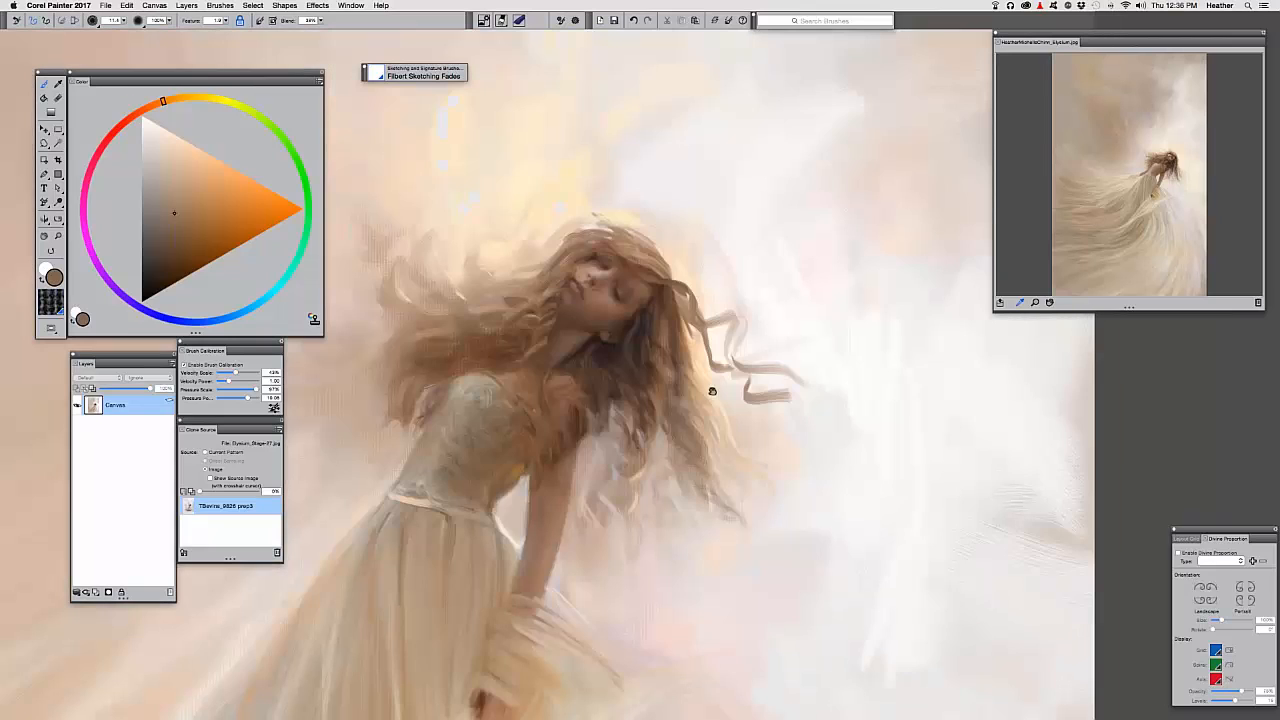
pyautogui.moveTo(711, 389); pyautogui.dragTo(738, 386)
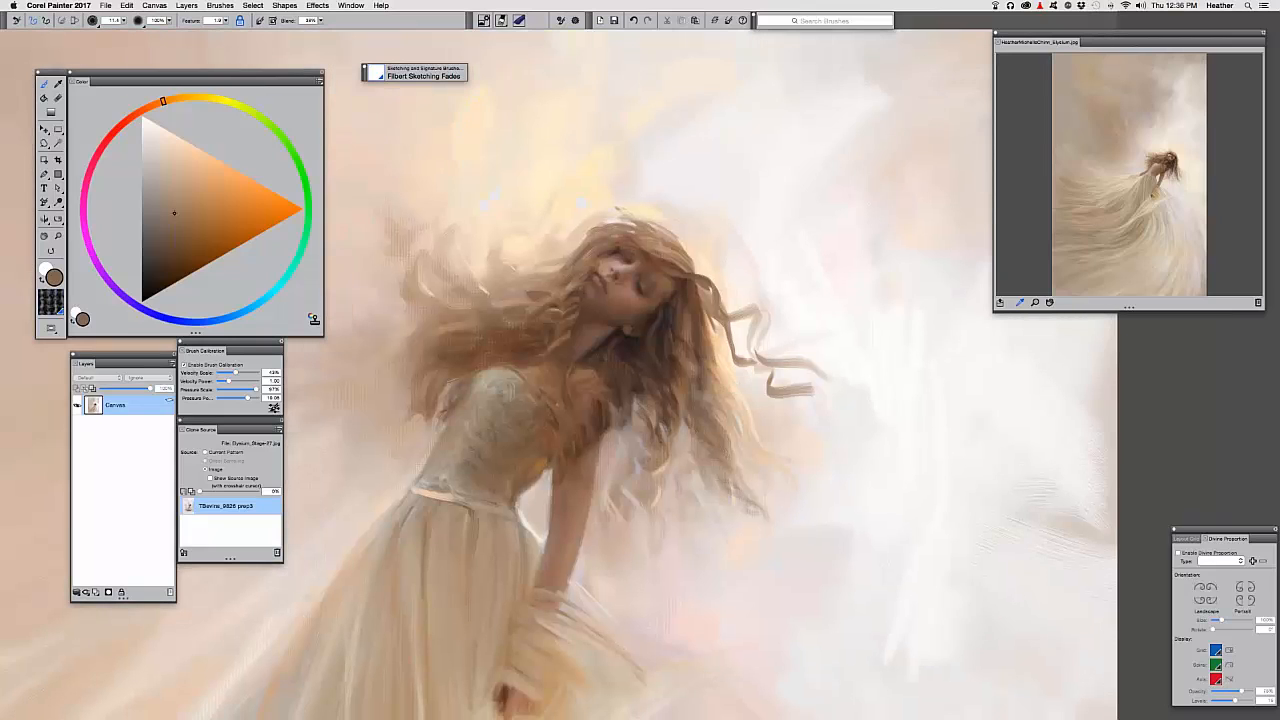
pyautogui.keyDown('alt'); pyautogui.click(720, 362); pyautogui.keyUp('alt')
pyautogui.moveTo(732, 382)
pyautogui.mouseDown()
pyautogui.moveTo(788, 437)
pyautogui.moveTo(843, 452)
pyautogui.moveTo(803, 434)
pyautogui.moveTo(824, 451)
pyautogui.mouseUp()
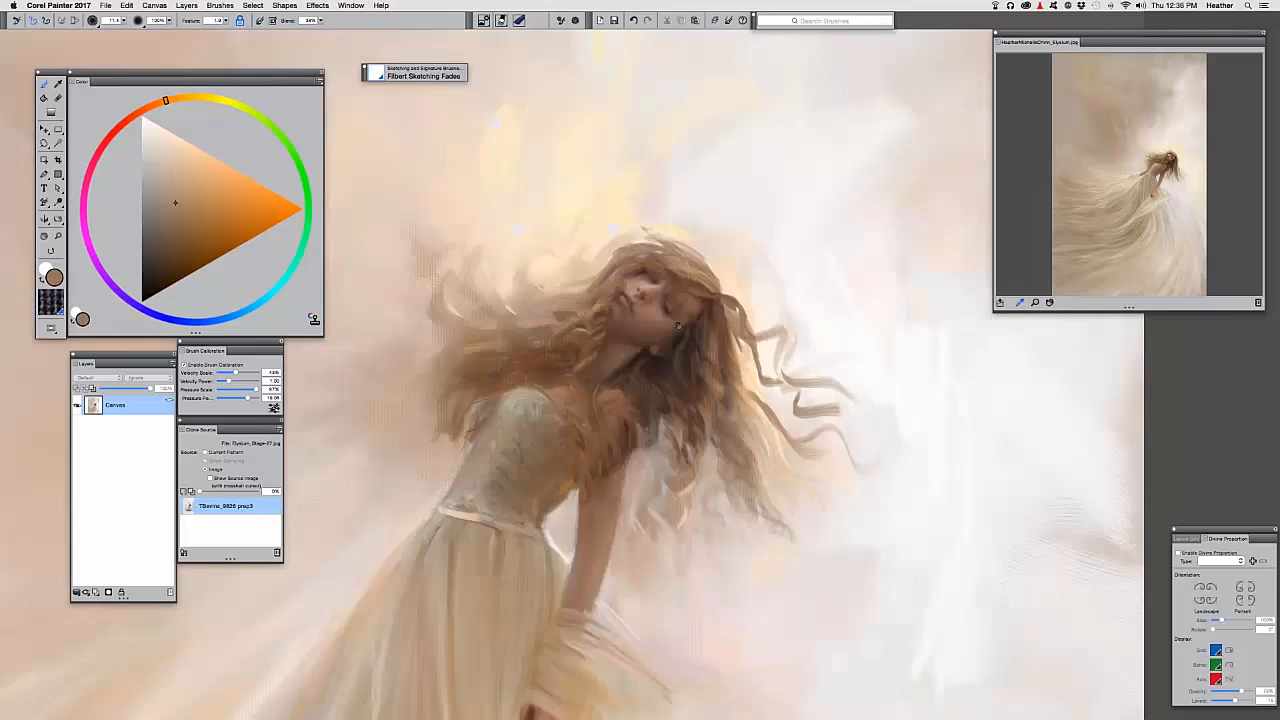
pyautogui.moveTo(678, 325); pyautogui.dragTo(757, 416)
pyautogui.keyDown('alt'); pyautogui.click(758, 335); pyautogui.keyUp('alt')
pyautogui.moveTo(757, 338)
pyautogui.mouseDown()
pyautogui.moveTo(720, 310)
pyautogui.moveTo(692, 323)
pyautogui.moveTo(720, 309)
pyautogui.moveTo(763, 342)
pyautogui.moveTo(672, 318)
pyautogui.moveTo(666, 282)
pyautogui.moveTo(696, 319)
pyautogui.moveTo(655, 280)
pyautogui.moveTo(680, 322)
pyautogui.moveTo(645, 317)
pyautogui.moveTo(641, 273)
pyautogui.mouseUp()
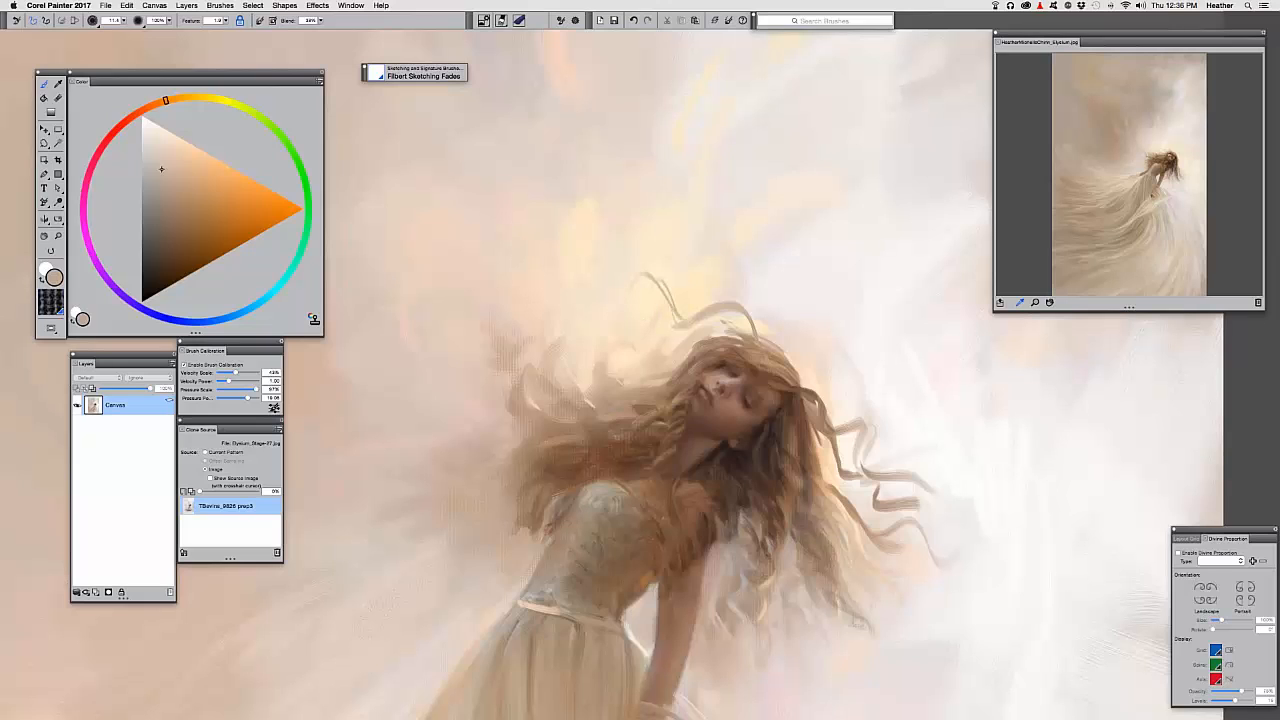
# Lighten the colour to a pale peach and highlight the strand tips and curl
pyautogui.moveTo(637, 325); pyautogui.dragTo(532, 261)
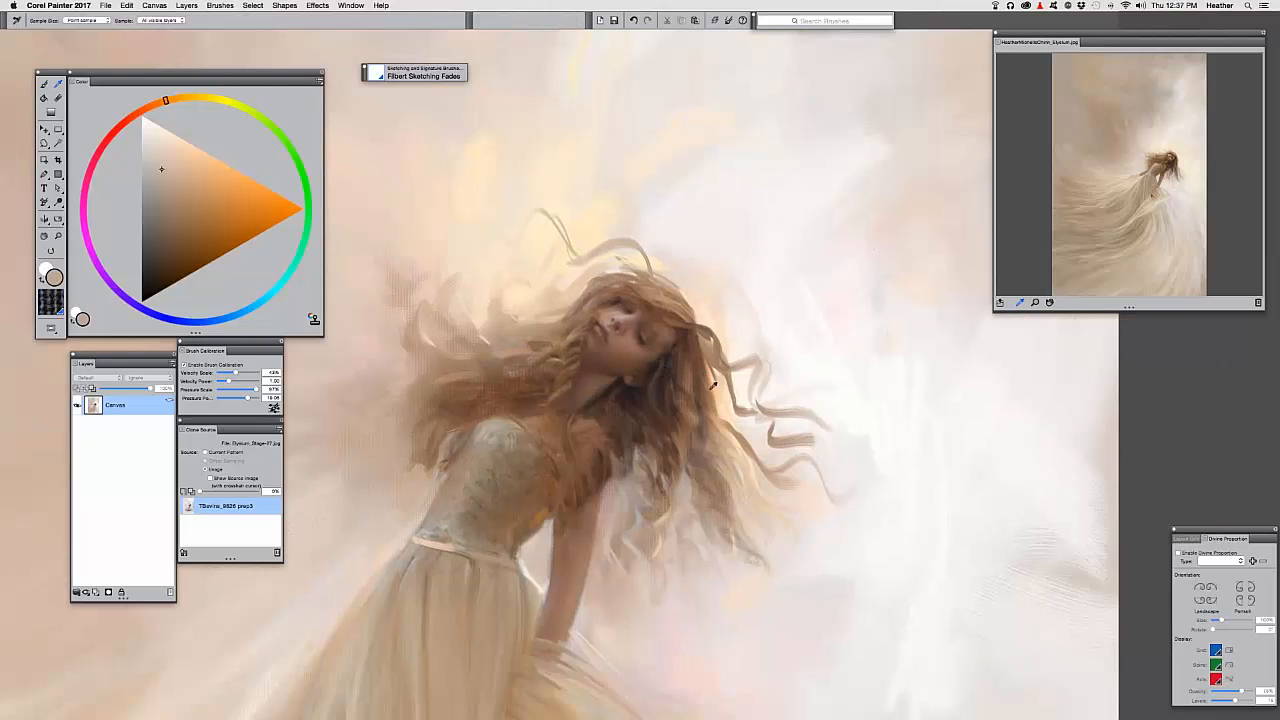
pyautogui.keyDown('alt'); pyautogui.click(709, 340); pyautogui.keyUp('alt')
pyautogui.keyDown('alt'); pyautogui.click(713, 338); pyautogui.keyUp('alt')
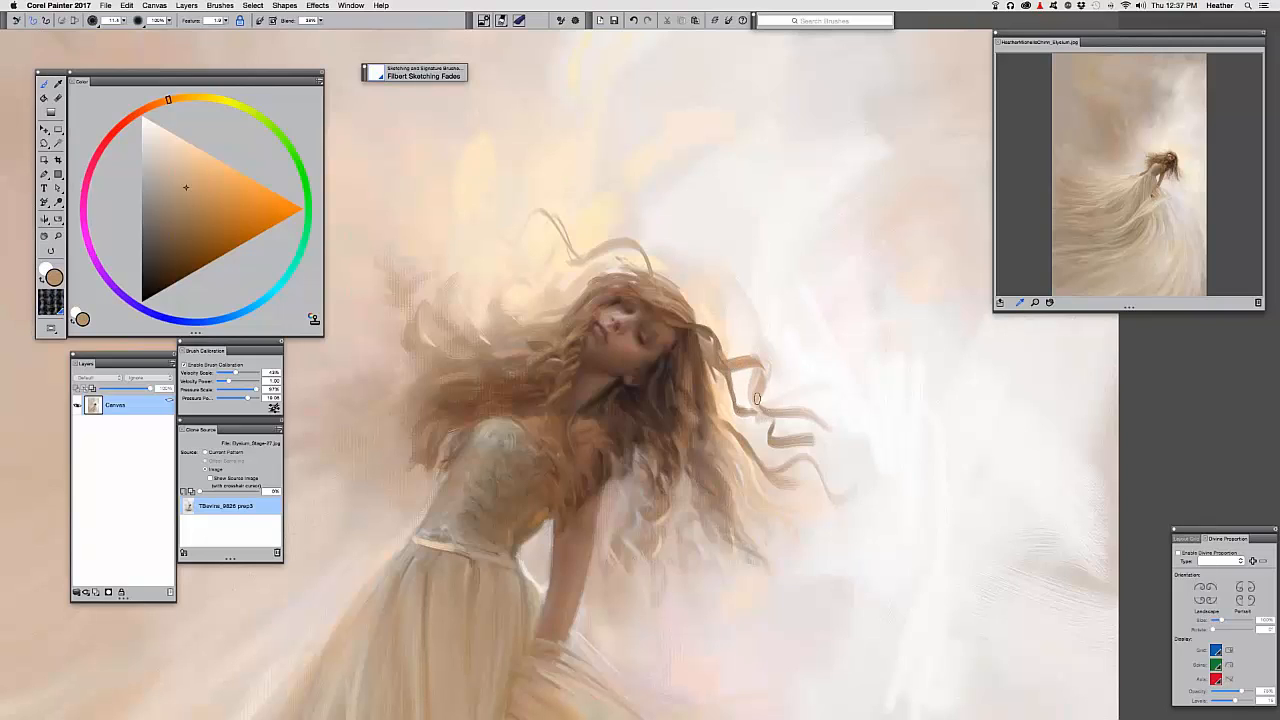
pyautogui.keyDown('alt'); pyautogui.click(718, 378); pyautogui.keyUp('alt')
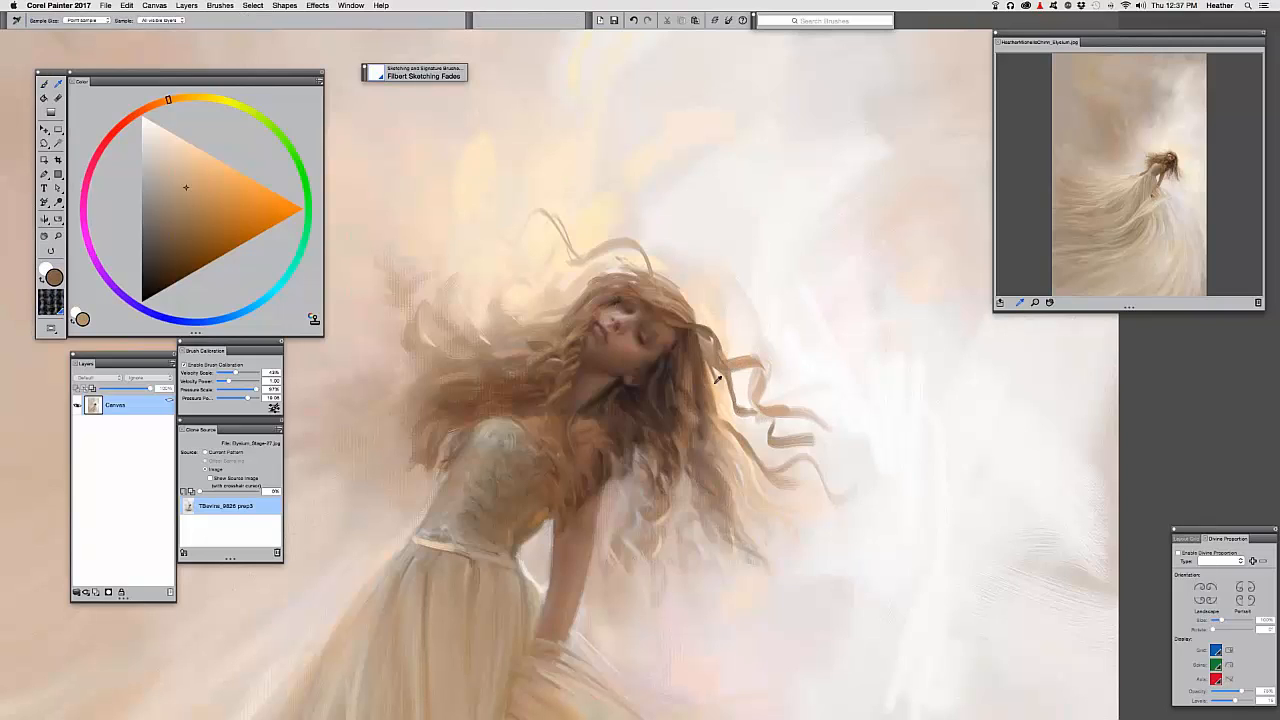
pyautogui.click(185, 146)
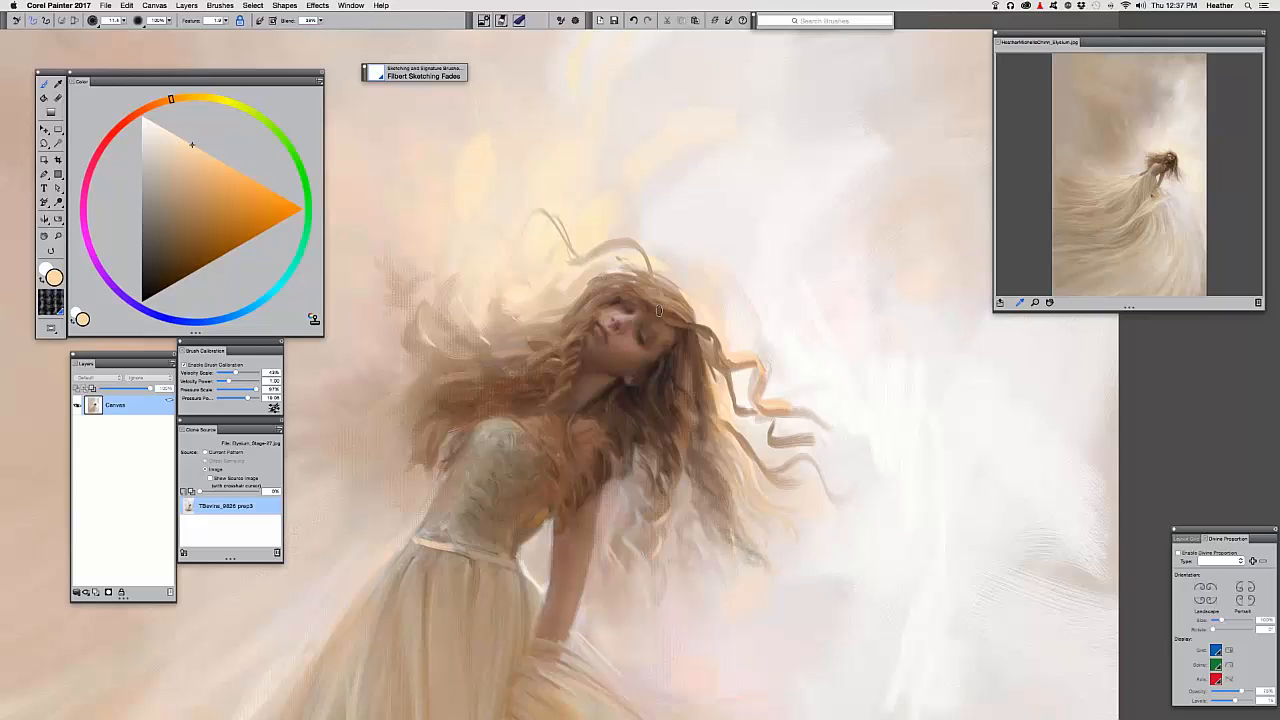
pyautogui.click(174, 134)
pyautogui.click(152, 121)
pyautogui.moveTo(791, 412); pyautogui.dragTo(824, 440)
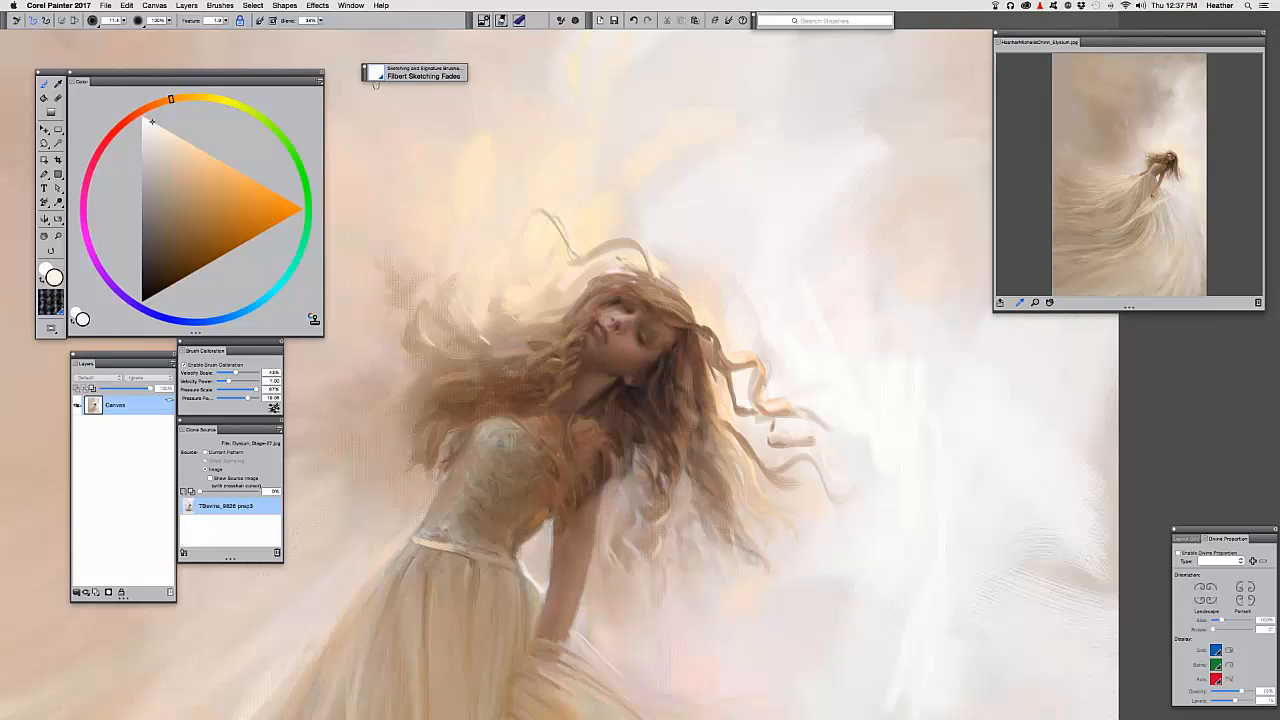
pyautogui.click(378, 76)
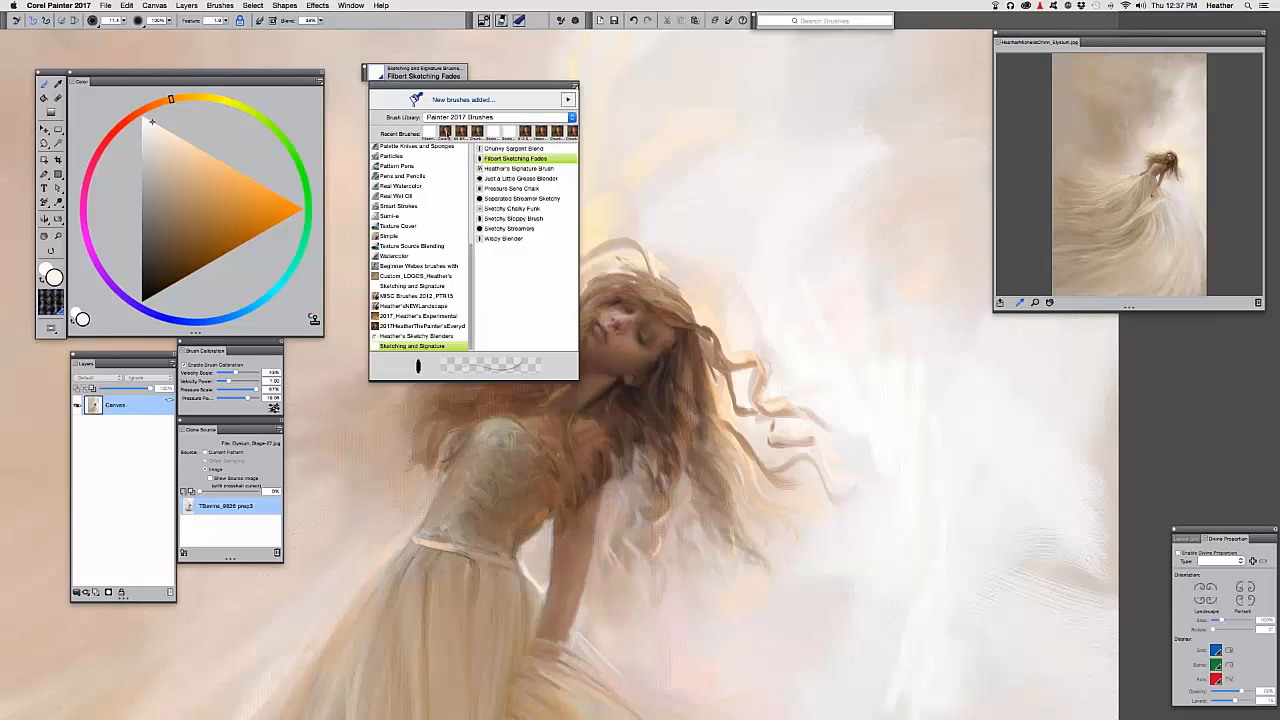
pyautogui.click(446, 134)
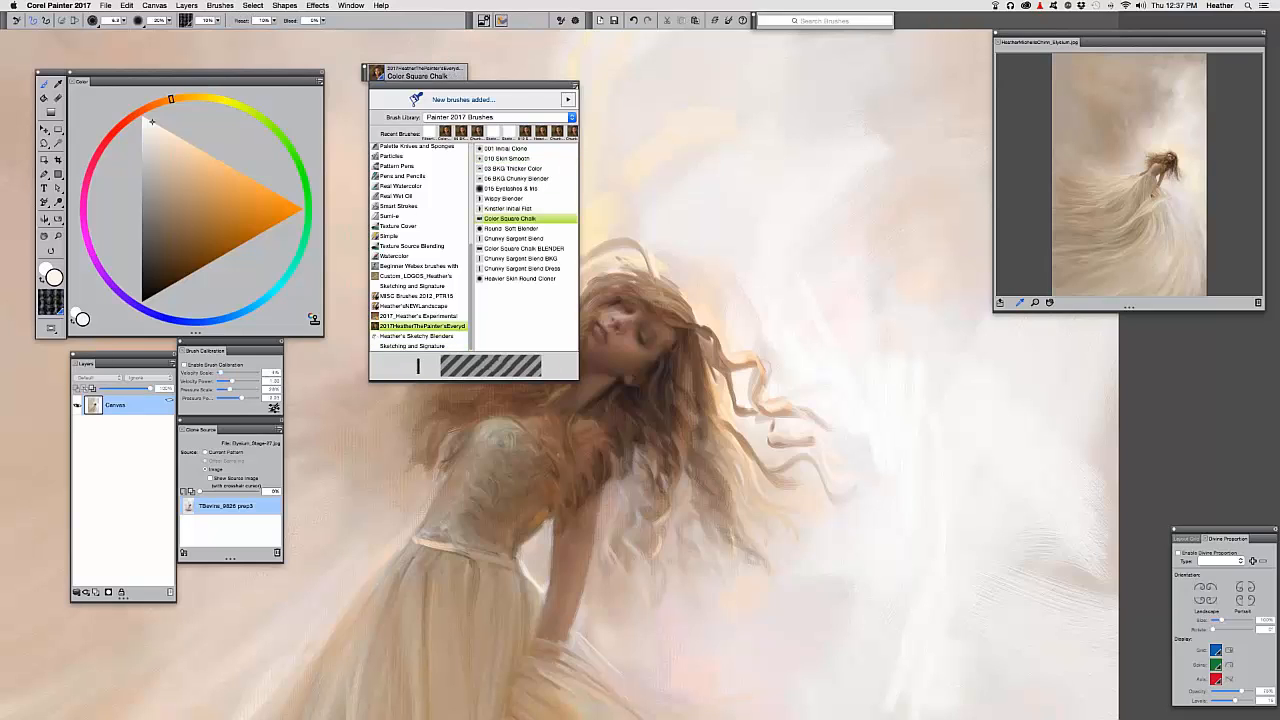
pyautogui.click(188, 154)
pyautogui.click(656, 354)
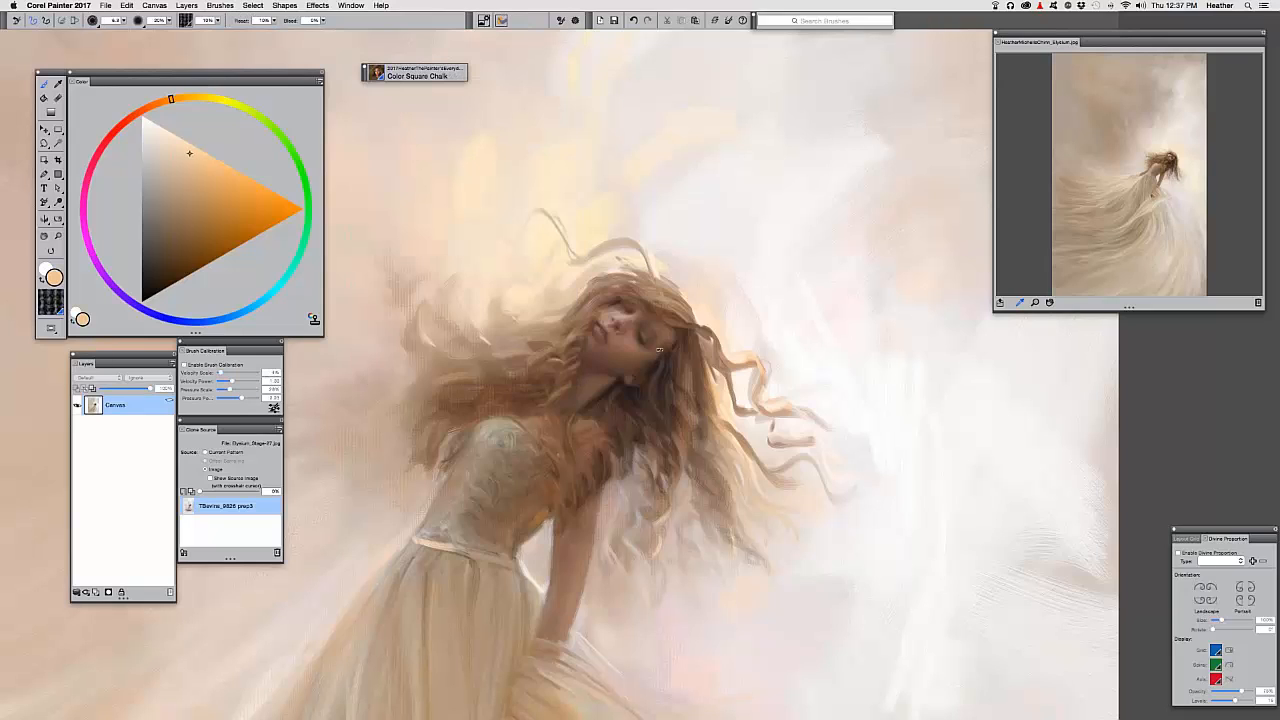
pyautogui.click(58, 84)
pyautogui.moveTo(710, 371); pyautogui.dragTo(716, 393)
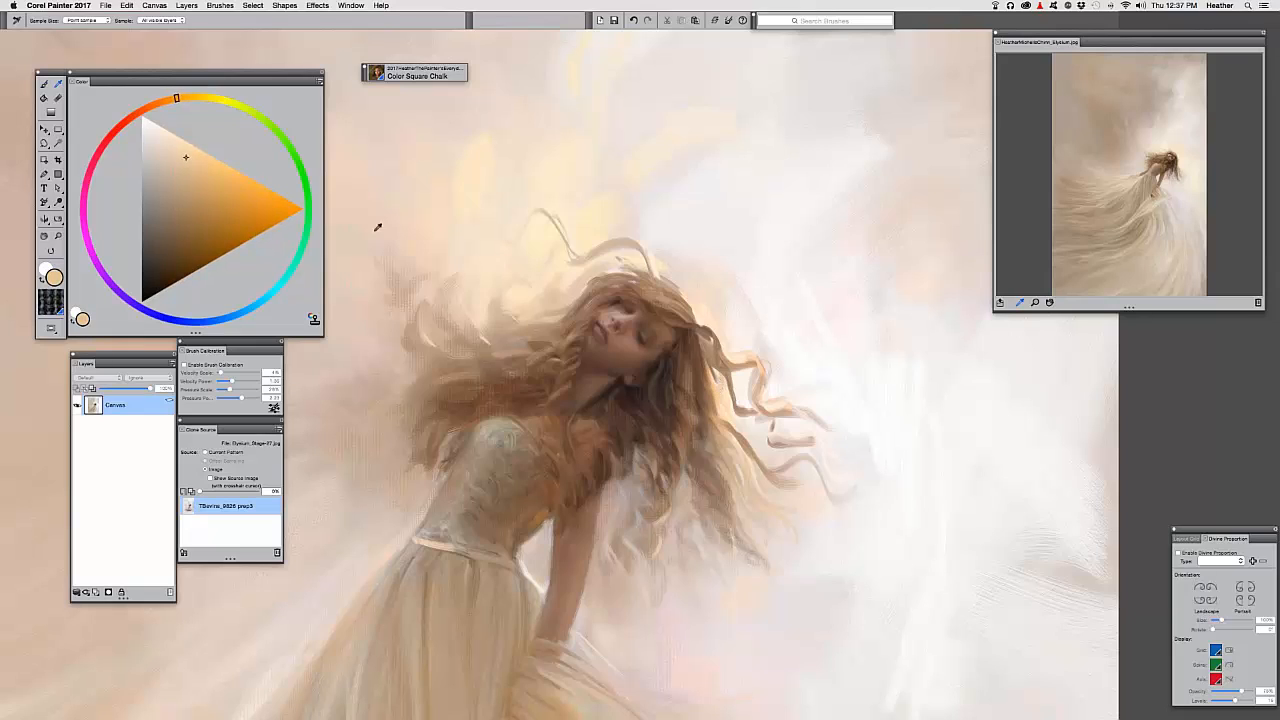
pyautogui.press('b')
pyautogui.moveTo(188, 153); pyautogui.dragTo(199, 148)
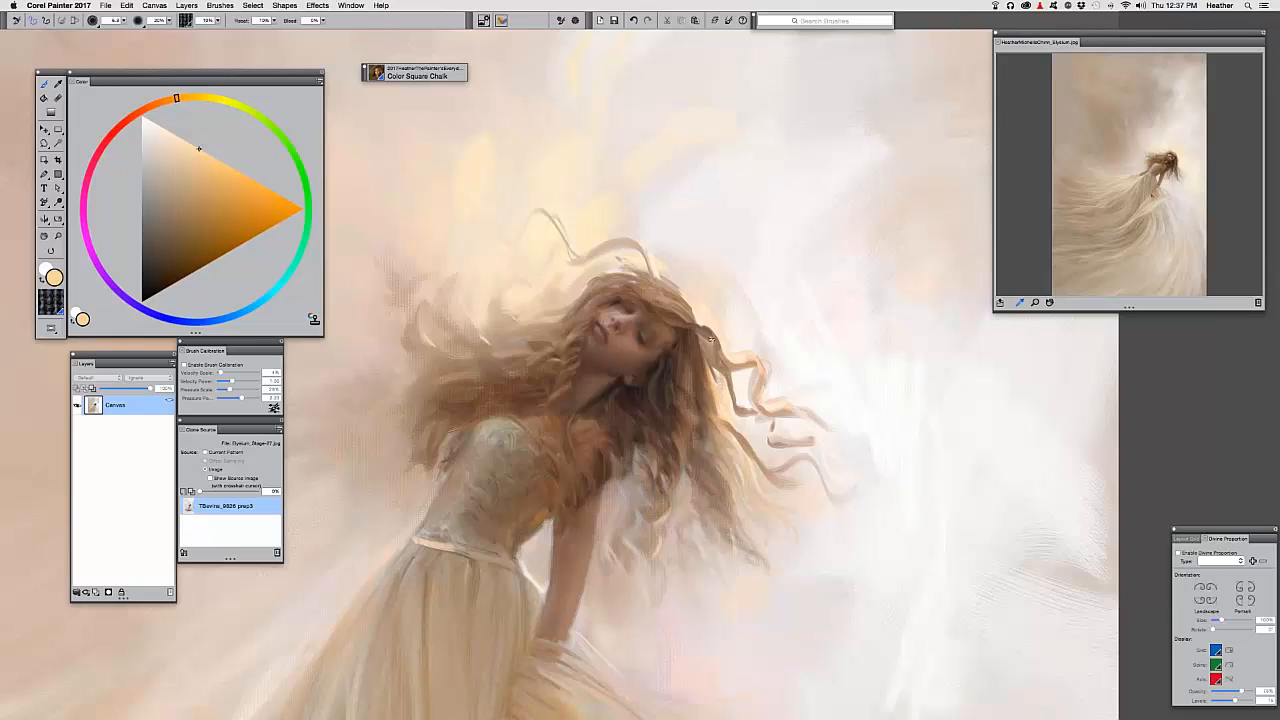
pyautogui.press('super+t')
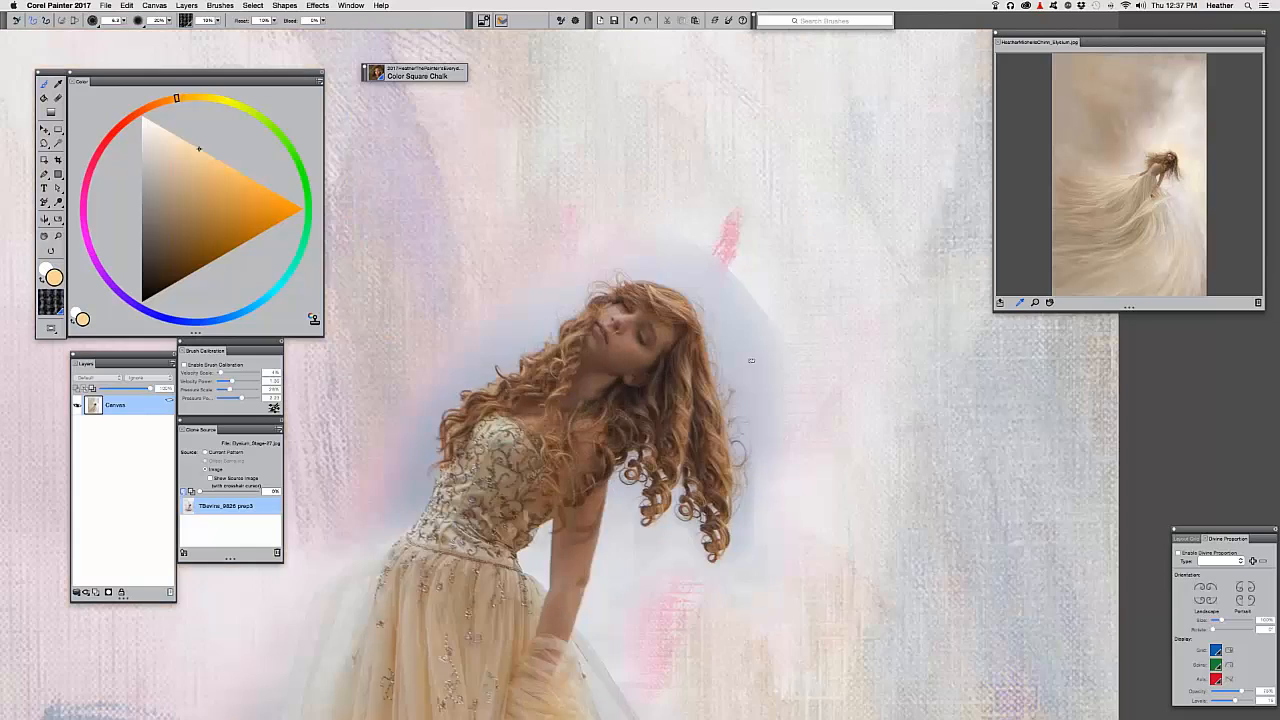
pyautogui.press('super+t')
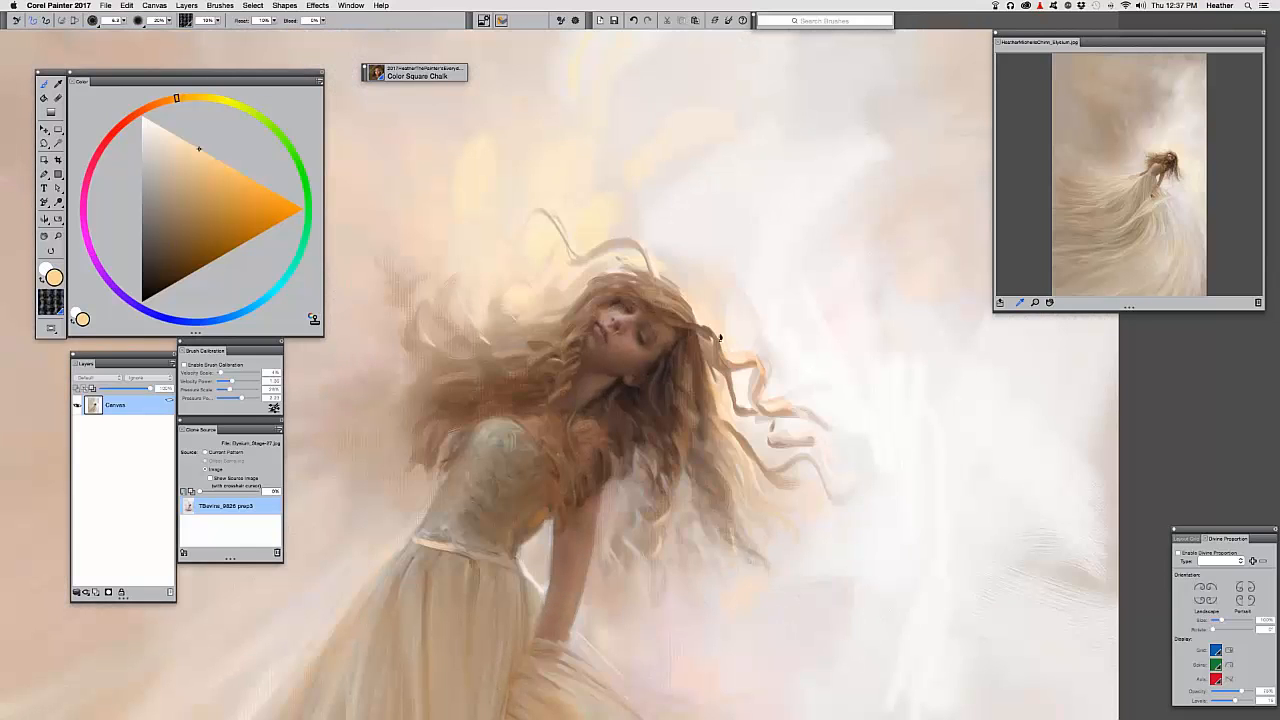
pyautogui.click(168, 21)
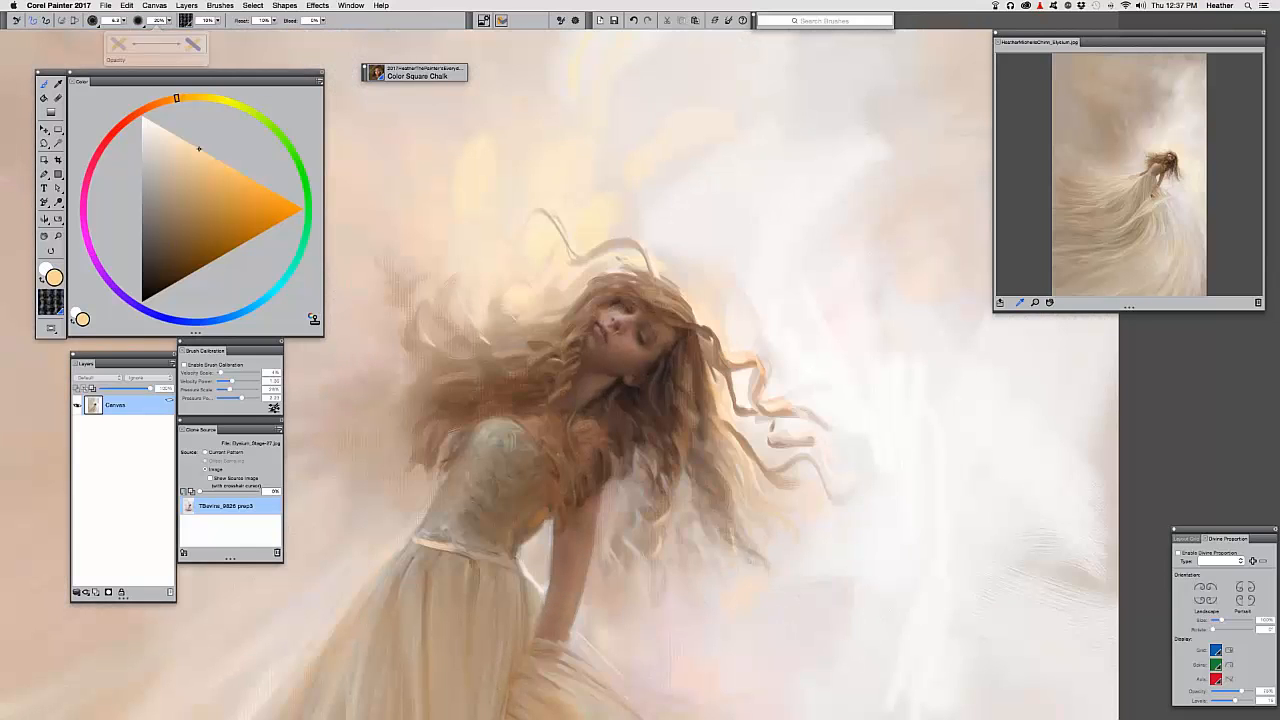
pyautogui.press('super+z')
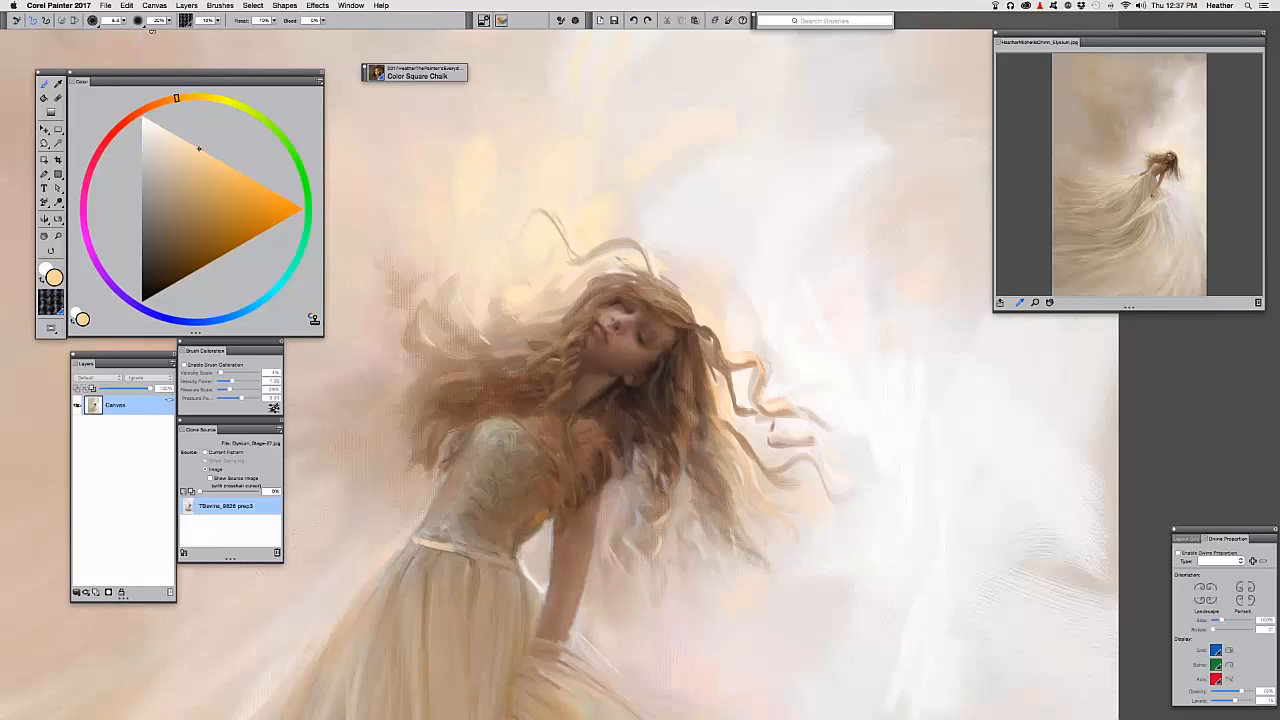
pyautogui.press('8')
pyautogui.moveTo(588, 285); pyautogui.dragTo(720, 438)
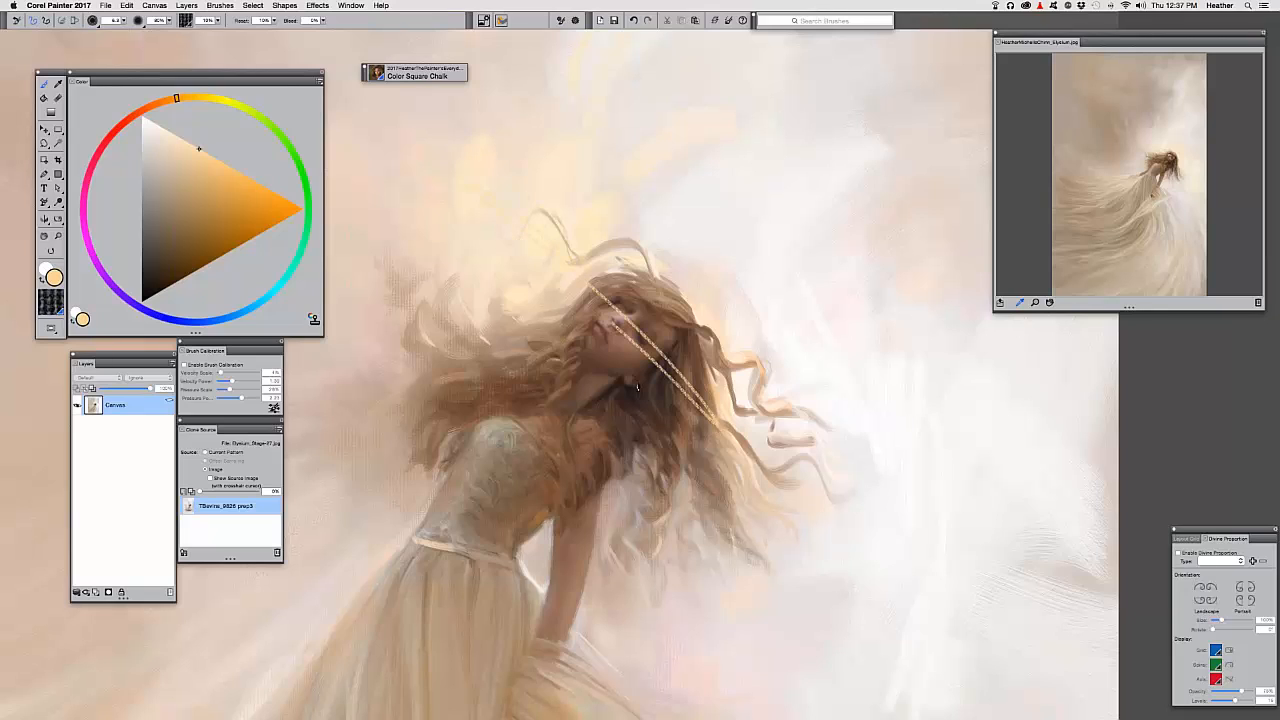
pyautogui.moveTo(556, 304); pyautogui.dragTo(684, 522)
pyautogui.press('super+z')
pyautogui.press('super+z')
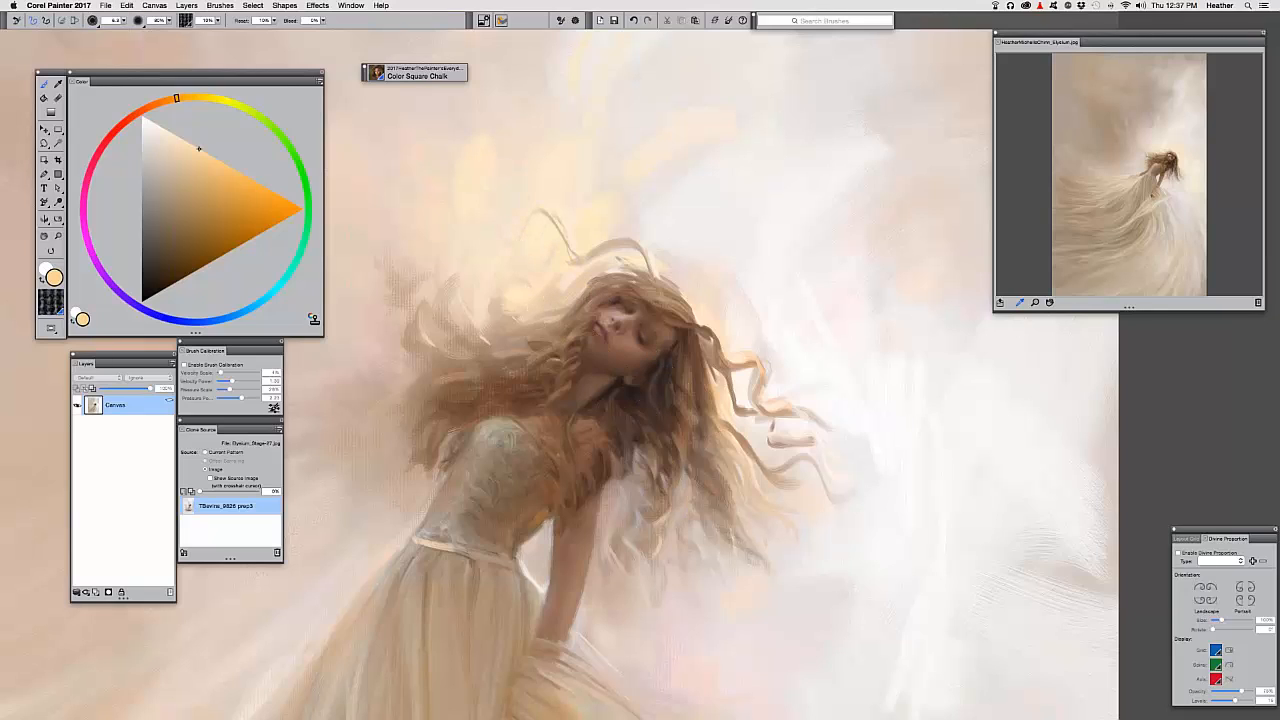
pyautogui.moveTo(580, 302); pyautogui.dragTo(716, 514)
pyautogui.press('super+z')
pyautogui.moveTo(585, 294)
pyautogui.mouseDown()
pyautogui.moveTo(604, 400)
pyautogui.moveTo(624, 316)
pyautogui.moveTo(654, 445)
pyautogui.moveTo(652, 515)
pyautogui.mouseUp()
pyautogui.press('super+z')
pyautogui.moveTo(724, 361); pyautogui.dragTo(727, 361)
# Lighten the colour to cream, softly stroke the right hair curl, then switch to near-white
pyautogui.click(193, 161)
pyautogui.click(178, 137)
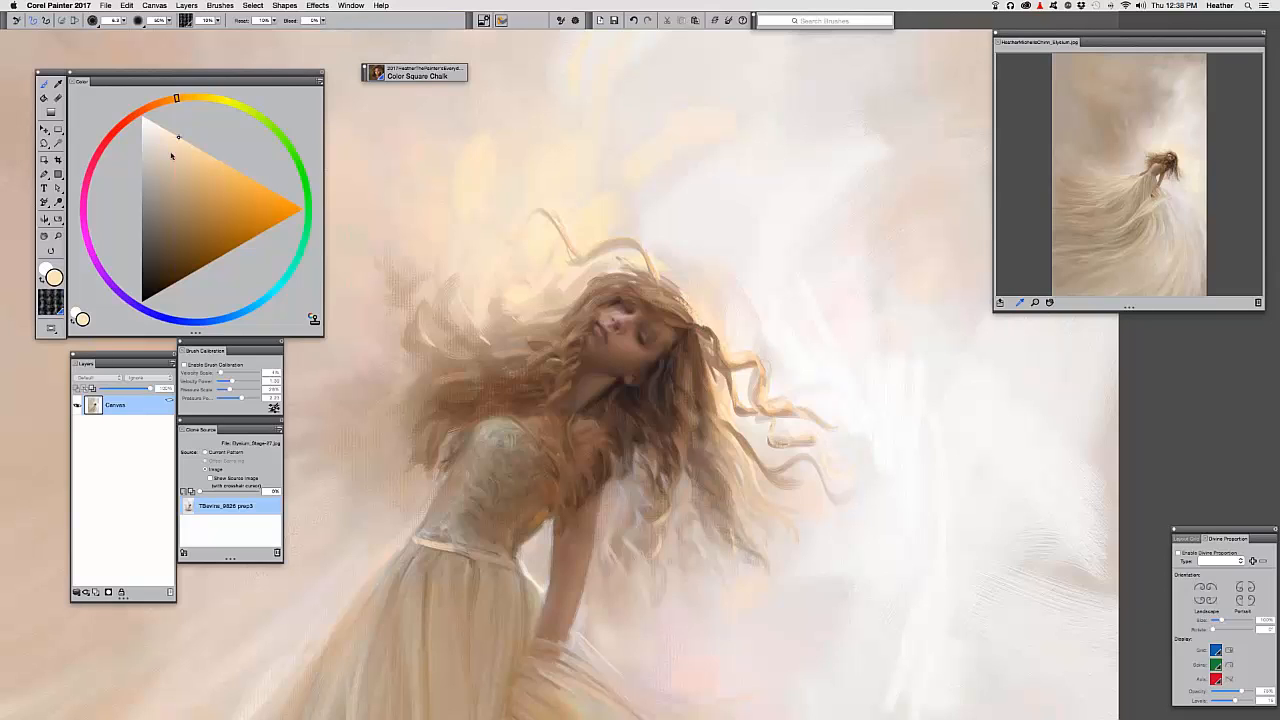
pyautogui.click(149, 120)
pyautogui.moveTo(766, 370); pyautogui.dragTo(761, 390)
pyautogui.moveTo(558, 359); pyautogui.dragTo(519, 340)
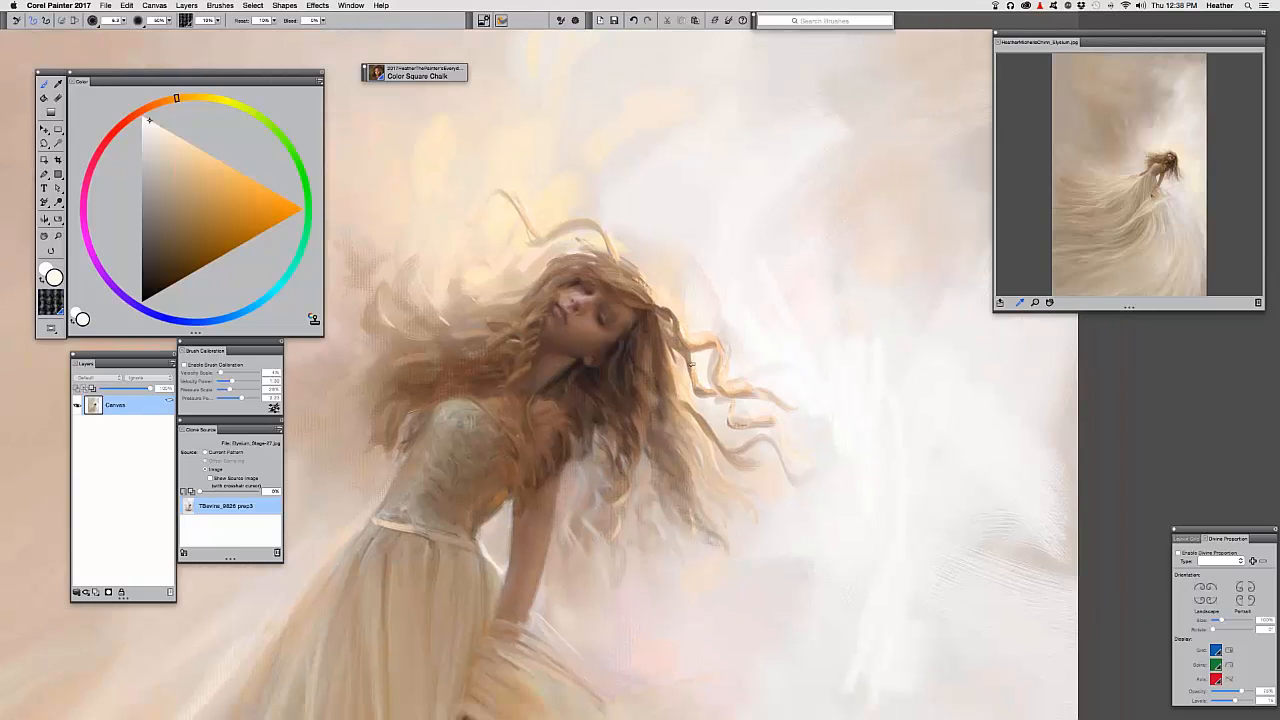
pyautogui.keyDown('alt'); pyautogui.click(770, 425); pyautogui.keyUp('alt')
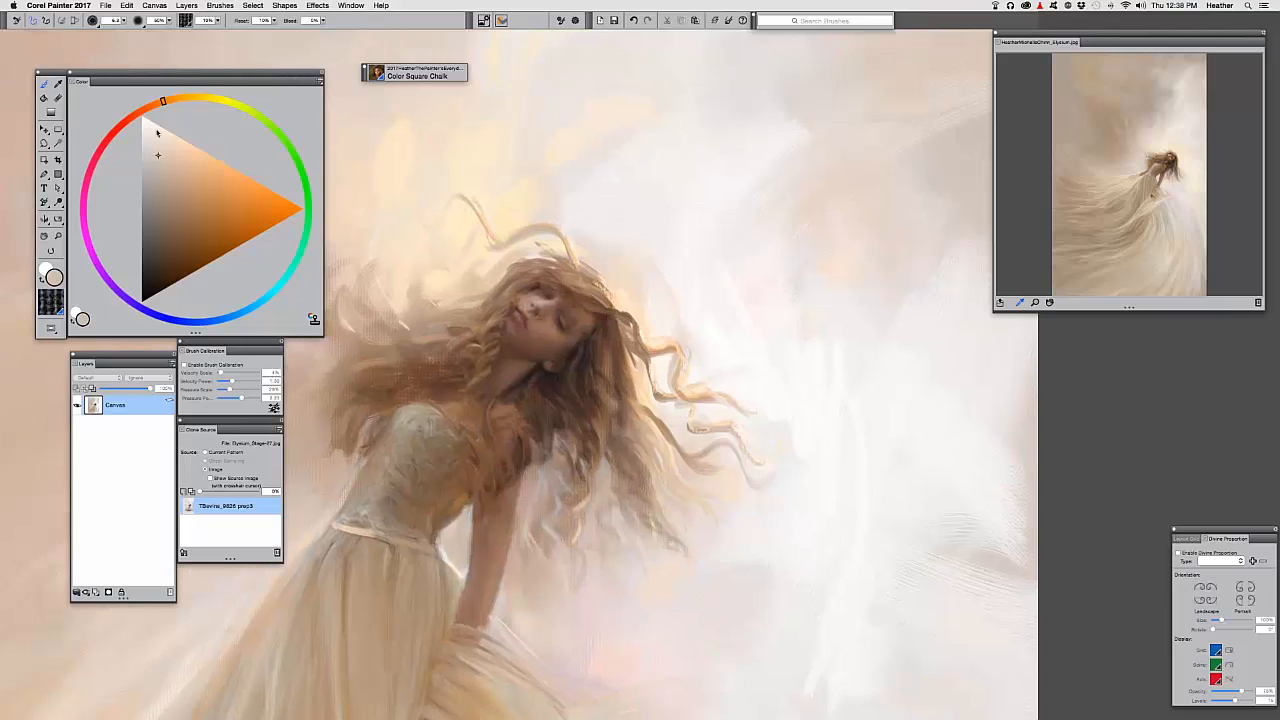
pyautogui.click(156, 123)
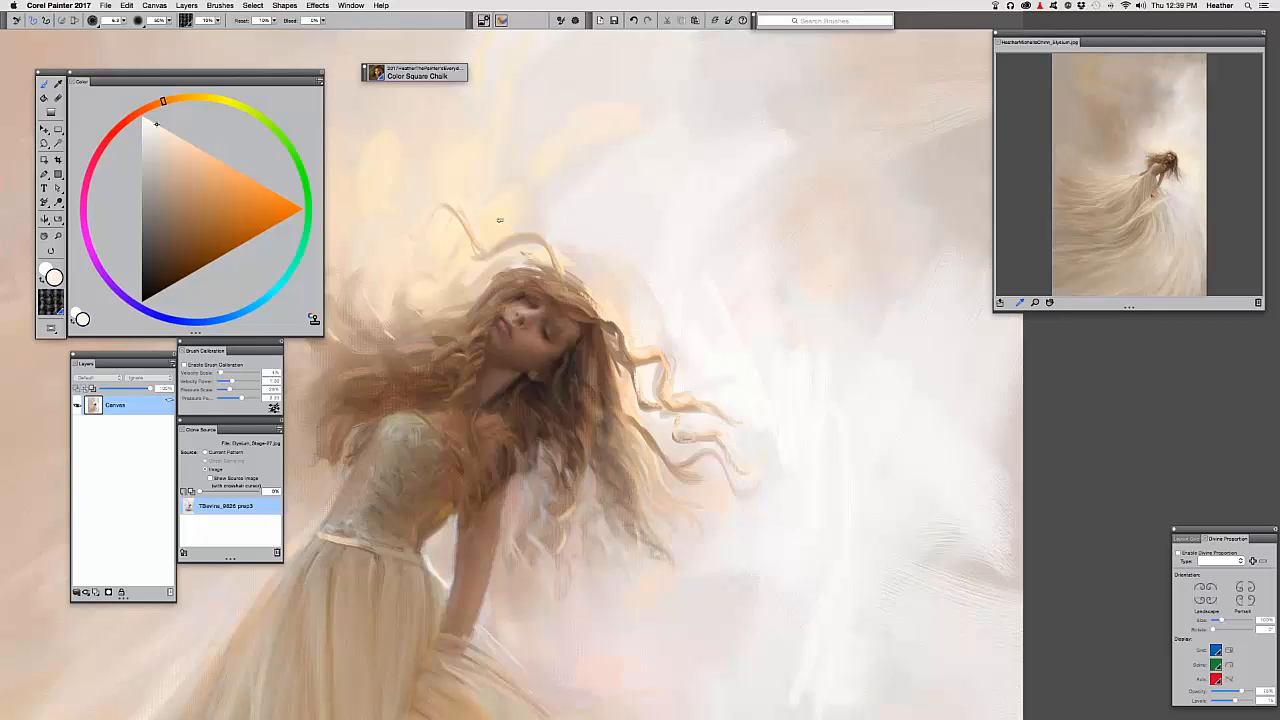
pyautogui.click(377, 76)
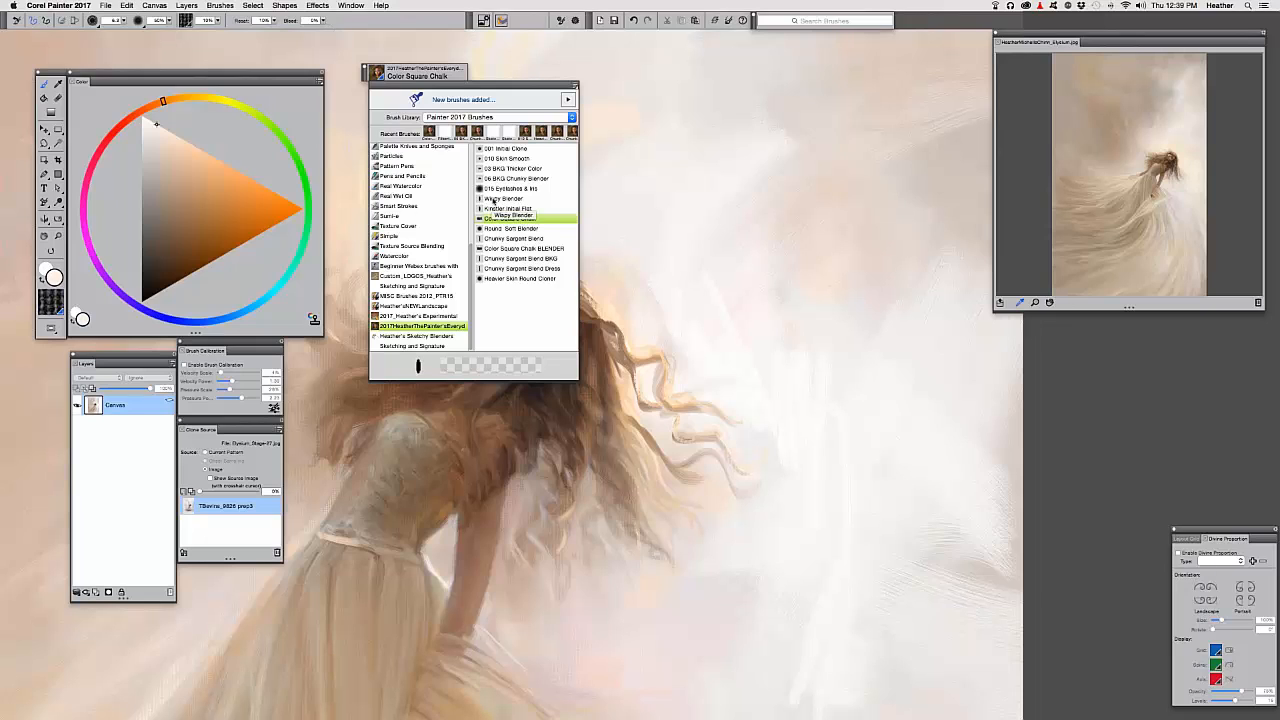
# Choose Wispy Blender, set radius 34, and try test smears on the hair, undoing them
pyautogui.click(496, 199)
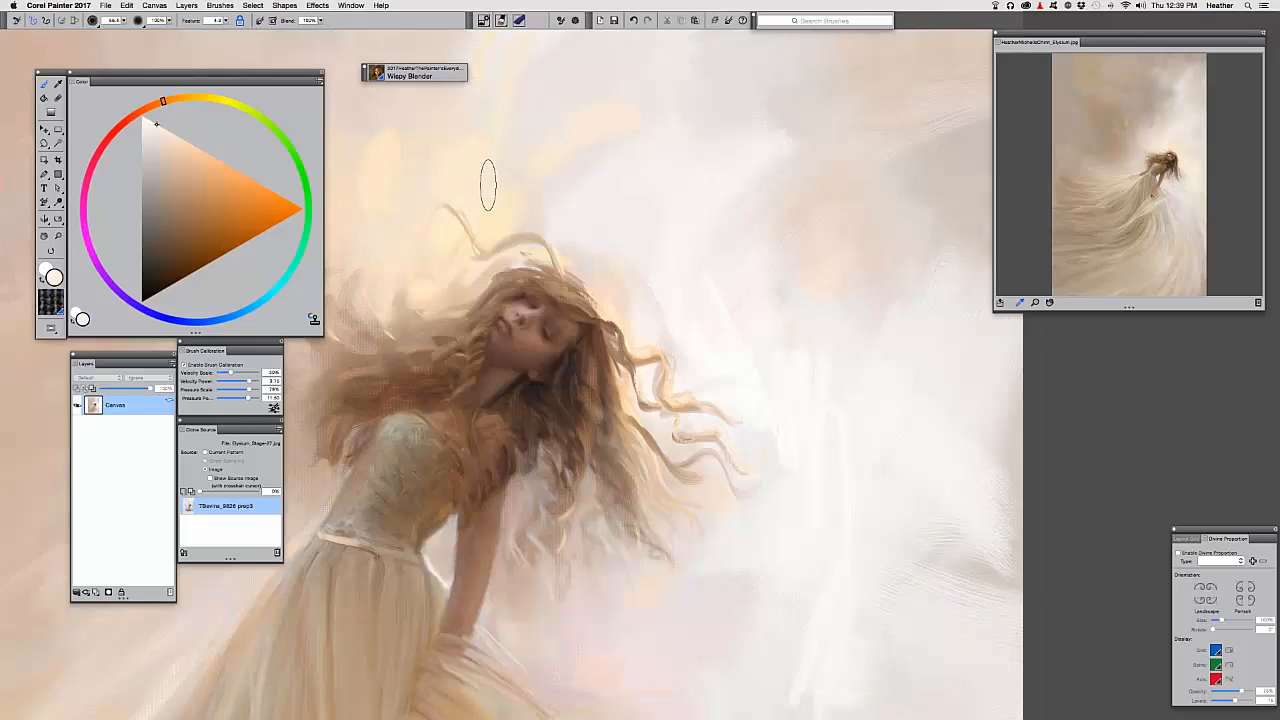
pyautogui.moveTo(508, 253)
pyautogui.mouseDown()
pyautogui.moveTo(590, 365)
pyautogui.moveTo(615, 572)
pyautogui.moveTo(846, 412)
pyautogui.mouseUp()
pyautogui.moveTo(643, 362); pyautogui.dragTo(645, 332)
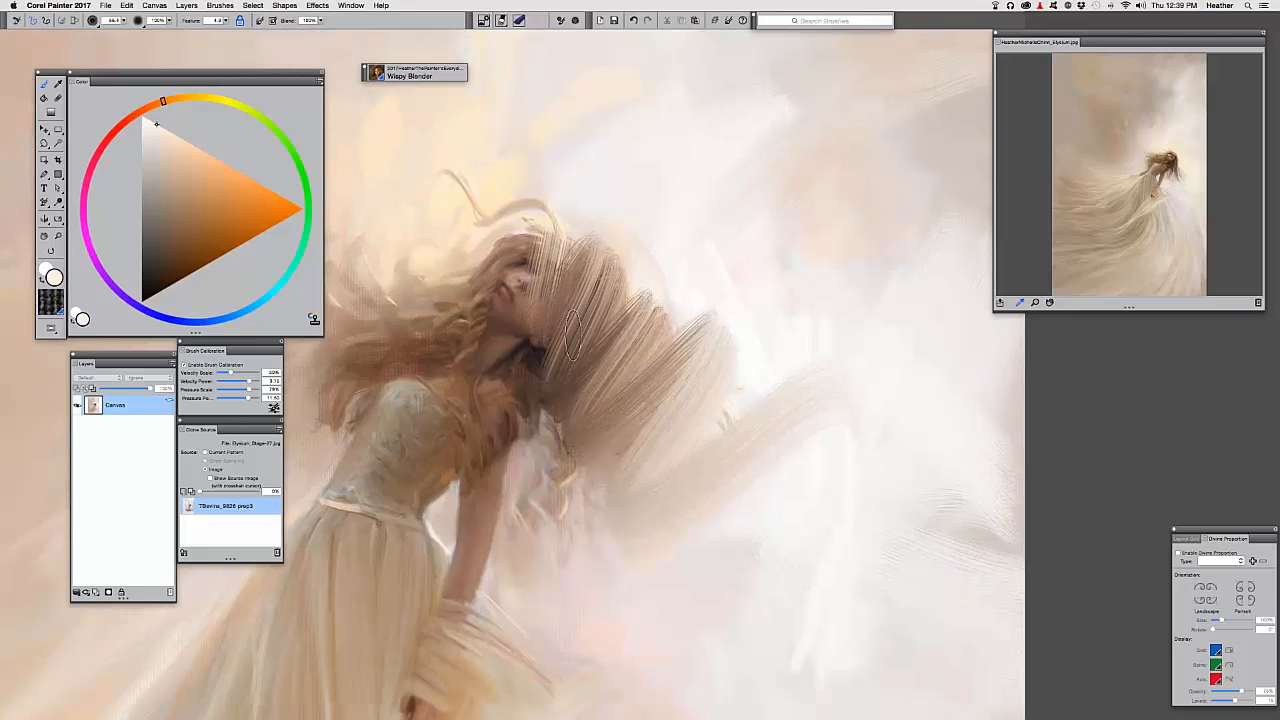
pyautogui.press('super+z')
pyautogui.moveTo(583, 293); pyautogui.dragTo(584, 307)
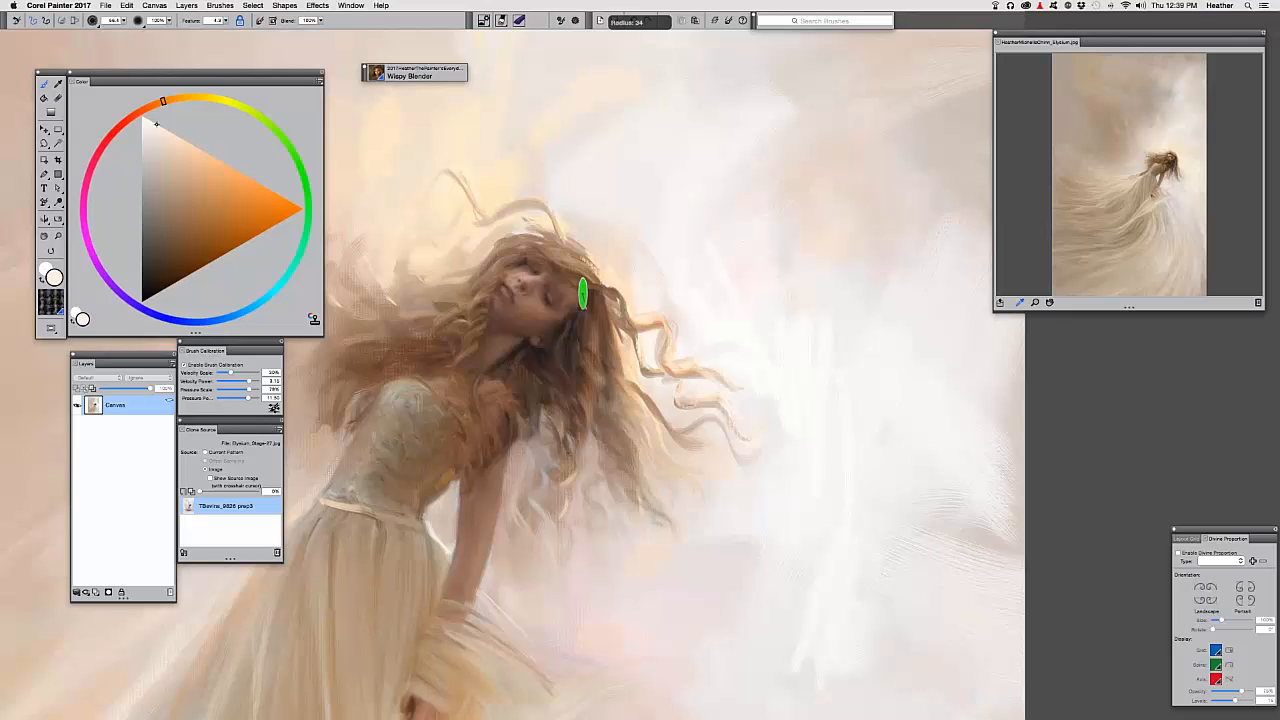
pyautogui.moveTo(640, 360)
pyautogui.mouseDown()
pyautogui.moveTo(590, 330)
pyautogui.moveTo(712, 398)
pyautogui.mouseUp()
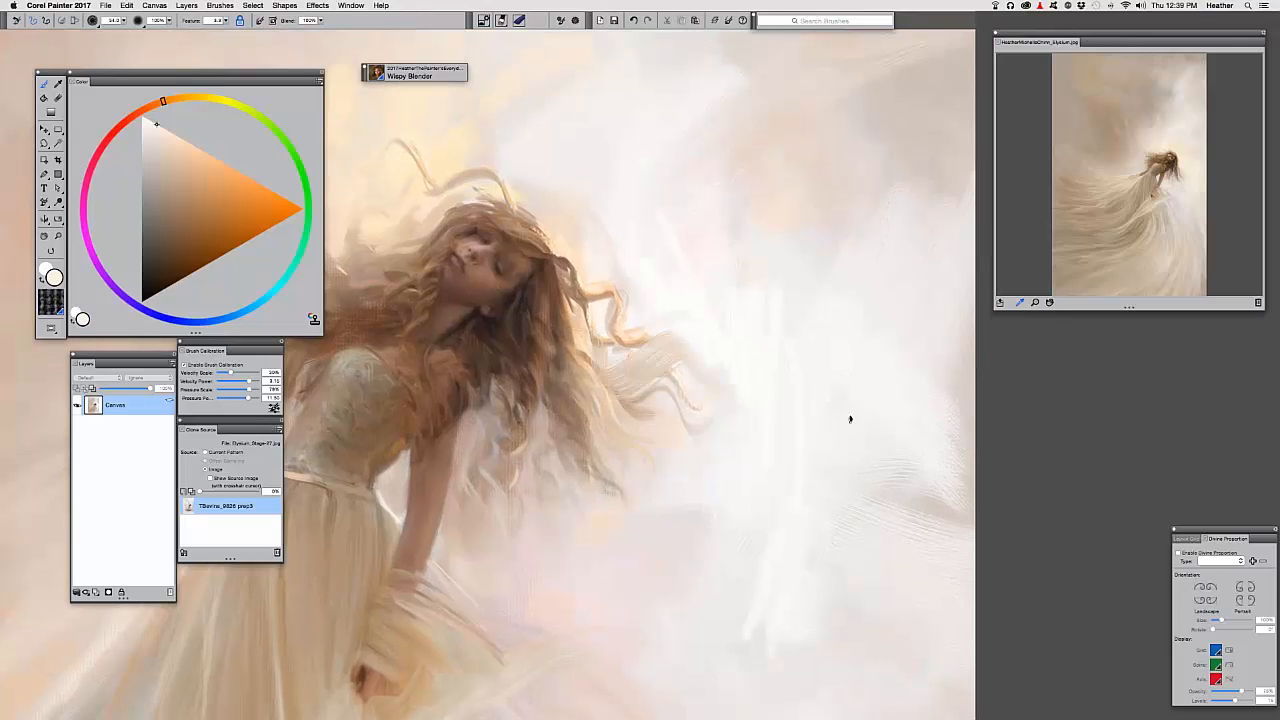
pyautogui.press('super+z')
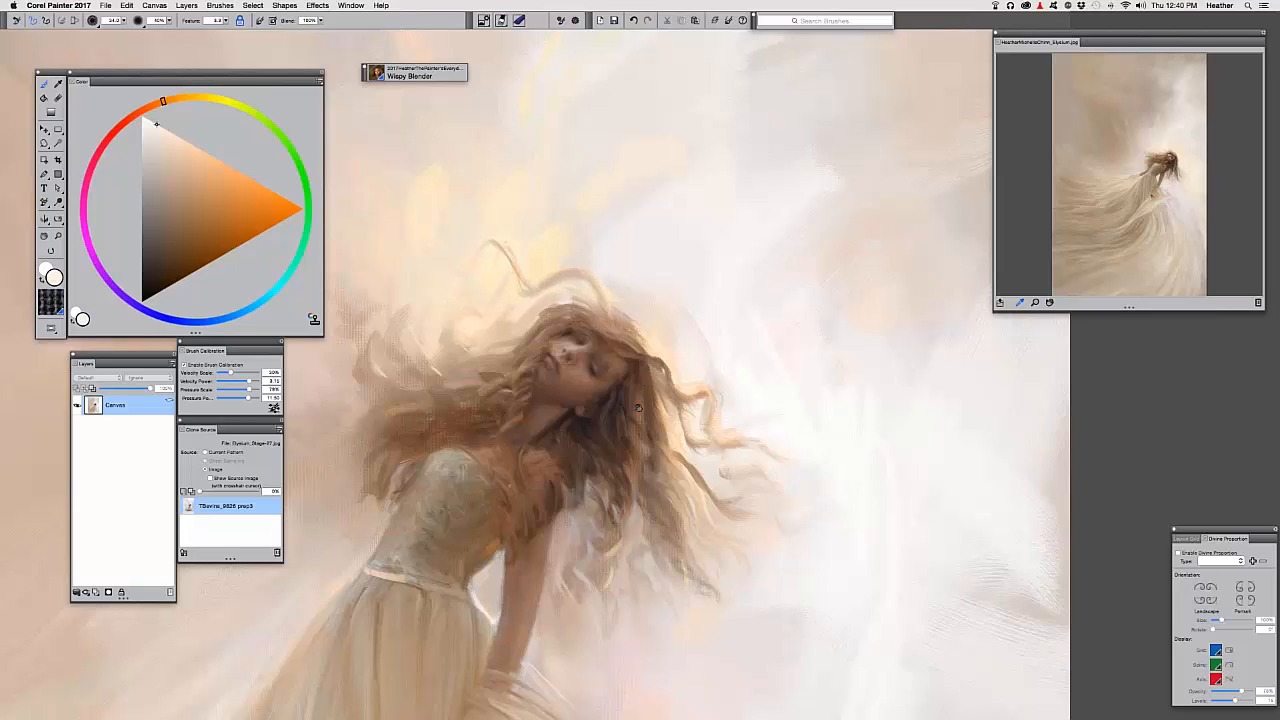
# Lightly blend the right hair strand, undoing a stray smear across the face
pyautogui.moveTo(638, 407); pyautogui.dragTo(604, 349)
pyautogui.moveTo(646, 391); pyautogui.dragTo(674, 440)
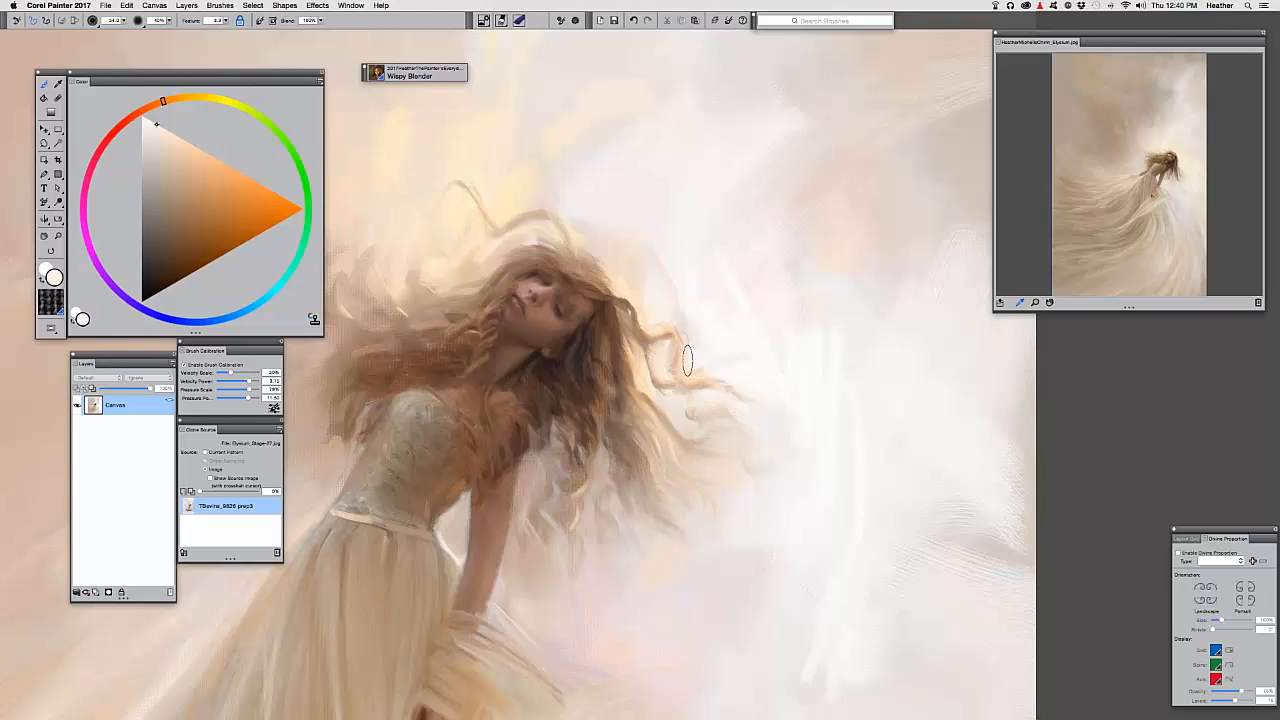
pyautogui.moveTo(629, 323); pyautogui.dragTo(587, 331)
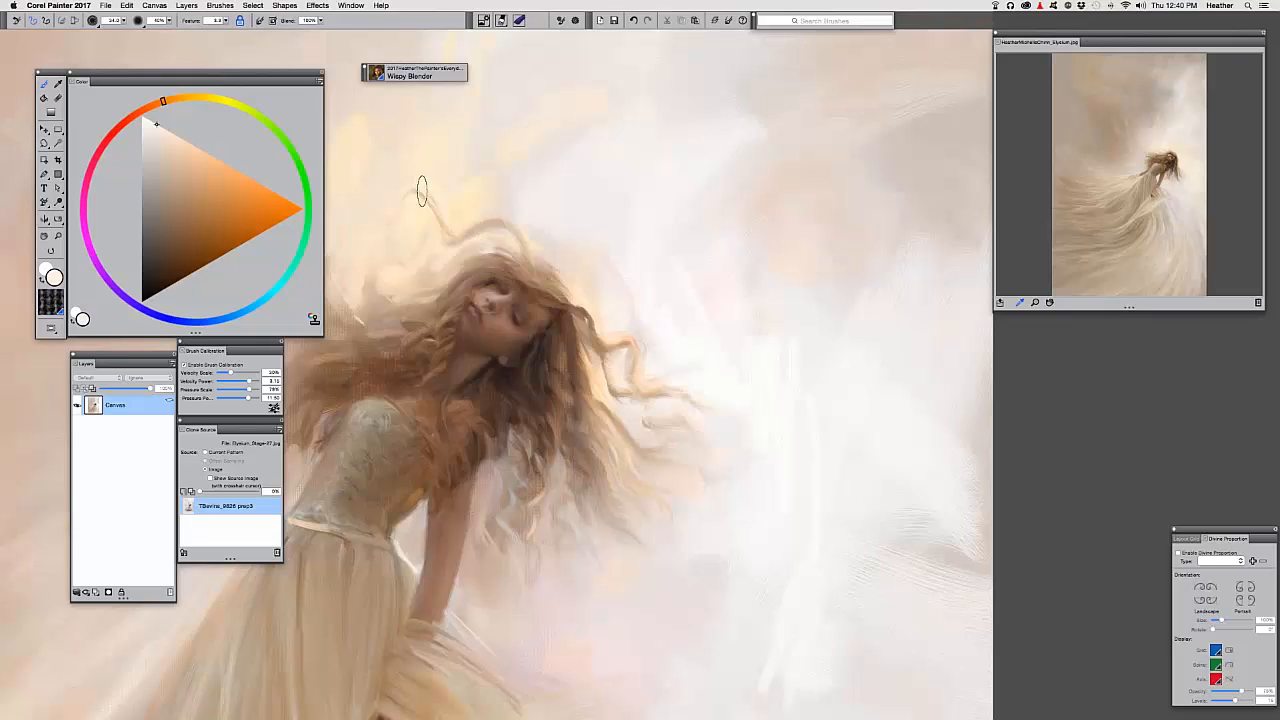
pyautogui.moveTo(442, 322)
pyautogui.mouseDown()
pyautogui.moveTo(500, 360)
pyautogui.moveTo(578, 372)
pyautogui.moveTo(638, 238)
pyautogui.mouseUp()
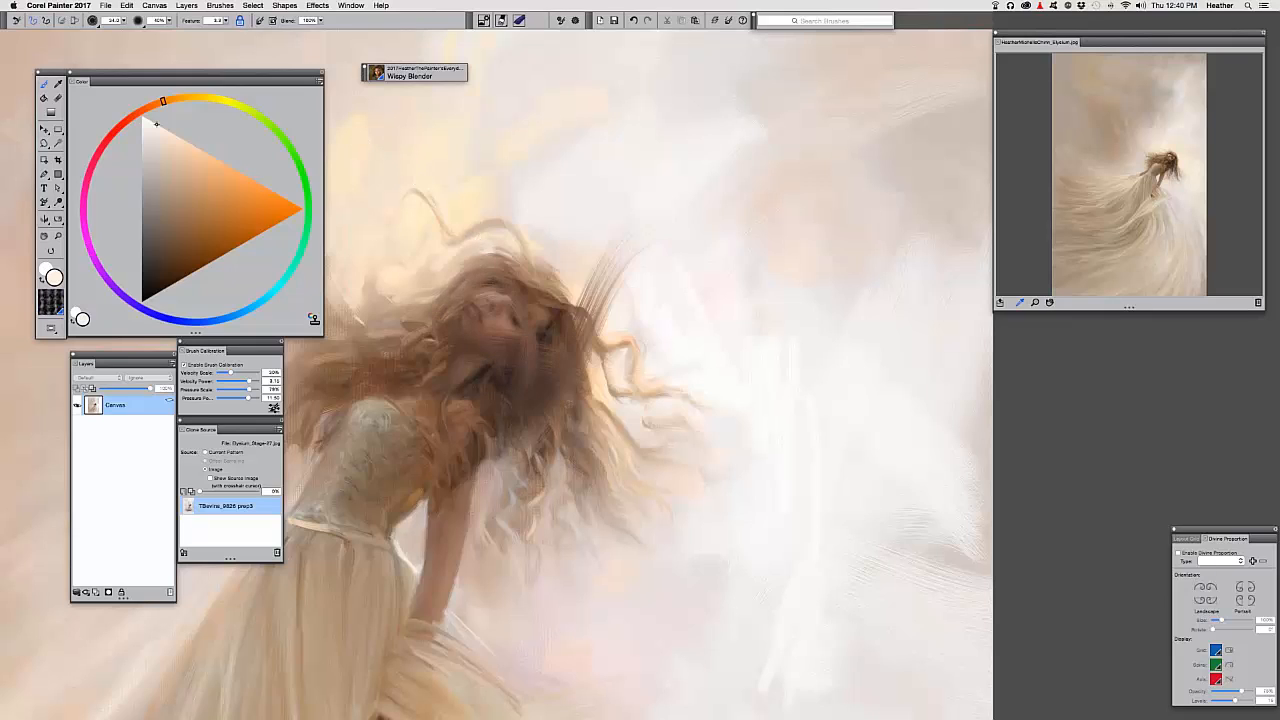
pyautogui.press('super+z')
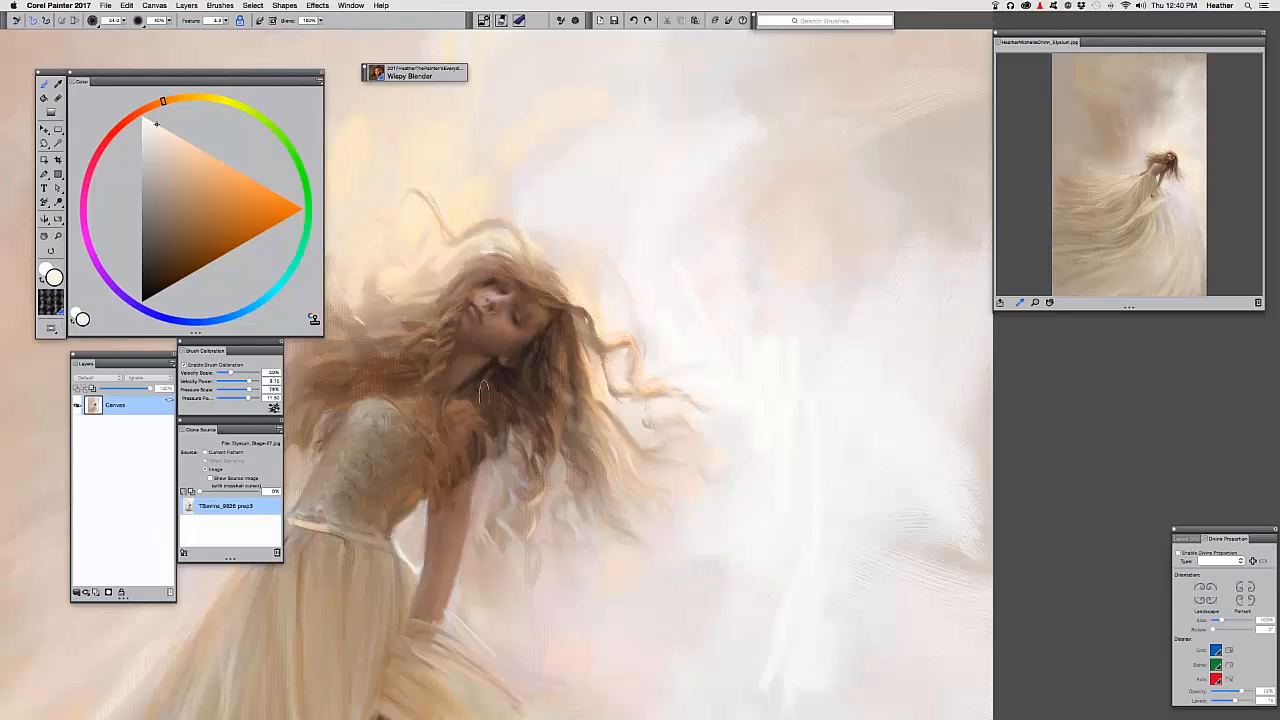
pyautogui.moveTo(406, 615)
pyautogui.mouseDown()
pyautogui.moveTo(543, 478)
pyautogui.moveTo(556, 423)
pyautogui.moveTo(499, 611)
pyautogui.moveTo(463, 649)
pyautogui.mouseUp()
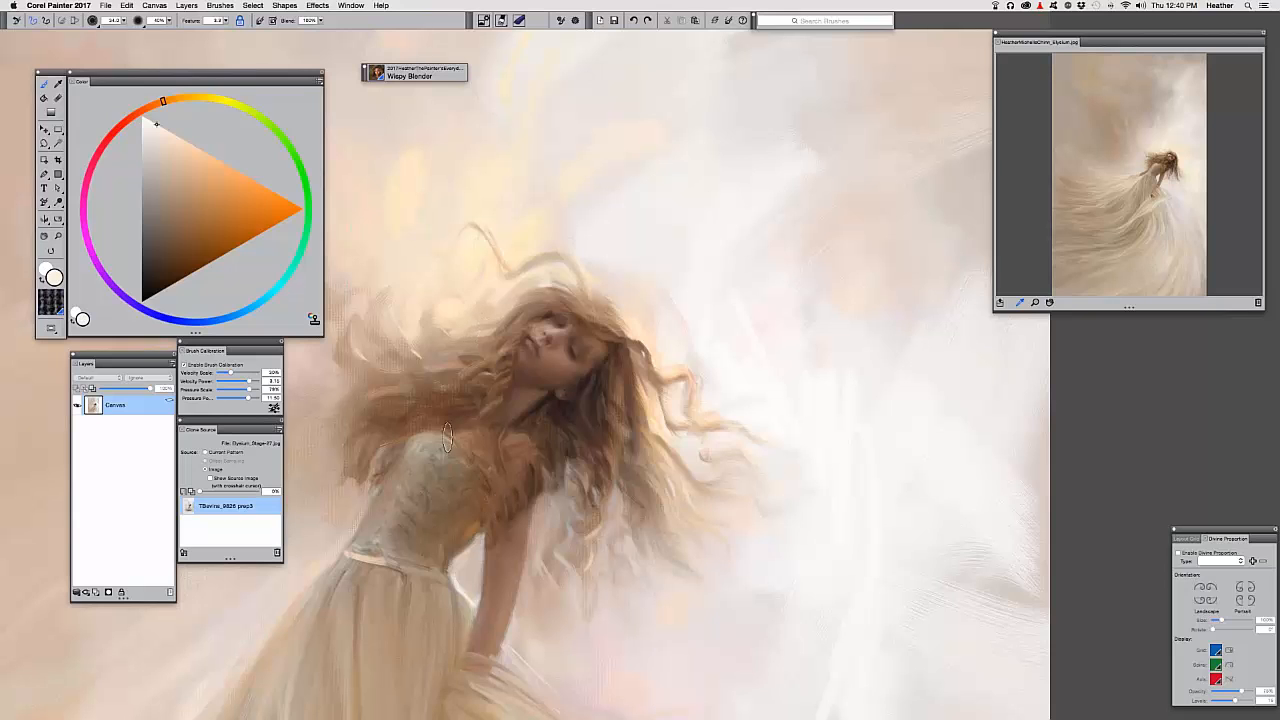
pyautogui.press('super+minus')
pyautogui.press('super+minus')
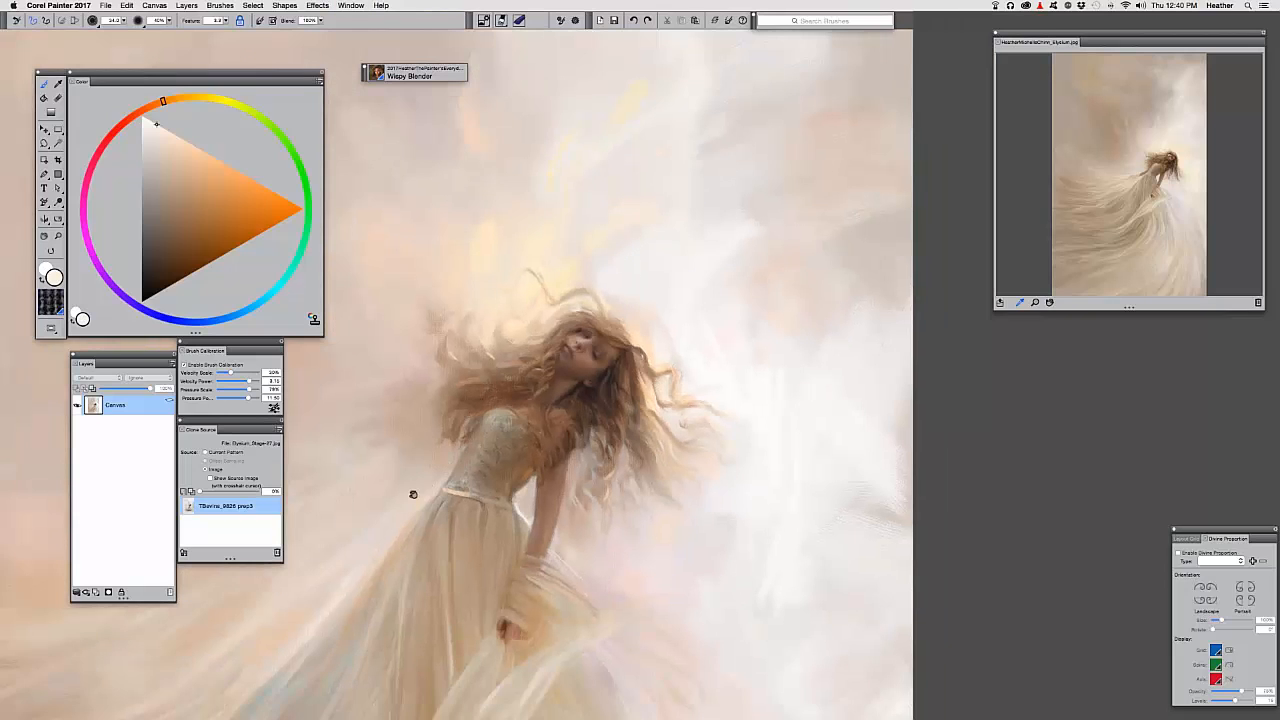
pyautogui.moveTo(413, 494); pyautogui.dragTo(517, 417)
pyautogui.press('super+minus')
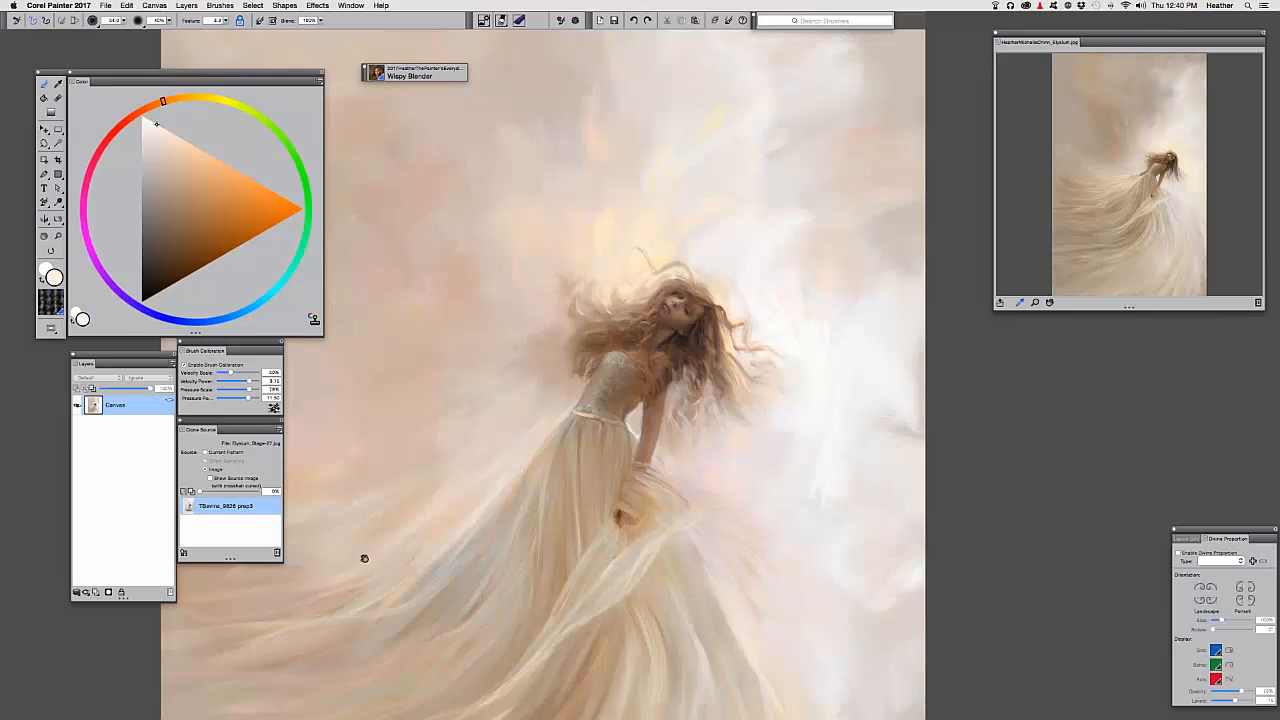
pyautogui.moveTo(364, 558); pyautogui.dragTo(520, 266)
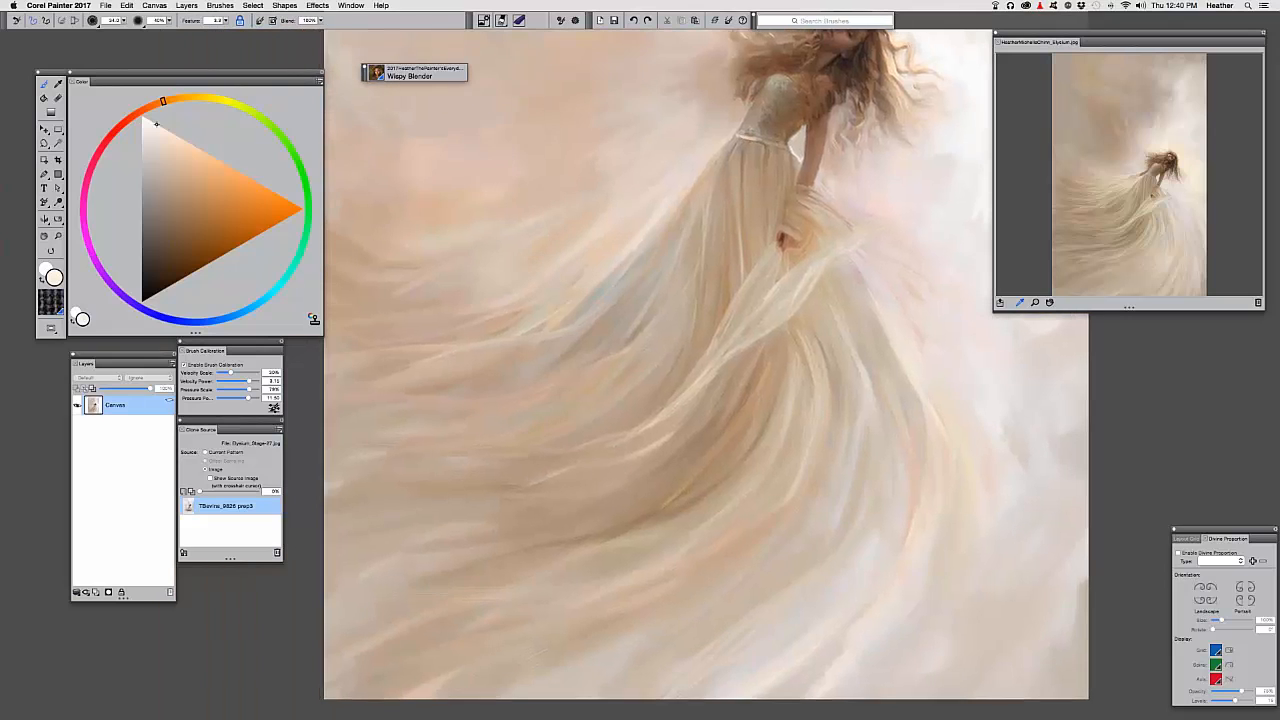
pyautogui.press('super+equal')
pyautogui.press('super+equal')
pyautogui.press('Tab')
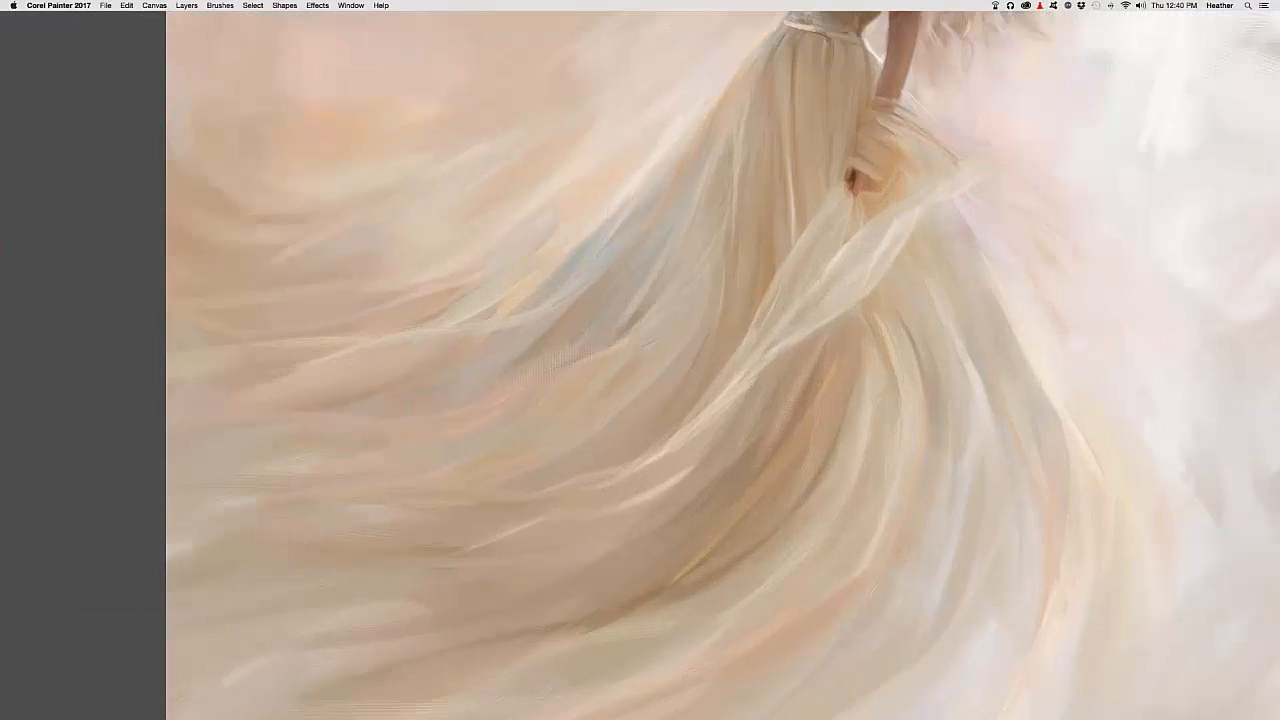
pyautogui.moveTo(485, 326)
pyautogui.mouseDown()
pyautogui.moveTo(446, 349)
pyautogui.moveTo(453, 392)
pyautogui.mouseUp()
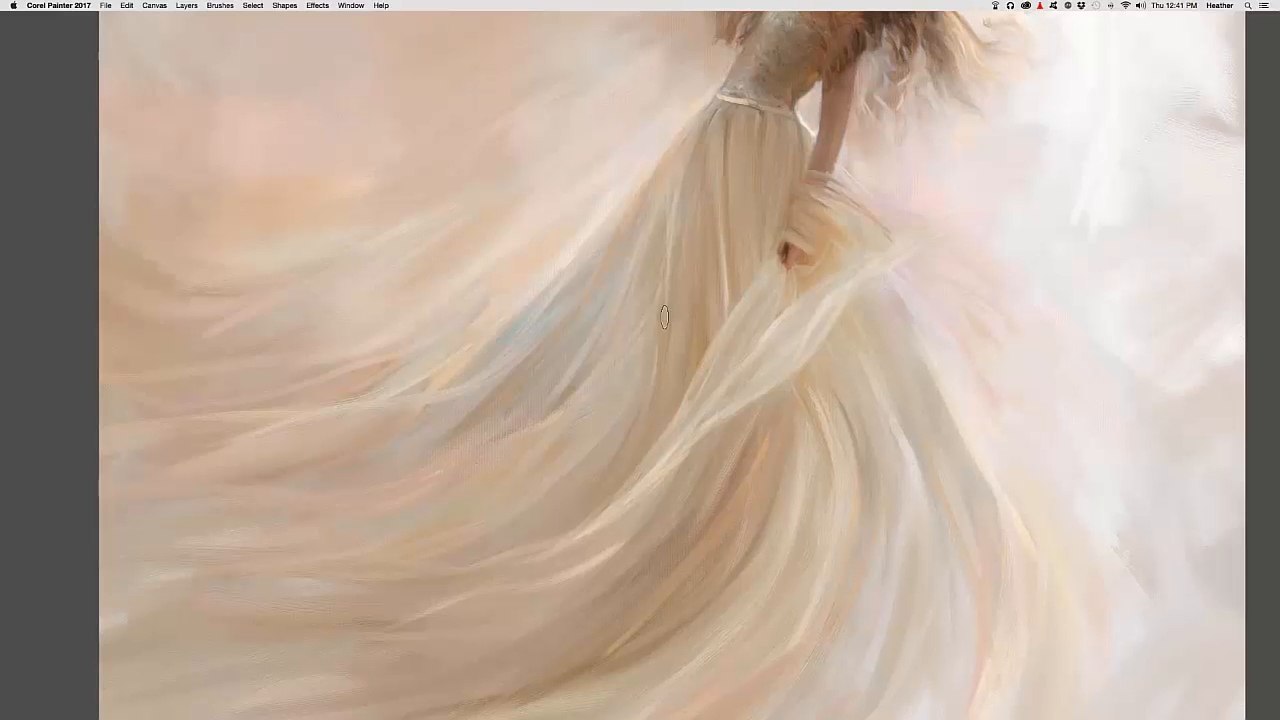
pyautogui.moveTo(757, 251); pyautogui.dragTo(739, 271)
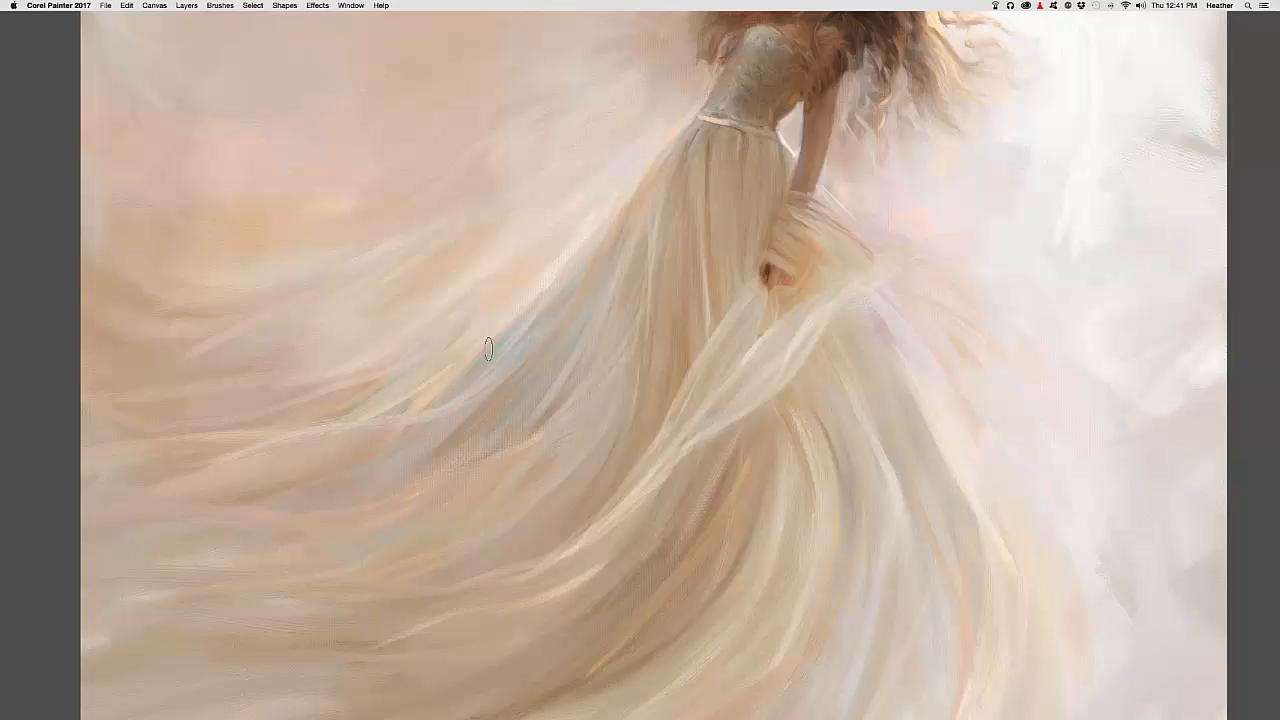
pyautogui.moveTo(517, 382)
pyautogui.mouseDown()
pyautogui.moveTo(420, 503)
pyautogui.moveTo(418, 550)
pyautogui.mouseUp()
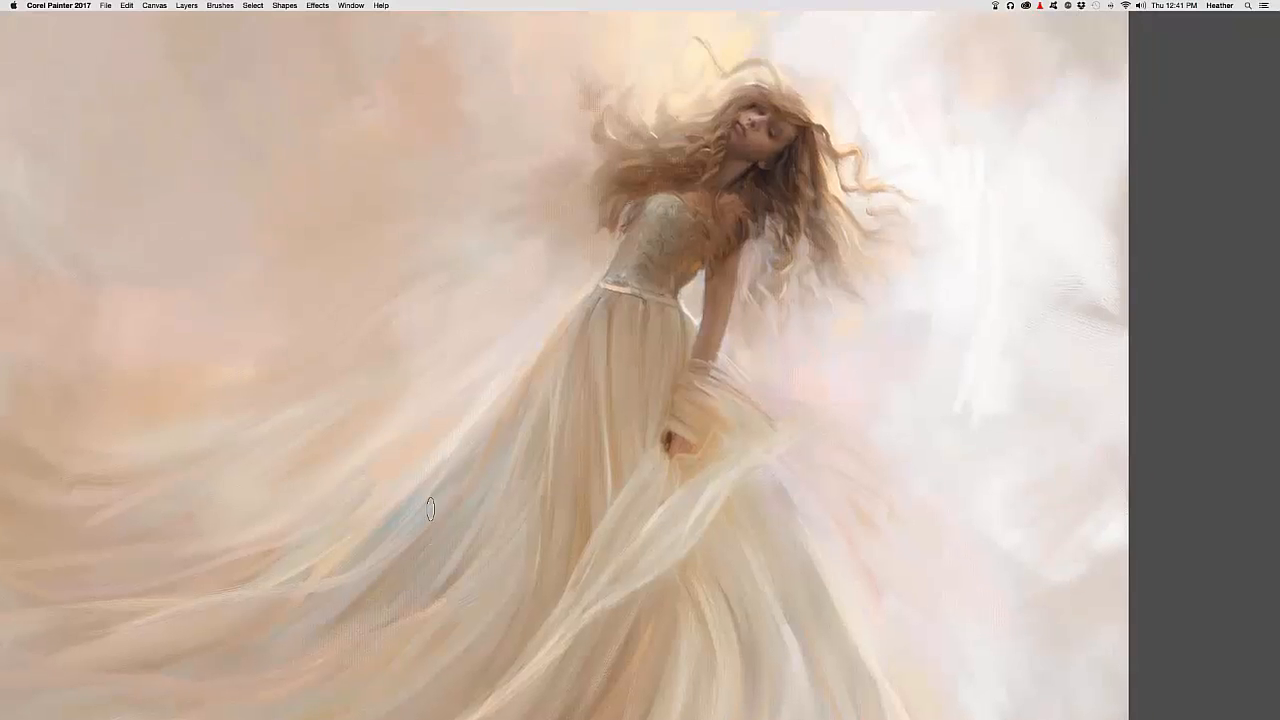
pyautogui.press('super+plus')
pyautogui.press('super+plus')
pyautogui.moveTo(520, 471); pyautogui.dragTo(783, 329)
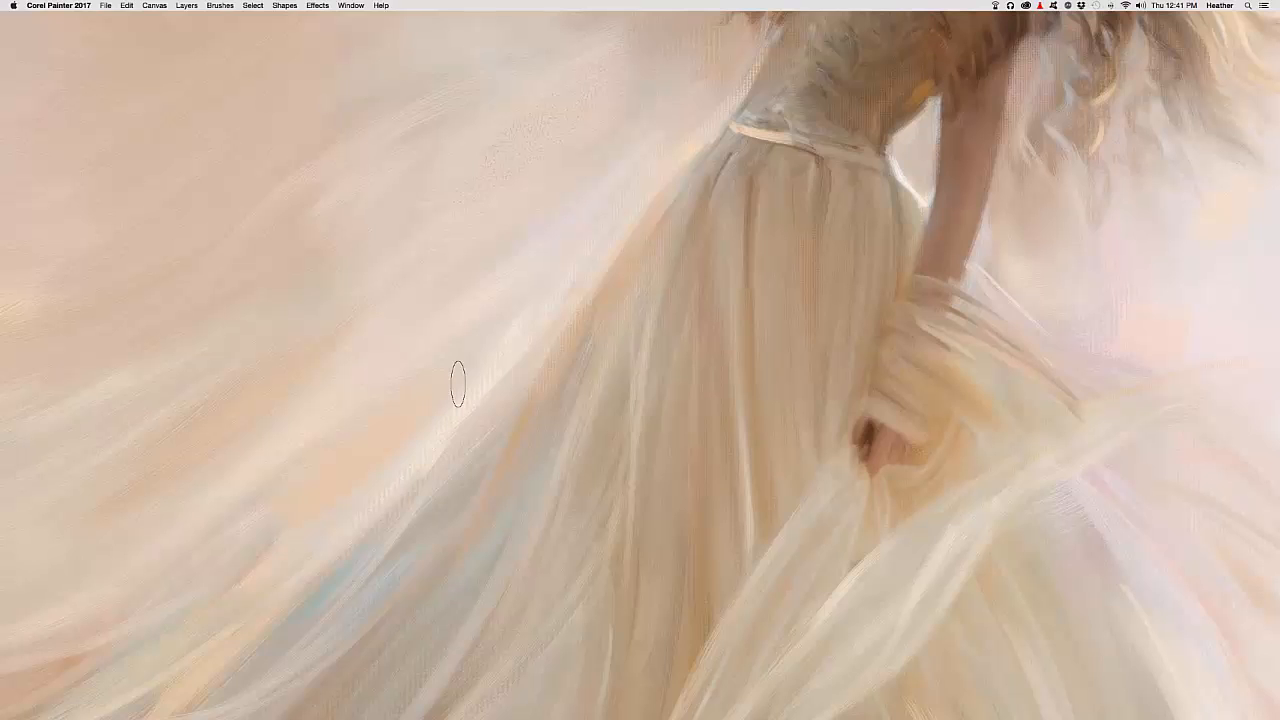
# Enlarge the Wispy Blender to radius 190 and sweep a broad blend along the lower skirt folds
pyautogui.press('Tab')
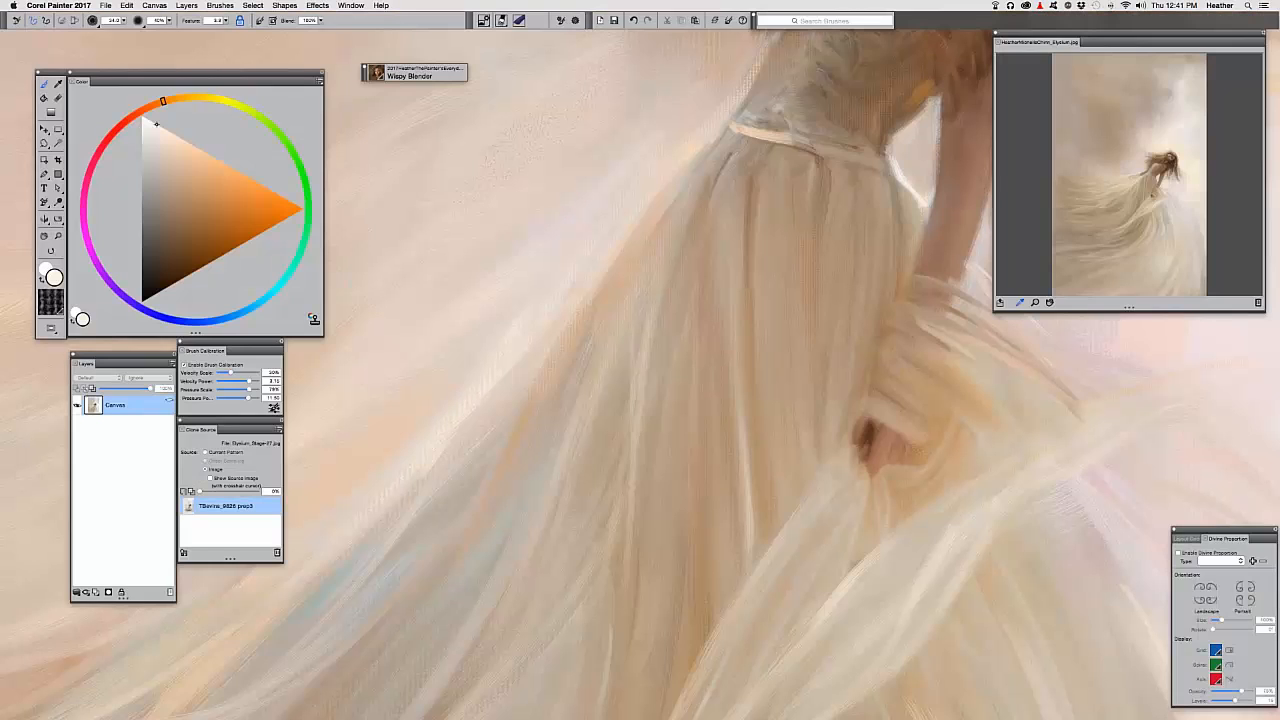
pyautogui.moveTo(477, 414)
pyautogui.mouseDown()
pyautogui.moveTo(697, 280)
pyautogui.moveTo(860, 205)
pyautogui.mouseUp()
pyautogui.moveTo(612, 455)
pyautogui.mouseDown()
pyautogui.moveTo(734, 389)
pyautogui.moveTo(1034, 408)
pyautogui.mouseUp()
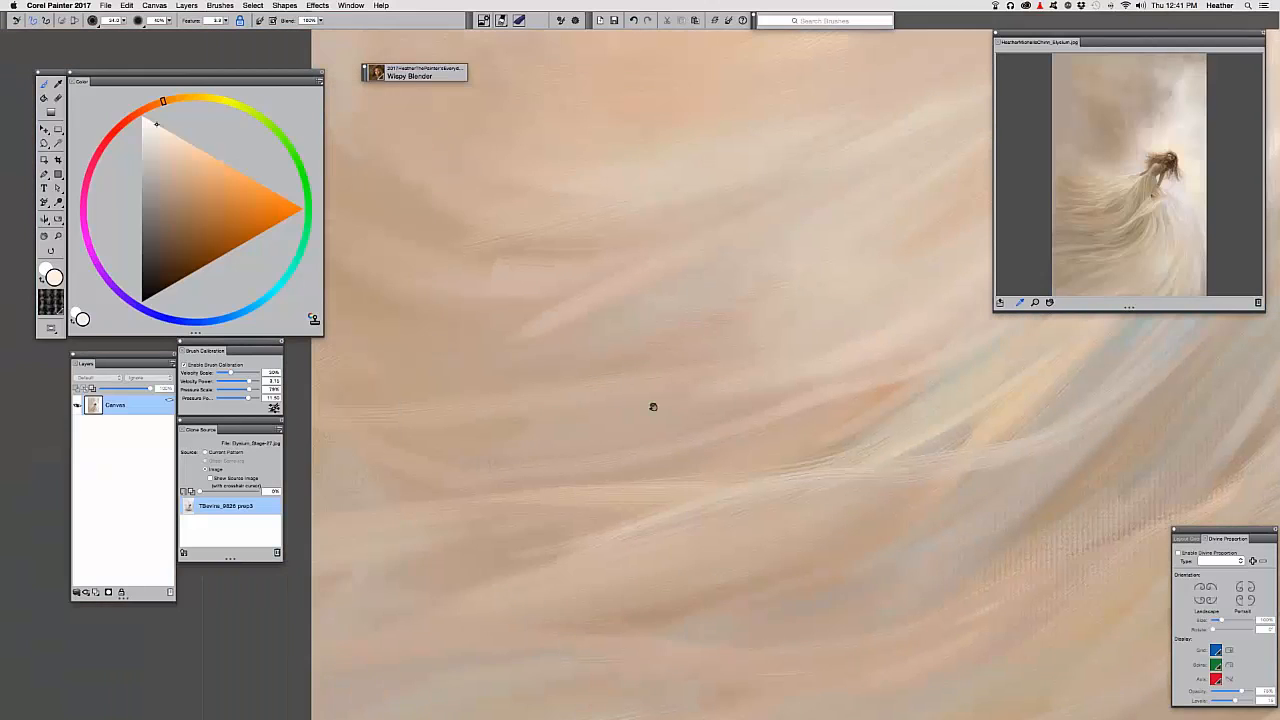
pyautogui.press('super+minus')
pyautogui.press('super+minus')
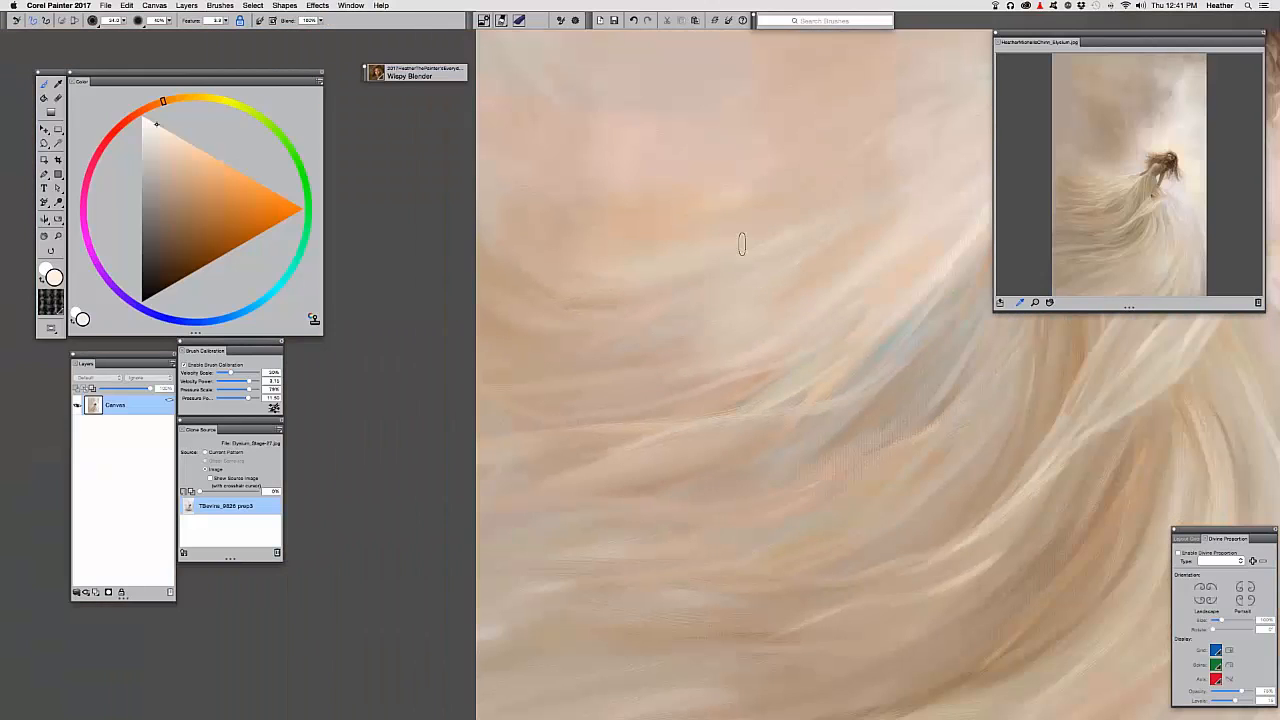
pyautogui.moveTo(909, 389)
pyautogui.mouseDown()
pyautogui.moveTo(817, 411)
pyautogui.moveTo(698, 380)
pyautogui.mouseUp()
pyautogui.moveTo(643, 282); pyautogui.dragTo(668, 331)
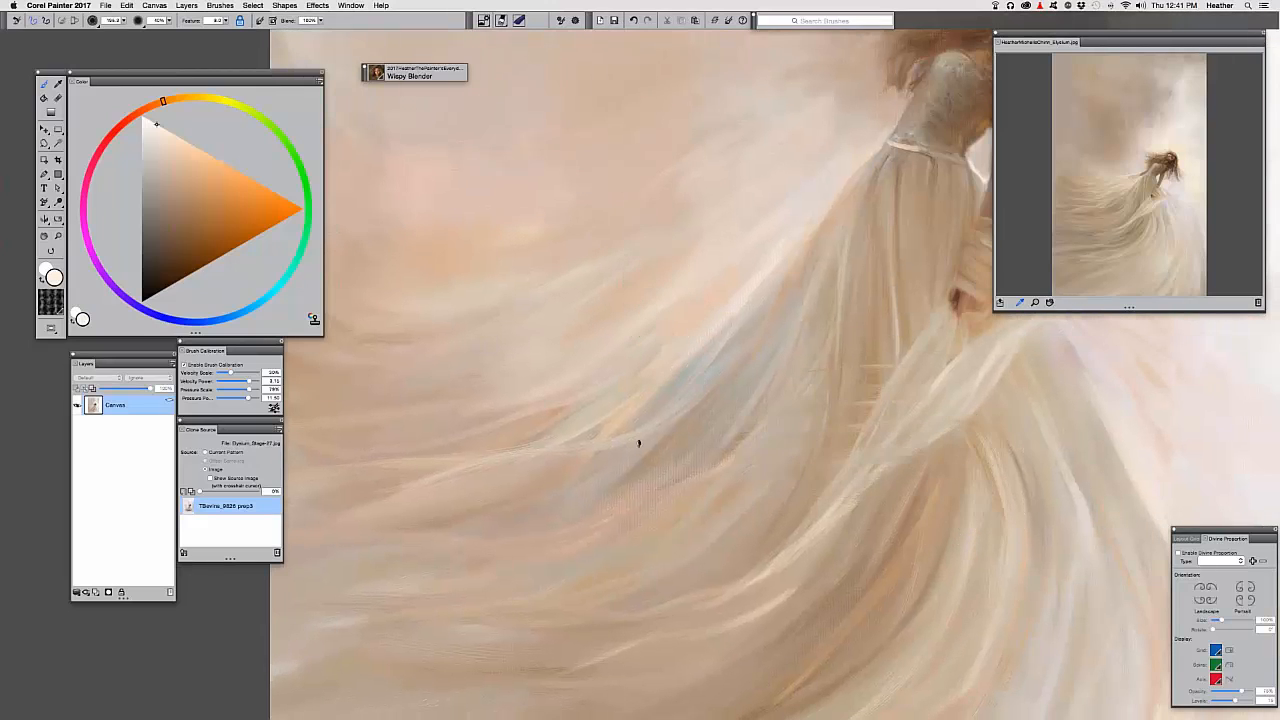
pyautogui.moveTo(639, 443); pyautogui.dragTo(655, 352)
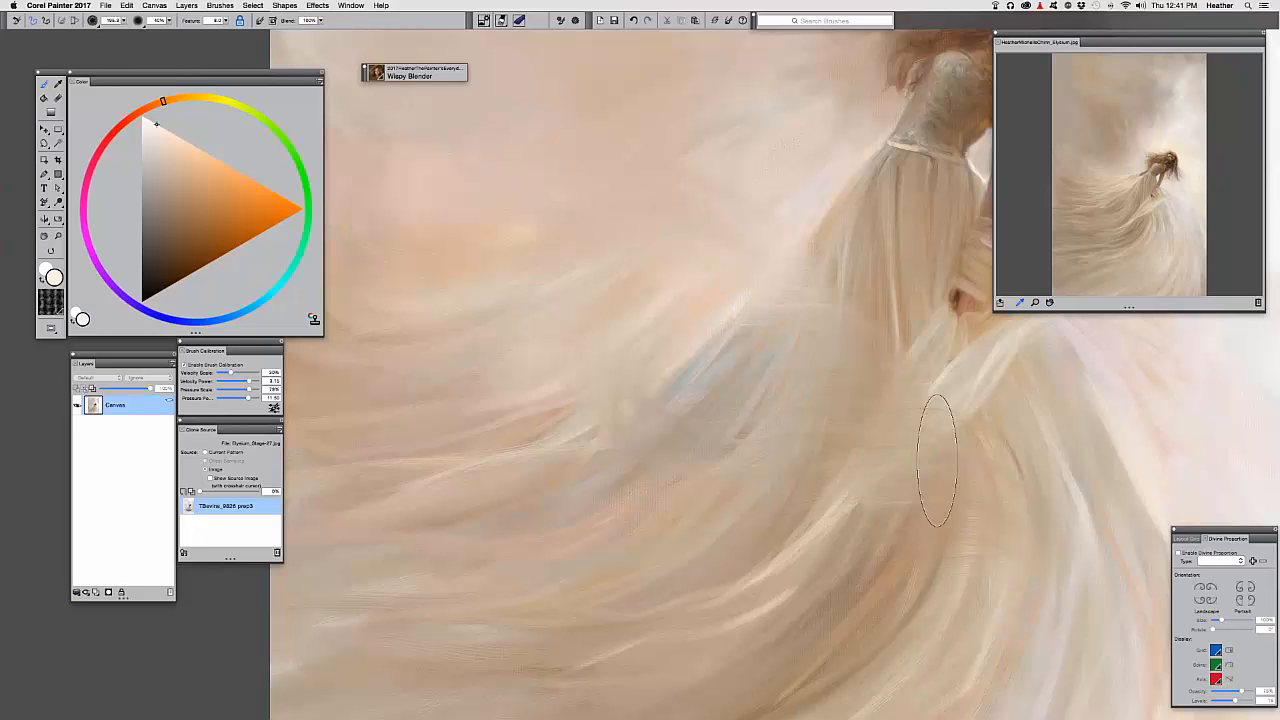
# Zoom back out to view the whole painting
pyautogui.press('super+minus')
pyautogui.moveTo(663, 456); pyautogui.dragTo(501, 457)
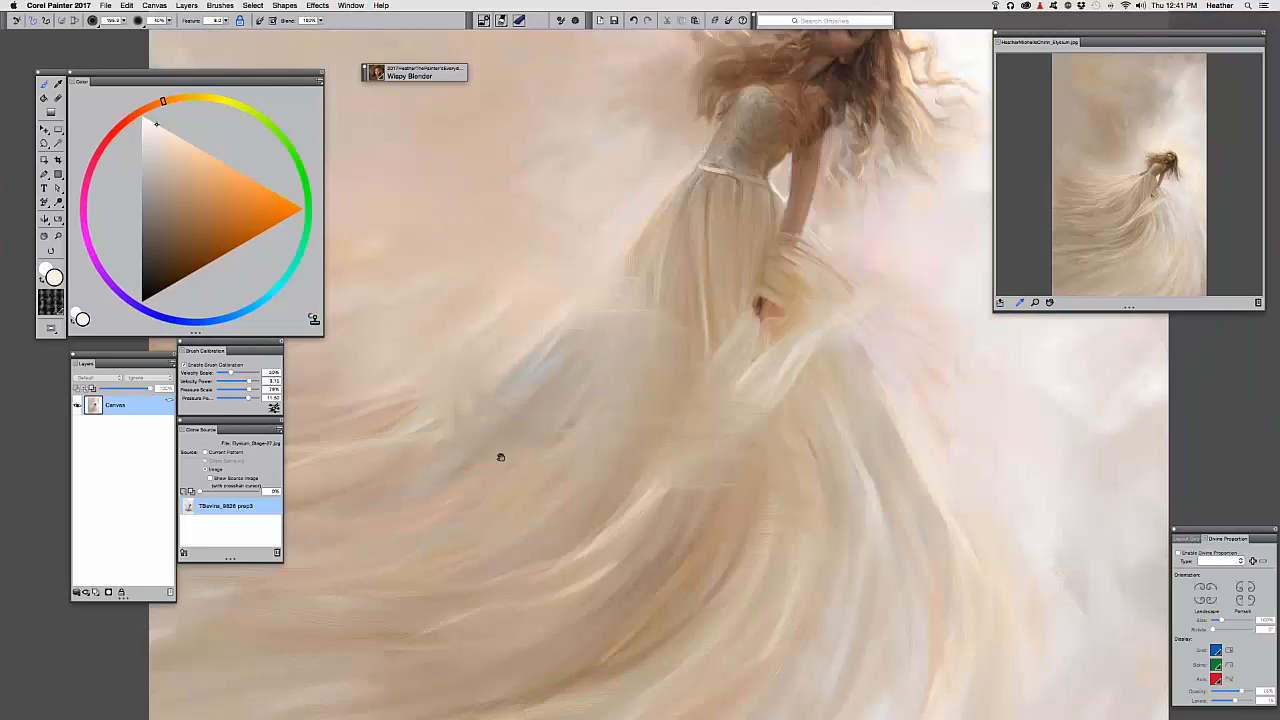
pyautogui.press('super+minus')
pyautogui.press('super+minus')
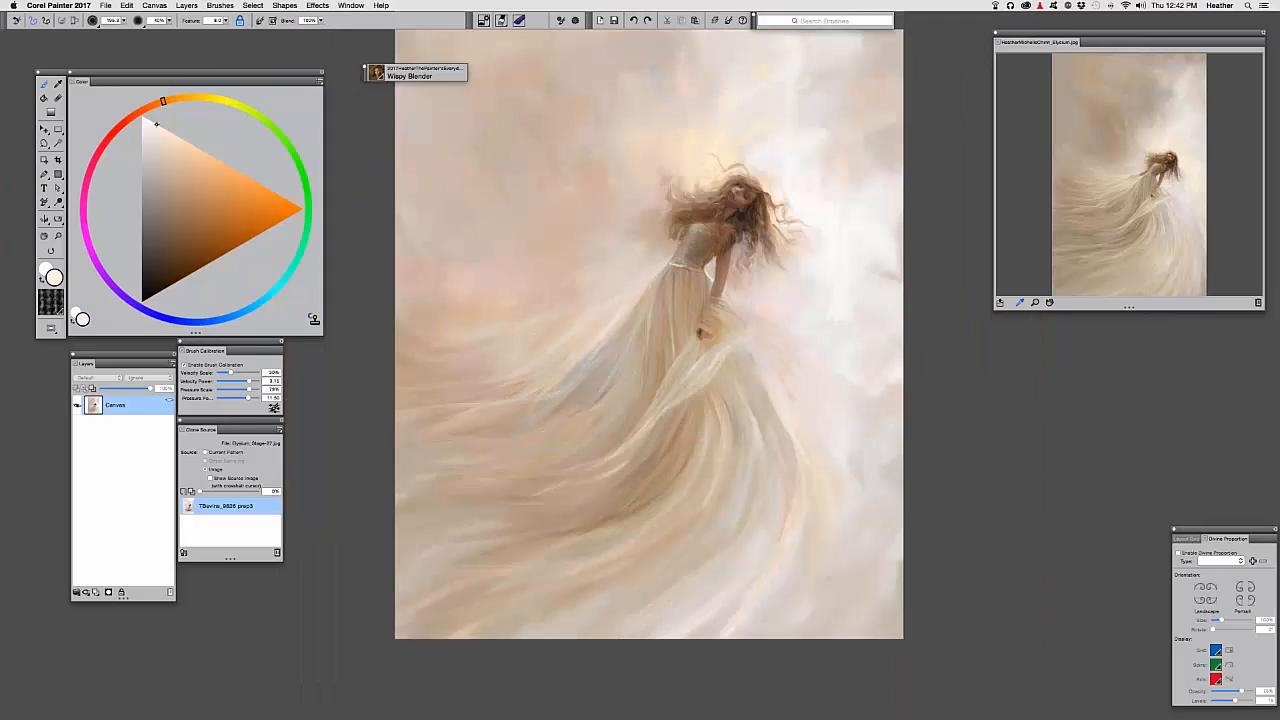
pyautogui.press('super+plus')
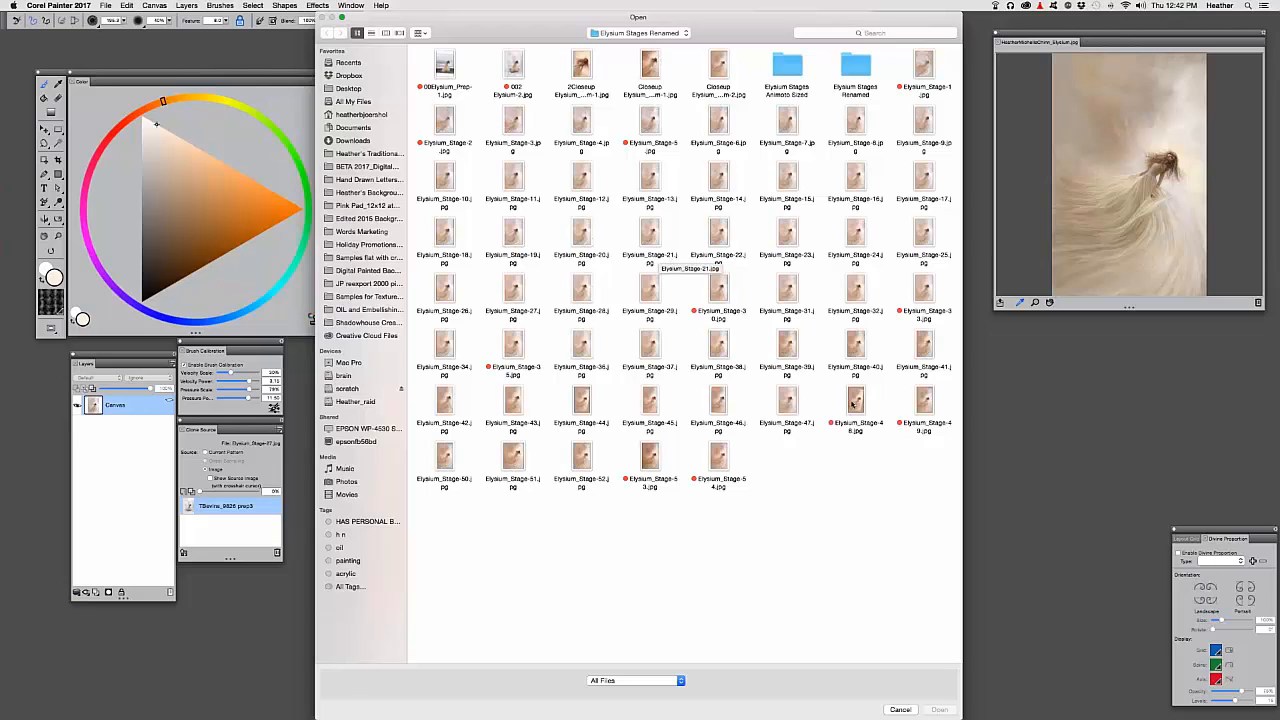
# Select Elysium_Stage-48.jpg and open it
pyautogui.click(853, 402)
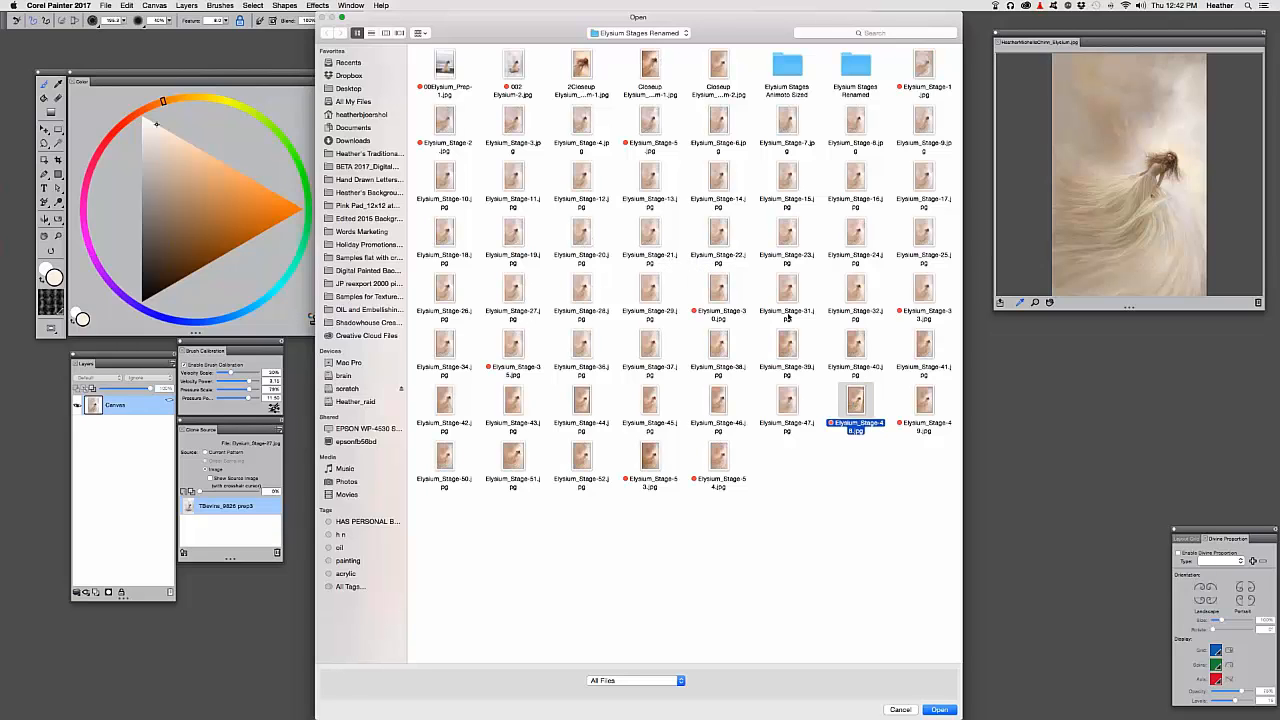
pyautogui.press('Return')
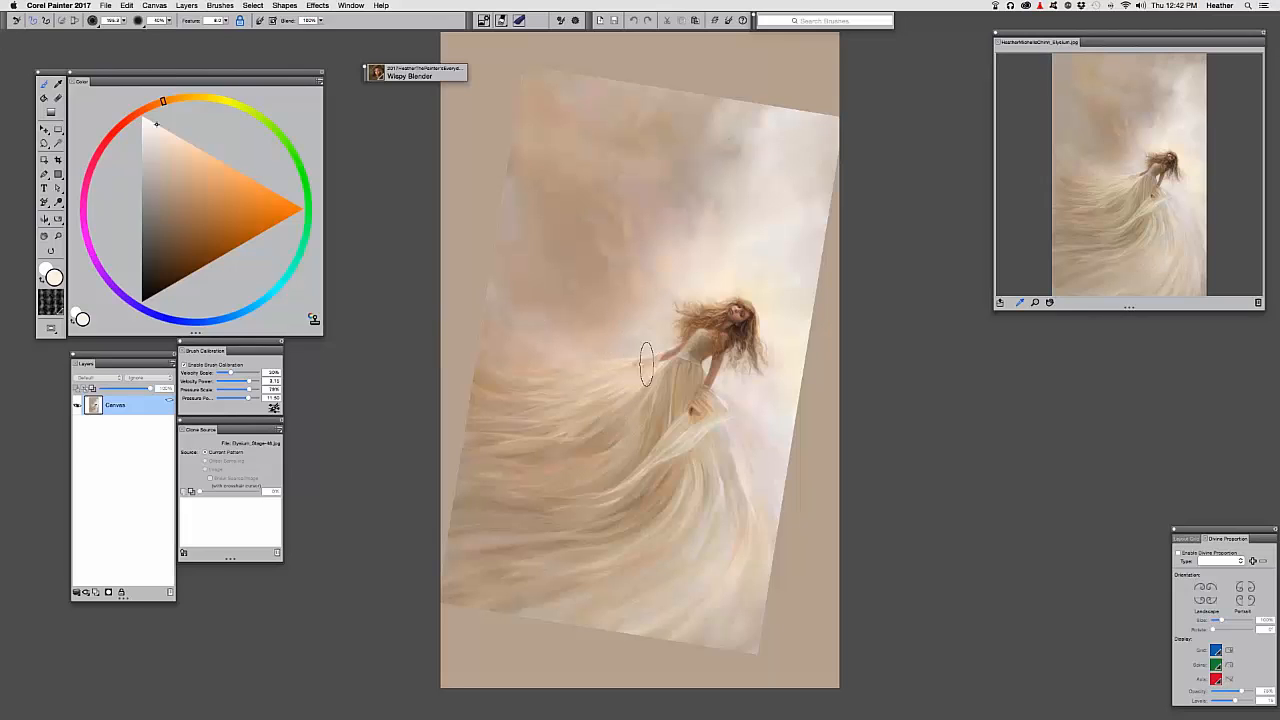
# Zoom in, shrink the Wispy Blender to about 123, and pan across the sky to the lower gown folds
pyautogui.moveTo(508, 335); pyautogui.dragTo(532, 343)
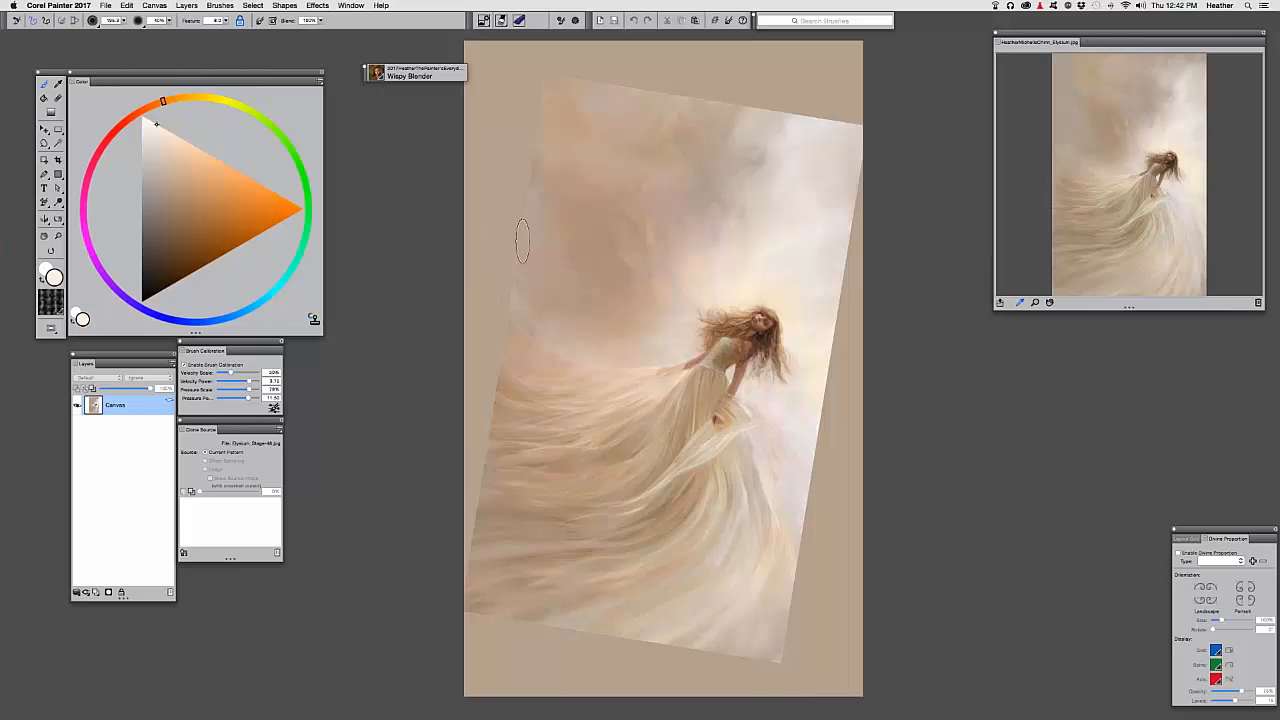
pyautogui.moveTo(512, 278); pyautogui.dragTo(583, 343)
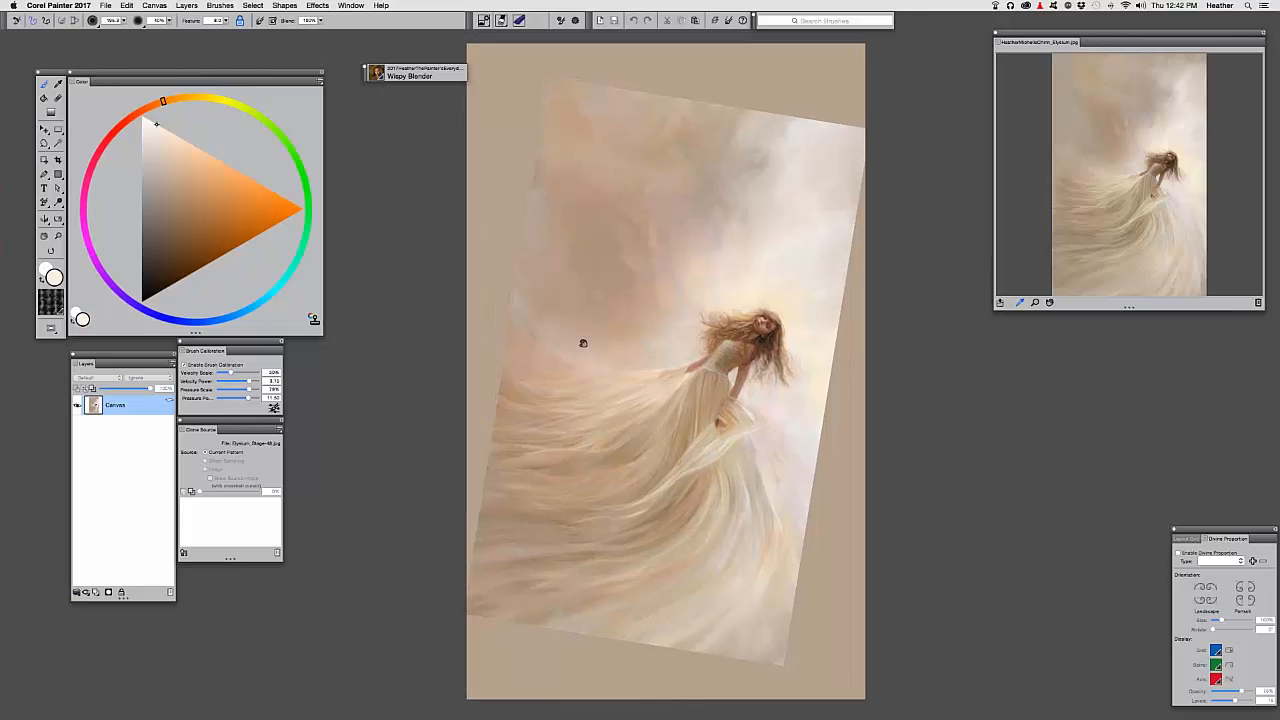
pyautogui.press('super+equal')
pyautogui.press('super+equal')
pyautogui.moveTo(539, 278)
pyautogui.mouseDown()
pyautogui.moveTo(551, 374)
pyautogui.moveTo(531, 380)
pyautogui.mouseUp()
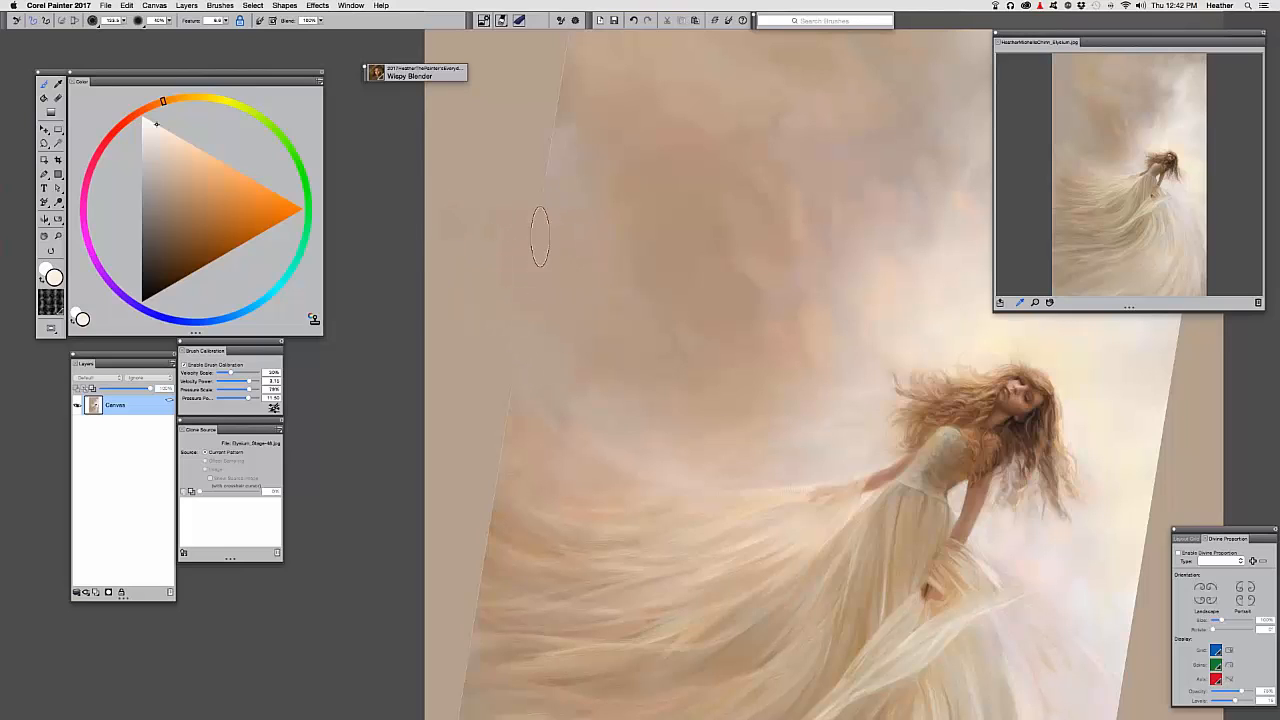
pyautogui.moveTo(651, 294); pyautogui.dragTo(537, 343)
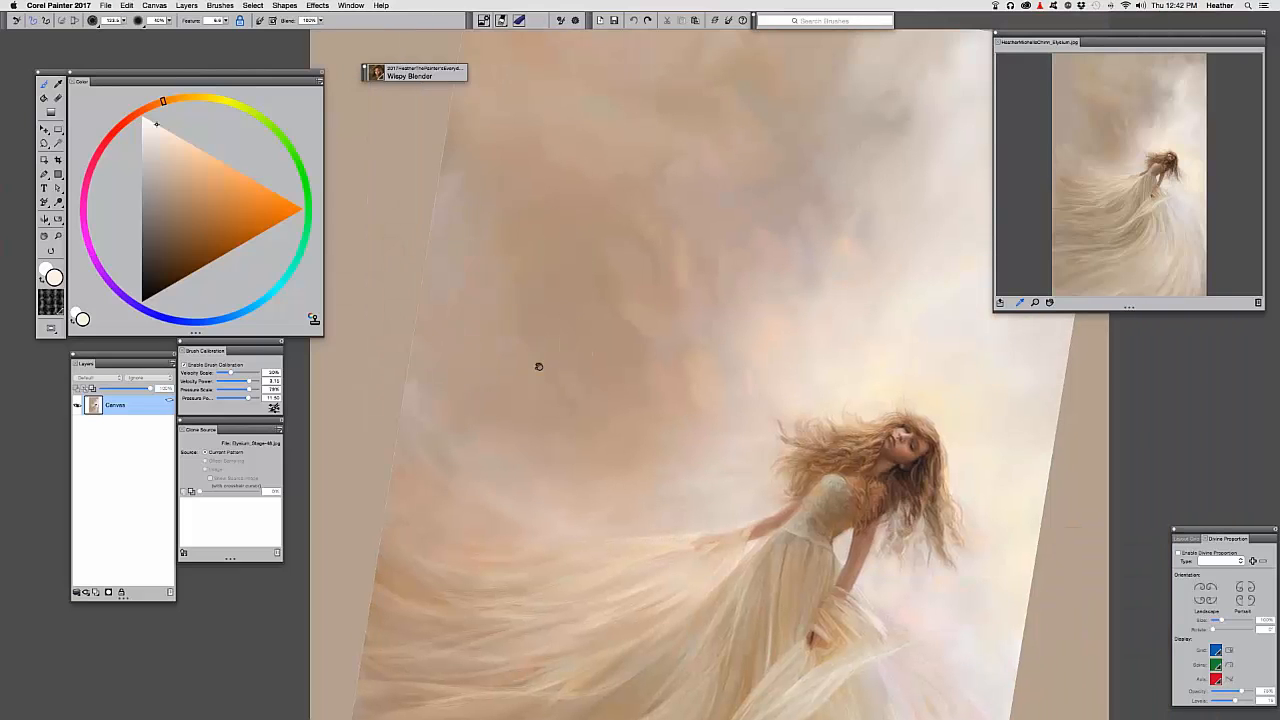
pyautogui.moveTo(513, 377); pyautogui.dragTo(492, 391)
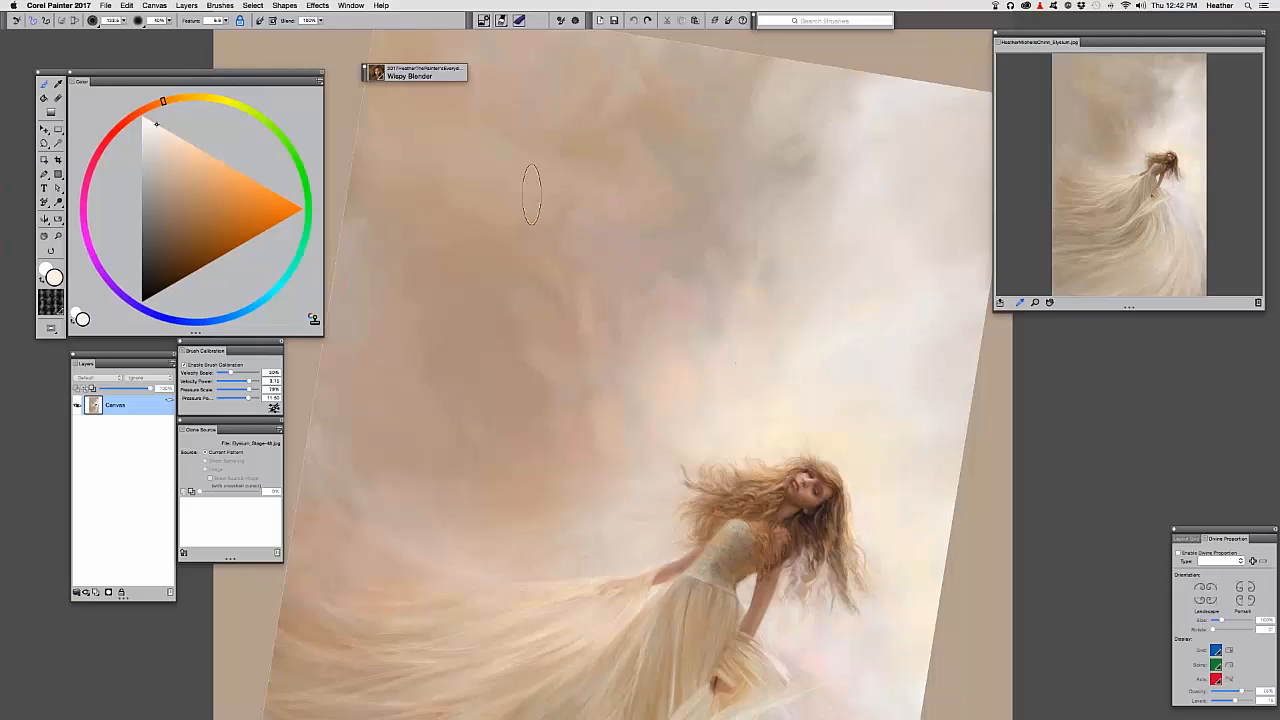
pyautogui.moveTo(652, 257); pyautogui.dragTo(530, 119)
pyautogui.moveTo(655, 445); pyautogui.dragTo(735, 101)
pyautogui.moveTo(677, 354); pyautogui.dragTo(697, 295)
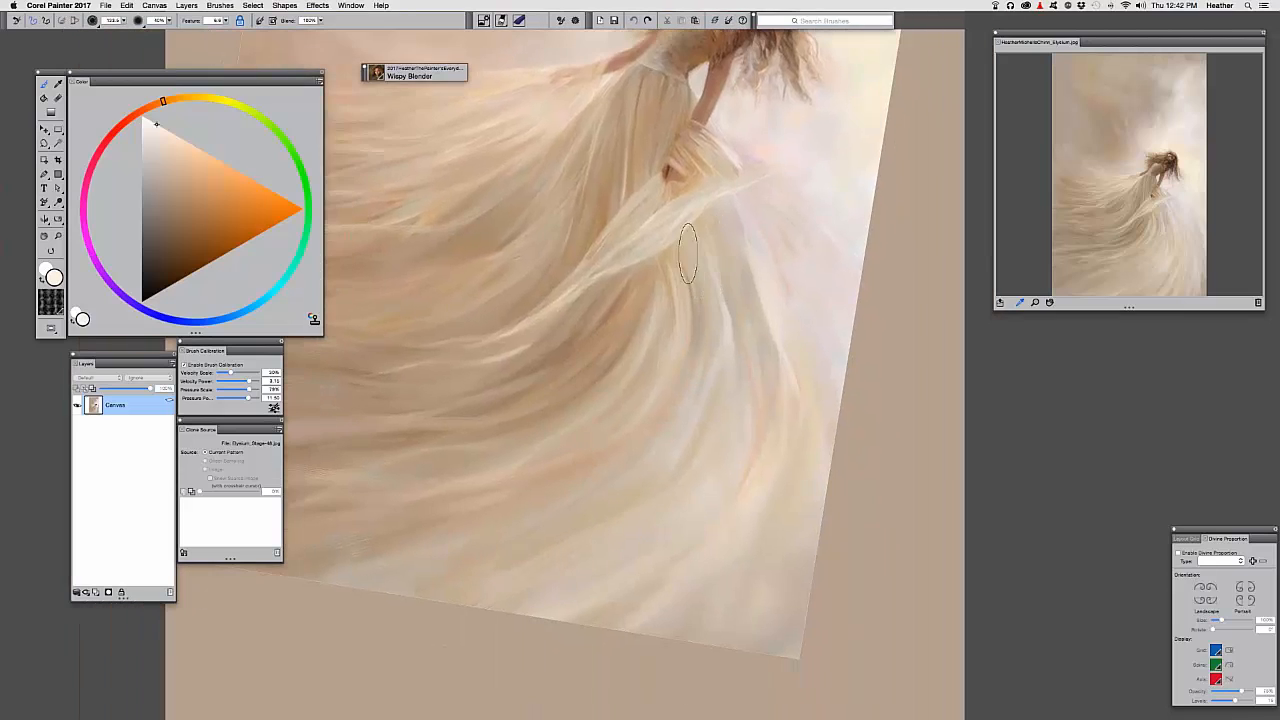
# Switch to Filbert Sketching Fades, sample a greyish beige, and paint strokes past the right edge
pyautogui.click(378, 76)
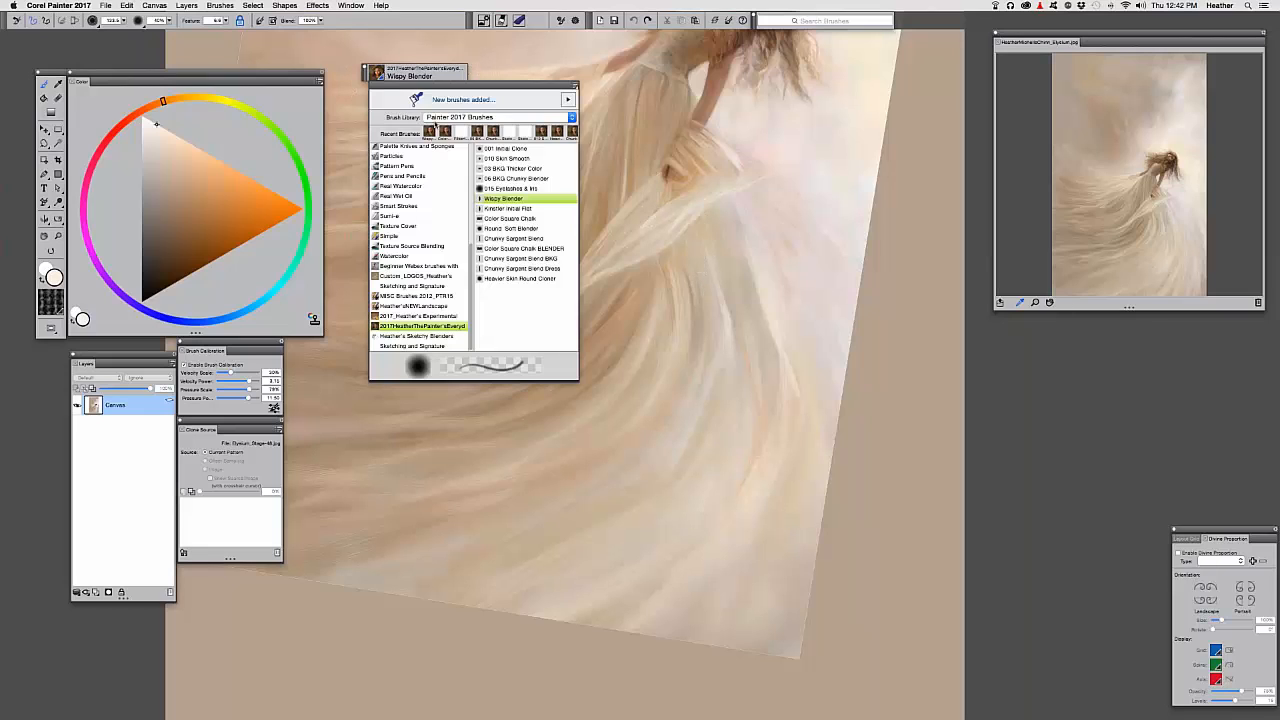
pyautogui.click(461, 132)
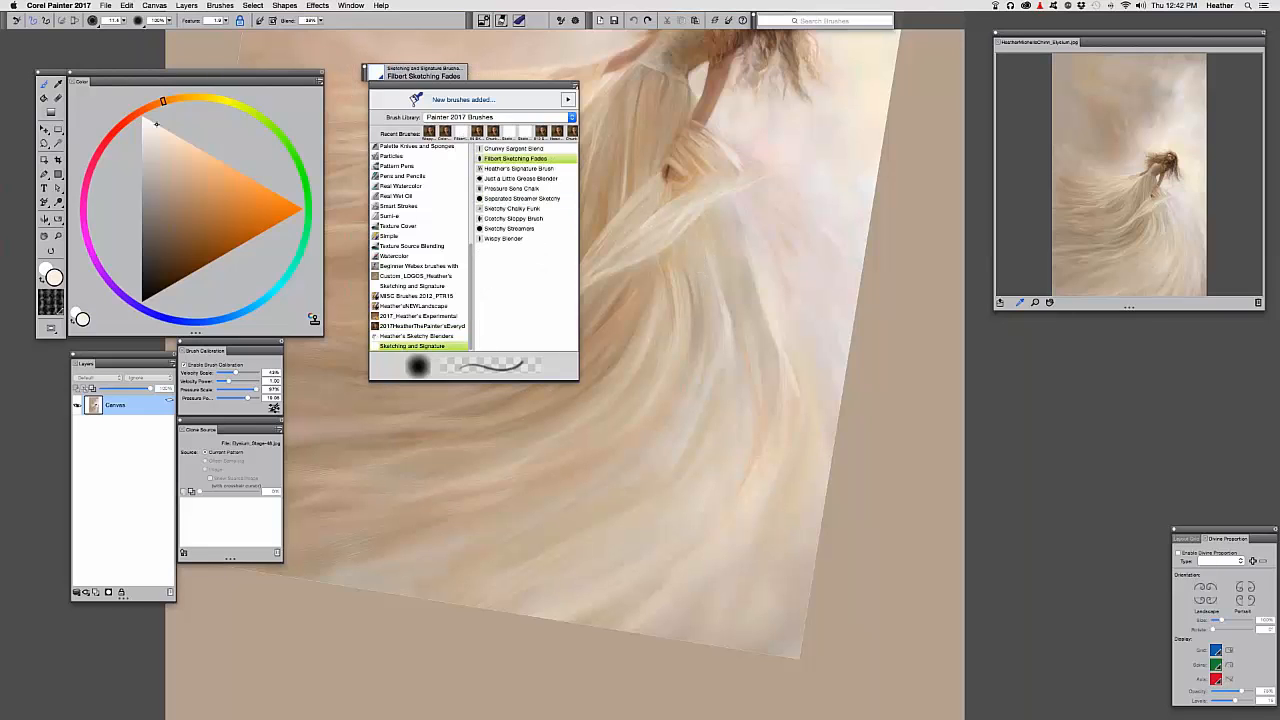
pyautogui.keyDown('alt'); pyautogui.click(798, 406); pyautogui.keyUp('alt')
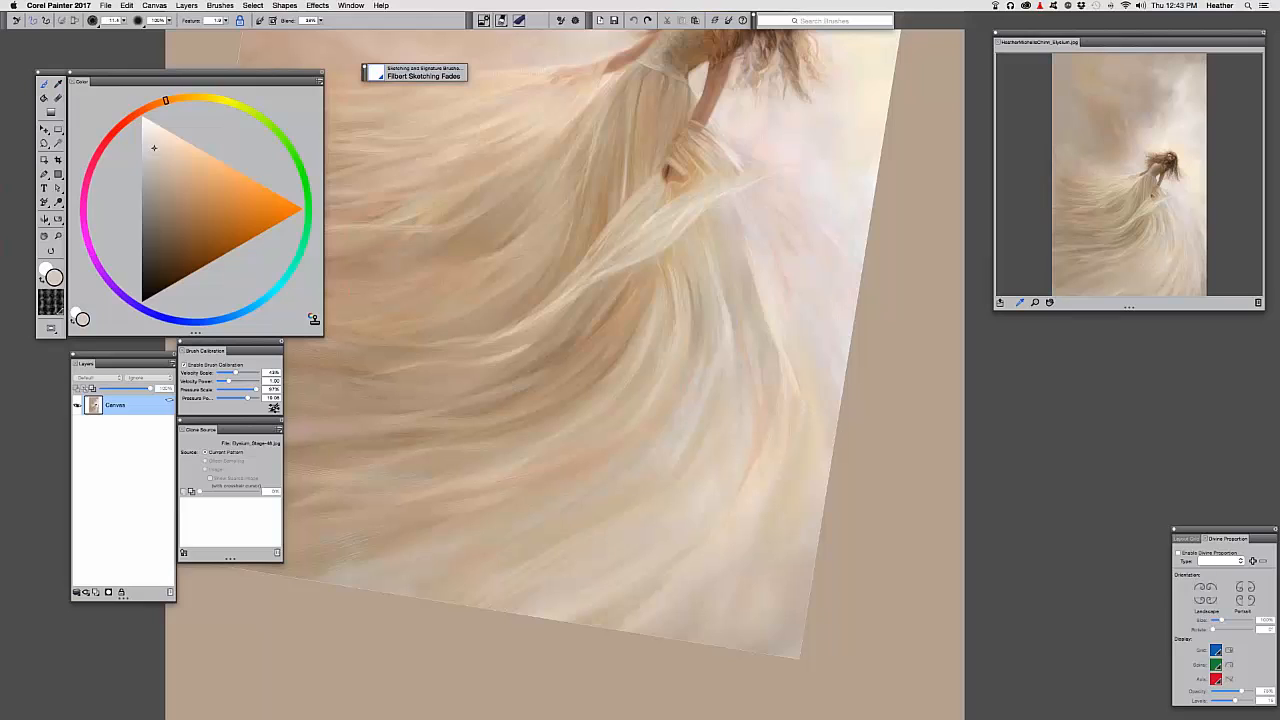
pyautogui.moveTo(750, 384)
pyautogui.mouseDown()
pyautogui.moveTo(843, 458)
pyautogui.moveTo(831, 424)
pyautogui.moveTo(854, 650)
pyautogui.mouseUp()
pyautogui.moveTo(857, 525); pyautogui.dragTo(853, 700)
pyautogui.moveTo(862, 490); pyautogui.dragTo(868, 668)
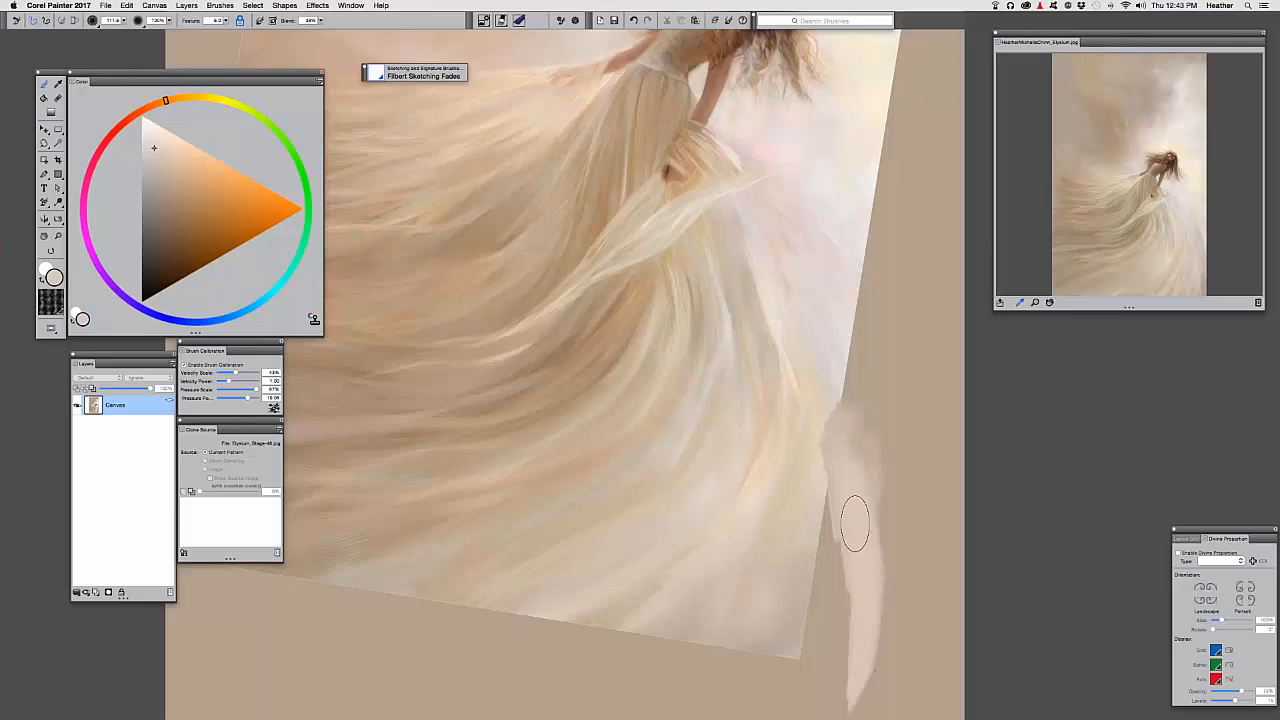
# Sample a paler colour and paint curved pale feathers widening the wing beyond the edge
pyautogui.keyDown('alt'); pyautogui.click(837, 363); pyautogui.keyUp('alt')
pyautogui.moveTo(843, 405)
pyautogui.mouseDown()
pyautogui.moveTo(879, 524)
pyautogui.moveTo(833, 401)
pyautogui.moveTo(893, 667)
pyautogui.mouseUp()
pyautogui.press('super+minus')
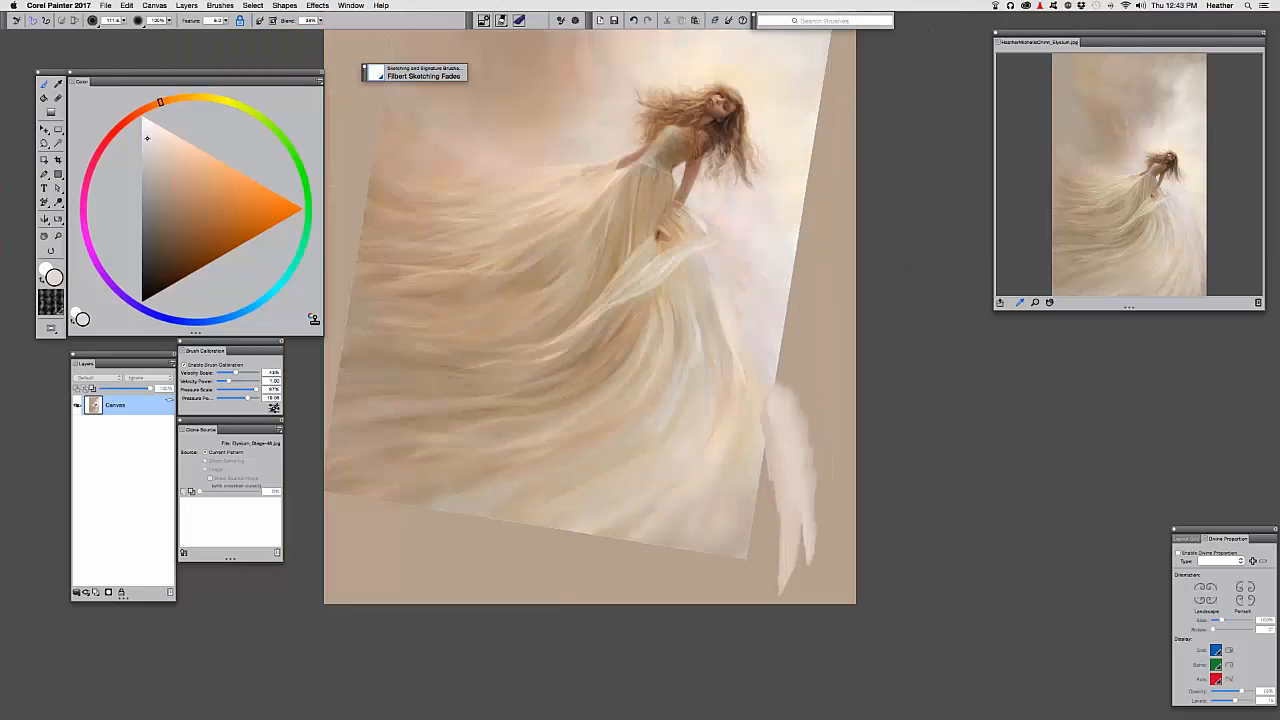
pyautogui.moveTo(860, 559); pyautogui.dragTo(861, 568)
pyautogui.moveTo(783, 343)
pyautogui.mouseDown()
pyautogui.moveTo(856, 530)
pyautogui.moveTo(855, 582)
pyautogui.moveTo(850, 500)
pyautogui.moveTo(834, 651)
pyautogui.mouseUp()
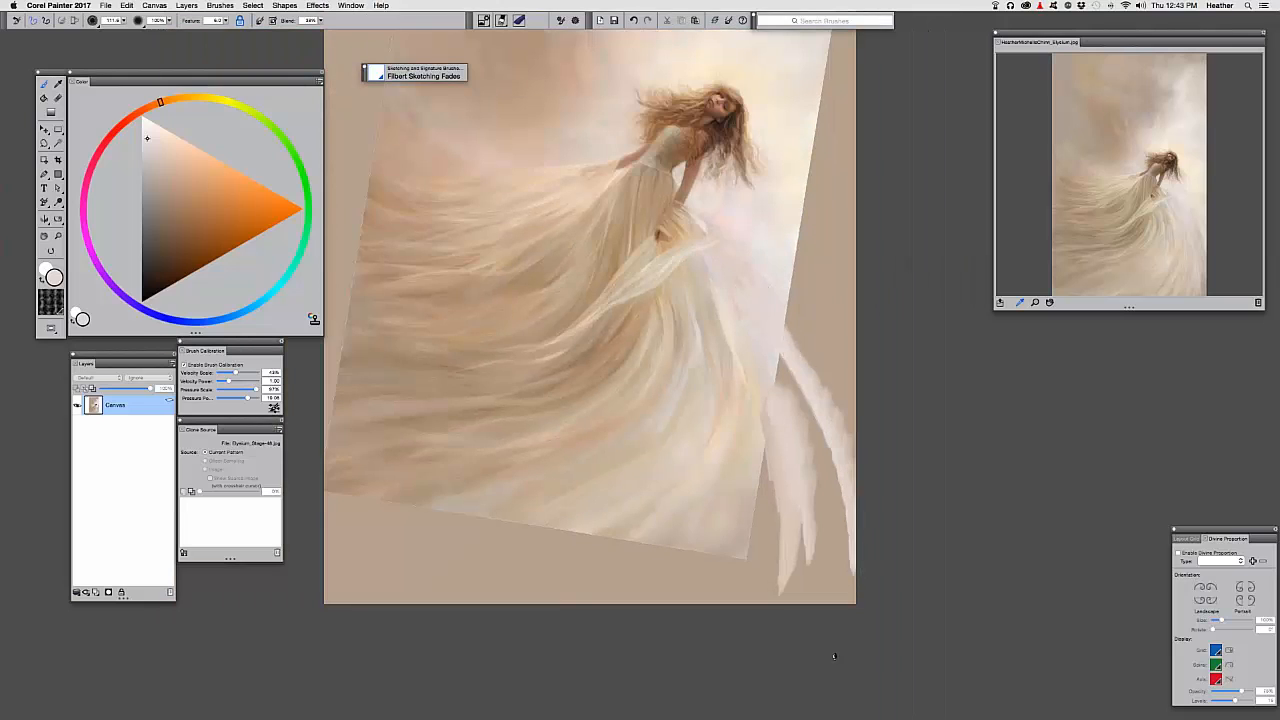
pyautogui.moveTo(785, 328); pyautogui.dragTo(826, 393)
# Sample yellow-orange and pale orange tones and add feathers along the wing's top and right edge
pyautogui.press('alt')
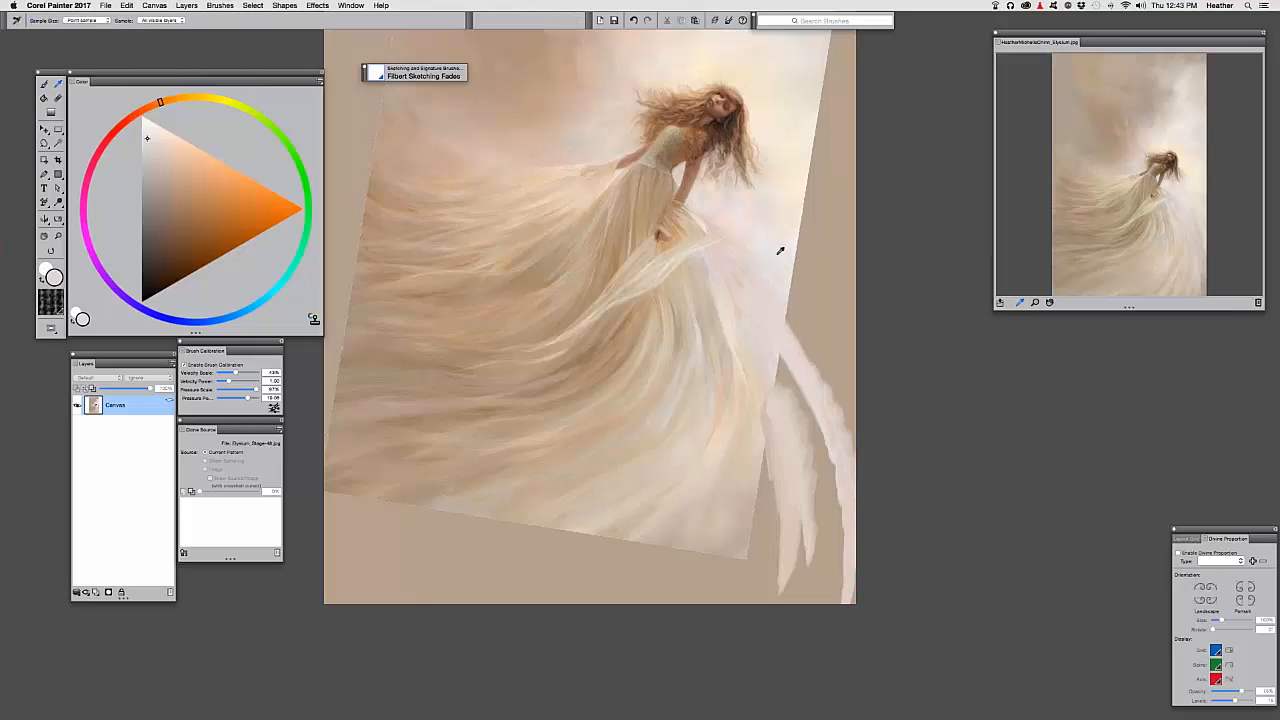
pyautogui.keyDown('alt'); pyautogui.click(797, 286); pyautogui.keyUp('alt')
pyautogui.moveTo(790, 284); pyautogui.dragTo(850, 405)
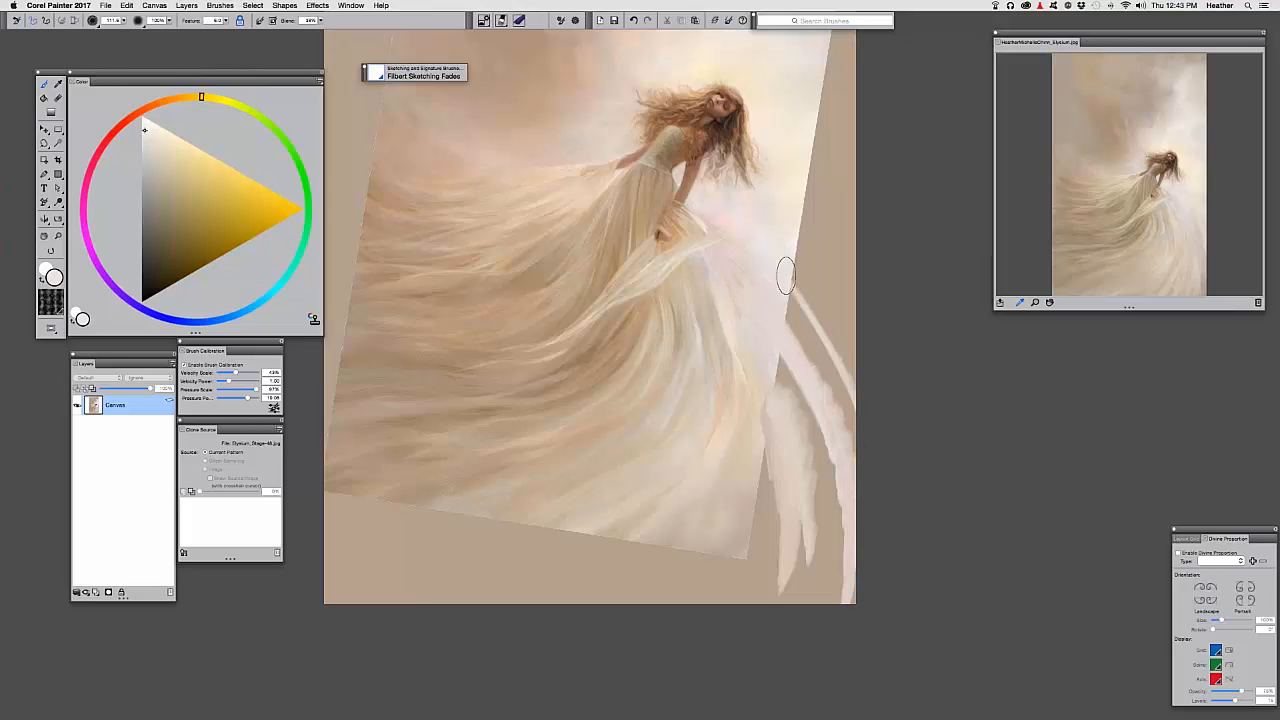
pyautogui.moveTo(780, 262); pyautogui.dragTo(855, 390)
pyautogui.moveTo(806, 300); pyautogui.dragTo(856, 385)
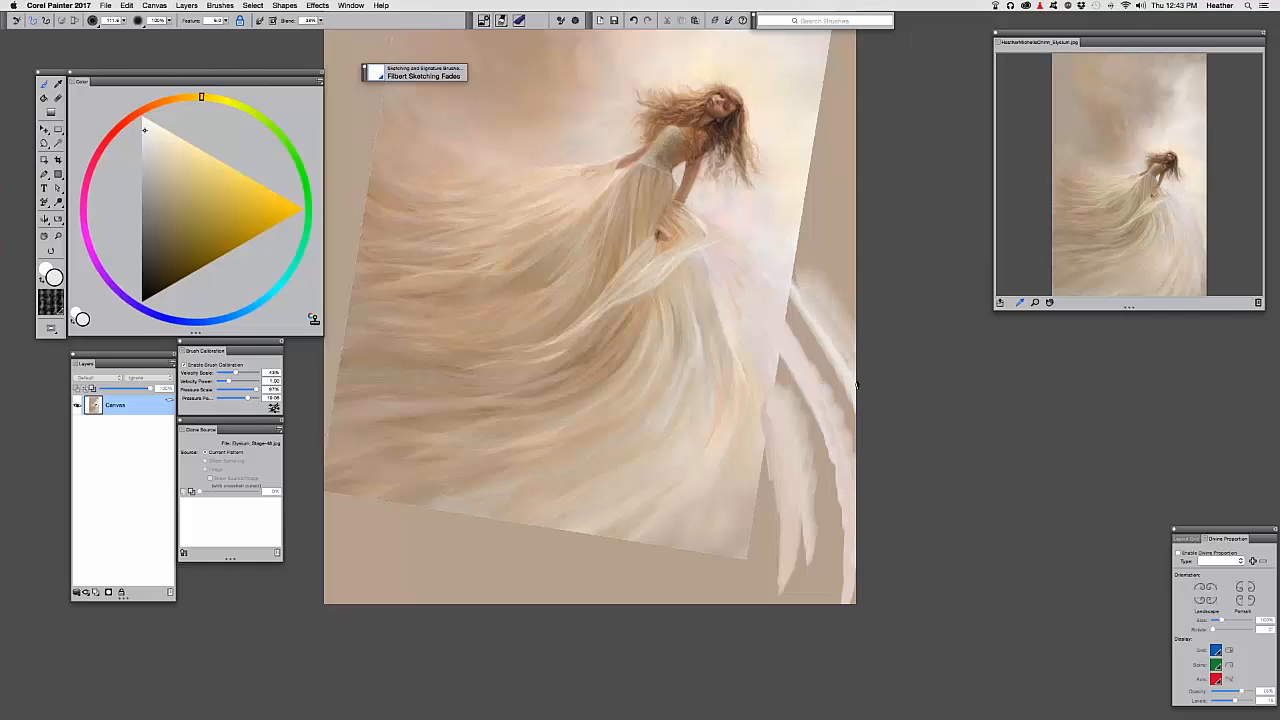
pyautogui.keyDown('alt'); pyautogui.click(779, 238); pyautogui.keyUp('alt')
pyautogui.keyDown('alt'); pyautogui.click(784, 274); pyautogui.keyUp('alt')
pyautogui.moveTo(789, 279); pyautogui.dragTo(858, 330)
pyautogui.moveTo(763, 153); pyautogui.dragTo(791, 296)
# Sample new colours, paint pale feathers in the wing's middle and lower part, then resample a warmer tone
pyautogui.keyDown('alt'); pyautogui.click(825, 379); pyautogui.keyUp('alt')
pyautogui.keyDown('alt'); pyautogui.click(817, 391); pyautogui.keyUp('alt')
pyautogui.moveTo(825, 380); pyautogui.dragTo(849, 409)
pyautogui.moveTo(846, 377)
pyautogui.mouseDown()
pyautogui.moveTo(910, 465)
pyautogui.moveTo(841, 395)
pyautogui.moveTo(824, 395)
pyautogui.moveTo(898, 460)
pyautogui.moveTo(850, 382)
pyautogui.mouseUp()
pyautogui.moveTo(818, 447); pyautogui.dragTo(817, 395)
pyautogui.keyDown('alt'); pyautogui.click(814, 396); pyautogui.keyUp('alt')
pyautogui.keyDown('alt'); pyautogui.click(814, 397); pyautogui.keyUp('alt')
# Brighten the wing's right side and lower feathers with pale strokes
pyautogui.moveTo(866, 498); pyautogui.dragTo(878, 541)
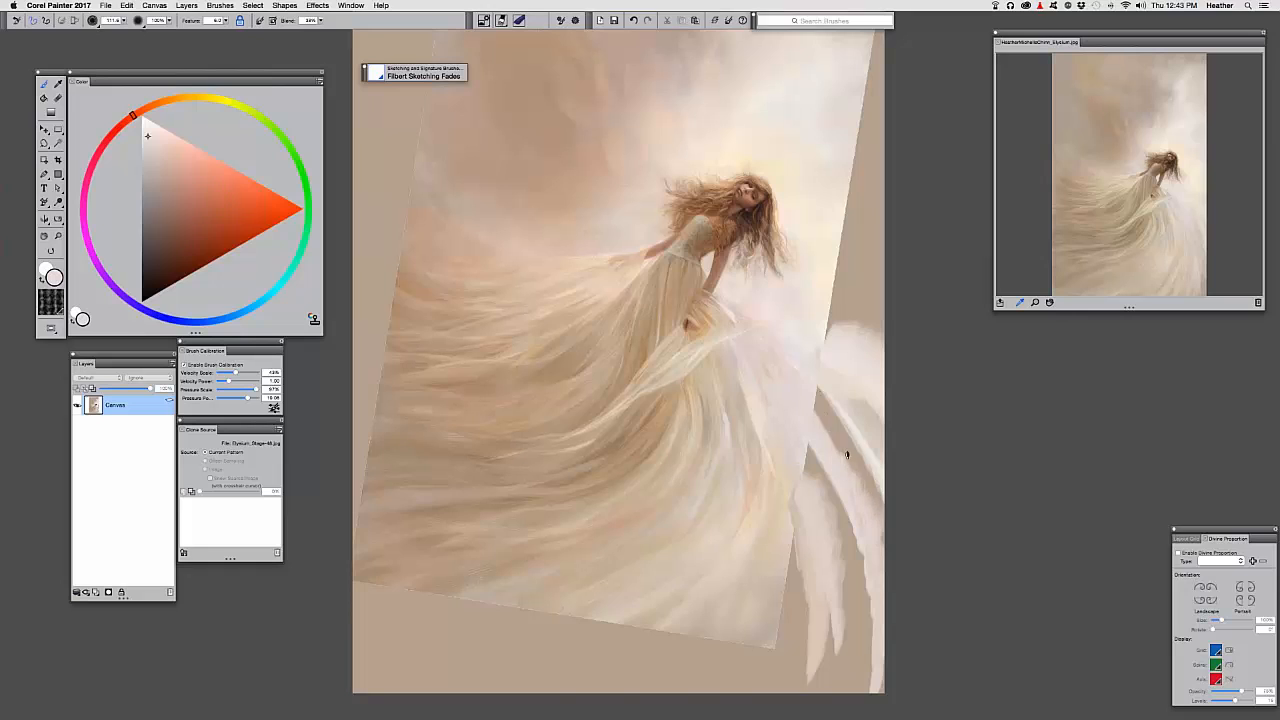
pyautogui.moveTo(845, 455); pyautogui.dragTo(868, 502)
pyautogui.moveTo(843, 415); pyautogui.dragTo(883, 518)
pyautogui.moveTo(815, 400)
pyautogui.mouseDown()
pyautogui.moveTo(865, 512)
pyautogui.moveTo(850, 407)
pyautogui.mouseUp()
pyautogui.moveTo(824, 325); pyautogui.dragTo(822, 200)
pyautogui.keyDown('alt'); pyautogui.click(803, 323); pyautogui.keyUp('alt')
pyautogui.keyDown('alt'); pyautogui.click(806, 338); pyautogui.keyUp('alt')
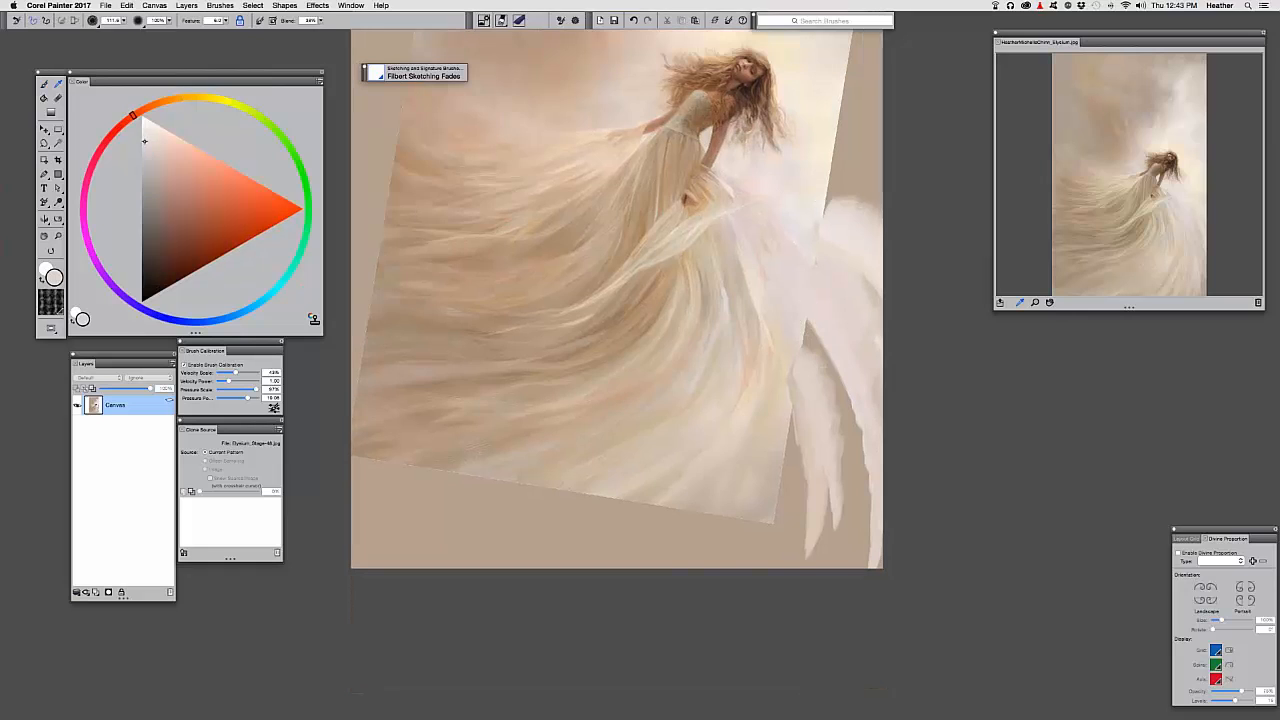
pyautogui.moveTo(800, 318); pyautogui.dragTo(880, 562)
pyautogui.moveTo(874, 437); pyautogui.dragTo(930, 438)
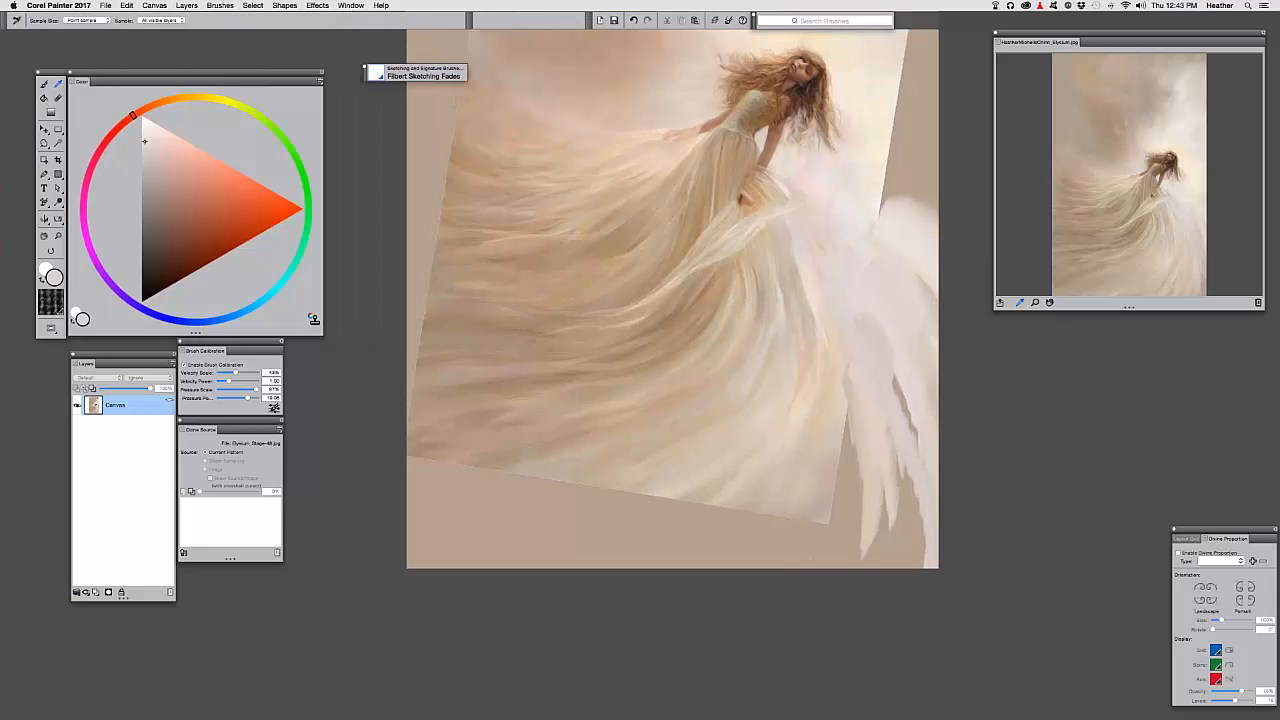
# Sample a yellow-orange tone and soften the edge between dress and wing
pyautogui.keyDown('alt'); pyautogui.click(828, 415); pyautogui.keyUp('alt')
pyautogui.keyDown('alt'); pyautogui.click(829, 457); pyautogui.keyUp('alt')
pyautogui.keyDown('alt'); pyautogui.click(841, 437); pyautogui.keyUp('alt')
pyautogui.moveTo(843, 440)
pyautogui.mouseDown()
pyautogui.moveTo(828, 479)
pyautogui.moveTo(844, 458)
pyautogui.moveTo(820, 516)
pyautogui.mouseUp()
pyautogui.moveTo(860, 448)
pyautogui.mouseDown()
pyautogui.moveTo(833, 529)
pyautogui.moveTo(806, 566)
pyautogui.mouseUp()
pyautogui.moveTo(781, 514)
pyautogui.mouseDown()
pyautogui.moveTo(817, 541)
pyautogui.moveTo(801, 482)
pyautogui.moveTo(805, 494)
pyautogui.moveTo(835, 490)
pyautogui.moveTo(718, 572)
pyautogui.mouseUp()
# Sample a darker tone from the dress's lower edge and paint a stroke across it
pyautogui.keyDown('alt'); pyautogui.click(799, 484); pyautogui.keyUp('alt')
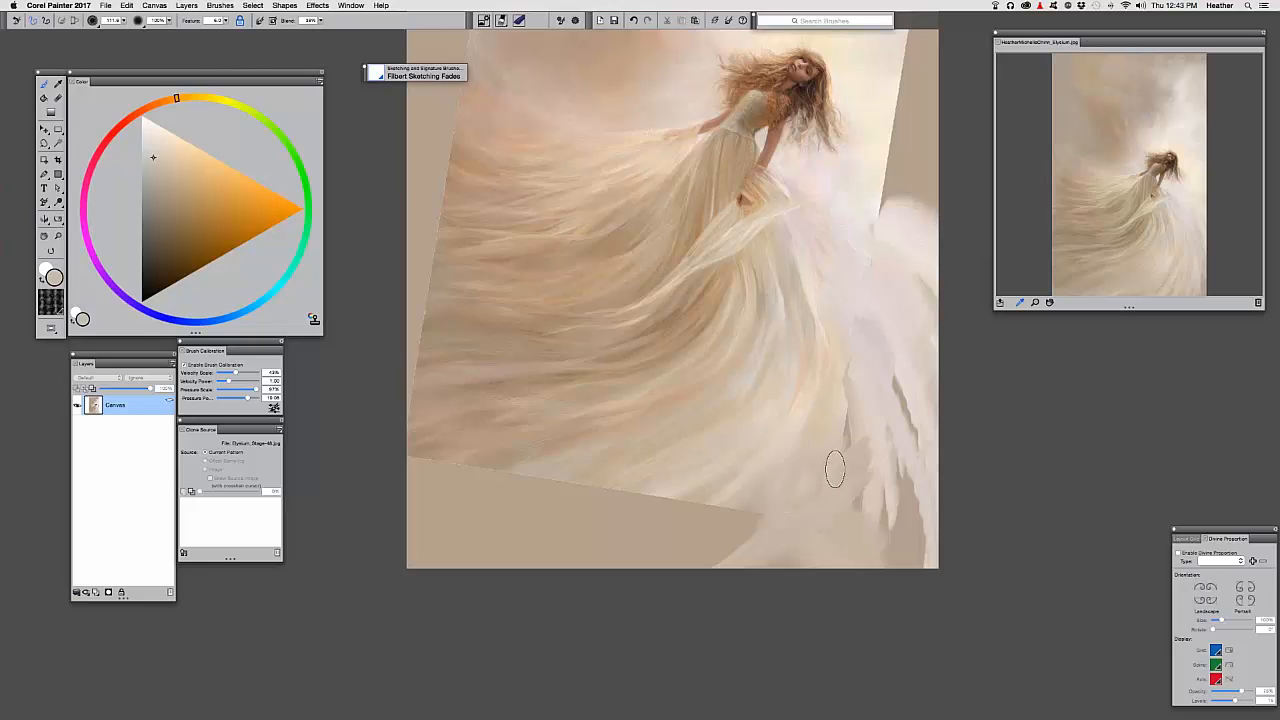
pyautogui.keyDown('alt'); pyautogui.click(838, 420); pyautogui.keyUp('alt')
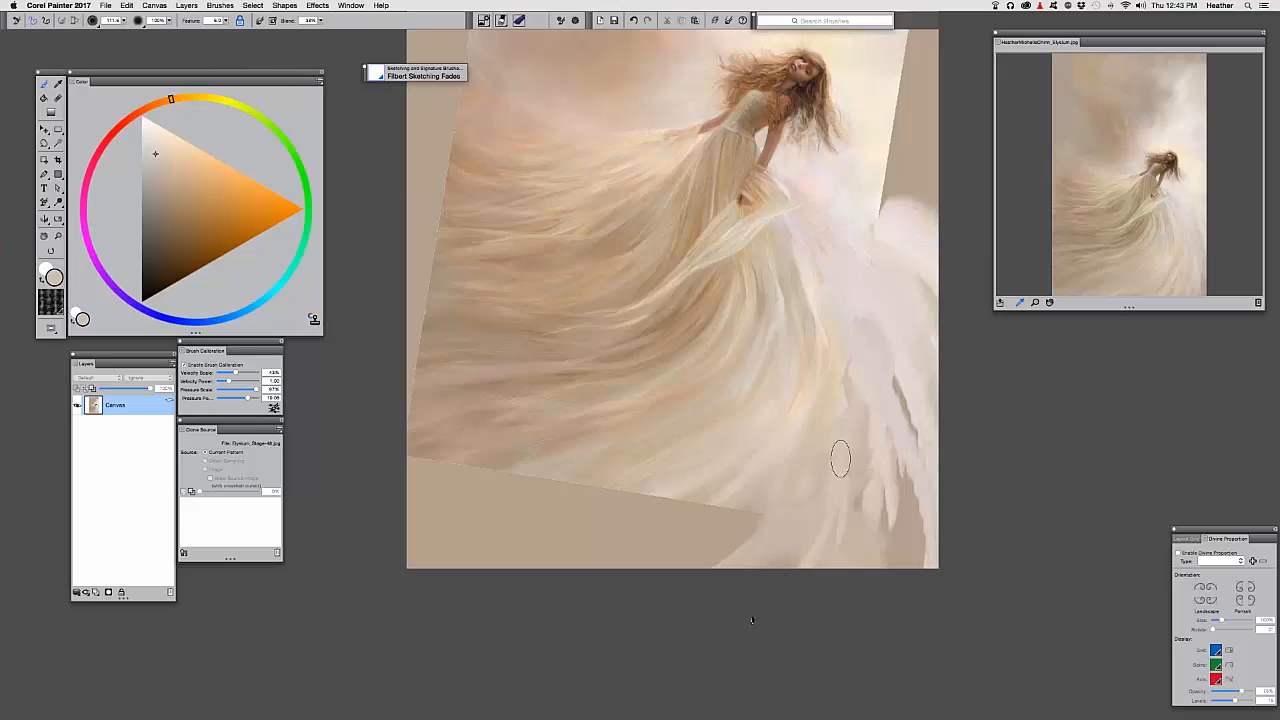
pyautogui.keyDown('alt'); pyautogui.click(746, 503); pyautogui.keyUp('alt')
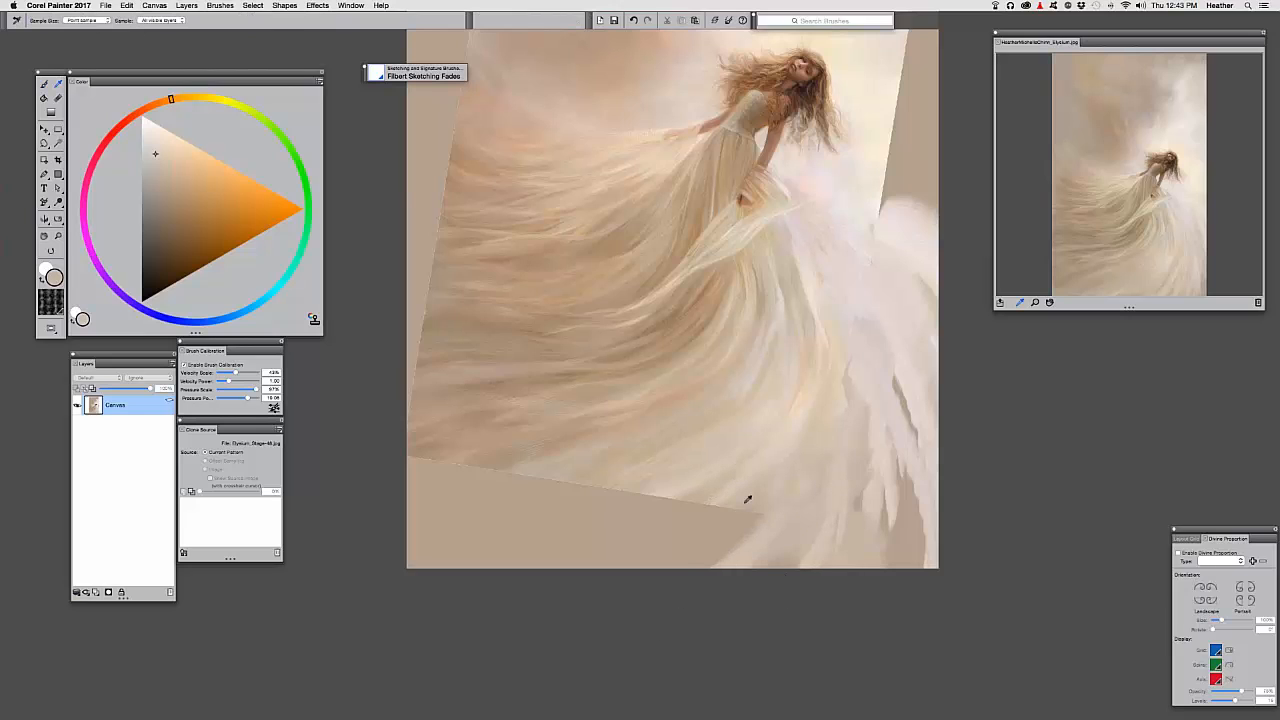
pyautogui.keyDown('alt'); pyautogui.click(742, 507); pyautogui.keyUp('alt')
pyautogui.moveTo(752, 518)
pyautogui.mouseDown()
pyautogui.moveTo(612, 591)
pyautogui.moveTo(722, 509)
pyautogui.moveTo(588, 596)
pyautogui.moveTo(729, 499)
pyautogui.moveTo(590, 586)
pyautogui.mouseUp()
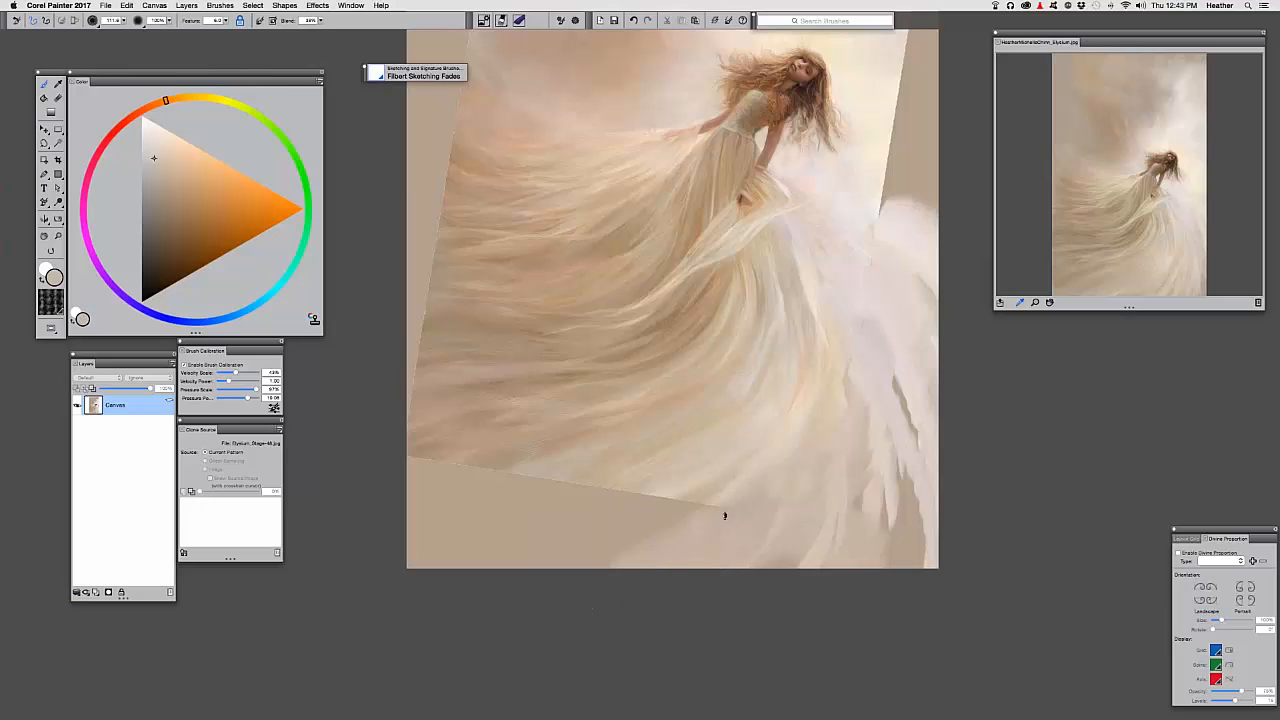
# Extend pale strokes leftward and downward along the painting's lower edge, resampling as you go
pyautogui.keyDown('alt'); pyautogui.click(750, 474); pyautogui.keyUp('alt')
pyautogui.moveTo(731, 490); pyautogui.dragTo(632, 547)
pyautogui.moveTo(695, 502); pyautogui.dragTo(598, 562)
pyautogui.moveTo(620, 518); pyautogui.dragTo(671, 551)
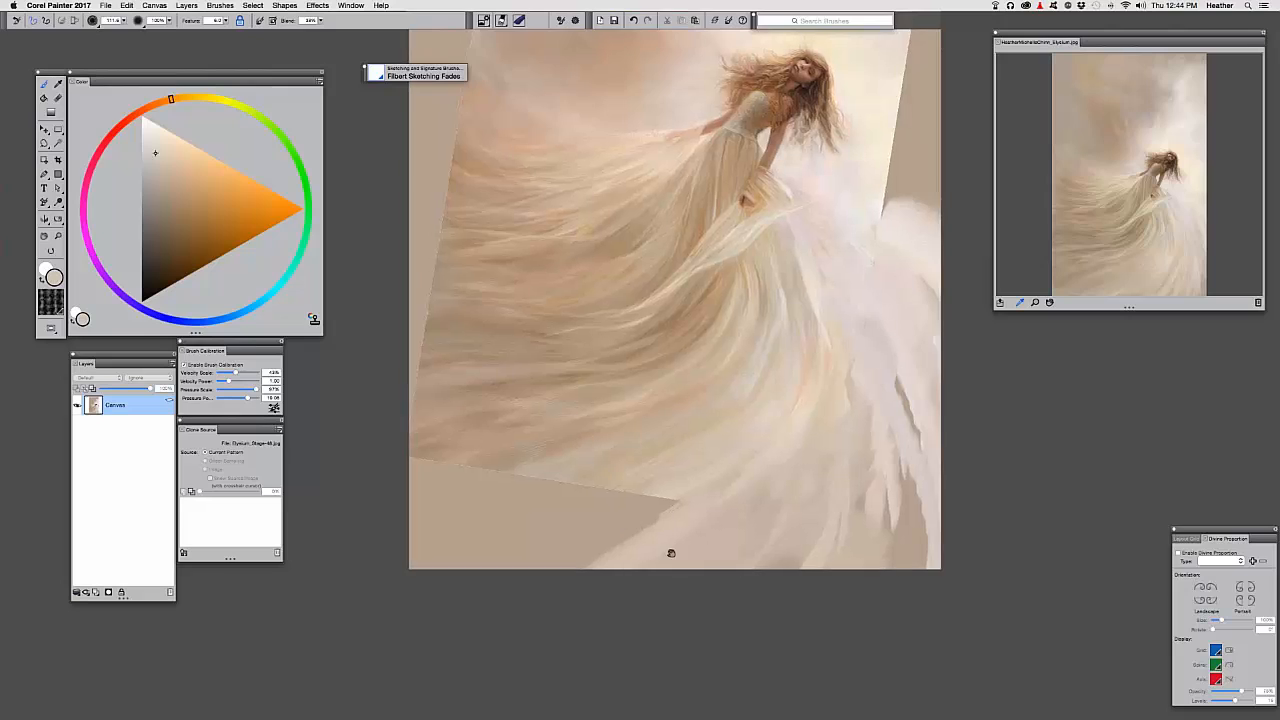
pyautogui.keyDown('alt'); pyautogui.click(732, 516); pyautogui.keyUp('alt')
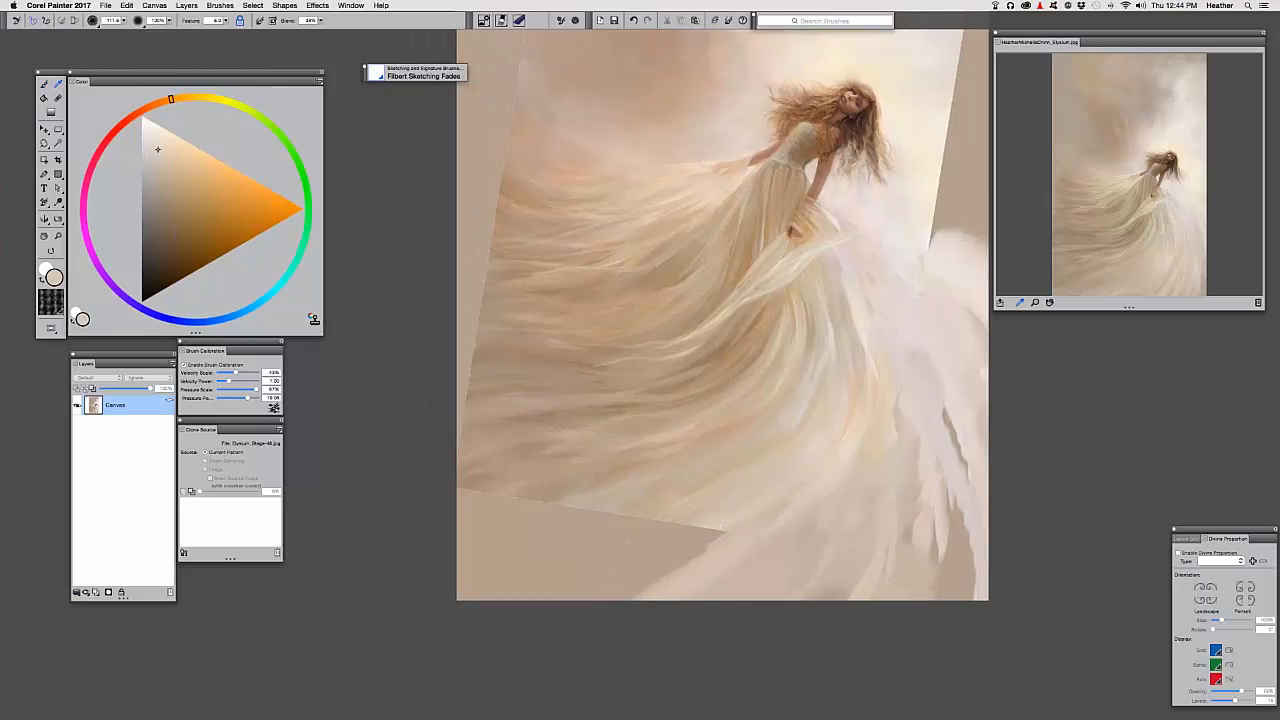
pyautogui.moveTo(728, 522)
pyautogui.mouseDown()
pyautogui.moveTo(680, 562)
pyautogui.moveTo(619, 582)
pyautogui.mouseUp()
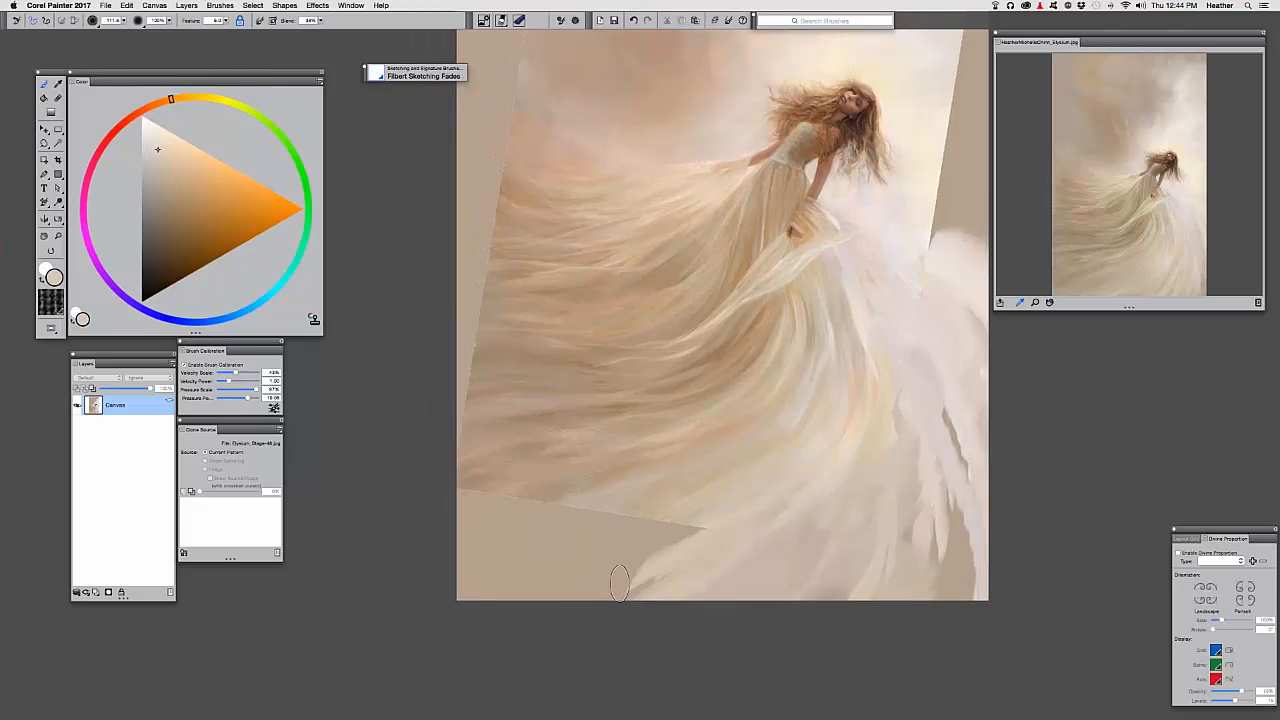
pyautogui.keyDown('alt'); pyautogui.click(701, 515); pyautogui.keyUp('alt')
pyautogui.moveTo(689, 533); pyautogui.dragTo(595, 597)
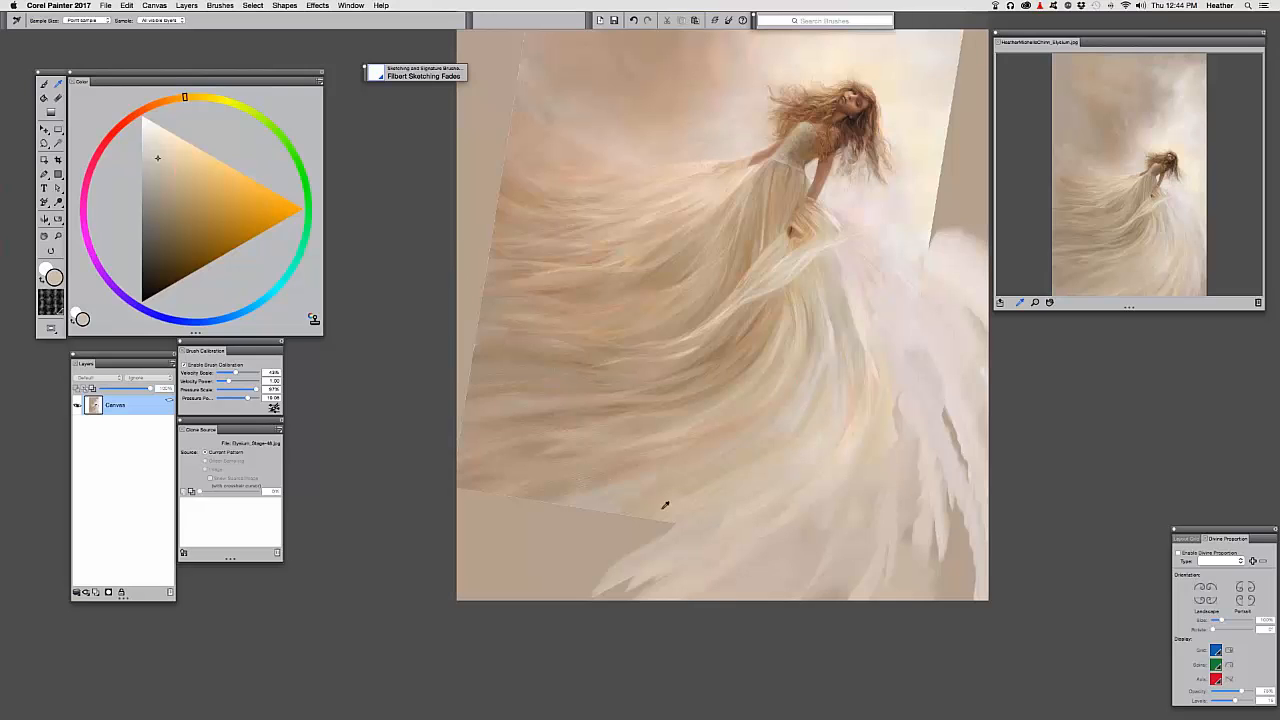
# Sample darker dress tones and a warmer orange near the skirt's lower-left edge
pyautogui.keyDown('alt'); pyautogui.click(631, 513); pyautogui.keyUp('alt')
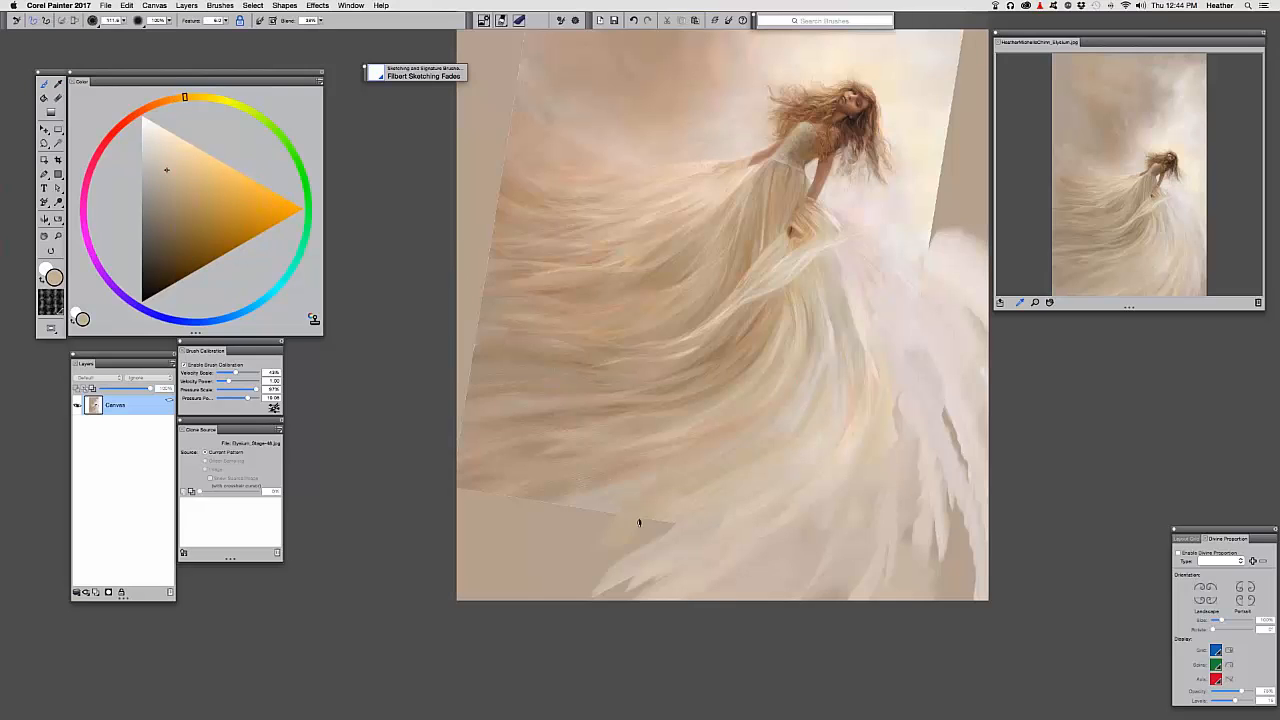
pyautogui.keyDown('alt'); pyautogui.click(661, 516); pyautogui.keyUp('alt')
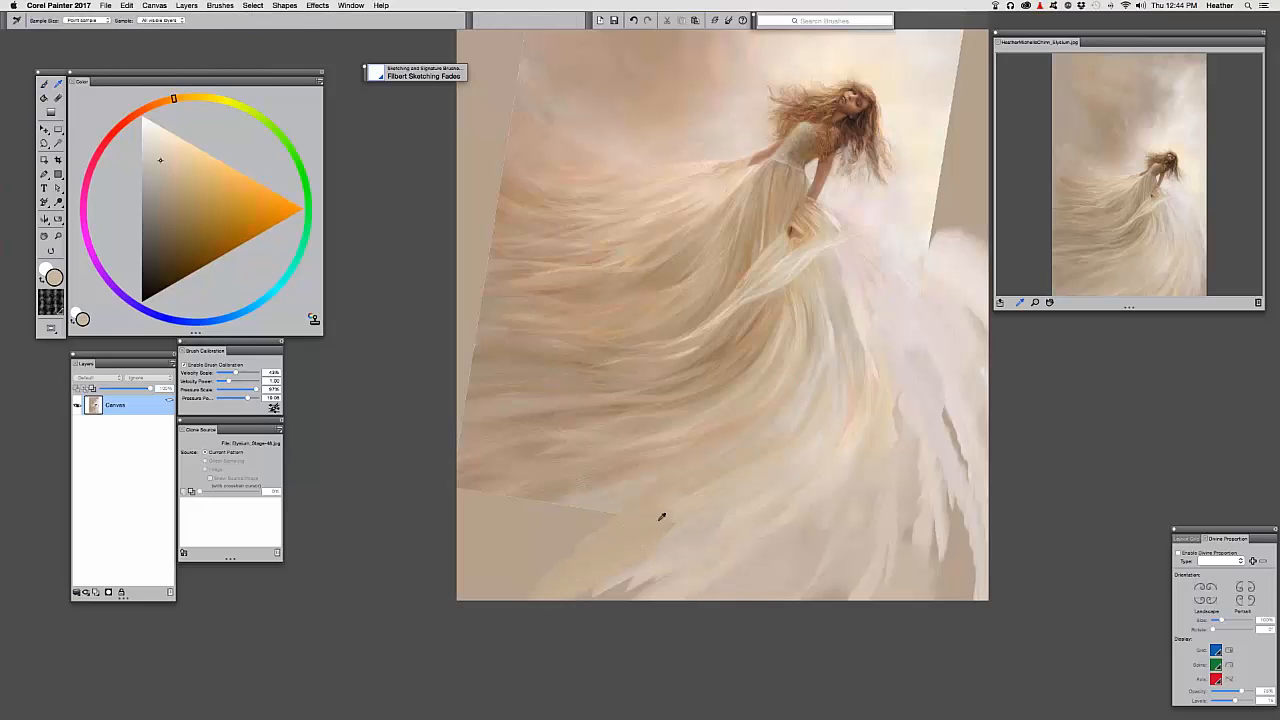
pyautogui.keyDown('alt'); pyautogui.click(595, 510); pyautogui.keyUp('alt')
pyautogui.keyDown('alt'); pyautogui.click(612, 503); pyautogui.keyUp('alt')
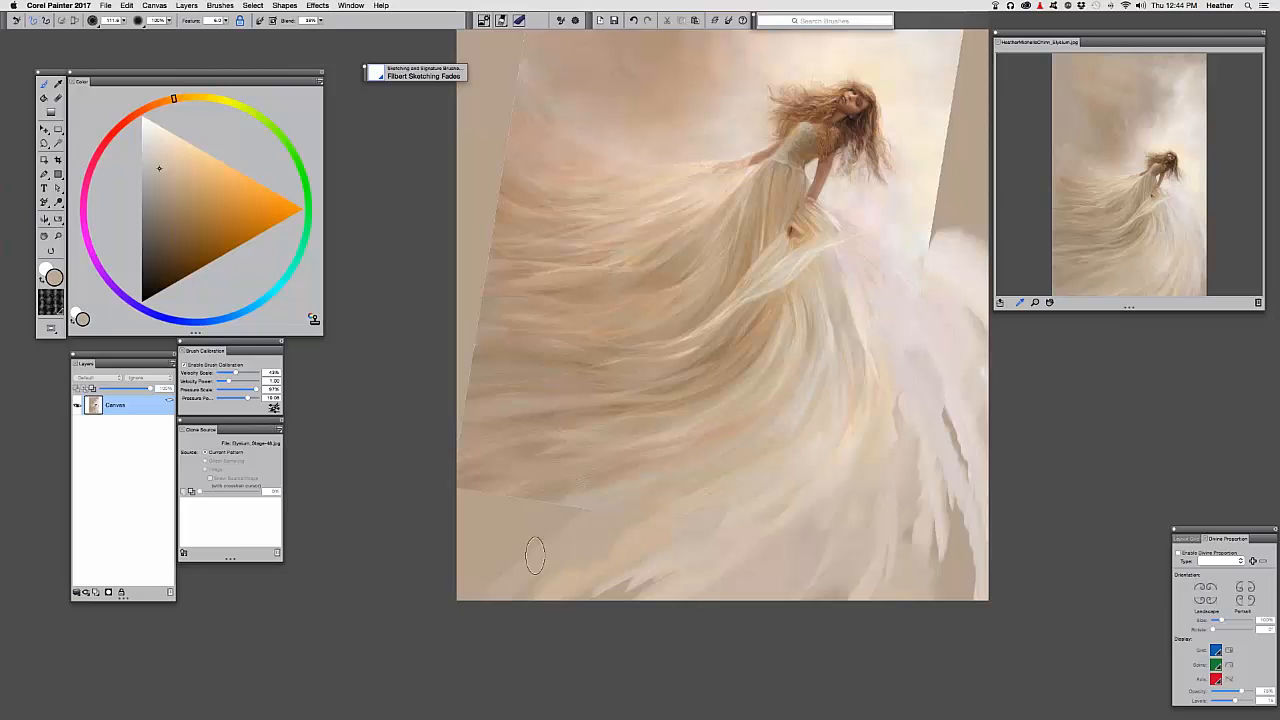
pyautogui.press('alt')
pyautogui.keyDown('alt'); pyautogui.click(571, 482); pyautogui.keyUp('alt')
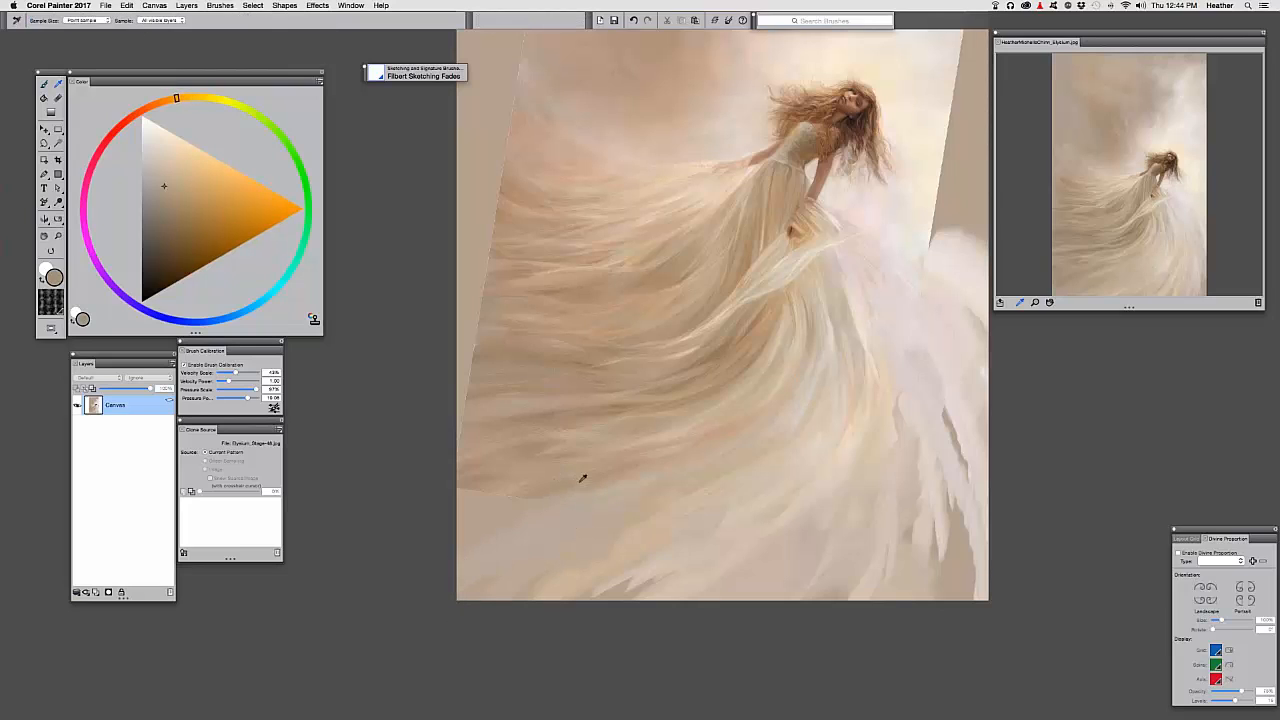
pyautogui.keyDown('alt'); pyautogui.click(581, 481); pyautogui.keyUp('alt')
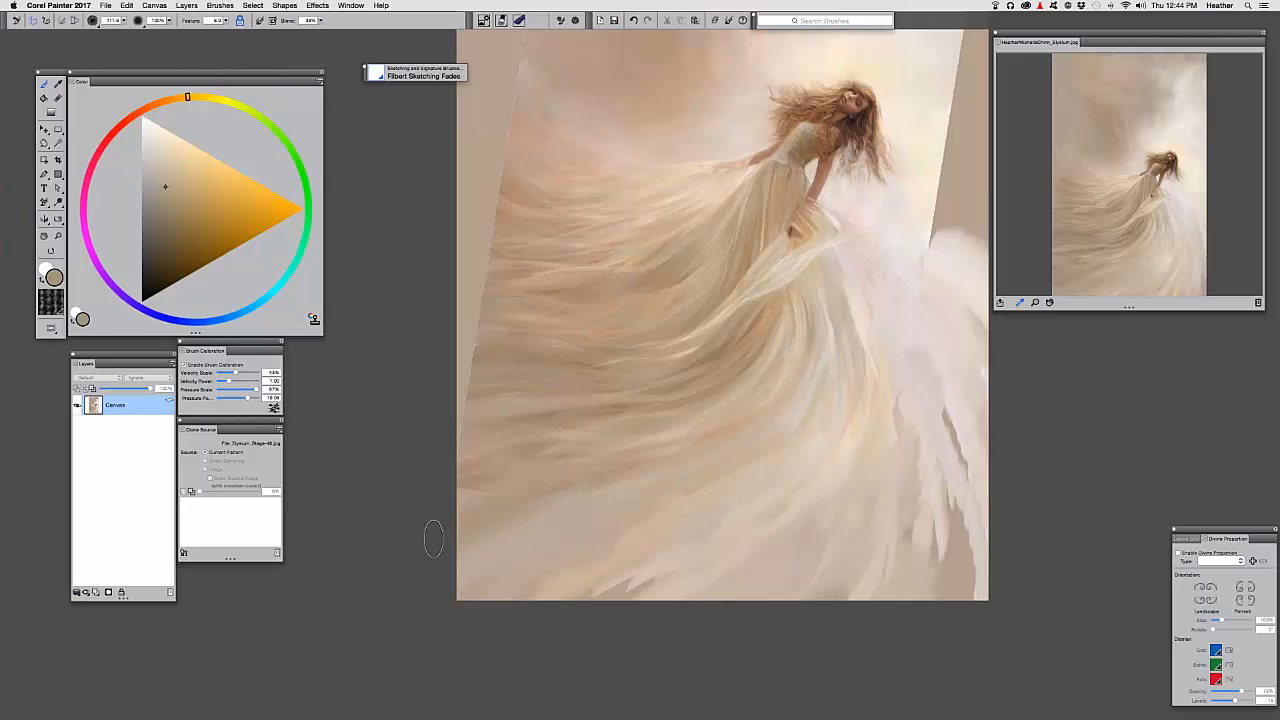
pyautogui.keyDown('alt'); pyautogui.click(470, 430); pyautogui.keyUp('alt')
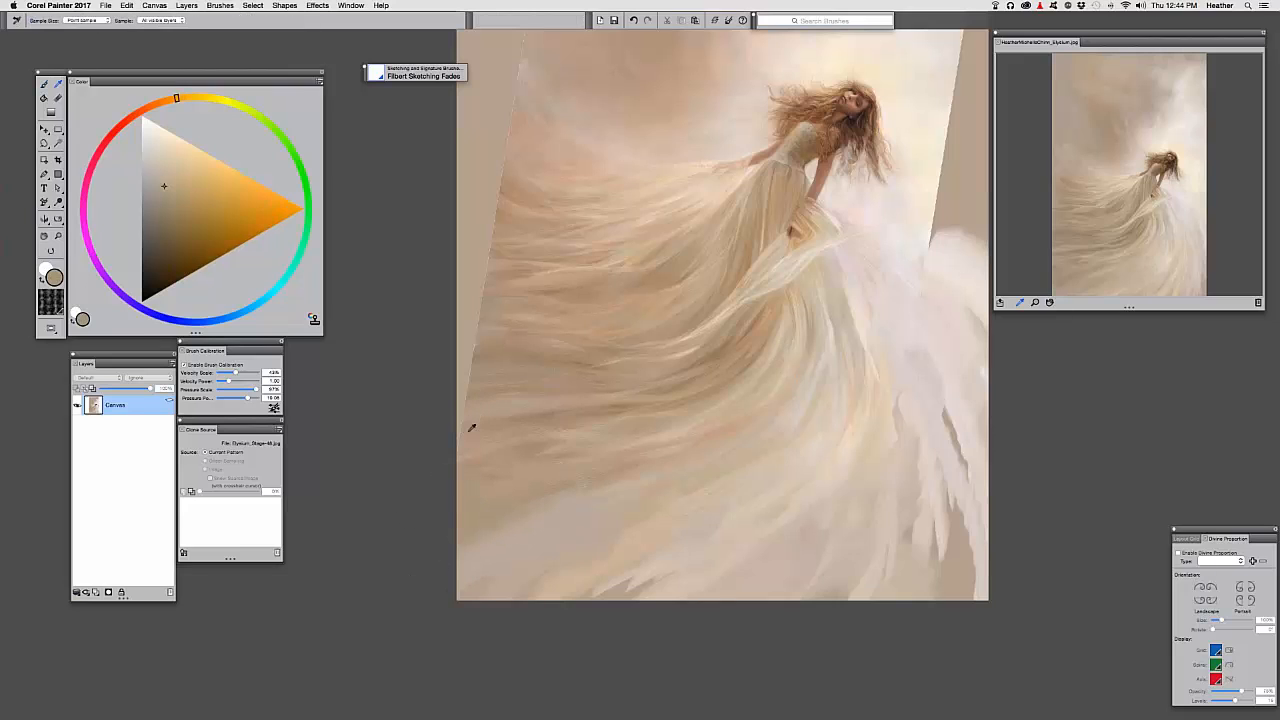
pyautogui.keyDown('alt'); pyautogui.click(461, 431); pyautogui.keyUp('alt')
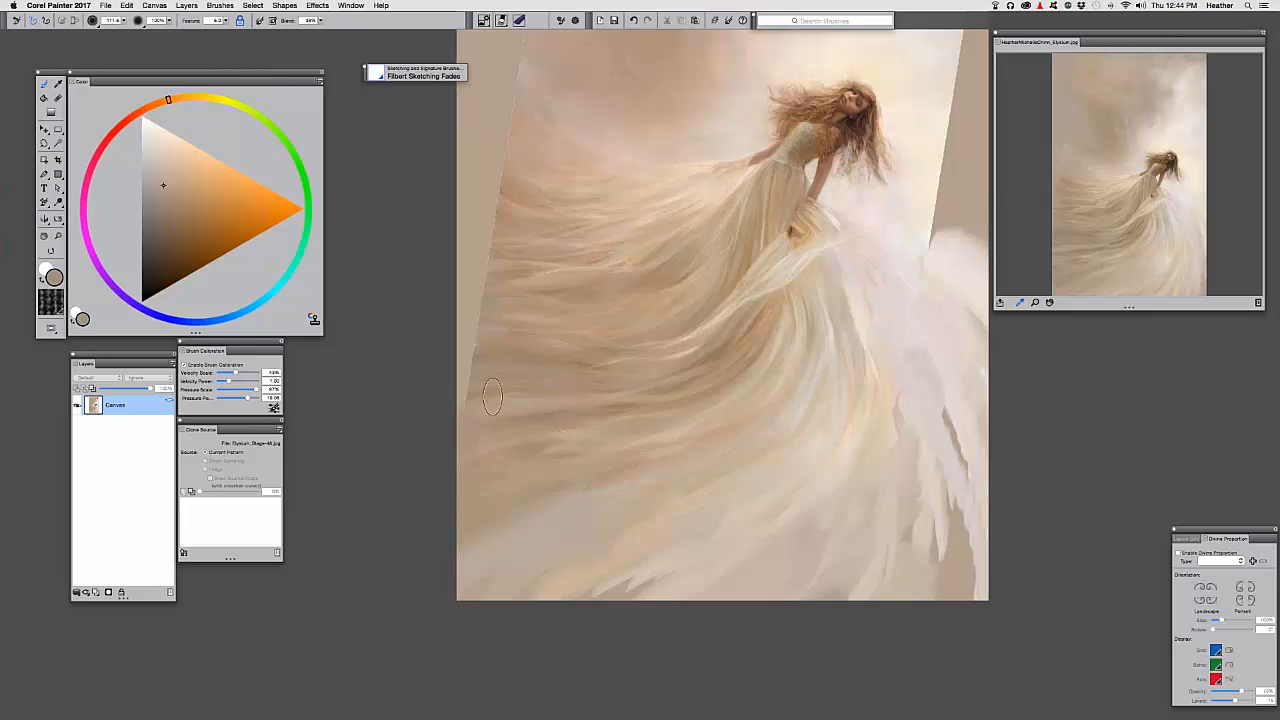
pyautogui.moveTo(528, 434); pyautogui.dragTo(477, 424)
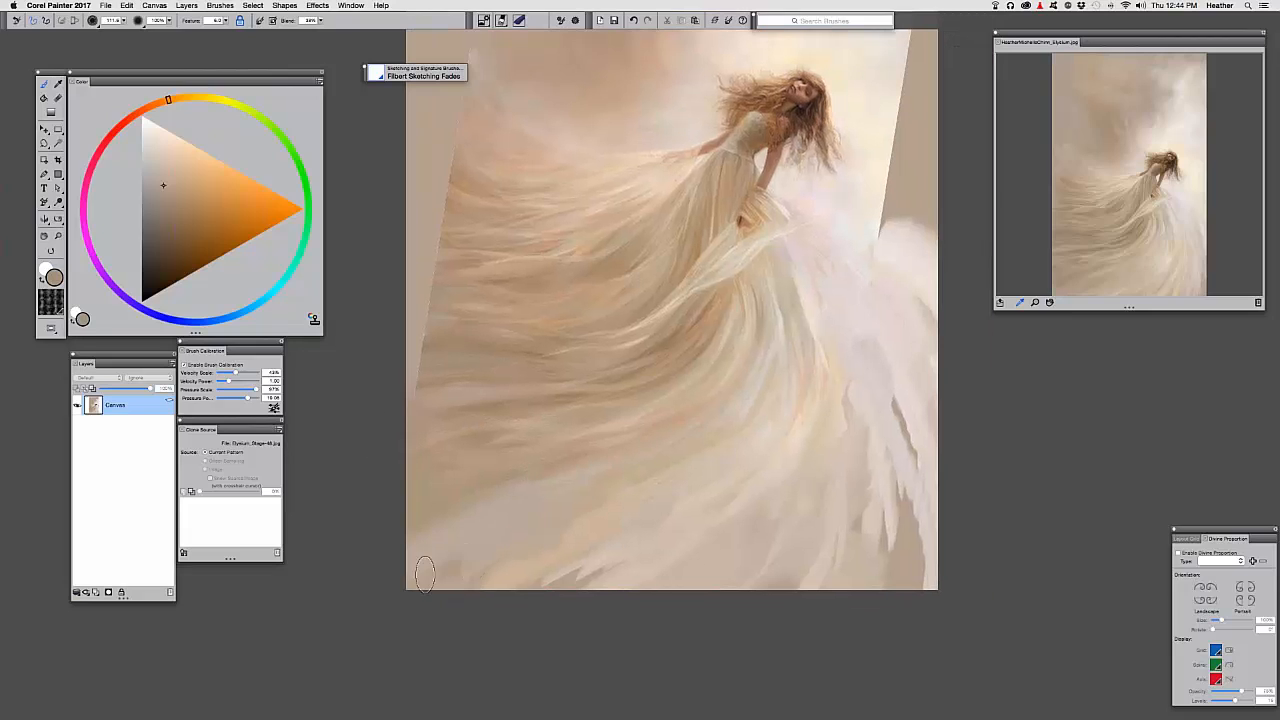
# Paint darker beige strokes over the lower-left skirt, bottom edge and lower-right folds
pyautogui.moveTo(425, 574)
pyautogui.mouseDown()
pyautogui.moveTo(621, 472)
pyautogui.moveTo(575, 506)
pyautogui.moveTo(617, 495)
pyautogui.moveTo(573, 470)
pyautogui.moveTo(452, 556)
pyautogui.mouseUp()
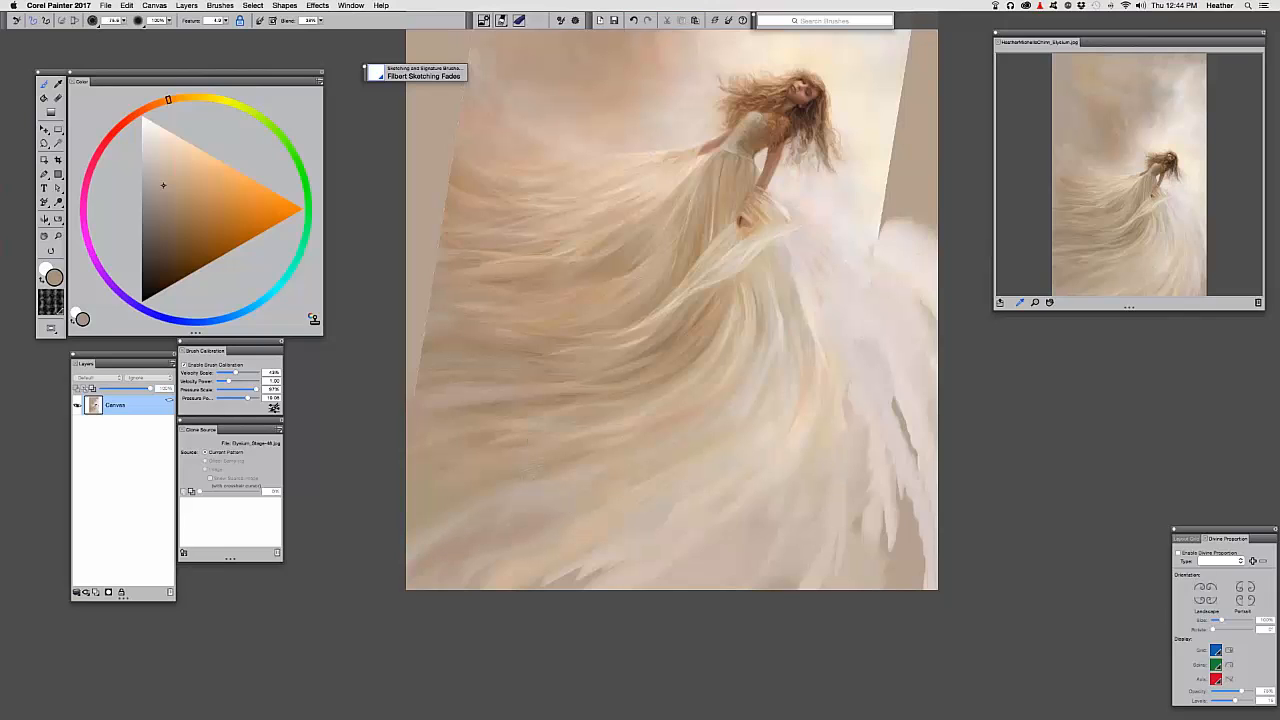
pyautogui.moveTo(560, 499); pyautogui.dragTo(642, 467)
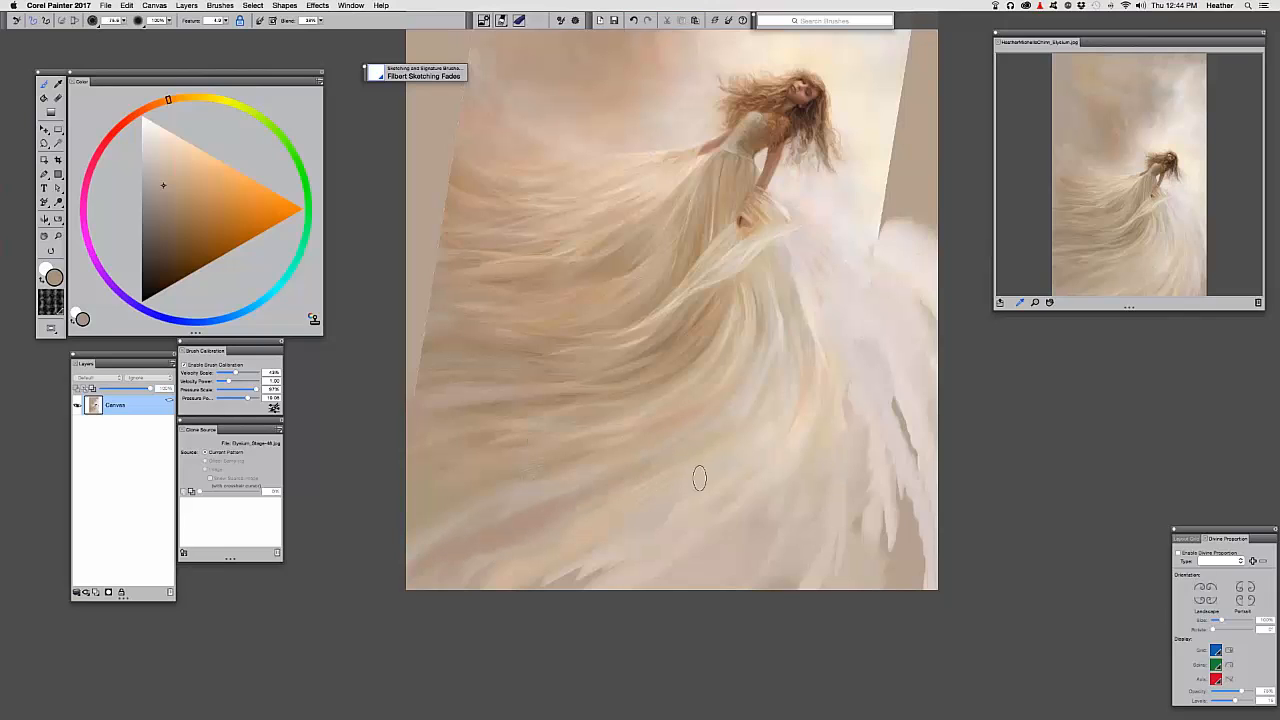
pyautogui.moveTo(588, 601); pyautogui.dragTo(738, 507)
pyautogui.moveTo(622, 585); pyautogui.dragTo(737, 520)
pyautogui.moveTo(775, 468); pyautogui.dragTo(668, 574)
pyautogui.moveTo(748, 516); pyautogui.dragTo(656, 584)
# Pick a lighter beige and add a faint stroke on the lower-right skirt
pyautogui.moveTo(165, 197); pyautogui.dragTo(171, 160)
pyautogui.moveTo(782, 521); pyautogui.dragTo(650, 585)
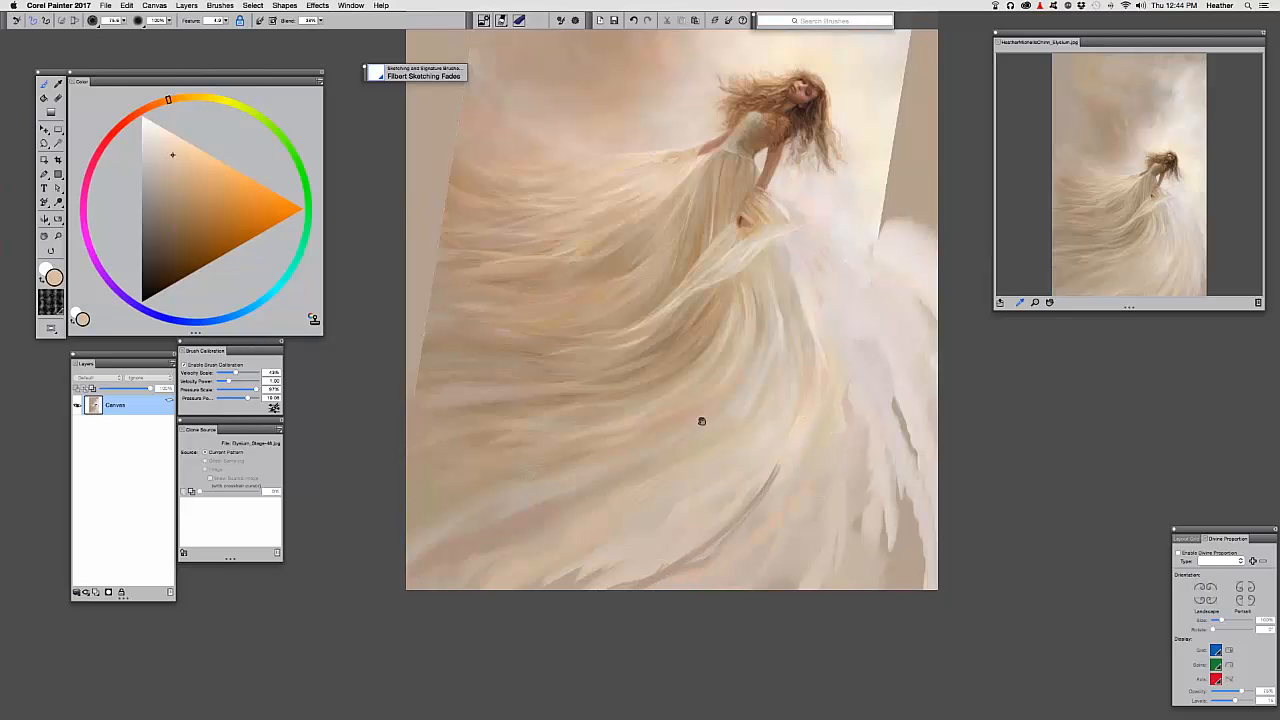
pyautogui.moveTo(702, 421); pyautogui.dragTo(621, 449)
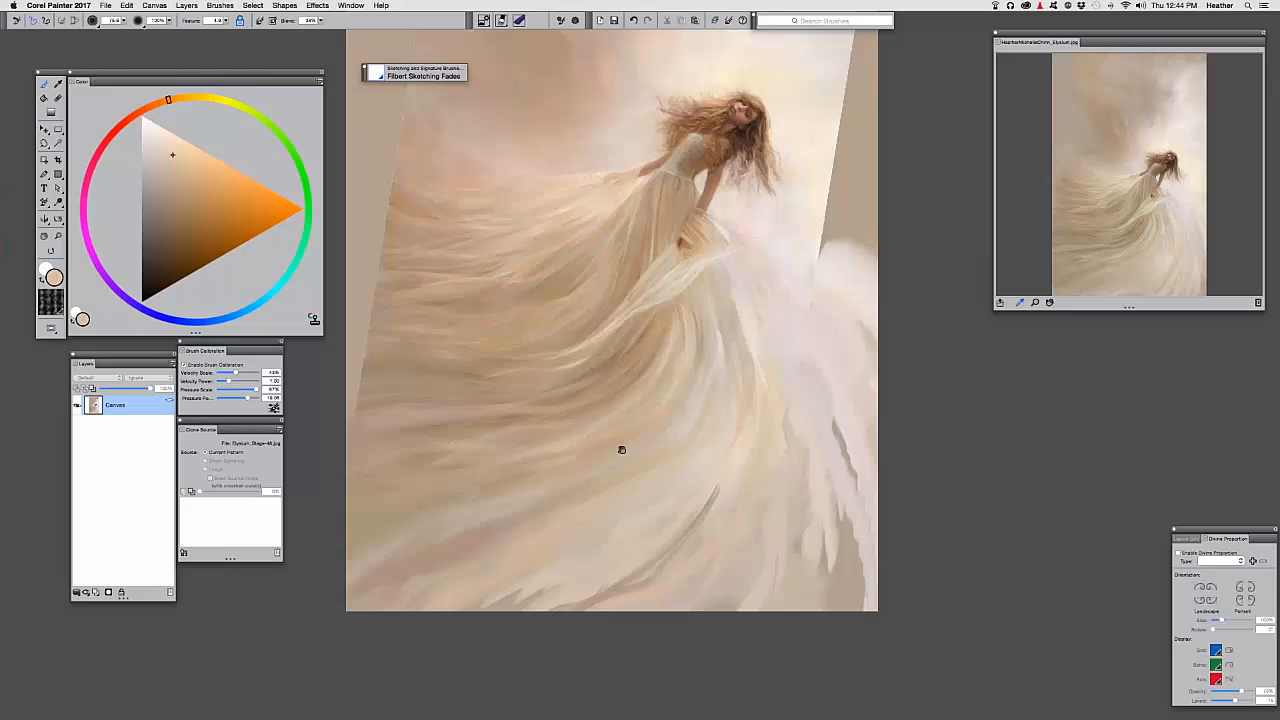
# Switch to the Wispy Blender and smooth the jagged streaks at the skirt's bottom
pyautogui.click(378, 76)
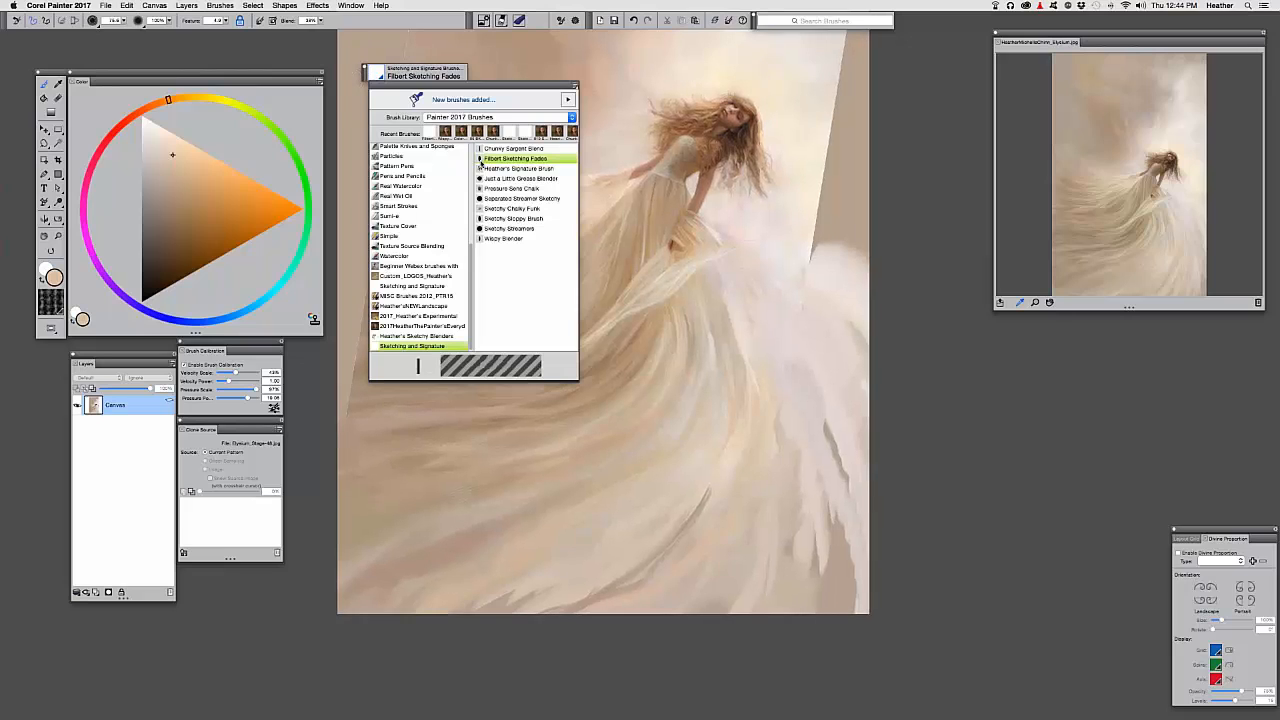
pyautogui.click(497, 239)
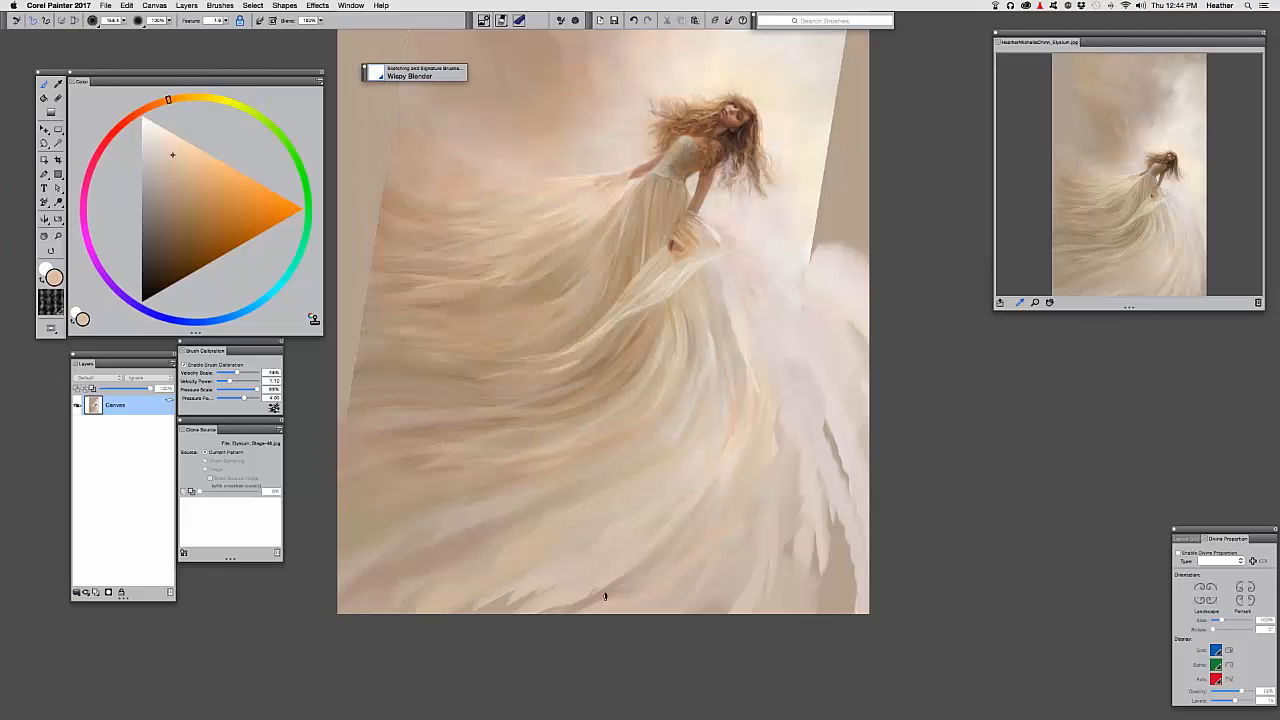
pyautogui.press('super+plus')
pyautogui.moveTo(575, 501); pyautogui.dragTo(697, 295)
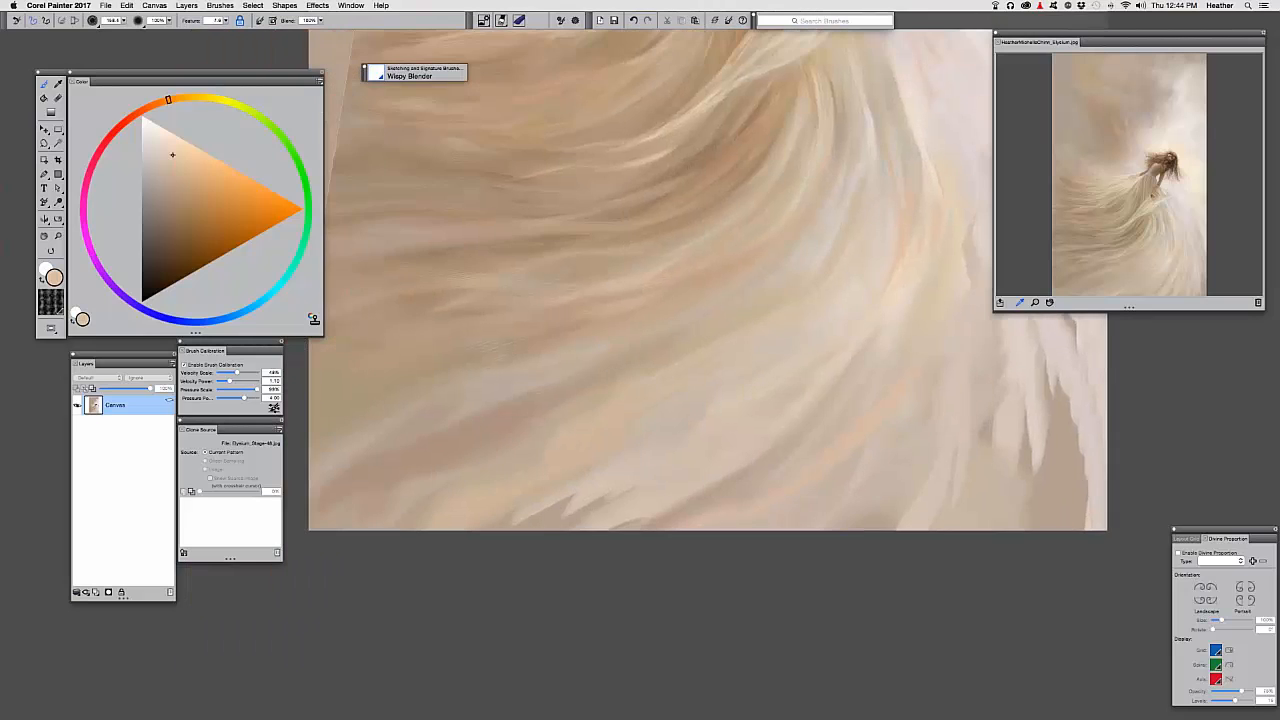
pyautogui.moveTo(534, 535); pyautogui.dragTo(522, 544)
pyautogui.moveTo(660, 430); pyautogui.dragTo(505, 550)
pyautogui.moveTo(575, 495); pyautogui.dragTo(475, 543)
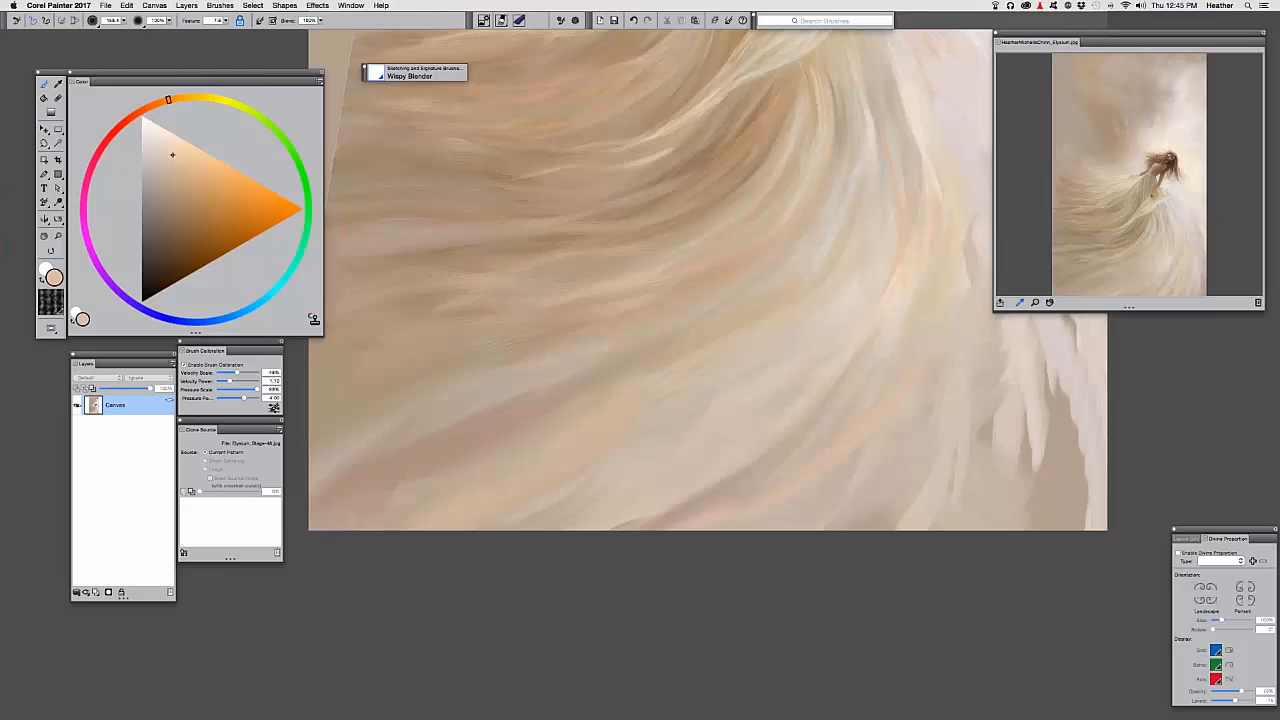
# Shrink the brush to about 94 and soften streaks along the skirt's lower edge
pyautogui.moveTo(763, 309); pyautogui.dragTo(768, 312)
pyautogui.moveTo(822, 380); pyautogui.dragTo(795, 348)
pyautogui.moveTo(604, 481); pyautogui.dragTo(583, 500)
pyautogui.moveTo(695, 482); pyautogui.dragTo(606, 538)
pyautogui.moveTo(709, 434); pyautogui.dragTo(609, 468)
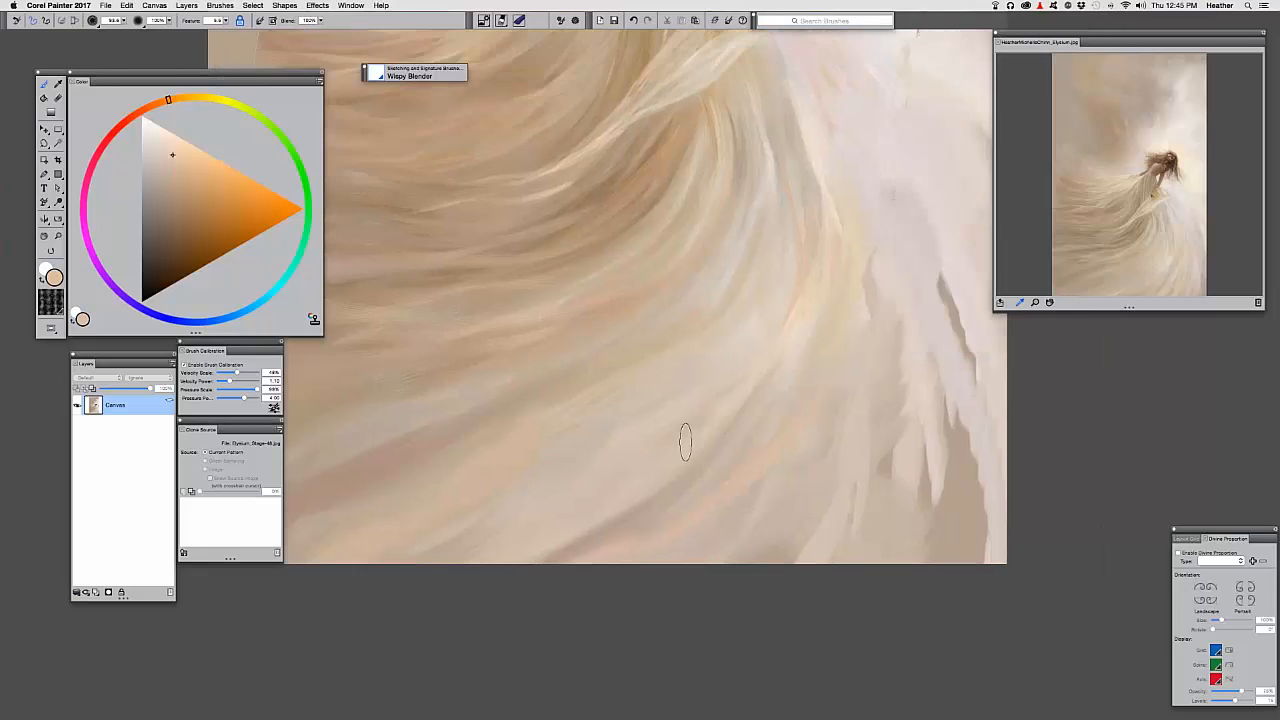
pyautogui.moveTo(759, 426); pyautogui.dragTo(665, 538)
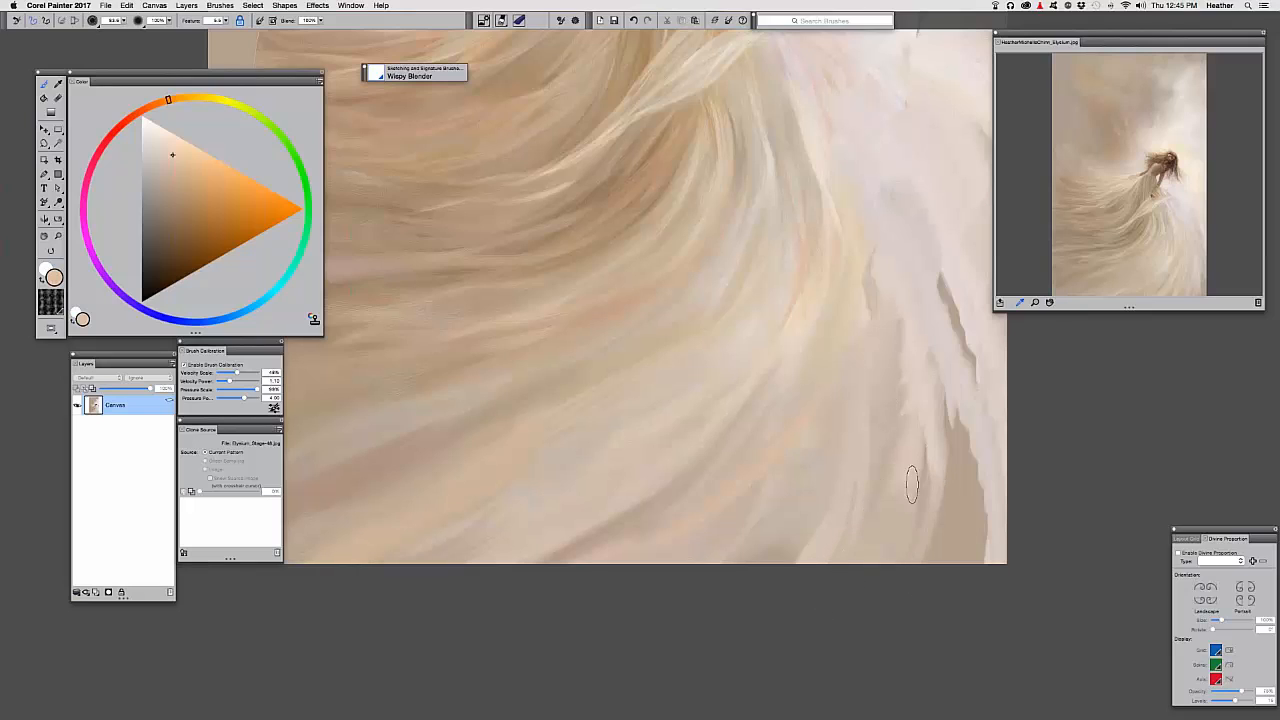
# Pull light streaks down the lower-right fabric and soften its dark edge
pyautogui.moveTo(957, 436); pyautogui.dragTo(958, 490)
pyautogui.moveTo(946, 376); pyautogui.dragTo(944, 474)
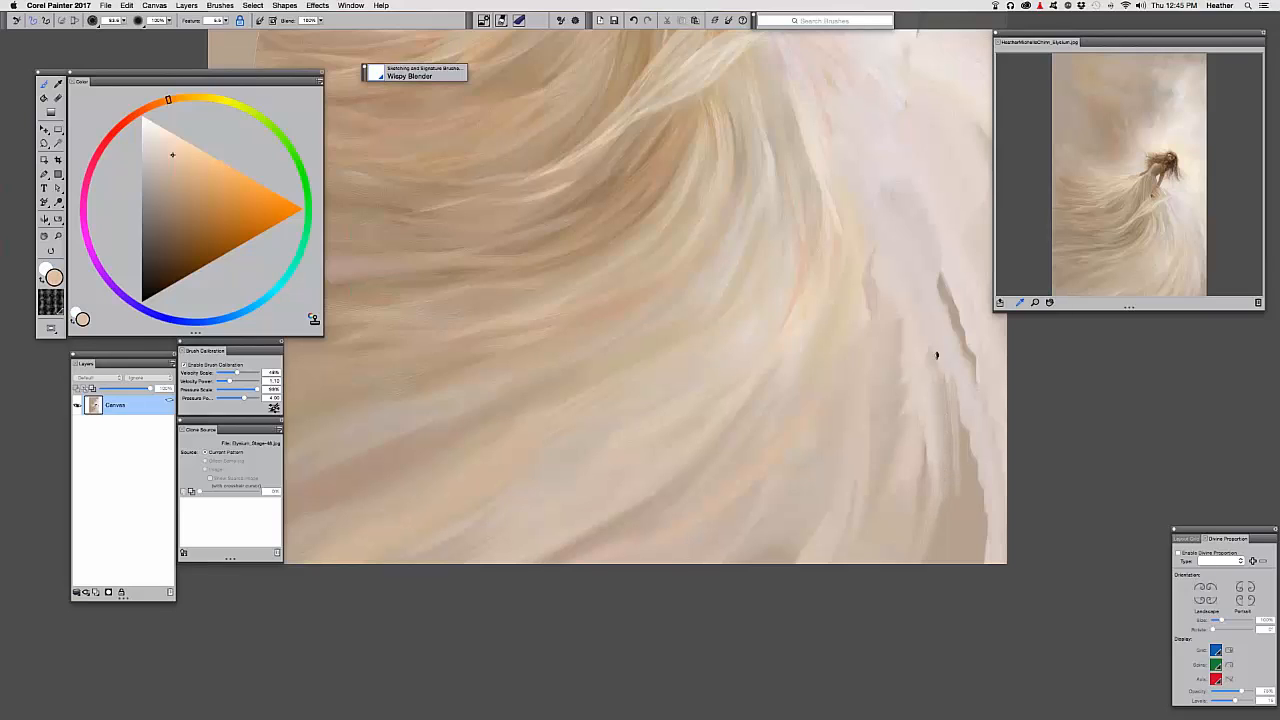
pyautogui.moveTo(962, 400); pyautogui.dragTo(964, 532)
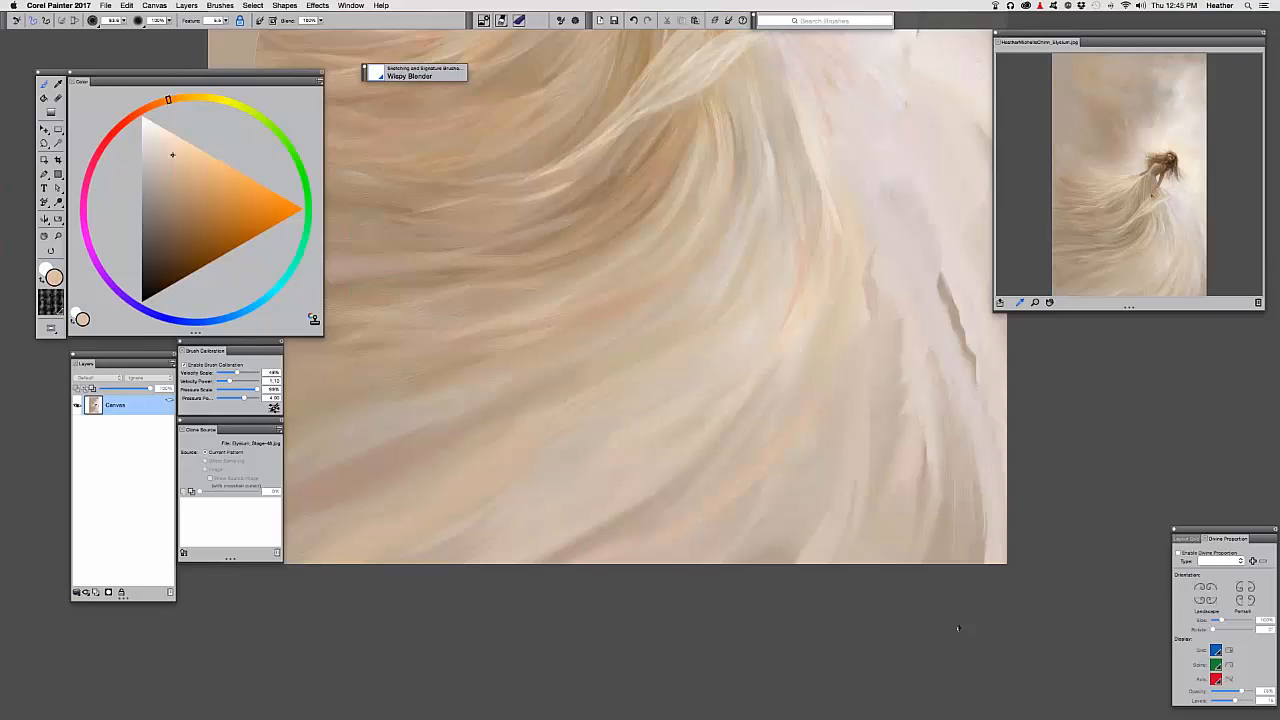
pyautogui.moveTo(858, 349); pyautogui.dragTo(828, 433)
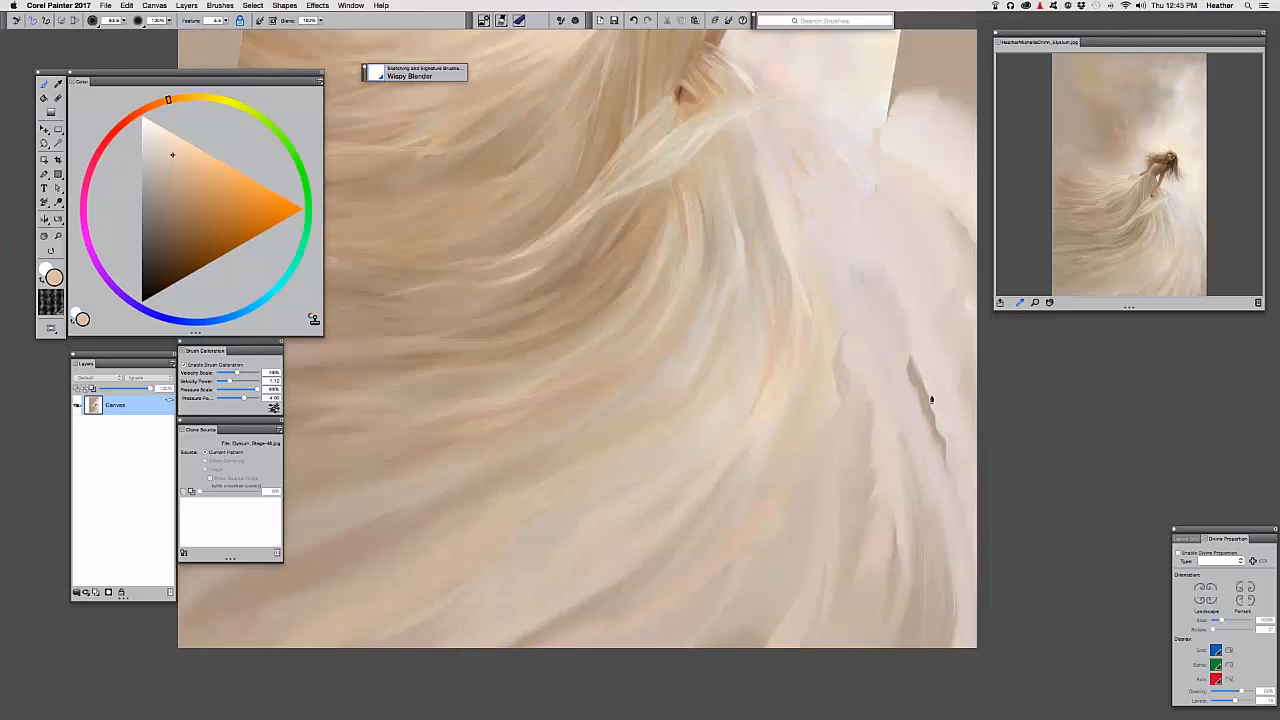
pyautogui.moveTo(929, 400); pyautogui.dragTo(947, 466)
pyautogui.moveTo(910, 350)
pyautogui.mouseDown()
pyautogui.moveTo(940, 426)
pyautogui.moveTo(930, 404)
pyautogui.mouseUp()
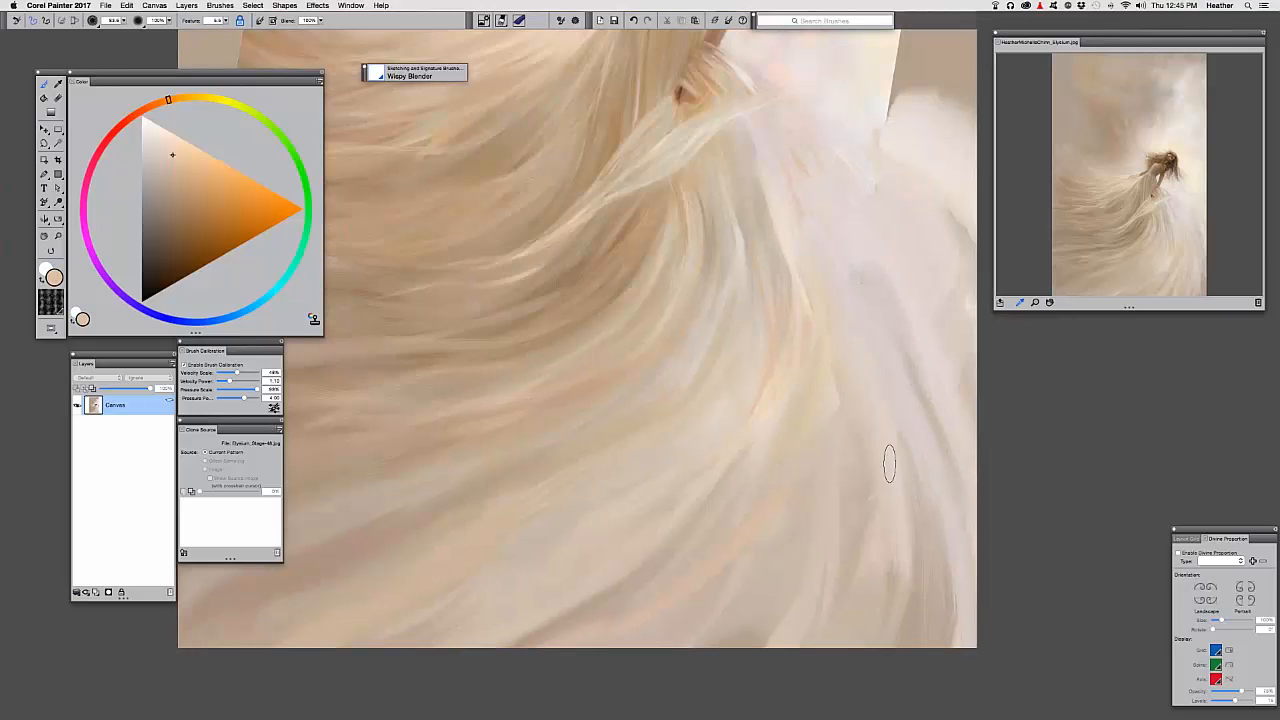
pyautogui.moveTo(819, 326); pyautogui.dragTo(830, 353)
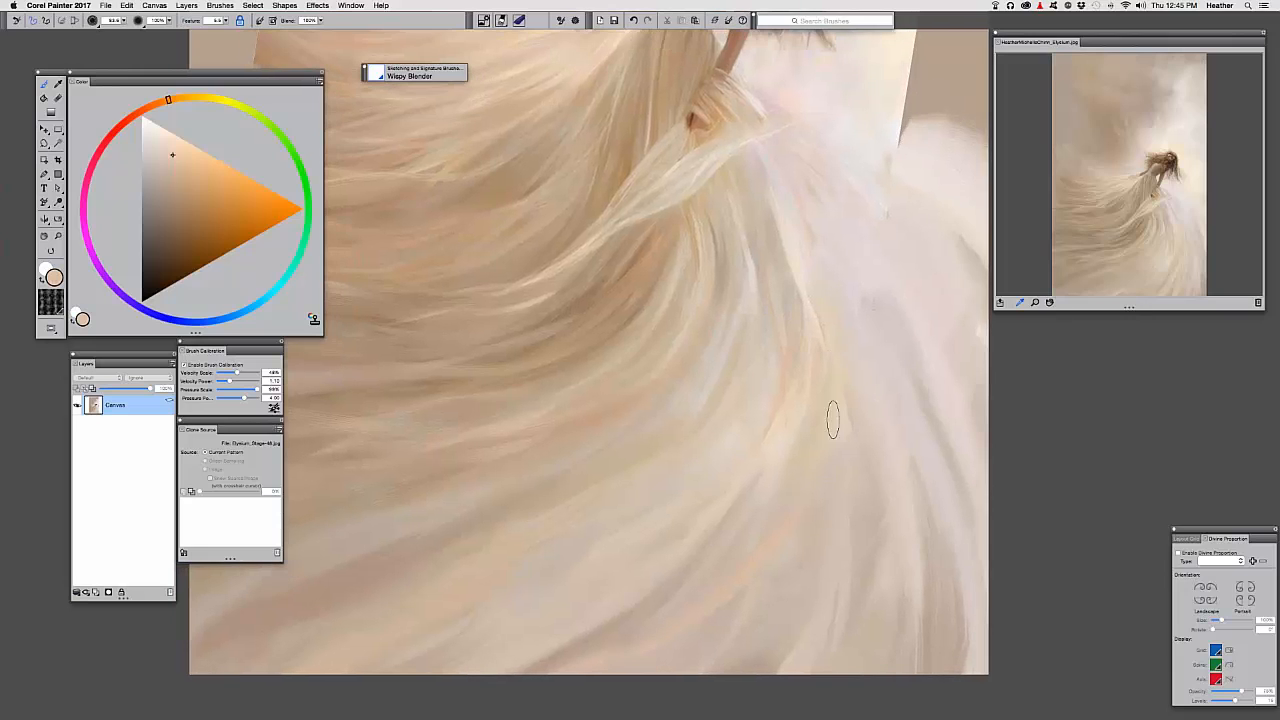
pyautogui.press('super+minus')
pyautogui.moveTo(777, 315); pyautogui.dragTo(766, 390)
pyautogui.moveTo(779, 310); pyautogui.dragTo(783, 389)
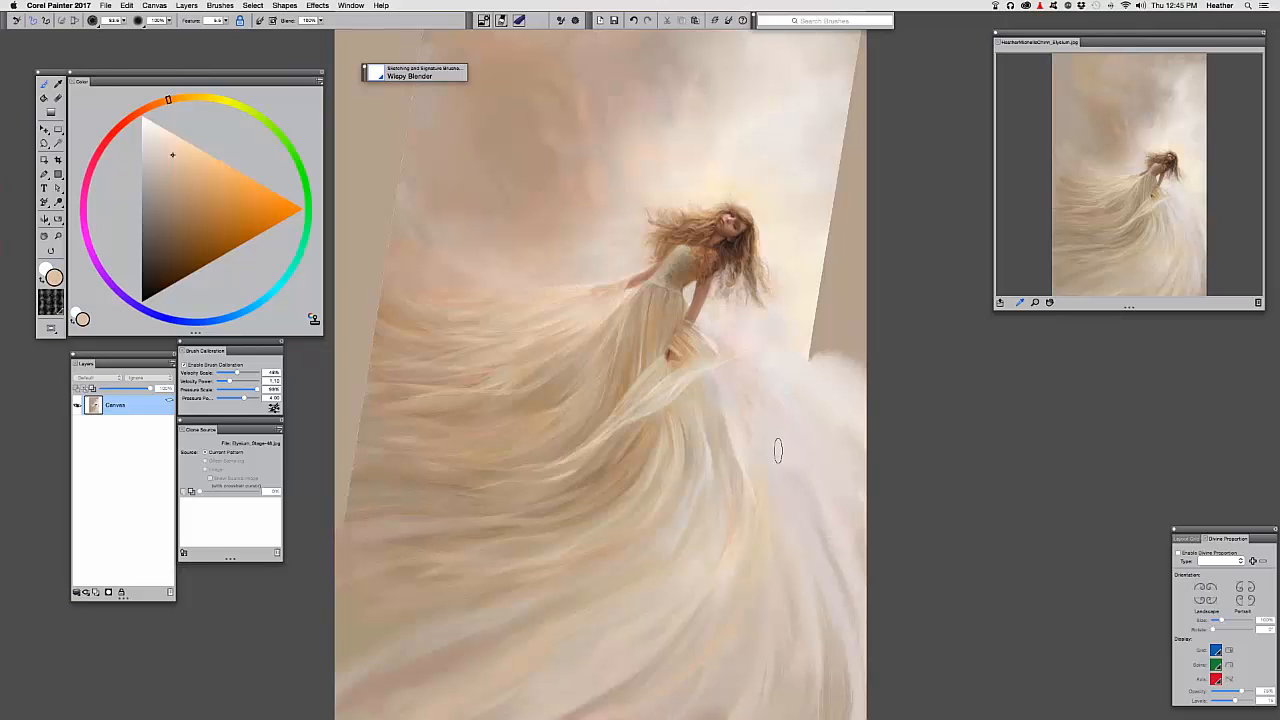
# Zoom out to review the whole painting, then zoom back in on the dress fabric
pyautogui.press('super+minus')
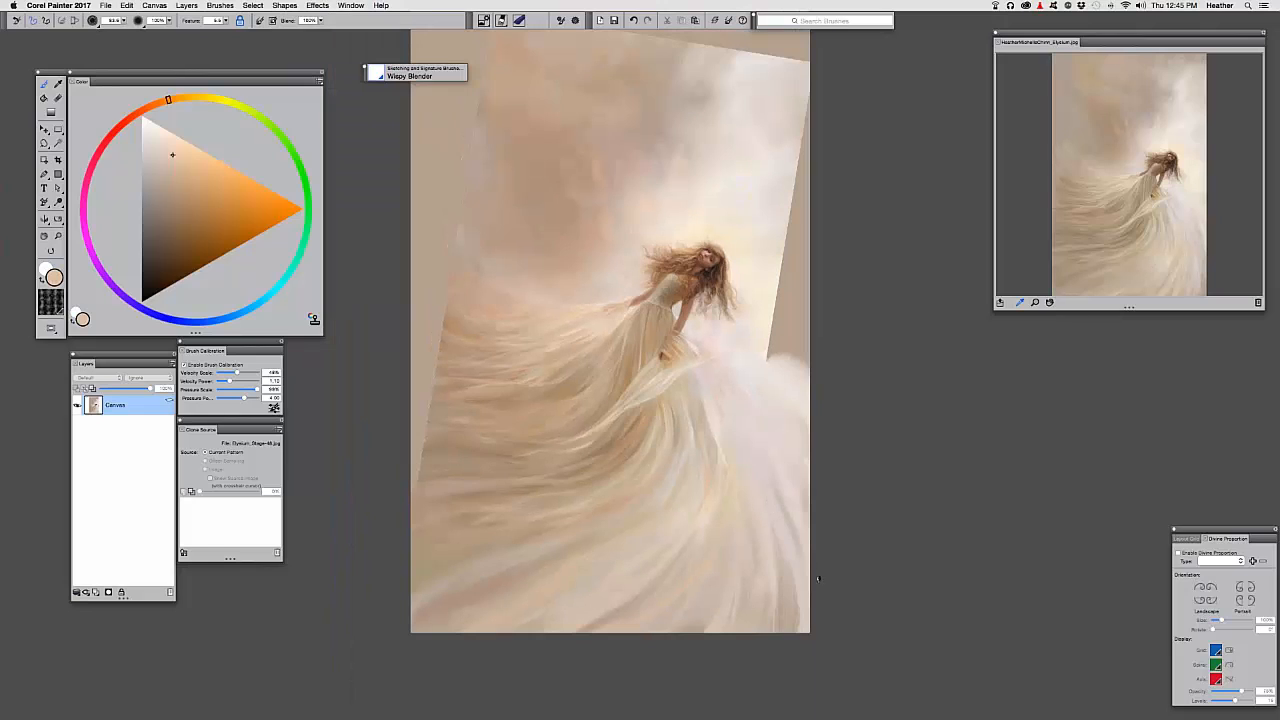
pyautogui.moveTo(717, 425); pyautogui.dragTo(758, 447)
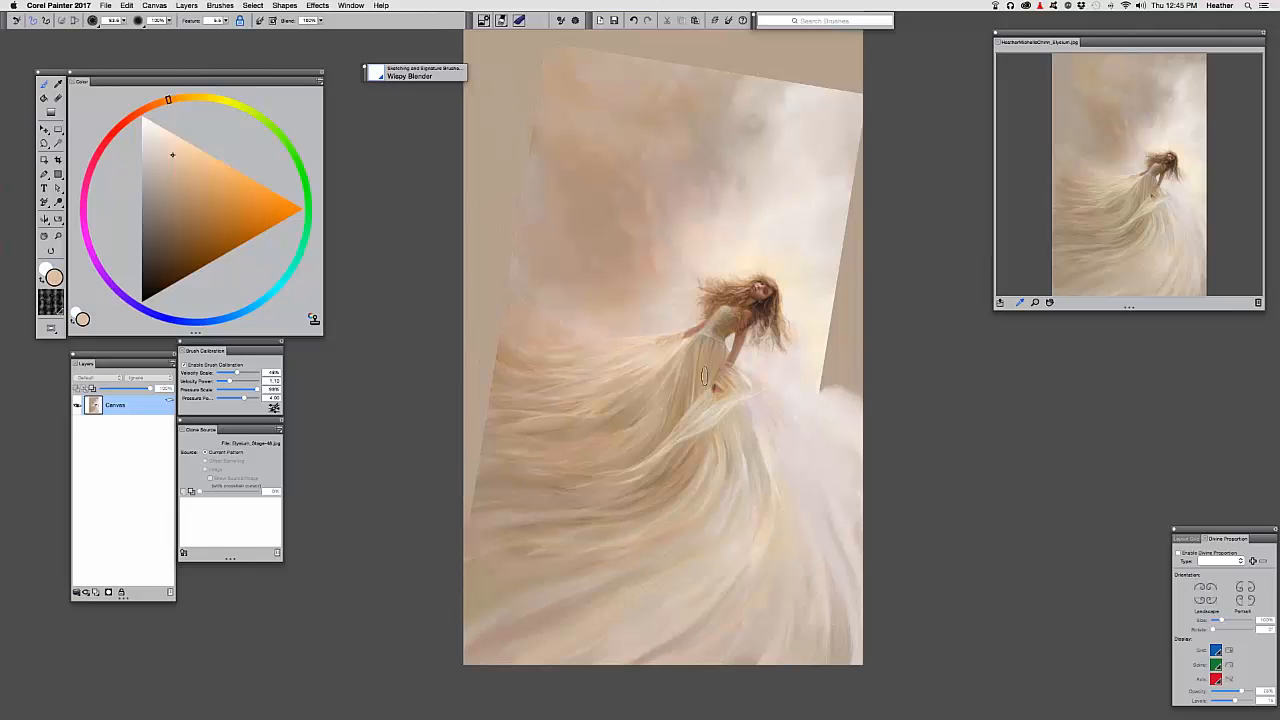
pyautogui.press('super+plus')
pyautogui.press('super+plus')
pyautogui.press('super+plus')
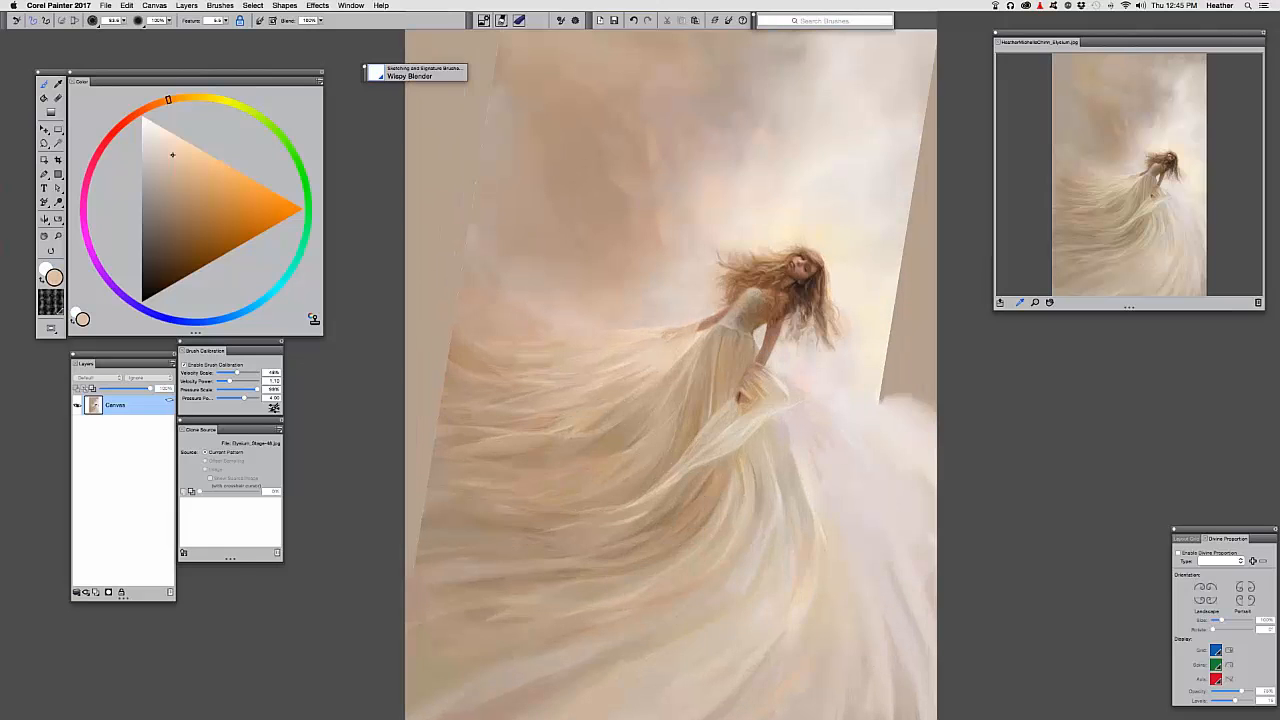
pyautogui.press('super+plus')
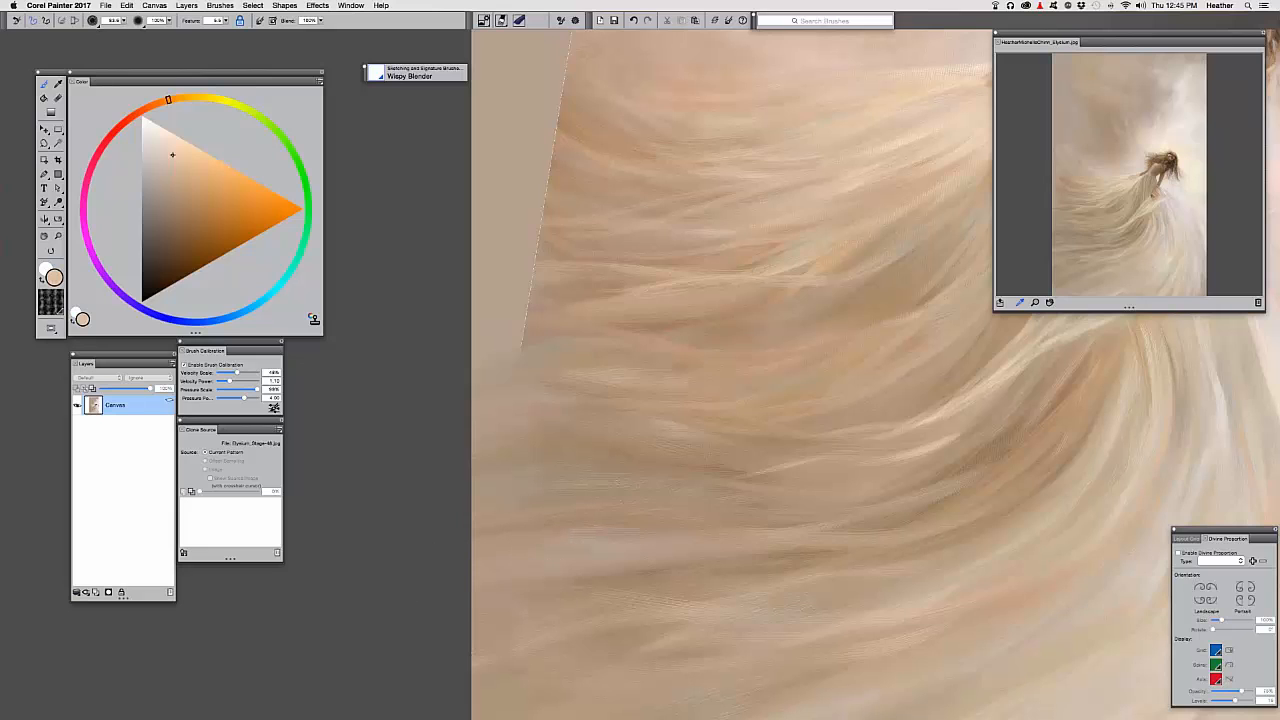
pyautogui.hscroll(5, 531, 489)
# Sample a darker tan from the fabric and switch to the Color Square Chalk brush
pyautogui.keyDown('alt'); pyautogui.click(758, 344); pyautogui.keyUp('alt')
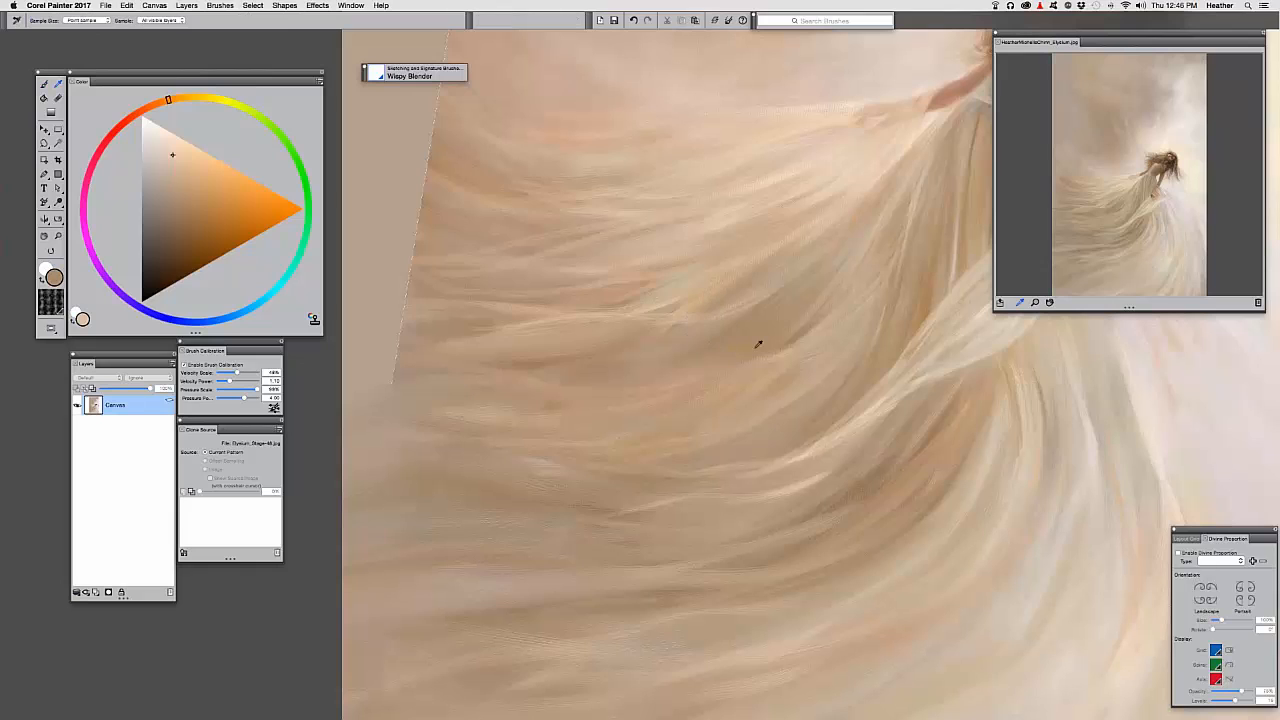
pyautogui.keyDown('alt'); pyautogui.click(752, 332); pyautogui.keyUp('alt')
pyautogui.click(384, 75)
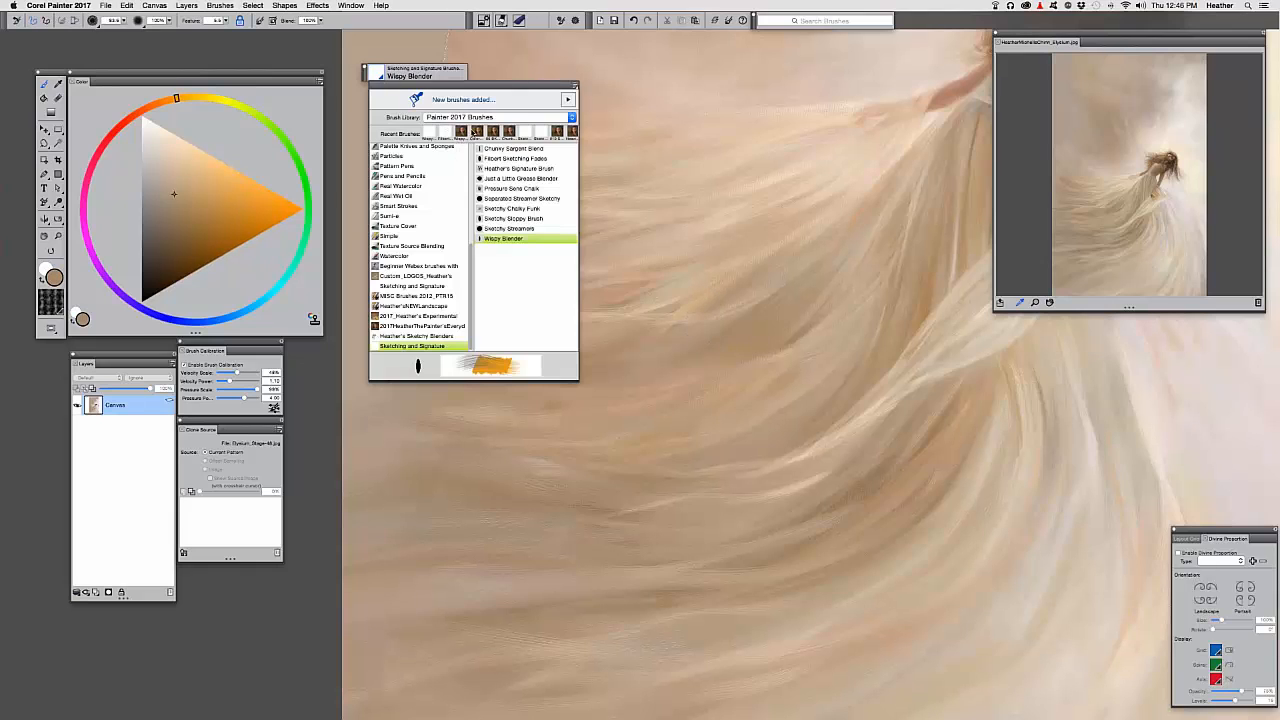
pyautogui.click(477, 132)
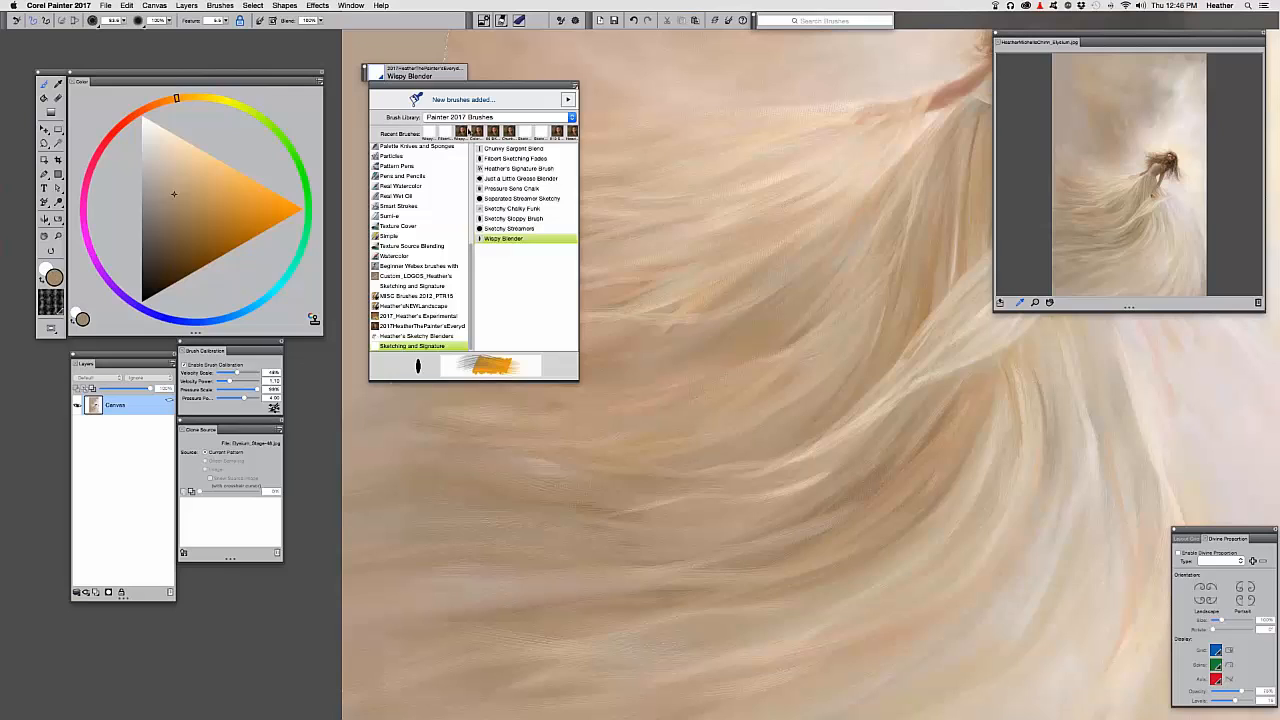
pyautogui.click(672, 328)
# Sample from the painting and shift the colour's hue toward red
pyautogui.press('alt')
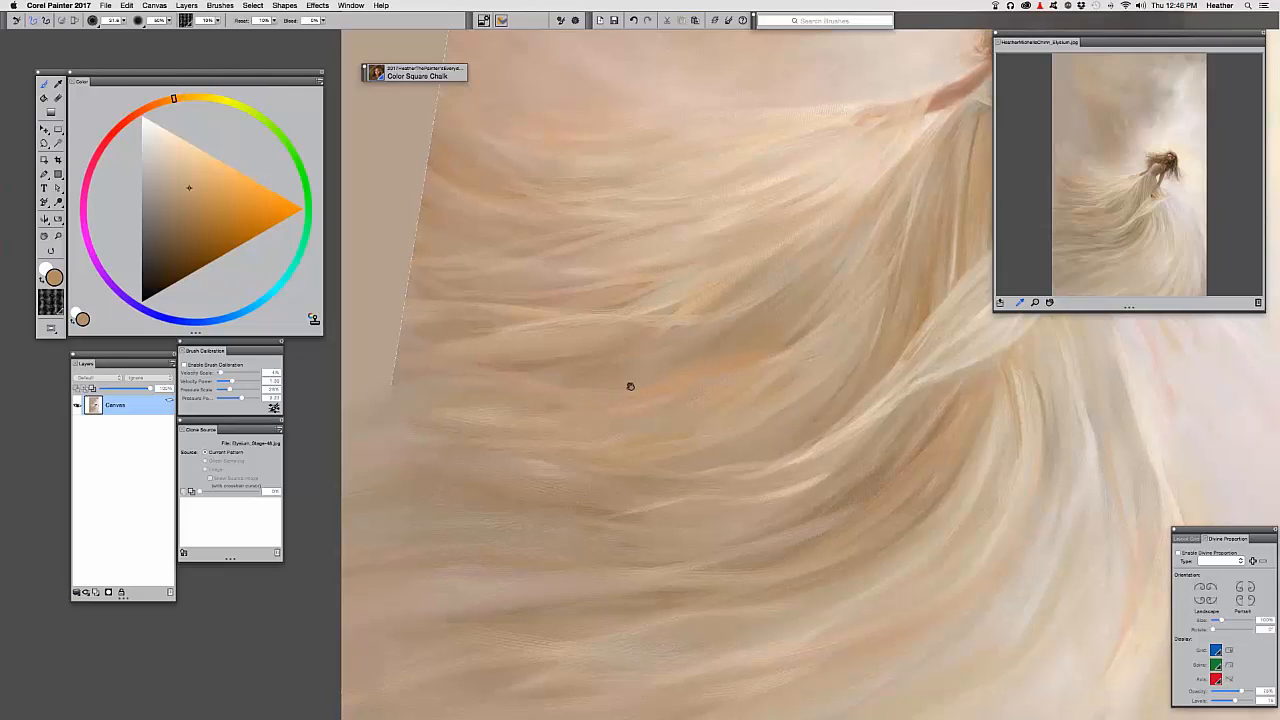
pyautogui.scroll(1, 629, 357)
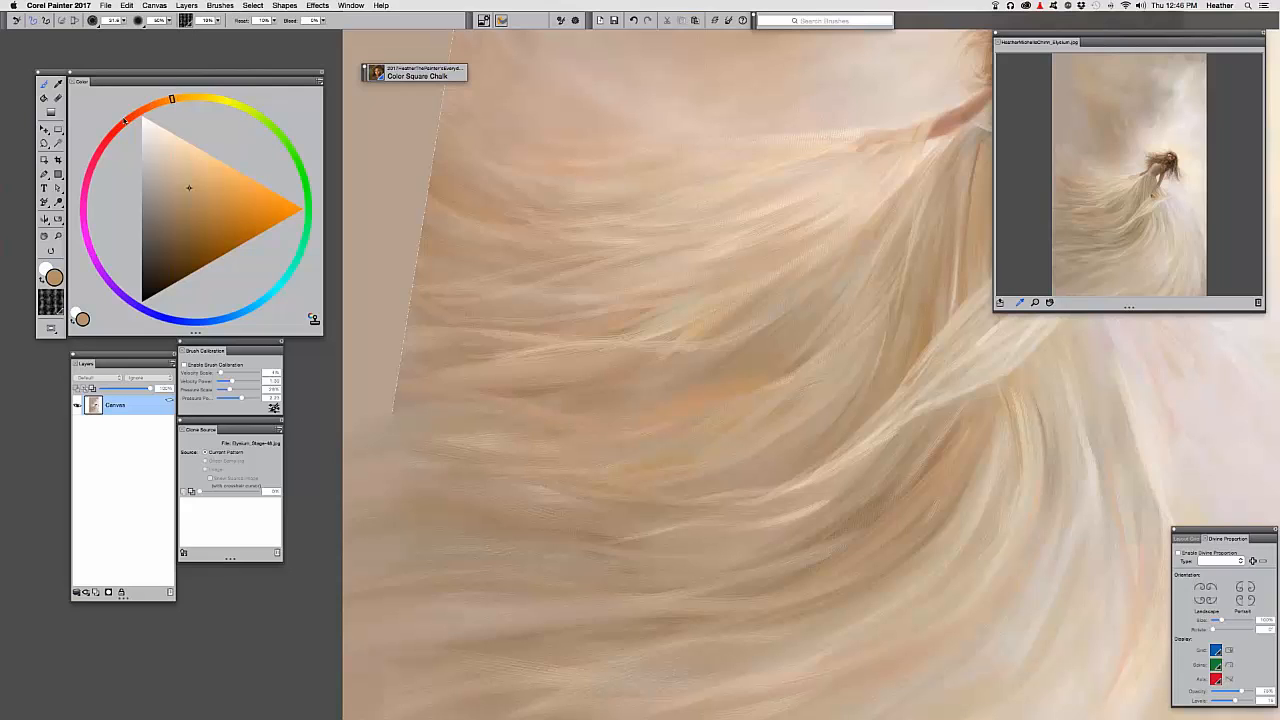
pyautogui.click(125, 120)
# Shift the hue toward magenta, then undo the trial pink stroke on the dress
pyautogui.moveTo(82, 260); pyautogui.dragTo(89, 265)
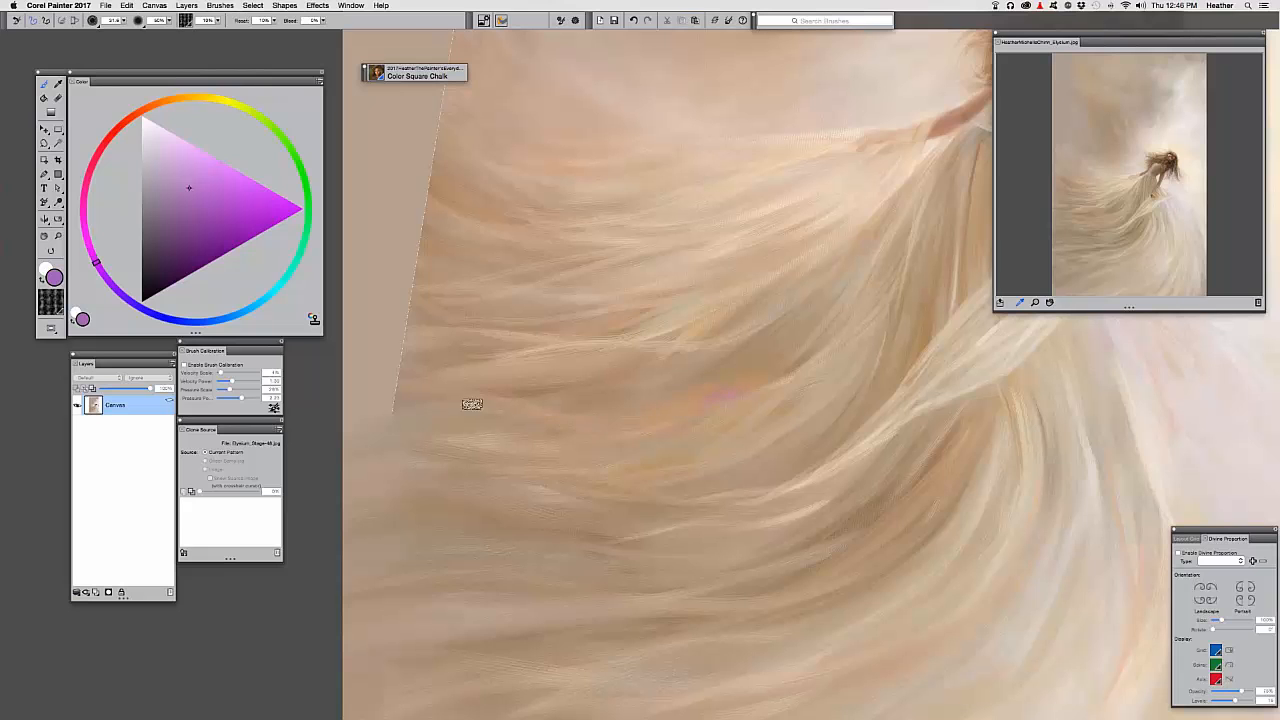
pyautogui.press('super+minus')
pyautogui.press('super+minus')
pyautogui.press('super+minus')
pyautogui.press('super+equal')
pyautogui.press('super+equal')
pyautogui.press('super+equal')
pyautogui.press('super+equal')
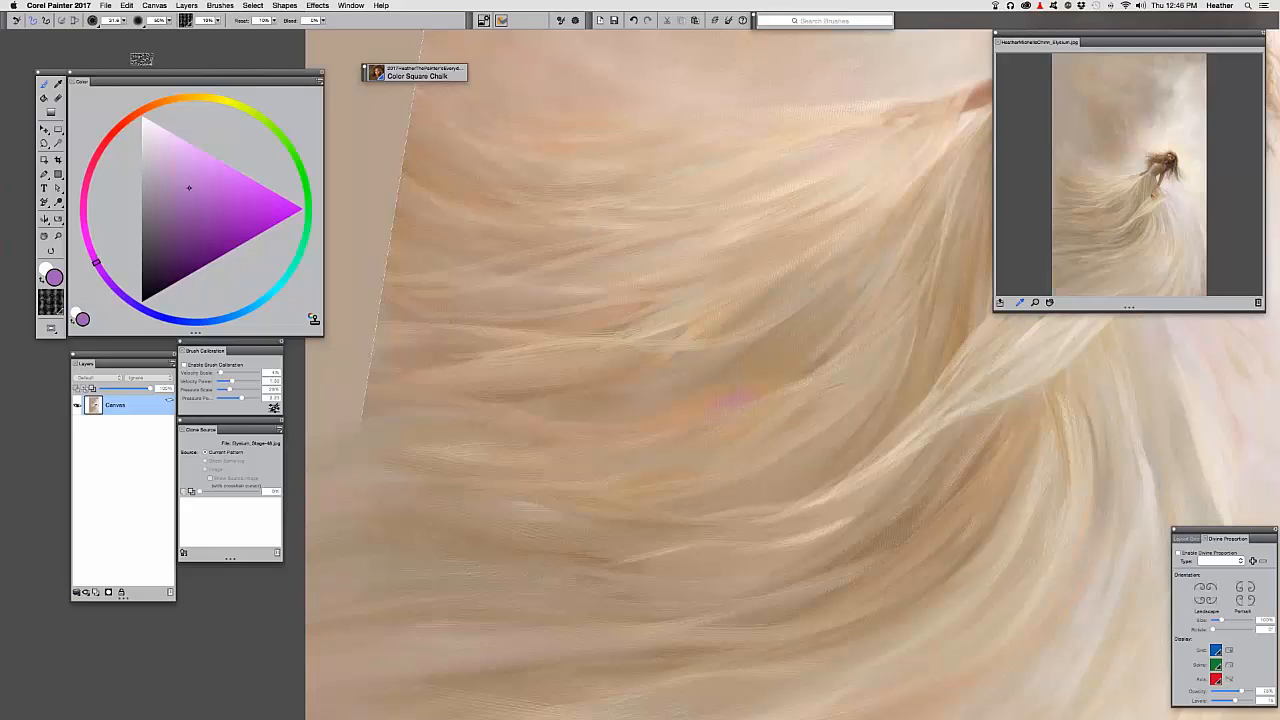
pyautogui.click(159, 20)
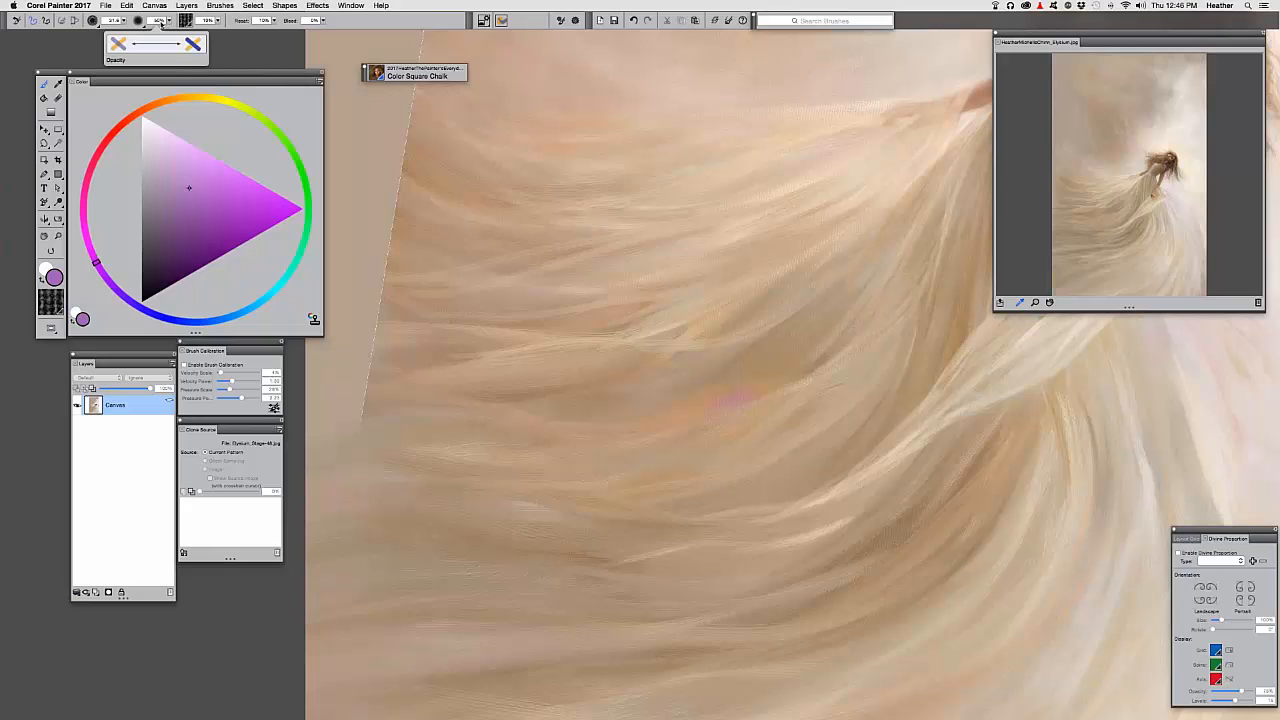
pyautogui.press('super+z')
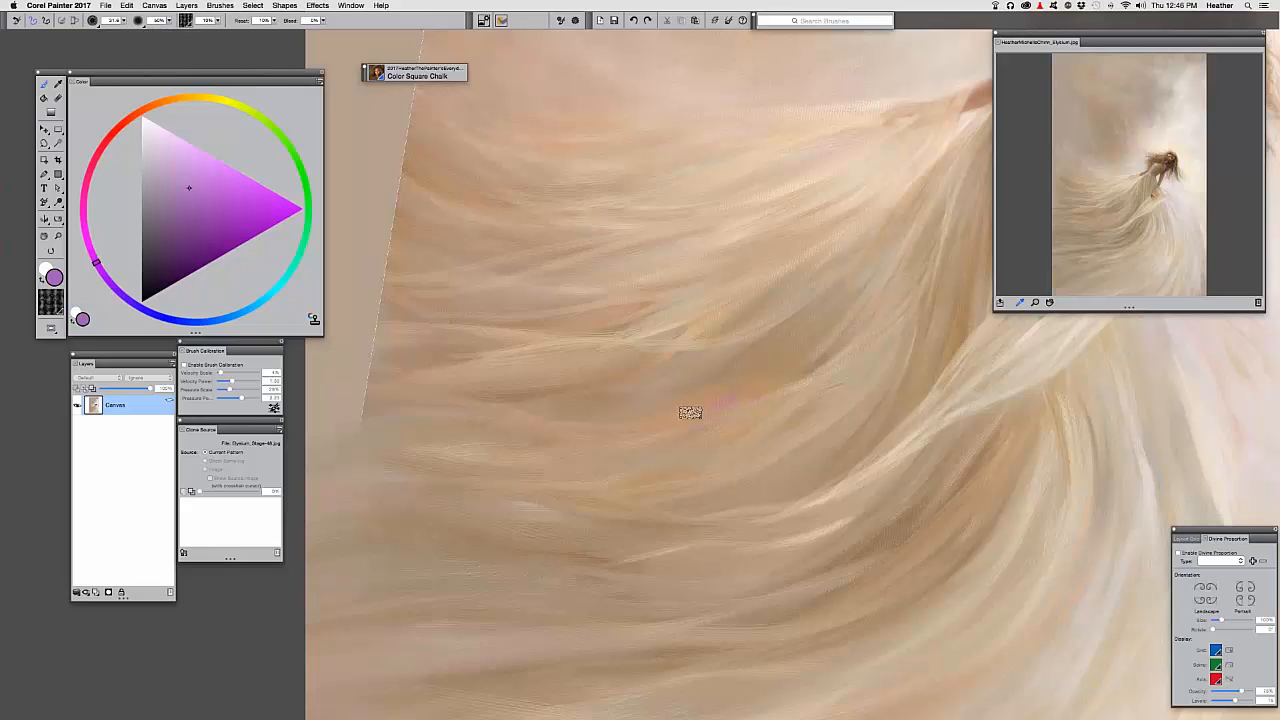
pyautogui.press('super+y')
pyautogui.press('super+z')
# Sample a tan from the dress, shift it to pale lilac, and fit the whole painting on screen
pyautogui.press('super+minus')
pyautogui.moveTo(512, 410); pyautogui.dragTo(366, 410)
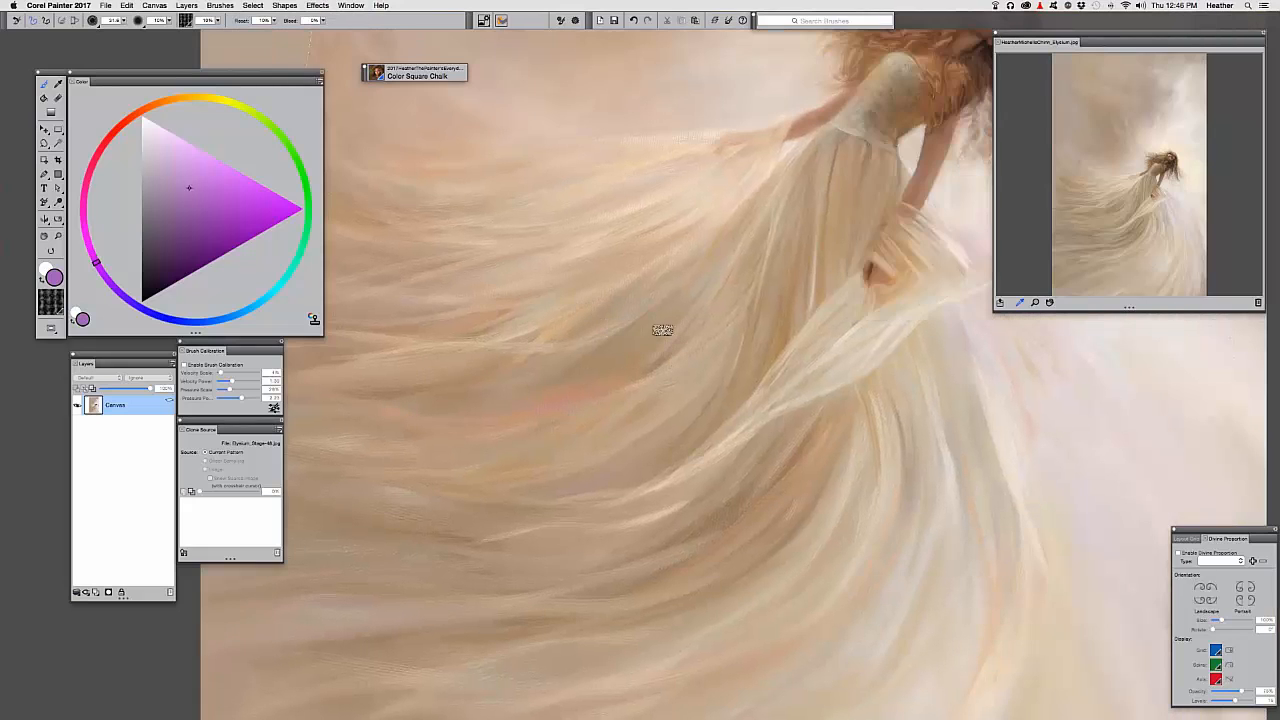
pyautogui.moveTo(619, 339); pyautogui.dragTo(749, 526)
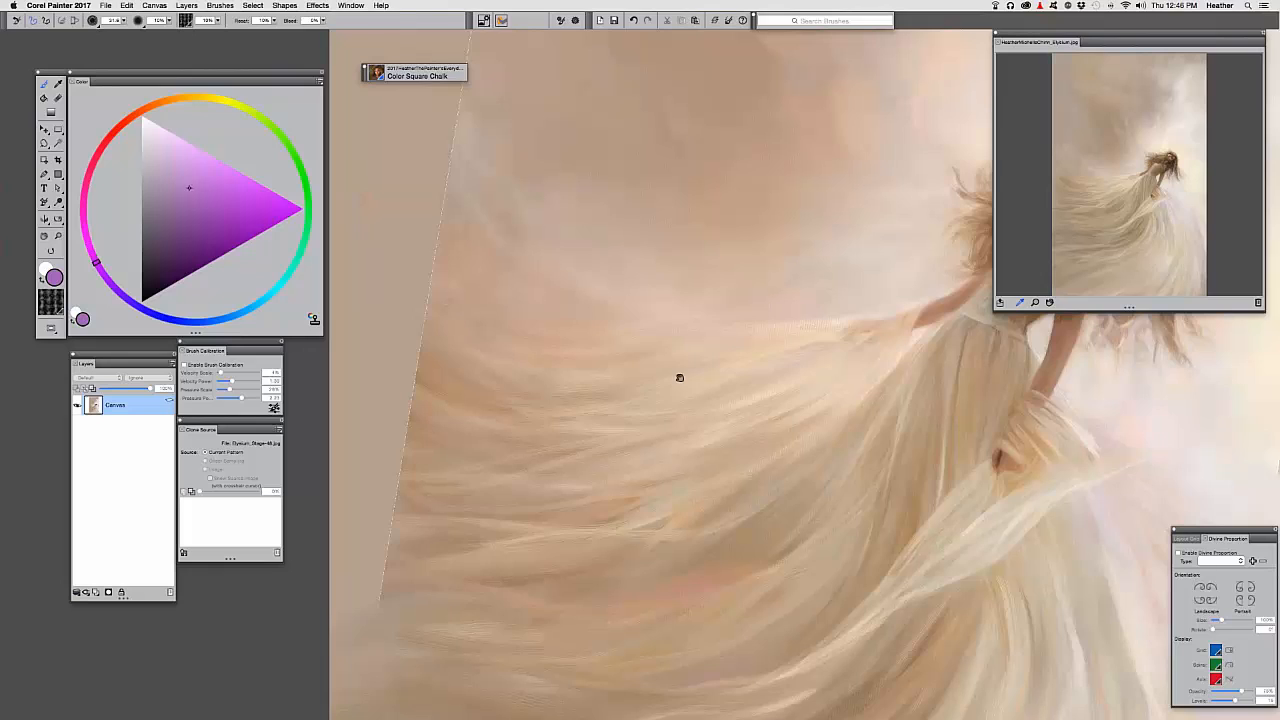
pyautogui.moveTo(680, 378); pyautogui.dragTo(667, 402)
pyautogui.keyDown('alt'); pyautogui.click(540, 332); pyautogui.keyUp('alt')
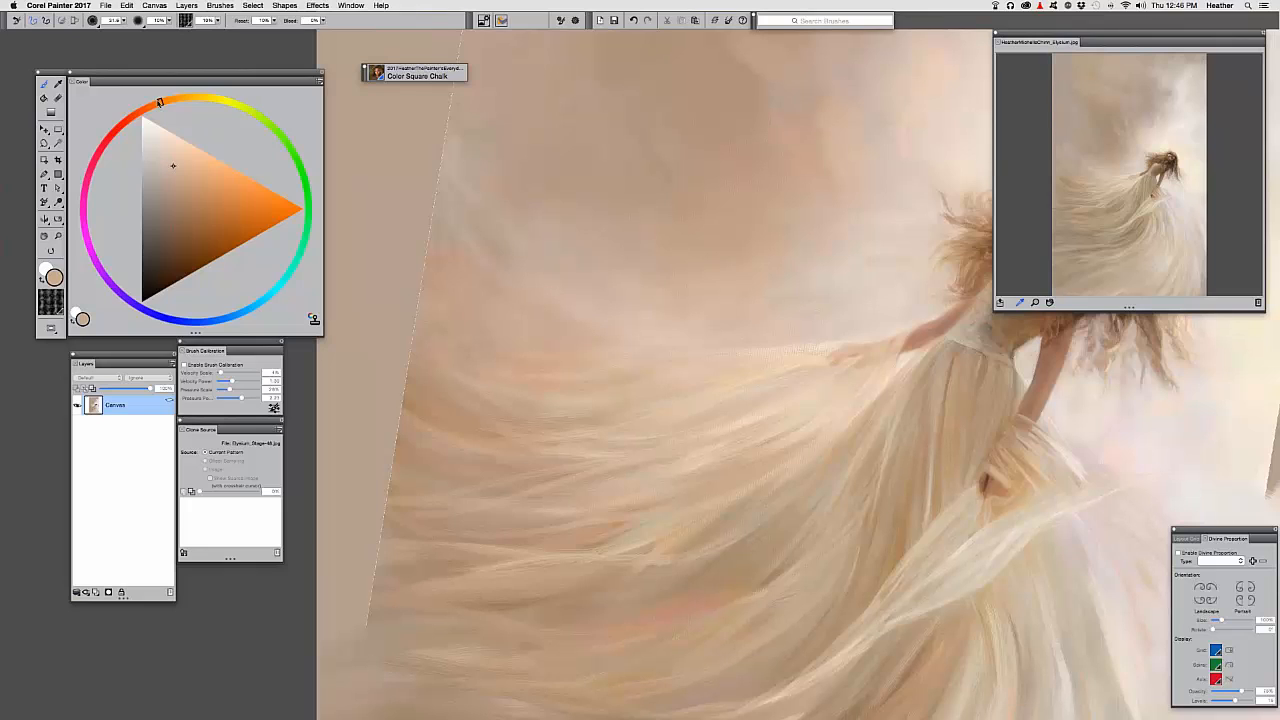
pyautogui.moveTo(158, 103); pyautogui.dragTo(112, 287)
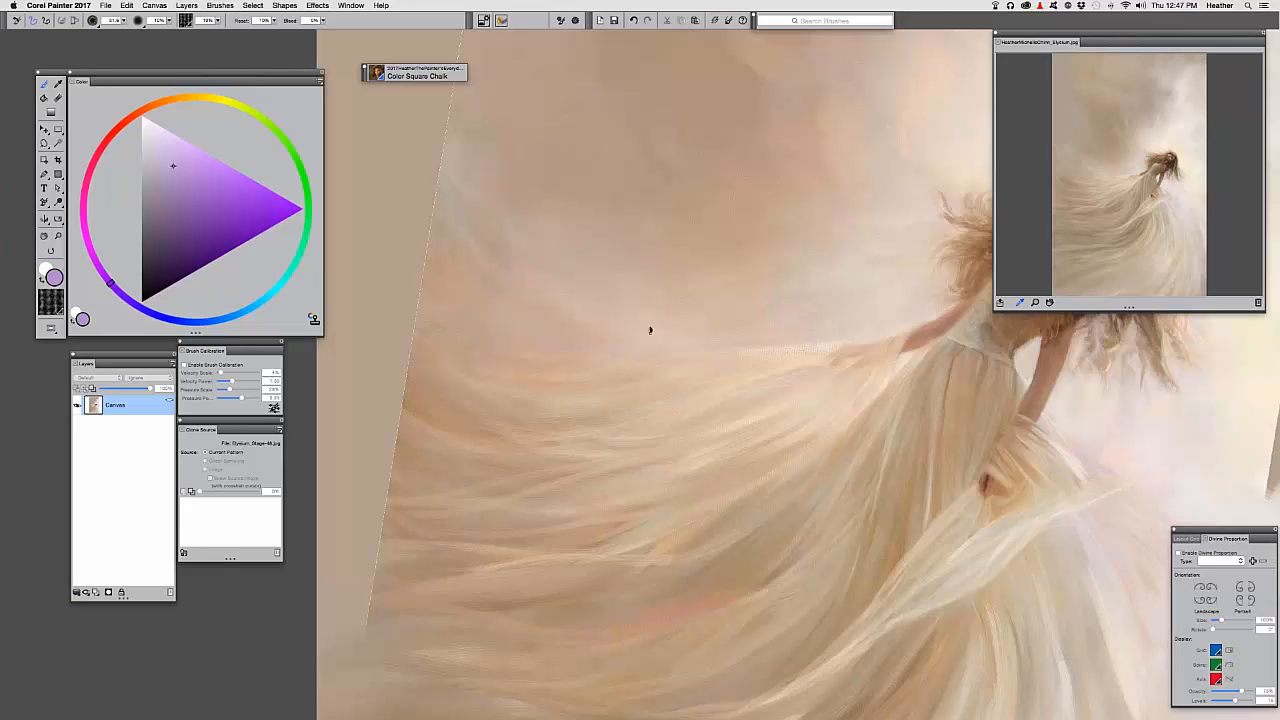
pyautogui.press('super+0')
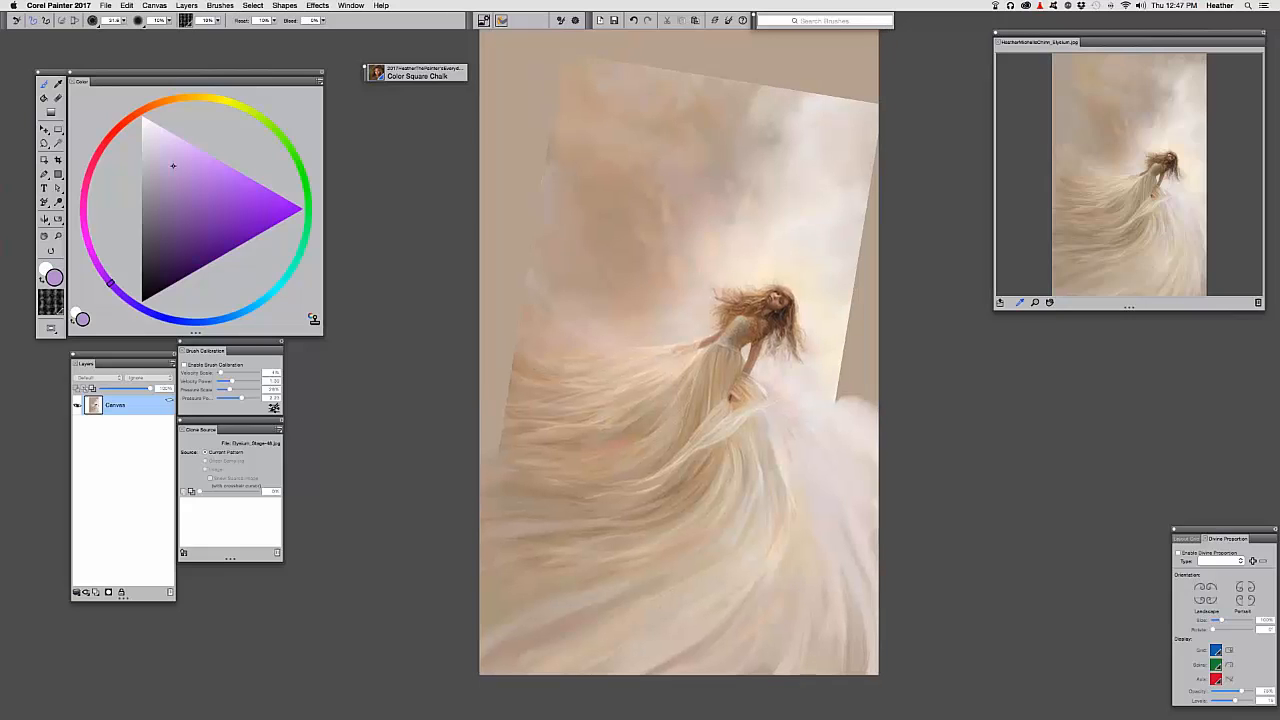
pyautogui.moveTo(545, 342); pyautogui.dragTo(495, 362)
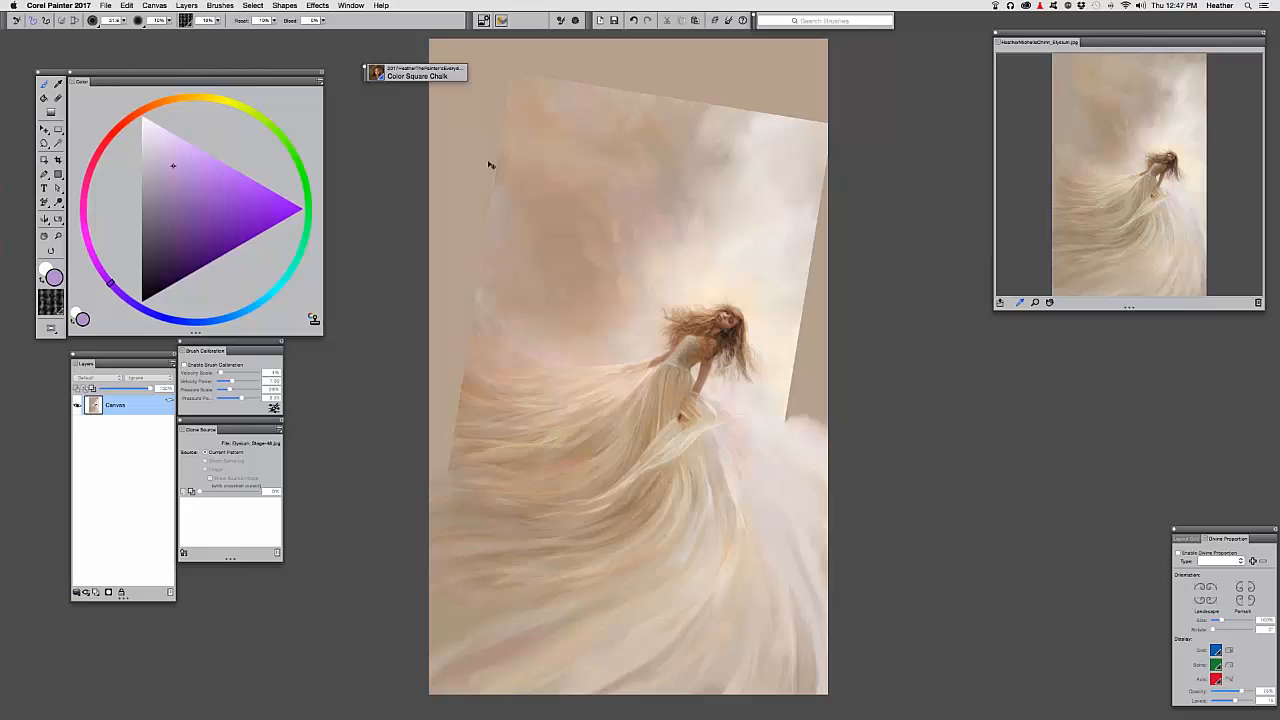
# Open the finished Elysium image from the recent Elysium Demo folder
pyautogui.press('super+o')
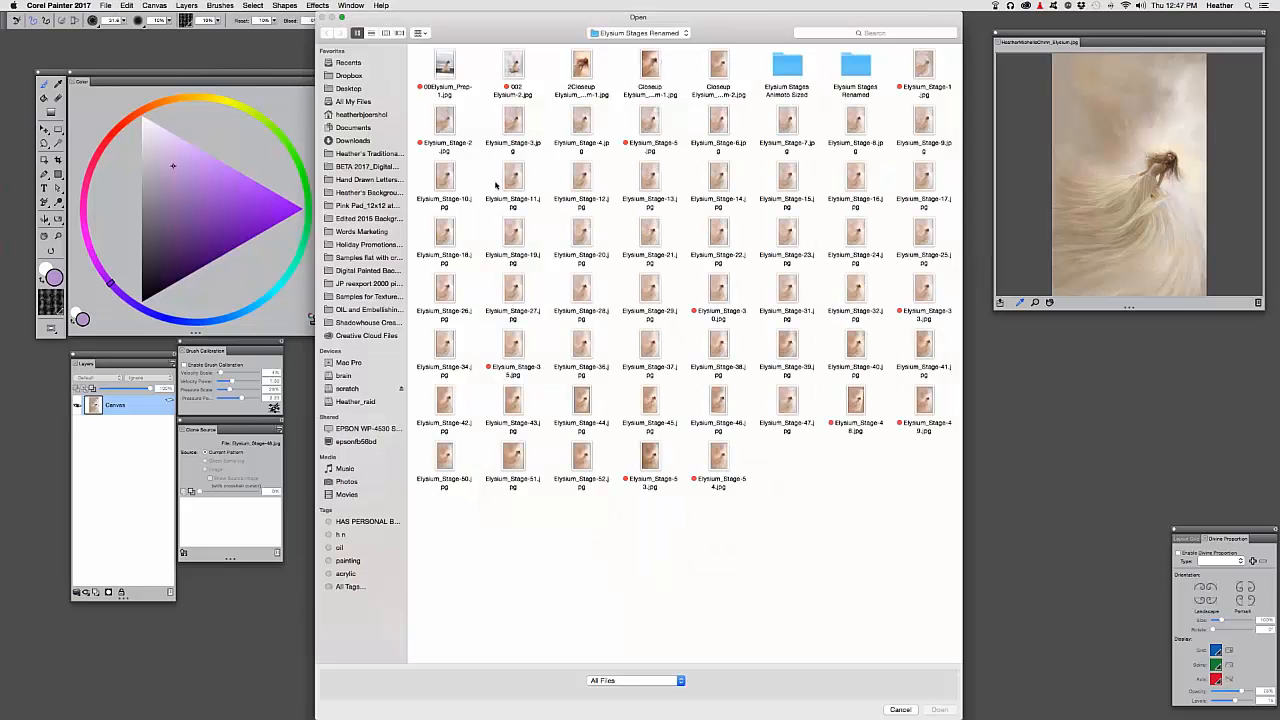
pyautogui.click(631, 66)
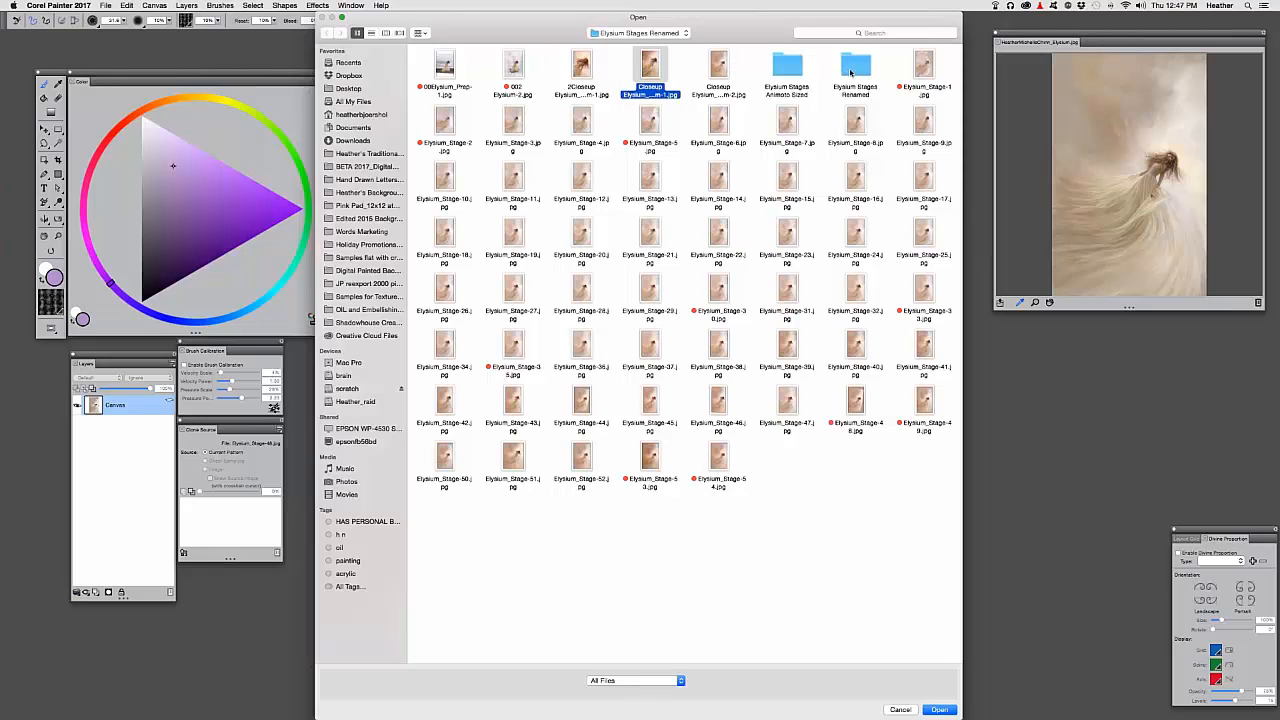
pyautogui.click(640, 33)
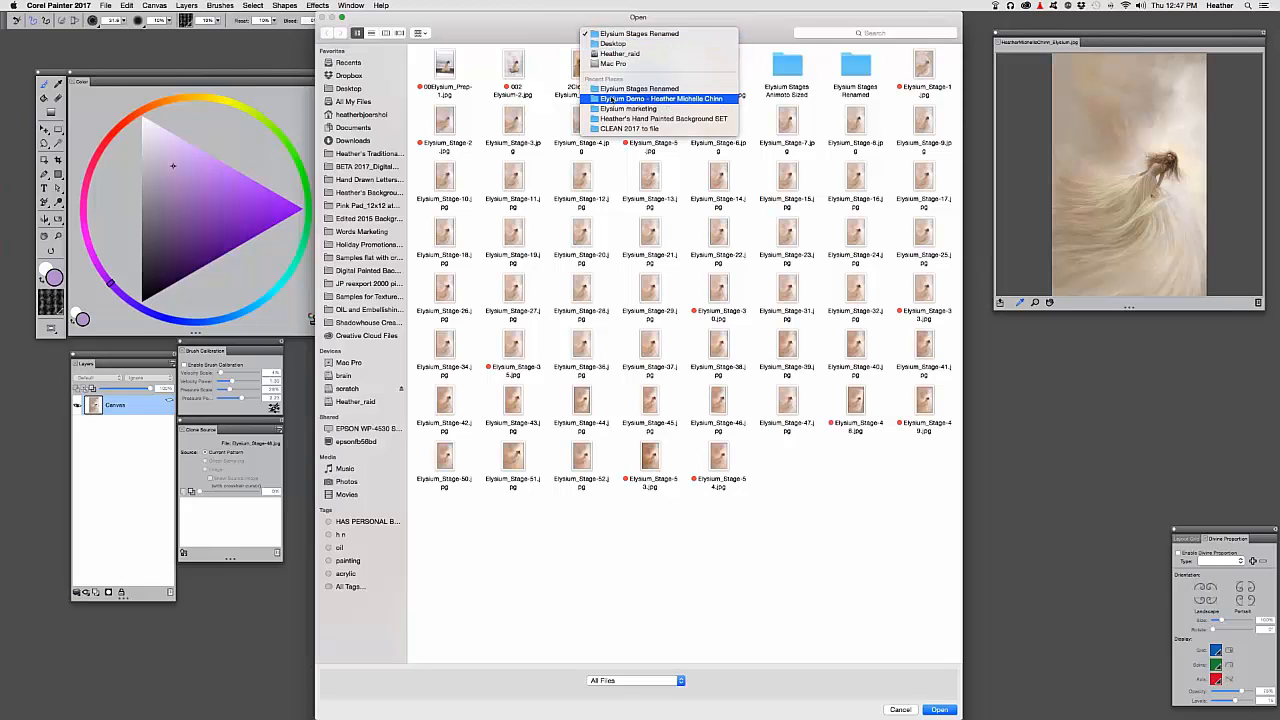
pyautogui.click(660, 99)
pyautogui.doubleClick(580, 68)
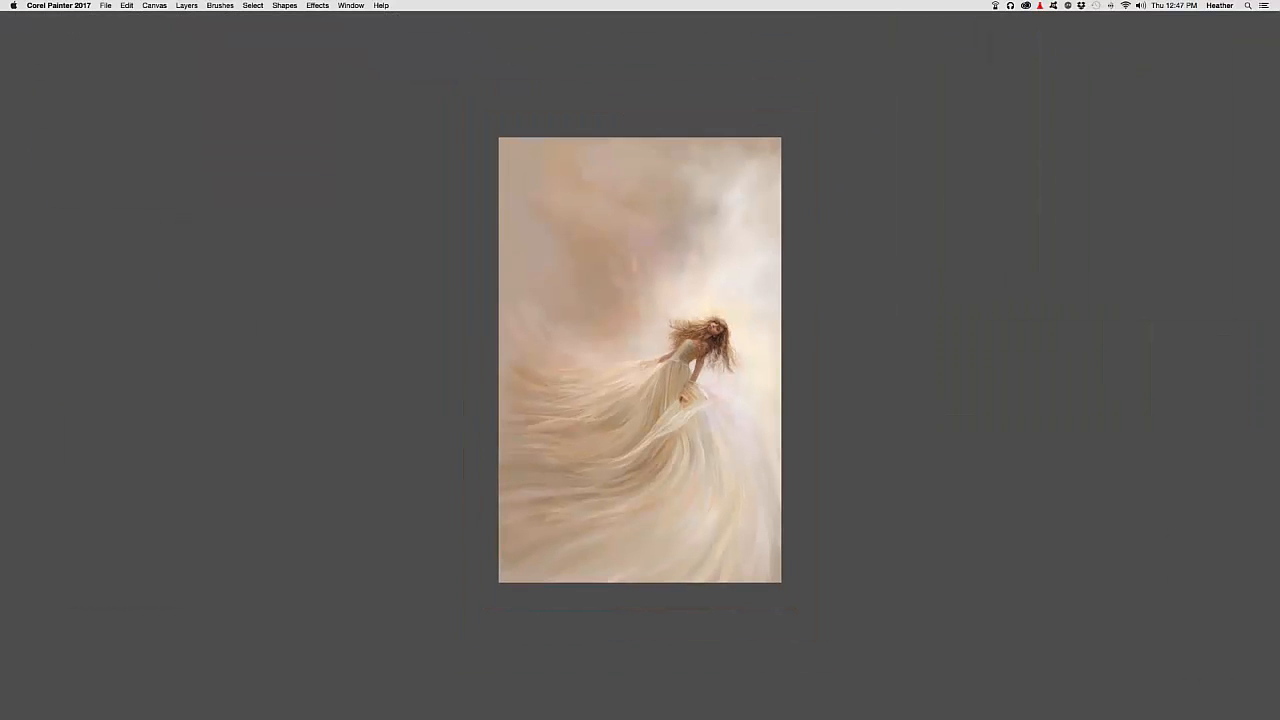
pyautogui.press('super+0')
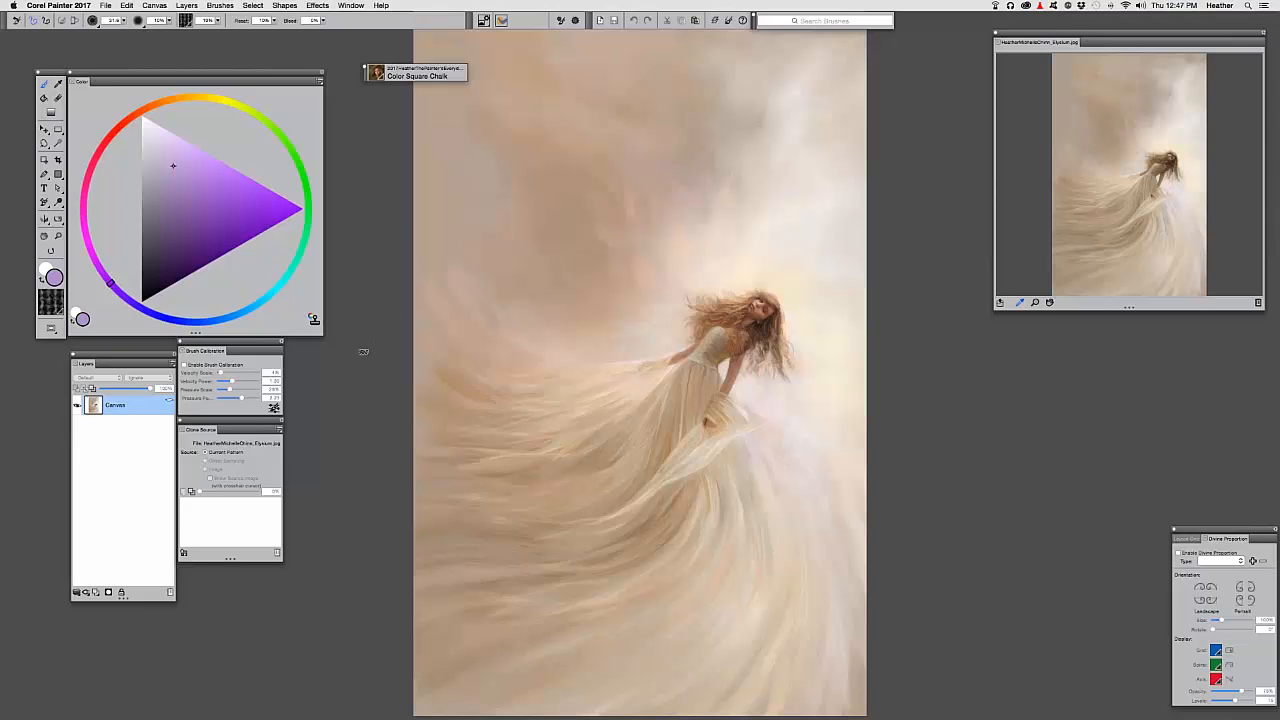
pyautogui.click(184, 552)
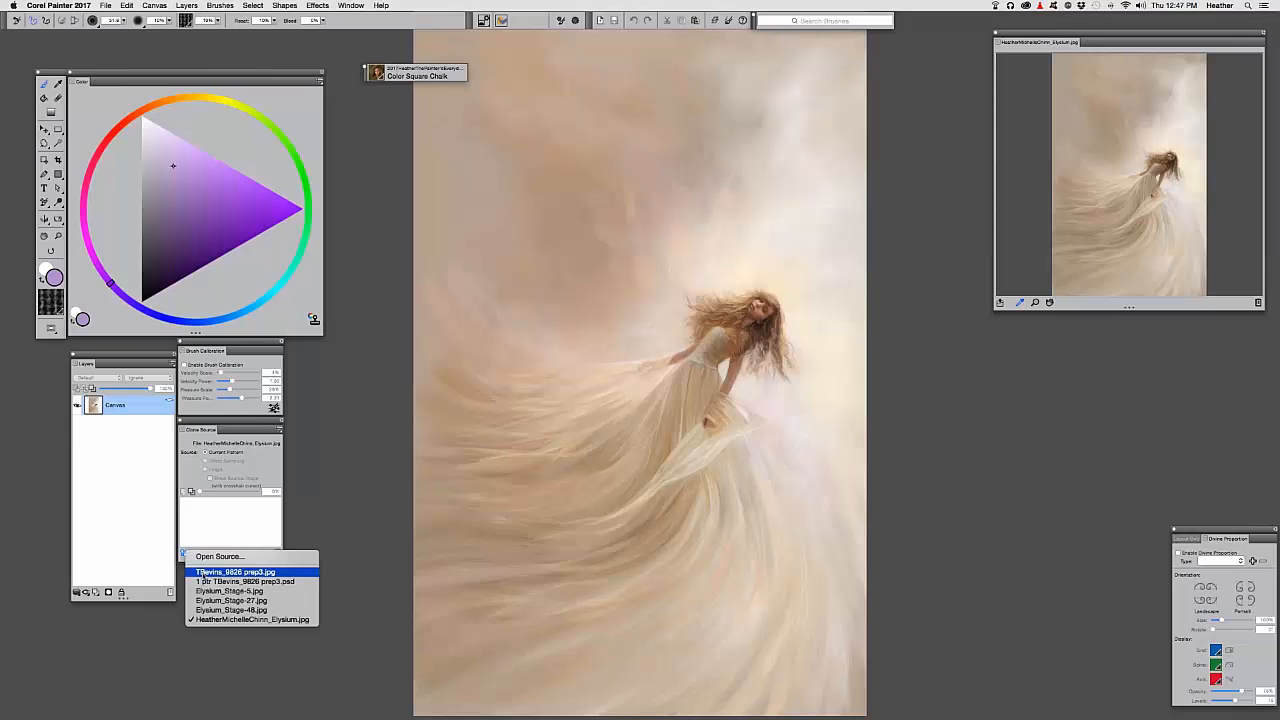
pyautogui.click(200, 572)
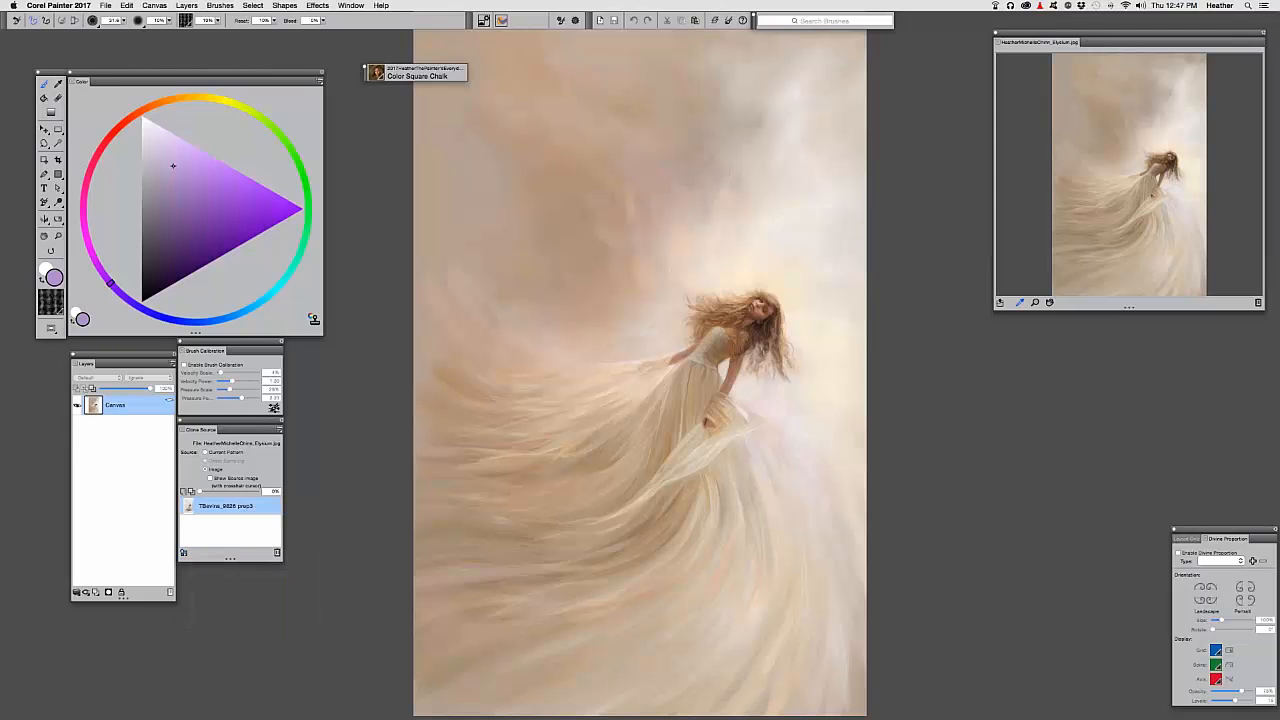
pyautogui.click(186, 491)
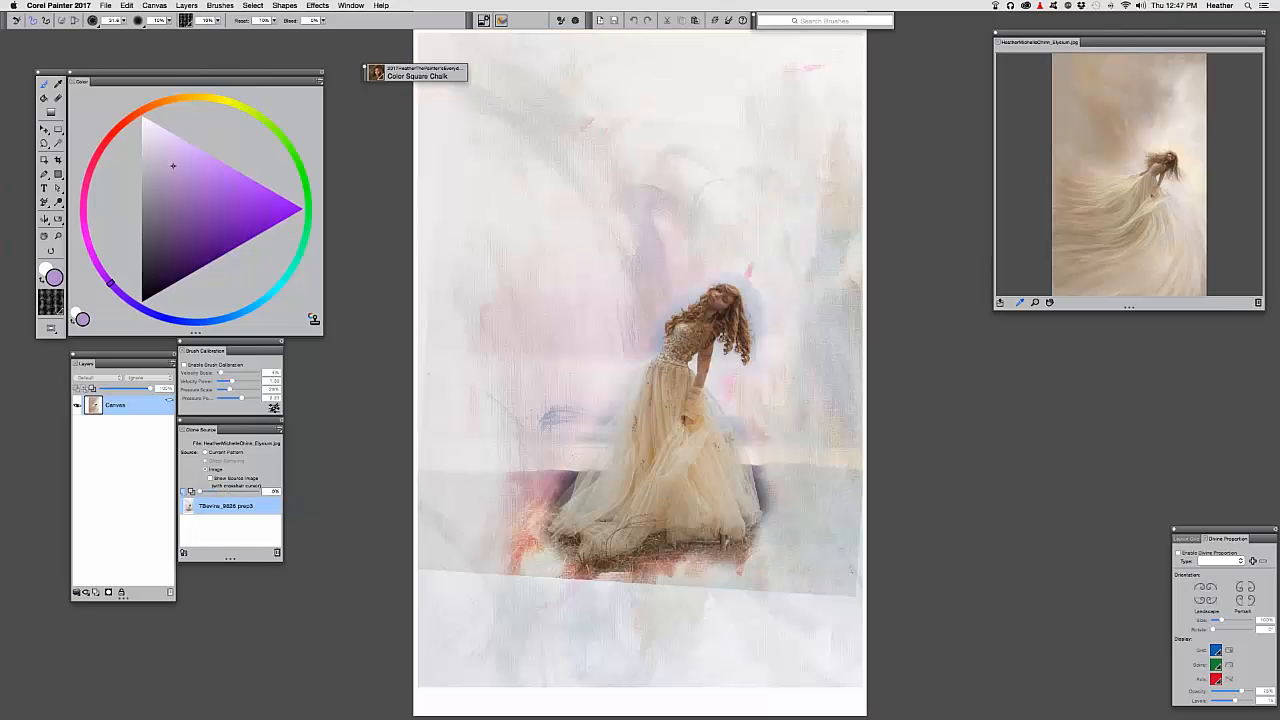
pyautogui.press('super+t')
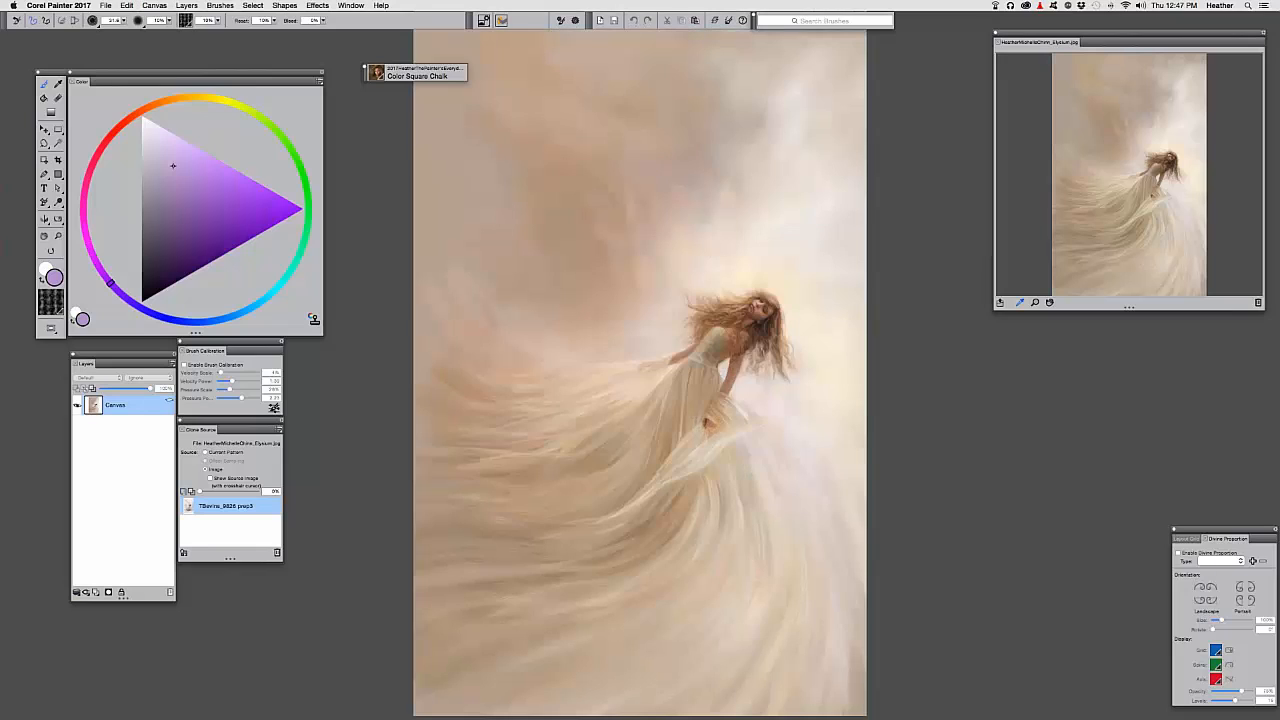
pyautogui.press('Tab')
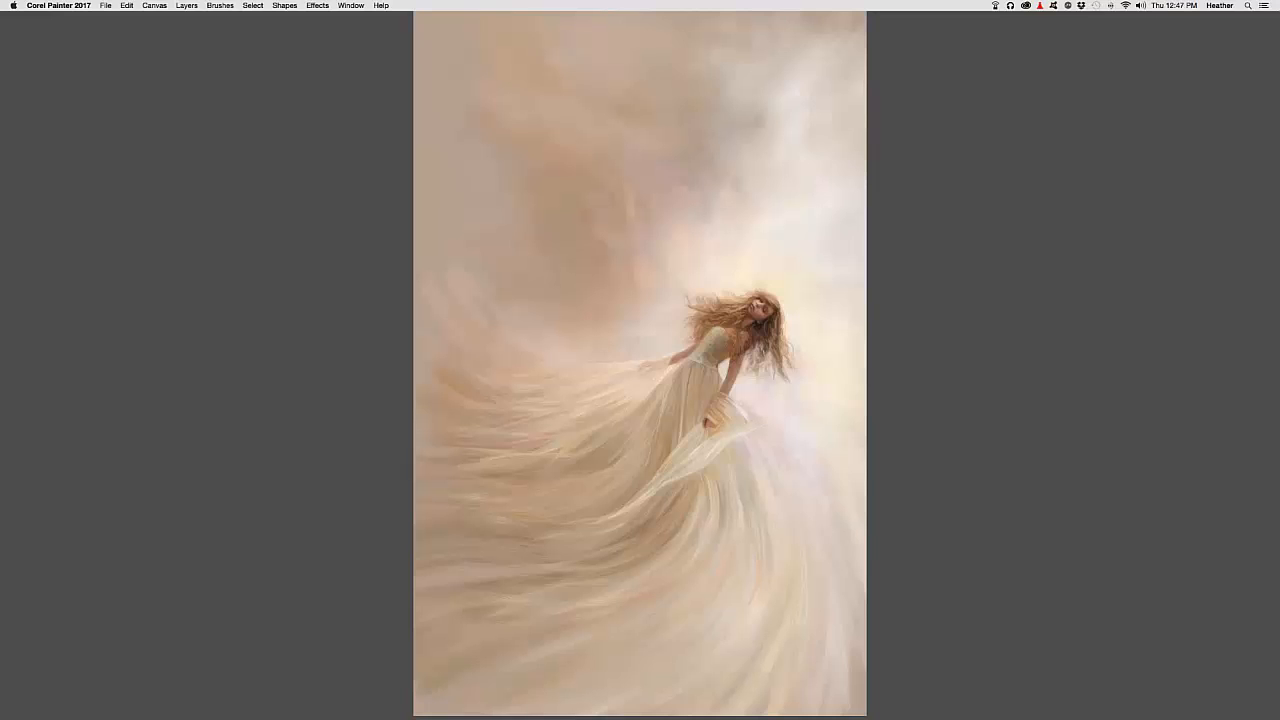
pyautogui.press('super+t')
# Bring the palettes back so the girl's source photo overlay shows on the canvas
pyautogui.press('Tab')
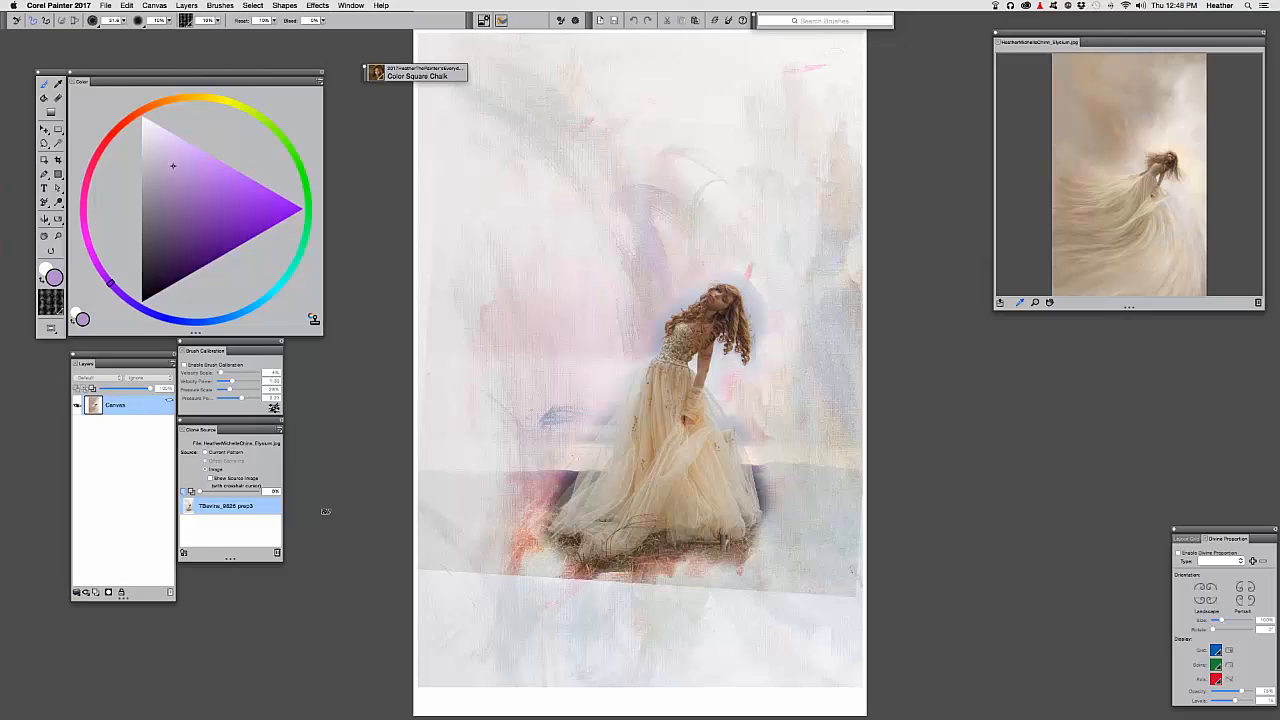
# Turn off Tracing Paper, hide the palettes to view the painting alone, then restore them
pyautogui.press('super+t')
pyautogui.press('Tab')
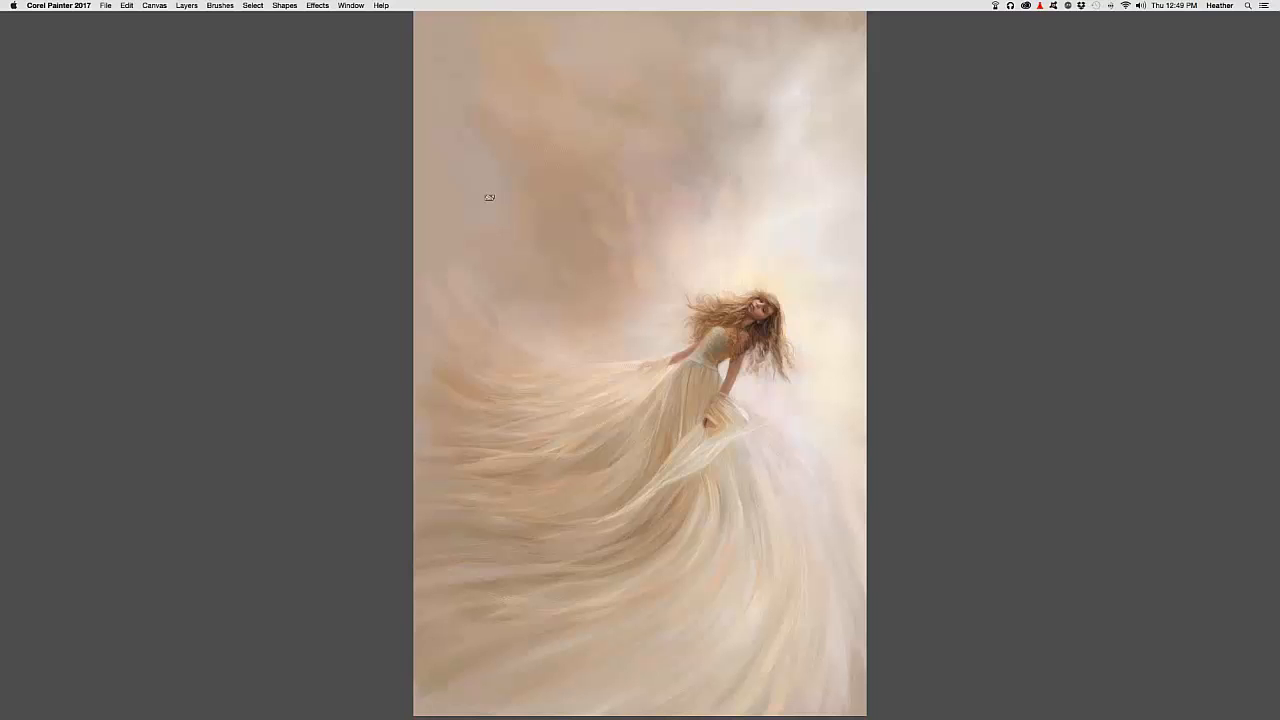
pyautogui.press('Tab')
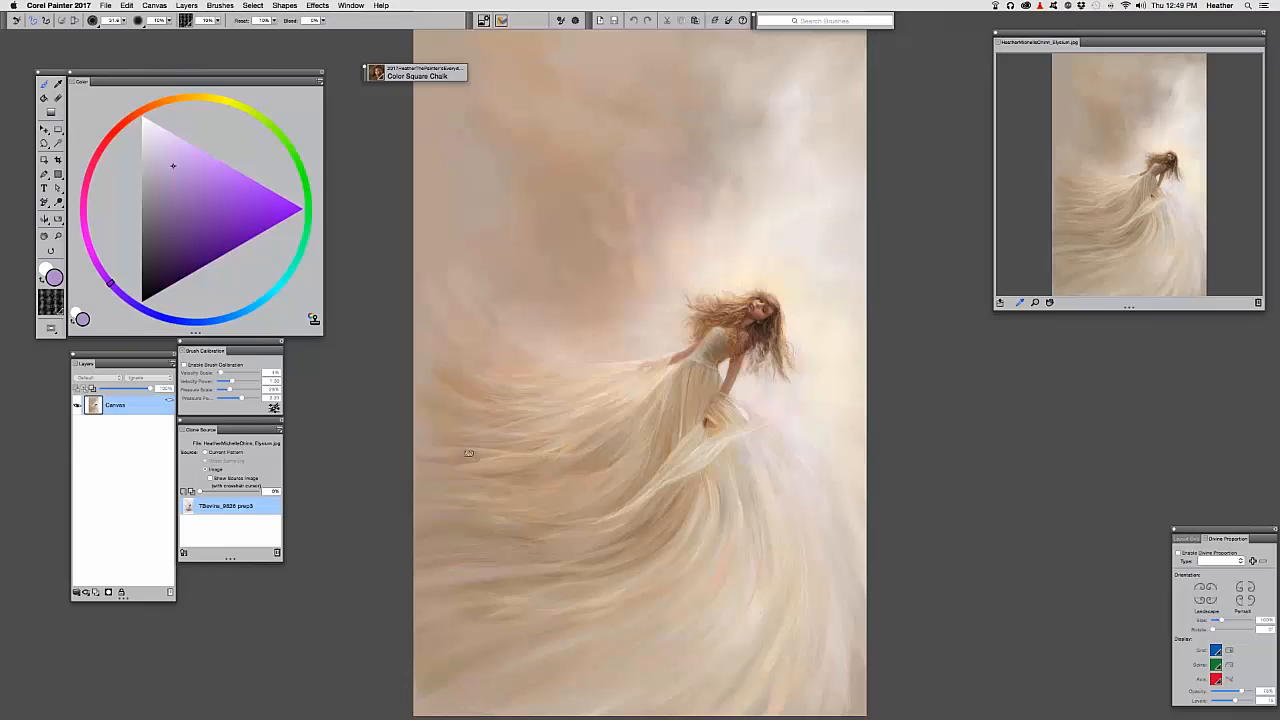
# Start a black text block, correct the first name, finish the e-mail line and enlarge text to about 146
pyautogui.press('t')
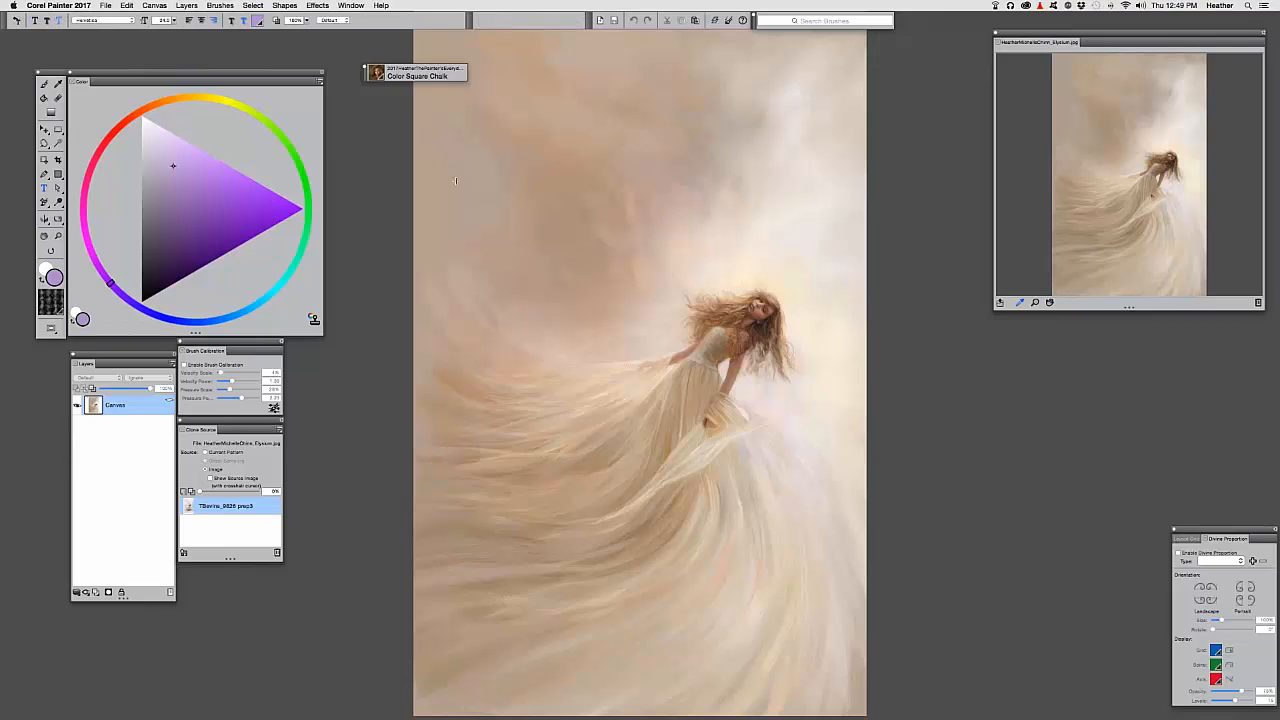
pyautogui.click(463, 183)
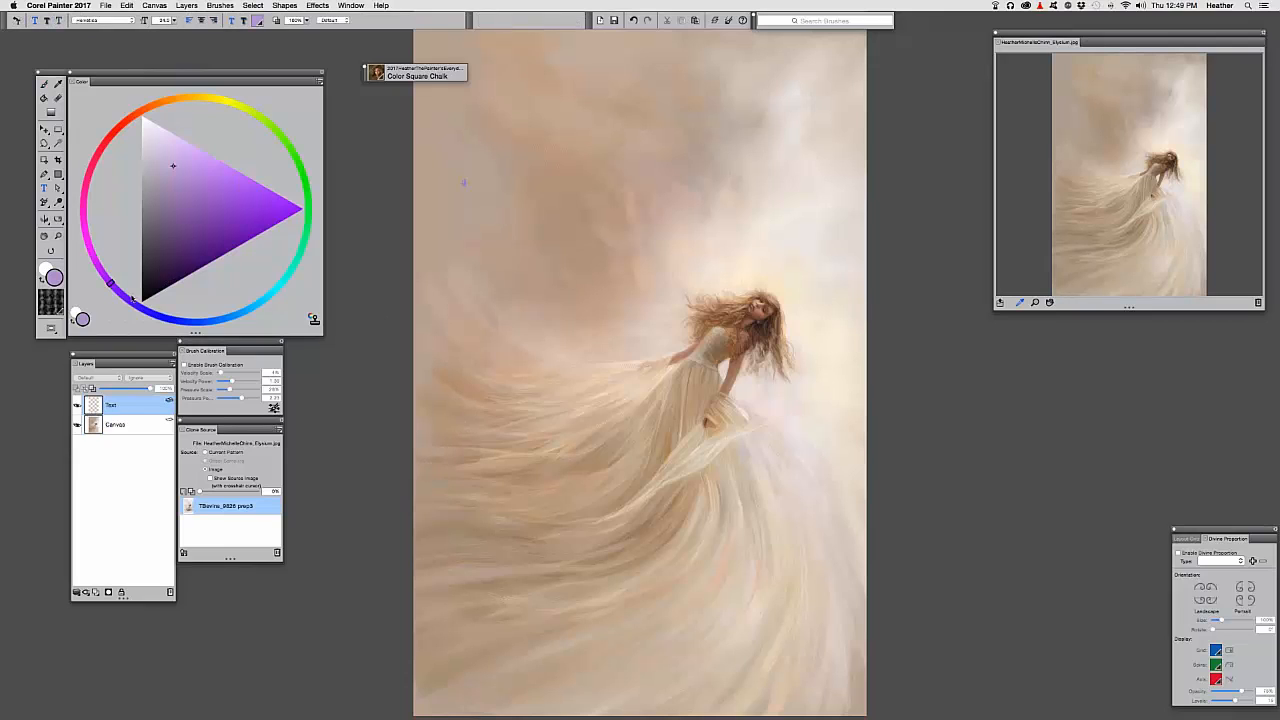
pyautogui.click(182, 283)
pyautogui.click(446, 201)
pyautogui.press('BackSpace')
pyautogui.press('BackSpace')
pyautogui.press('BackSpace')
pyautogui.press('BackSpace')
pyautogui.press('BackSpace')
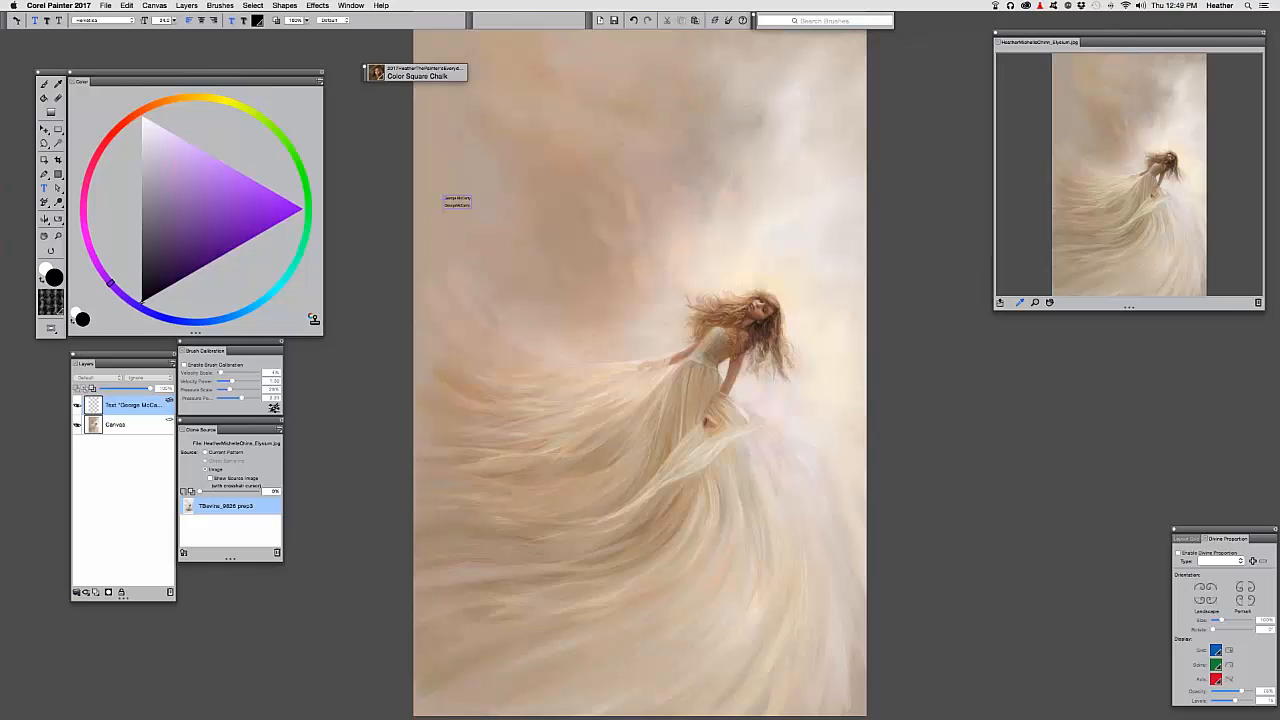
pyautogui.click(174, 20)
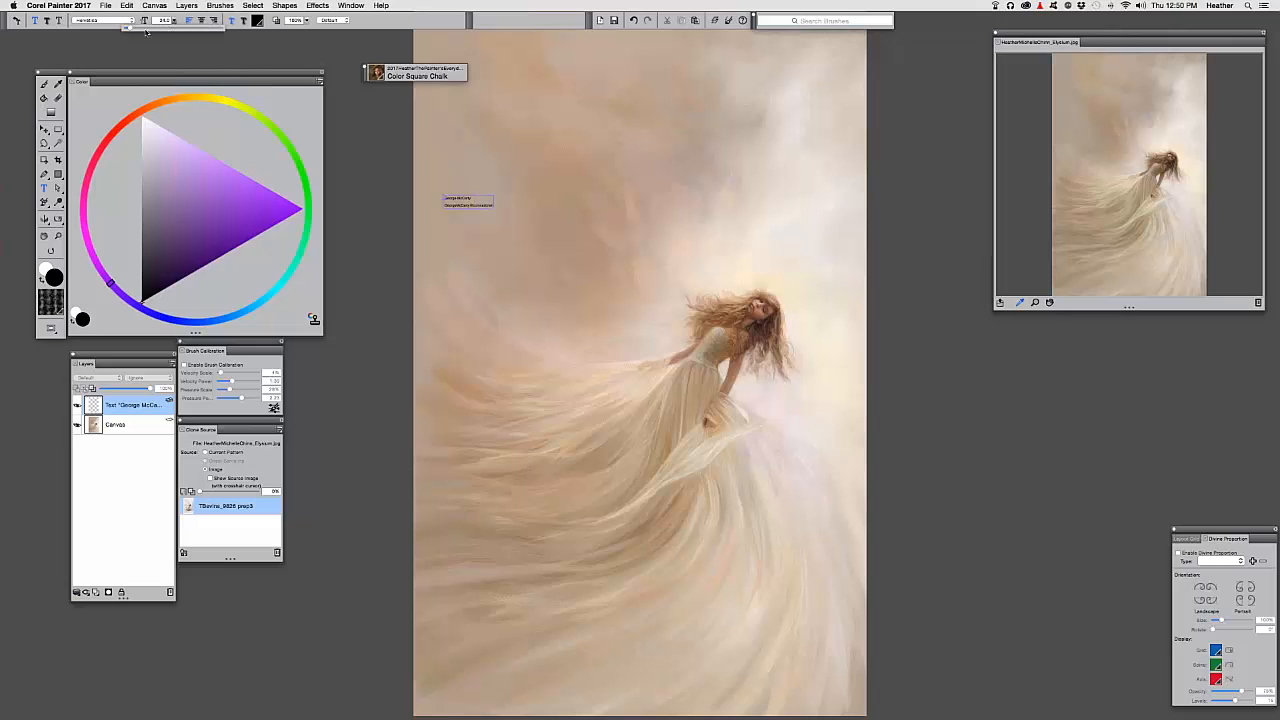
pyautogui.moveTo(128, 28); pyautogui.dragTo(155, 29)
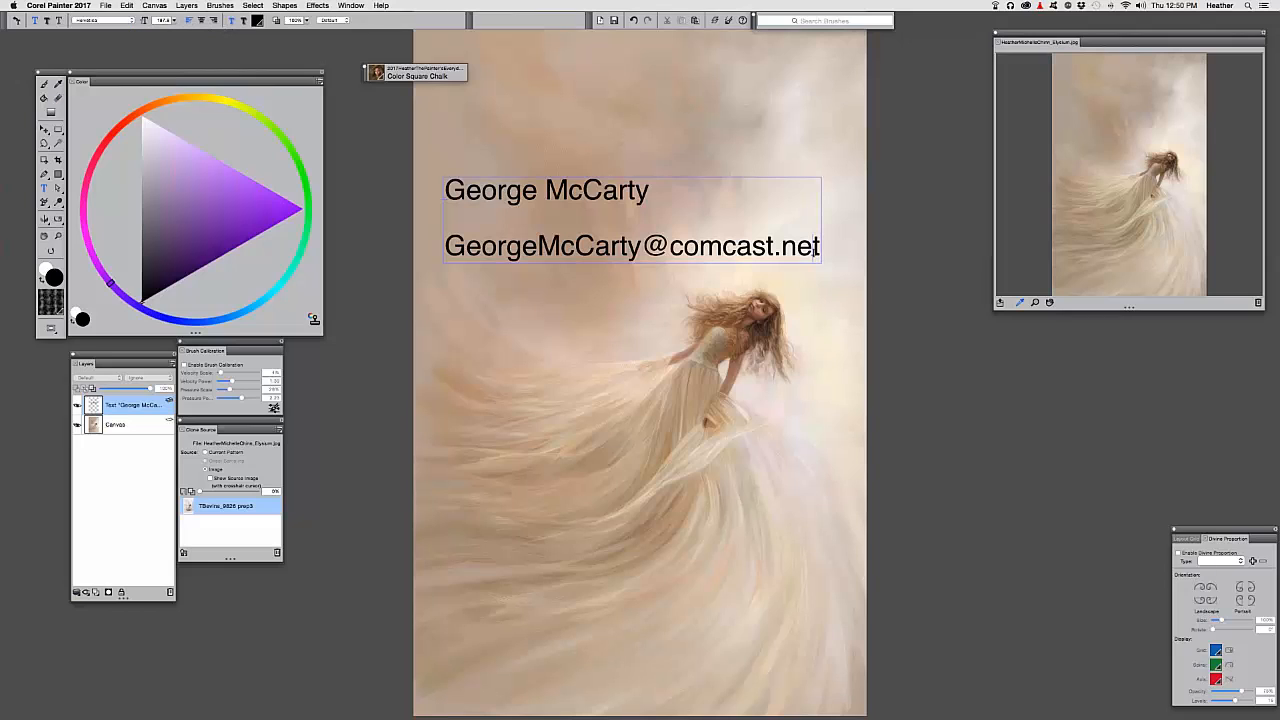
# Add lines for the second person's name and 'Midsouth Color Lab'
pyautogui.press('Return')
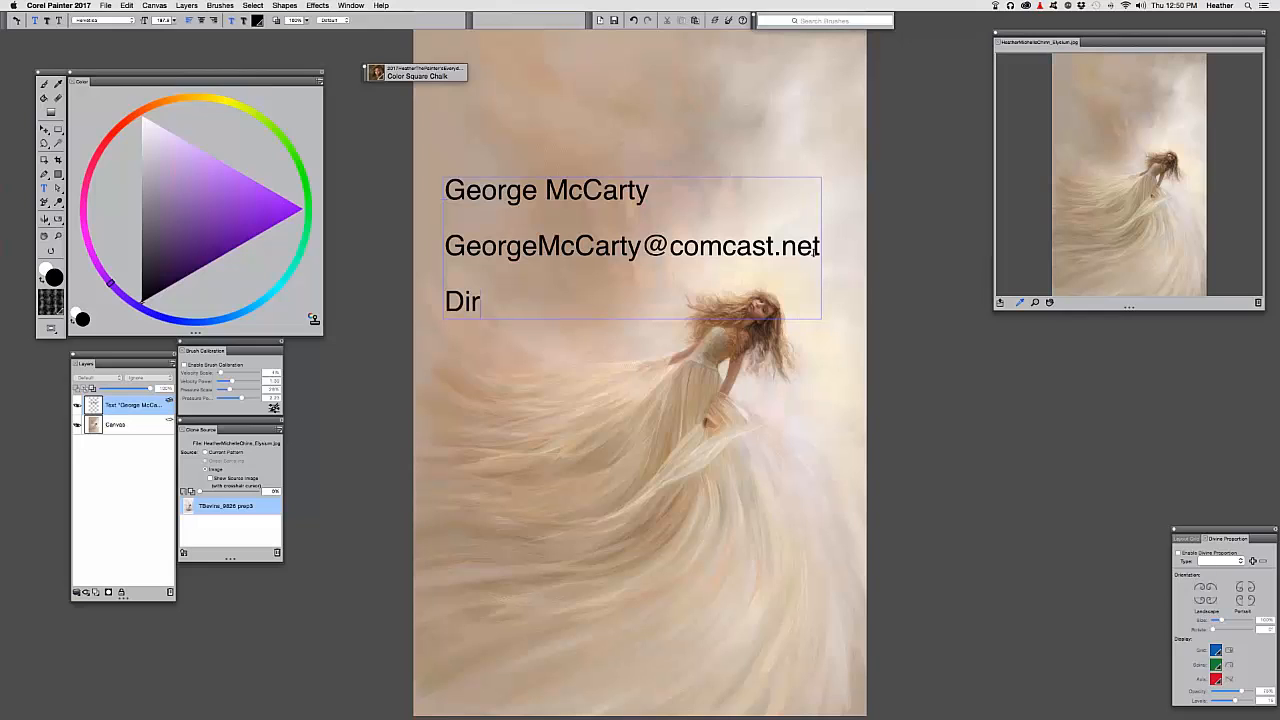
pyautogui.press('Return')
pyautogui.write('Midsouth Color ')
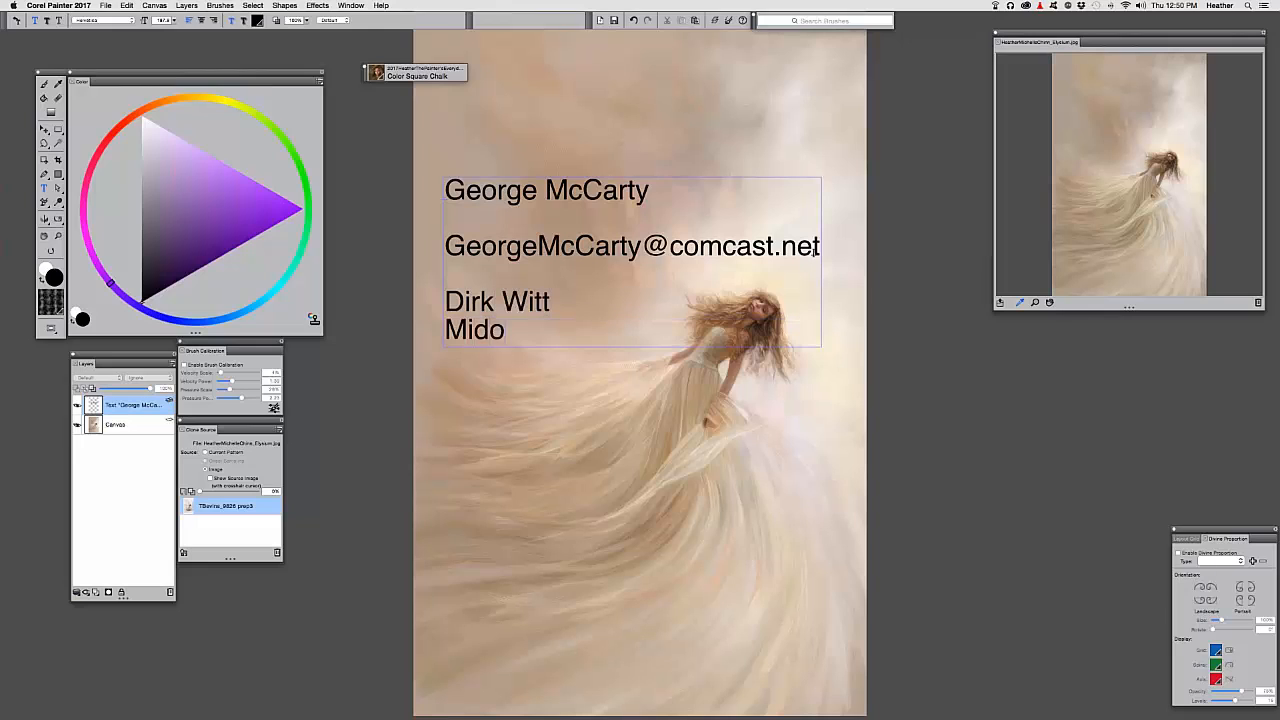
pyautogui.write('Lab')
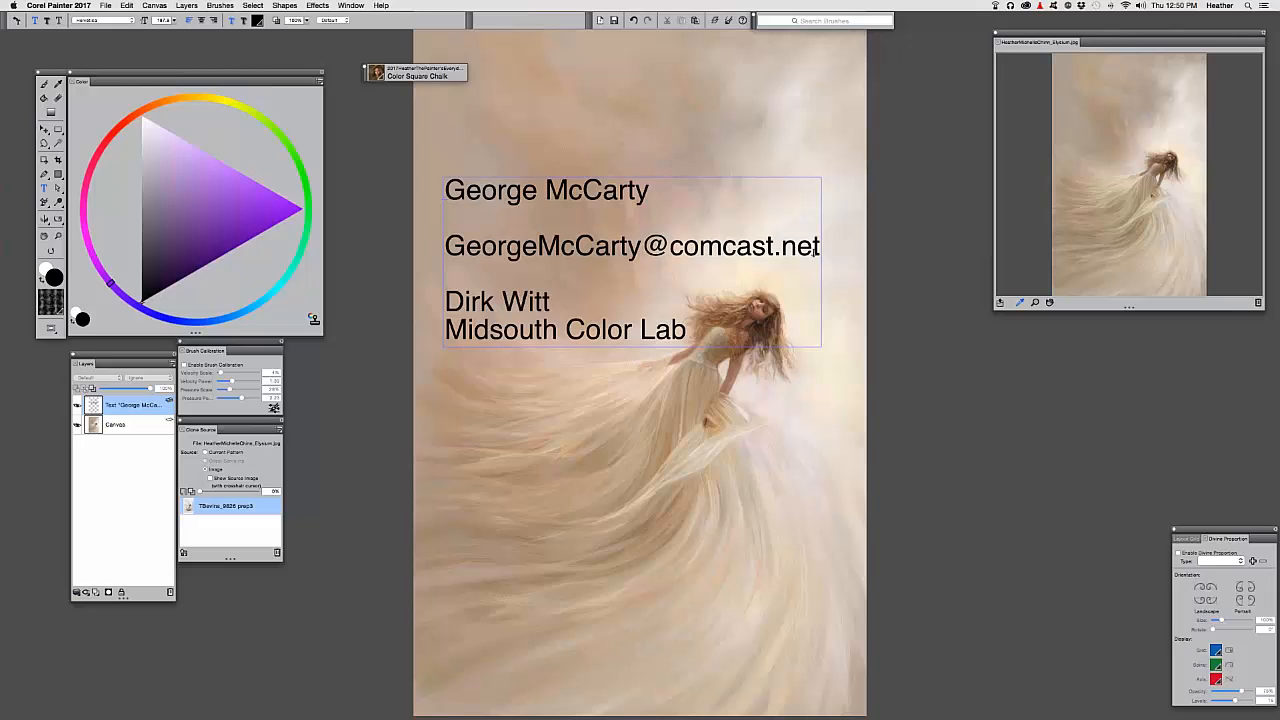
pyautogui.press('Return')
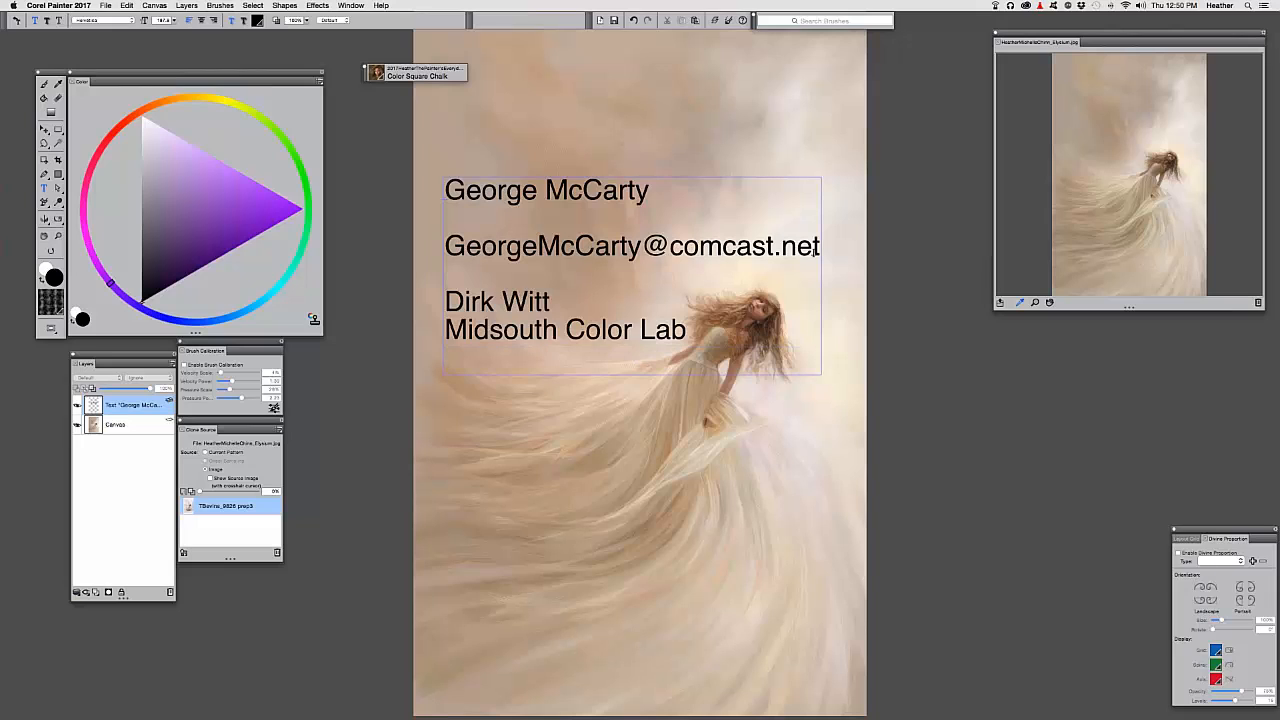
# Insert a blank line above the second name, deselect the text and make the Canvas layer active
pyautogui.click(450, 275)
pyautogui.press('Return')
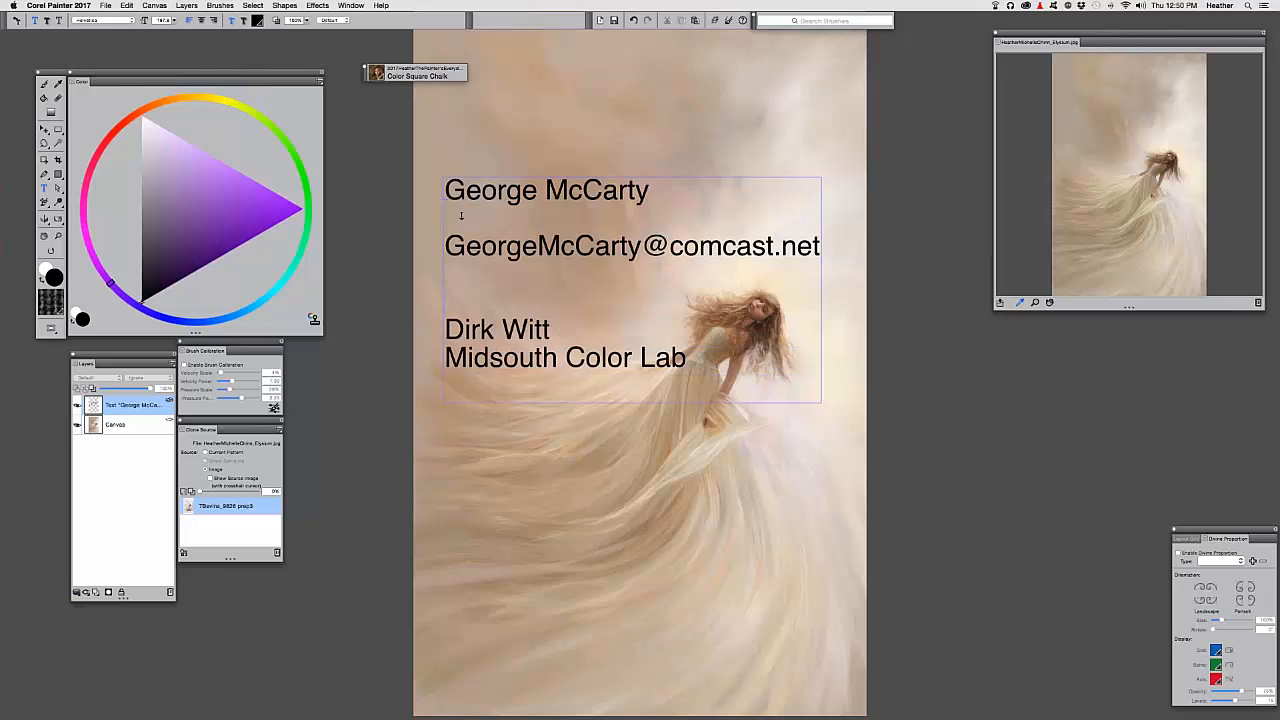
pyautogui.moveTo(453, 217); pyautogui.dragTo(460, 196)
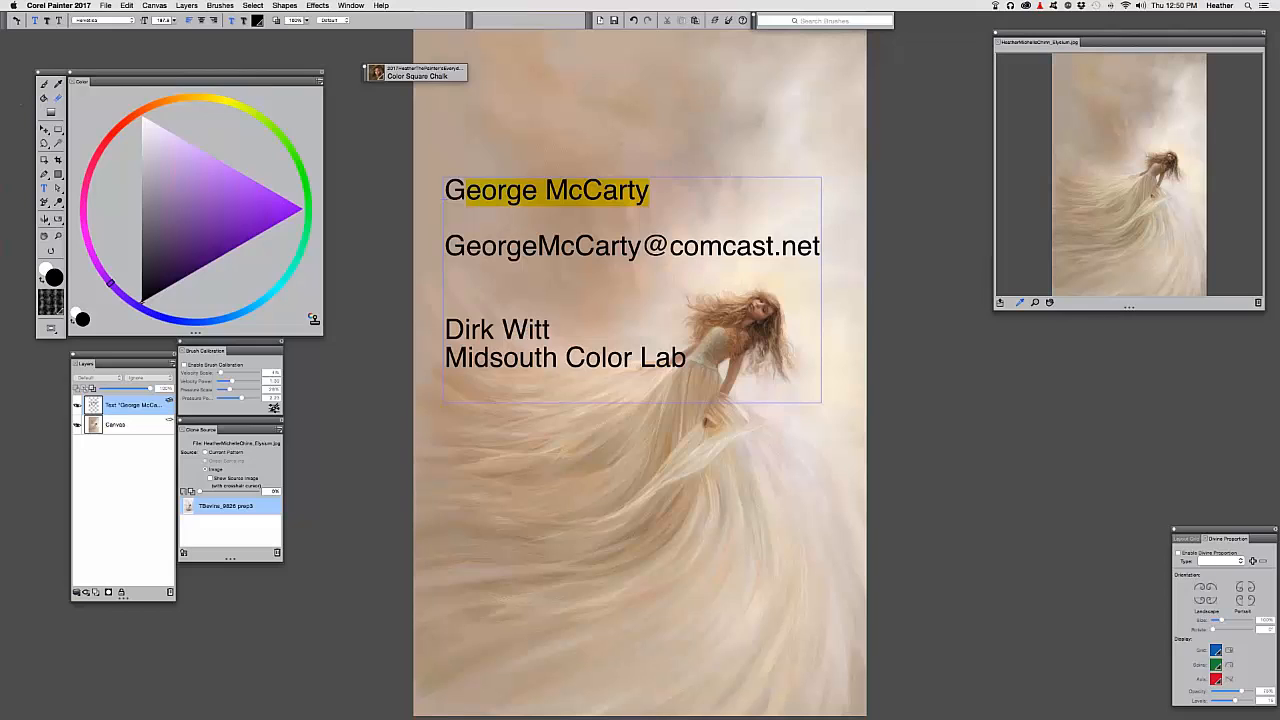
pyautogui.click(446, 279)
pyautogui.click(139, 426)
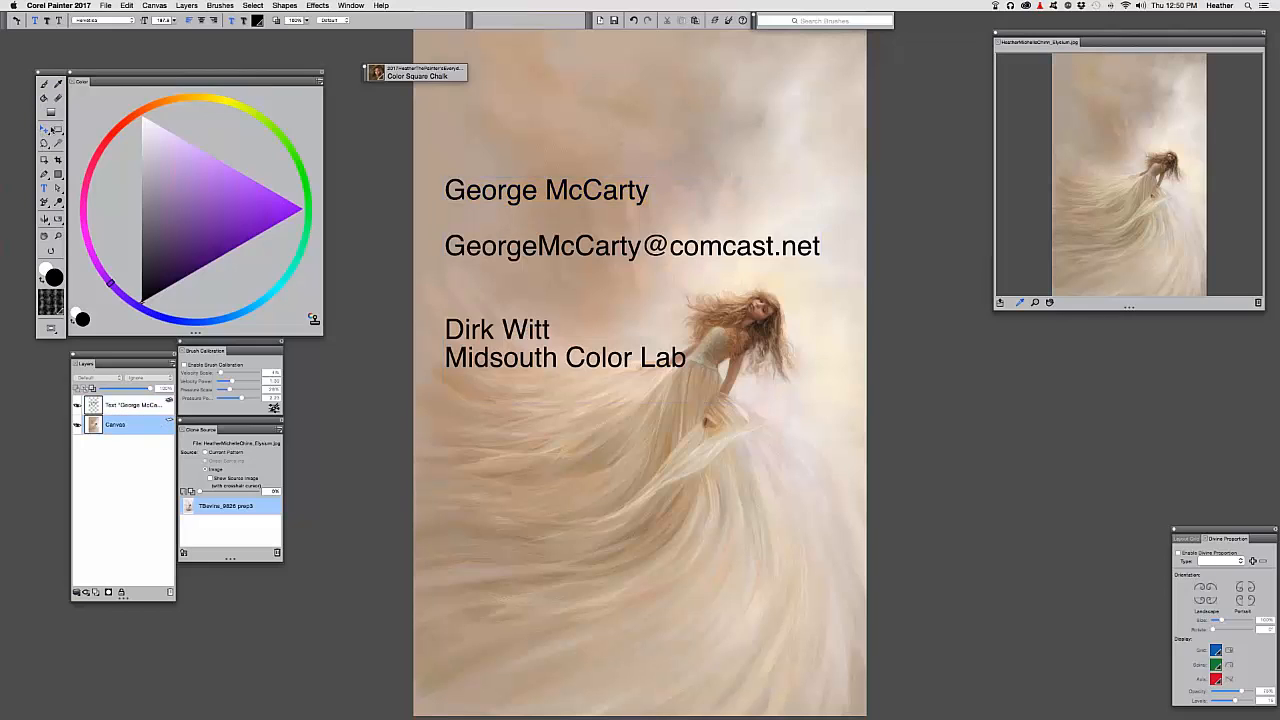
# Drag the contact text layer up and left with the Layer Adjuster into the sky above the girl
pyautogui.press('f')
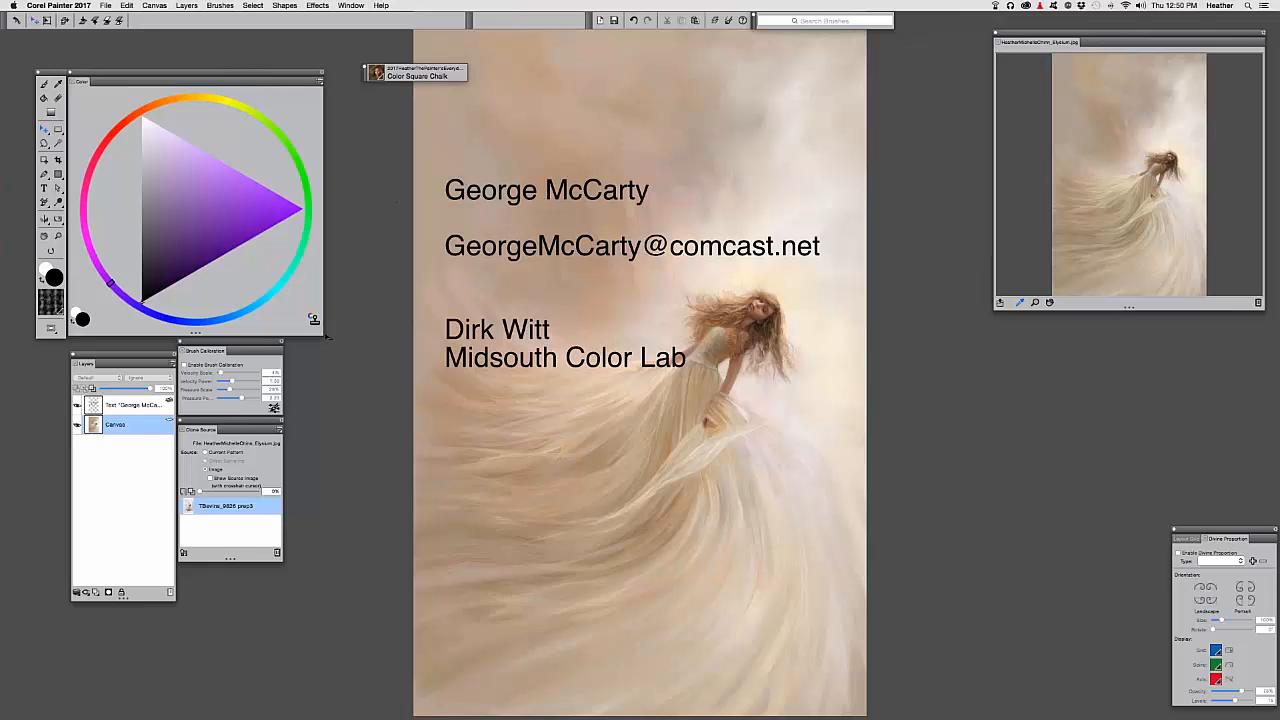
pyautogui.moveTo(583, 356); pyautogui.dragTo(570, 279)
pyautogui.moveTo(527, 381); pyautogui.dragTo(507, 419)
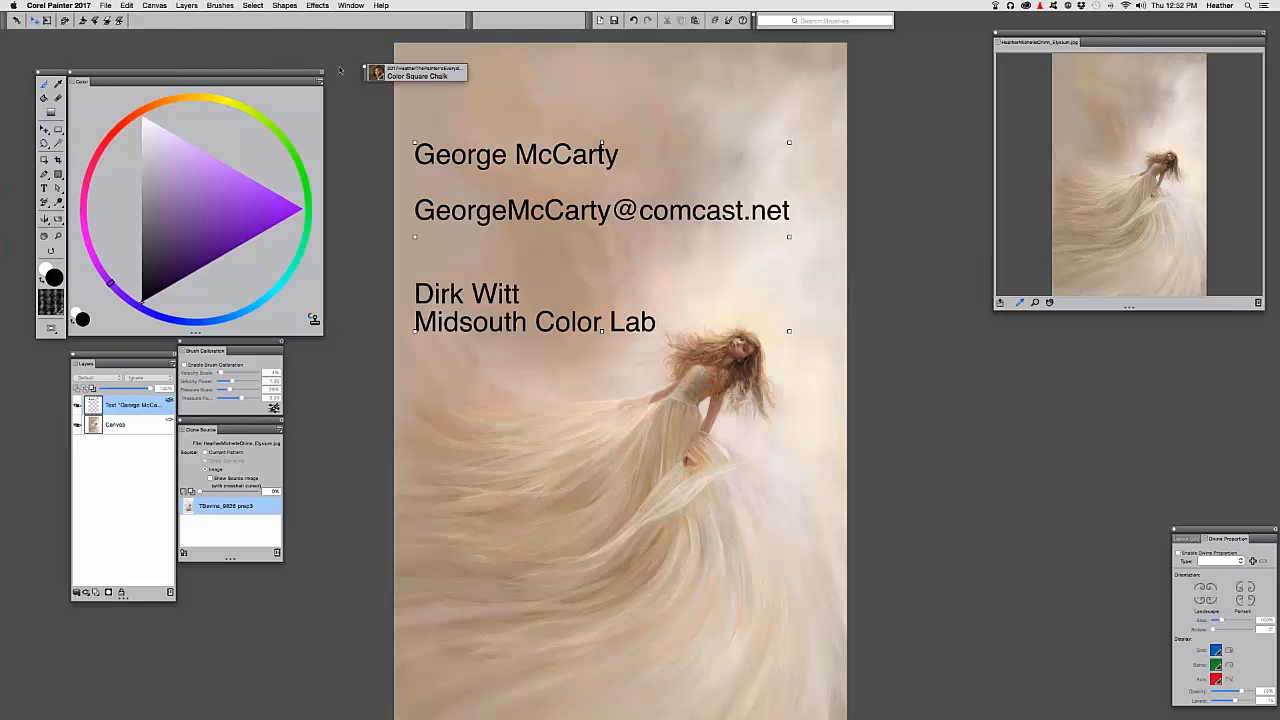
pyautogui.click(376, 73)
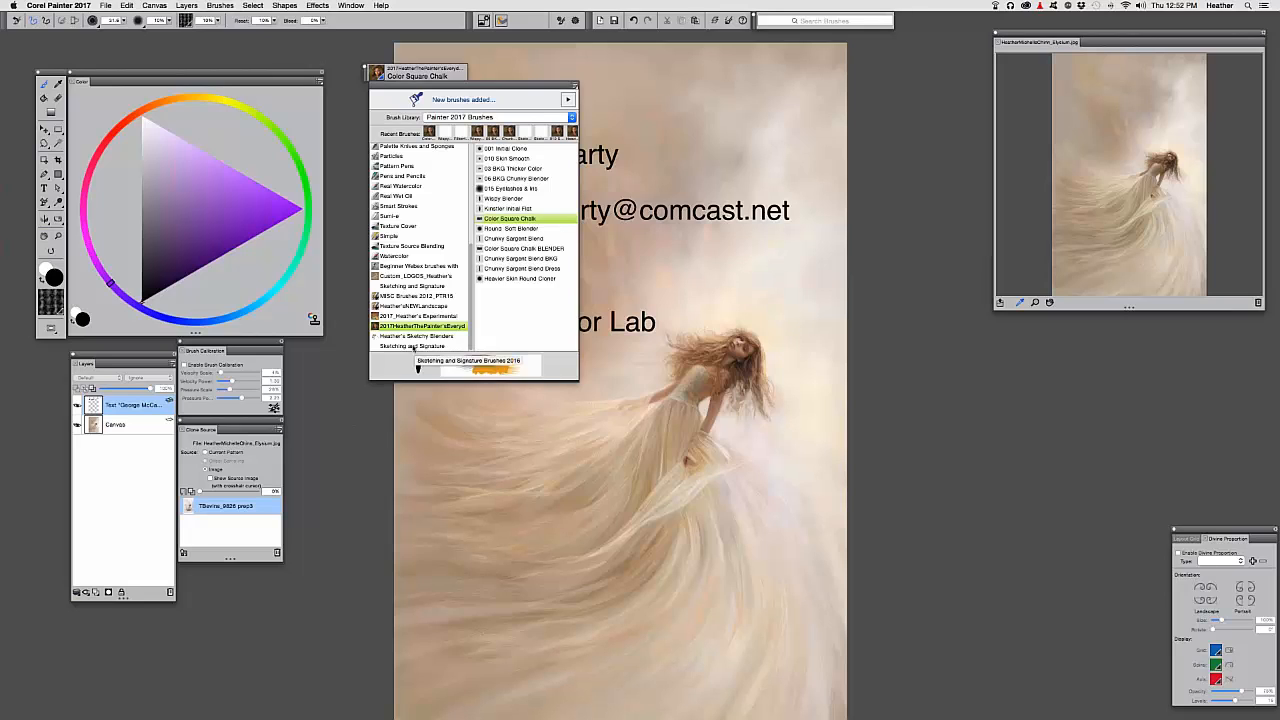
# Pick Quick Imp Splotch Light in the Brush Library and close the library popup
pyautogui.click(412, 346)
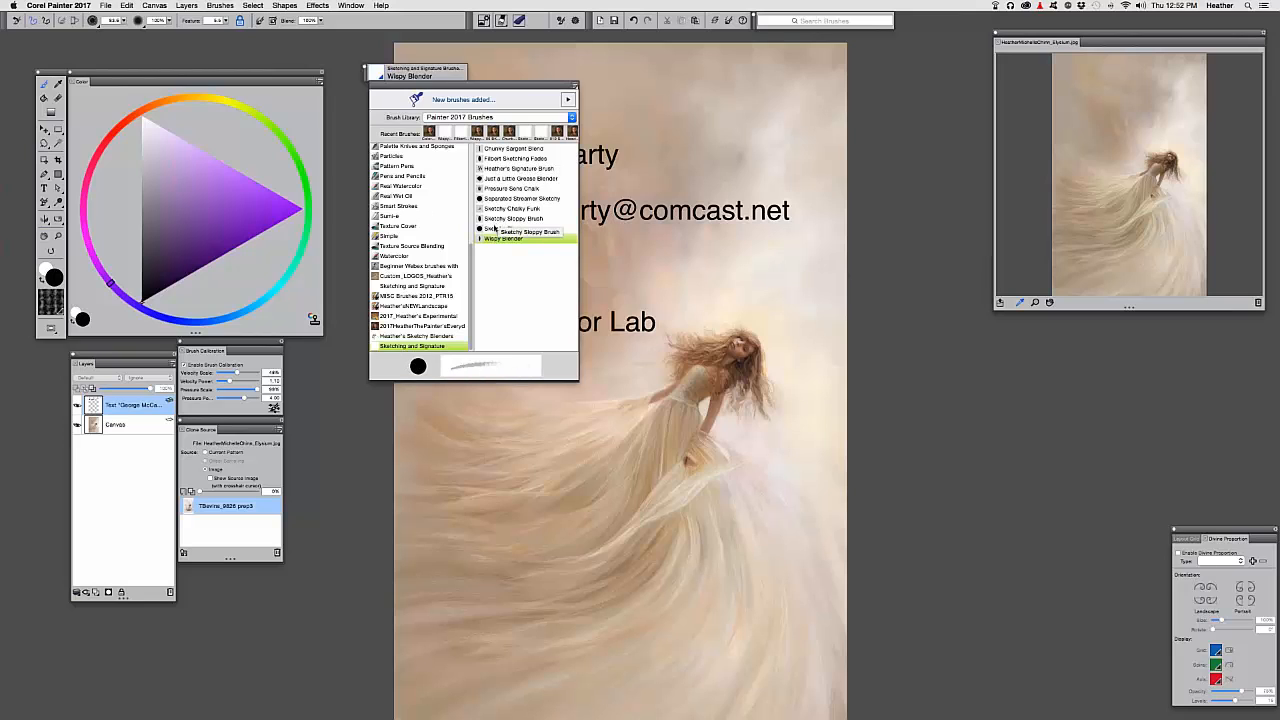
pyautogui.click(428, 306)
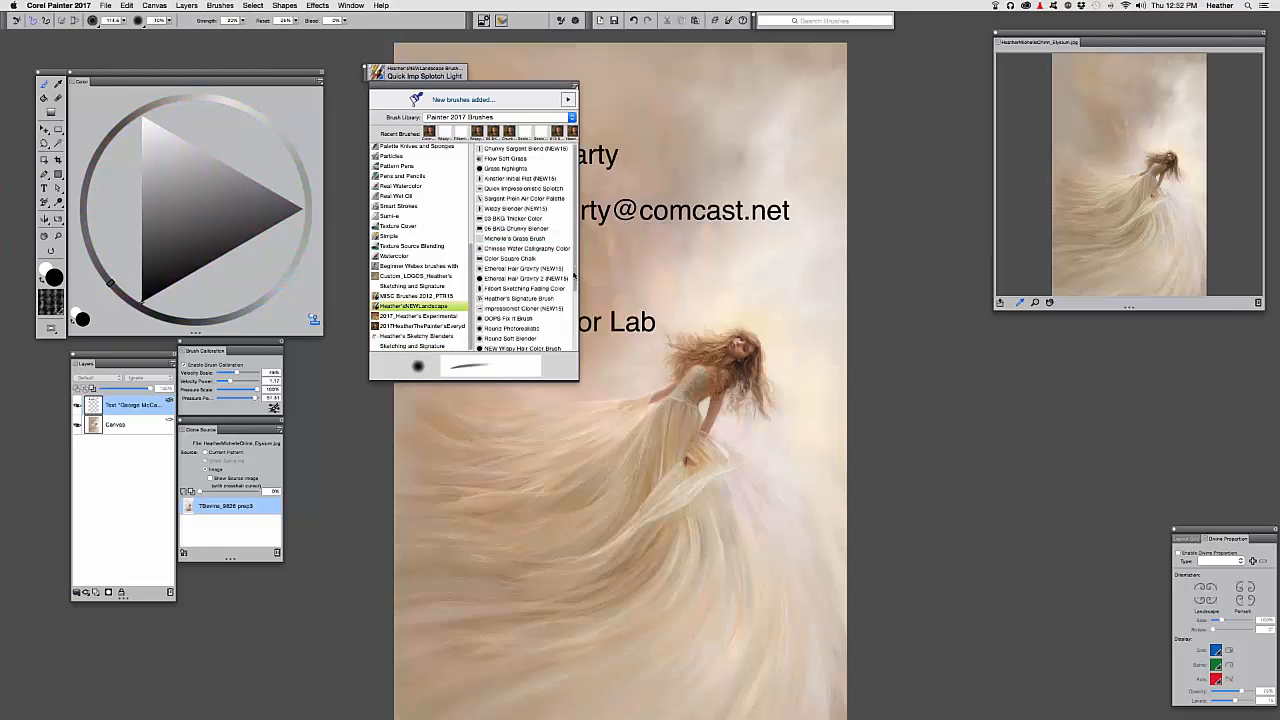
pyautogui.scroll(-5, 574, 275)
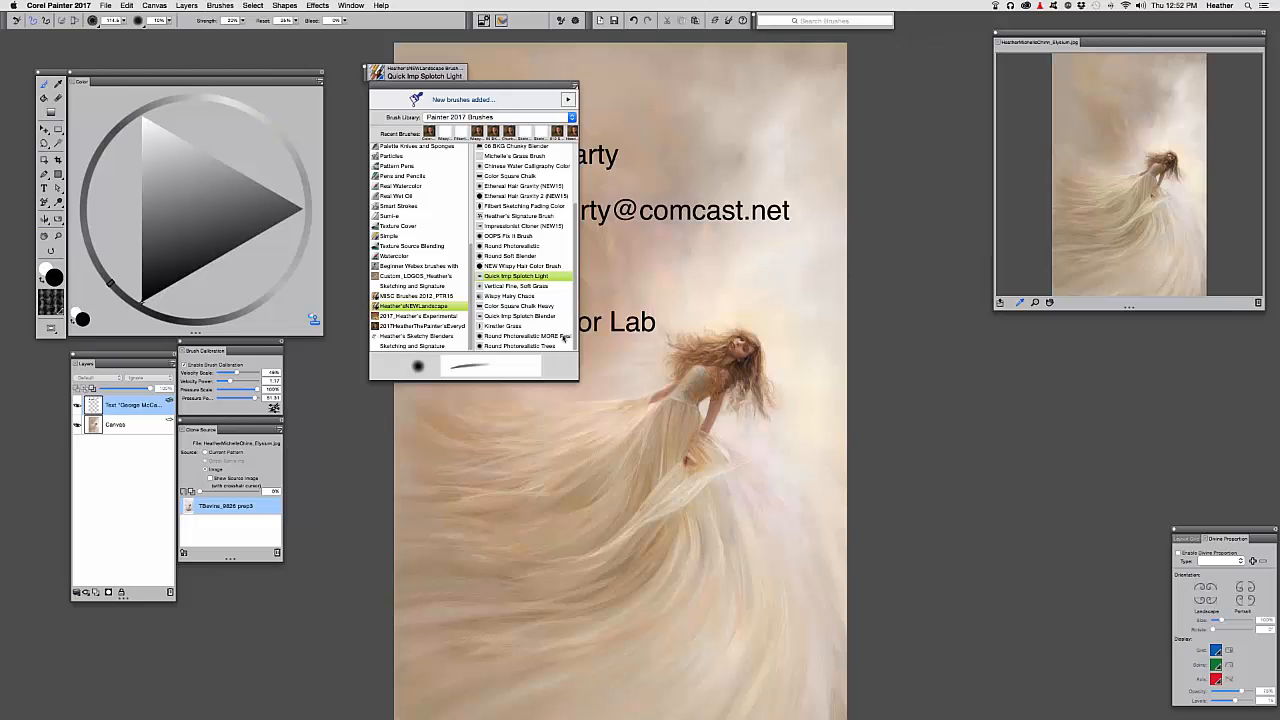
pyautogui.scroll(5, 562, 340)
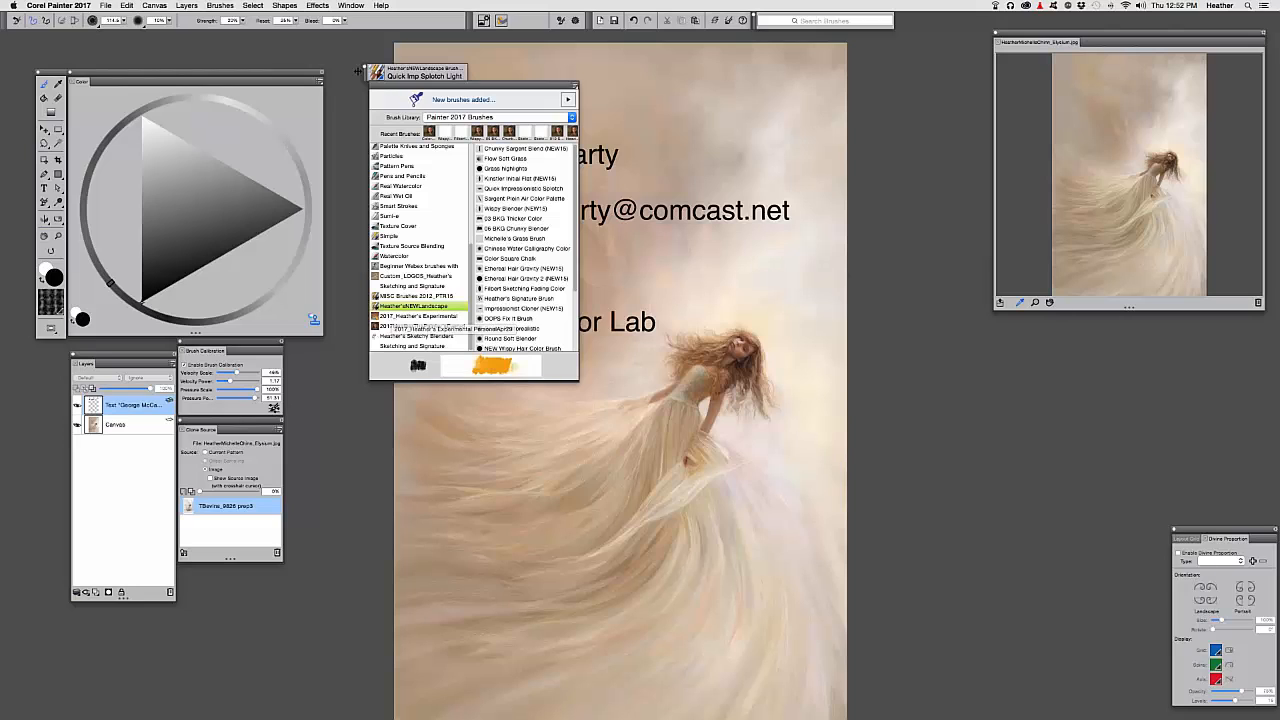
pyautogui.moveTo(366, 78)
pyautogui.mouseDown()
pyautogui.moveTo(328, 71)
pyautogui.moveTo(345, 65)
pyautogui.mouseUp()
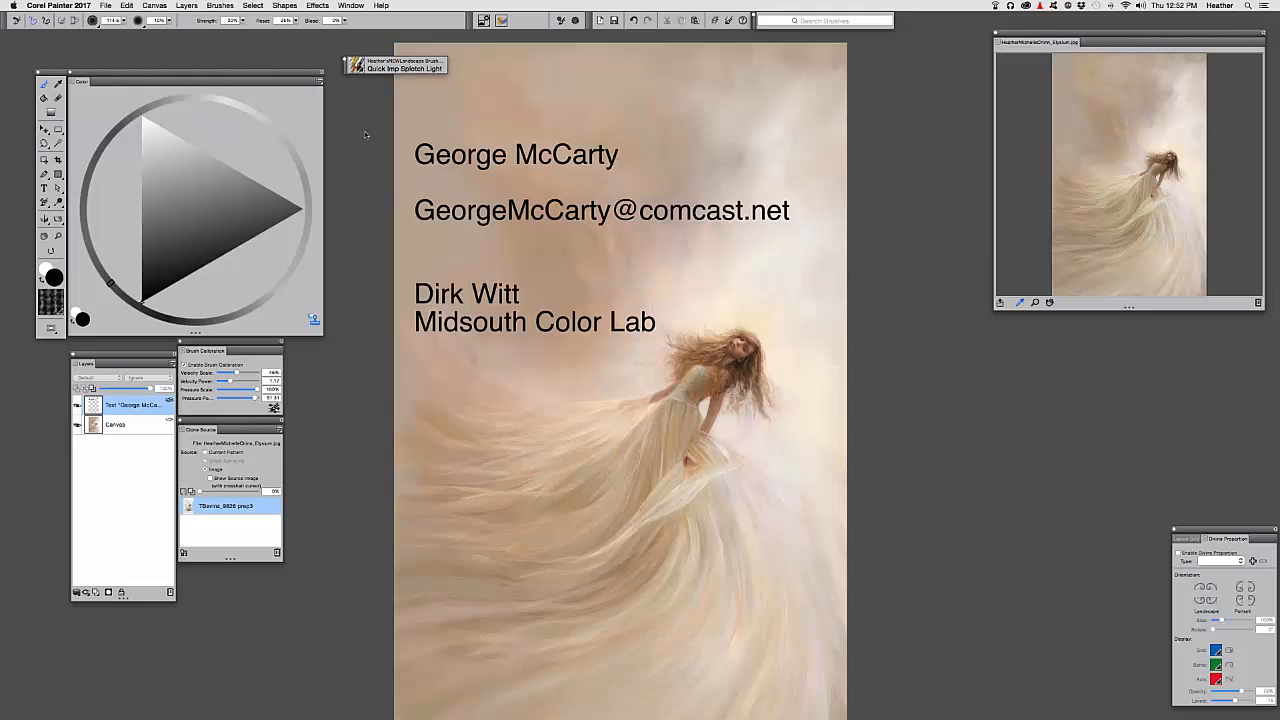
pyautogui.press('super+o')
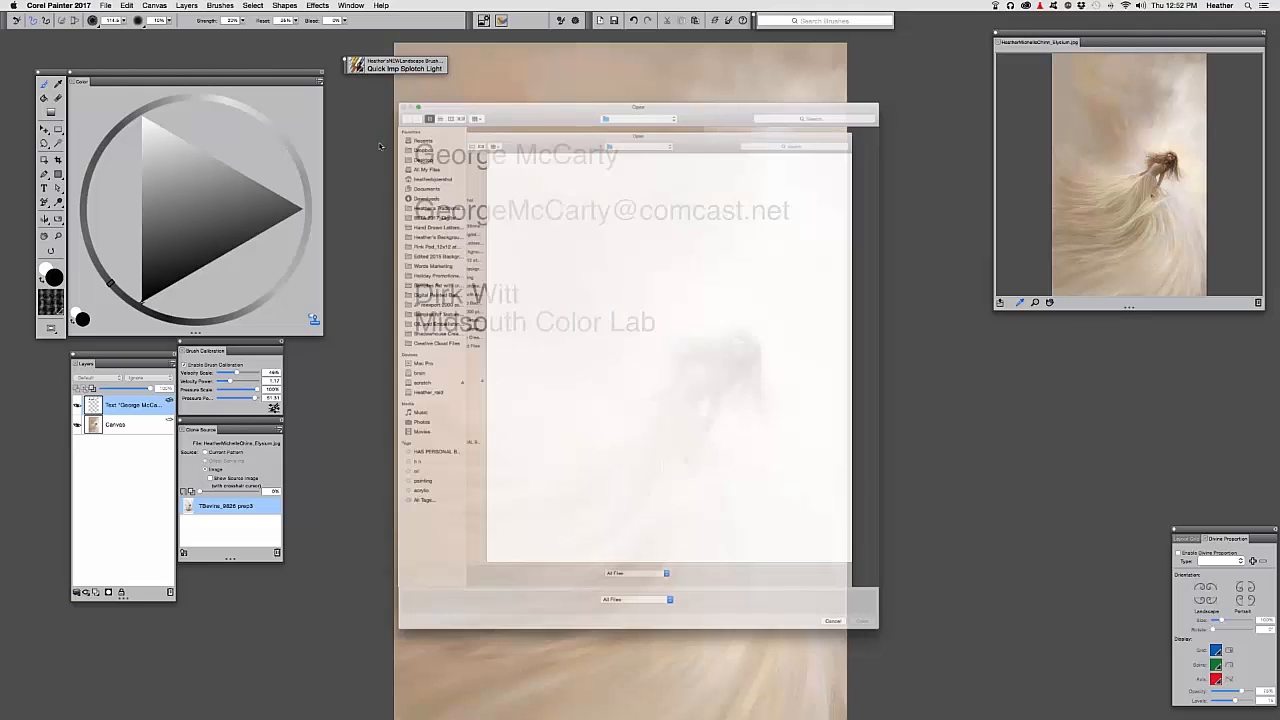
pyautogui.press('Escape')
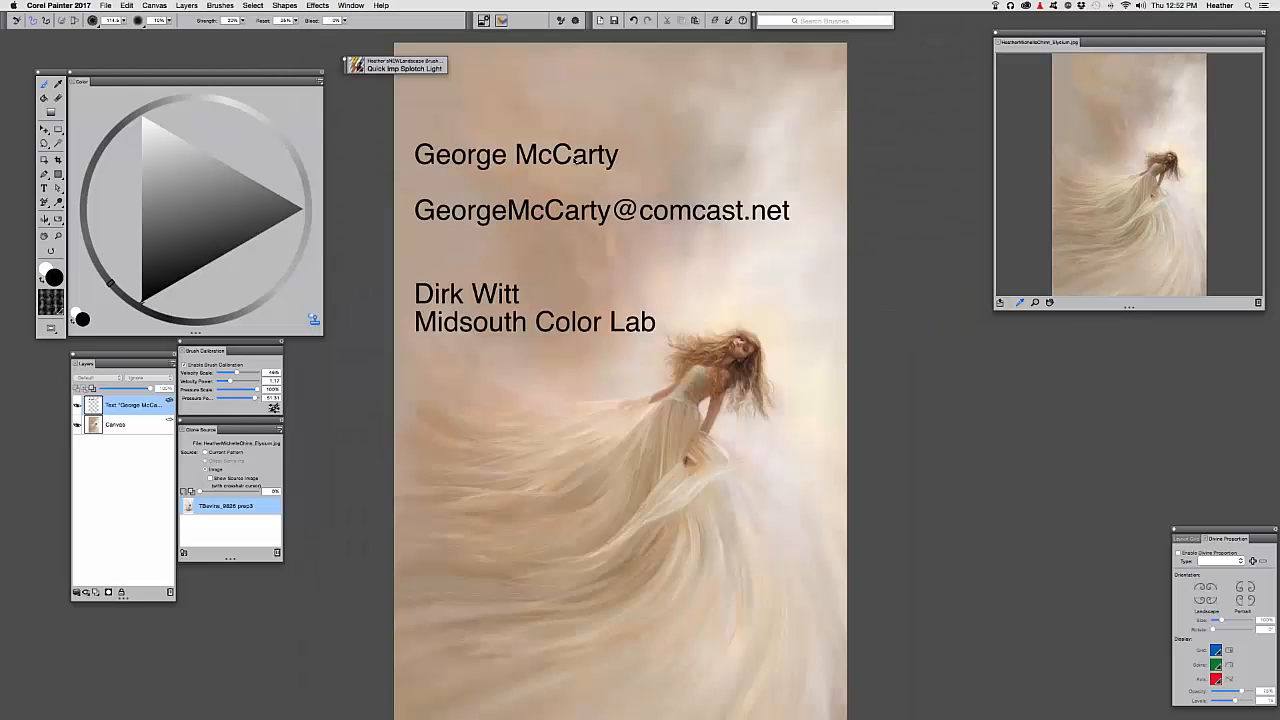
pyautogui.click(127, 5)
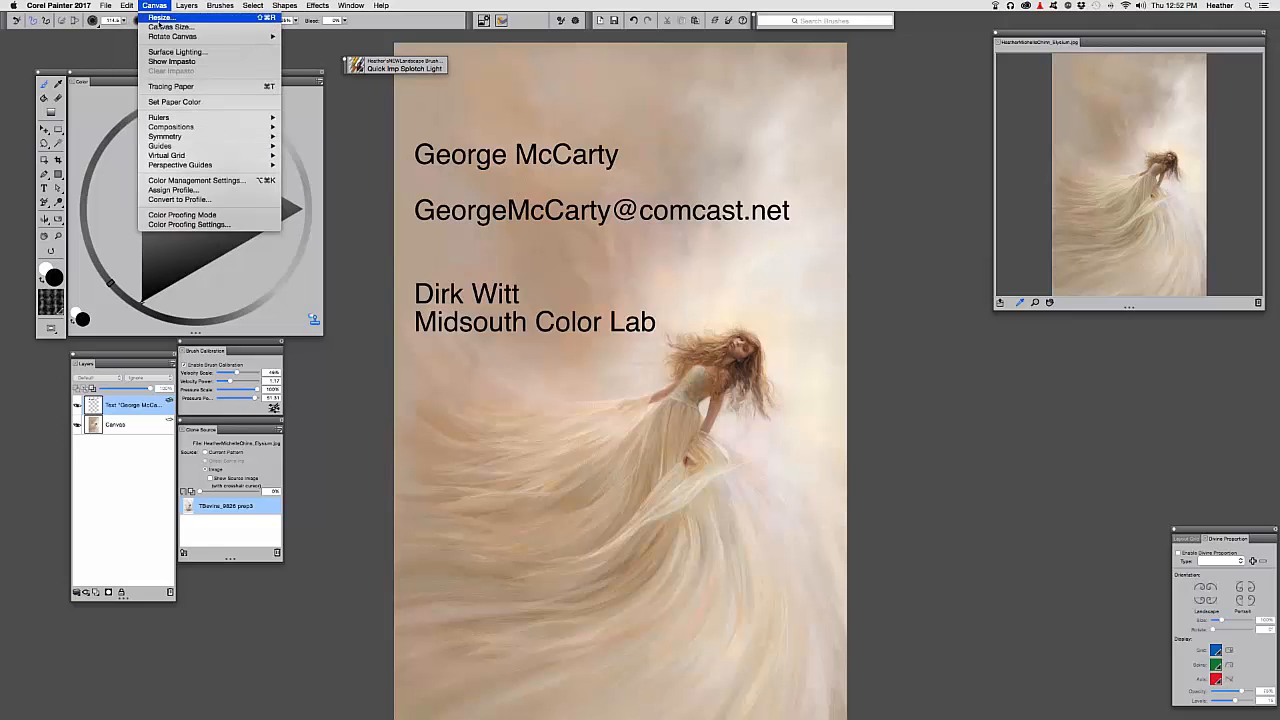
pyautogui.click(160, 27)
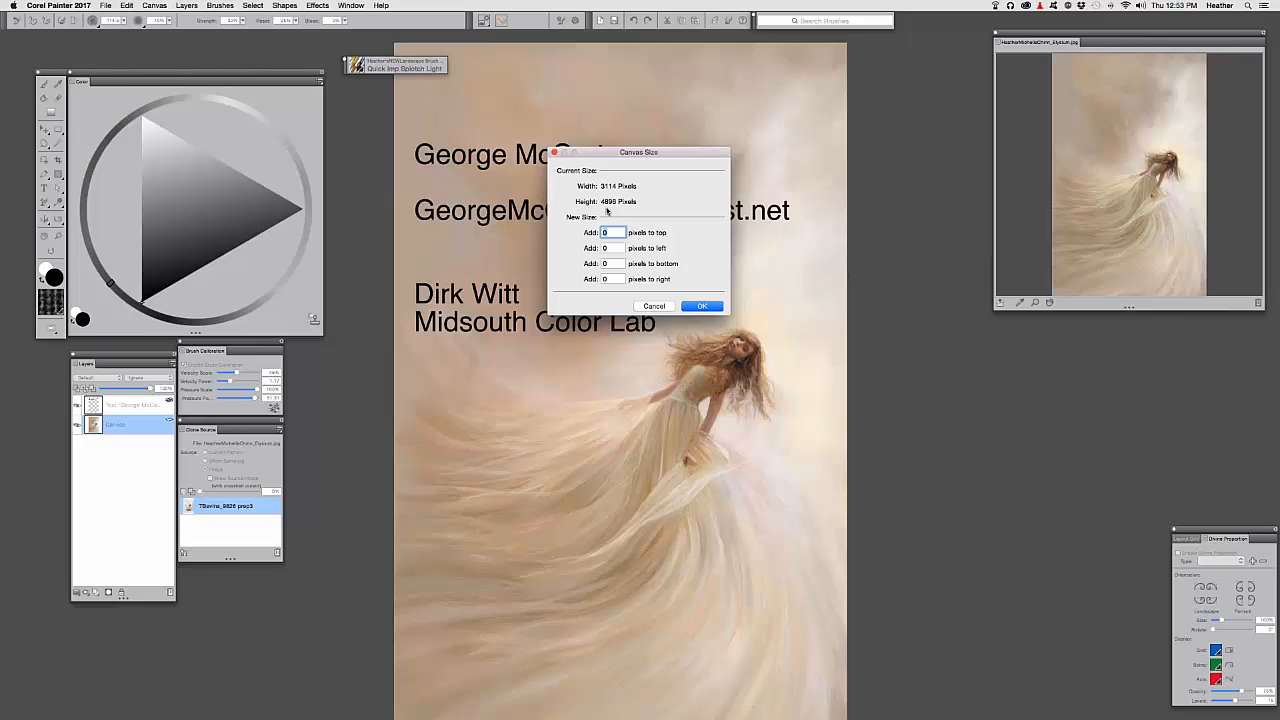
pyautogui.click(654, 306)
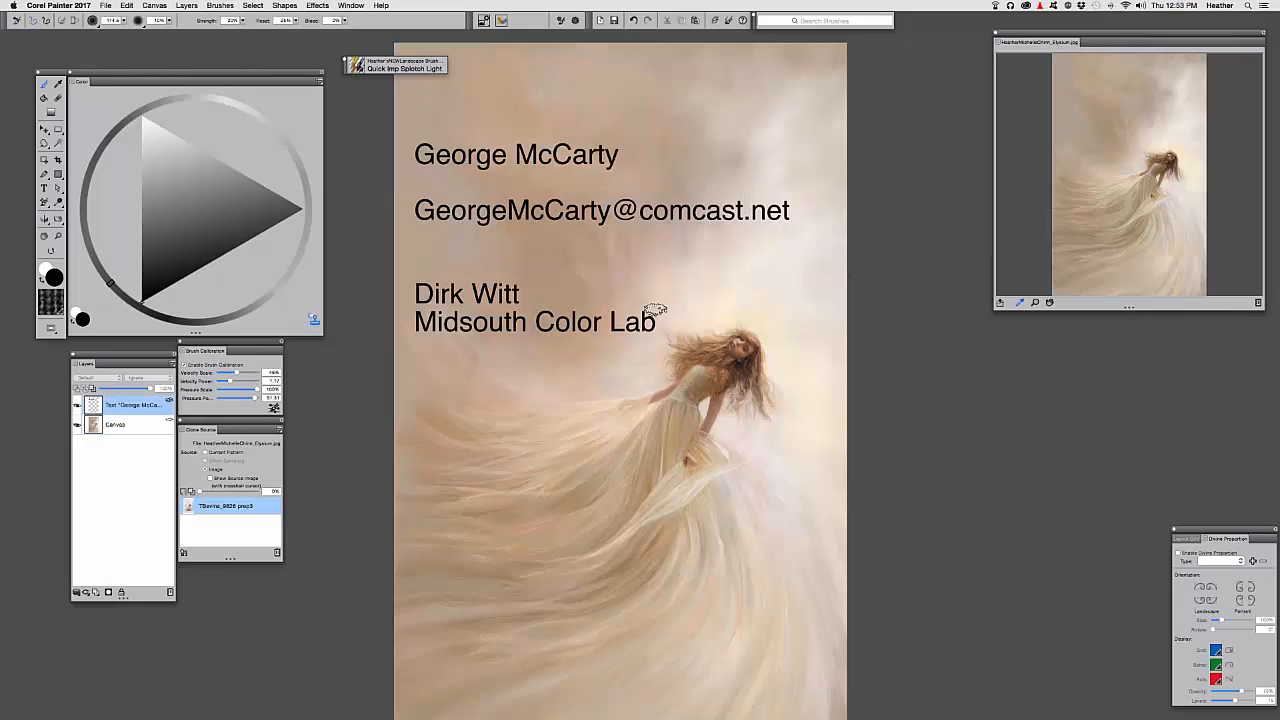
pyautogui.click(163, 6)
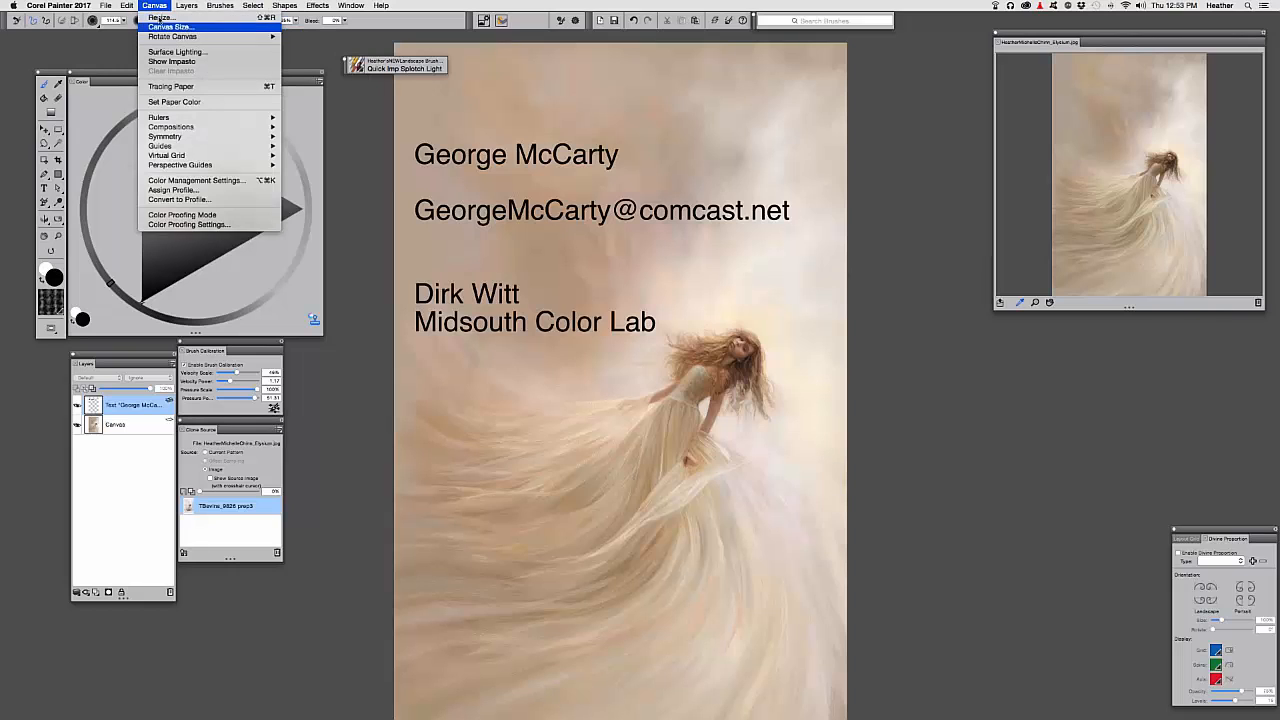
pyautogui.click(158, 17)
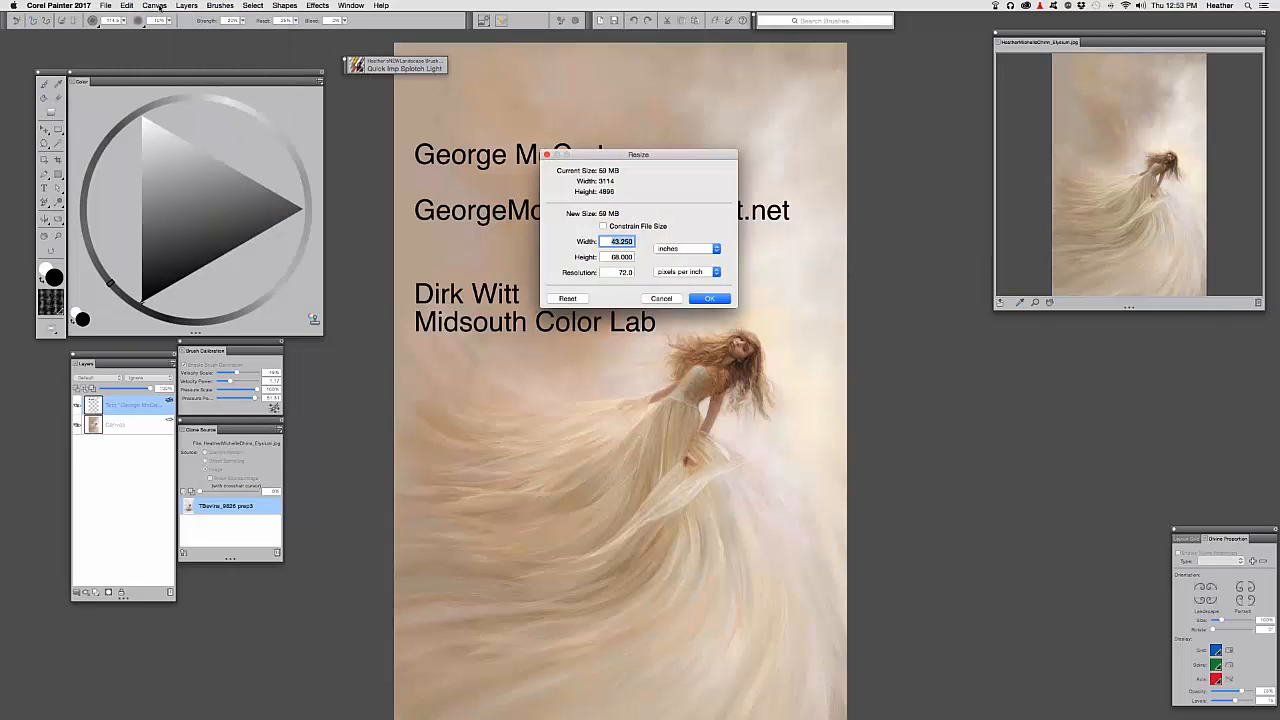
pyautogui.click(602, 227)
pyautogui.press('Tab')
pyautogui.press('Tab')
pyautogui.write('300')
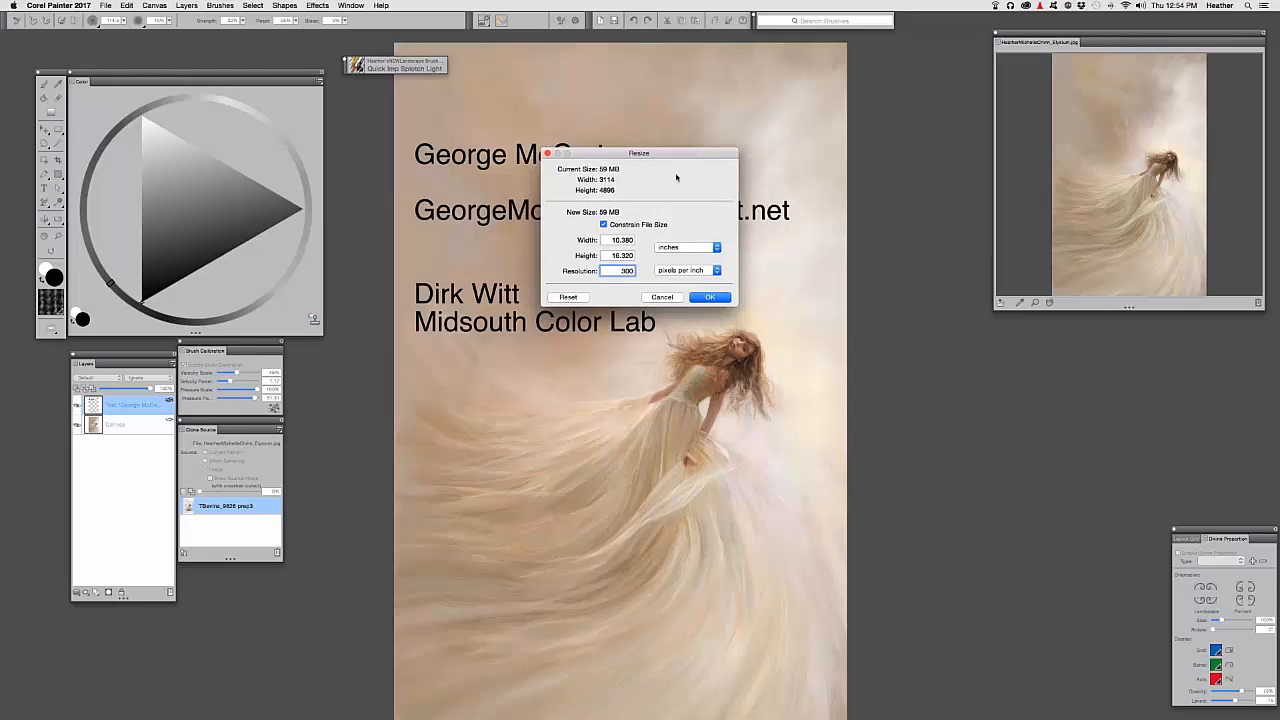
pyautogui.moveTo(595, 155); pyautogui.dragTo(1080, 331)
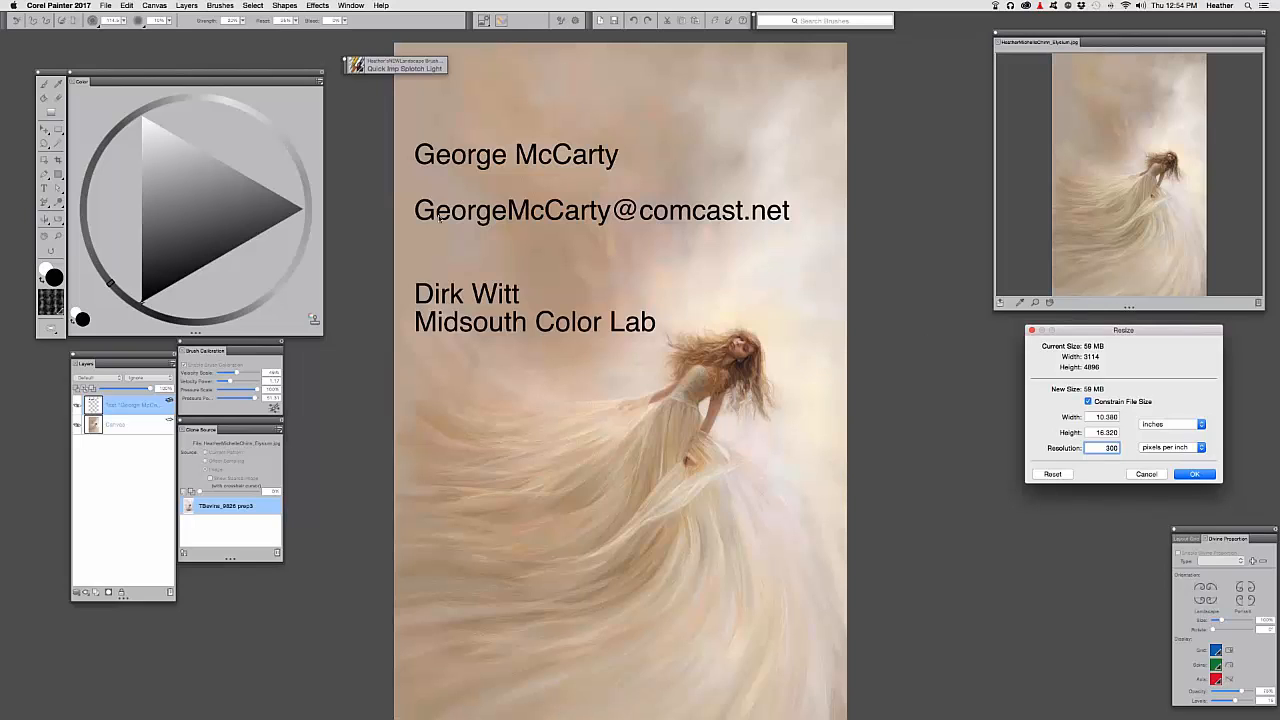
pyautogui.click(1147, 475)
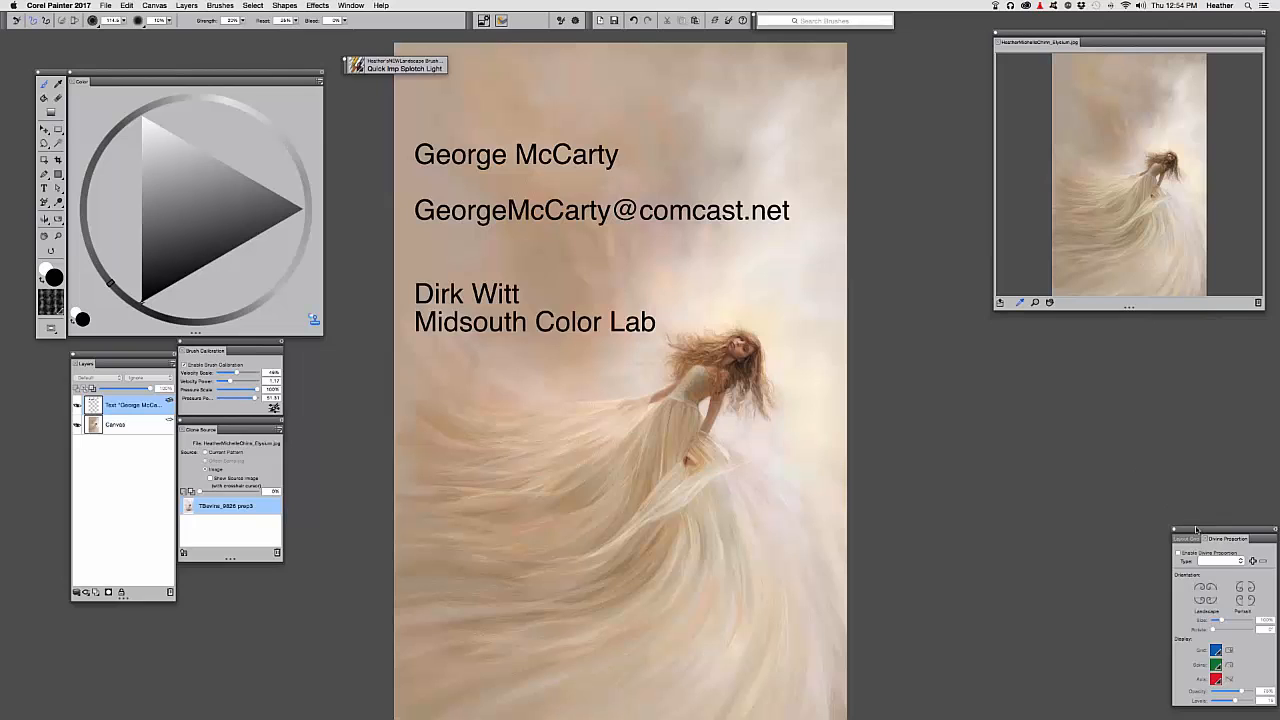
# Select the Divine Proportion tool and open its settings panel from Window, docked beside the Color panel
pyautogui.moveTo(1228, 539); pyautogui.dragTo(357, 103)
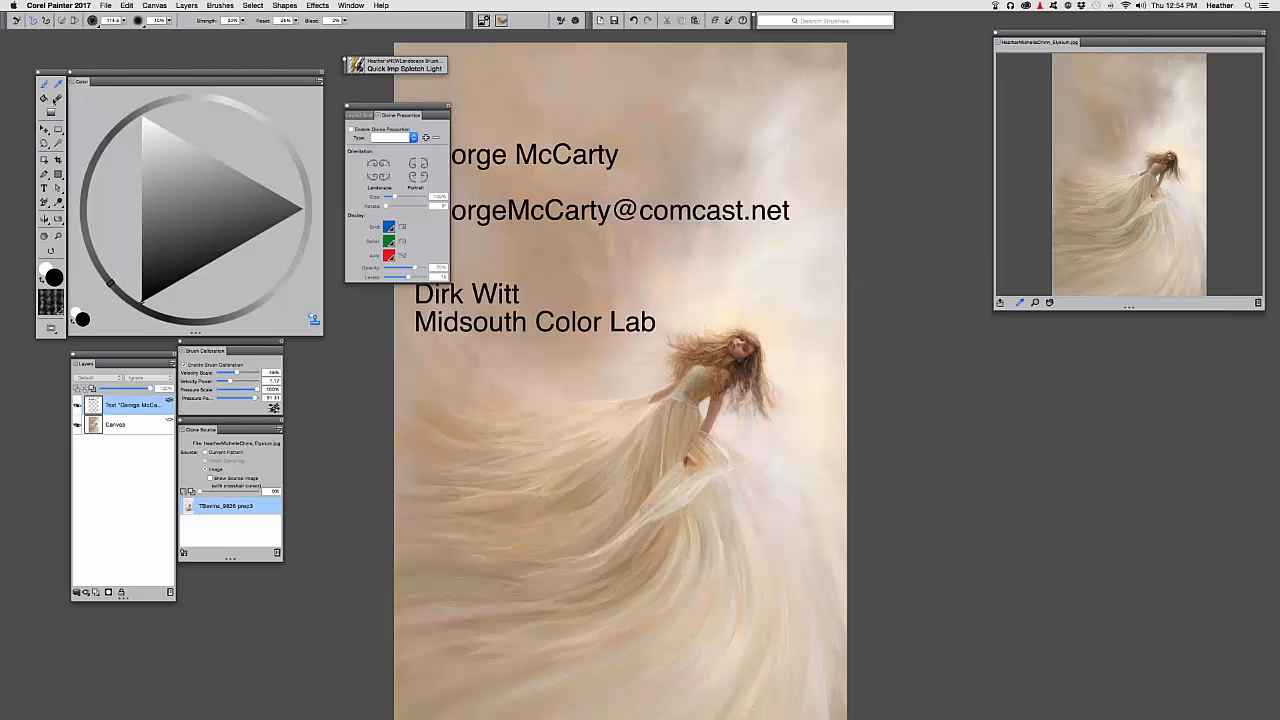
pyautogui.click(62, 225)
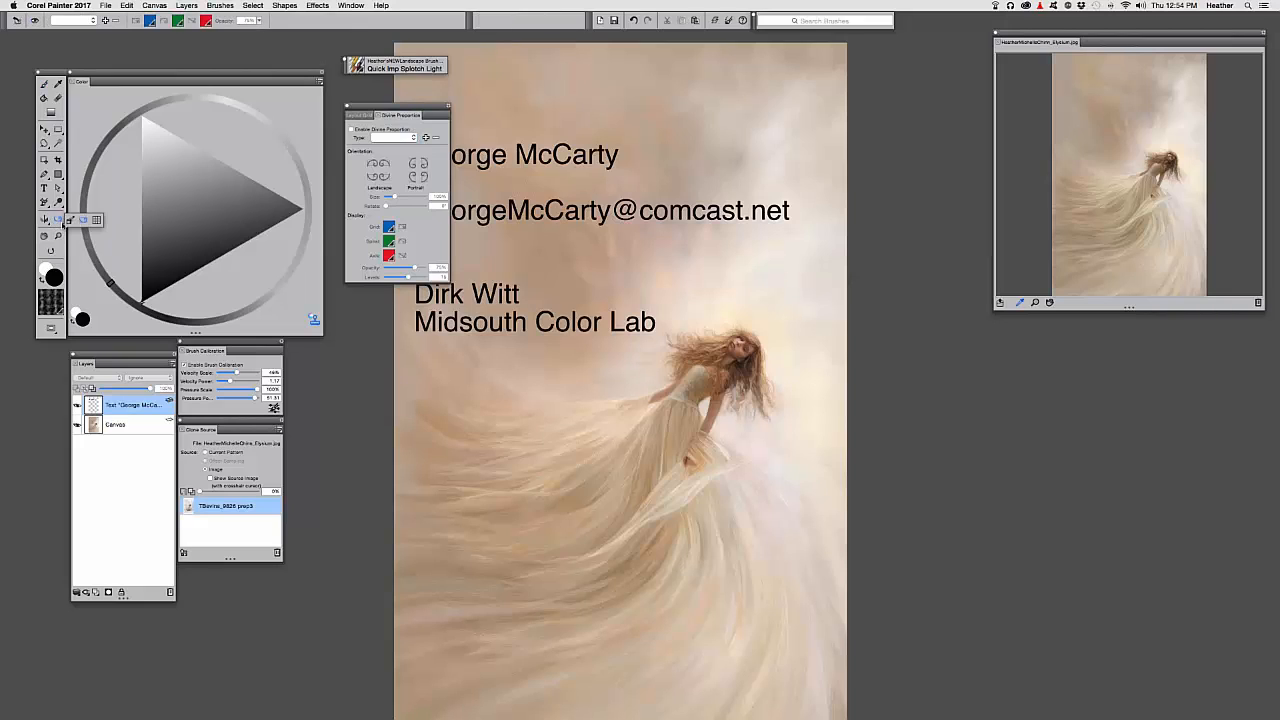
pyautogui.click(62, 224)
pyautogui.moveTo(395, 108)
pyautogui.mouseDown()
pyautogui.moveTo(374, 111)
pyautogui.moveTo(392, 111)
pyautogui.mouseUp()
pyautogui.click(343, 5)
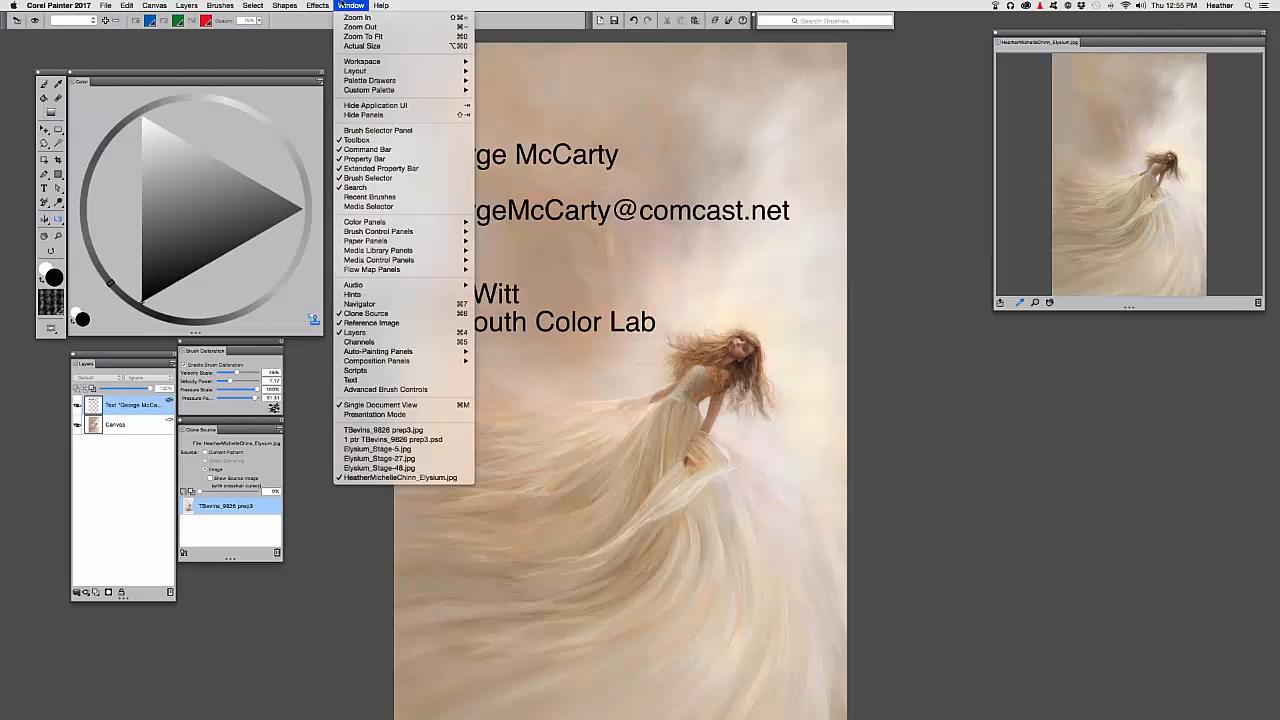
pyautogui.moveTo(442, 361)
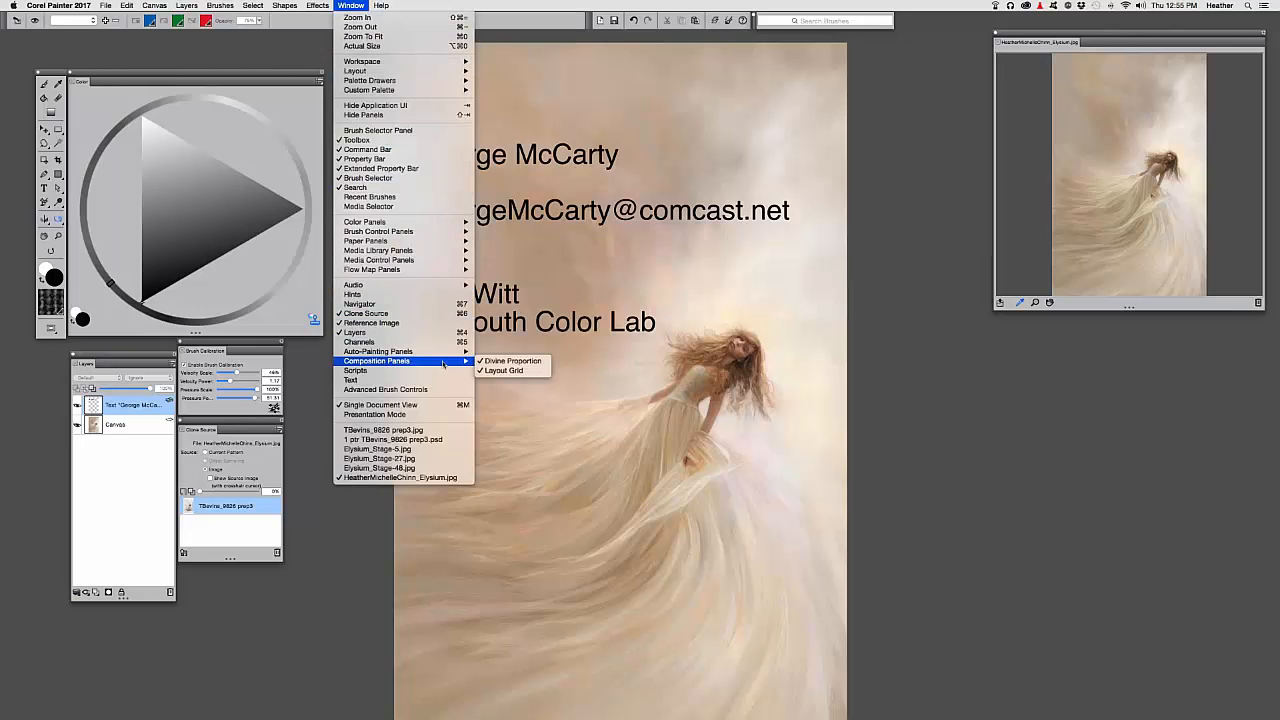
pyautogui.click(540, 361)
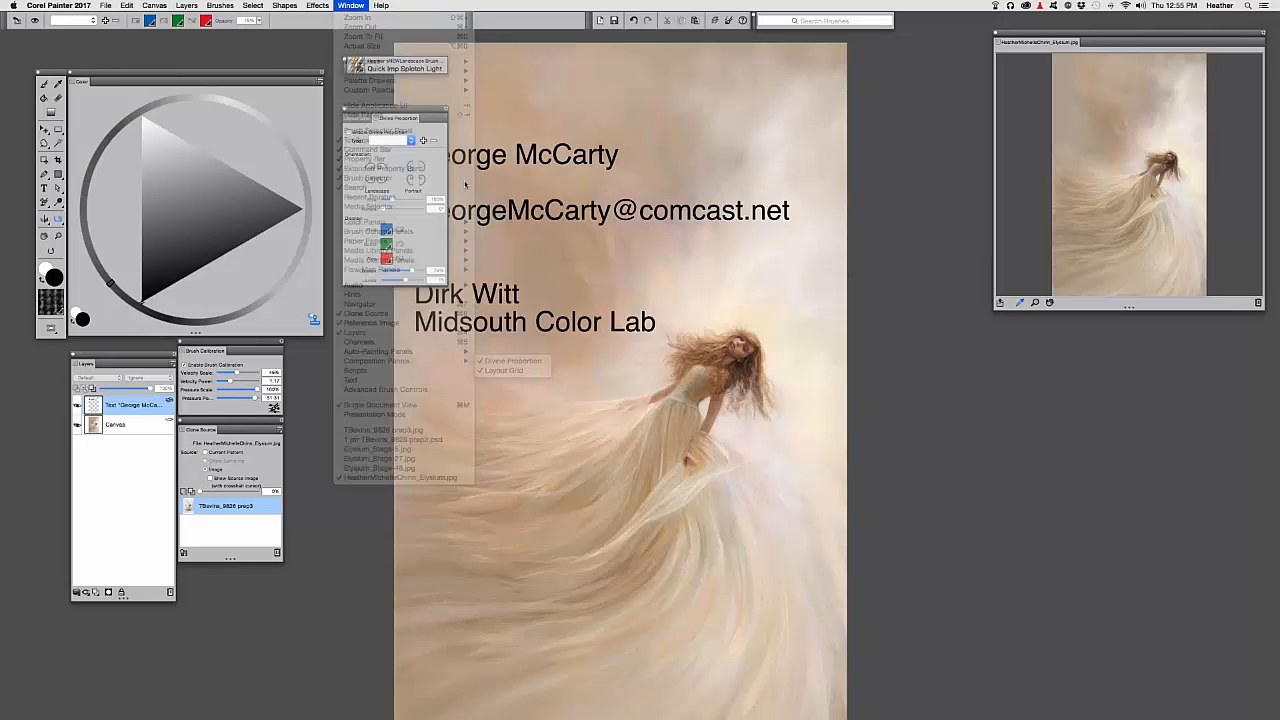
pyautogui.moveTo(372, 112); pyautogui.dragTo(367, 110)
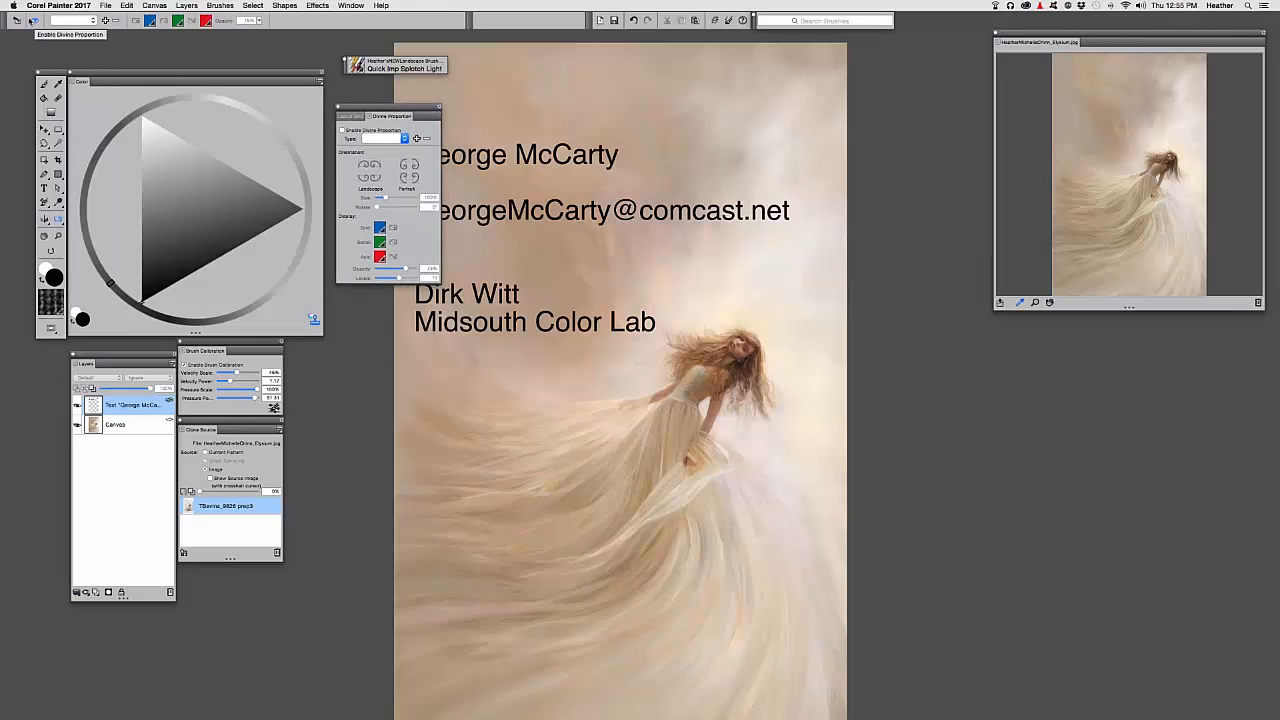
# Enable the Divine Proportion golden-spiral overlay and fit the whole canvas in the window
pyautogui.click(35, 21)
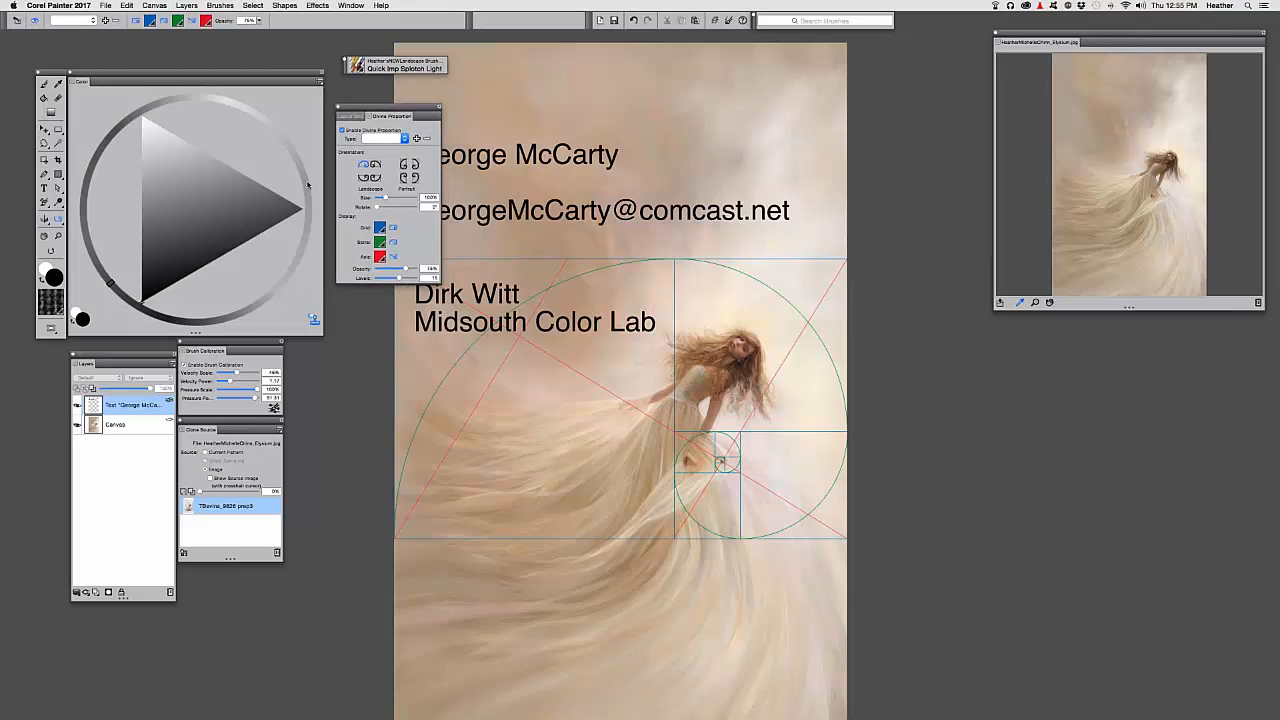
pyautogui.moveTo(575, 317); pyautogui.dragTo(671, 295)
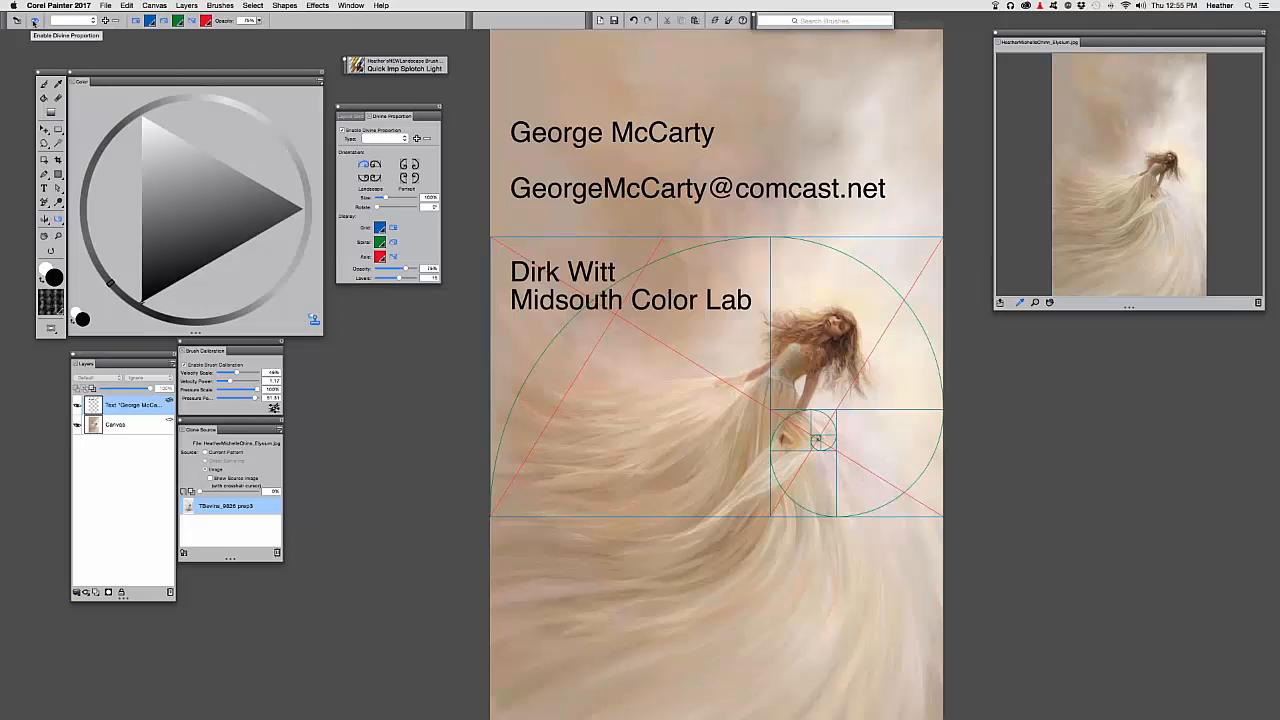
pyautogui.click(35, 21)
pyautogui.click(35, 21)
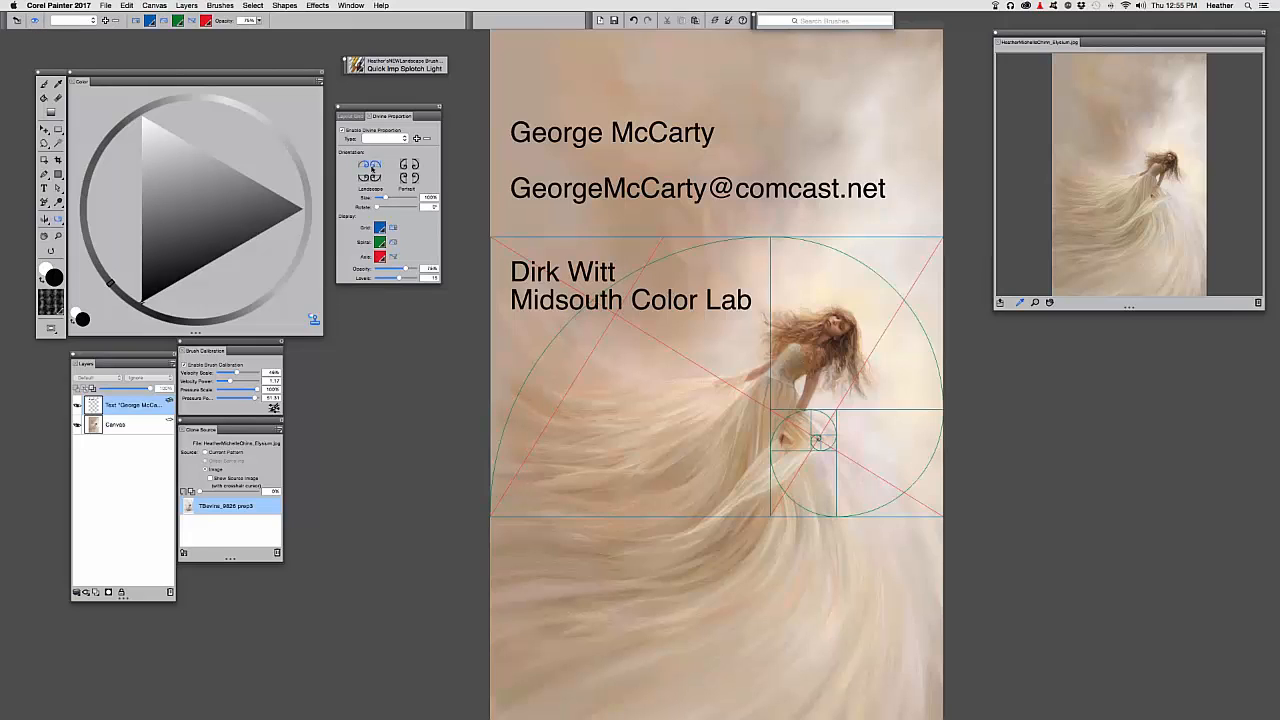
pyautogui.click(404, 177)
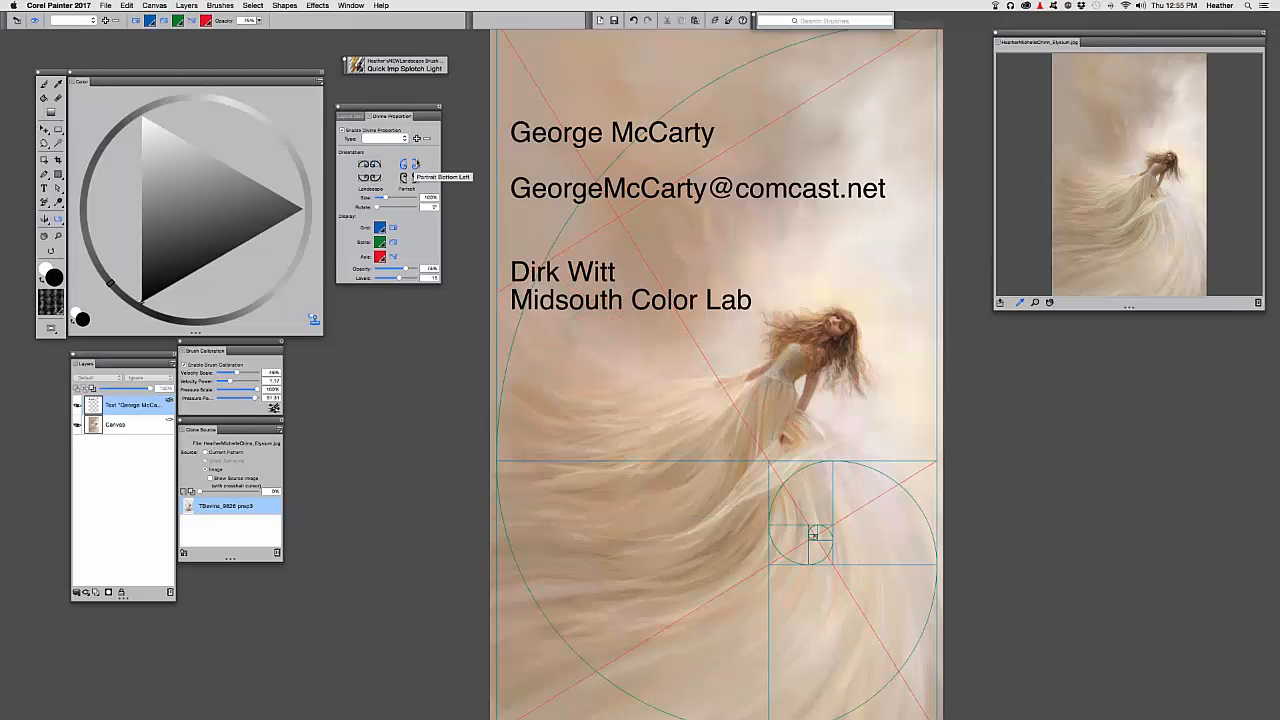
pyautogui.click(403, 164)
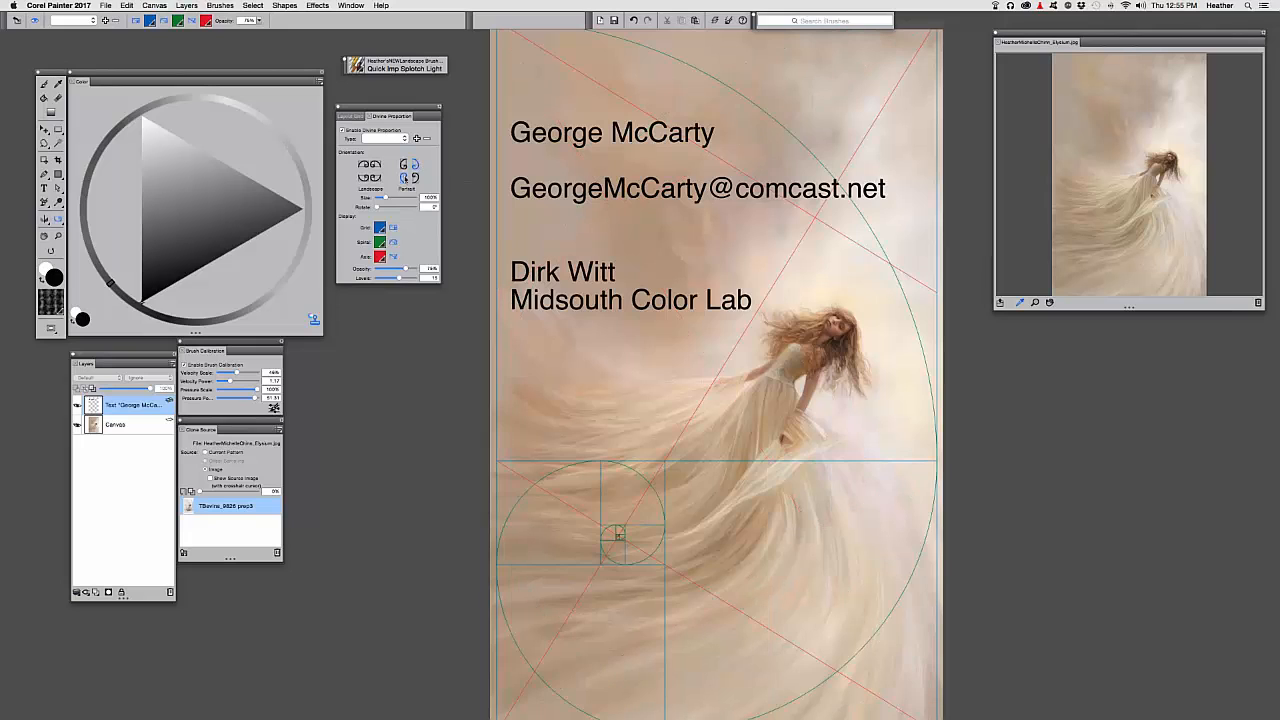
pyautogui.click(404, 178)
pyautogui.press('super+0')
# Cycle through the Portrait spiral orientations and settle on the lower-left spiral
pyautogui.click(415, 179)
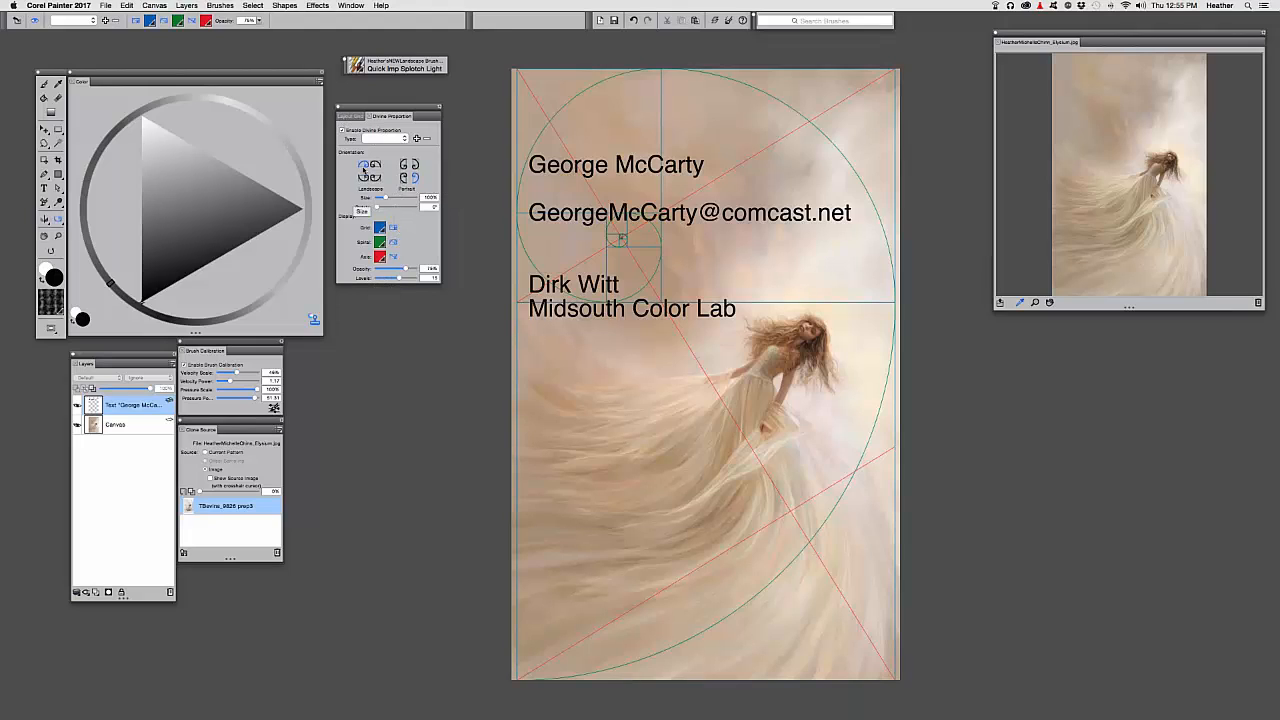
pyautogui.click(403, 178)
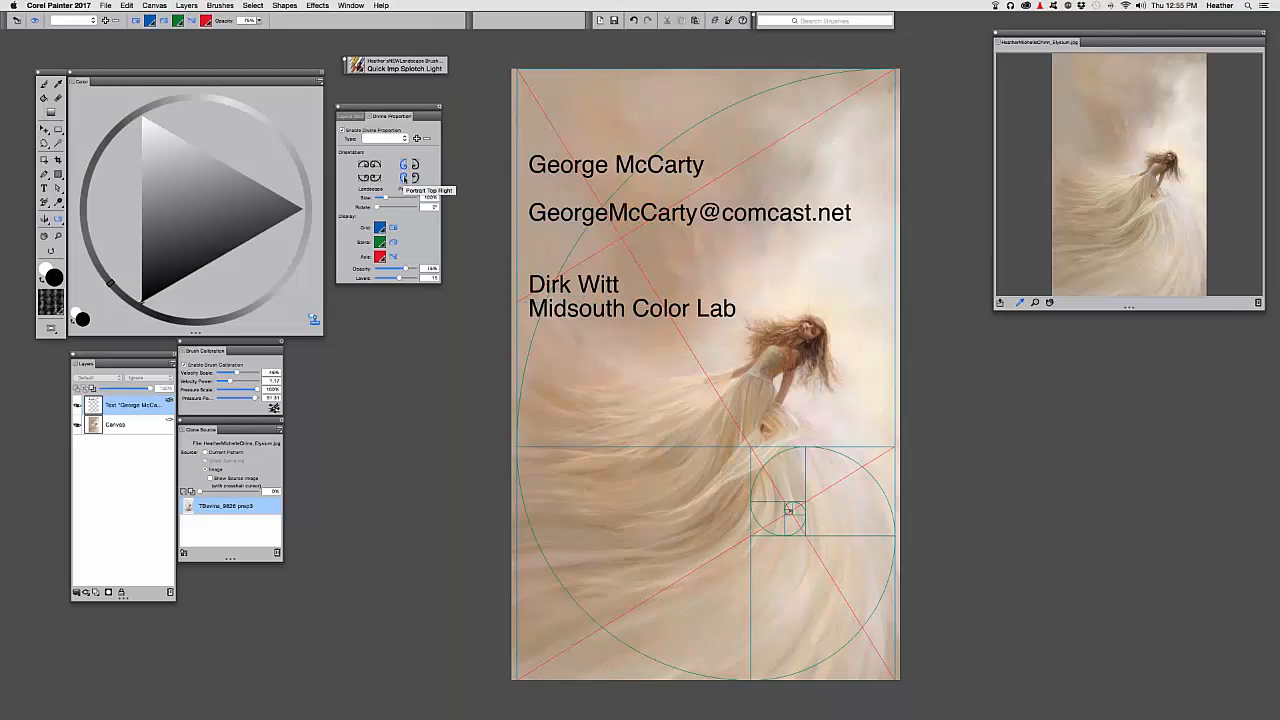
pyautogui.click(414, 164)
pyautogui.click(415, 165)
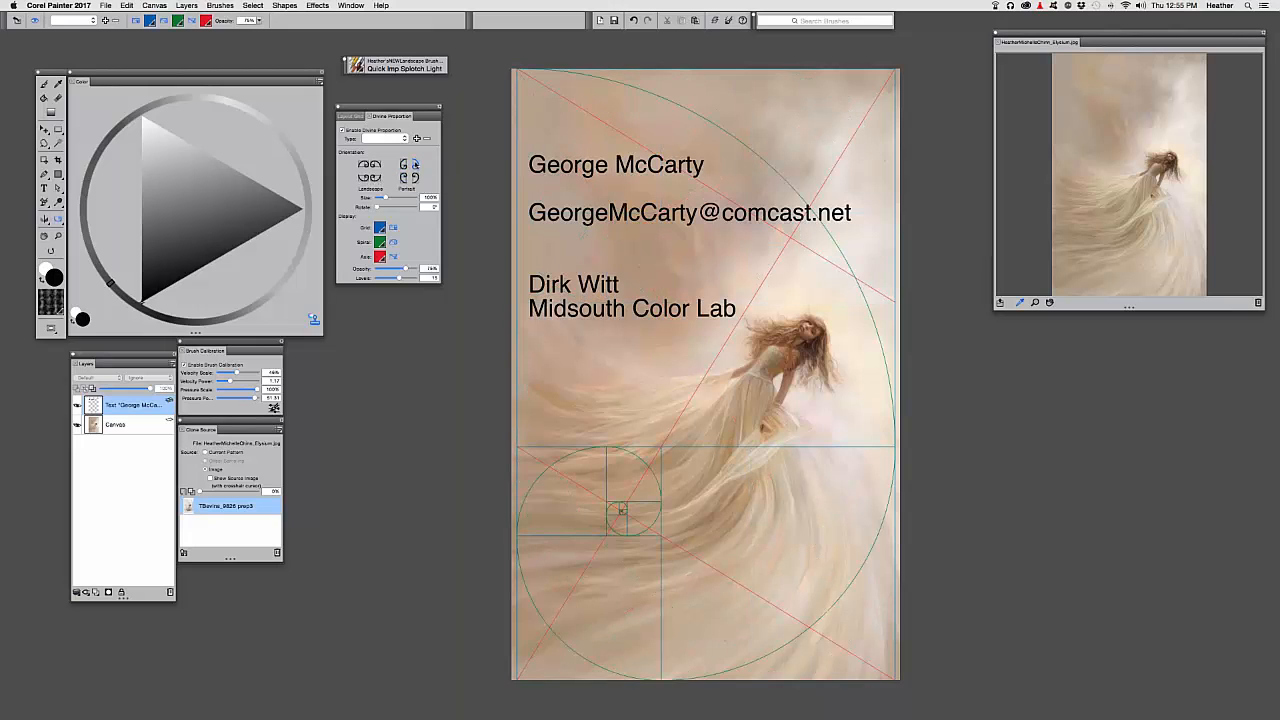
pyautogui.click(404, 179)
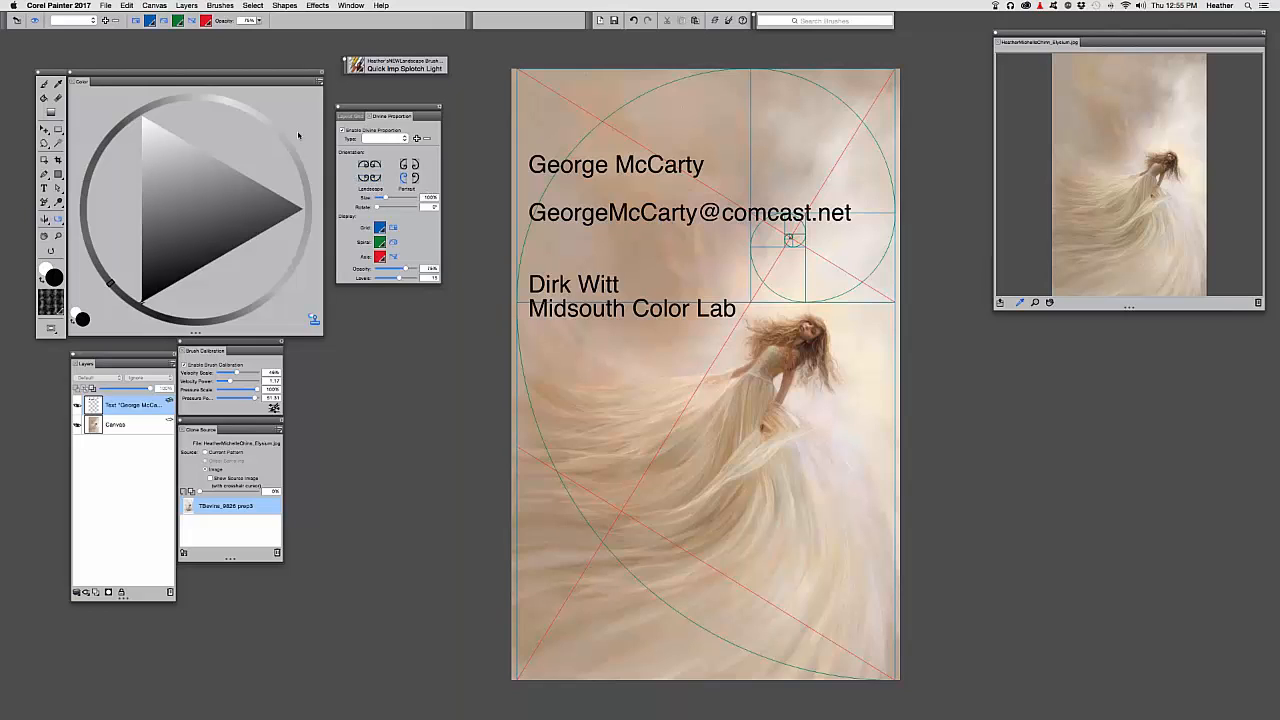
pyautogui.click(404, 178)
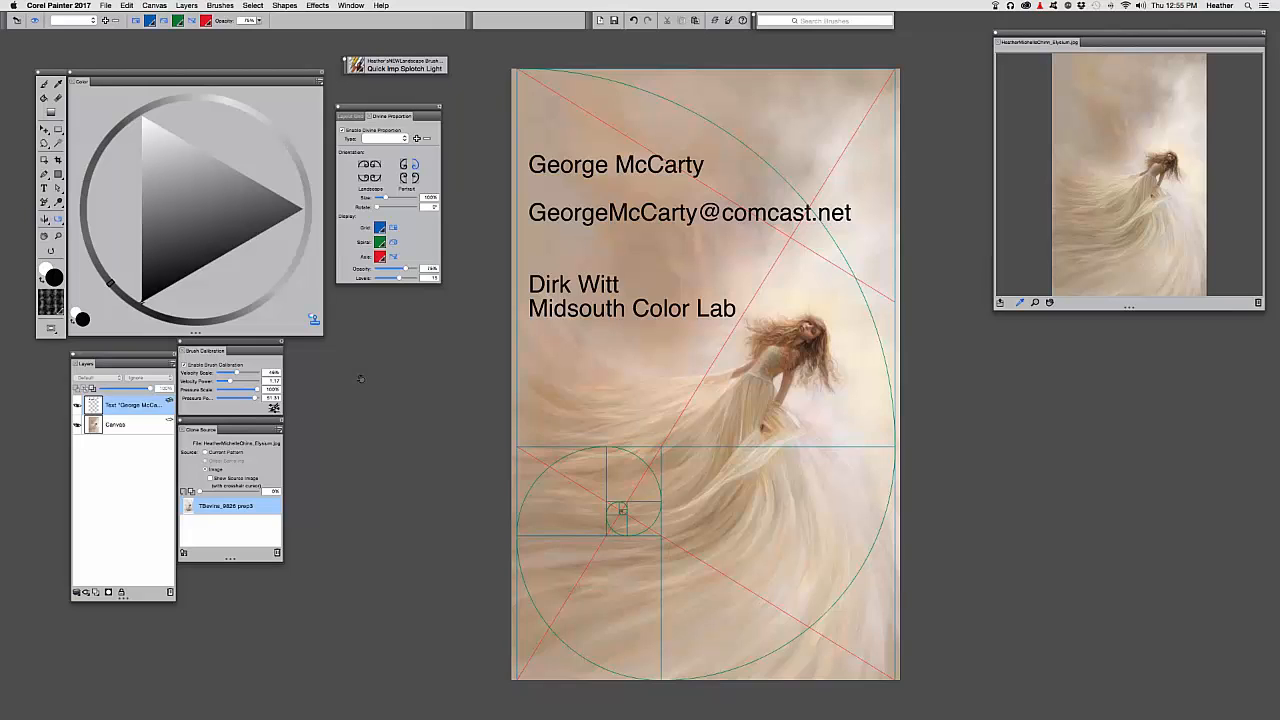
pyautogui.click(154, 5)
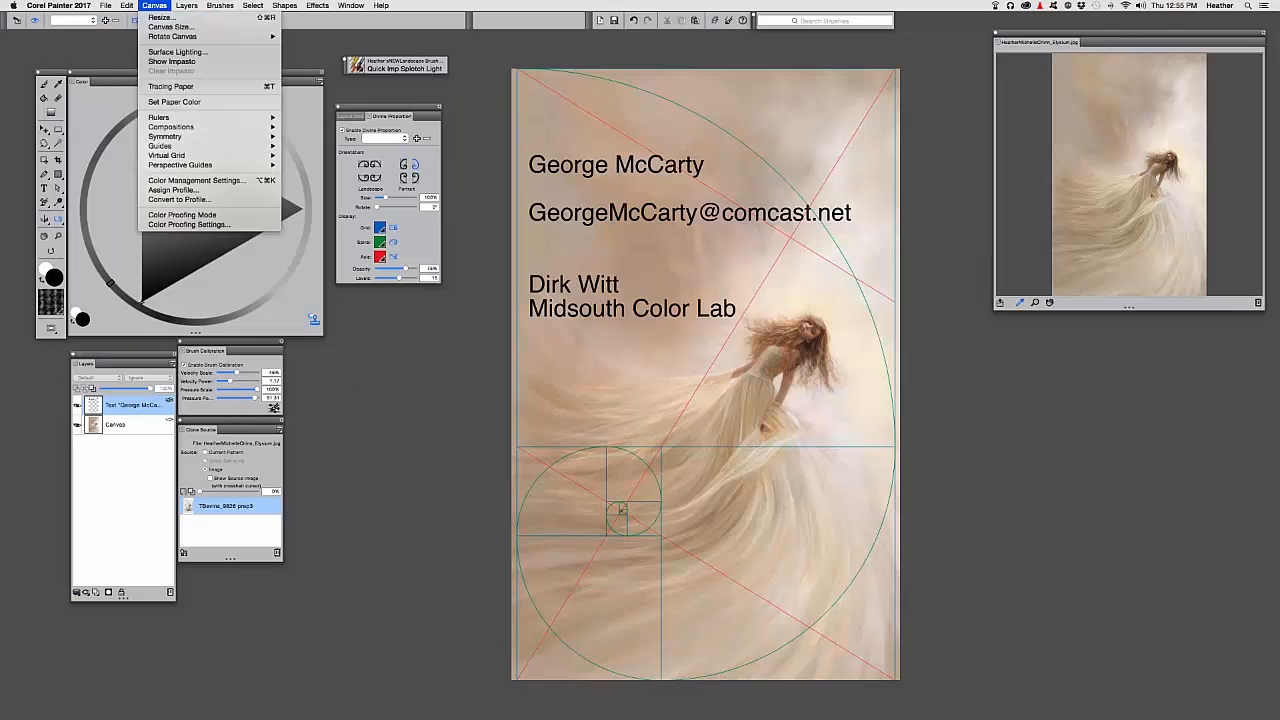
pyautogui.click(155, 17)
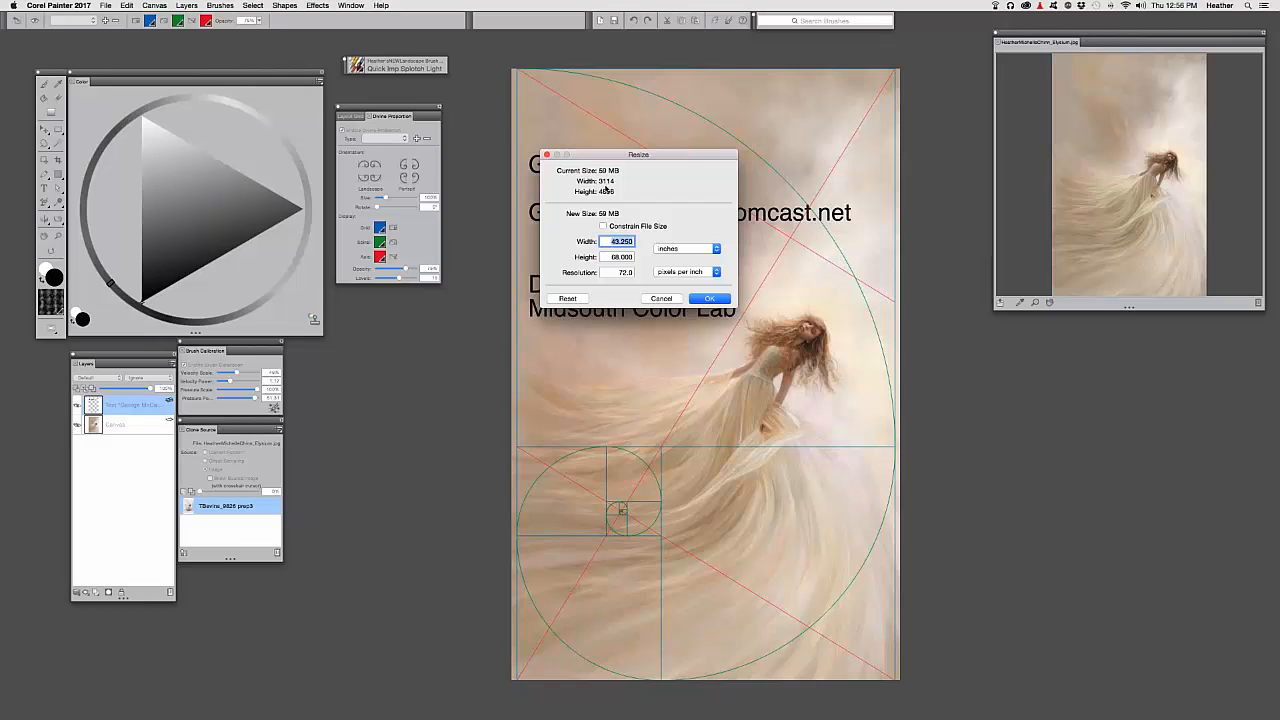
pyautogui.click(661, 298)
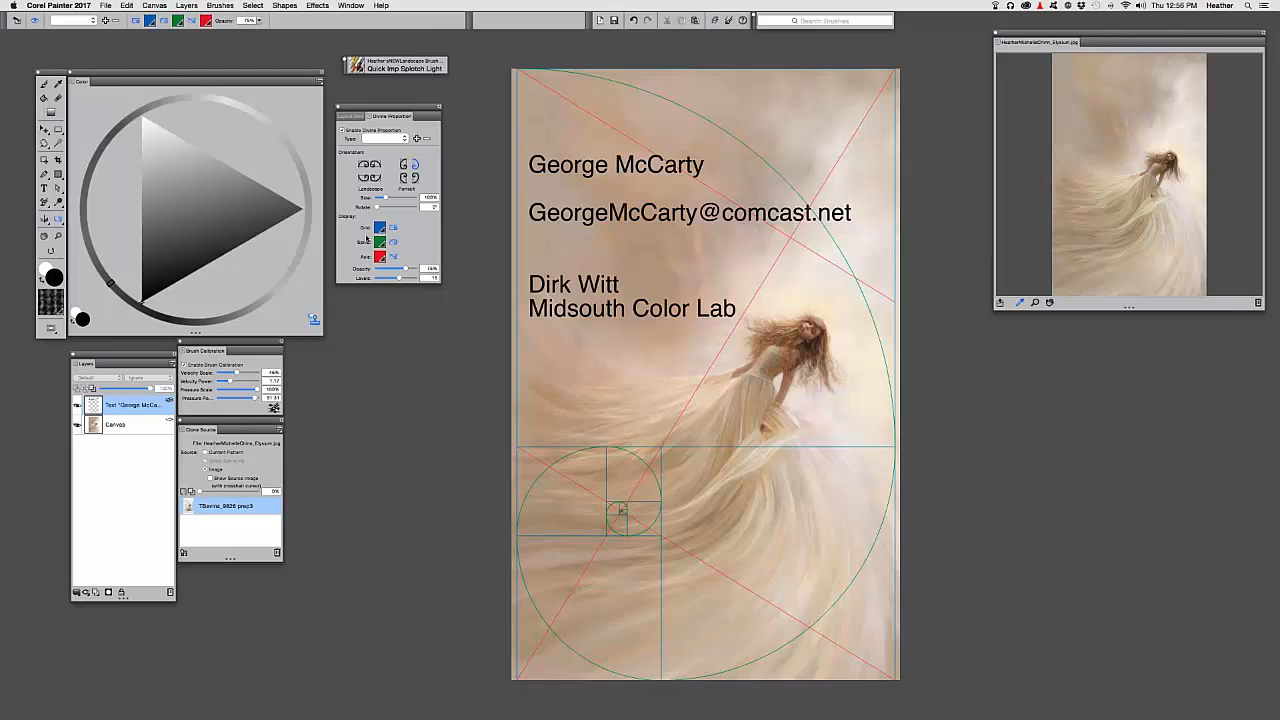
# Uncheck Enable Divine Proportion and hide the contact text layer in the Layers panel
pyautogui.click(342, 130)
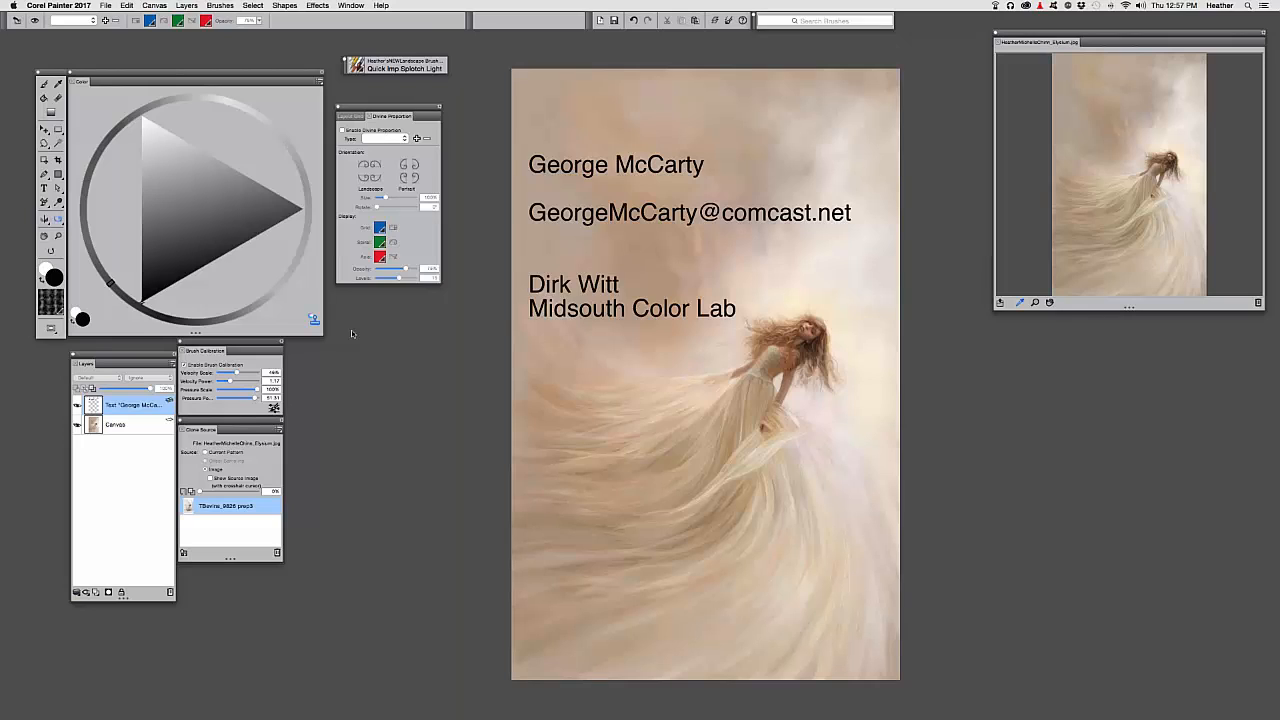
pyautogui.press('XF86AudioRaiseVolume')
pyautogui.click(78, 405)
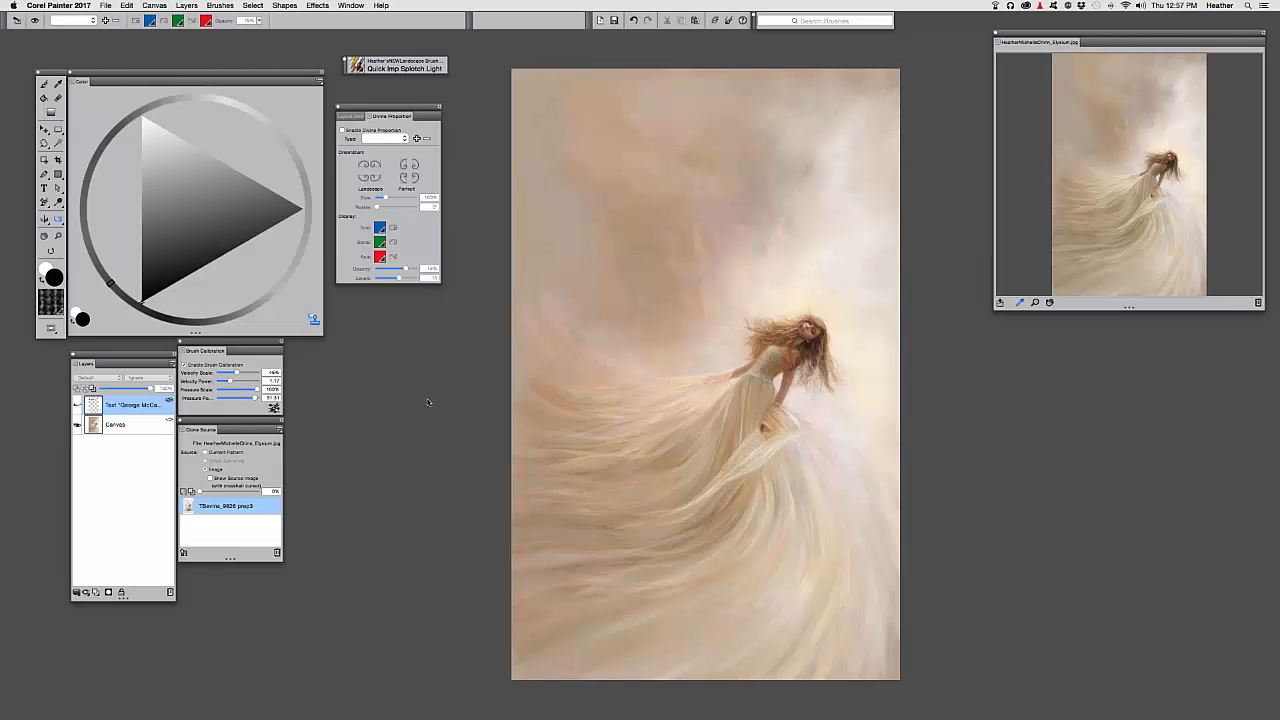
# Search the Open dialog for 'colorwheel' and open colorwheel1 2.jpg with the default colour profile
pyautogui.press('super+o')
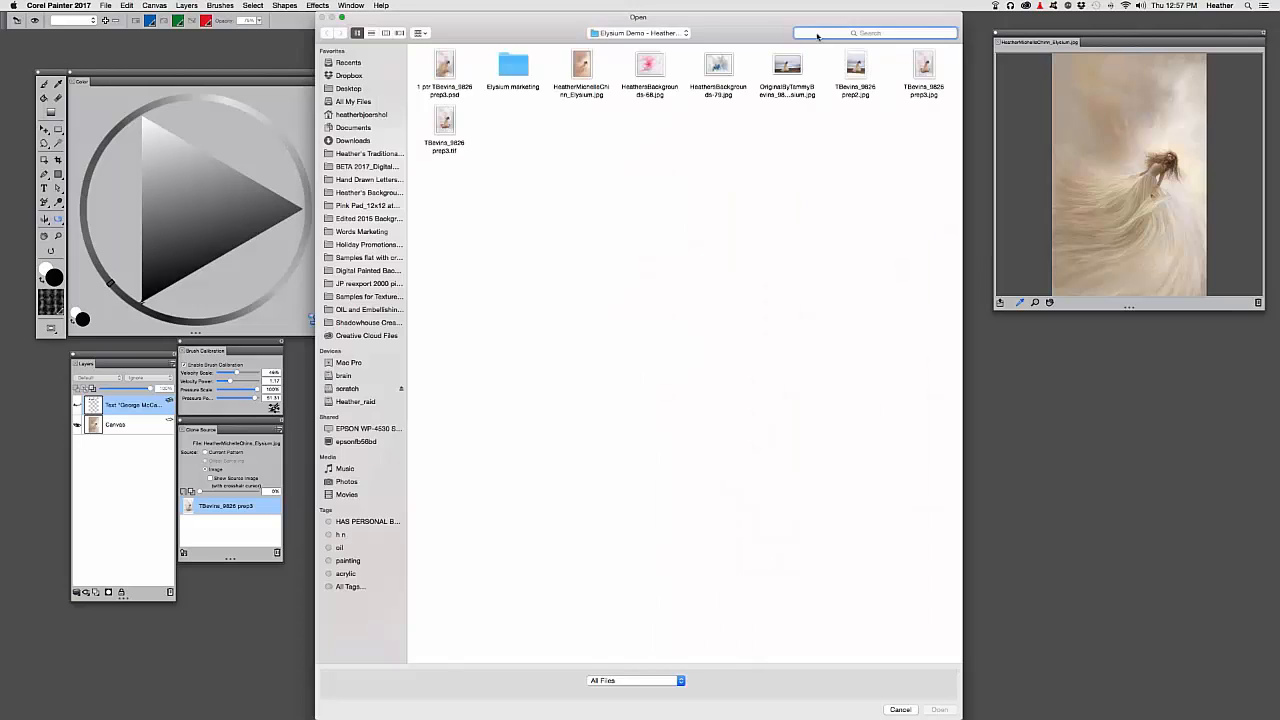
pyautogui.click(817, 36)
pyautogui.write('colorwheel')
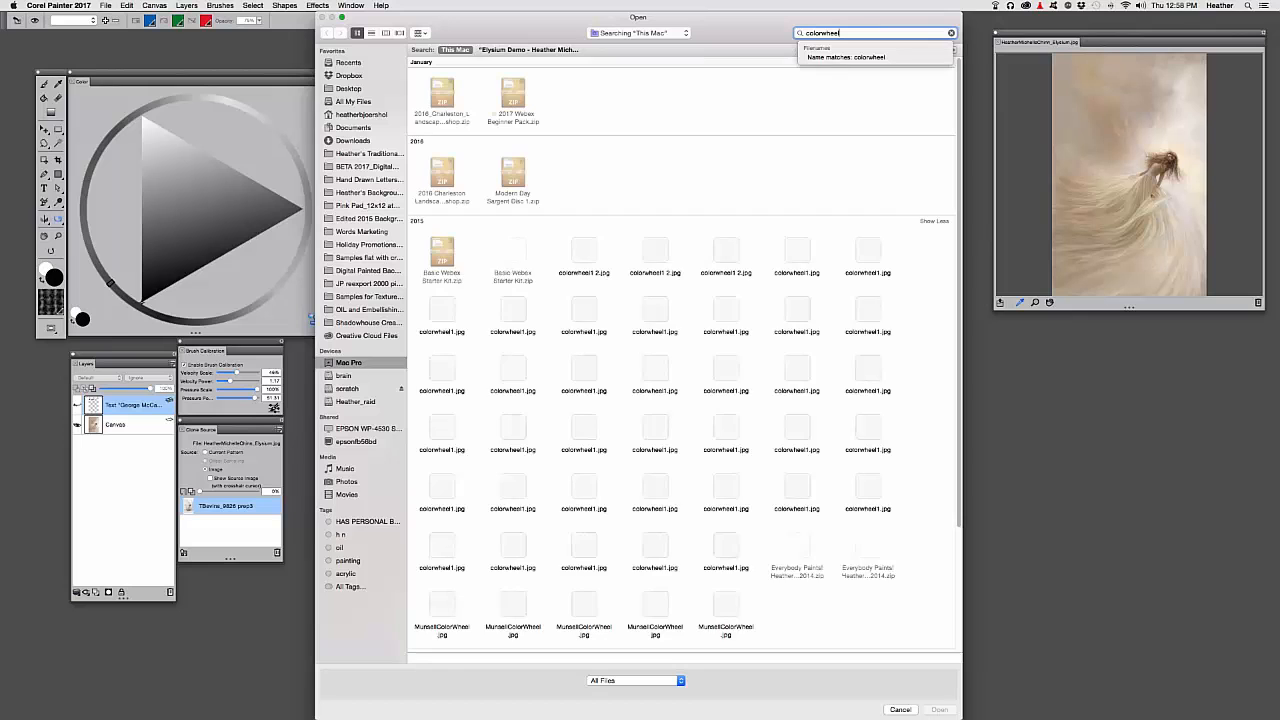
pyautogui.click(657, 257)
pyautogui.doubleClick(657, 257)
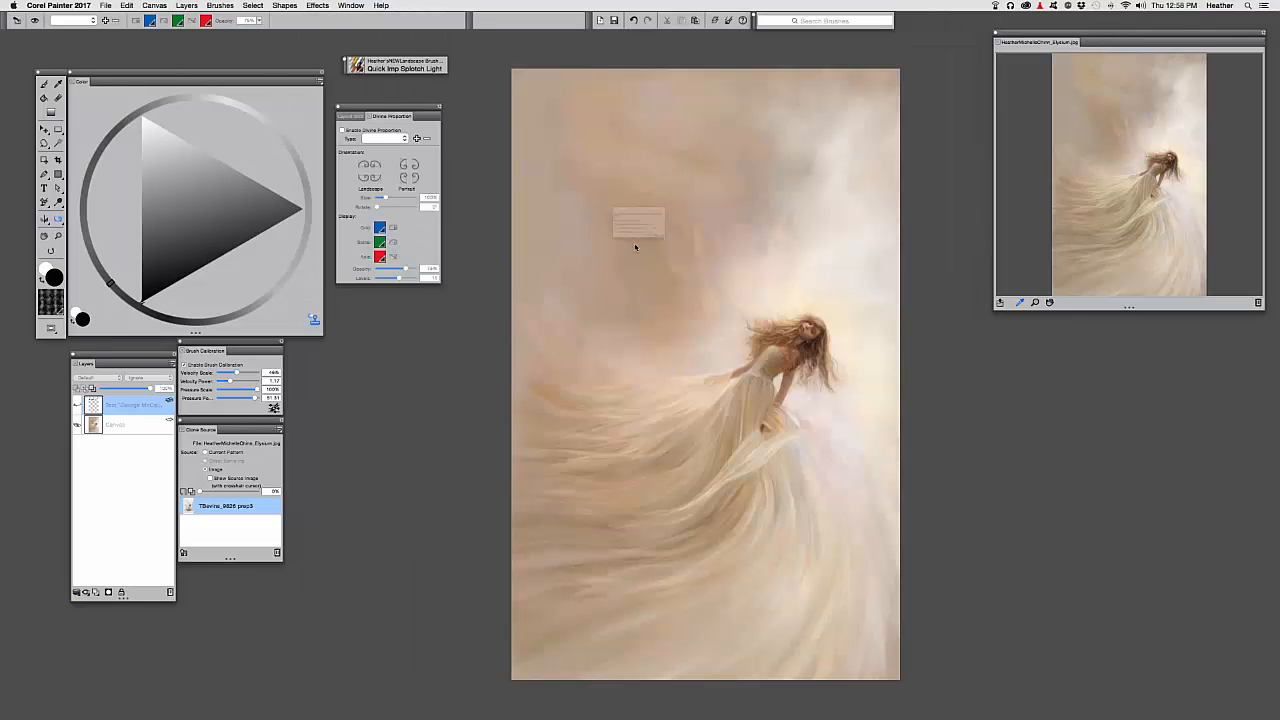
pyautogui.press('Return')
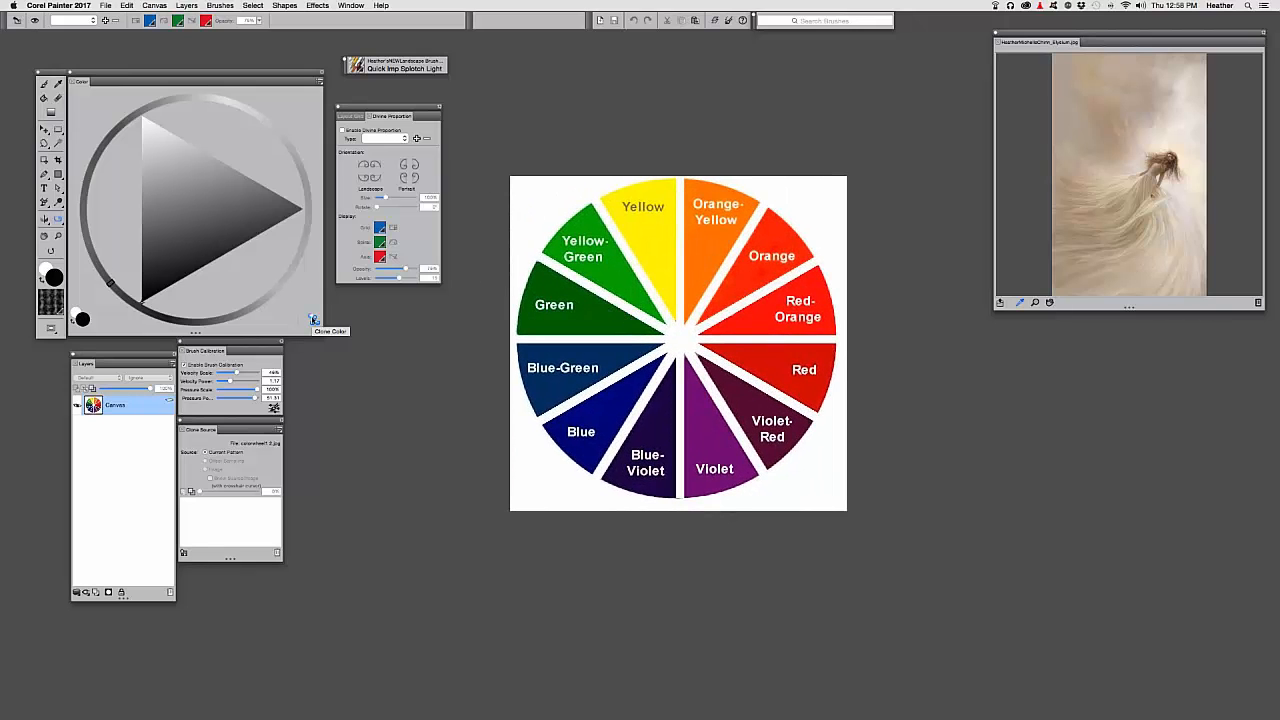
pyautogui.click(314, 318)
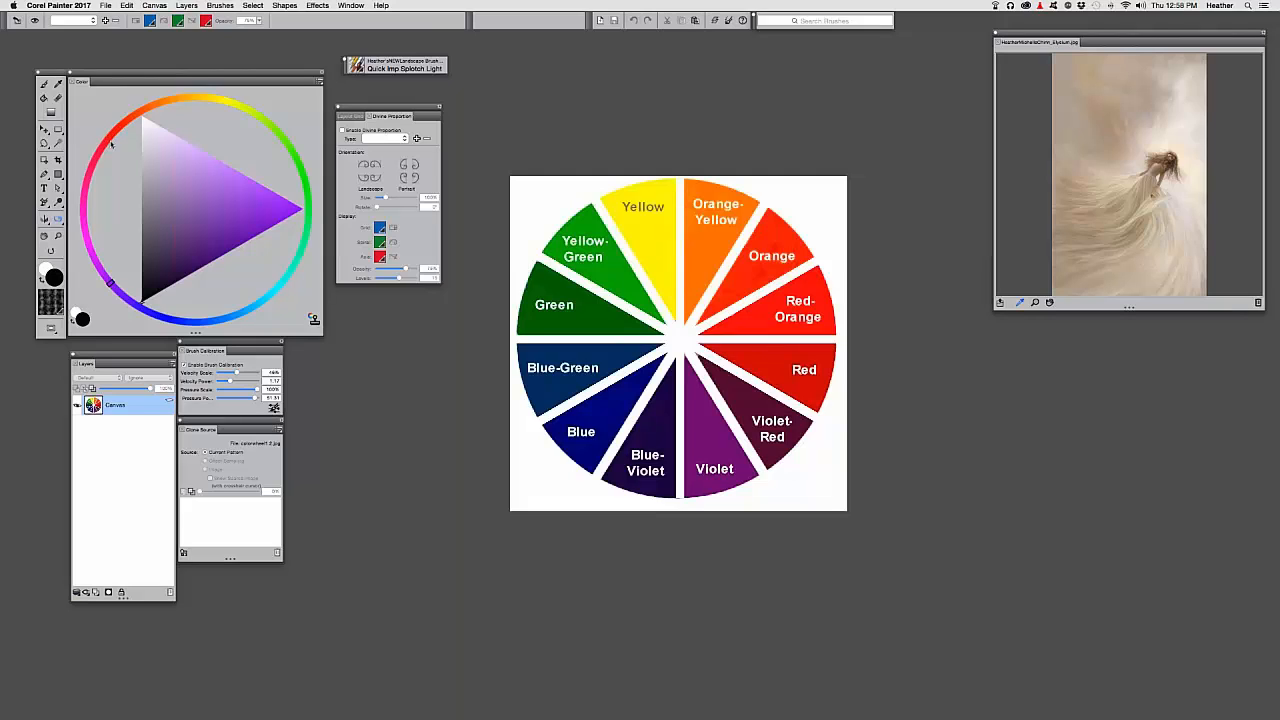
pyautogui.click(314, 320)
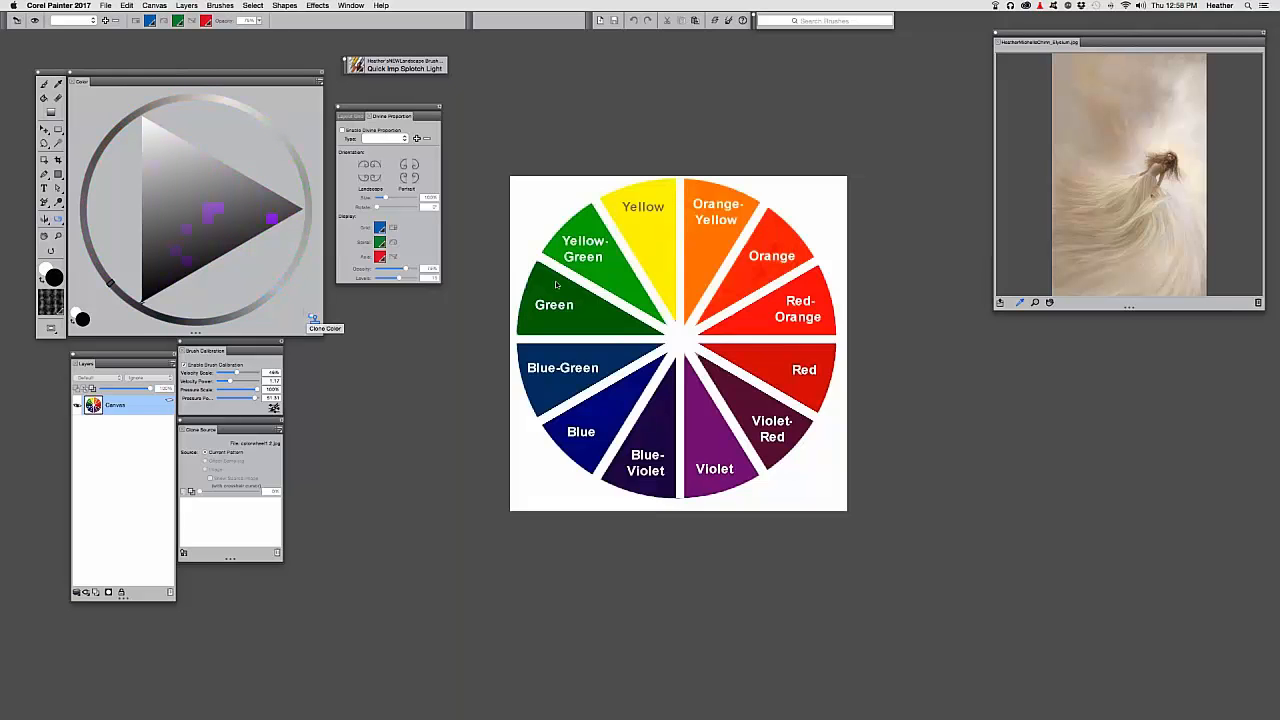
pyautogui.hscroll(2, 569, 347)
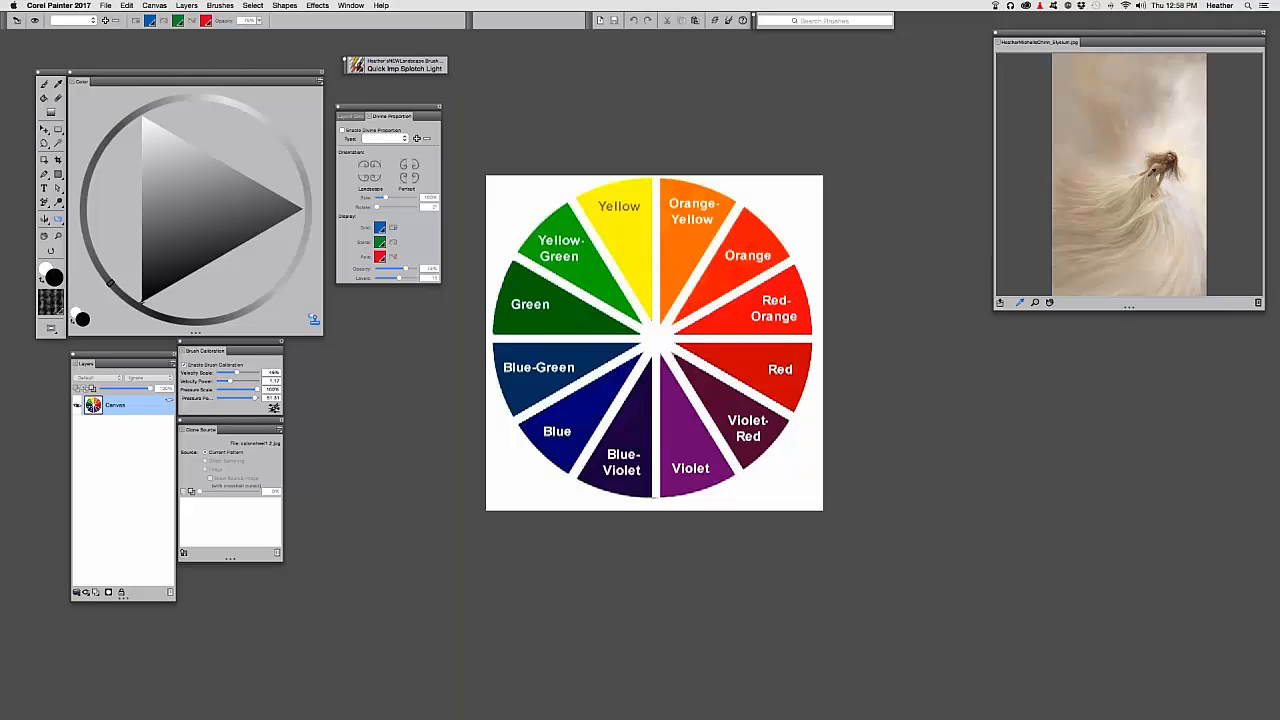
# Disable Clone Color and sample a warm beige from around the girl's head in the source photo
pyautogui.click(1150, 175)
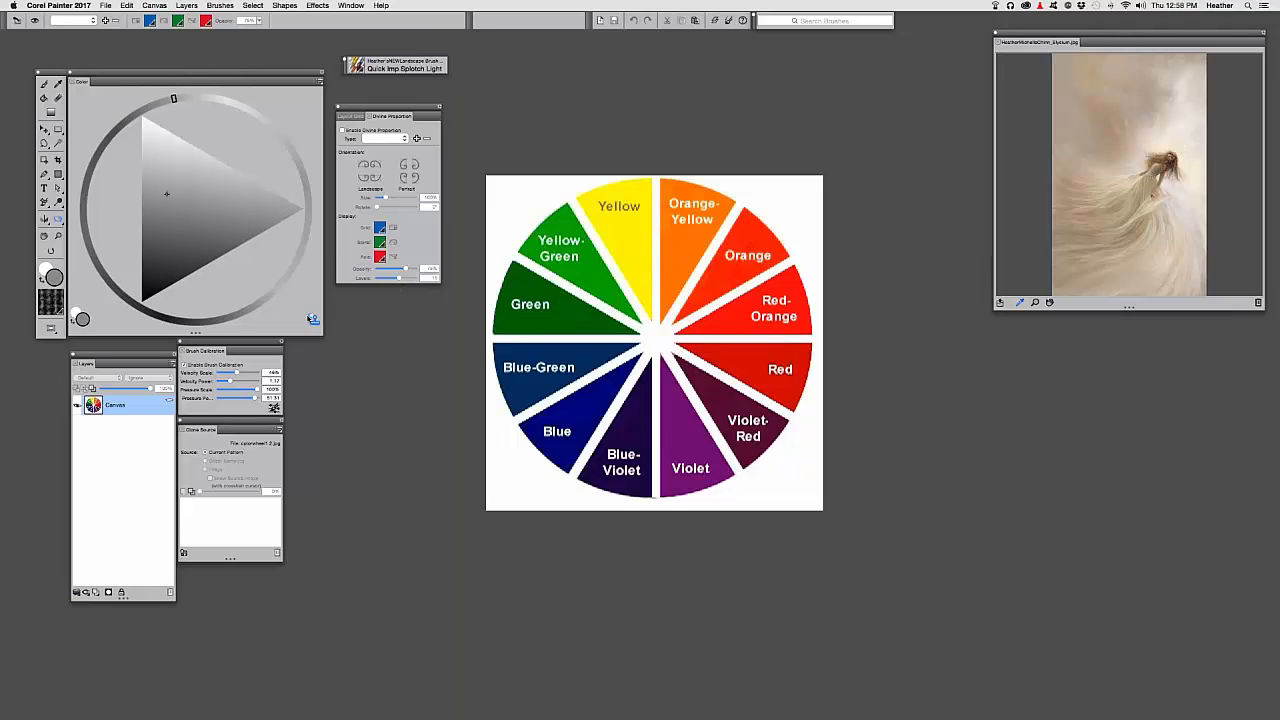
pyautogui.click(313, 319)
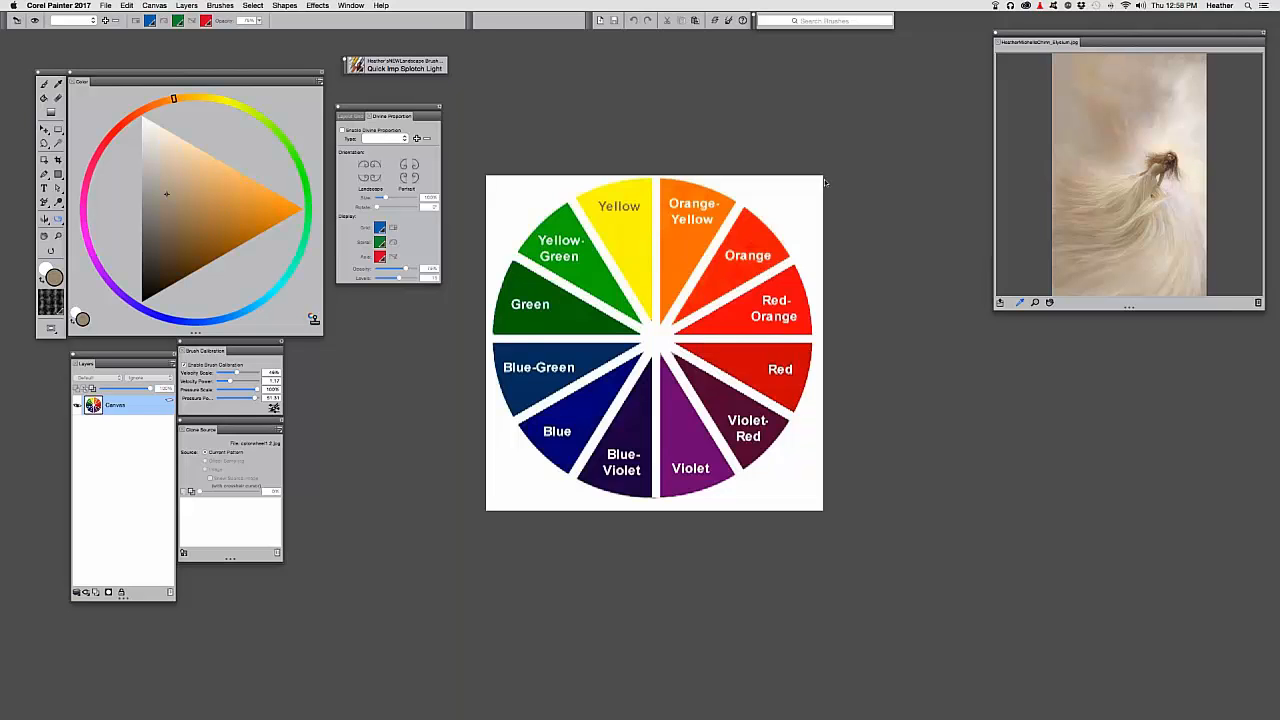
pyautogui.moveTo(1145, 176); pyautogui.dragTo(1150, 130)
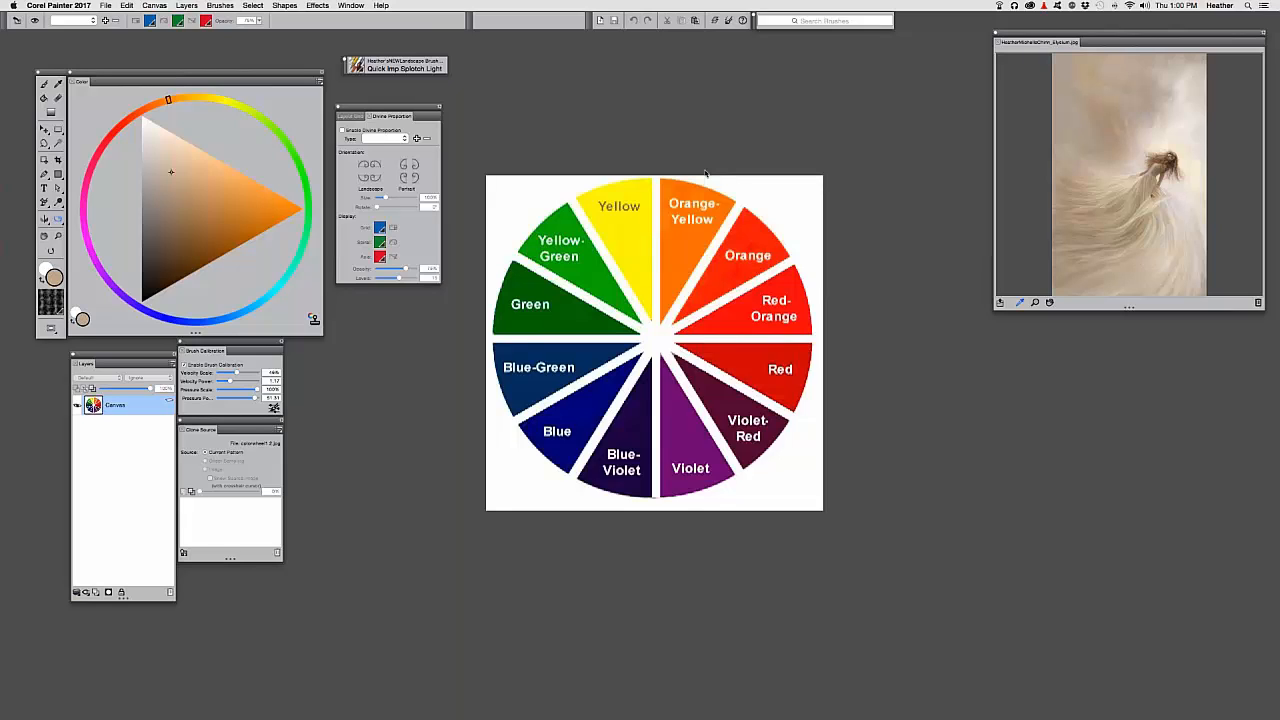
pyautogui.press('super+m')
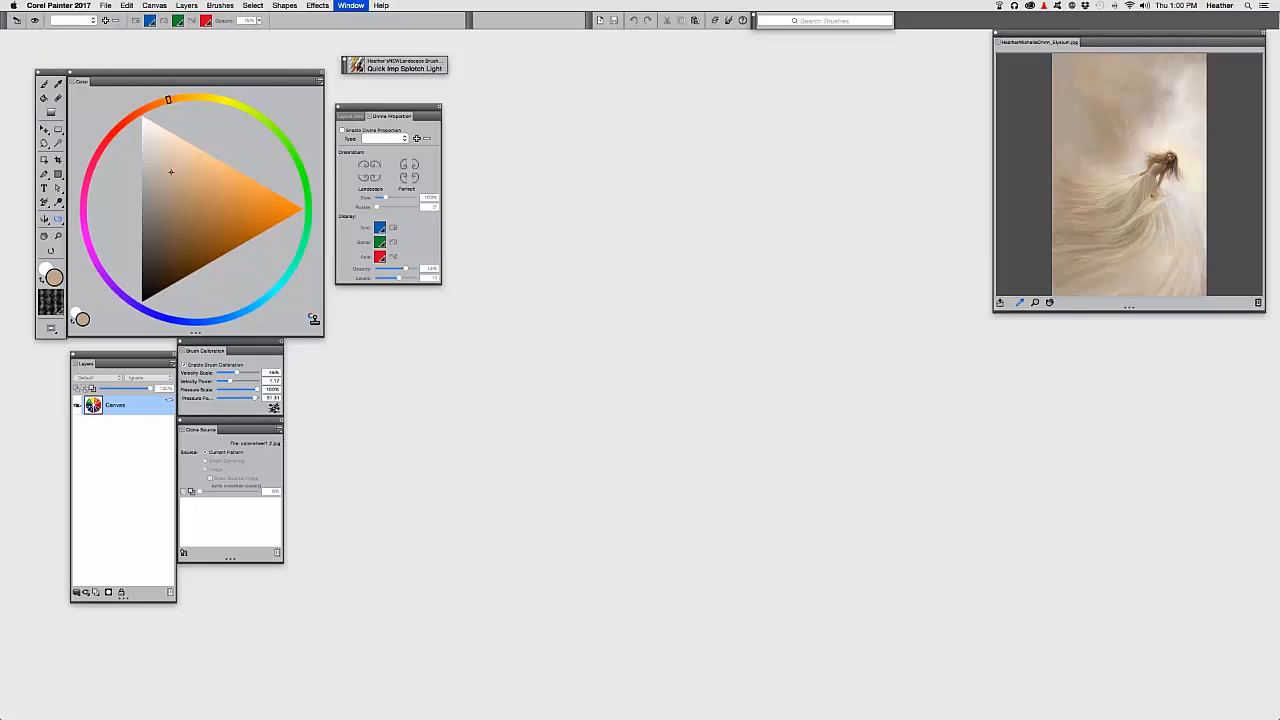
pyautogui.moveTo(175, 41); pyautogui.dragTo(246, 65)
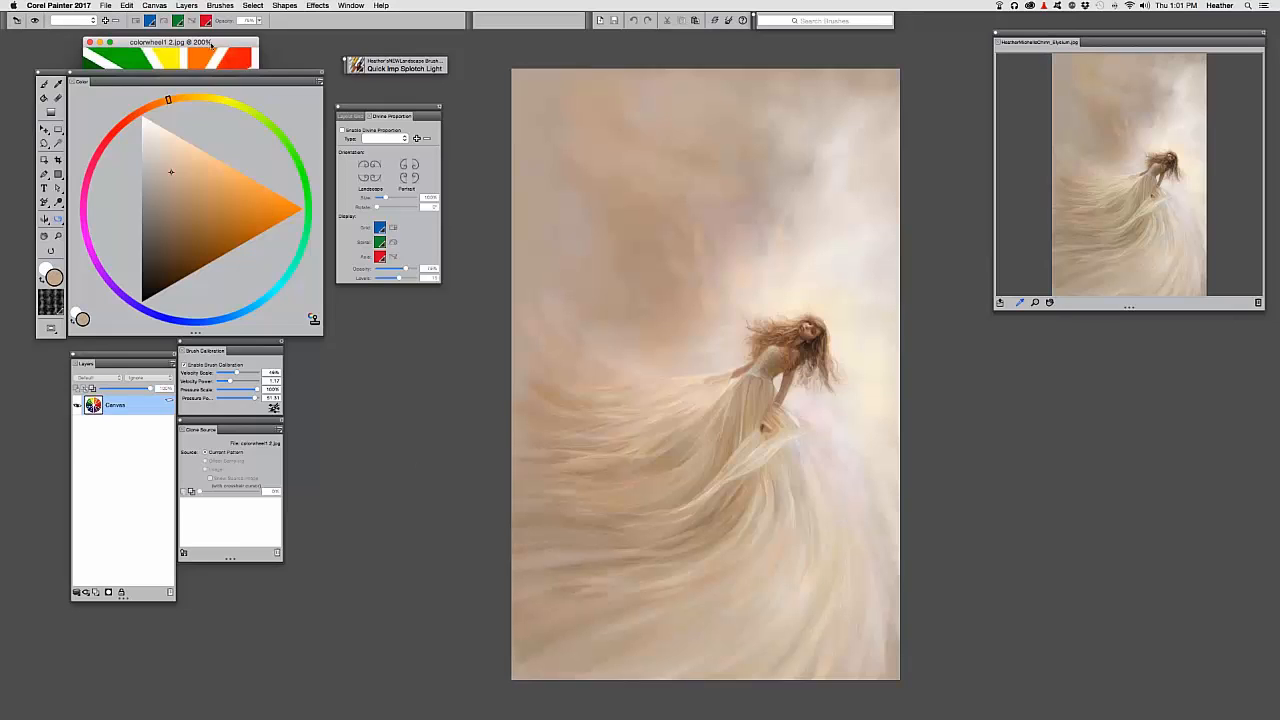
pyautogui.moveTo(189, 42); pyautogui.dragTo(395, 312)
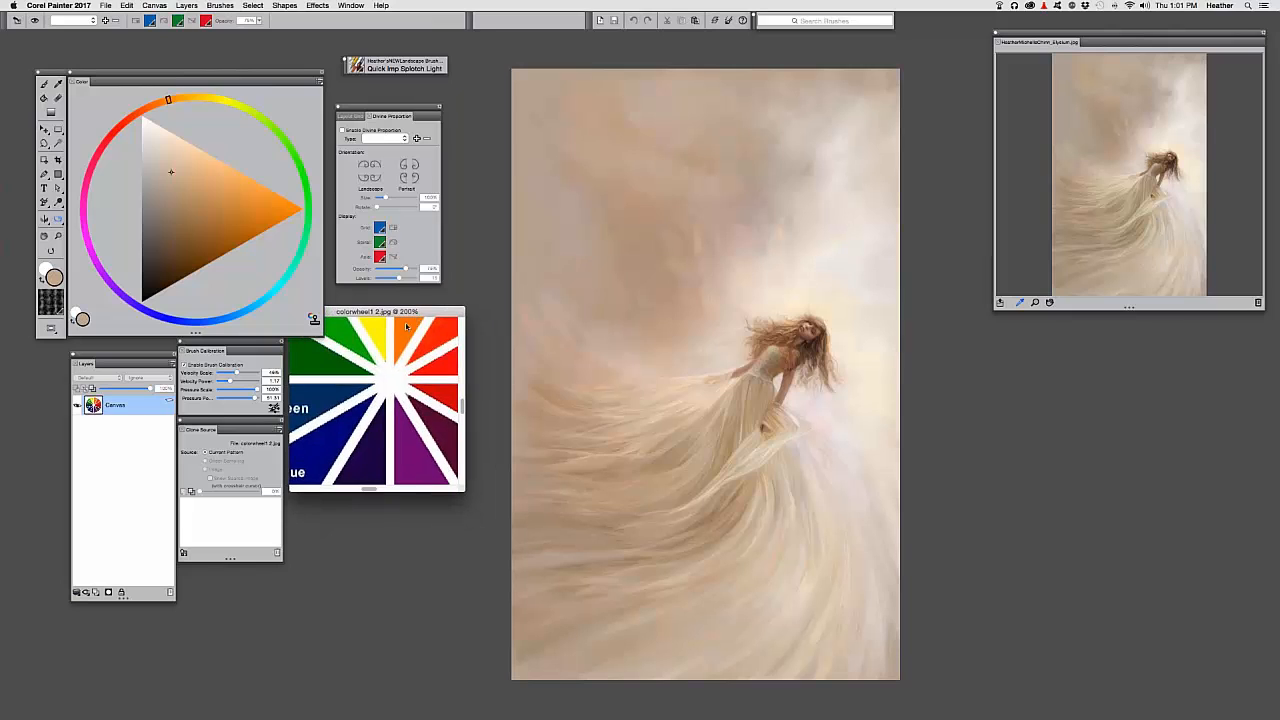
pyautogui.moveTo(531, 553); pyautogui.dragTo(571, 609)
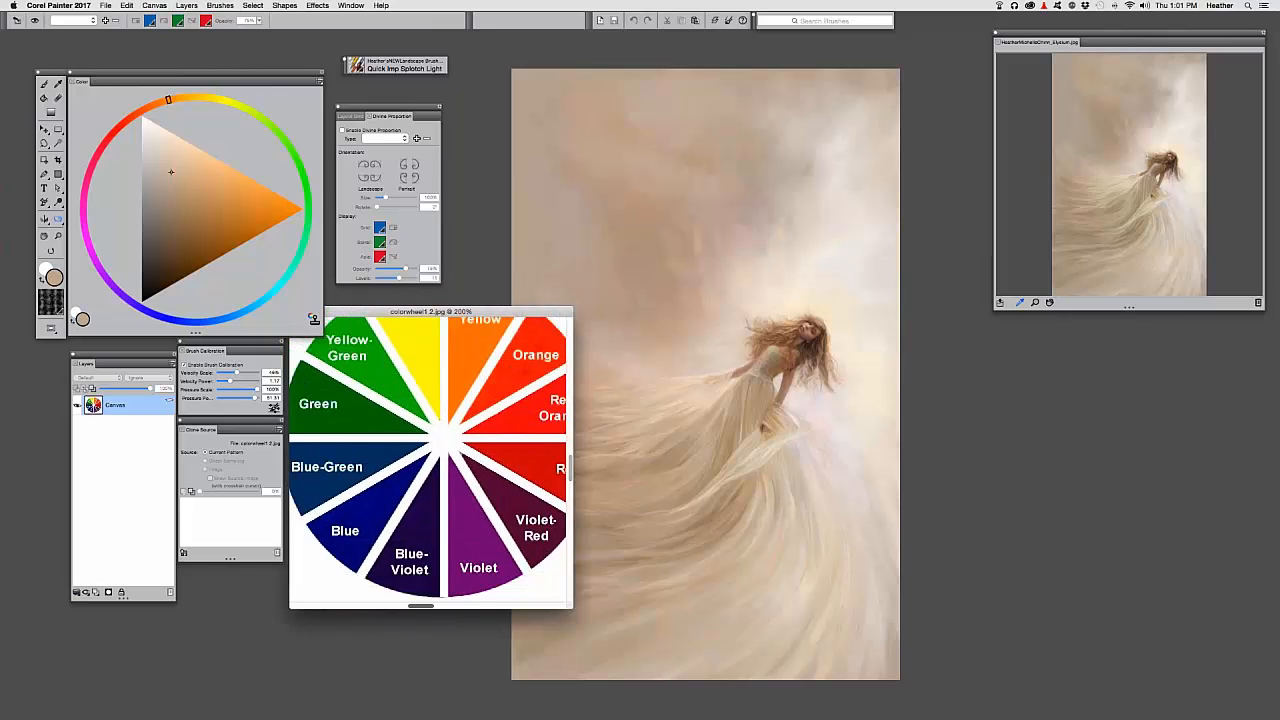
pyautogui.moveTo(450, 312)
pyautogui.mouseDown()
pyautogui.moveTo(1126, 355)
pyautogui.moveTo(1148, 321)
pyautogui.mouseUp()
pyautogui.press('super+minus')
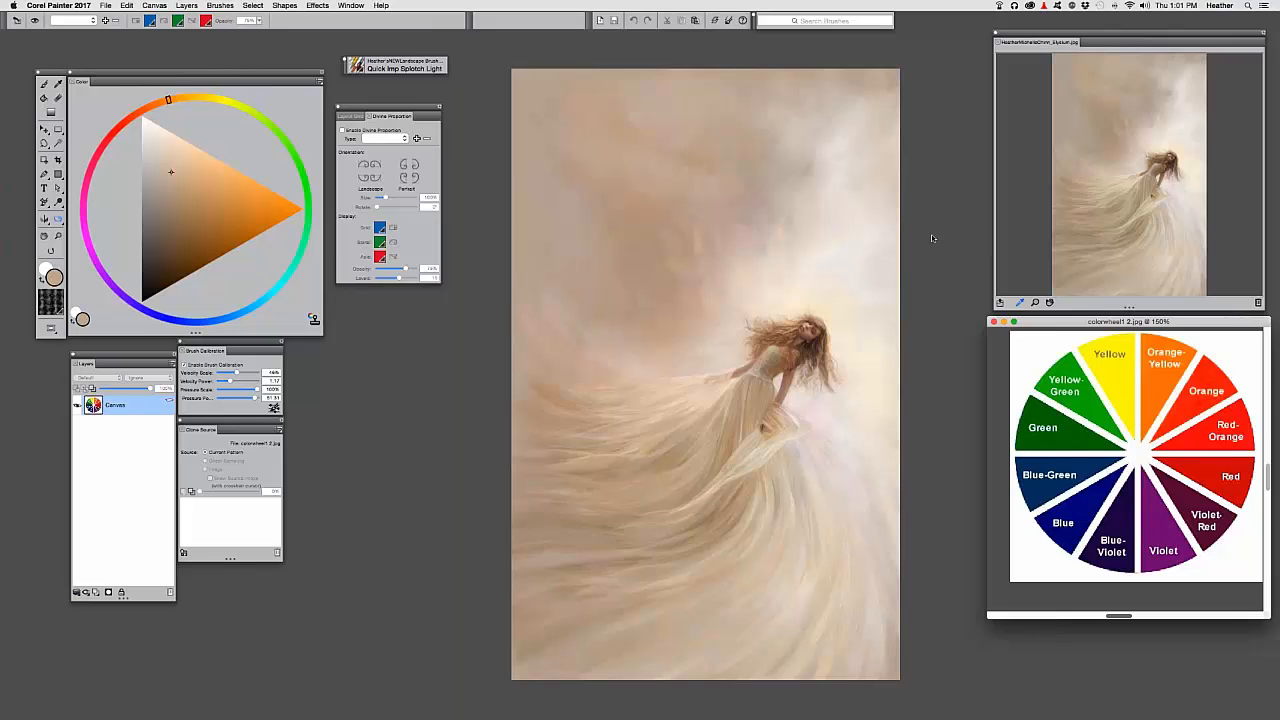
# Close colorwheel1 2.jpg and turn on Tracing Paper to overlay the source photo
pyautogui.press('super+w')
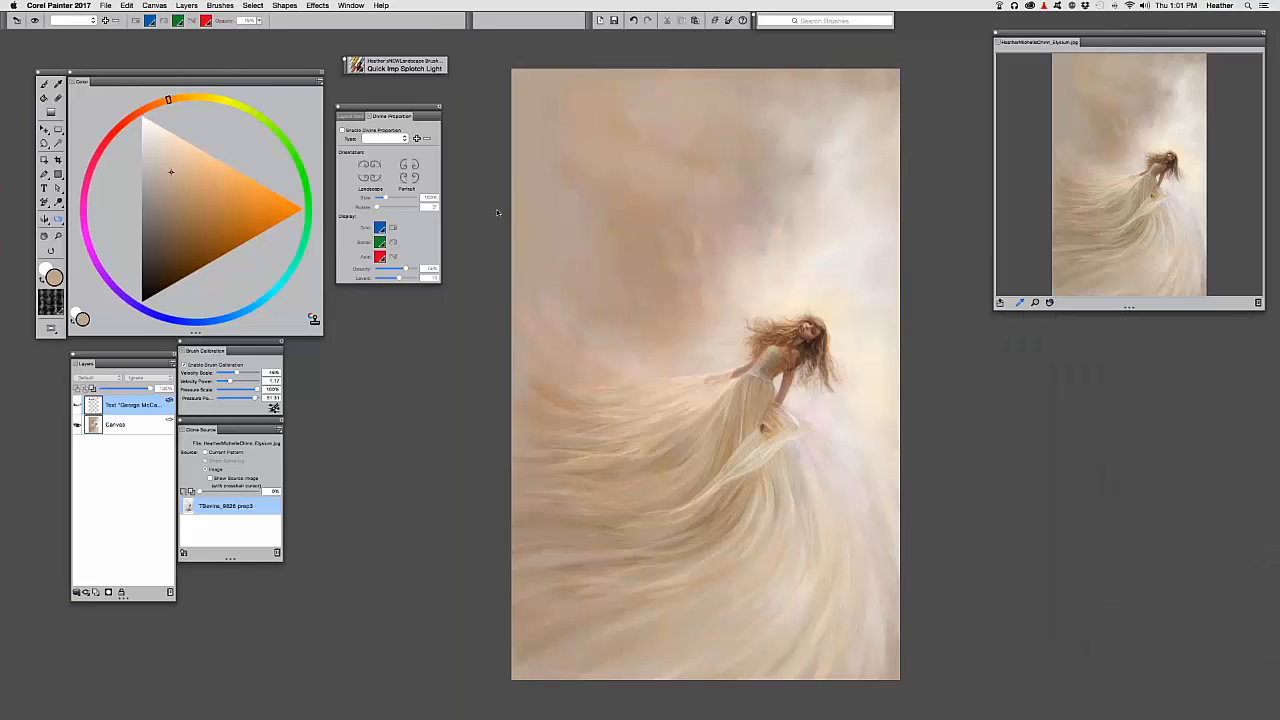
pyautogui.press('super+t')
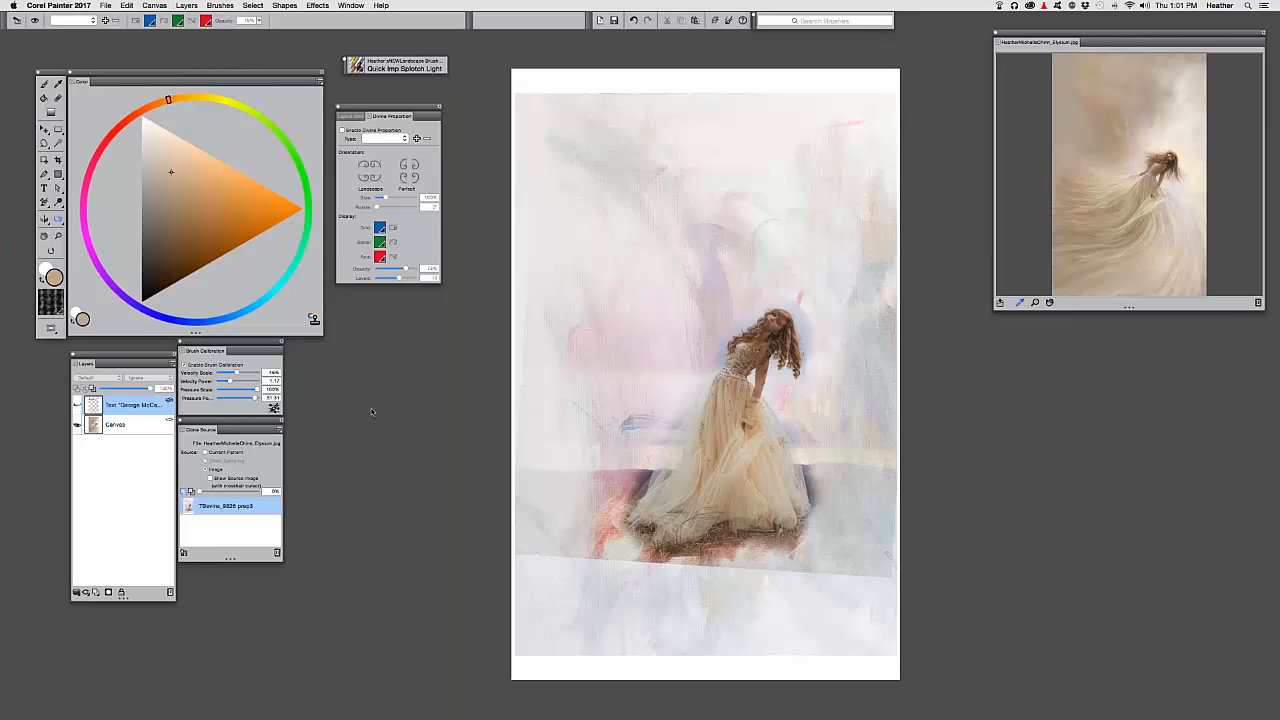
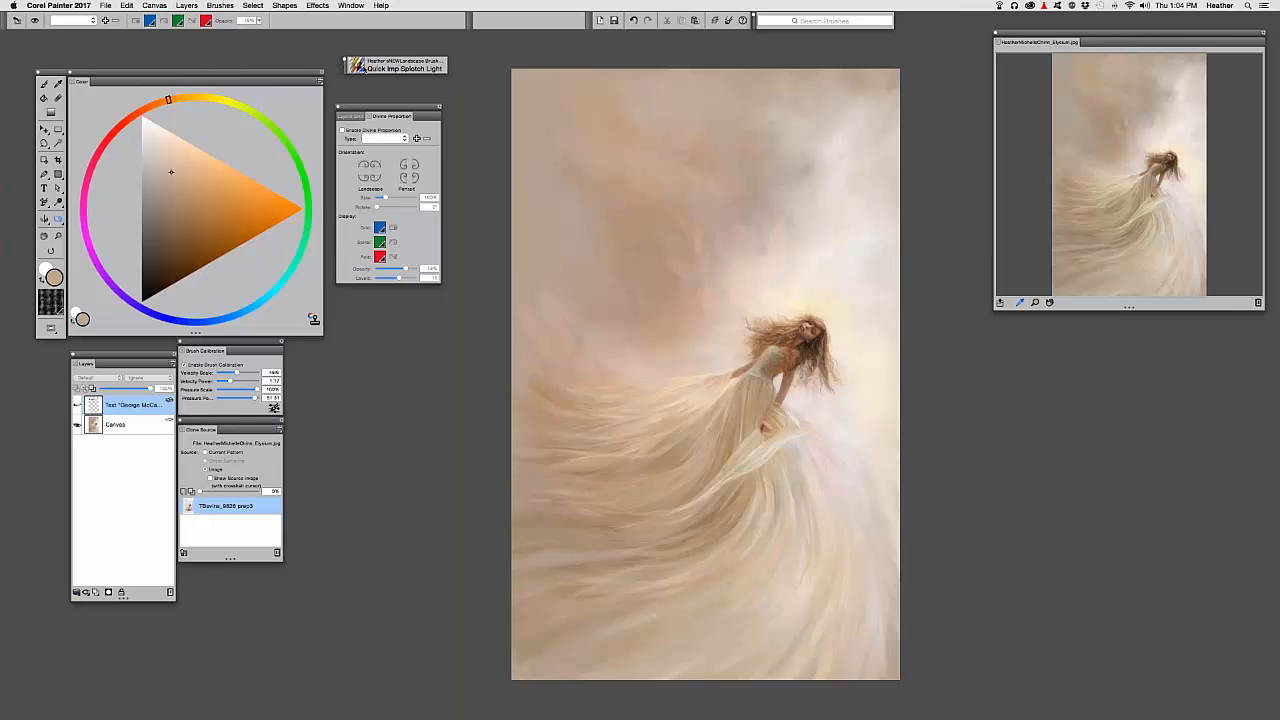
# Choose Heather's Signature Brush from the Sketching and Signature category in the Brush Selector
pyautogui.click(362, 68)
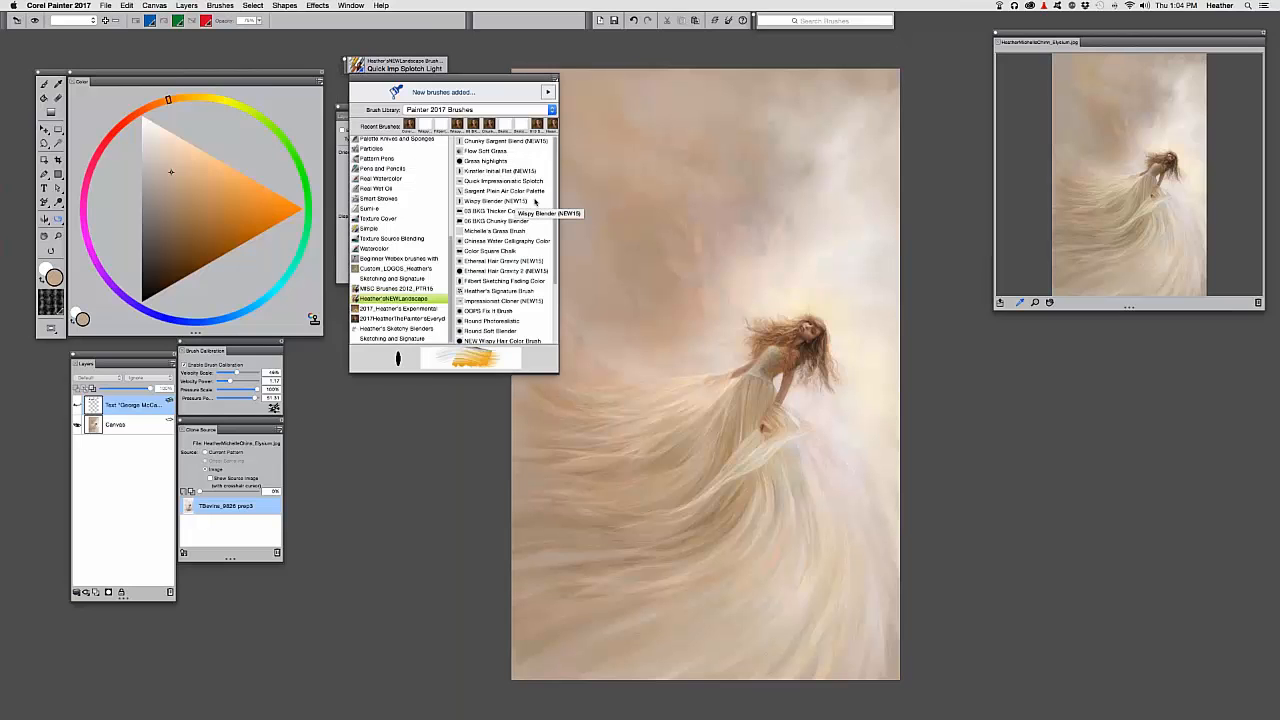
pyautogui.scroll(-3, 549, 240)
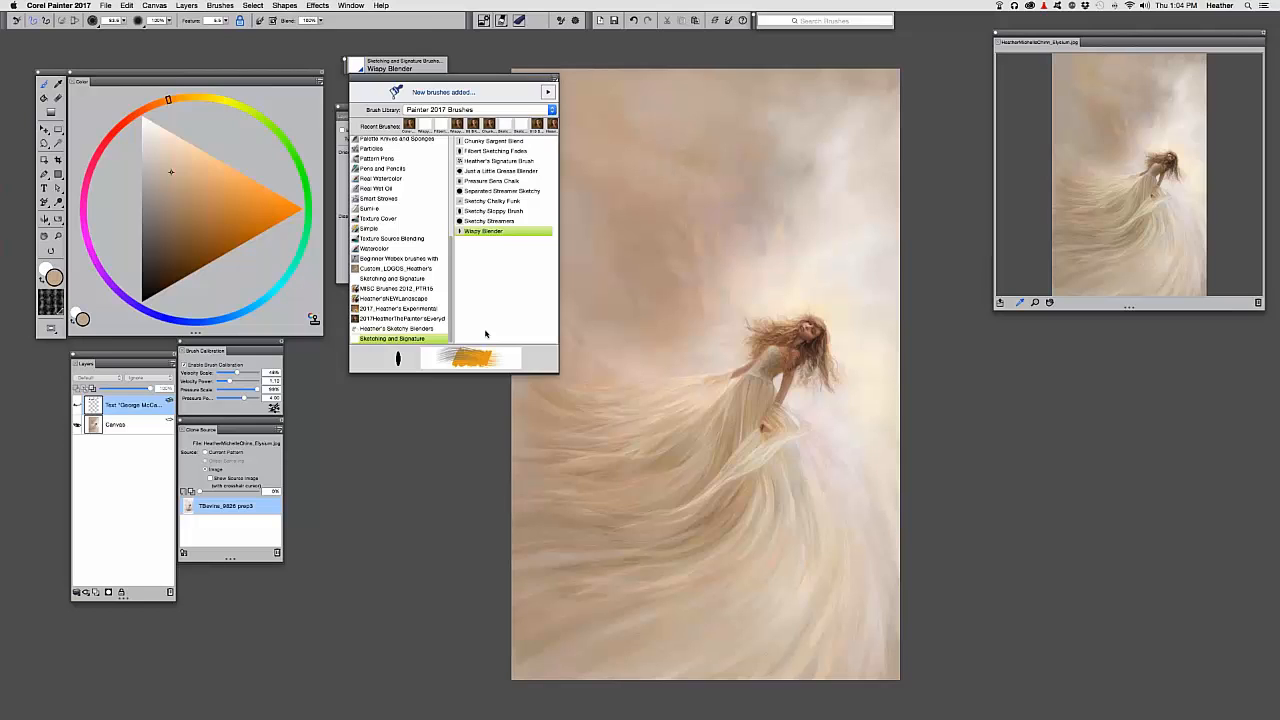
pyautogui.click(394, 298)
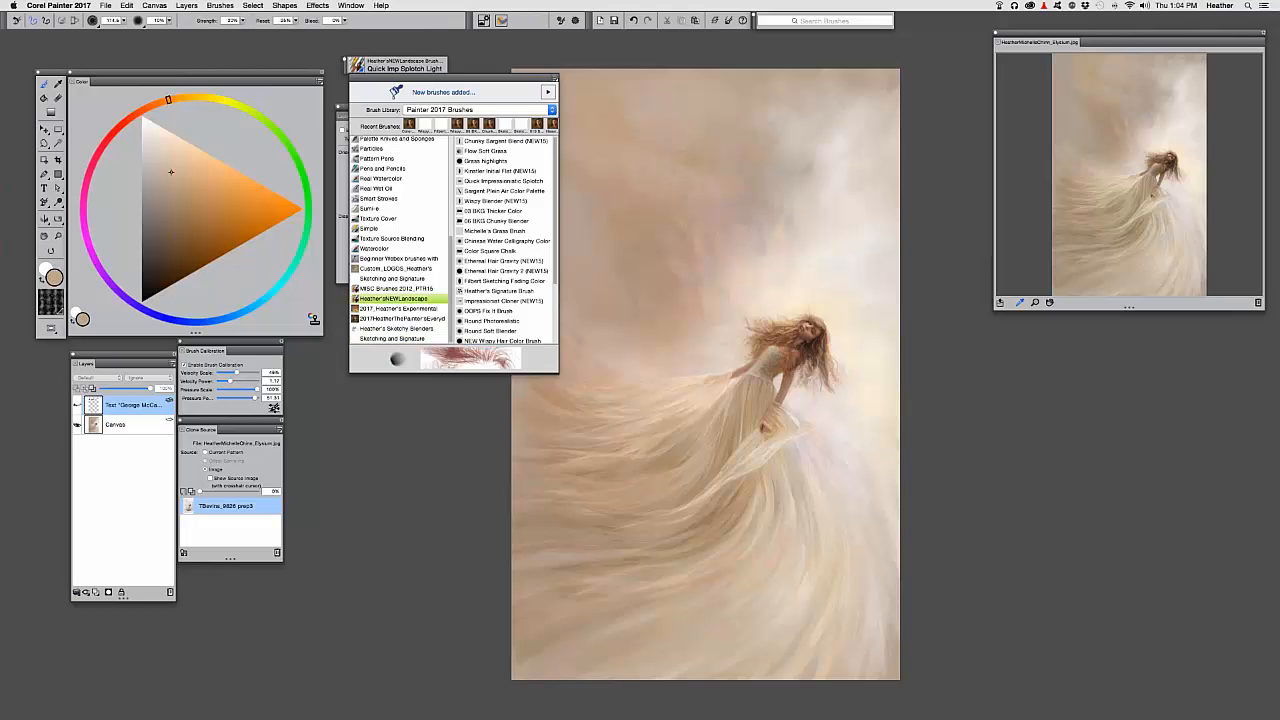
pyautogui.moveTo(555, 262); pyautogui.dragTo(549, 355)
pyautogui.moveTo(555, 305); pyautogui.dragTo(558, 246)
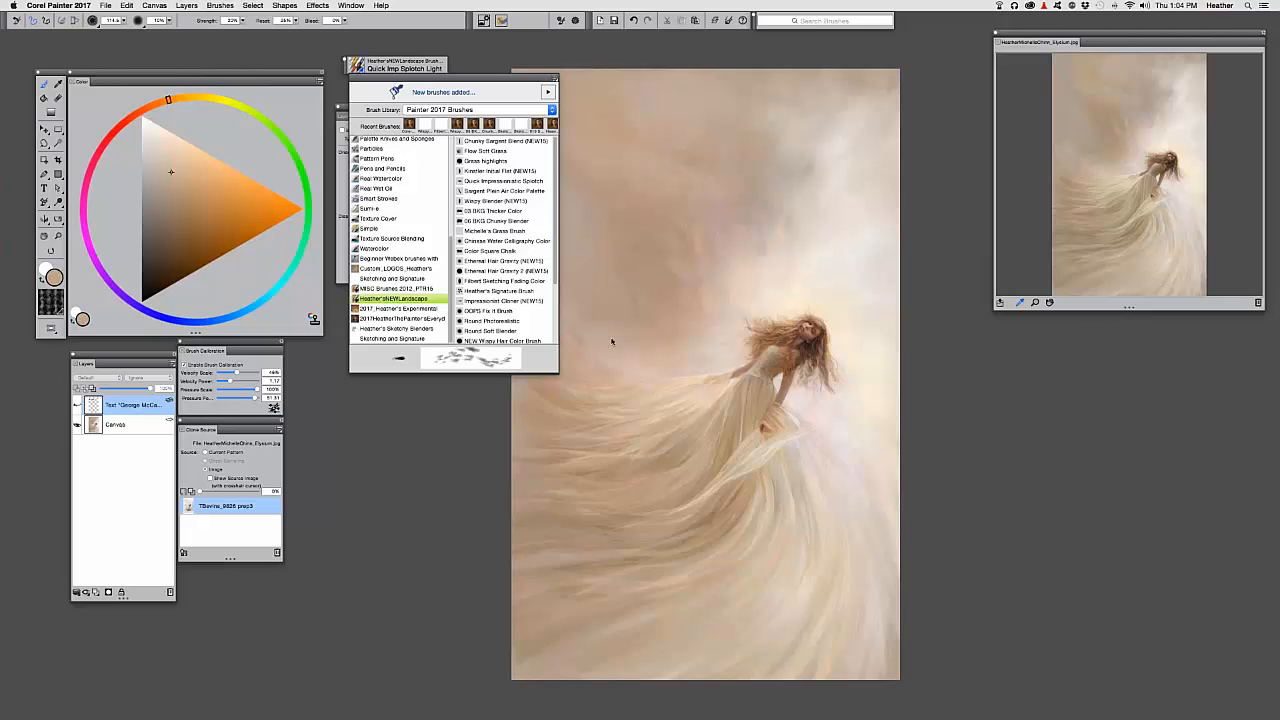
pyautogui.click(375, 341)
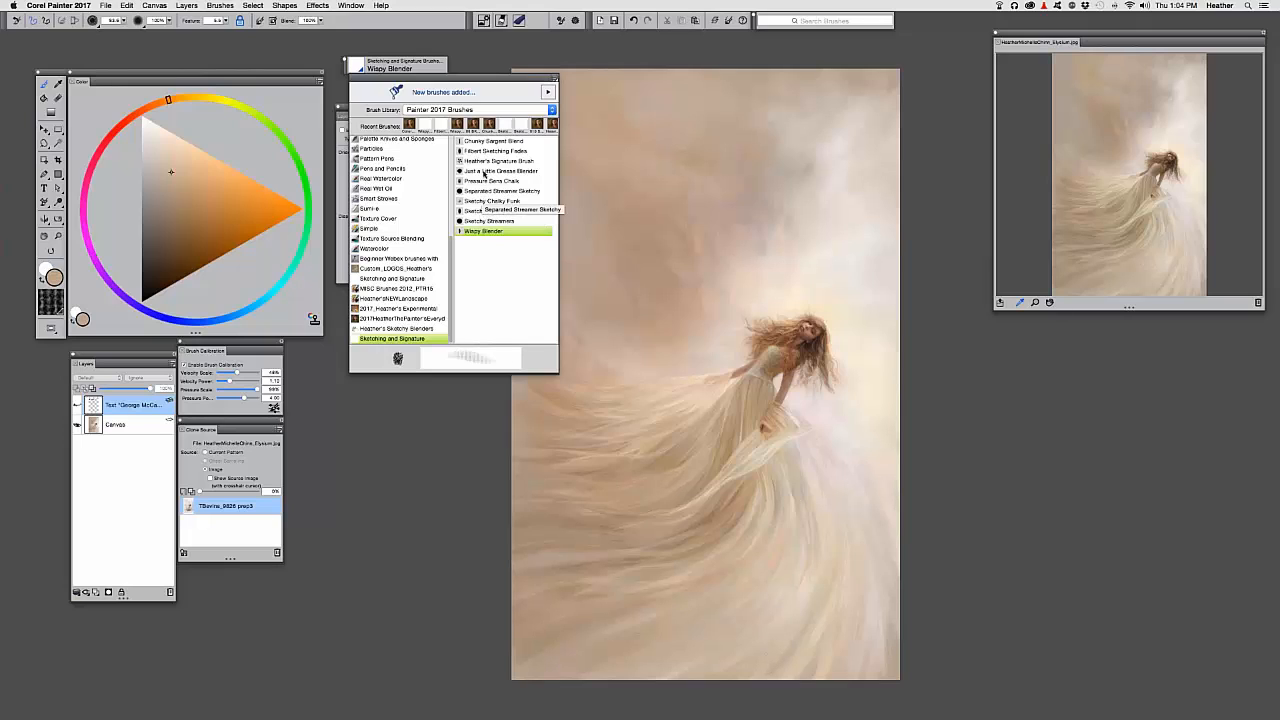
pyautogui.click(490, 161)
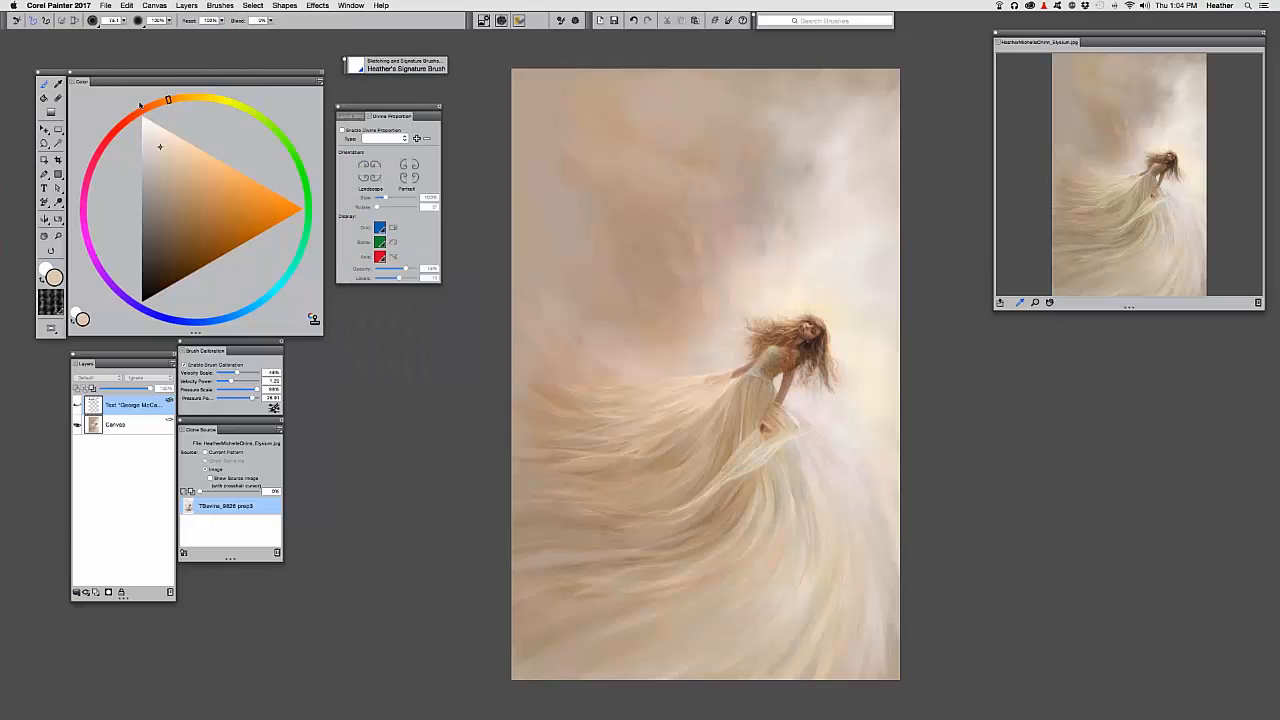
# Add a new empty layer, calibrate Brush Tracking with a test stroke, and start the signature left of the girl
pyautogui.click(96, 592)
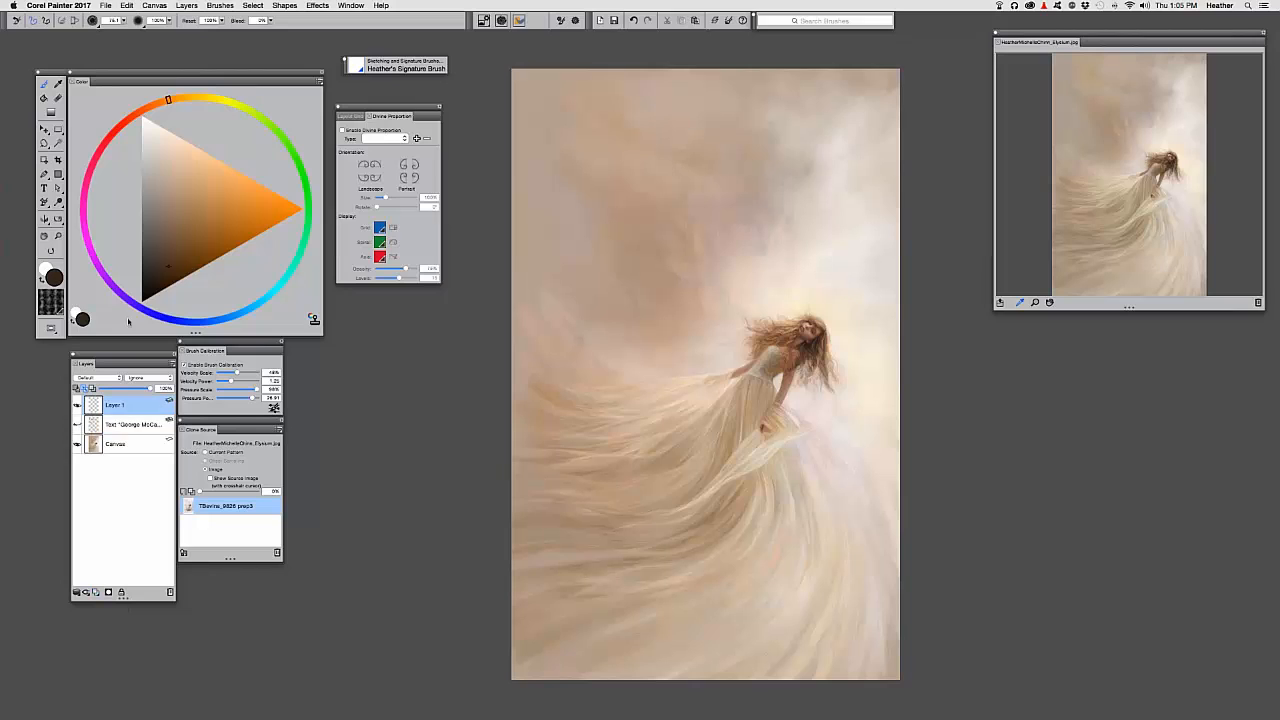
pyautogui.click(274, 407)
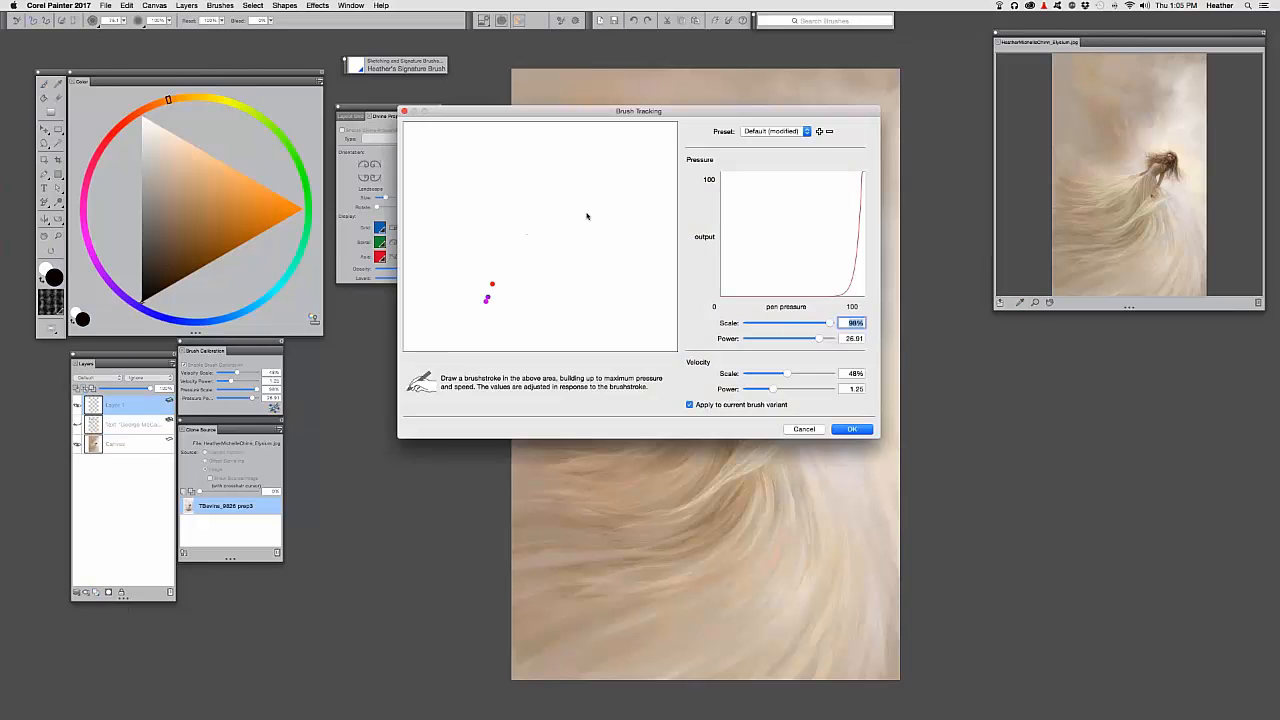
pyautogui.moveTo(587, 216)
pyautogui.mouseDown()
pyautogui.moveTo(597, 156)
pyautogui.moveTo(655, 137)
pyautogui.mouseUp()
pyautogui.click(852, 429)
pyautogui.moveTo(587, 373)
pyautogui.mouseDown()
pyautogui.moveTo(593, 403)
pyautogui.moveTo(692, 282)
pyautogui.moveTo(698, 375)
pyautogui.moveTo(671, 368)
pyautogui.moveTo(637, 391)
pyautogui.mouseUp()
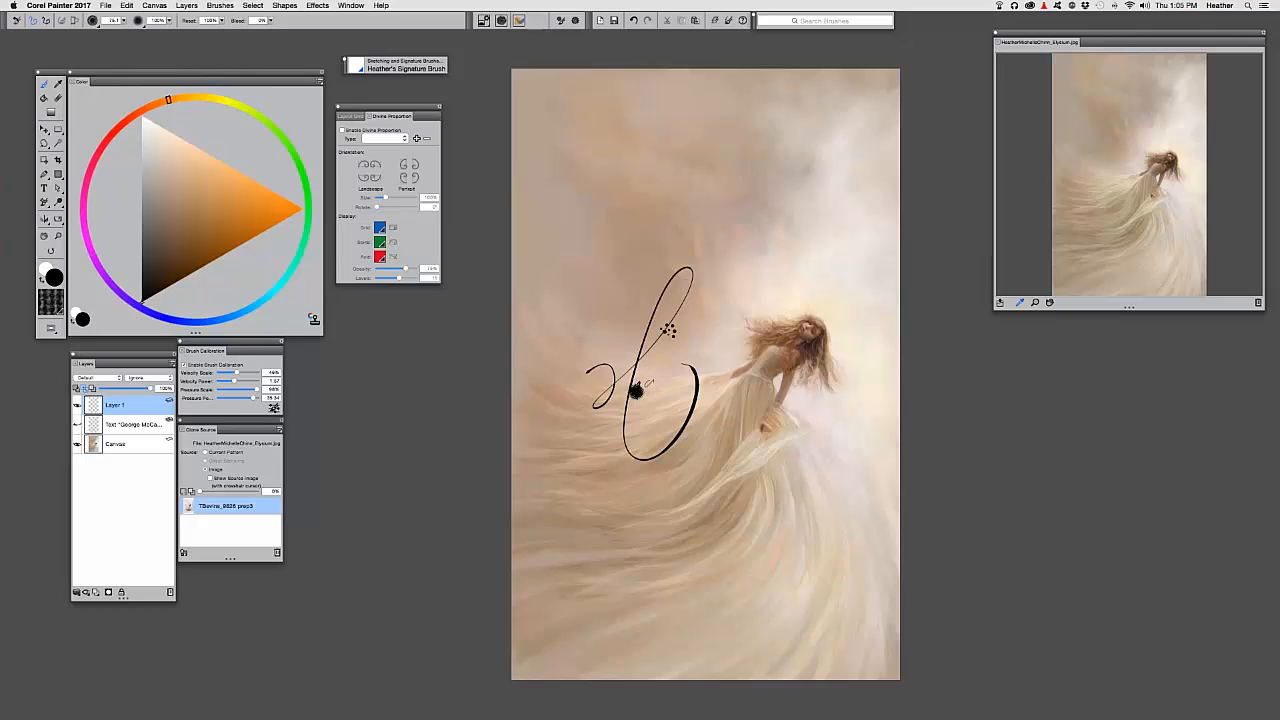
# Undo the stray dark dab and draw the remaining black signature strokes beside the girl
pyautogui.press('super+z')
pyautogui.moveTo(655, 378)
pyautogui.mouseDown()
pyautogui.moveTo(695, 315)
pyautogui.moveTo(735, 355)
pyautogui.moveTo(610, 390)
pyautogui.mouseUp()
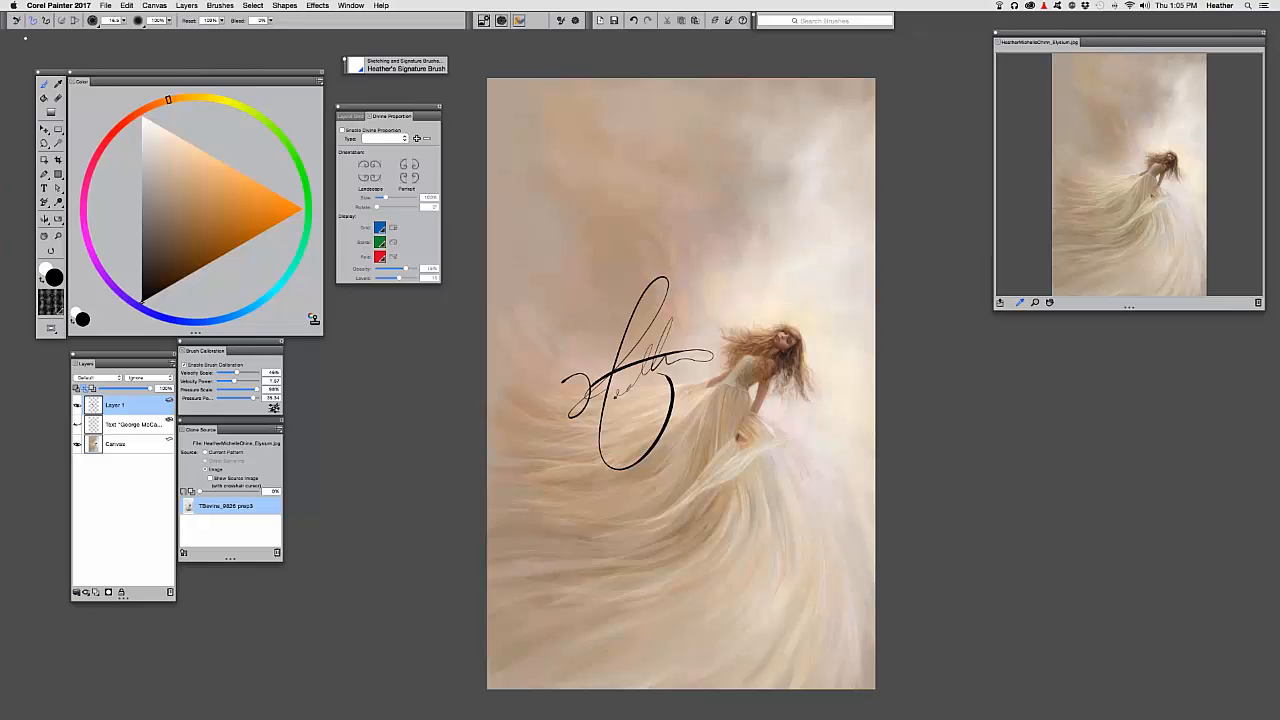
# Hide Corel Painter 2017 and select giveaway time.jpg on the desktop
pyautogui.click(58, 5)
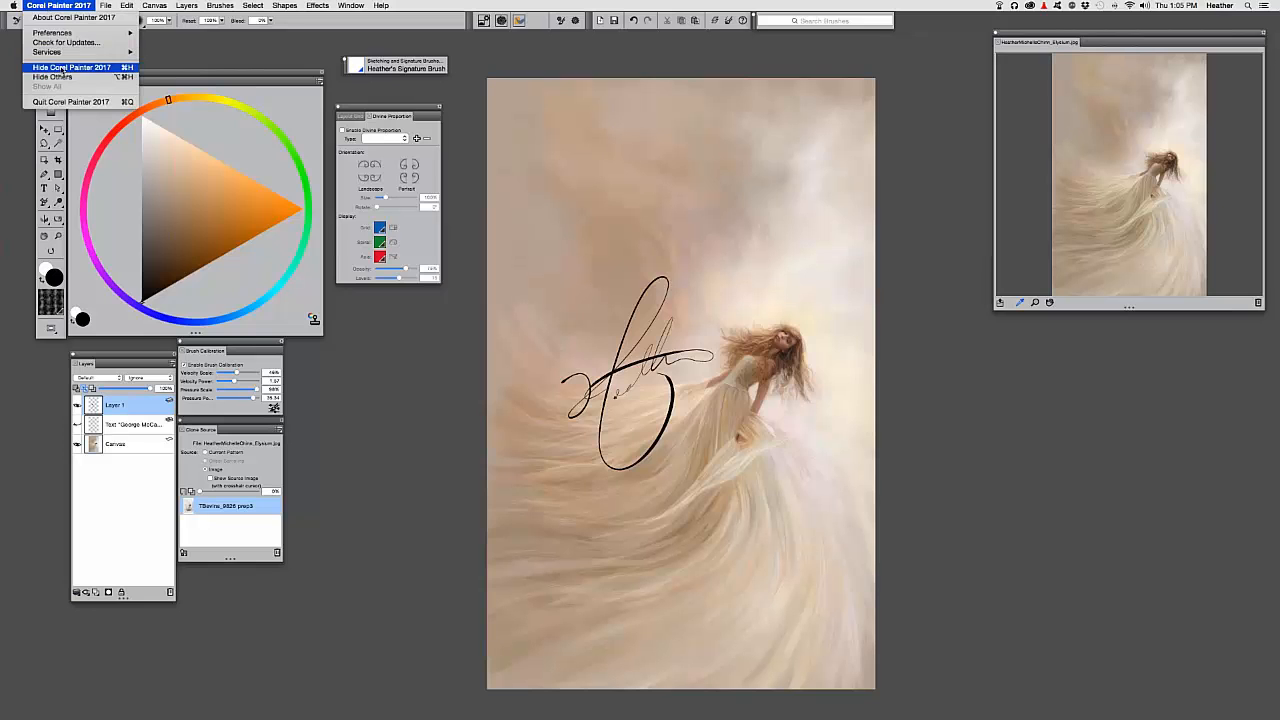
pyautogui.click(44, 70)
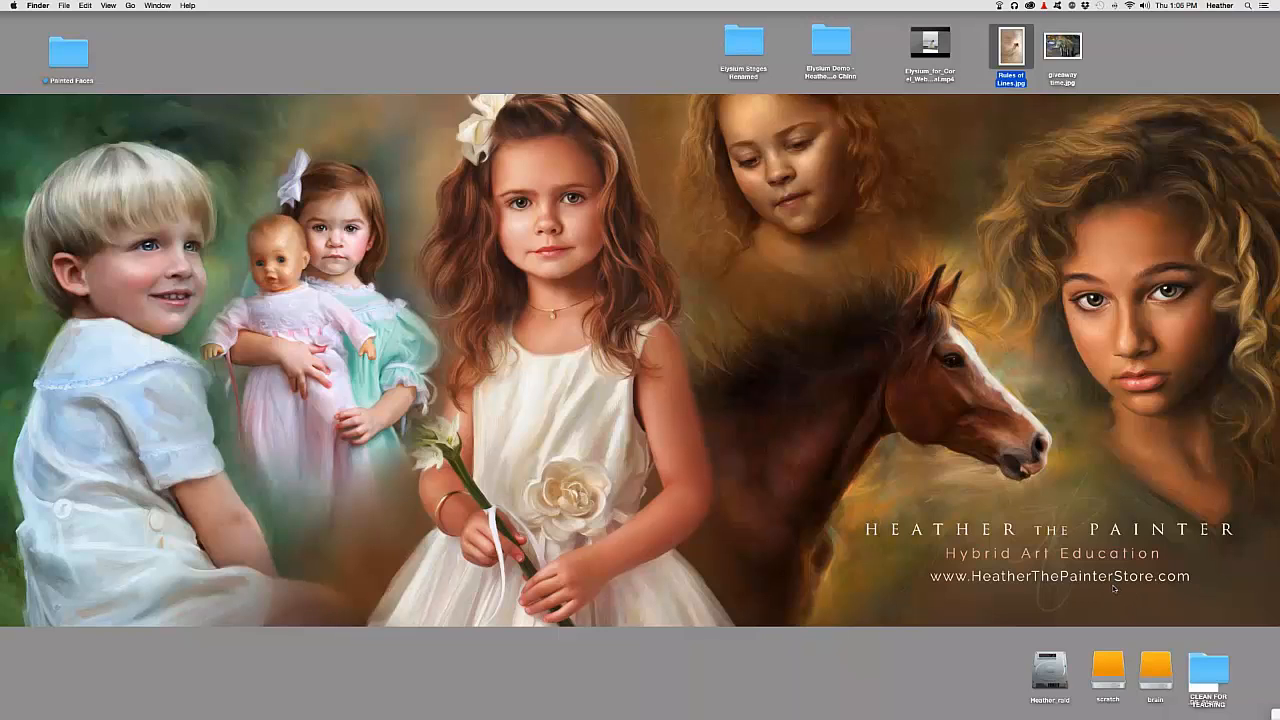
pyautogui.click(1064, 49)
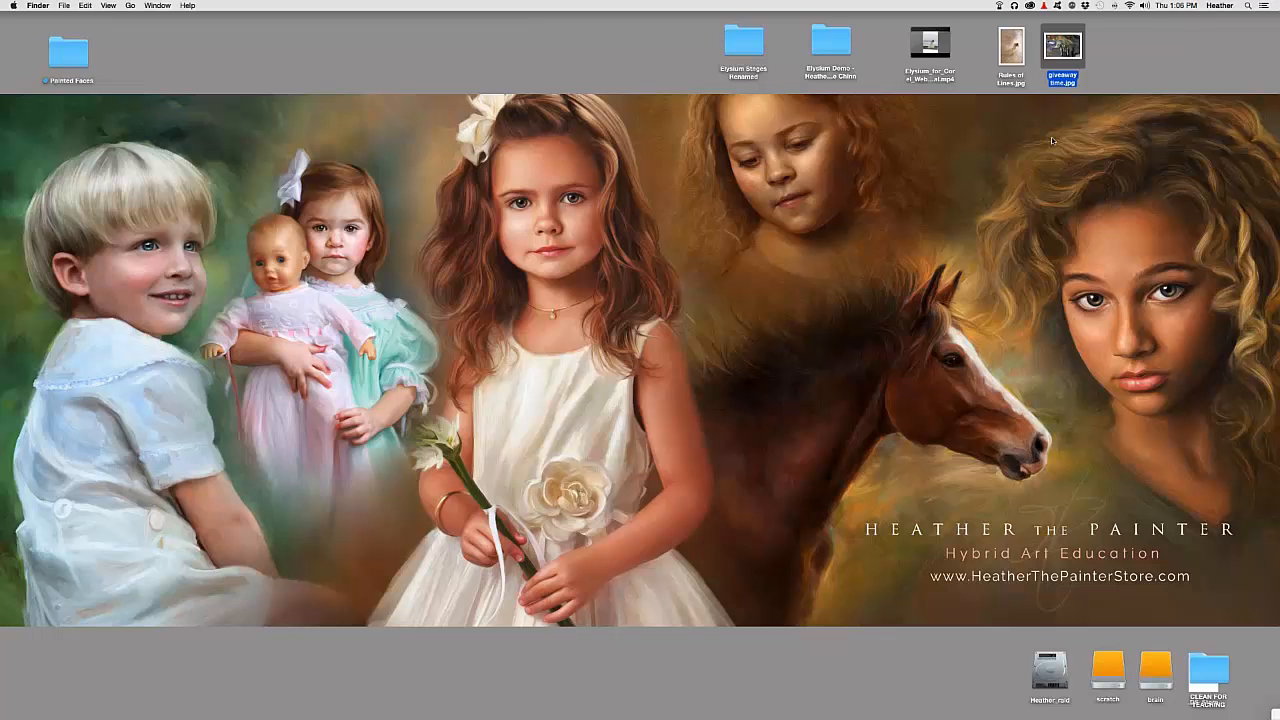
# Preview giveaway time.jpg in Quick Look, move and enlarge the preview, then close it
pyautogui.press('space')
pyautogui.moveTo(840, 204); pyautogui.dragTo(662, 249)
pyautogui.moveTo(969, 479); pyautogui.dragTo(1048, 516)
pyautogui.moveTo(966, 248); pyautogui.dragTo(958, 232)
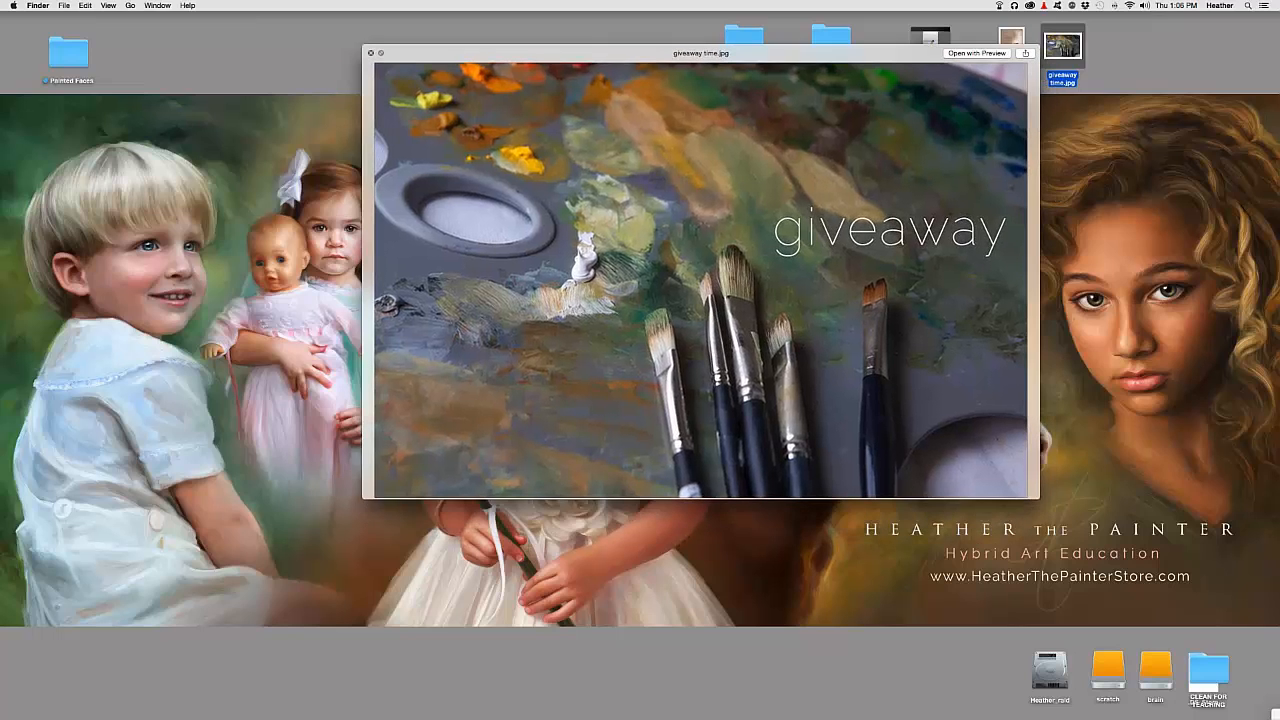
pyautogui.click(370, 52)
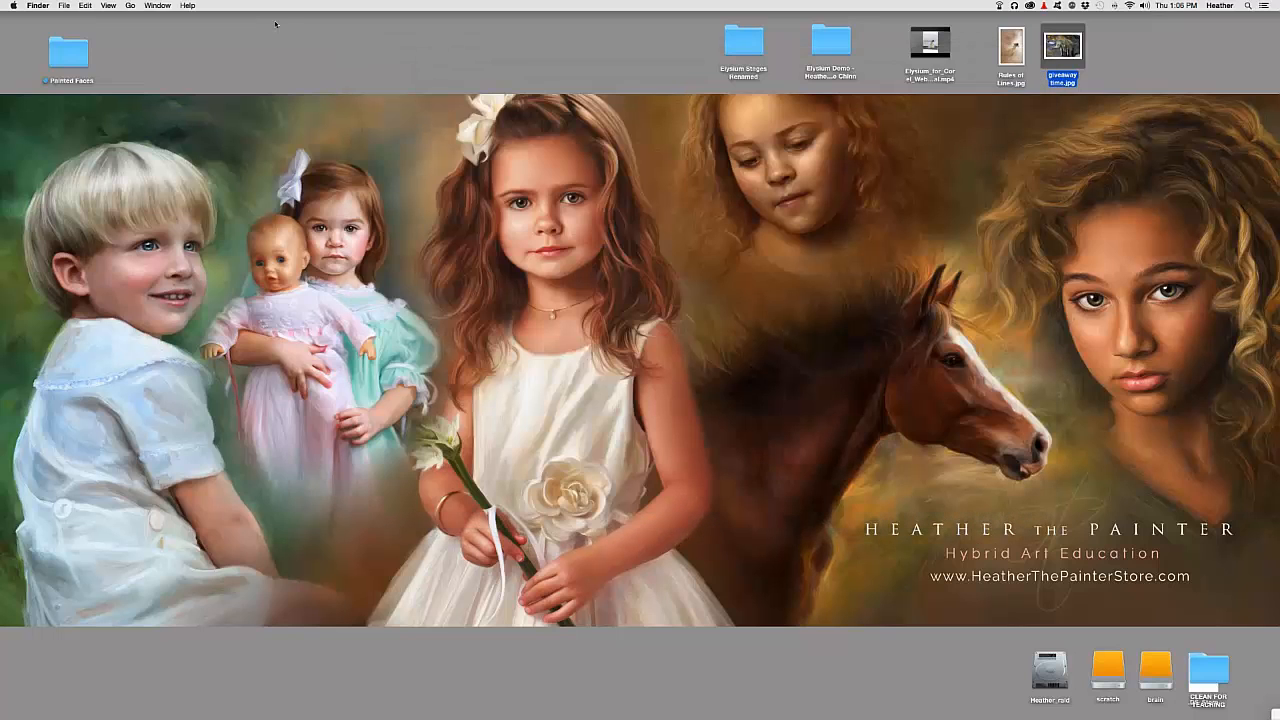